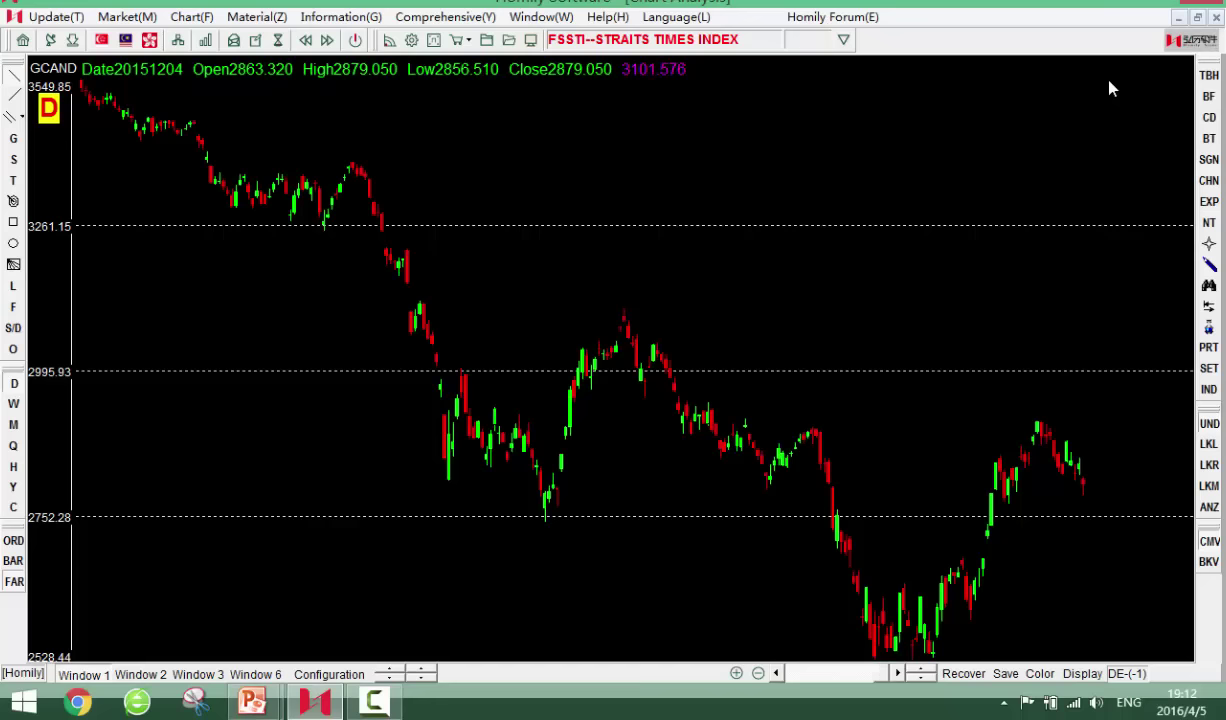
Place a concentric-circle marker on the swing high just before the index's first steep drop
key("Left")
key("Left")
key("Left")
key("Left")
key("Left")
key("Left")
key("Left")
key("Left")
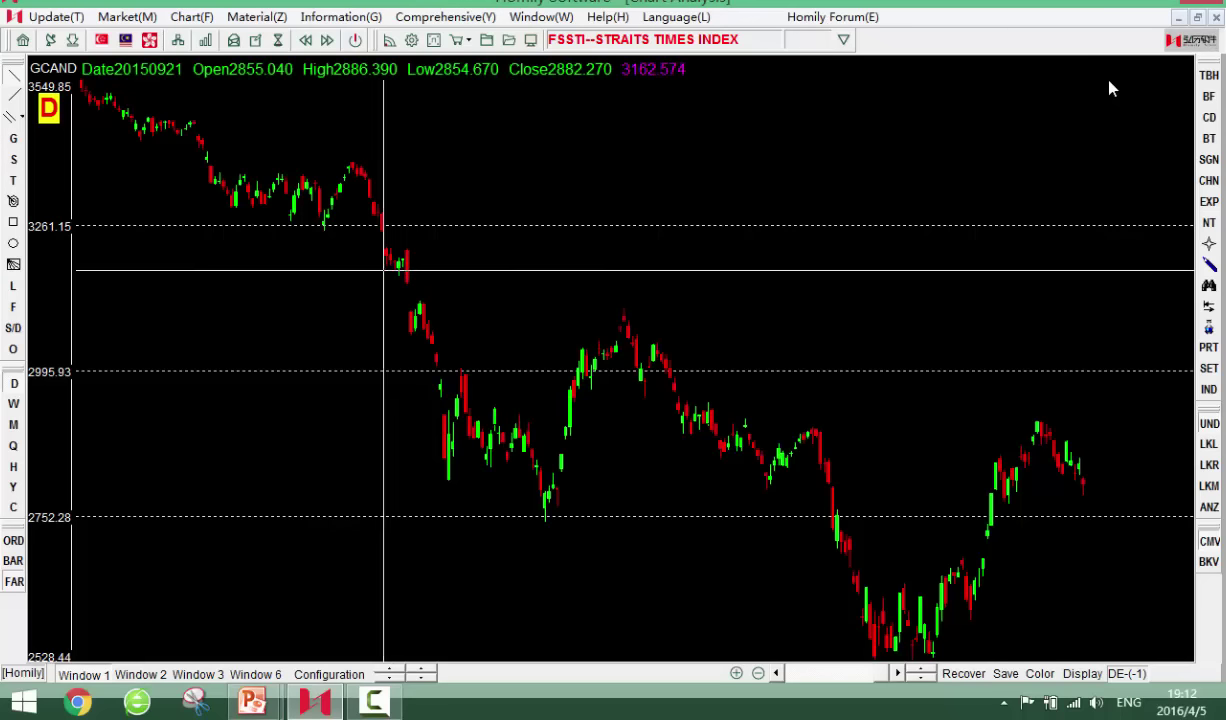
left_click(13, 201)
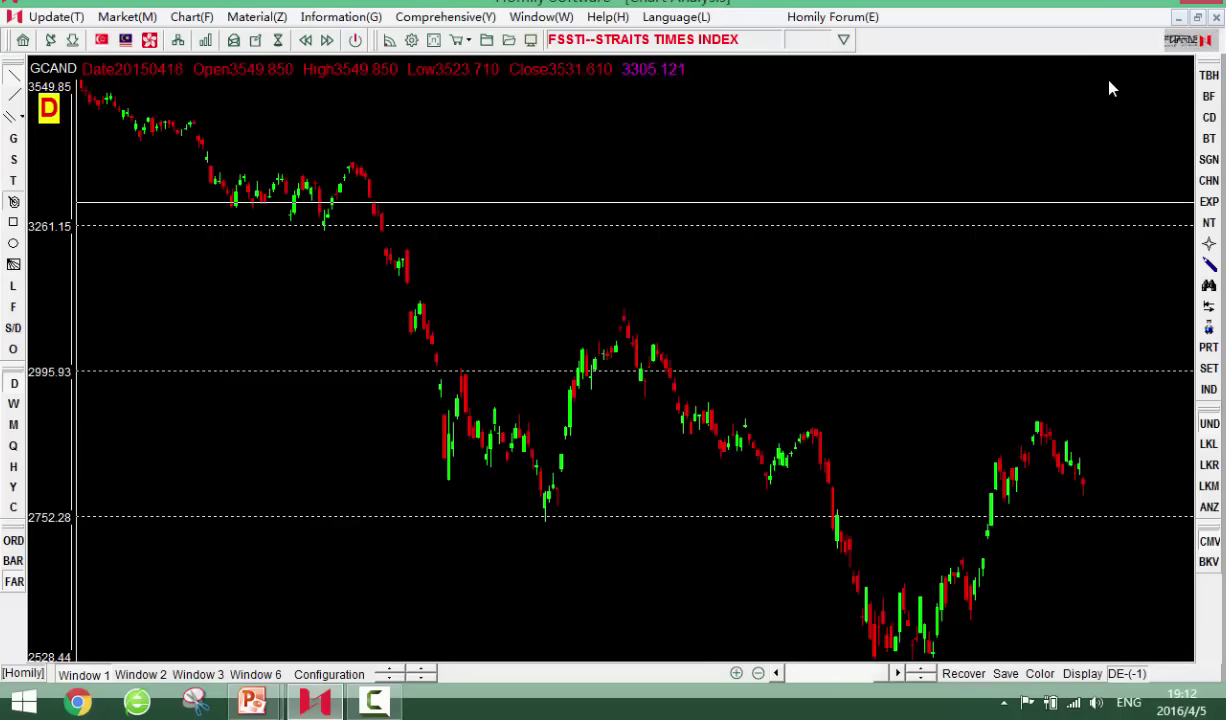
key("Right")
key("Right")
key("Right")
key("Right")
key("Right")
key("Right")
key("Right")
key("Right")
key("Right")
key("Right")
key("Right")
key("Right")
key("Right")
key("Right")
key("Right")
key("Right")
key("Right")
key("Right")
key("Right")
key("Right")
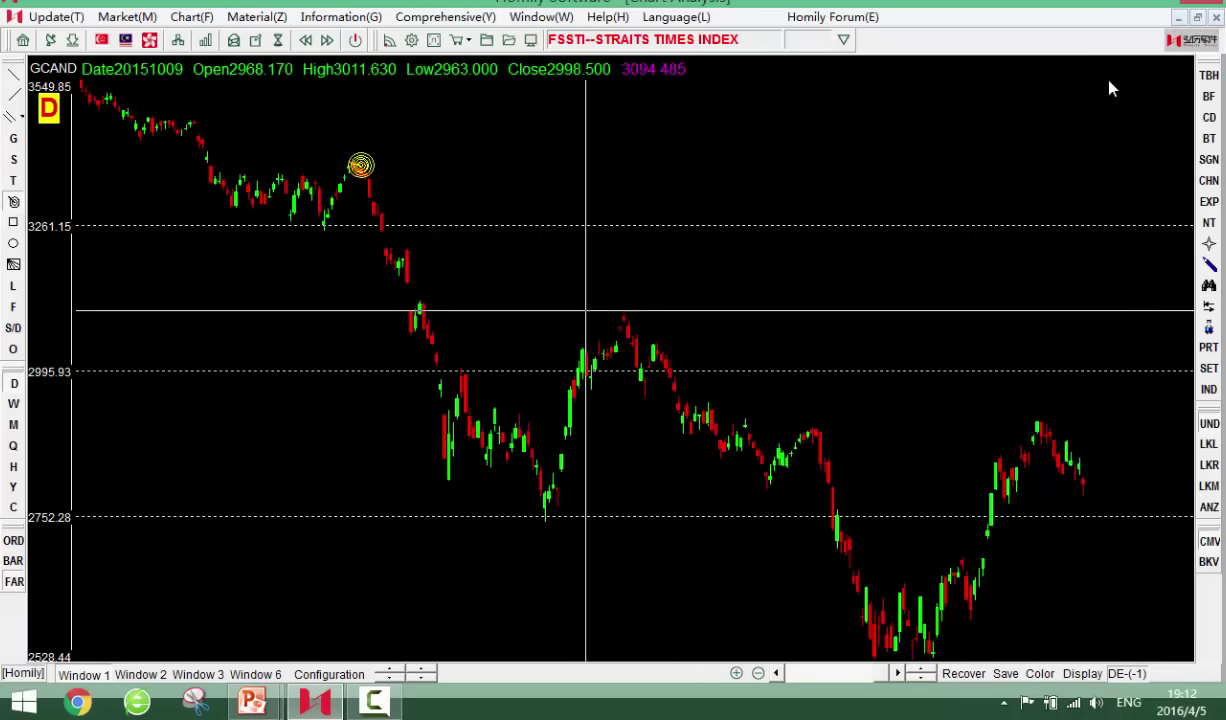
Mark the next two swing highs and both major lows with concentric-circle markers, and clear all markers from the chart
left_click_drag(622, 312, 633, 321)
left_click_drag(817, 418, 847, 447)
left_click_drag(545, 509, 565, 519)
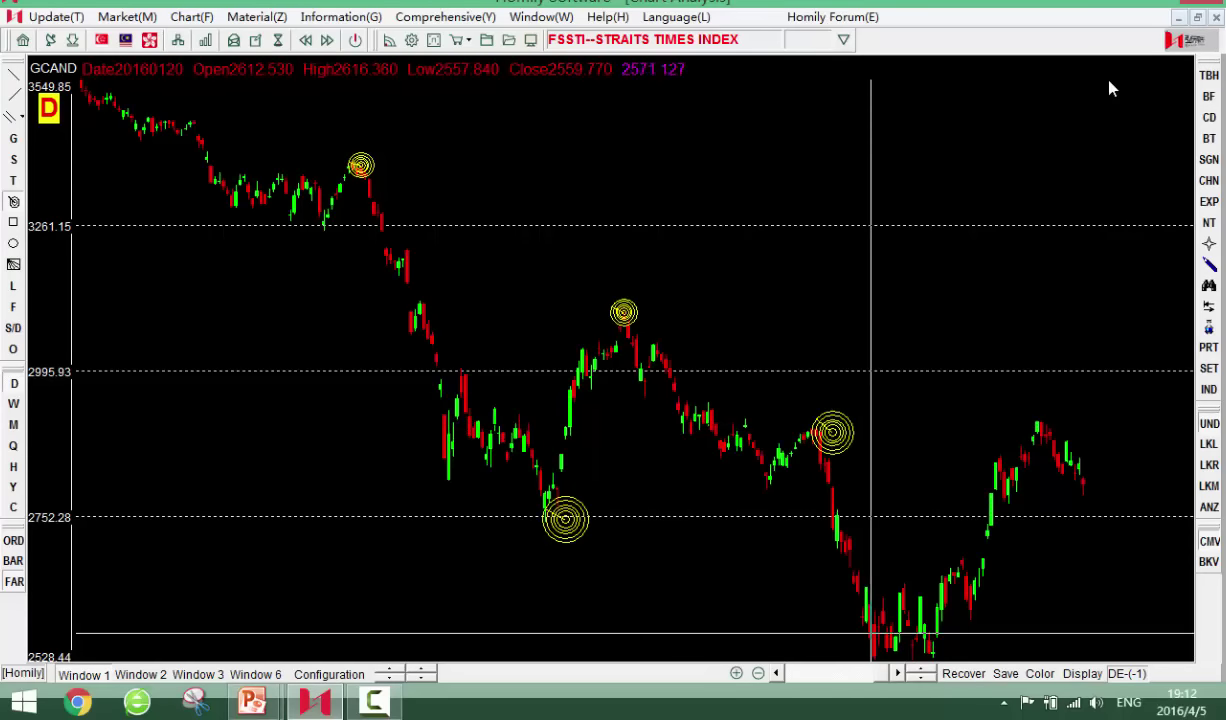
left_click_drag(870, 639, 878, 650)
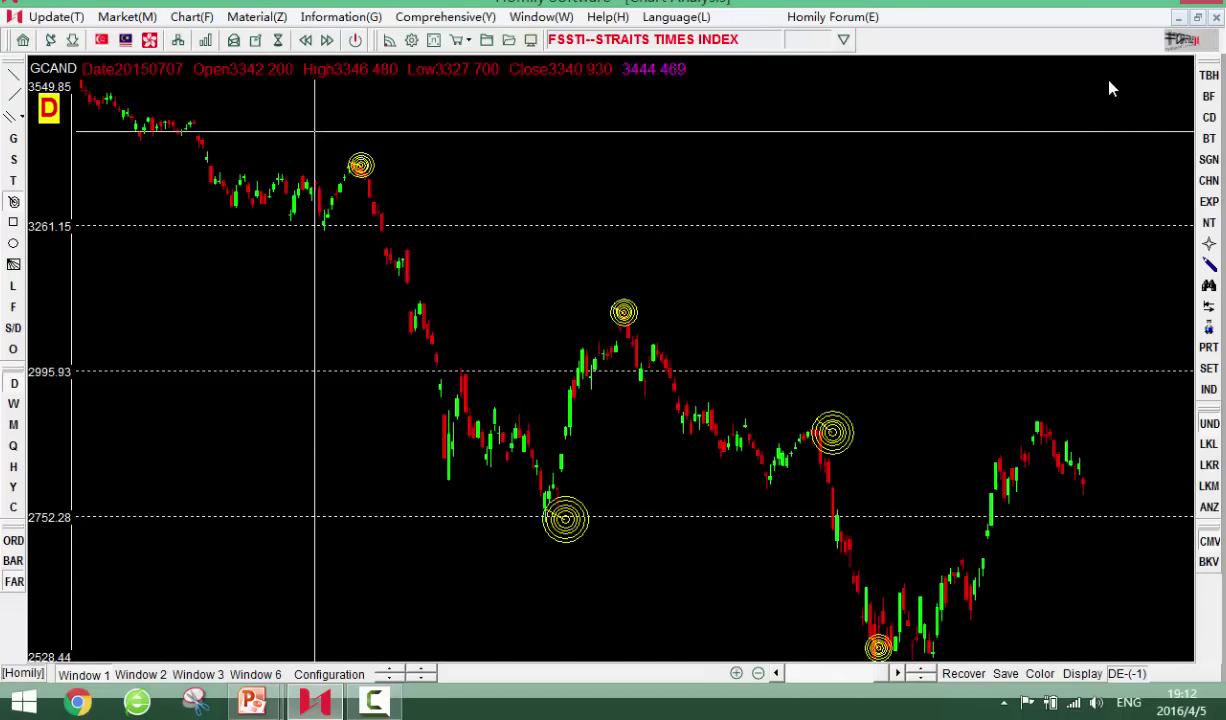
key("Delete")
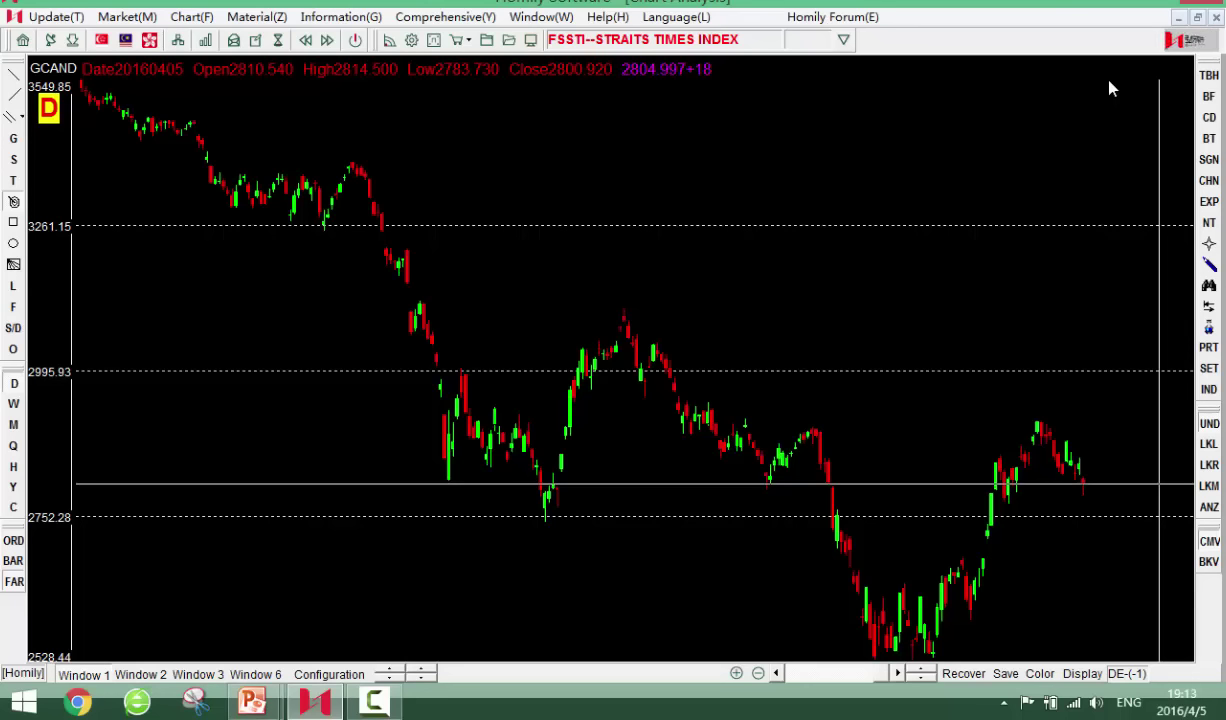
Examine the empty area beyond the latest candle with the crosshair
key("Left")
key("Left")
key("Left")
key("Left")
key("Left")
key("Left")
key("Right")
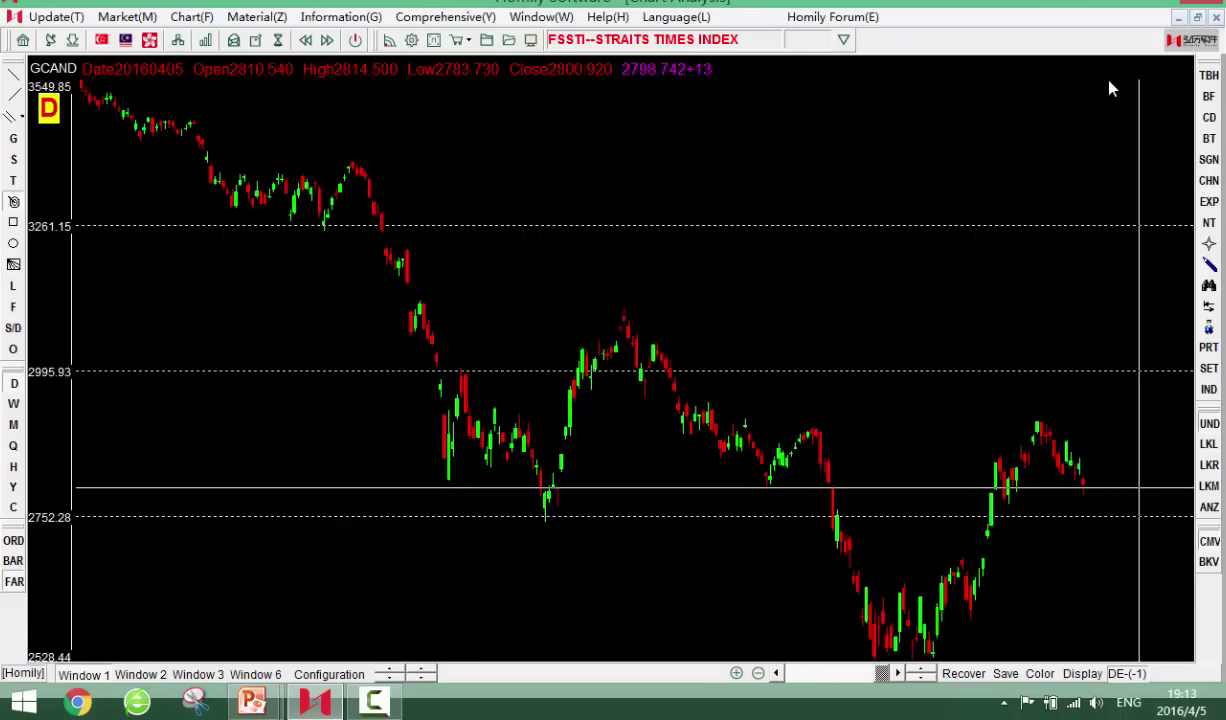
key("Right")
key("Right")
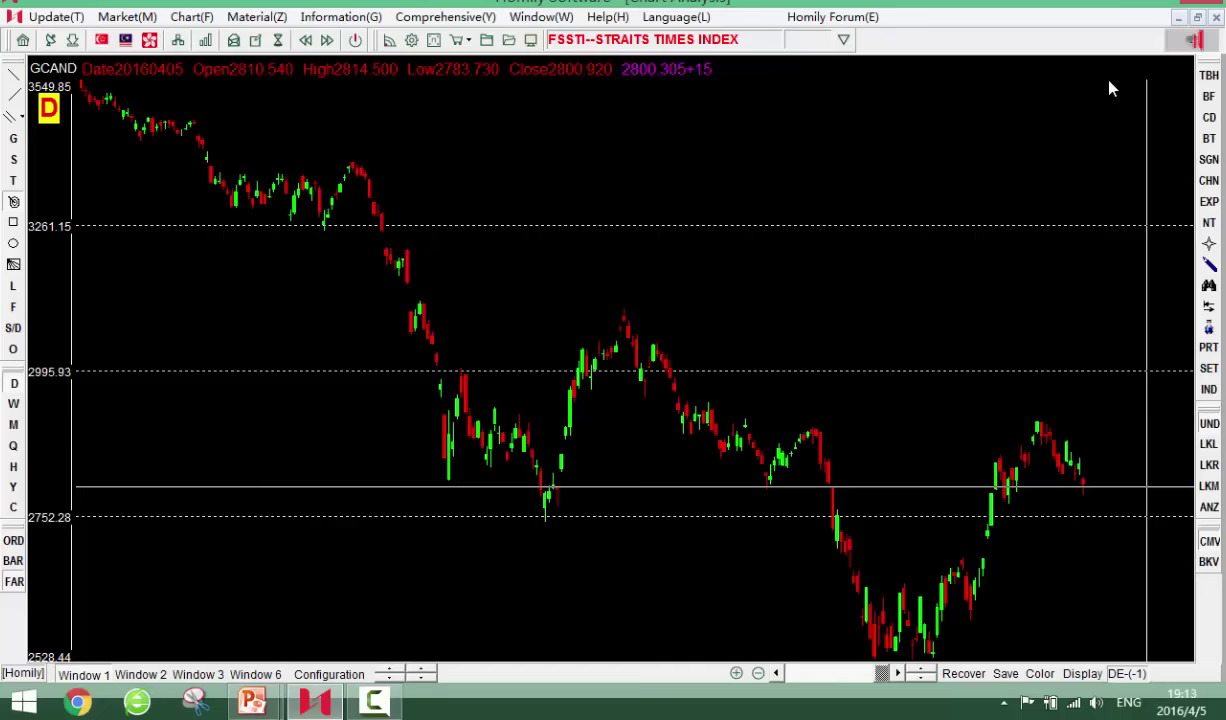
key("Left")
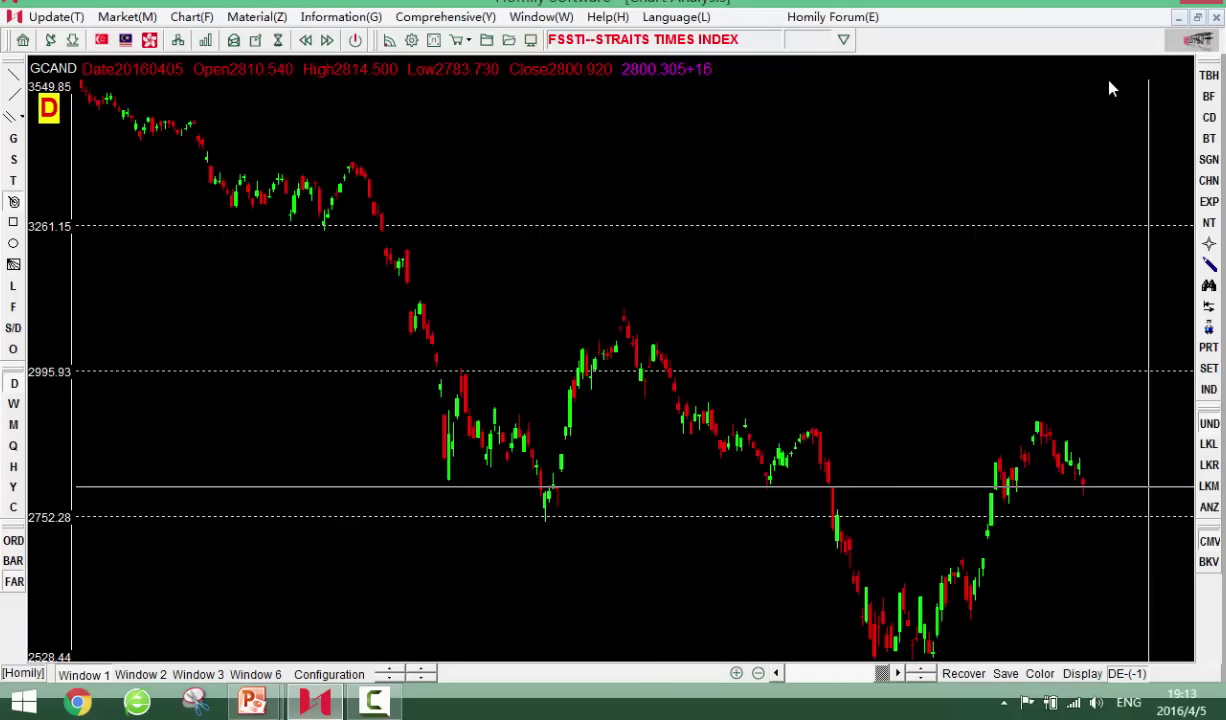
Draw small rectangles as a rising series of projected candles after the latest candle, and remove them
left_click(13, 222)
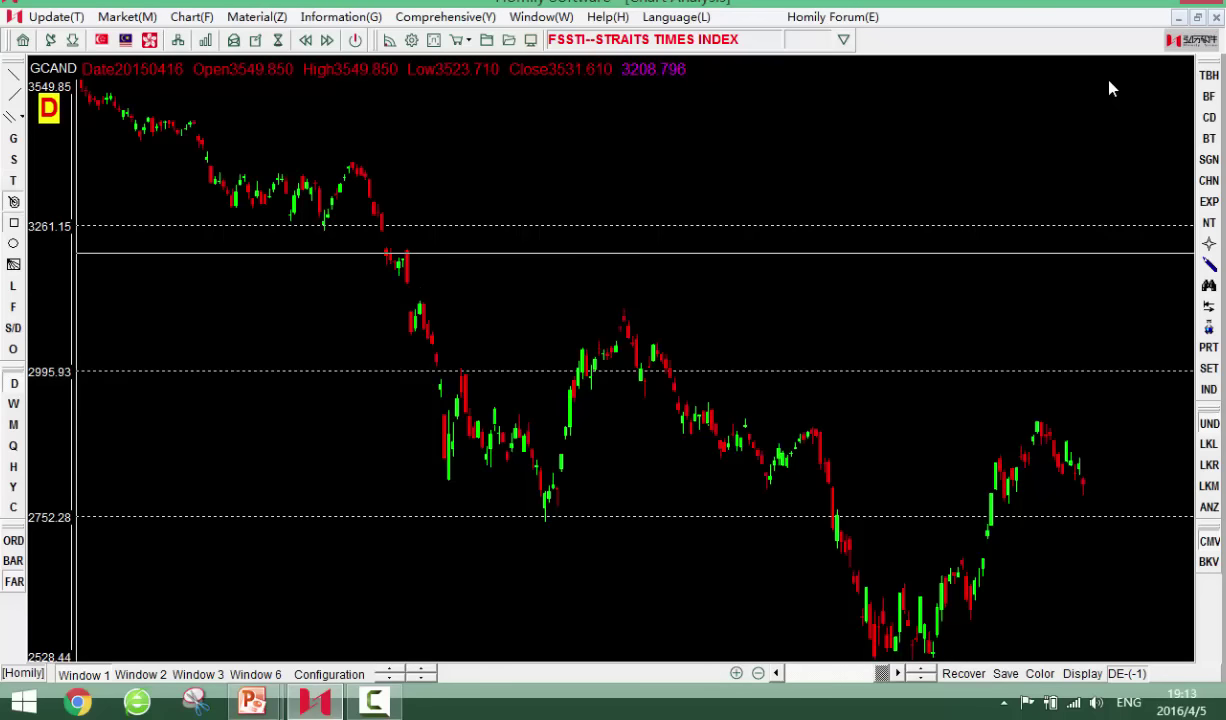
left_click(1092, 451)
left_click_drag(1101, 421, 1126, 405)
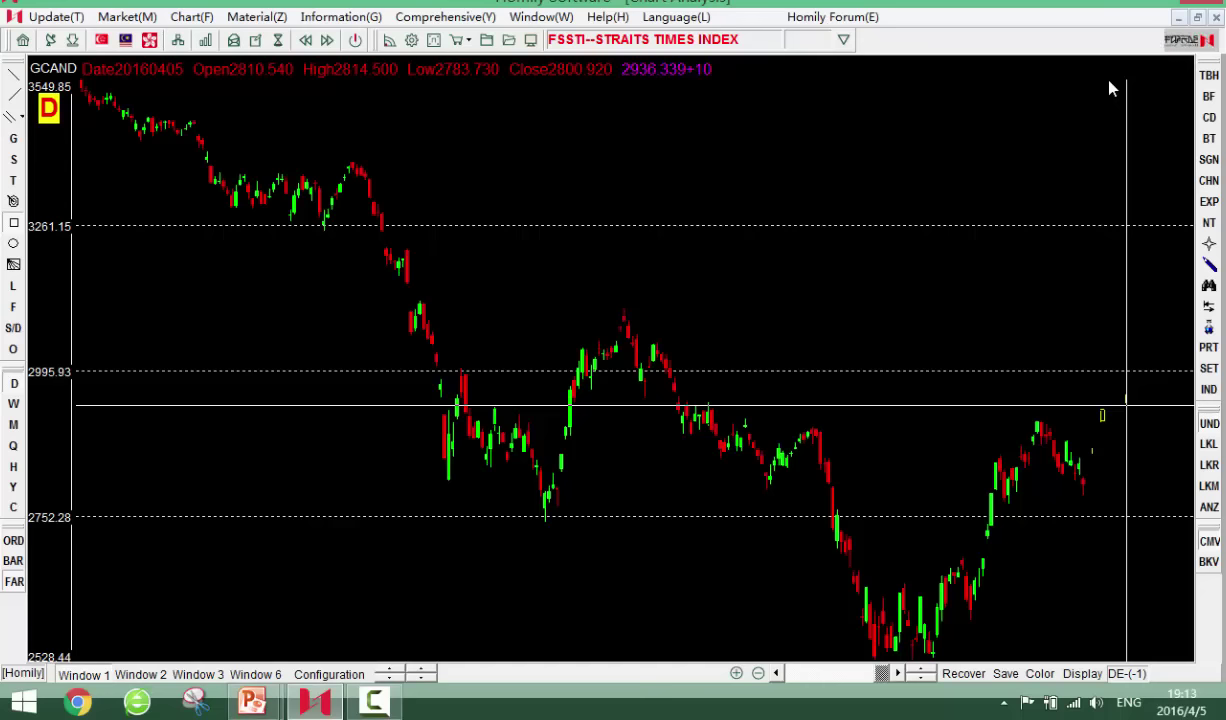
key("Escape")
key("Right")
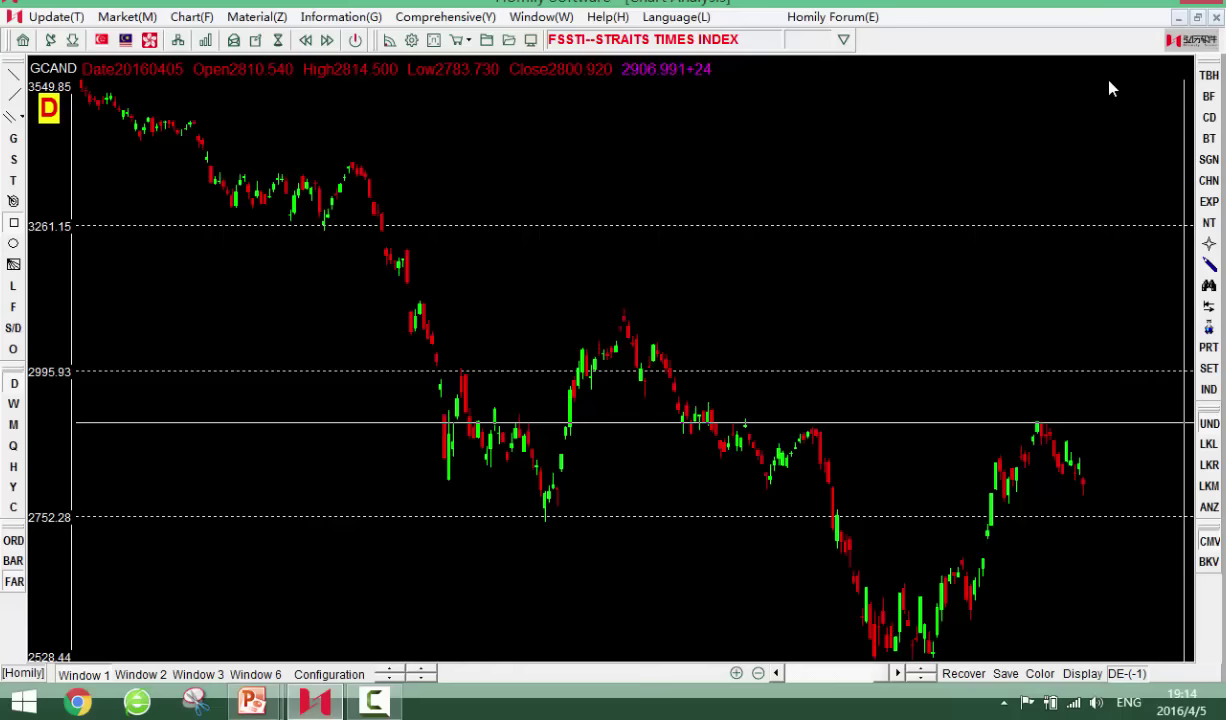
key("Left")
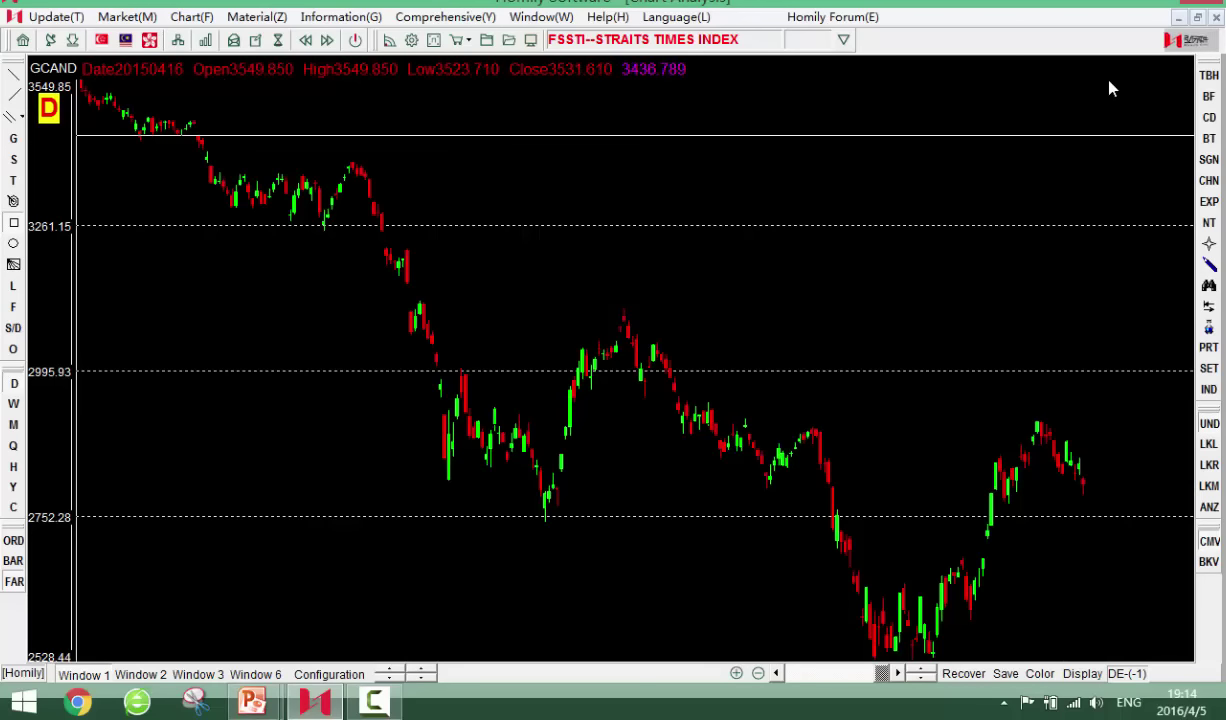
Draw percentage retracement levels from the October 2015 peak at about 3103 down to about 2534, and delete them
key("s")
key("Down")
key("Return")
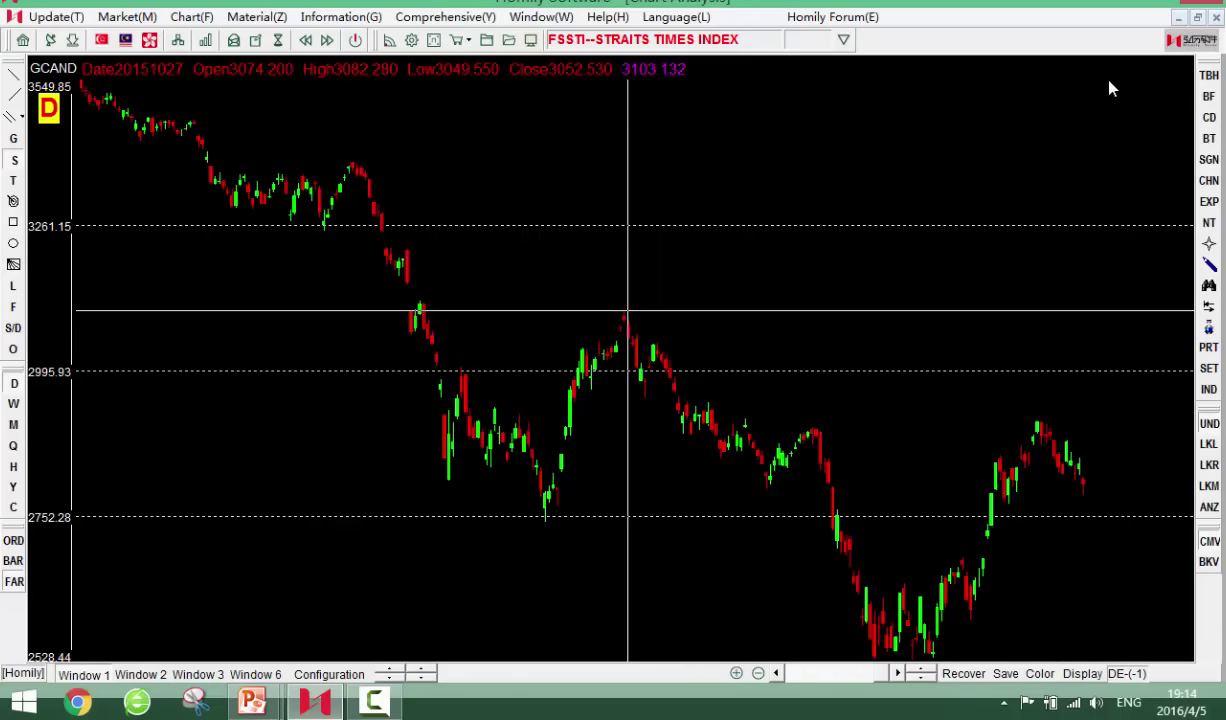
left_click_drag(625, 309, 1157, 656)
key("Left")
key("Left")
key("Left")
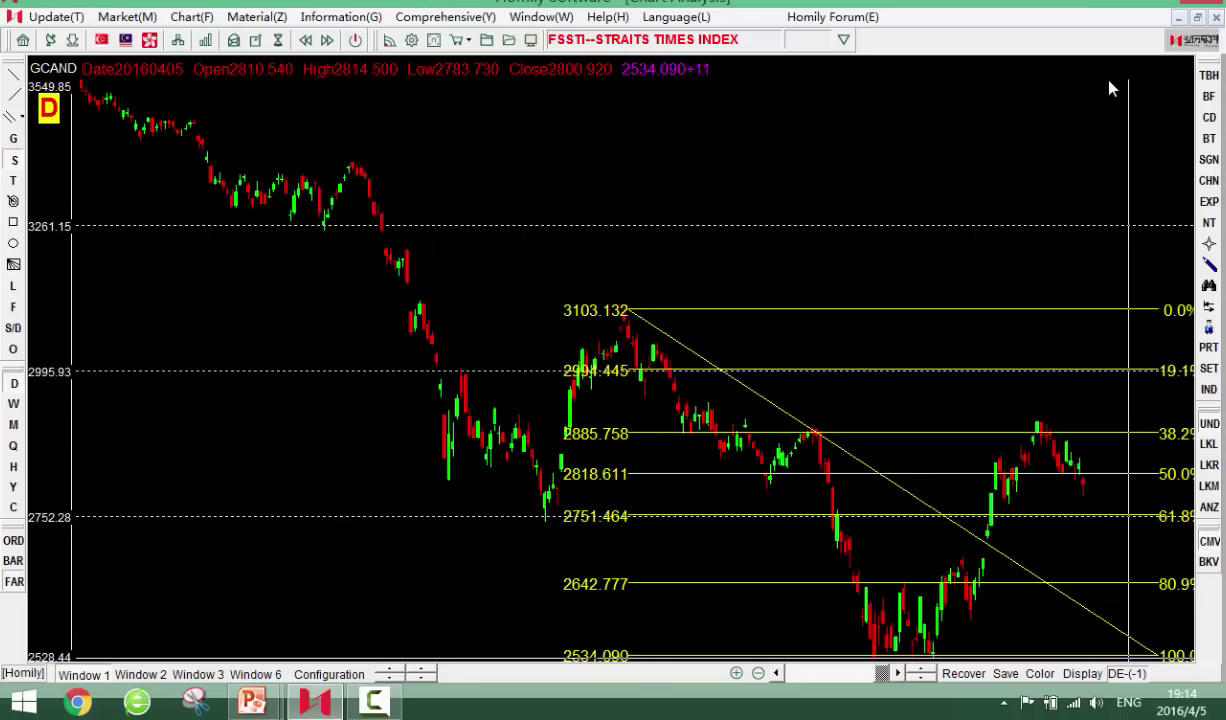
key("Delete")
Draw percentage retracement levels from the October 2015 peak at about 3094 down to about 2519
key("Left")
key("Left")
key("Left")
key("Left")
key("Left")
key("Left")
key("Left")
key("Left")
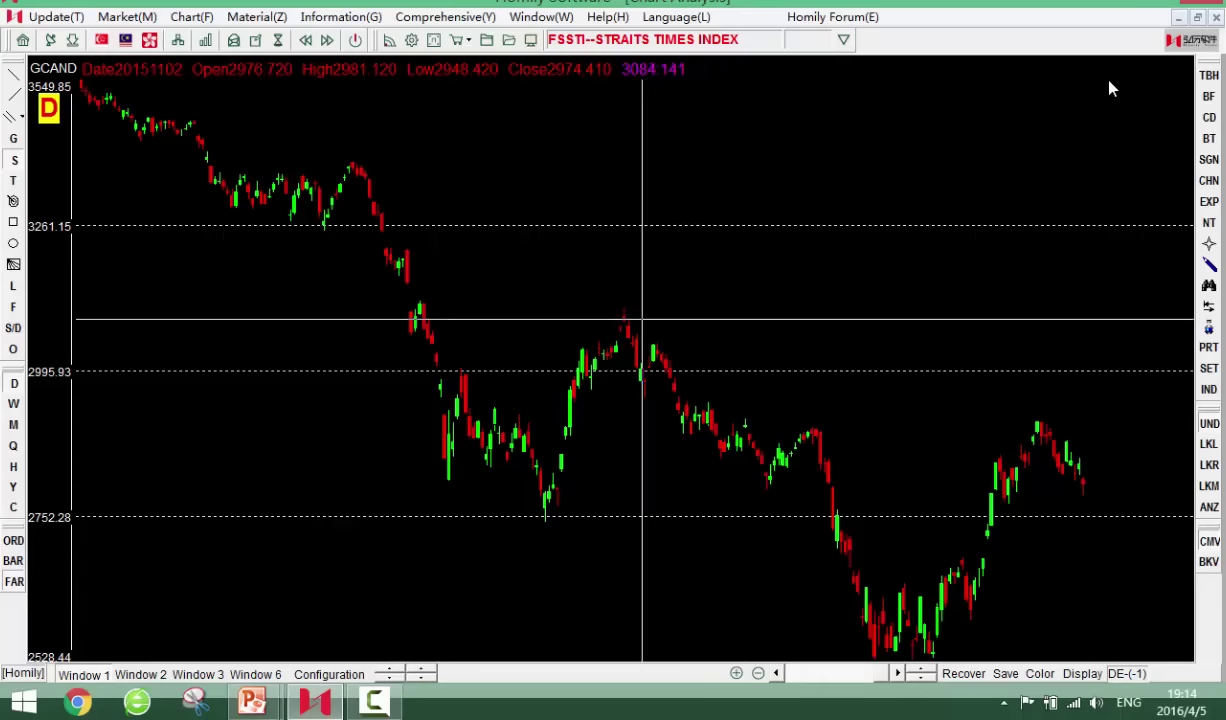
mouse_move(622, 314)
left_mouse_down()
mouse_move(930, 556)
mouse_move(1150, 663)
left_mouse_up()
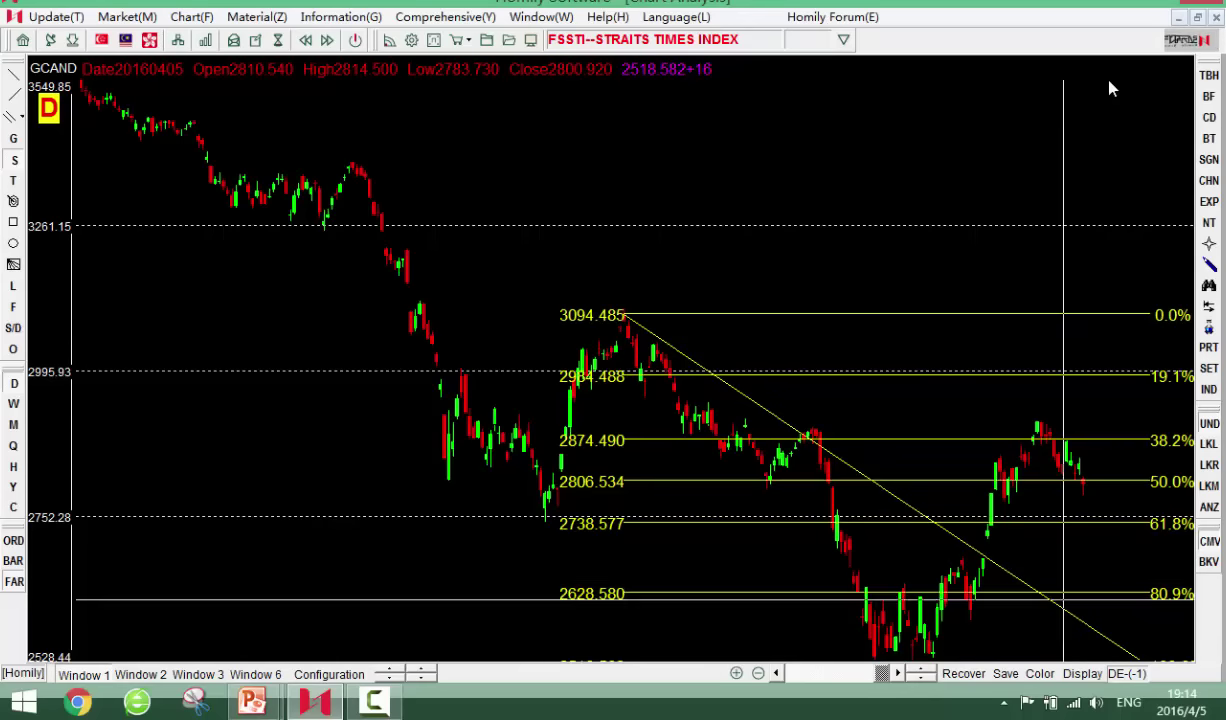
Check the candles of the decline against the retracement levels, and delete the retracement drawing
key("Left")
key("Left")
key("Left")
key("Left")
key("Left")
key("Left")
key("Left")
key("Left")
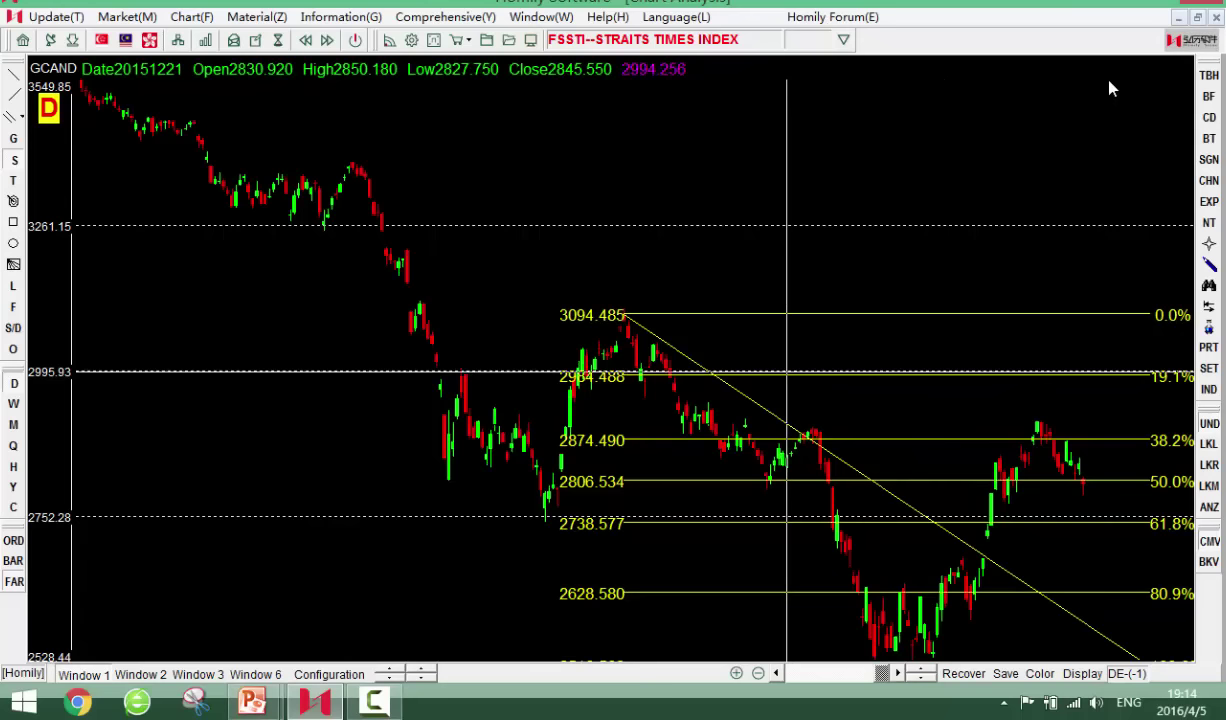
key("Up")
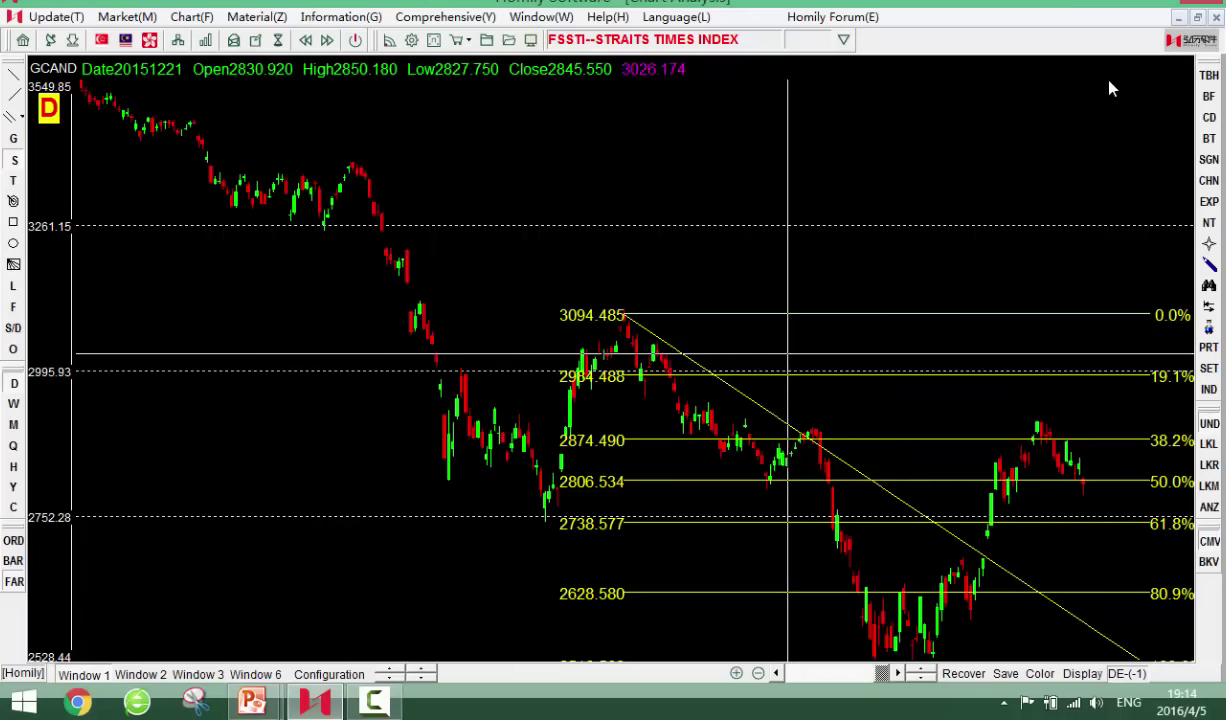
key("Left")
key("Right")
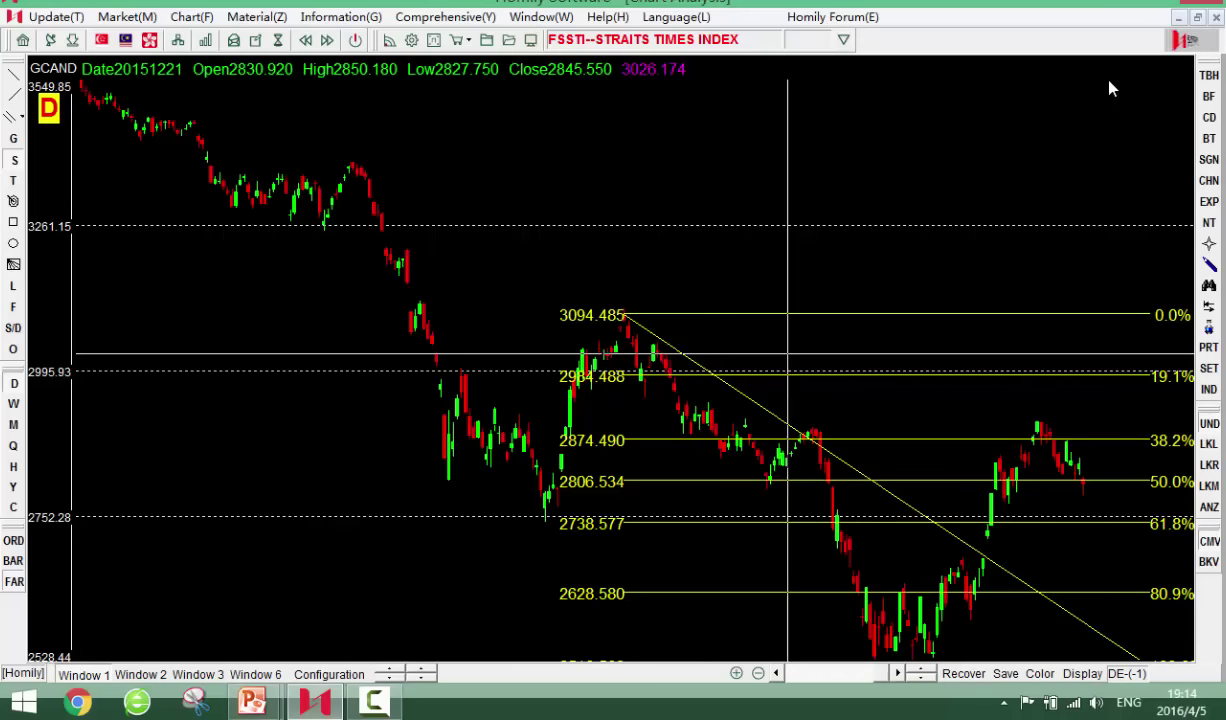
key("Delete")
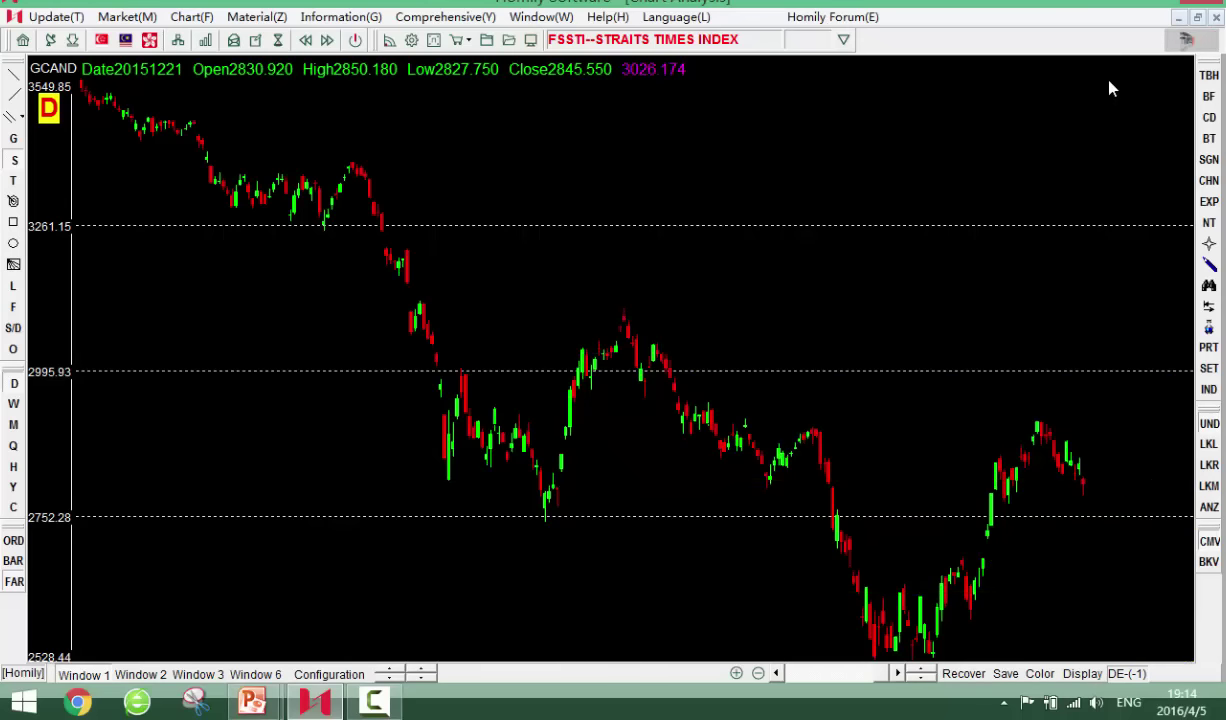
Search for the stock "rick" and load the chart of RICKMERS MARITIME (B1ZU)
type("RE")
key("Escape")
key("ctrl+shift")
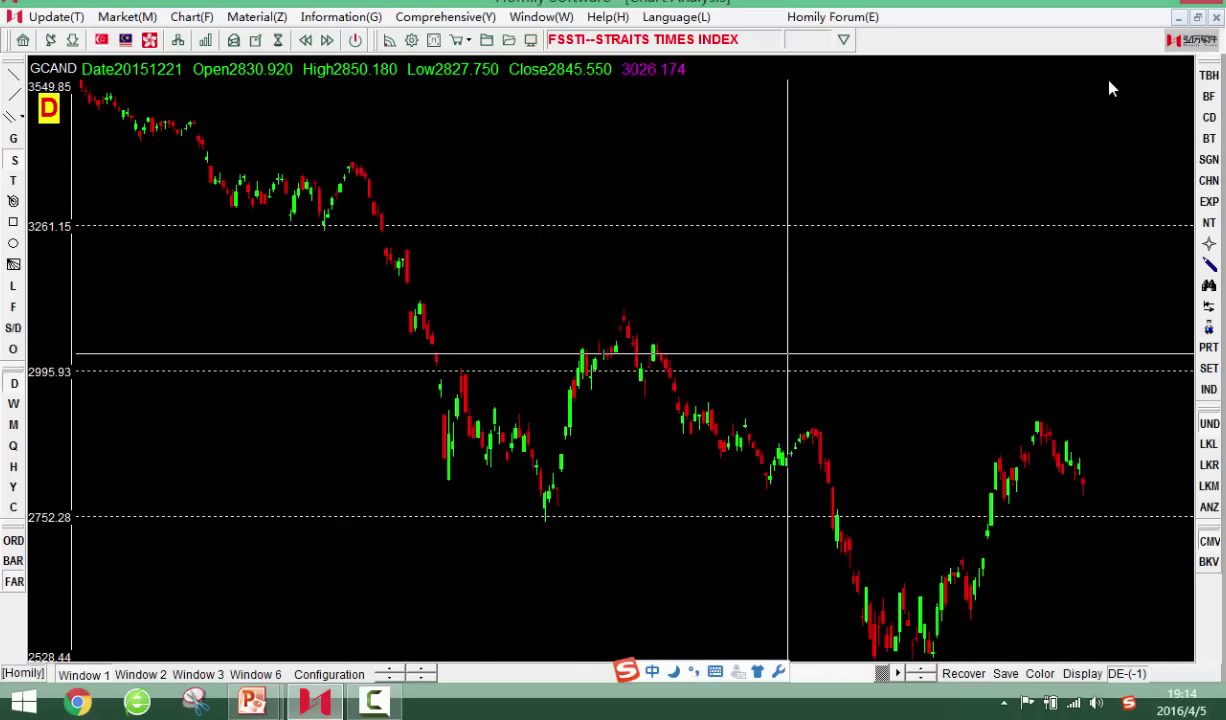
type("ri")
type("ck")
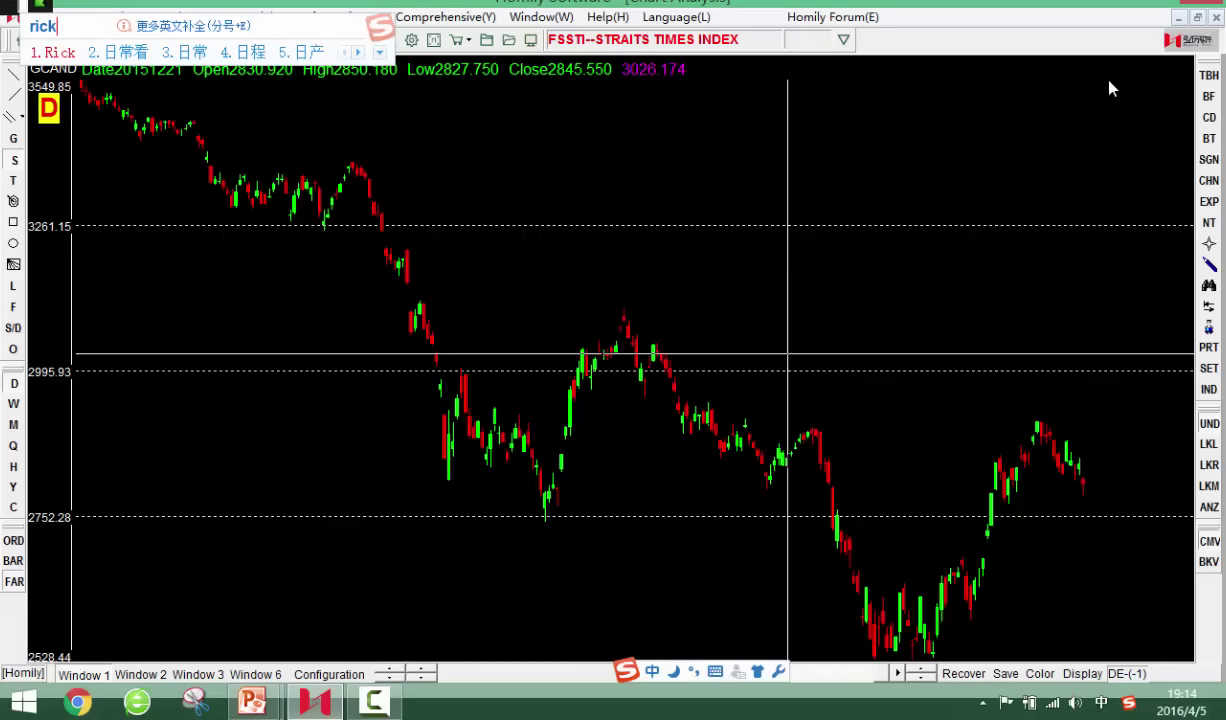
key("Return")
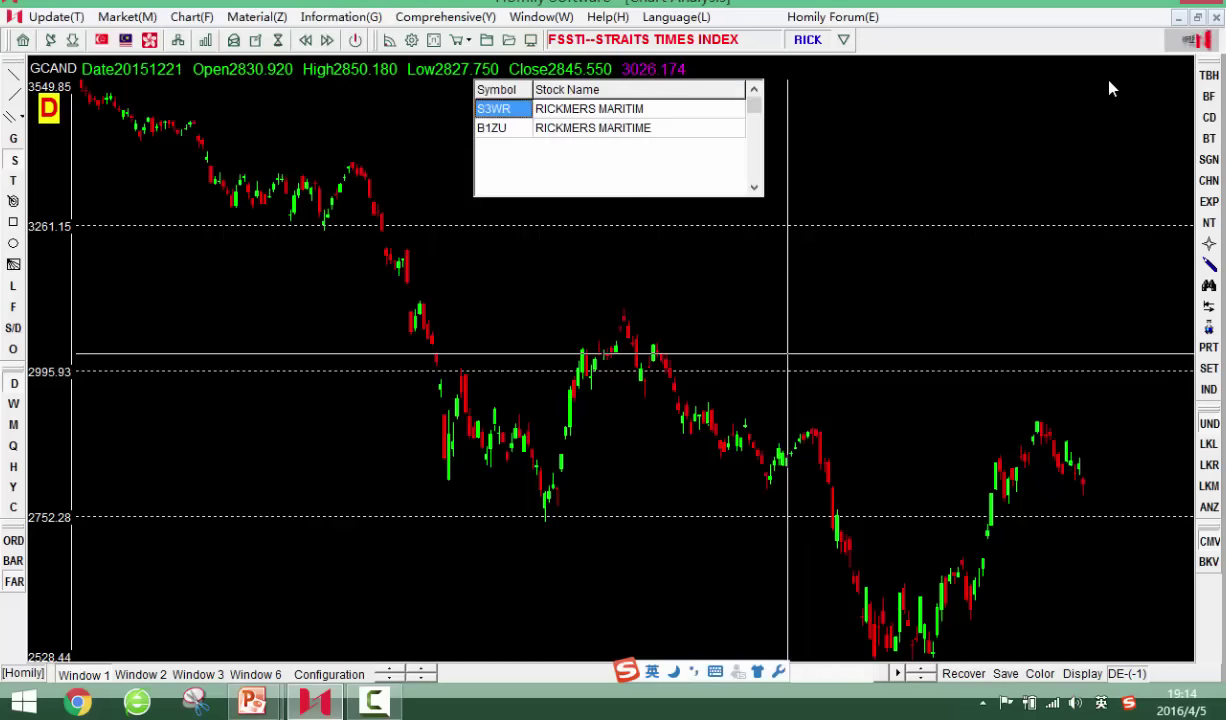
key("Down")
key("Return")
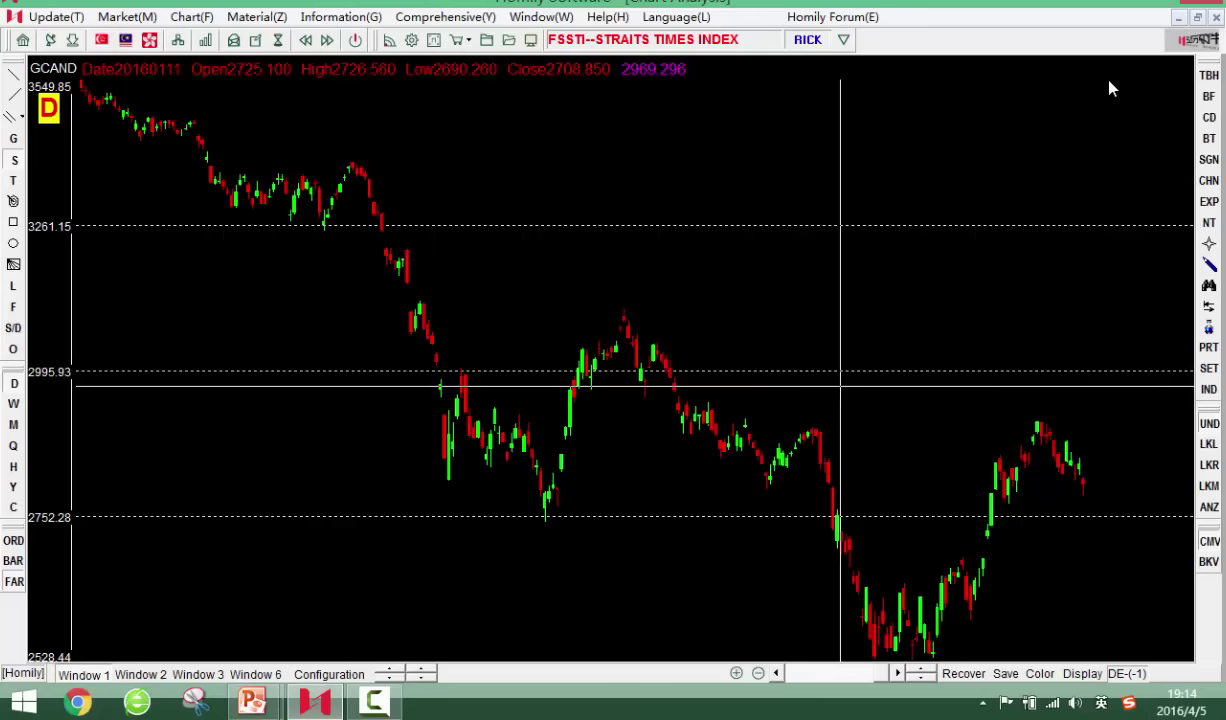
key("Left")
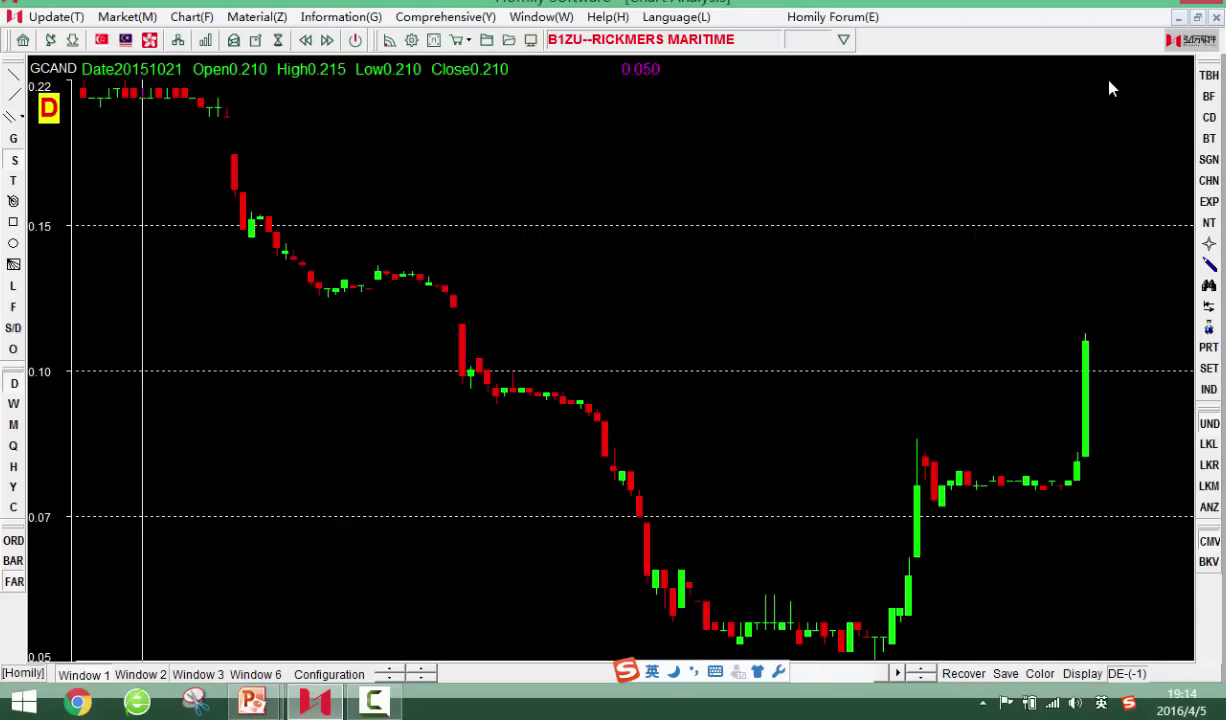
Split the chart into two windows and set the lower one to the VOLUME indicator
left_click(141, 674)
key("Right")
key("Right")
key("Right")
key("Right")
key("Right")
key("Right")
key("Right")
key("Right")
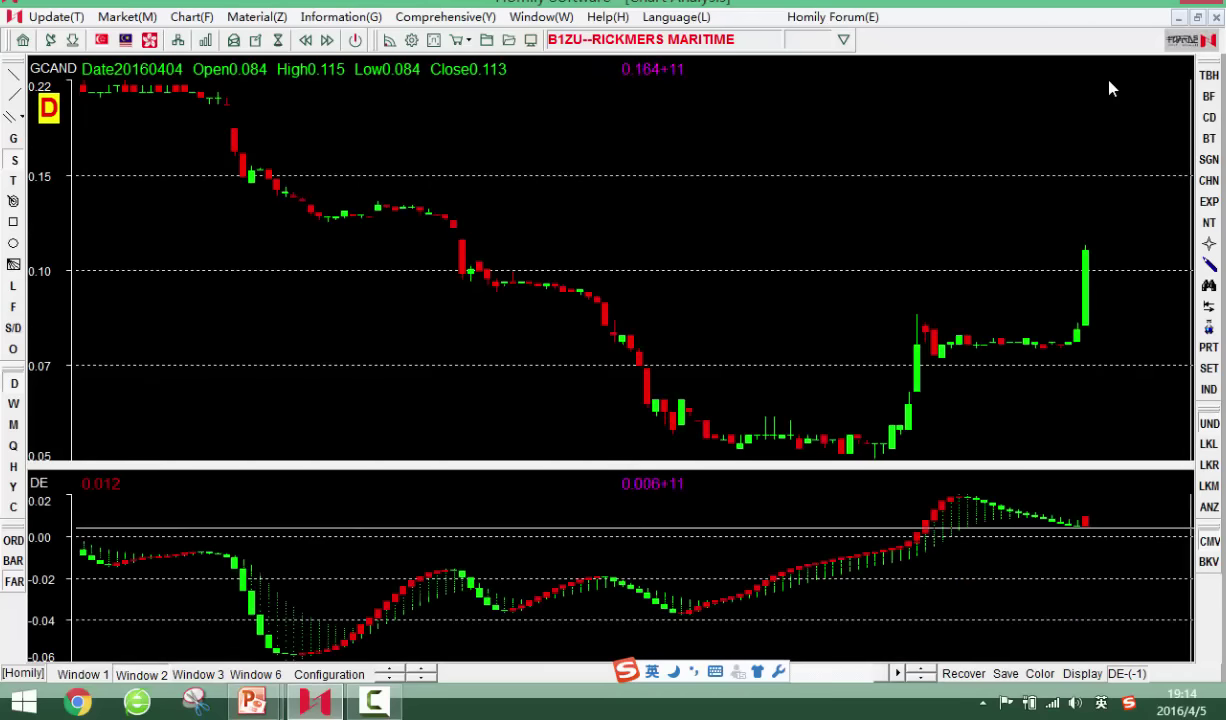
left_click(1208, 389)
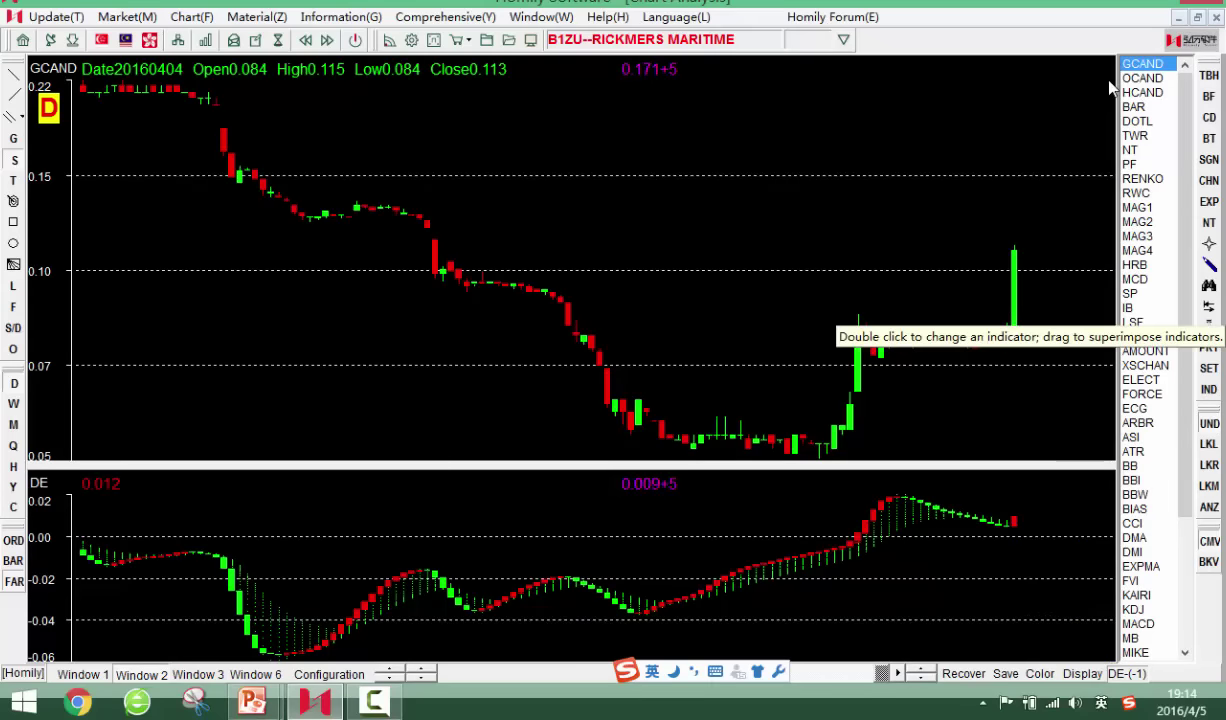
double_click(1145, 336)
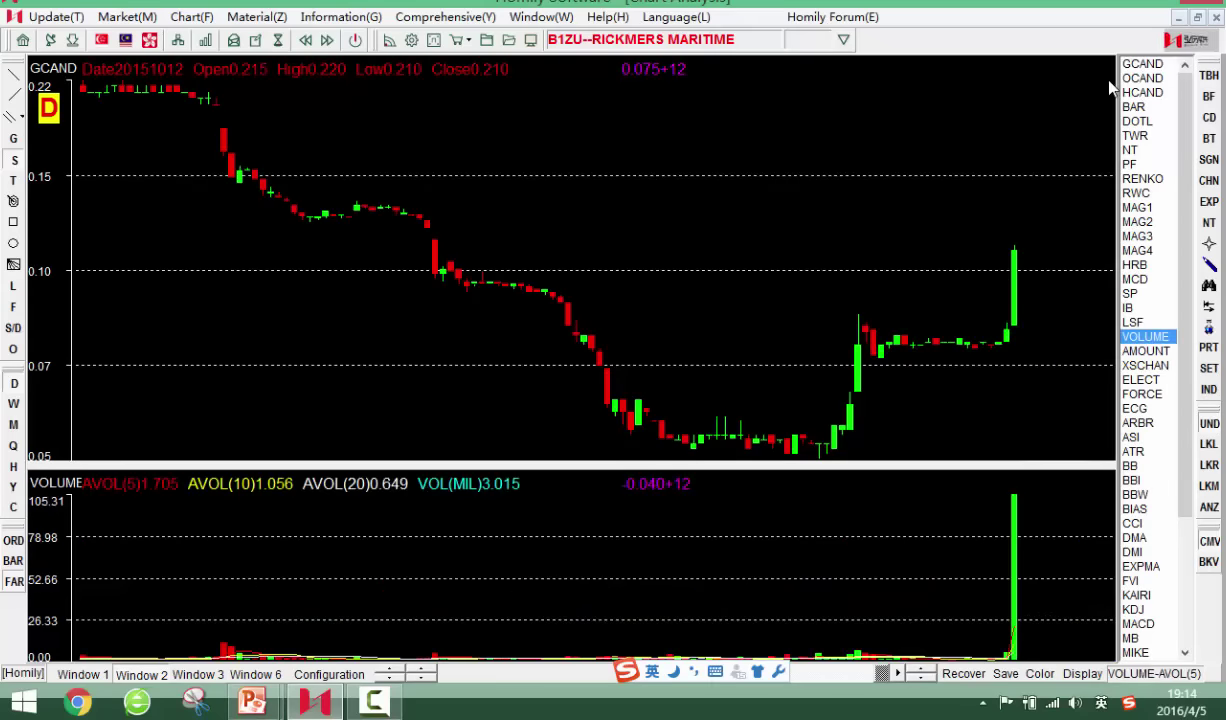
Roll the Rickmers Maritime chart back in time to the first candles of the rebound from its low
key("Left")
key("Left")
key("Left")
key("Left")
key("Left")
key("Left")
key("Left")
key("Left")
key("Left")
key("Left")
key("Left")
key("Left")
key("Left")
key("Left")
key("Left")
key("Left")
key("Left")
key("Left")
key("Left")
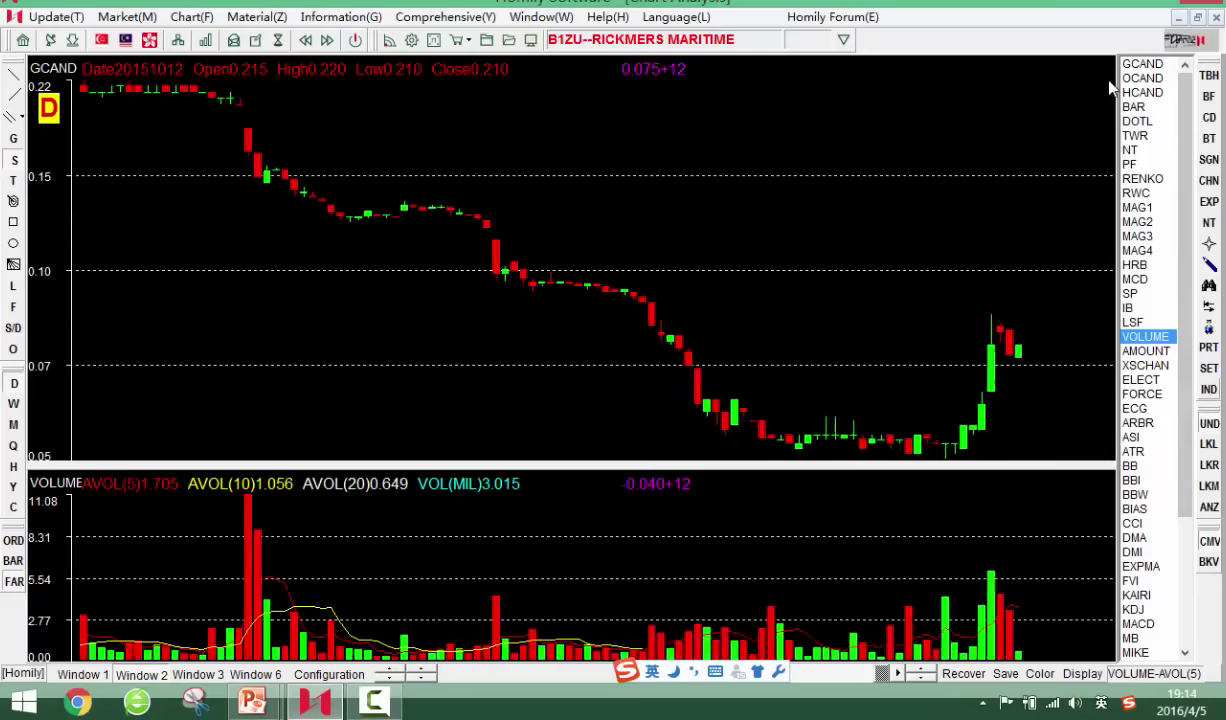
key("Left")
key("Left")
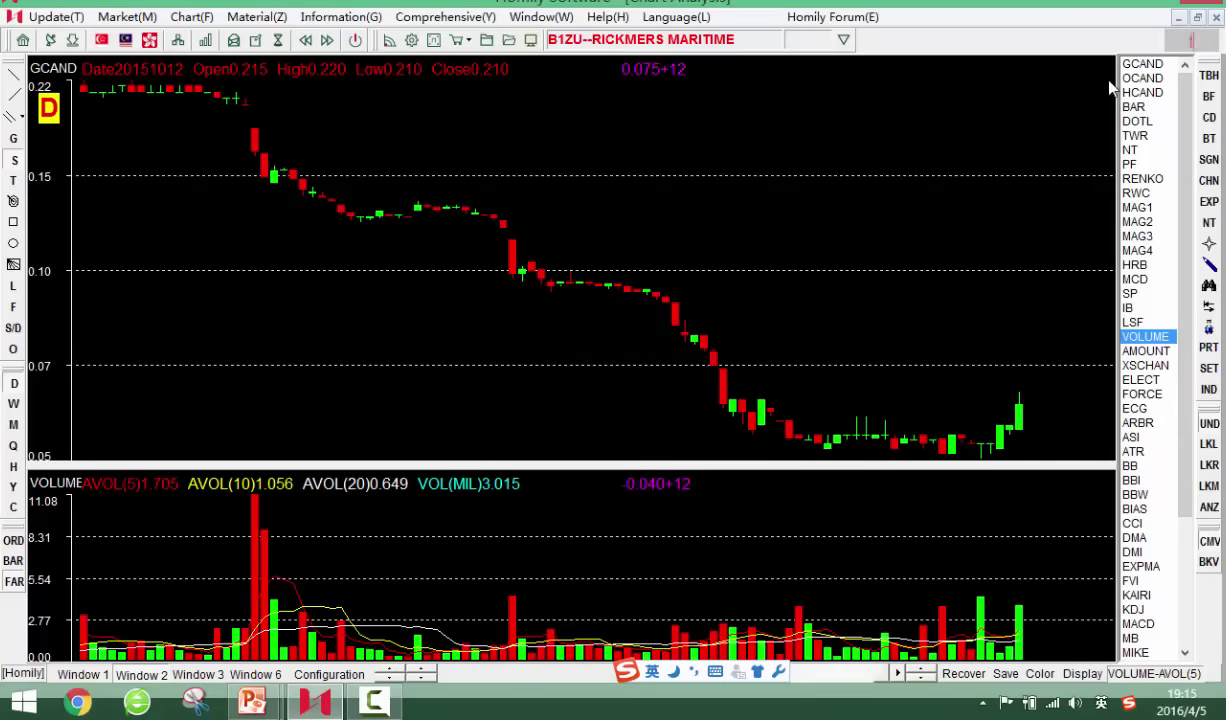
Examine price and volume on the candles around the early November 2015 gap down
key("Left")
key("Left")
key("Left")
key("Left")
key("Left")
key("Left")
key("Left")
key("Left")
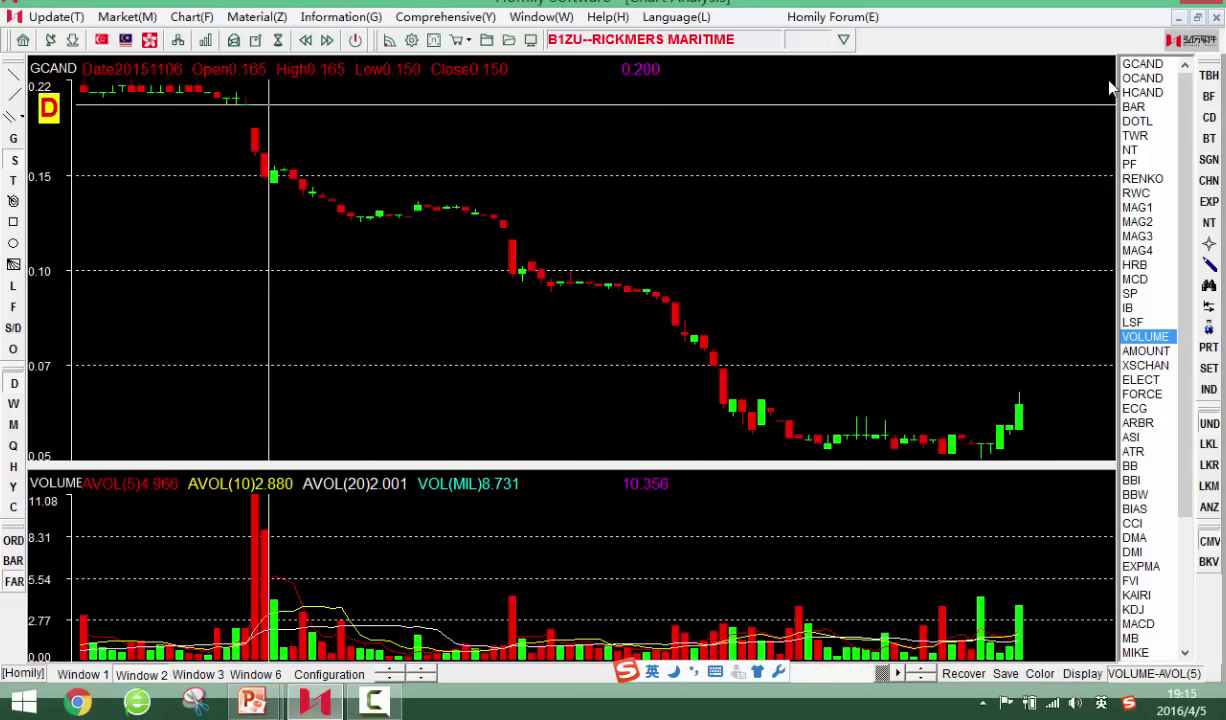
key("Left")
key("Left")
key("Left")
key("Left")
key("Right")
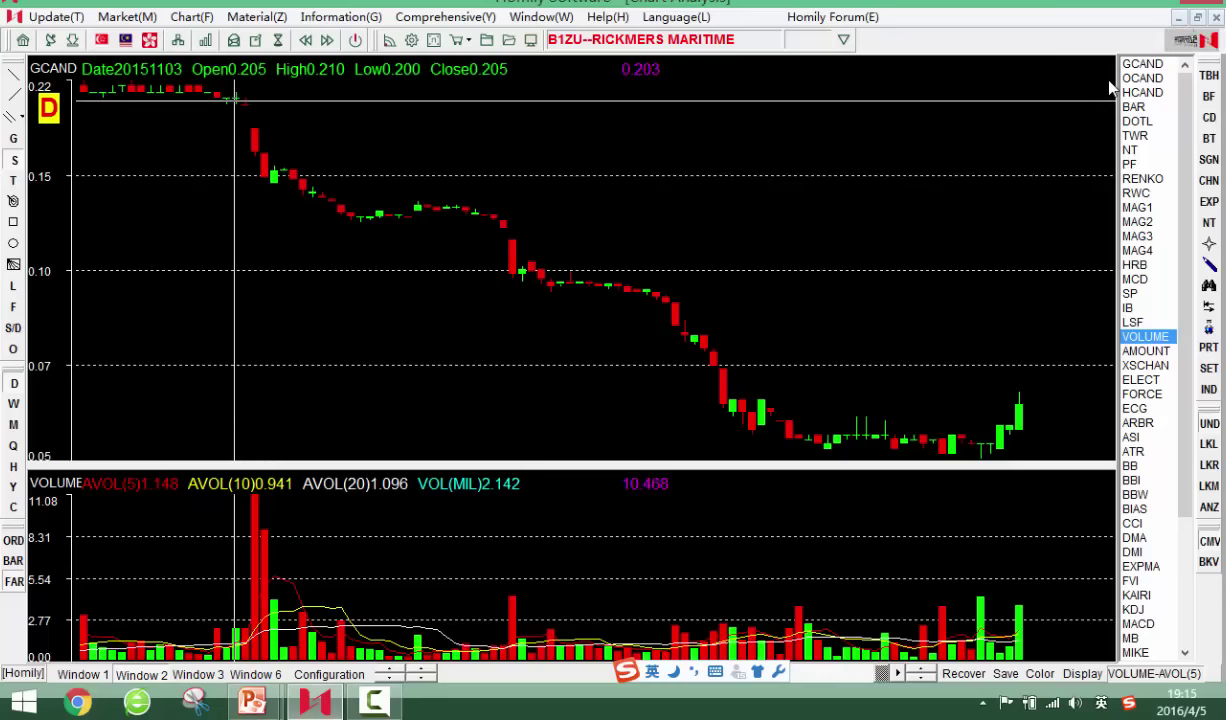
Examine price and volume of the sideways candles back to mid-October 2015
key("Left")
key("Left")
key("Left")
key("Left")
key("Left")
key("Left")
key("Left")
key("Left")
key("Left")
key("Left")
key("Left")
key("Left")
key("Left")
key("Left")
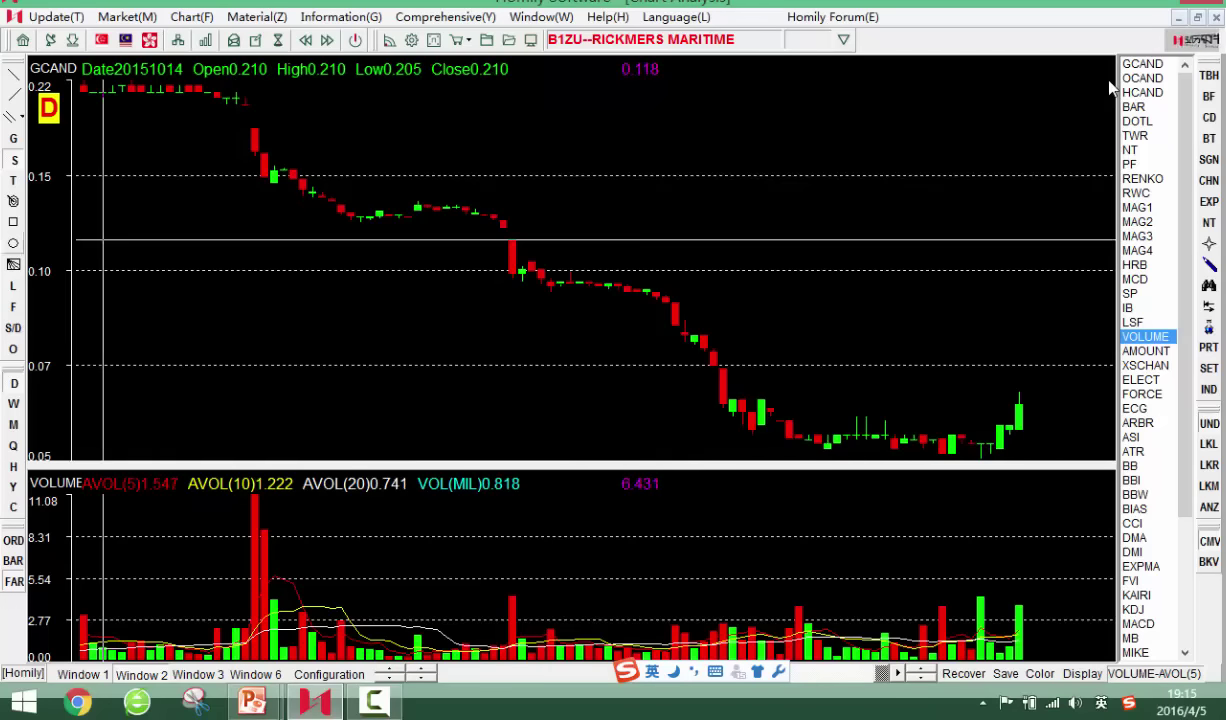
Draw a straight line beneath the sideways candles from late November to about 9 December 2015 on the price chart
key("Right")
key("Right")
key("Right")
key("Right")
key("Right")
key("Right")
key("Right")
key("Right")
key("Right")
key("Right")
key("Right")
key("Right")
key("Right")
key("Right")
key("Right")
key("Right")
key("Right")
key("Right")
key("Right")
key("Right")
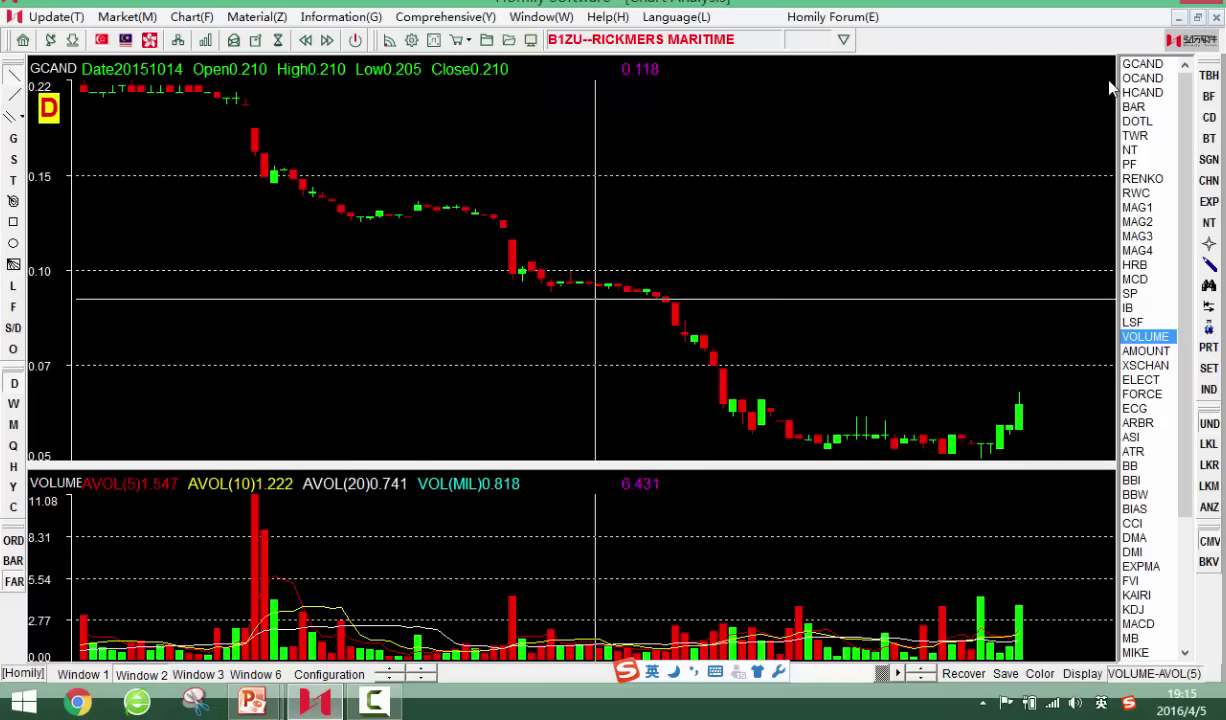
key("Left")
key("Left")
key("Left")
key("Left")
key("Left")
key("Left")
key("Left")
key("Left")
key("Left")
key("Left")
key("Left")
key("Left")
key("Left")
key("Left")
key("Left")
key("Left")
key("Left")
key("Left")
key("Left")
key("Left")
key("Right")
key("Right")
key("Right")
key("Right")
key("Right")
key("Right")
key("Right")
key("Right")
key("Right")
key("Right")
key("Right")
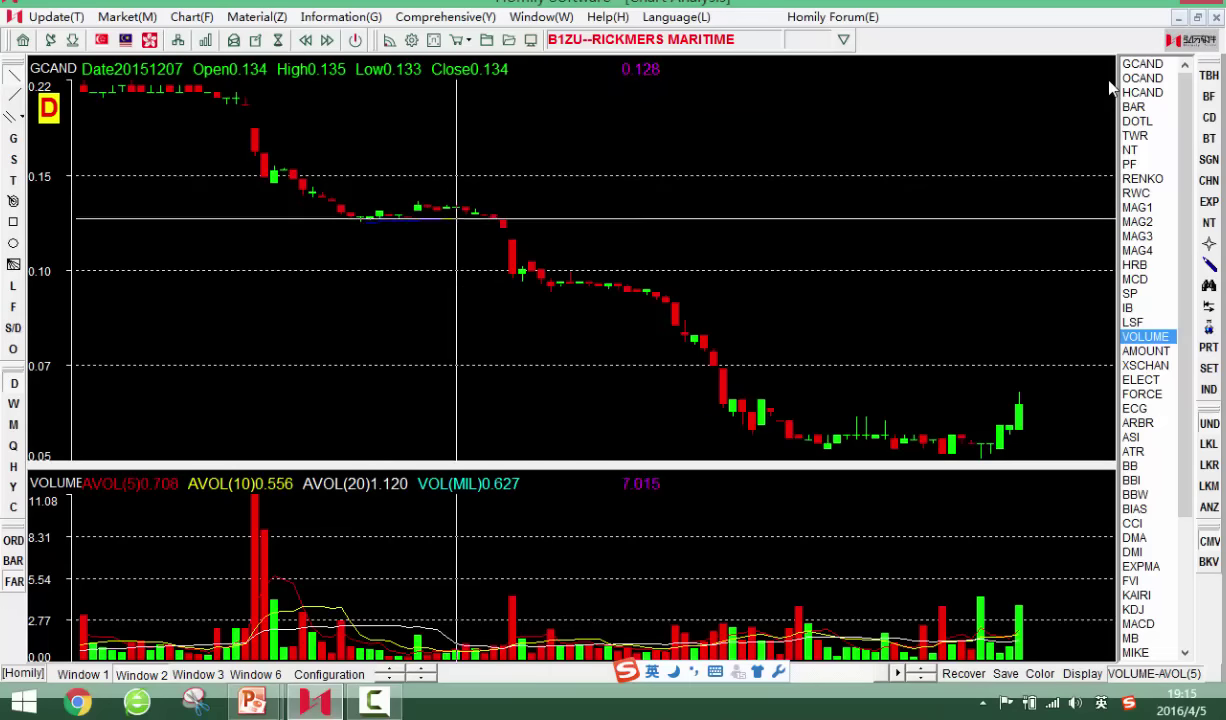
key("Right")
key("Right")
Draw a second straight line along the lower sideways candles from about 18 December 2015 to 5 January 2016
key("Right")
key("Right")
key("Right")
key("Right")
key("Right")
key("Right")
key("Right")
key("Right")
key("Right")
key("Right")
key("Right")
key("Right")
key("Right")
key("Left")
key("Left")
key("Left")
key("Left")
key("Left")
key("Left")
key("Right")
key("Right")
key("Right")
key("Right")
key("Right")
key("Right")
key("Right")
key("Right")
key("Right")
key("Right")
key("Right")
key("Right")
key("Right")
key("Right")
key("Right")
key("Right")
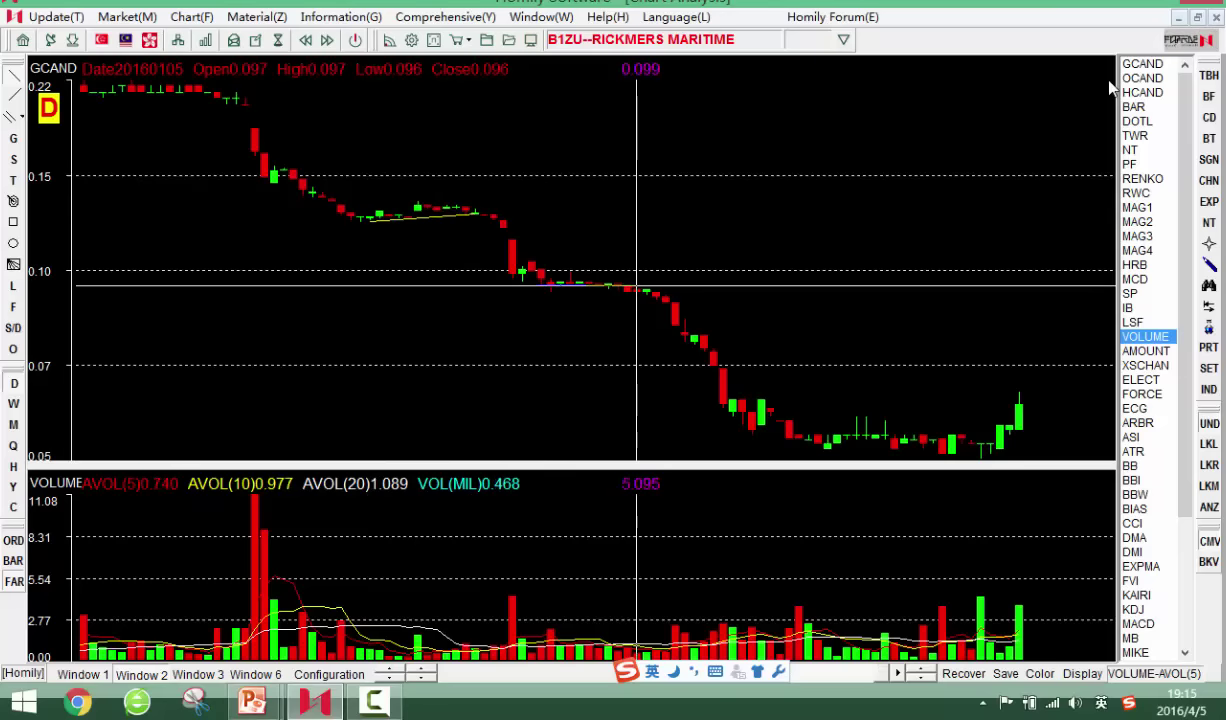
key("Left")
key("Left")
key("Left")
key("Left")
key("Left")
key("Left")
key("Left")
key("Left")
key("Right")
key("Right")
key("Right")
key("Right")
key("Right")
key("Right")
key("Right")
key("Right")
key("Right")
key("Right")
key("Right")
key("Right")
key("Right")
key("Right")
key("Right")
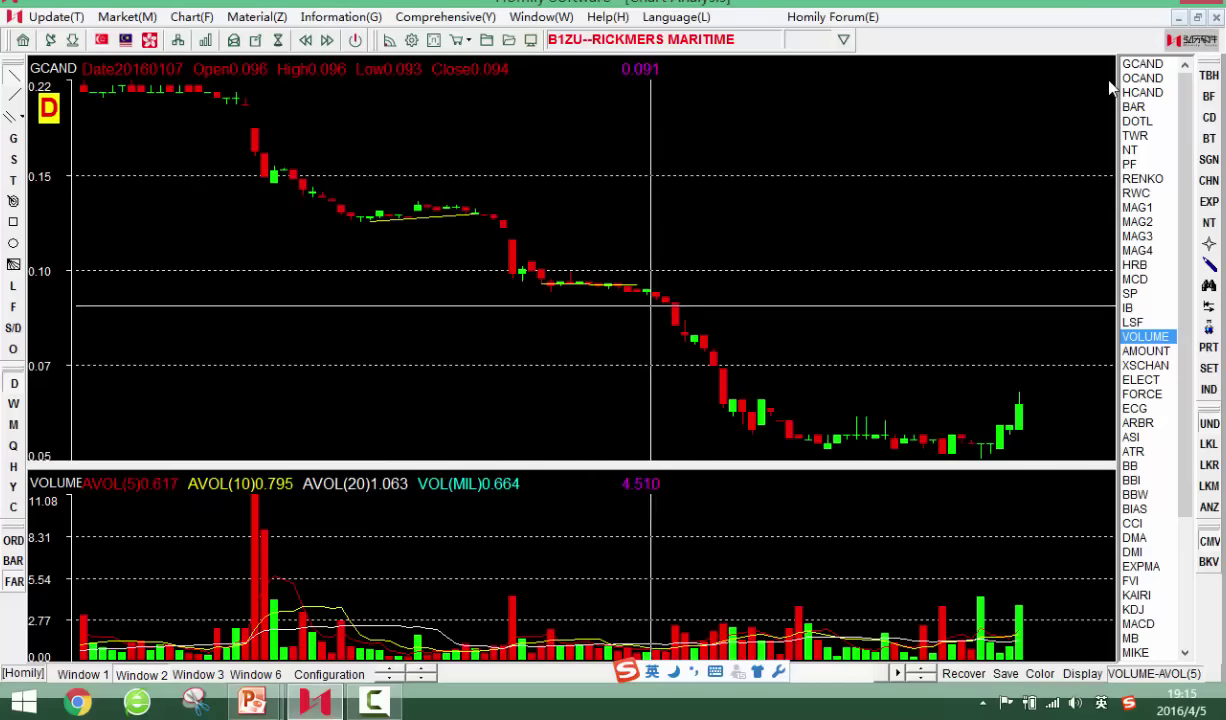
Examine price and volume of the candles around the start of the January 2016 decline and the earlier sideways candles
key("Left")
key("Left")
key("Left")
key("Left")
key("Left")
key("Left")
key("Left")
key("Left")
key("Left")
key("Left")
key("Left")
key("Left")
key("Left")
key("Left")
key("Left")
key("Left")
key("Left")
key("Left")
key("Left")
key("Left")
key("Left")
key("Left")
key("Left")
key("Left")
key("Left")
key("Left")
key("Left")
key("Left")
key("Left")
key("Right")
key("Right")
key("Right")
key("Right")
key("Right")
key("Right")
key("Right")
key("Right")
key("Right")
key("Right")
key("Right")
key("Right")
key("Right")
key("Right")
key("Right")
key("Right")
key("Right")
key("Right")
key("Right")
key("Right")
key("Left")
key("Left")
key("Left")
key("Left")
key("Left")
key("Left")
key("Left")
key("Left")
key("Left")
key("Left")
key("Left")
key("Left")
key("Left")
key("Left")
key("Left")
key("Left")
key("Left")
key("Left")
key("Left")
key("Left")
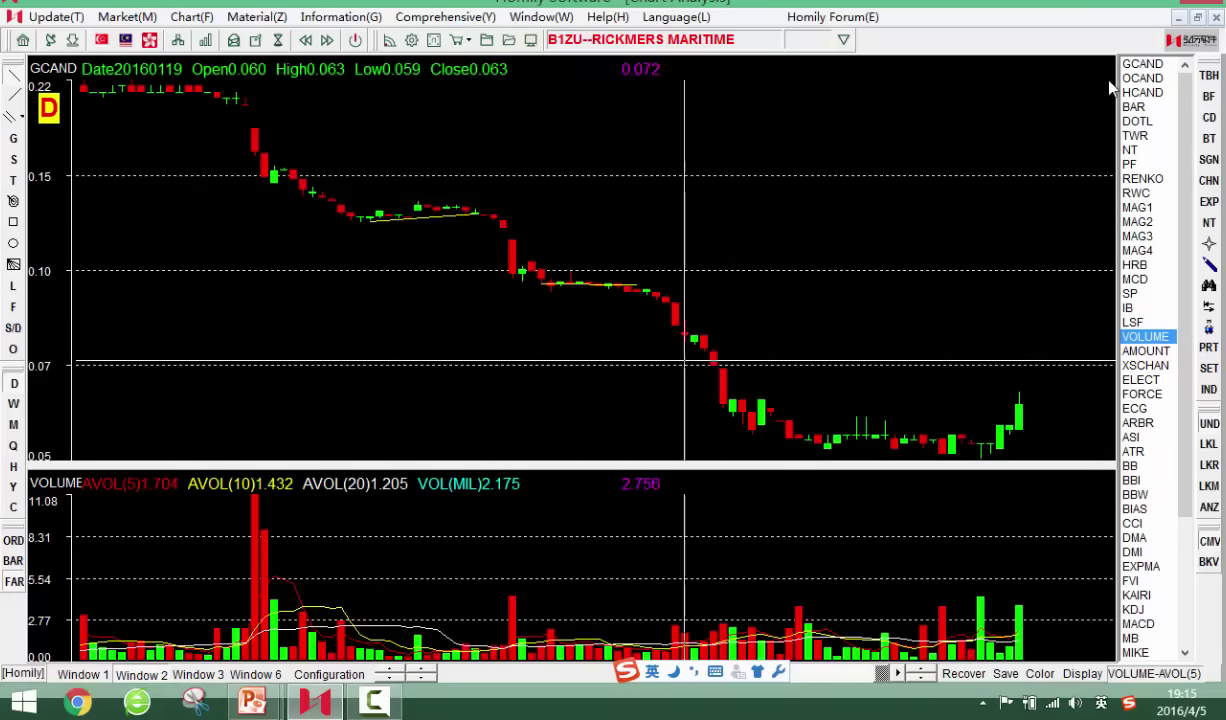
Draw a third straight line beneath the sideways candles from about 1 February to 1 March 2016 on the price chart
key("Right")
key("Right")
key("Right")
key("Right")
key("Right")
key("Right")
key("Right")
key("Right")
key("Right")
key("Right")
key("Right")
key("Right")
key("Right")
key("Right")
key("Right")
key("Left")
key("Left")
key("Left")
key("Right")
key("Right")
key("Right")
key("Right")
key("Right")
key("Right")
key("Right")
key("Right")
key("Right")
key("Right")
key("Right")
key("Right")
key("Right")
key("Right")
key("Right")
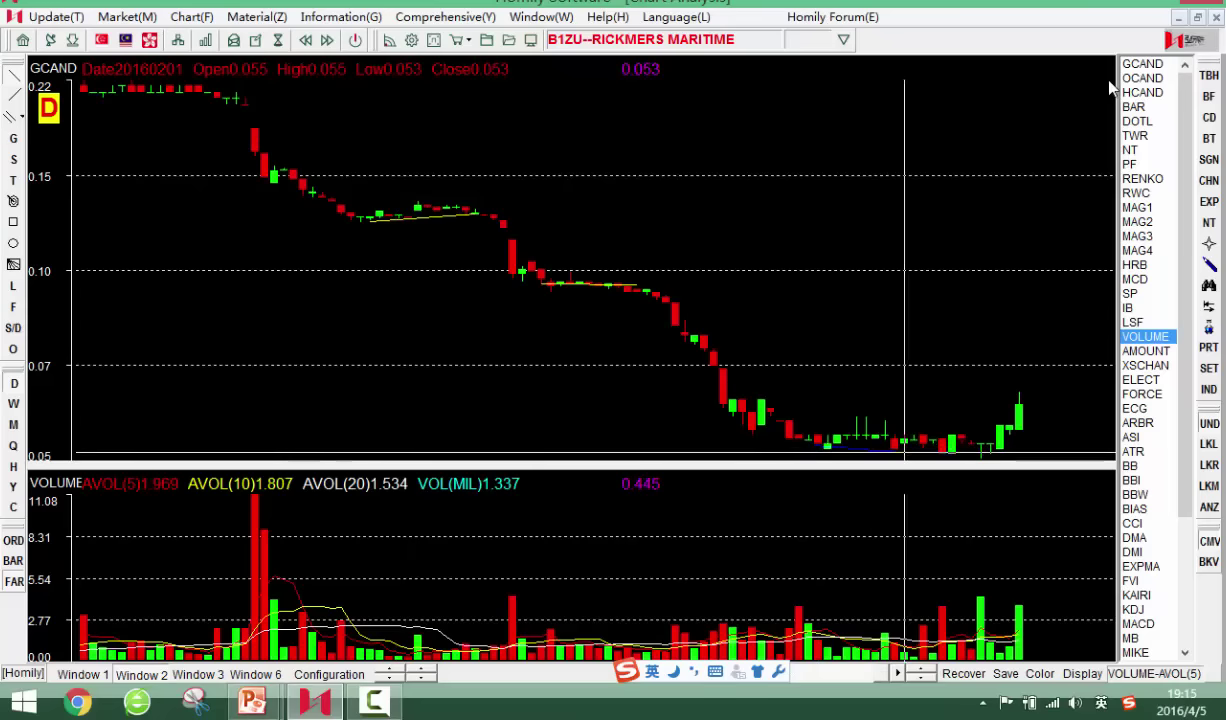
key("Left")
key("Left")
key("Left")
key("Left")
key("Left")
key("Left")
key("Left")
key("Left")
key("Left")
key("Left")
key("Left")
key("Left")
key("Left")
key("Left")
key("Left")
key("Left")
key("Left")
key("Left")
key("Left")
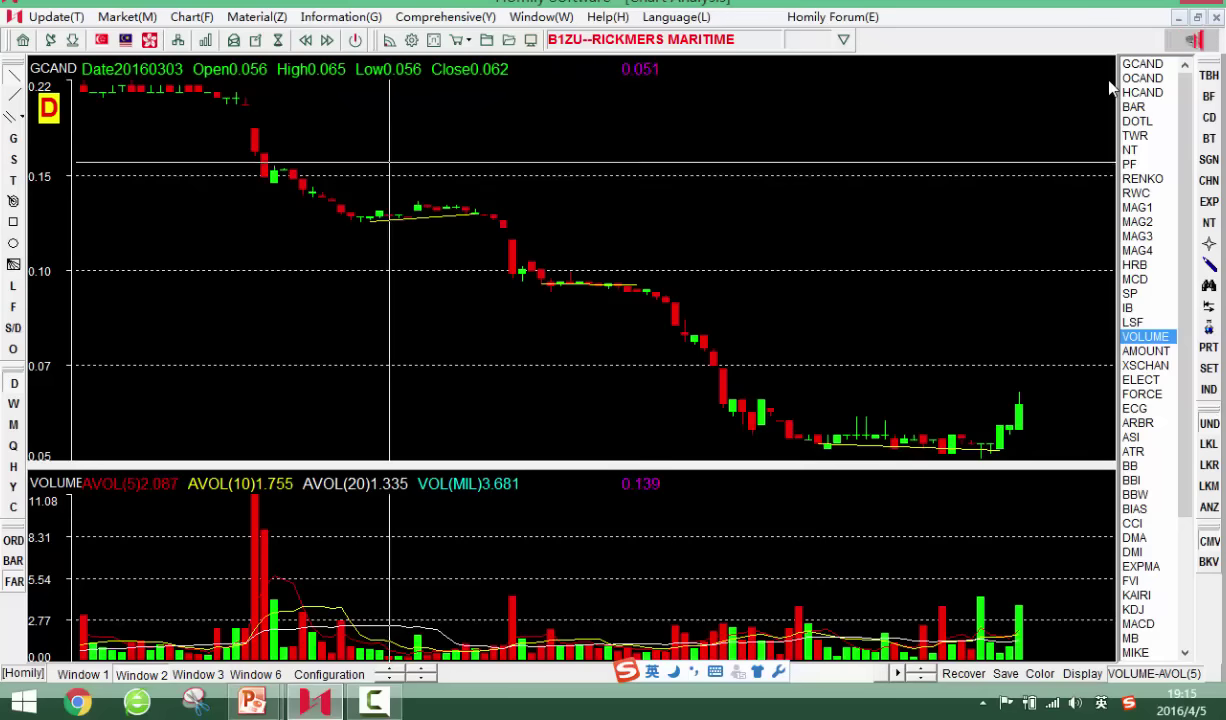
Step the chart back to the end of February 2016 and examine the price and volume of the candles near 23 February
key("End")
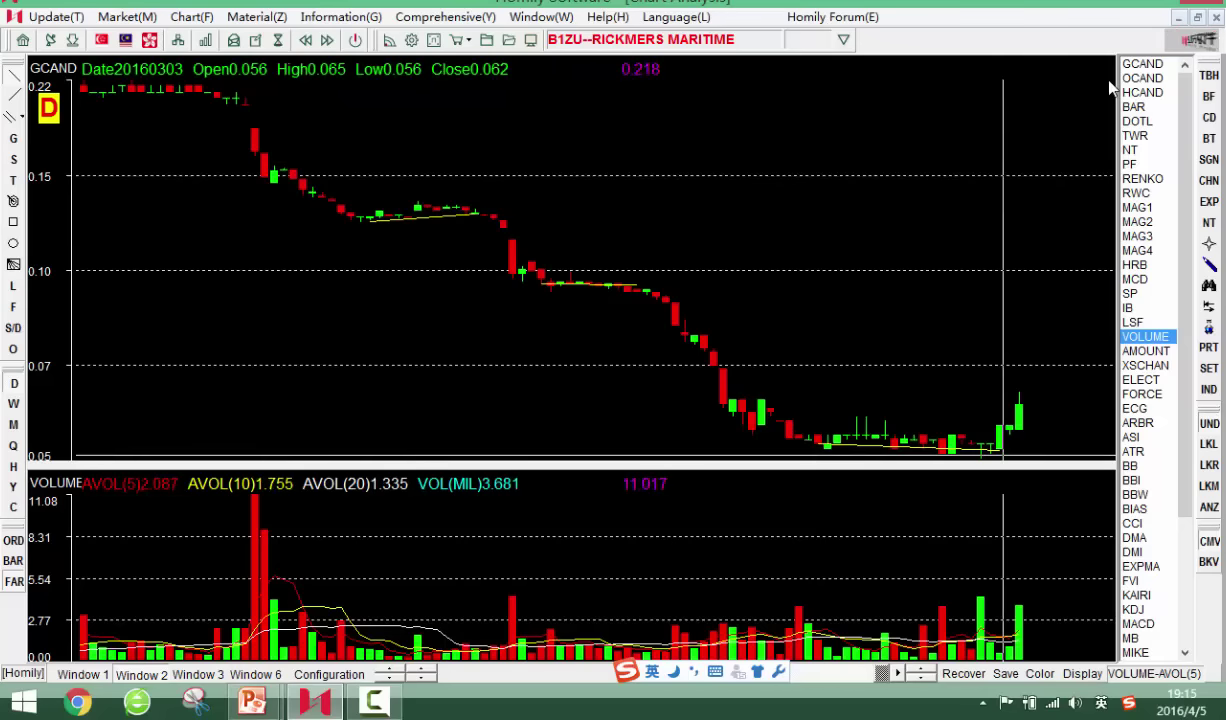
key("Left")
key("Left")
key("Right")
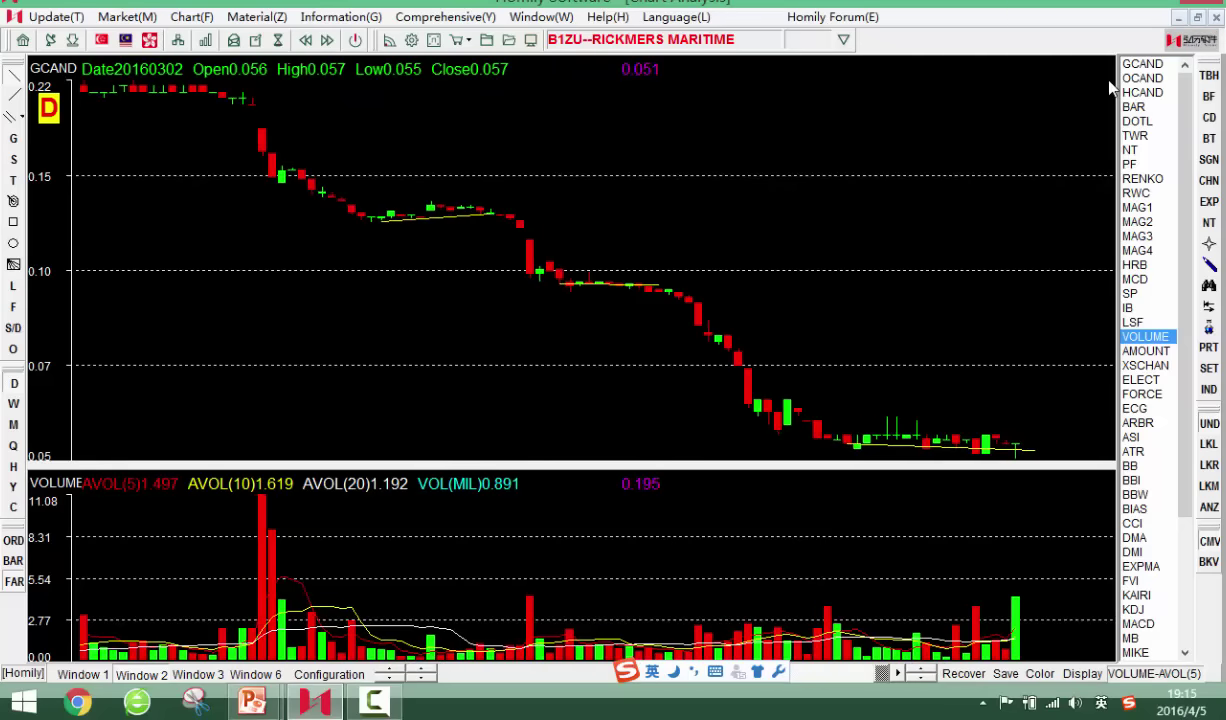
key("Left")
key("Left")
key("Left")
key("Left")
key("Left")
key("Left")
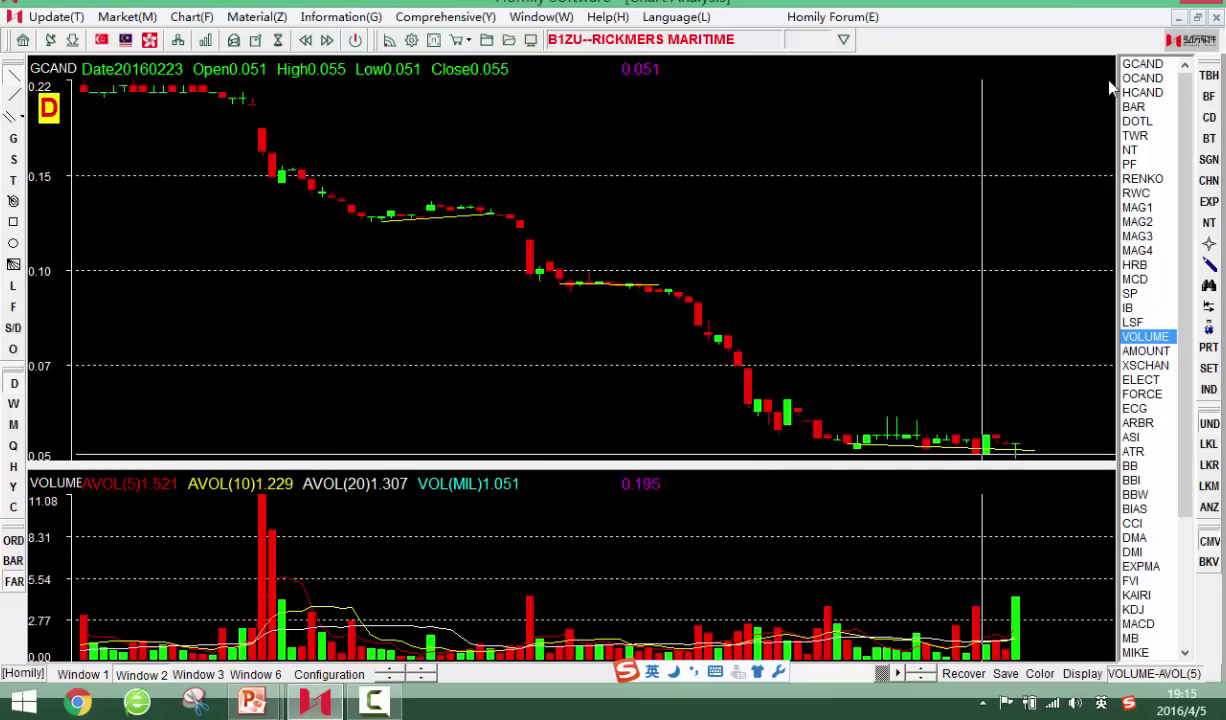
Advance the chart candle by candle to 3 March 2016 to examine the move out of the sideways range
key("Right")
key("Right")
key("Right")
key("Right")
key("Right")
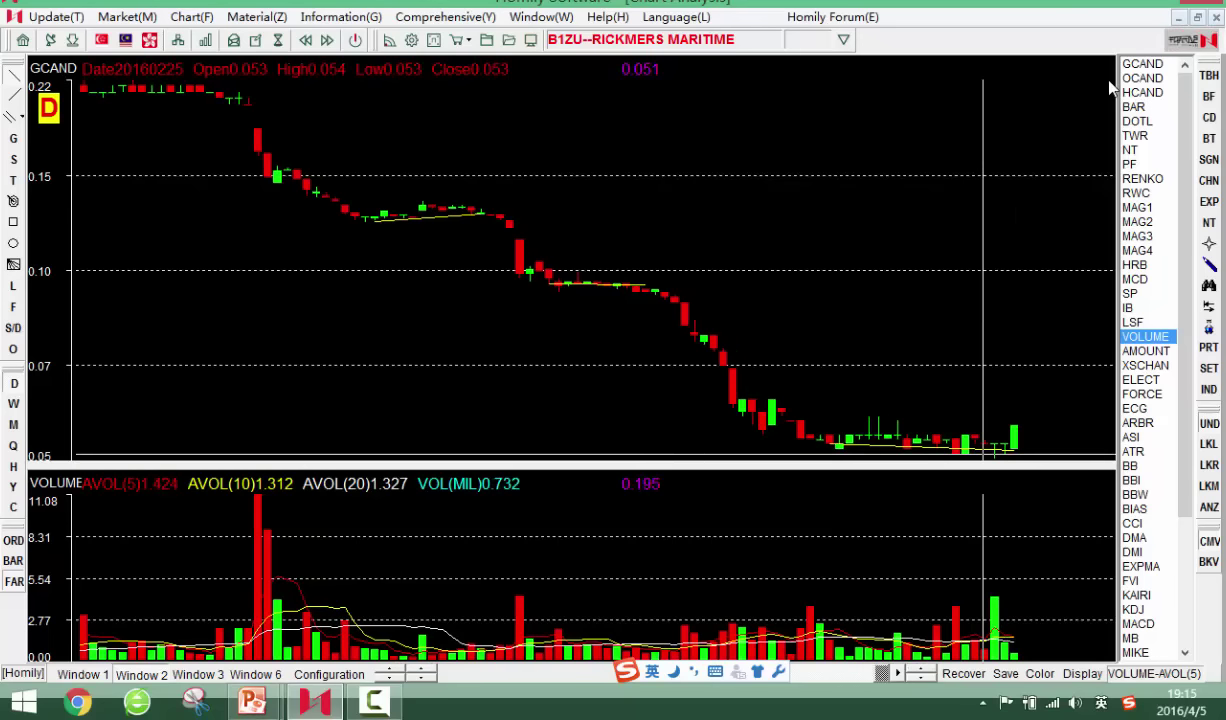
key("Right")
key("Right")
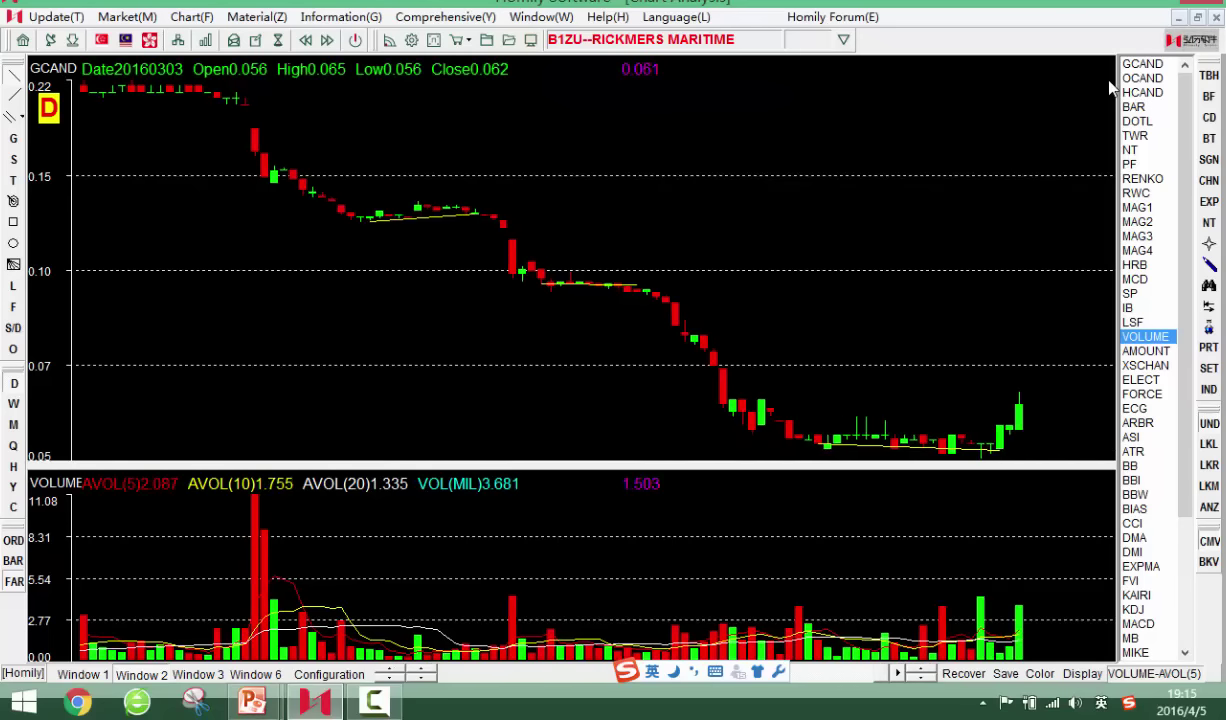
Advance the chart to 4 March 2016 and examine that candle's price and volume
key("Right")
key("Left")
key("Left")
key("Left")
key("Right")
key("Right")
key("Right")
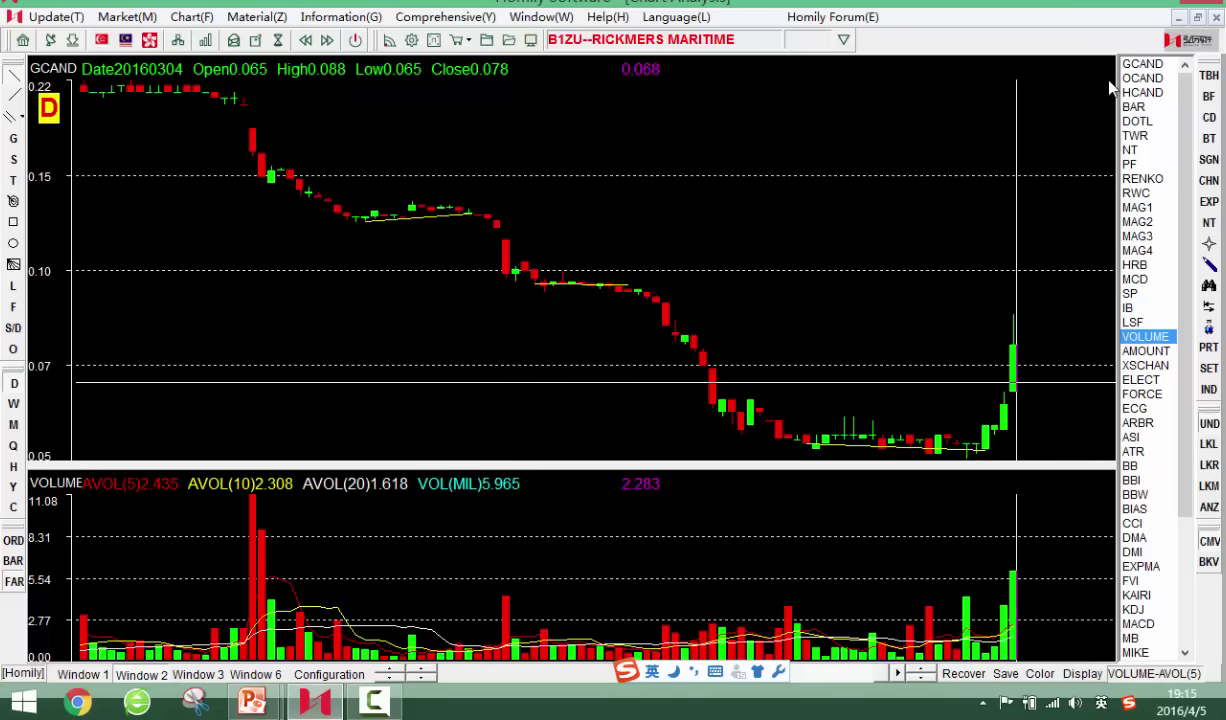
key("Up")
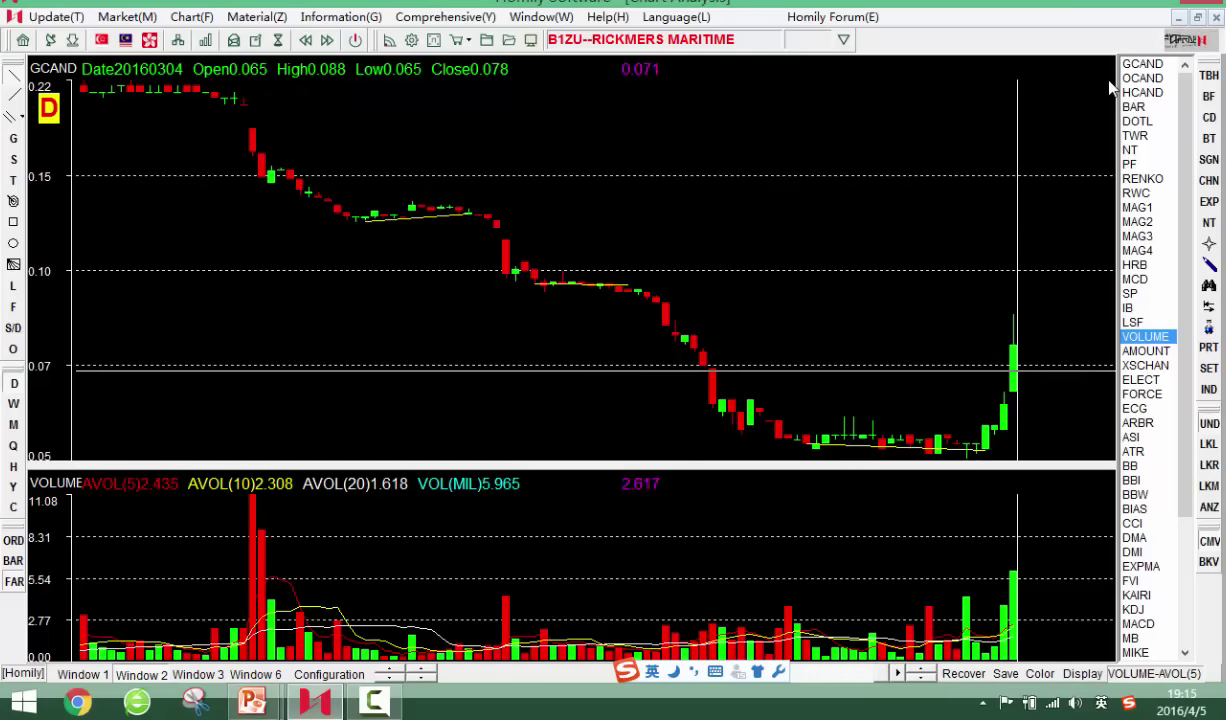
Advance the Rickmers Maritime chart from 4 to 11 March 2016, examining the price and volume of the pullback candles
key("Right")
key("Right")
key("Right")
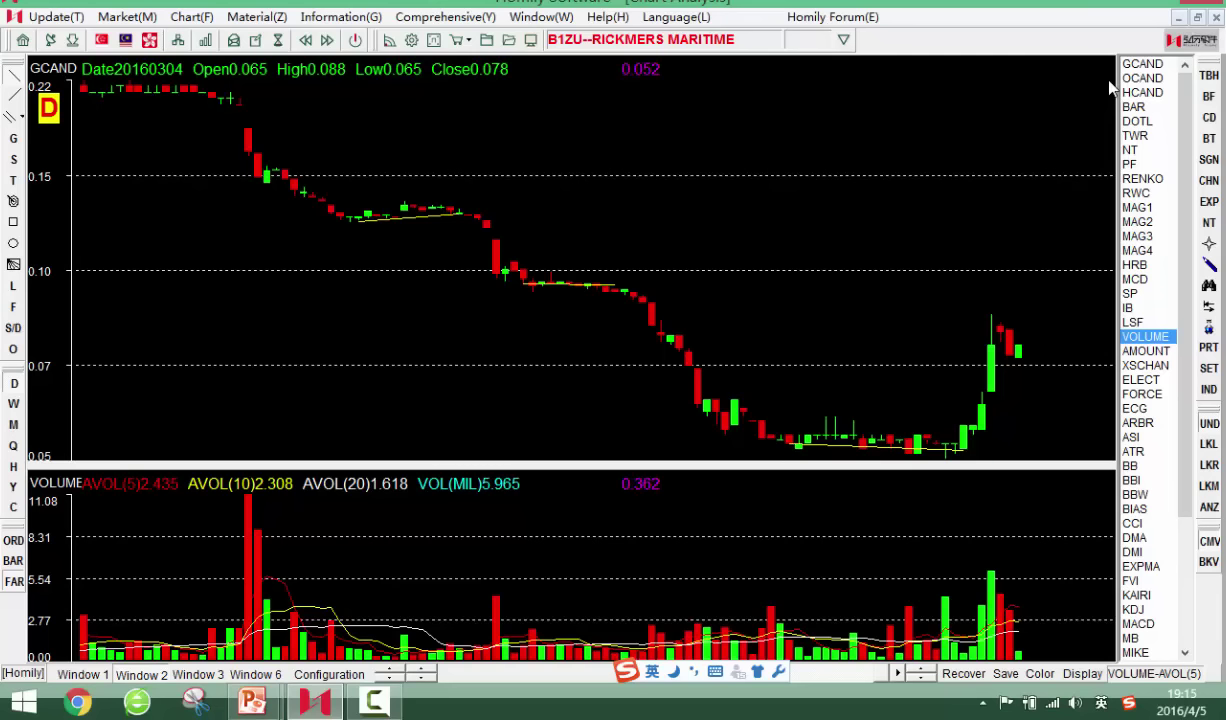
key("End")
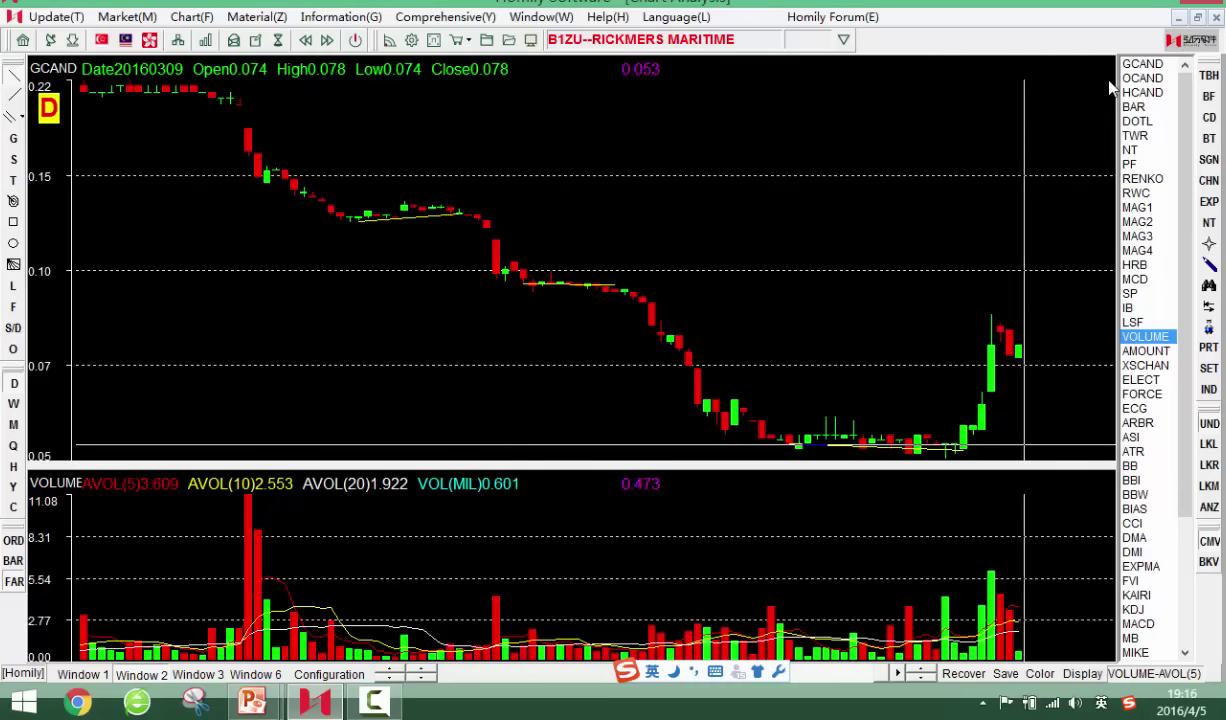
key("Left")
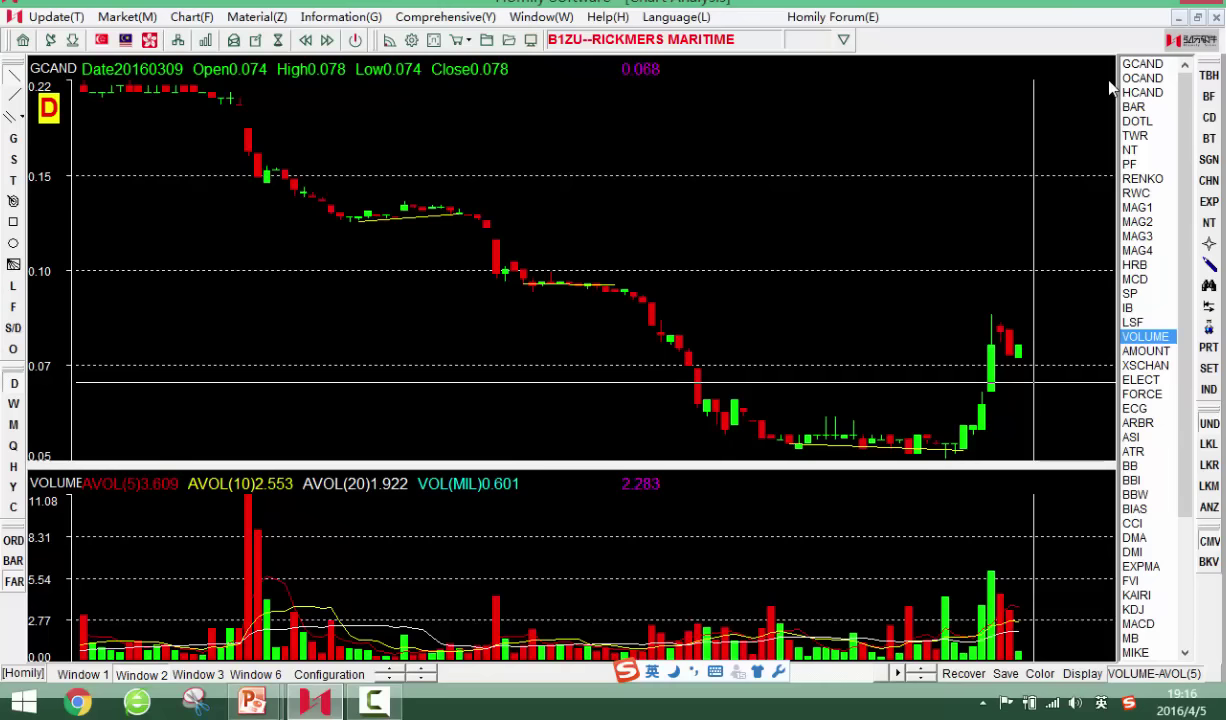
key("Down")
key("Down")
key("Left")
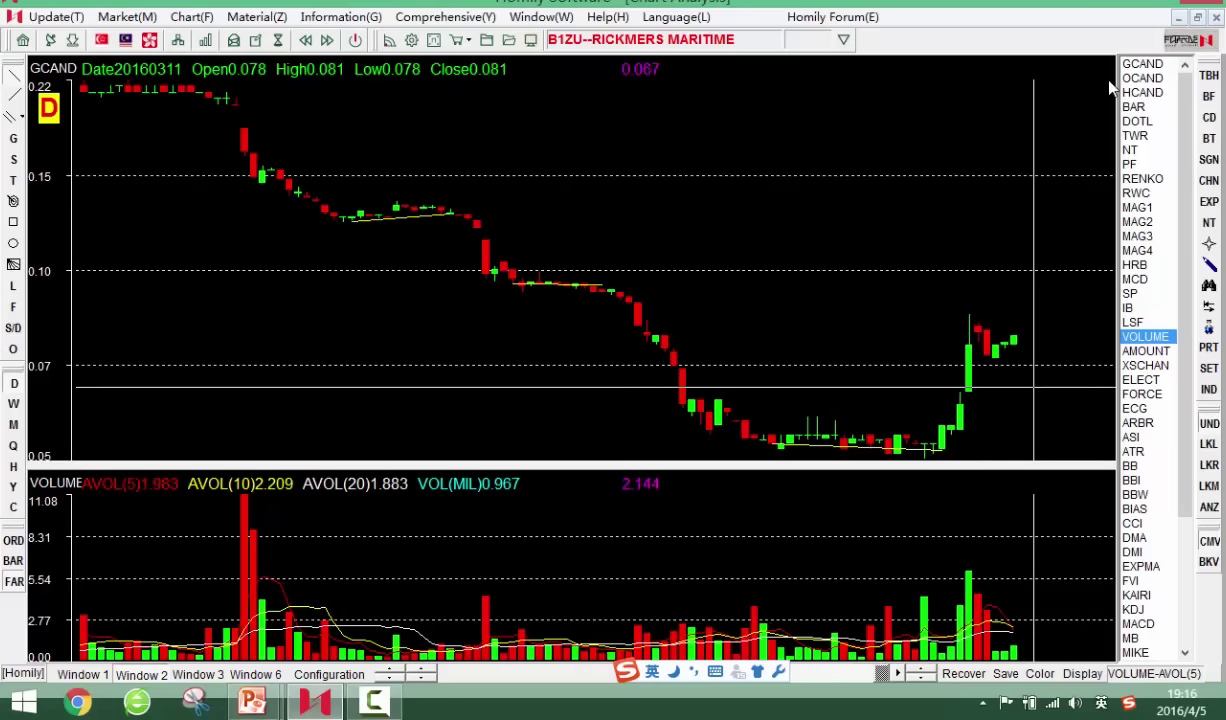
Advance the chart through the sideways candles following 11 March 2016, up to the rising candle just after 30 March
key("Down")
key("Down")
key("Down")
key("Down")
key("Down")
key("Right")
key("Right")
key("Right")
key("Right")
key("Right")
key("Right")
key("Right")
key("Right")
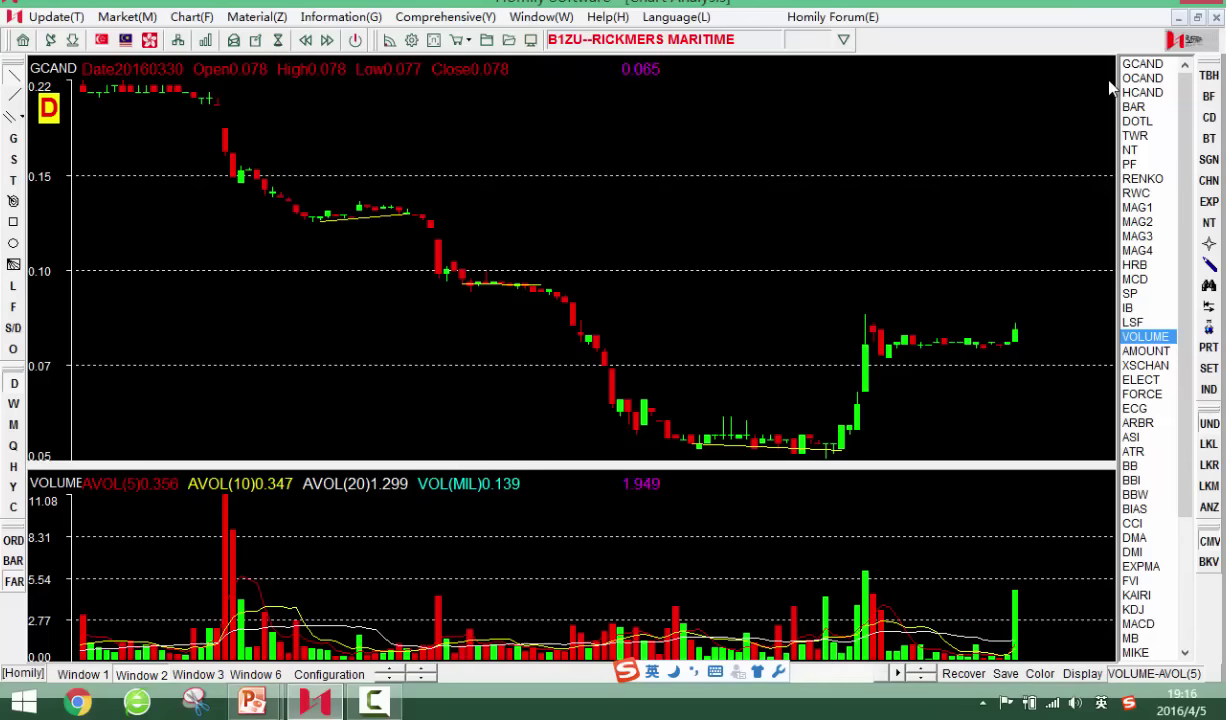
Advance the chart to 4 April 2016 and examine that candle's price and volume against the sideways candles before it
key("Right")
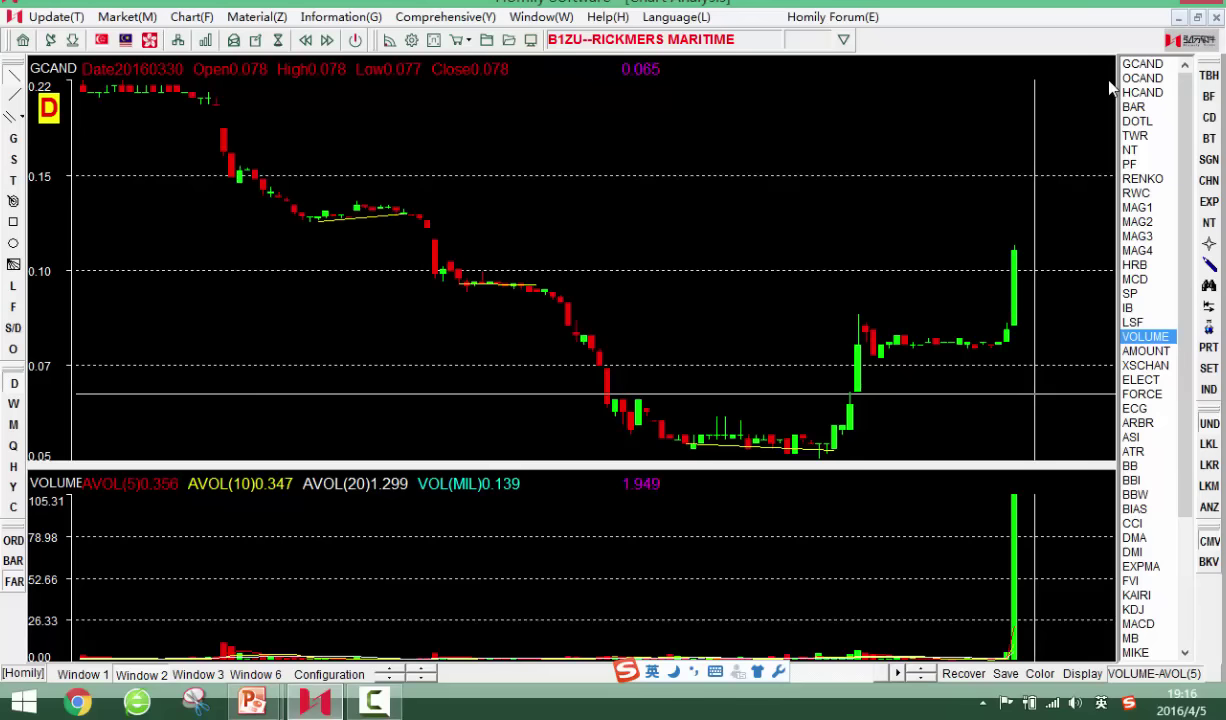
key("Left")
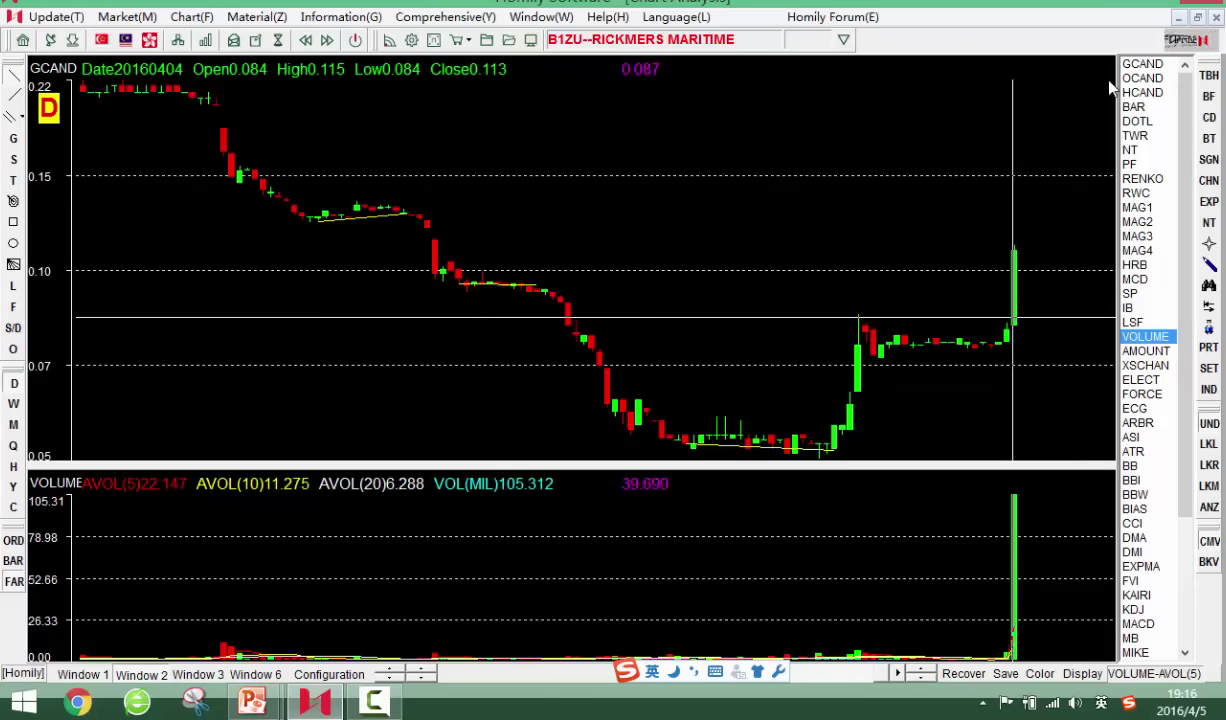
key("Left")
key("Left")
key("Left")
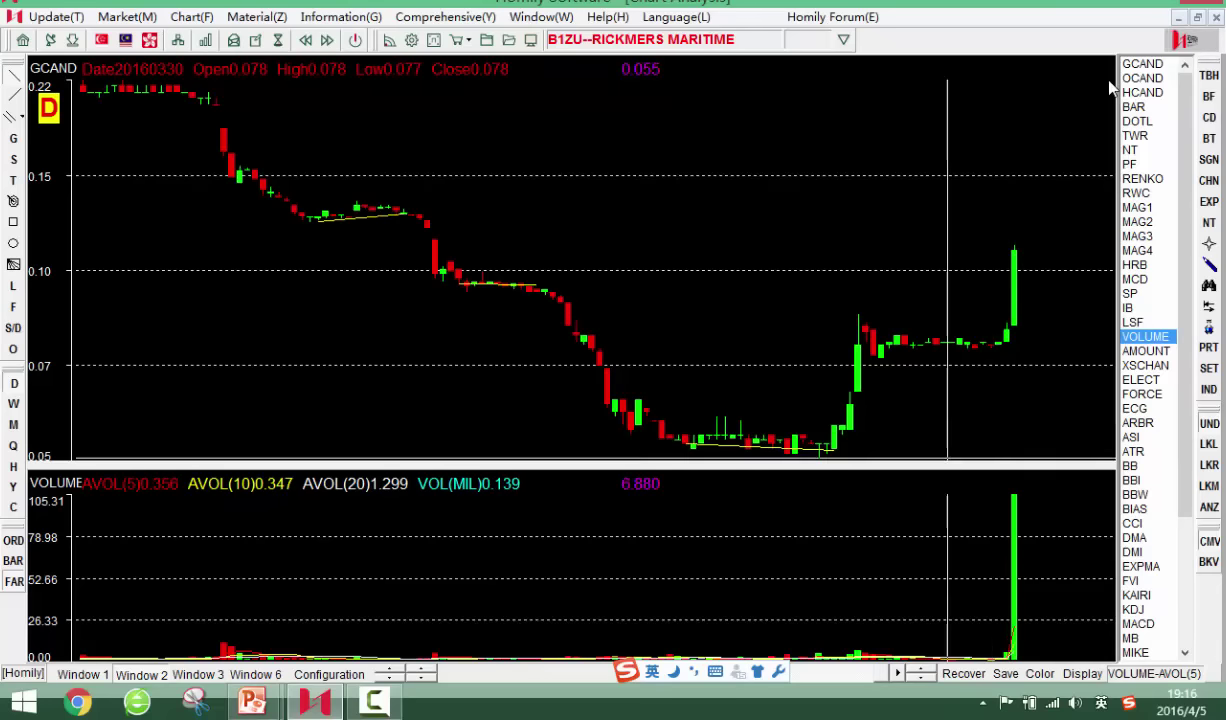
Advance the chart to 5 April 2016 and examine that candle's price and volume
key("Right")
key("Right")
key("Right")
key("Right")
key("Right")
key("Right")
key("Right")
key("Right")
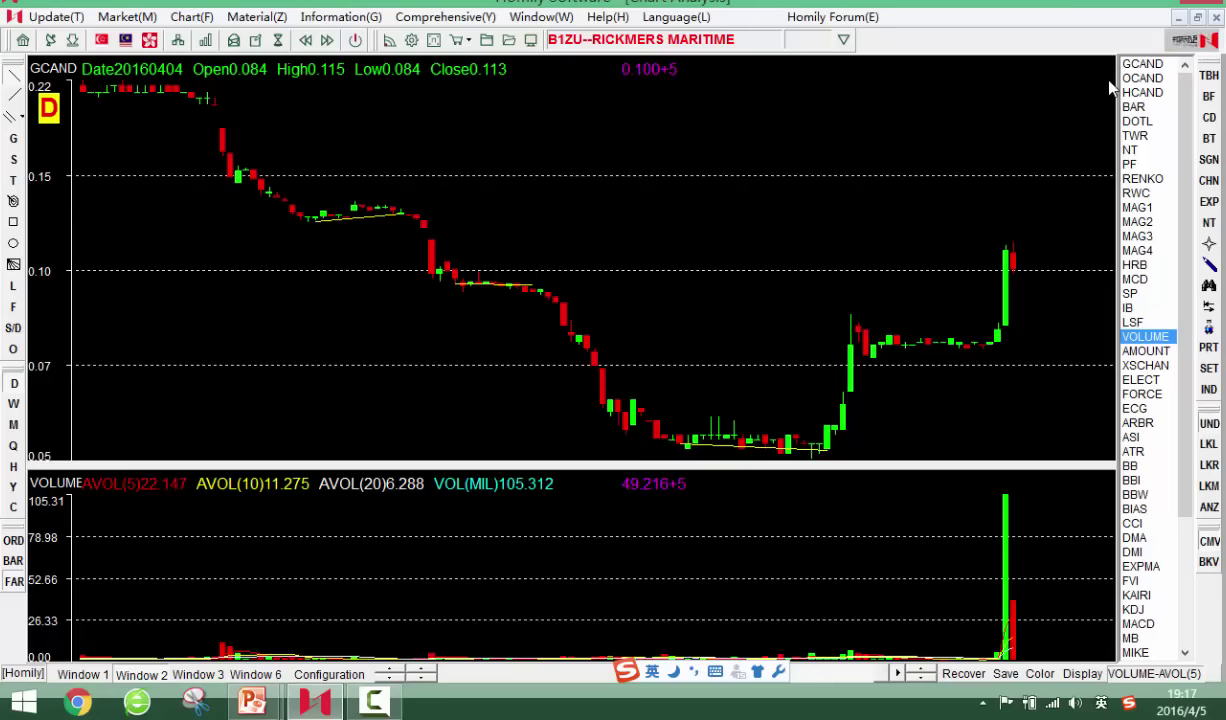
key("Left")
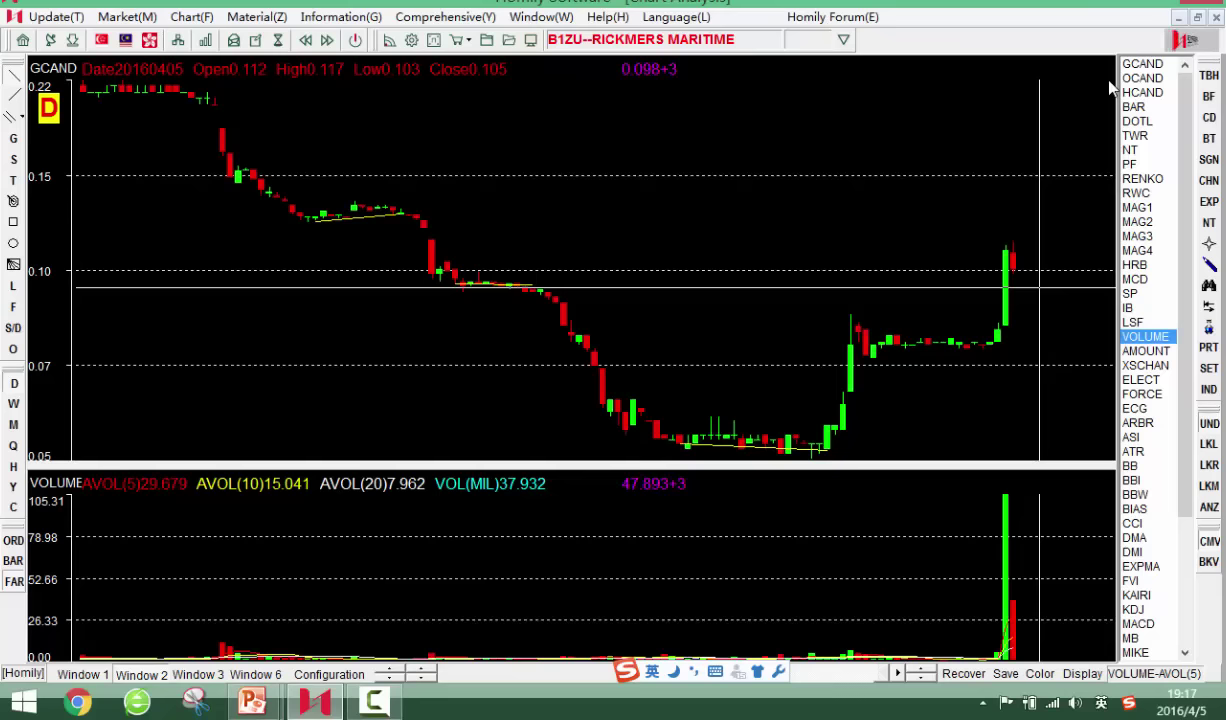
Return to the Singapore stock list and open the daily chart of Ezra Holdings (5DN)
mouse_move(314, 702)
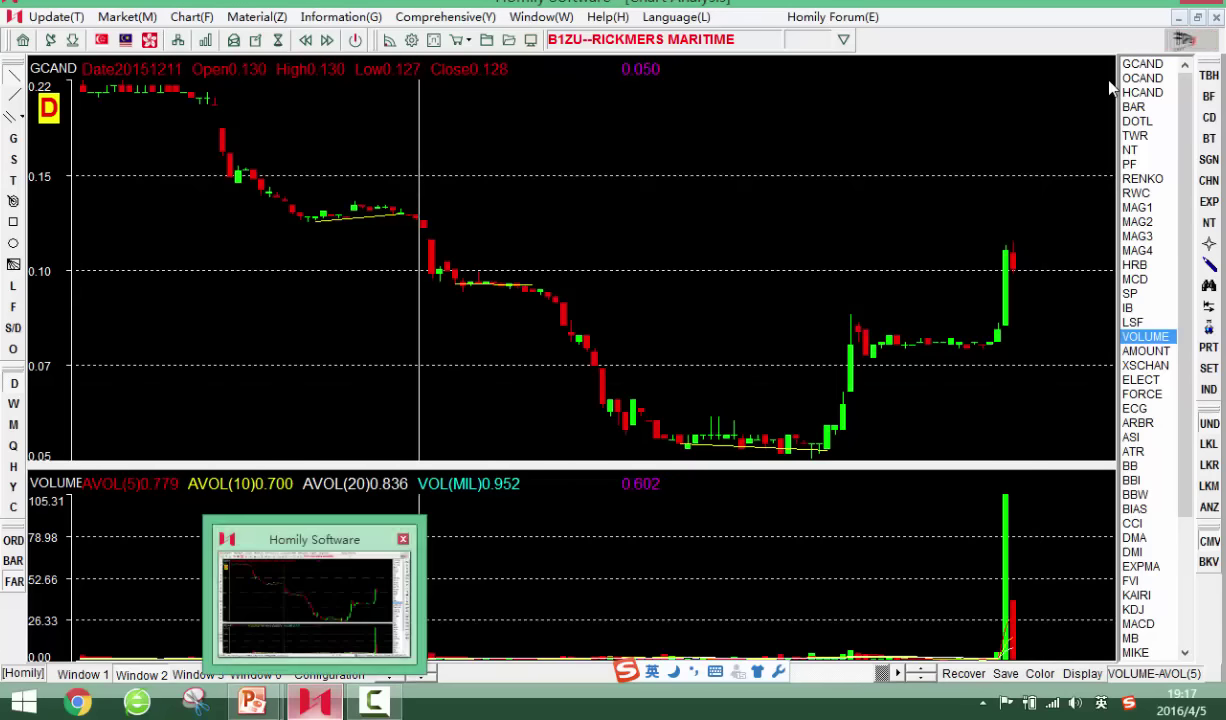
key("alt")
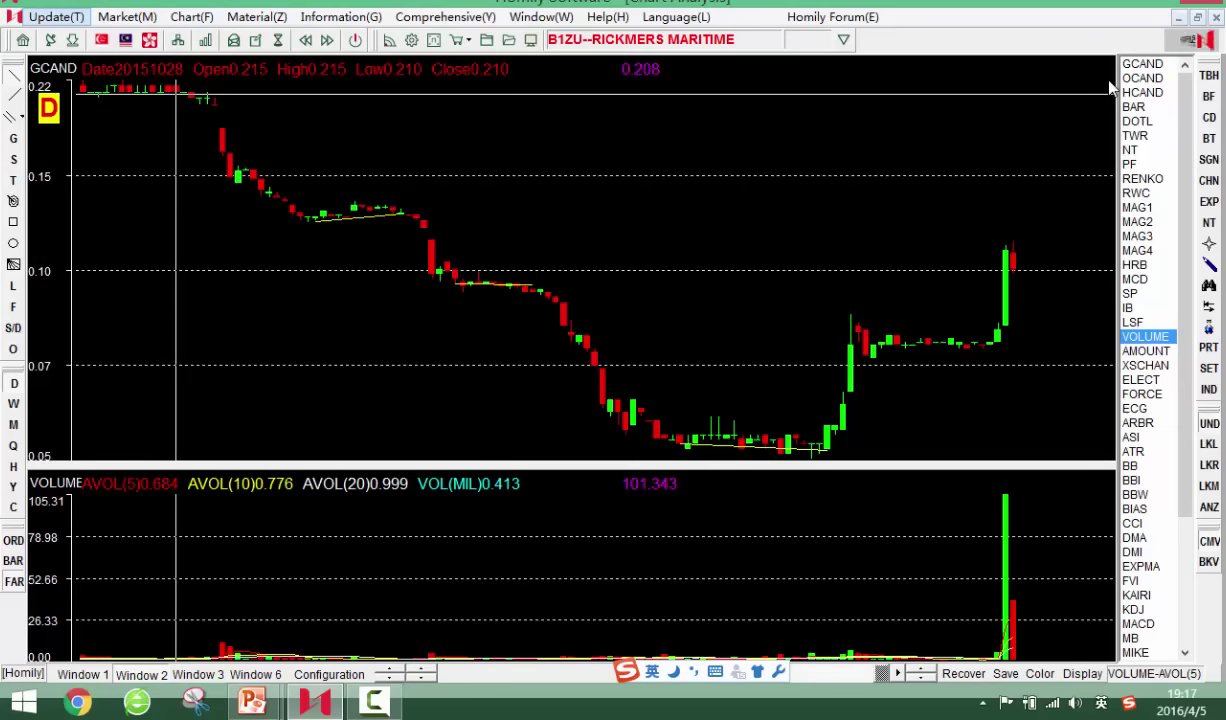
key("alt")
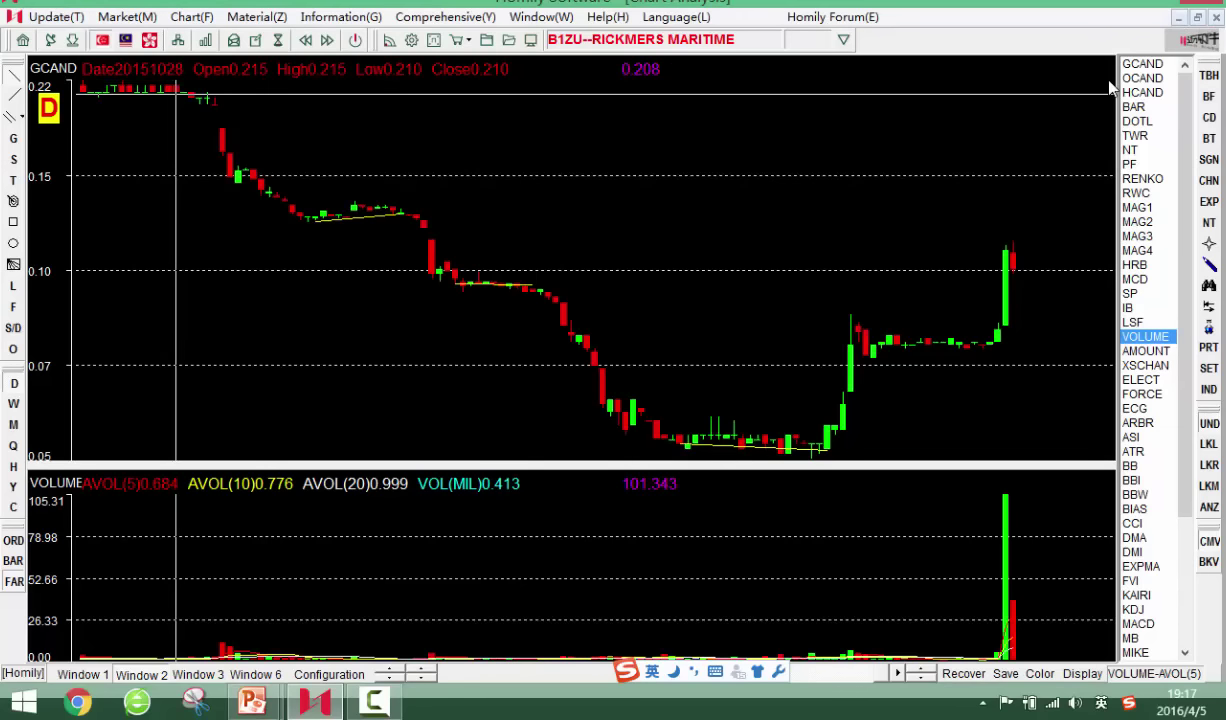
key("Escape")
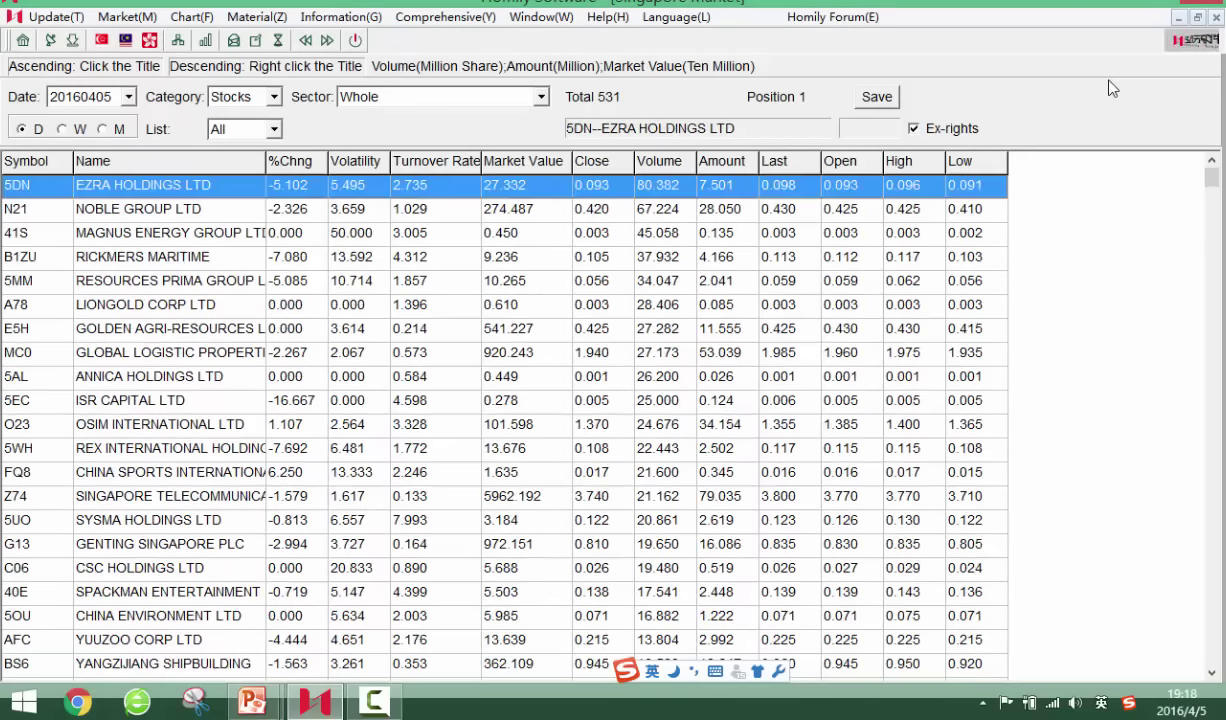
key("Return")
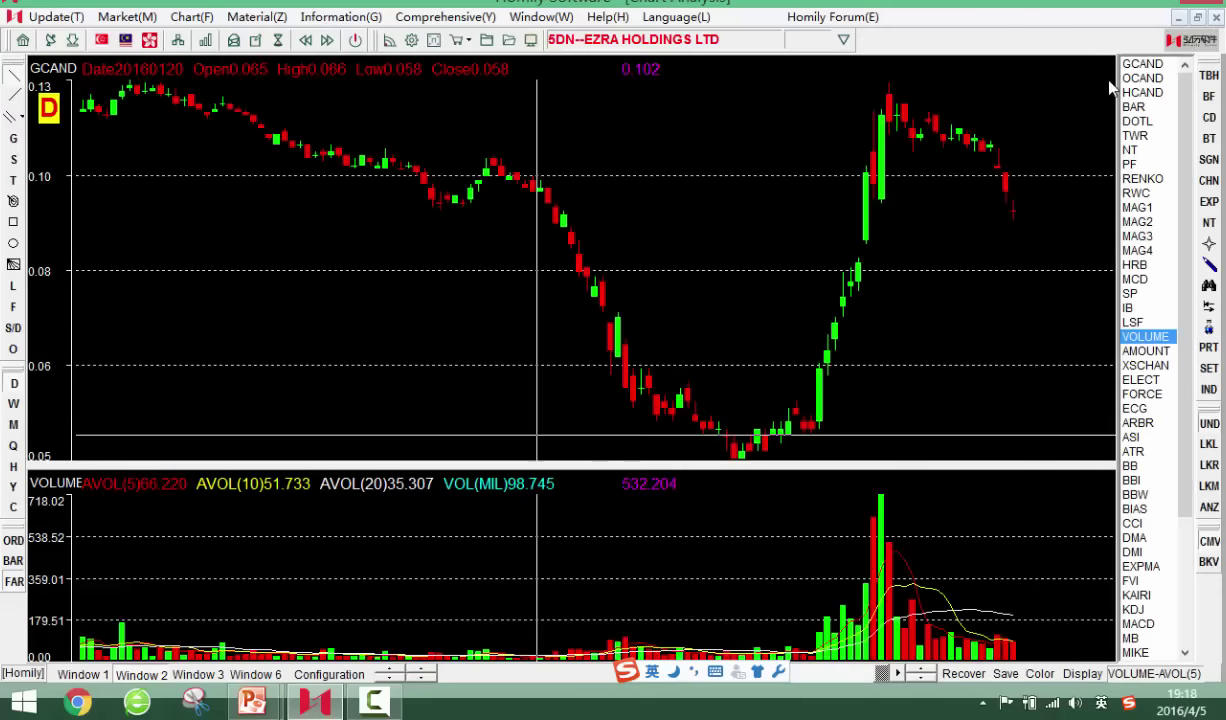
Step the Ezra Holdings chart back to 8 March 2016 and examine the price and volume of its rise
key("Right")
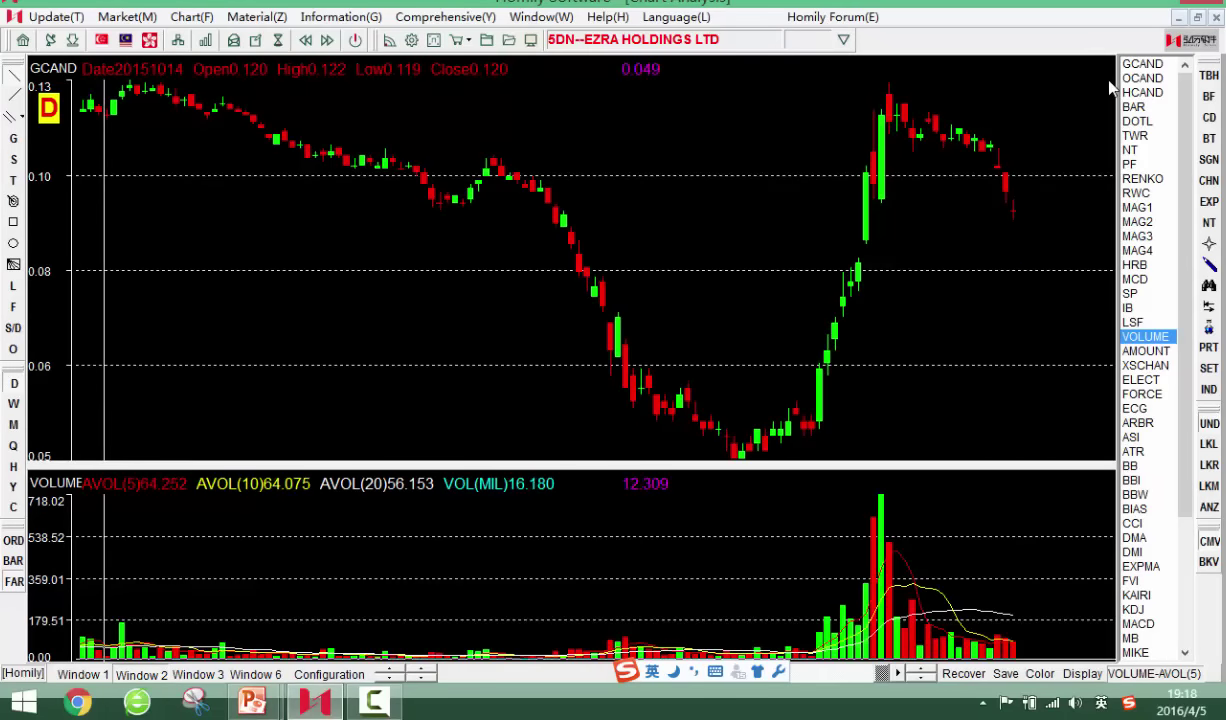
key("End")
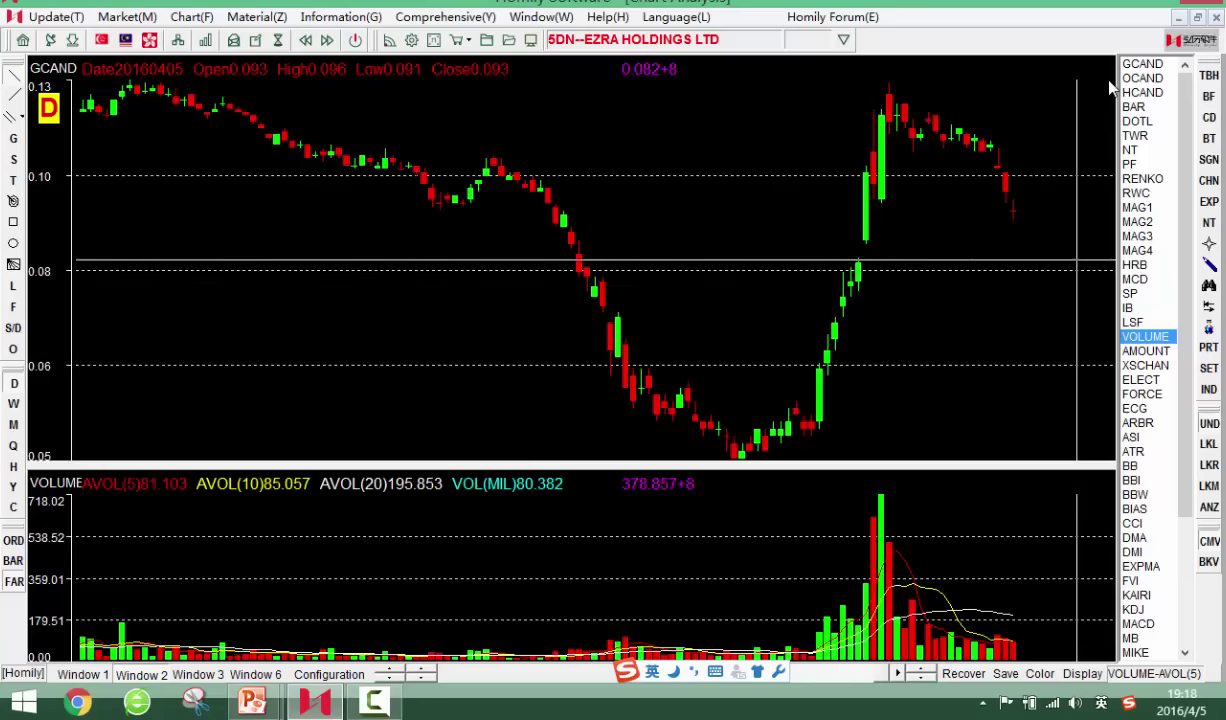
key("Up")
key("Up")
key("Up")
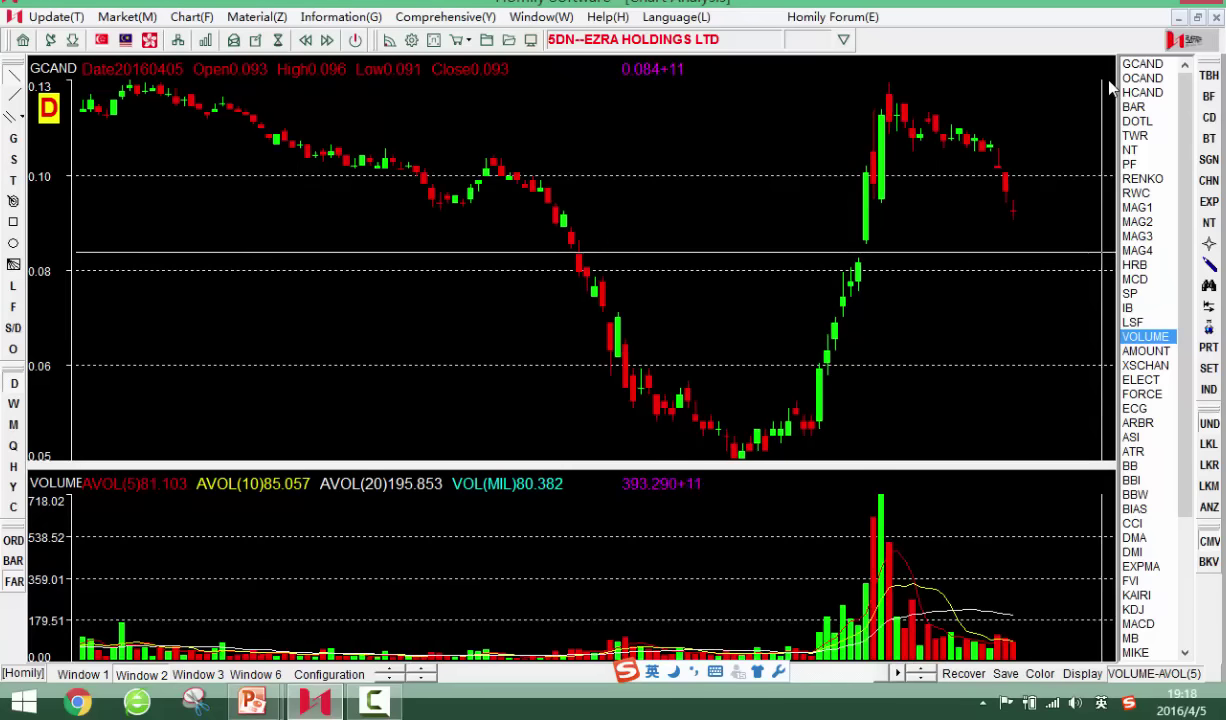
key("Up")
key("Up")
key("Up")
key("Up")
key("Up")
key("Up")
key("Up")
key("Up")
key("Up")
key("Up")
key("Down")
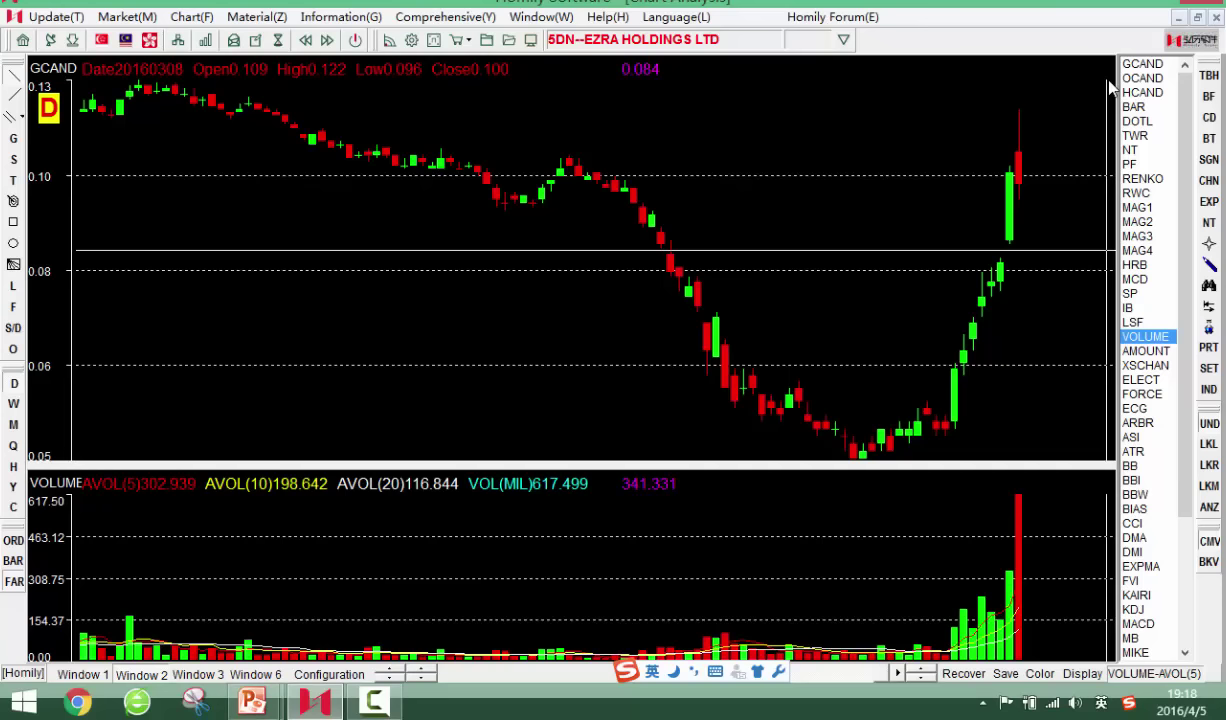
Bring the Ezra Holdings chart forward to 5 April 2016 and examine the price and volume of the 9 March candle
key("Right")
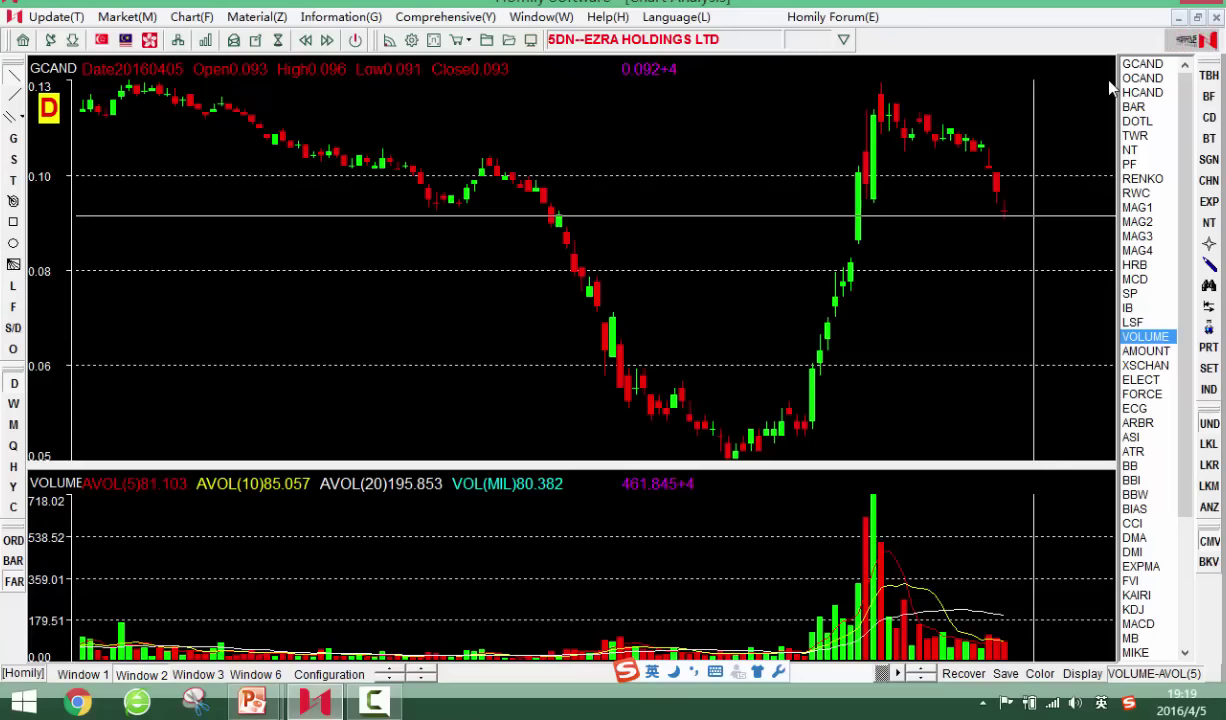
key("Up")
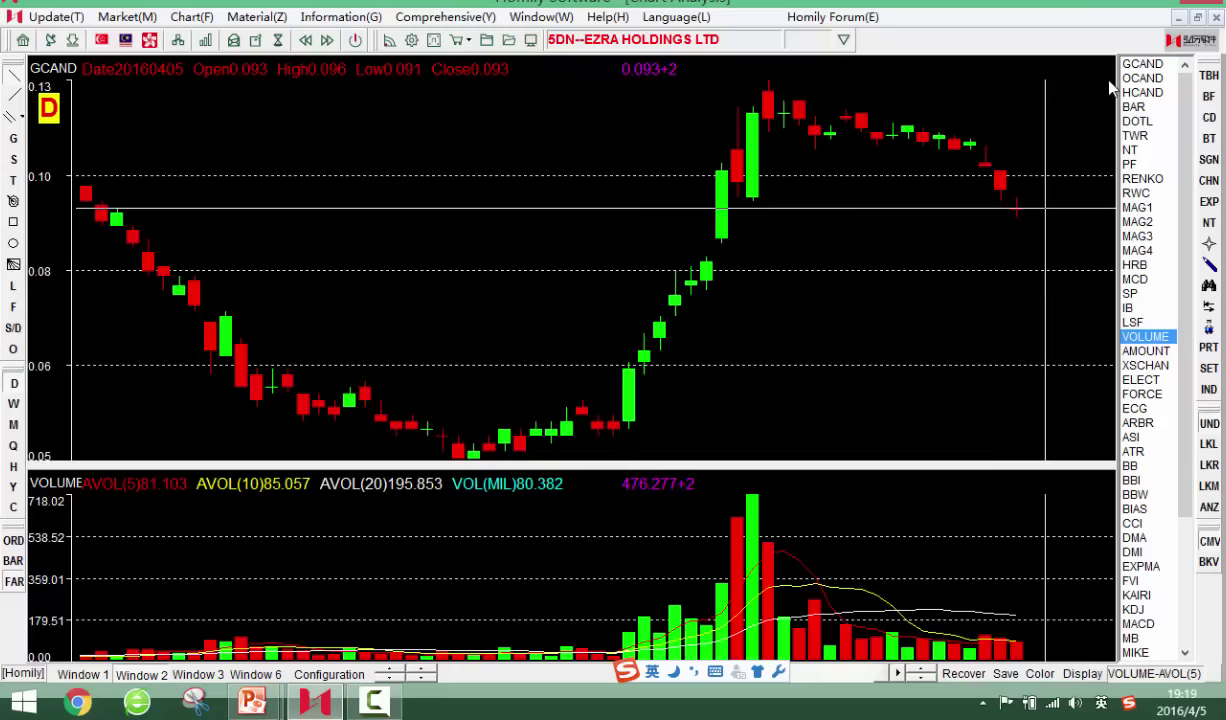
key("Left")
key("Left")
key("Left")
key("Left")
key("Left")
key("Left")
key("Left")
key("Left")
key("Left")
key("Left")
key("Left")
key("Left")
key("Left")
key("Left")
key("Left")
key("Left")
key("Left")
key("Left")
key("Left")
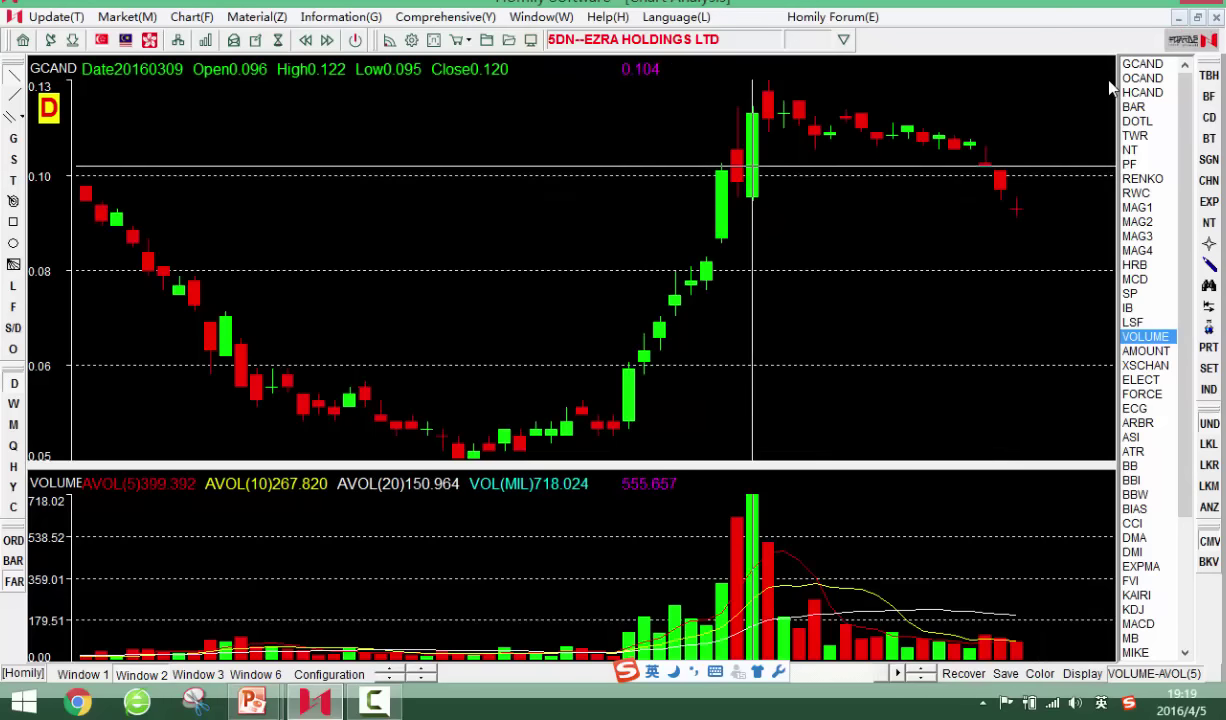
Examine the price and volume of the Ezra Holdings candles from 9 to 22 March 2016
key("Right")
key("Right")
key("Right")
key("Right")
key("Right")
key("Right")
key("Right")
key("Right")
key("Right")
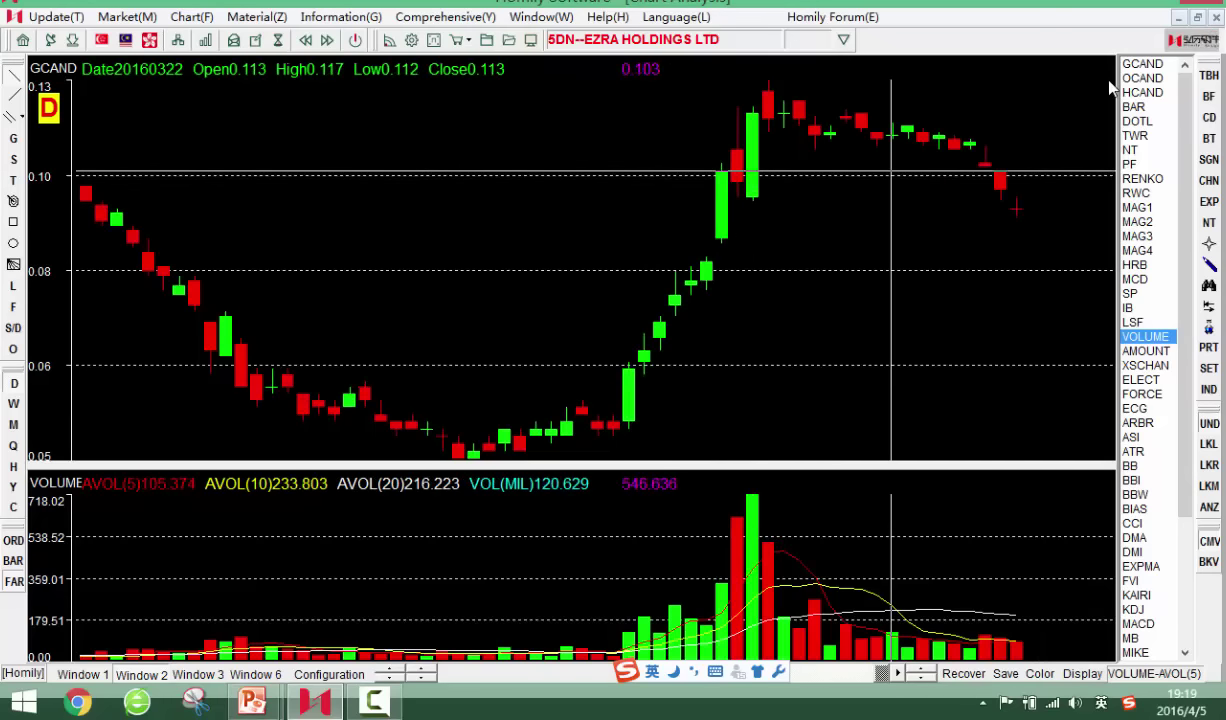
Browse the charts of the following stocks in the list up to Resources Prima (5MM) and view its recent candles enlarged
key("Page_Down")
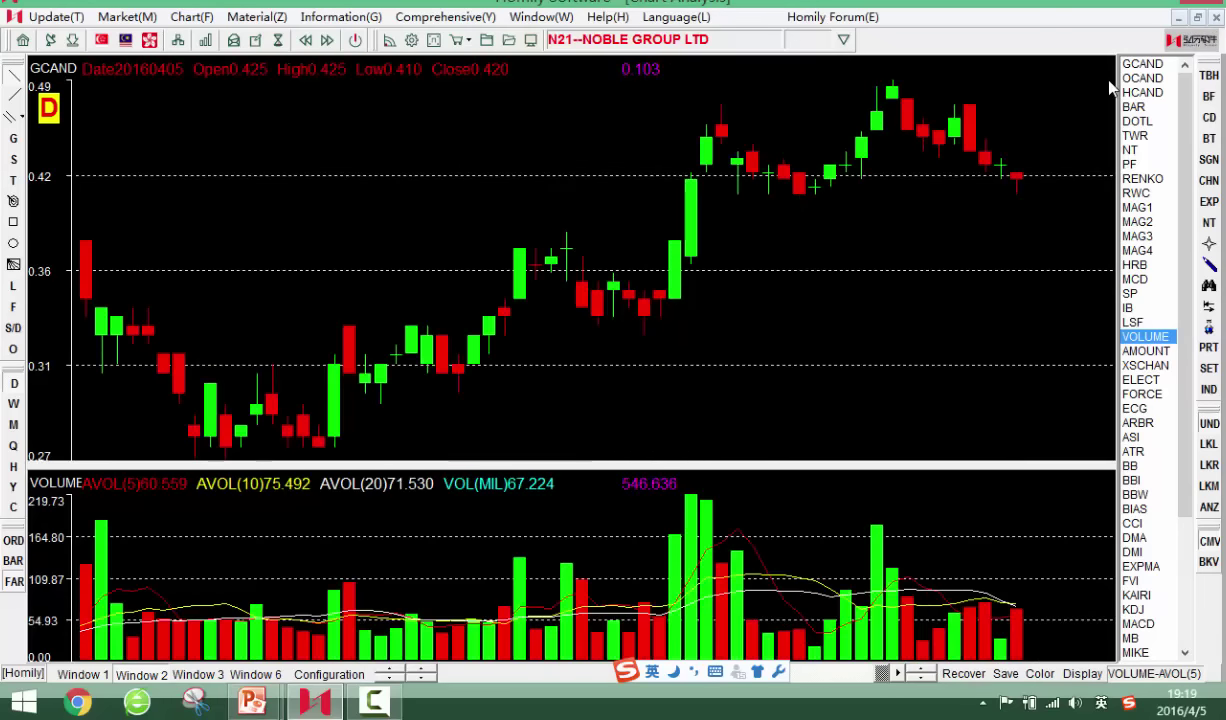
key("Page_Down")
key("Page_Down")
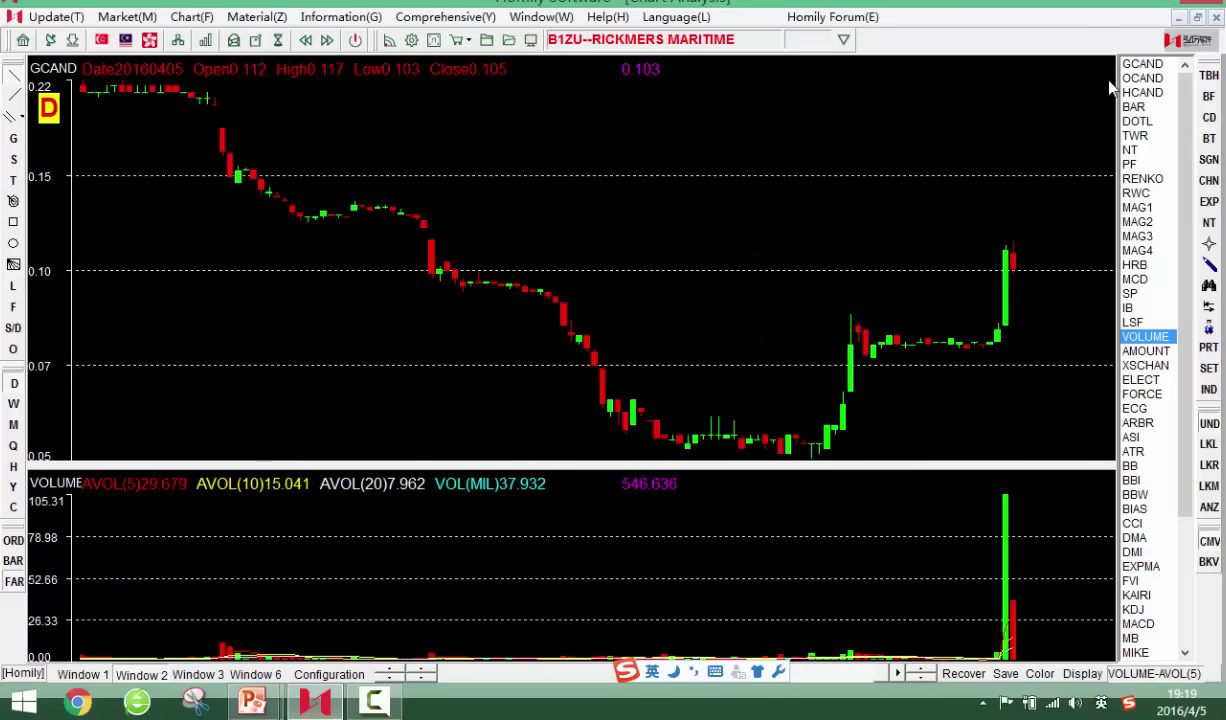
key("Page_Down")
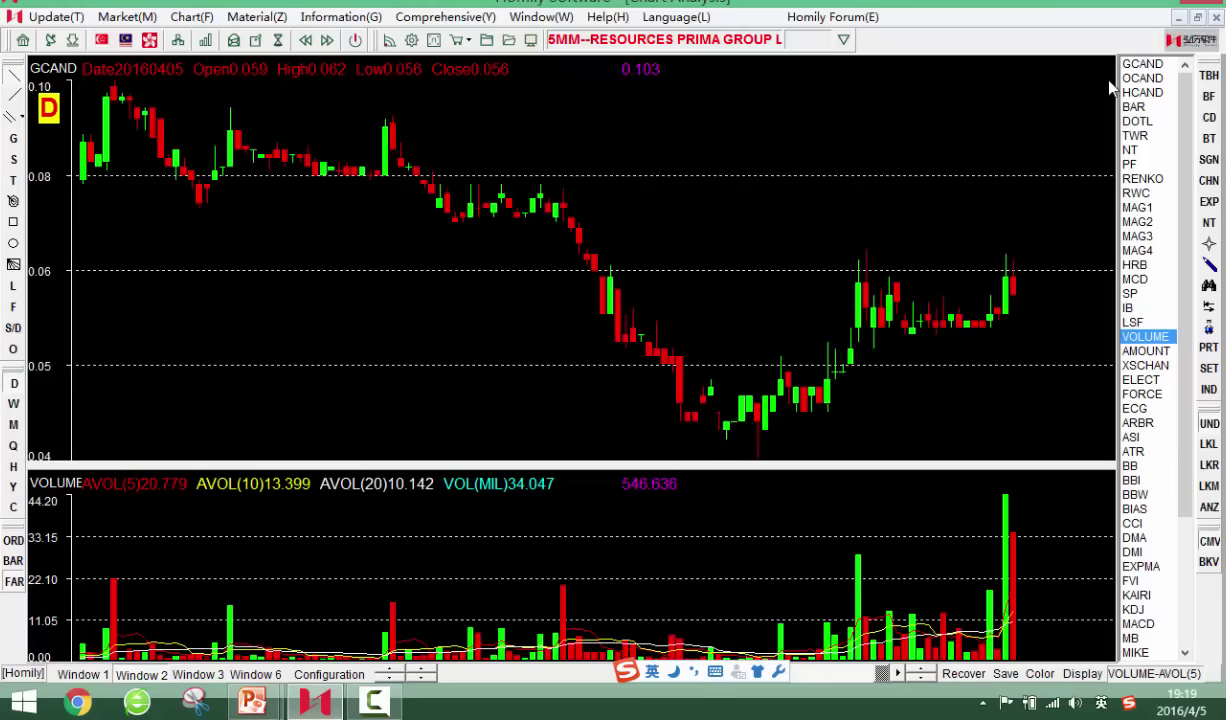
key("Up")
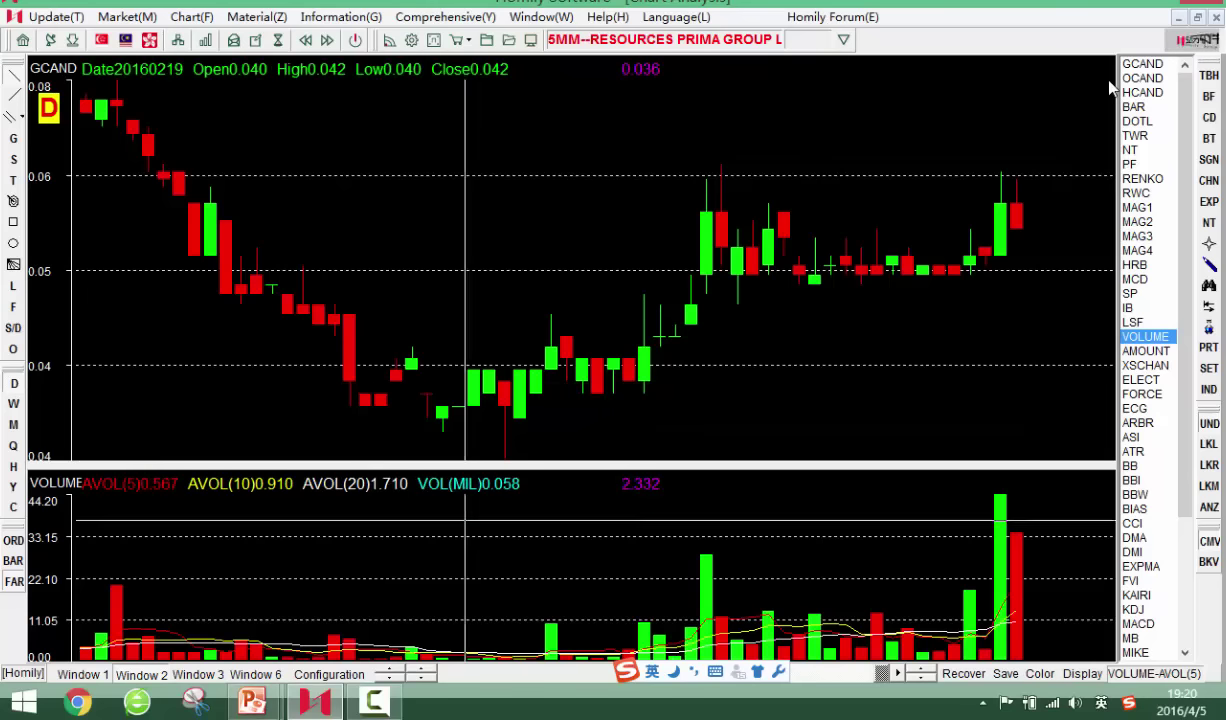
Switch to the PowerPoint trend line presentation and go through its chart slides to the Spackman Entertainment channel example
left_click(251, 702)
left_click(370, 535)
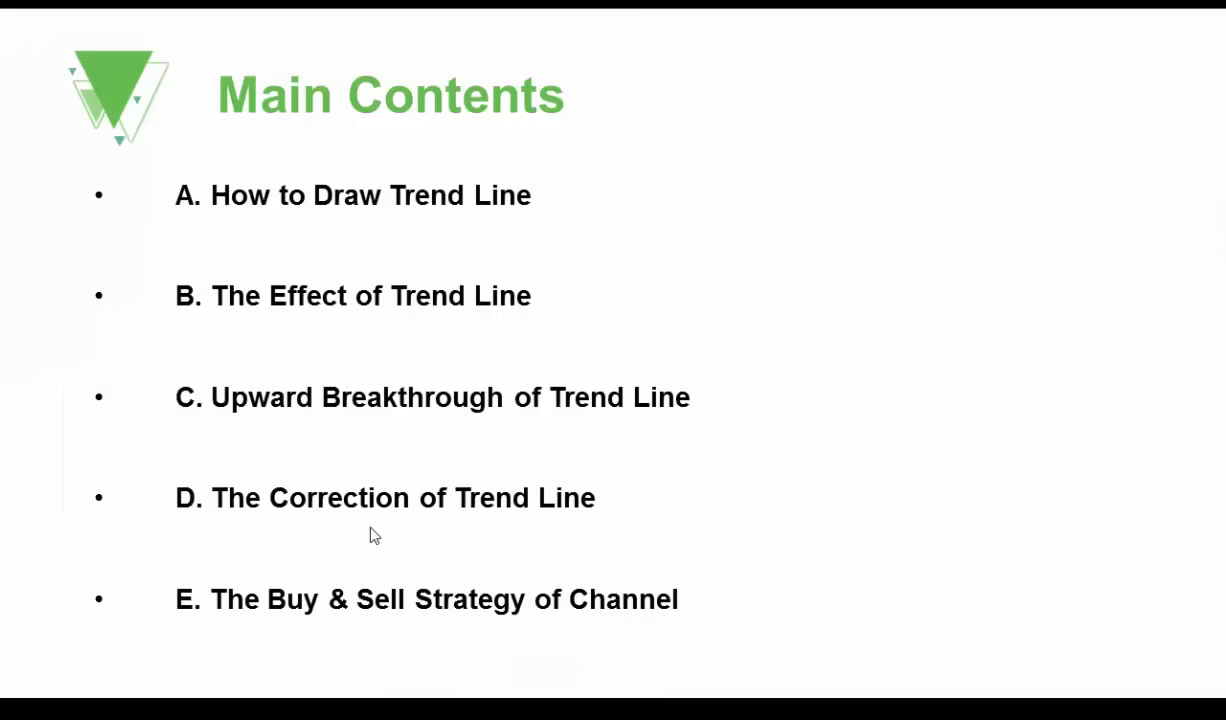
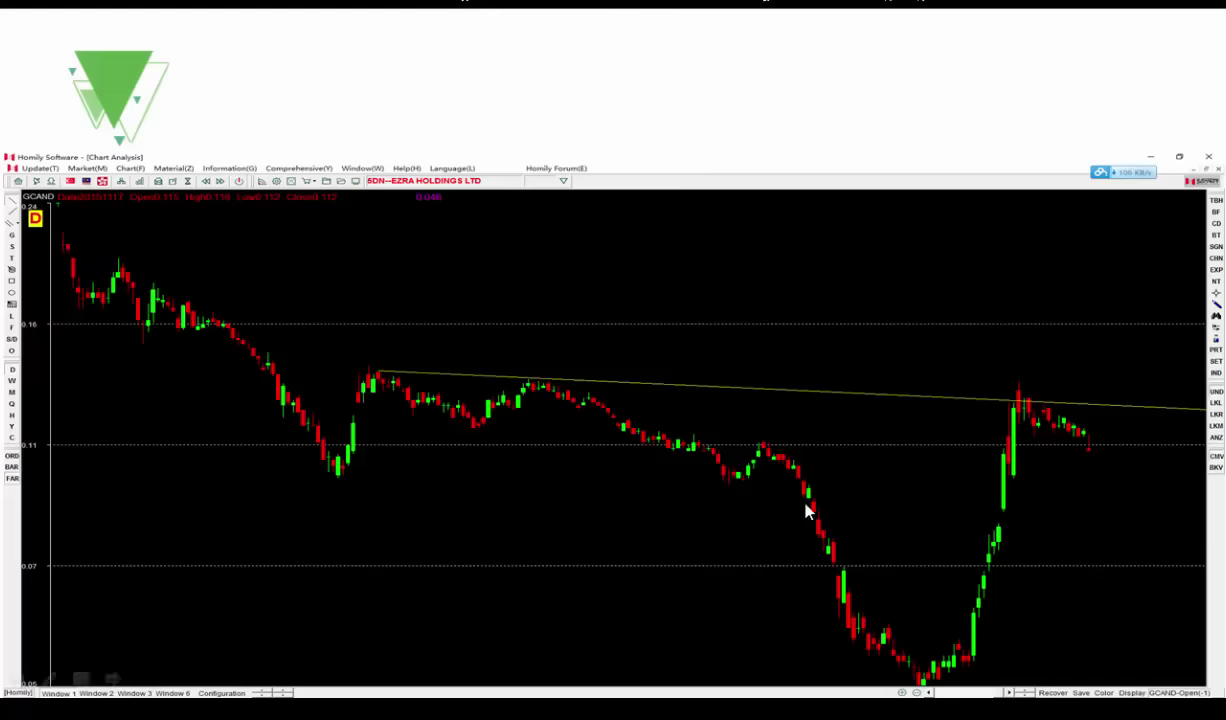
left_click(891, 510)
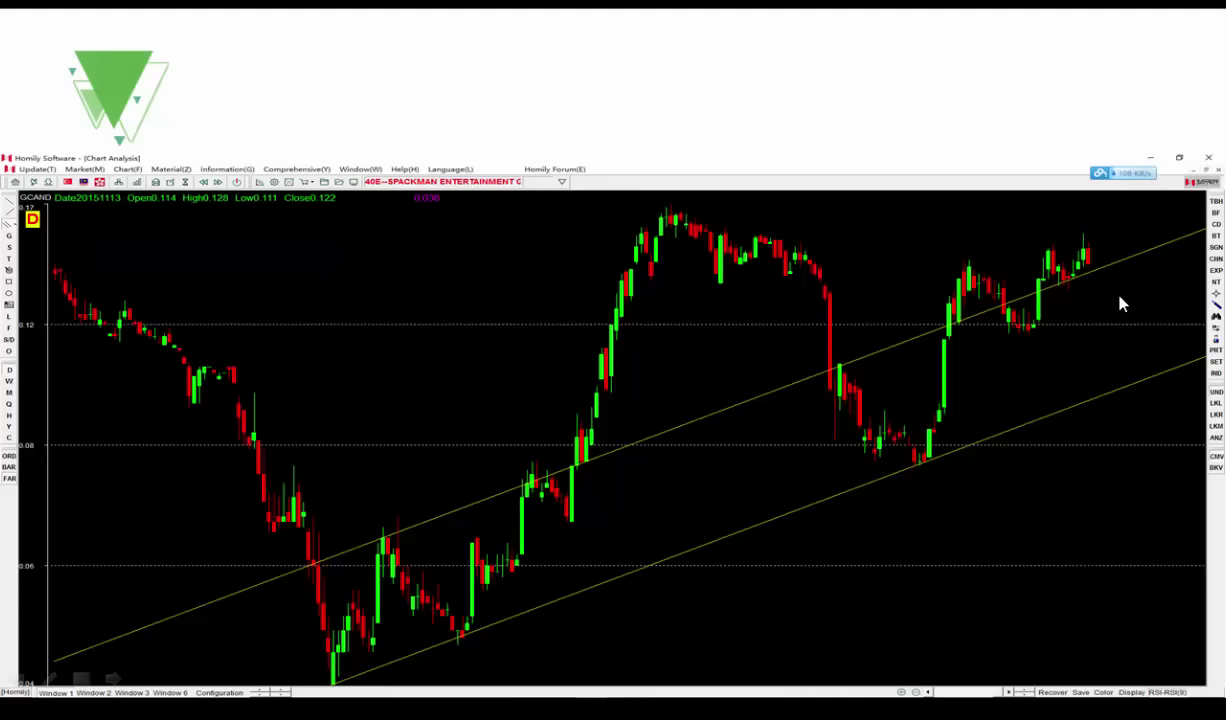
Switch to Homily Software and open the chart of Spackman Entertainment (40E) with a longer price history
key("alt+Tab")
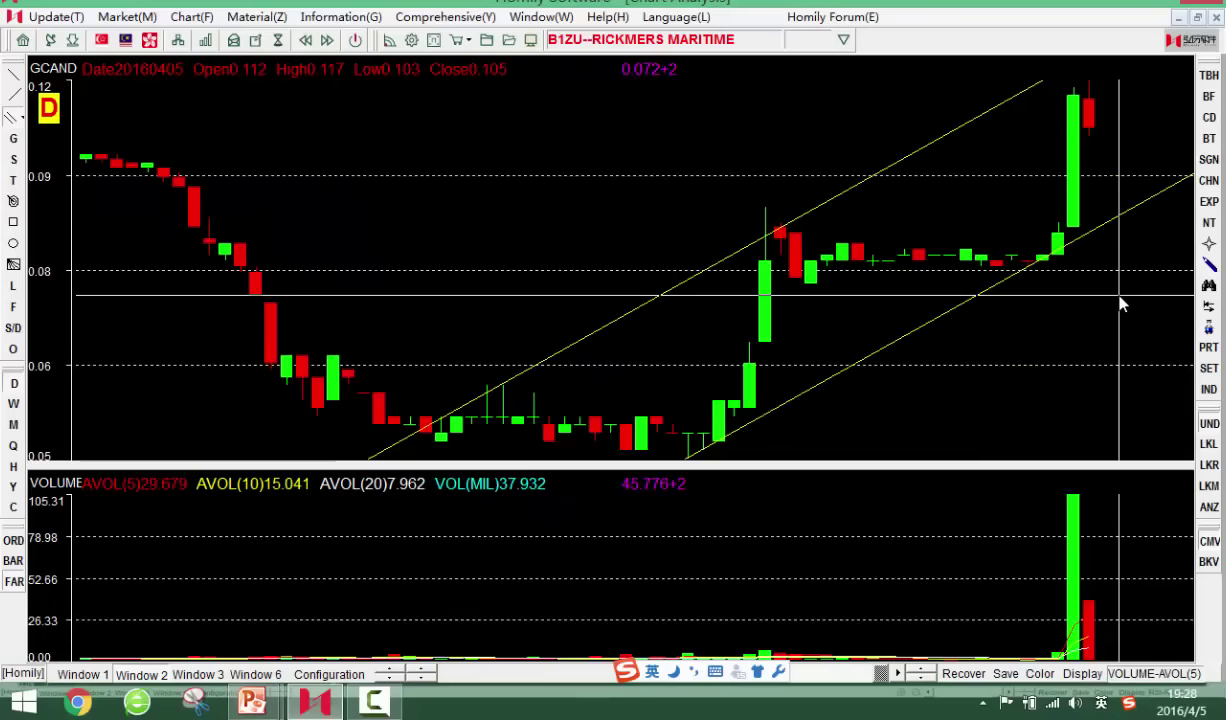
type("40E")
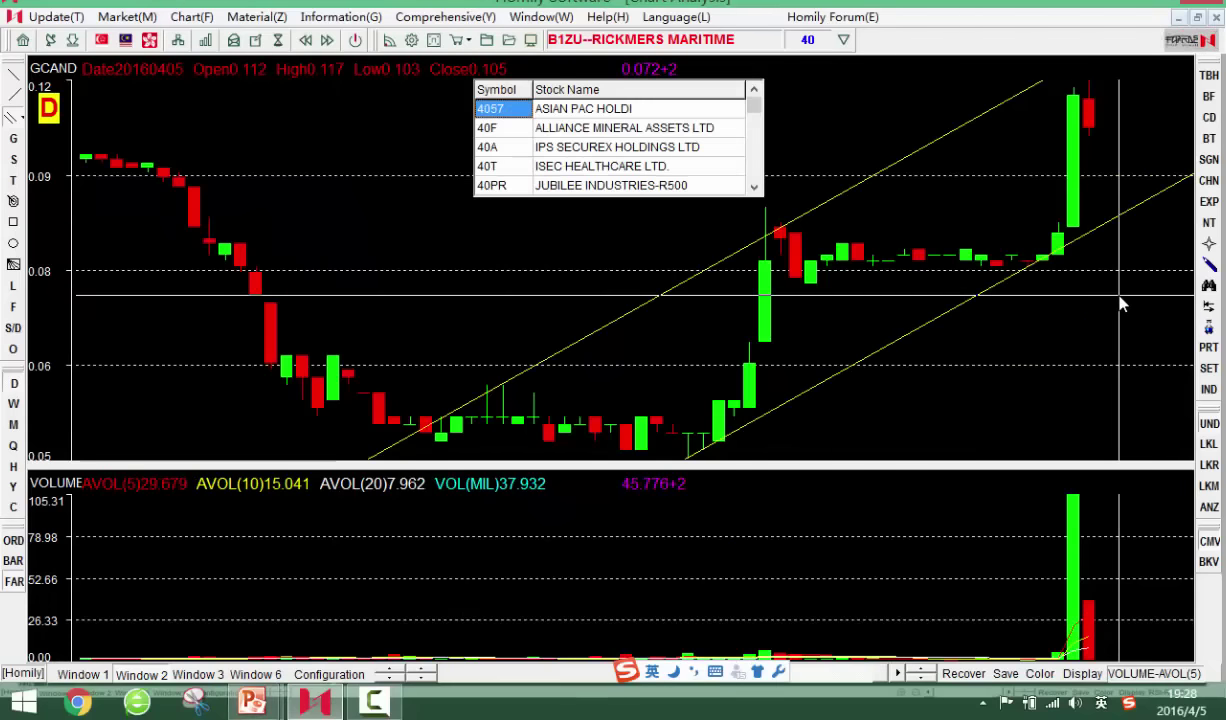
key("Return")
key("Down")
key("Down")
key("Down")
key("Down")
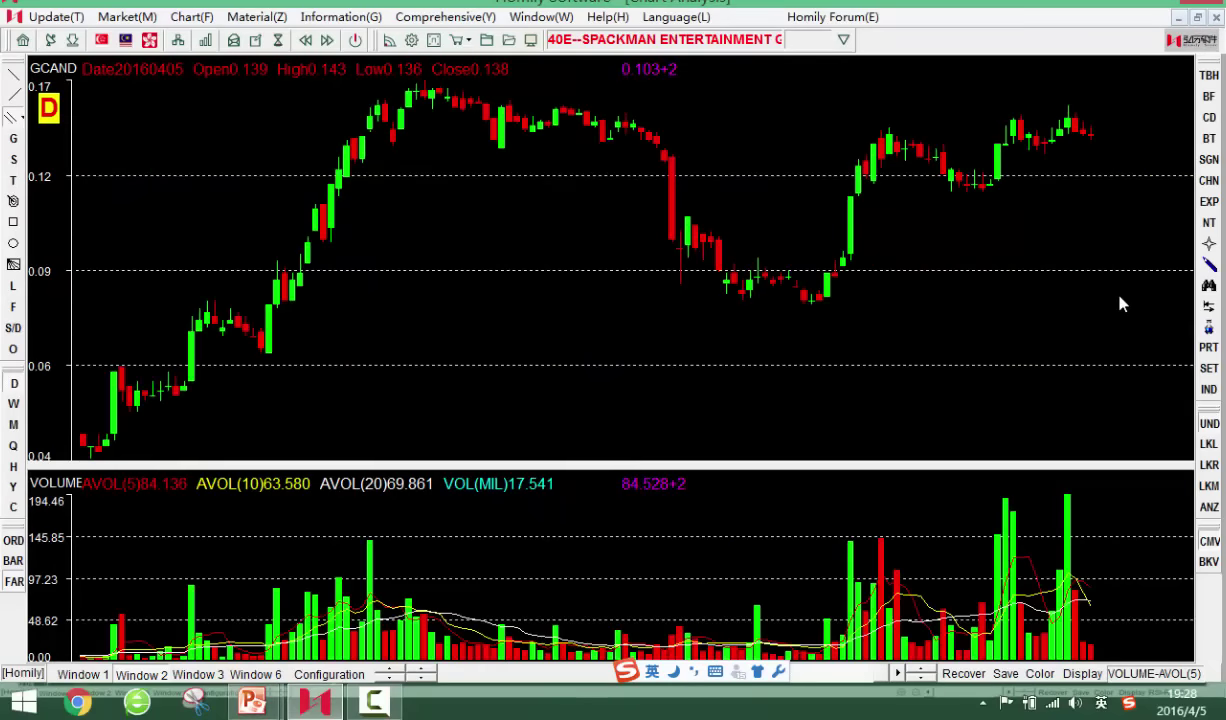
View the Spackman Entertainment chart over a longer history and compare its recent candles back to 19 January 2016
key("Up")
key("Down")
key("Down")
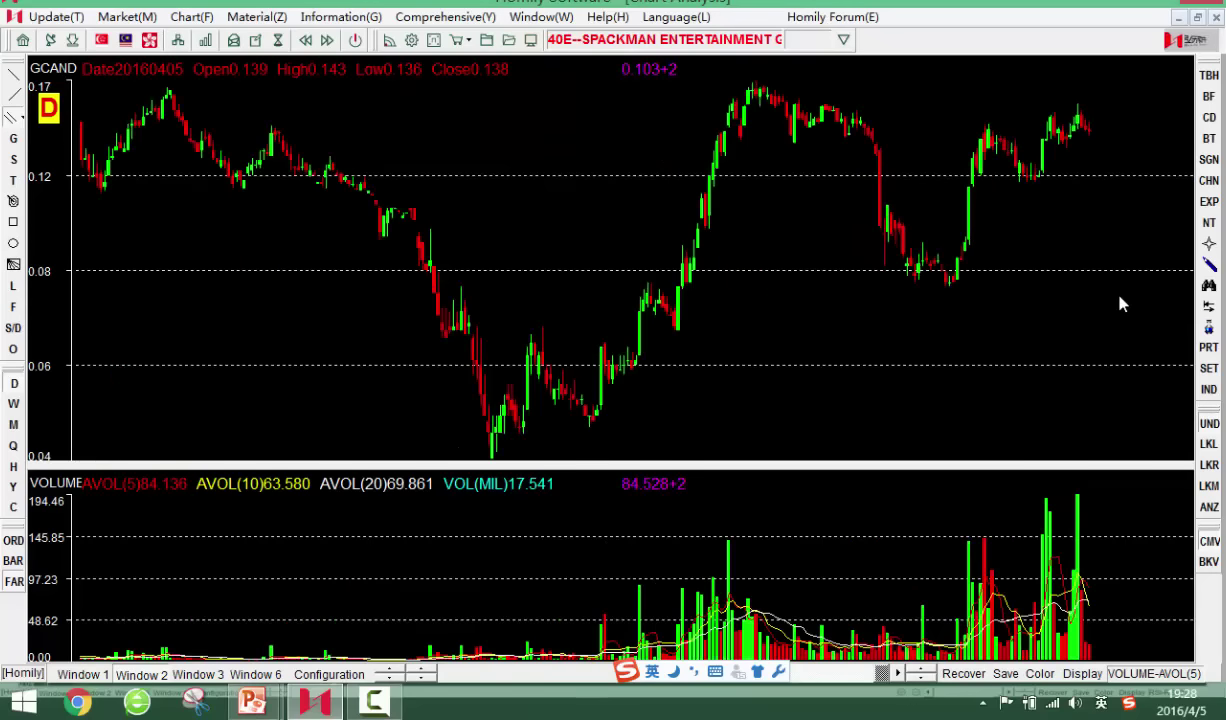
key("Left")
key("Left")
key("Left")
key("Left")
key("Left")
key("Left")
key("Up")
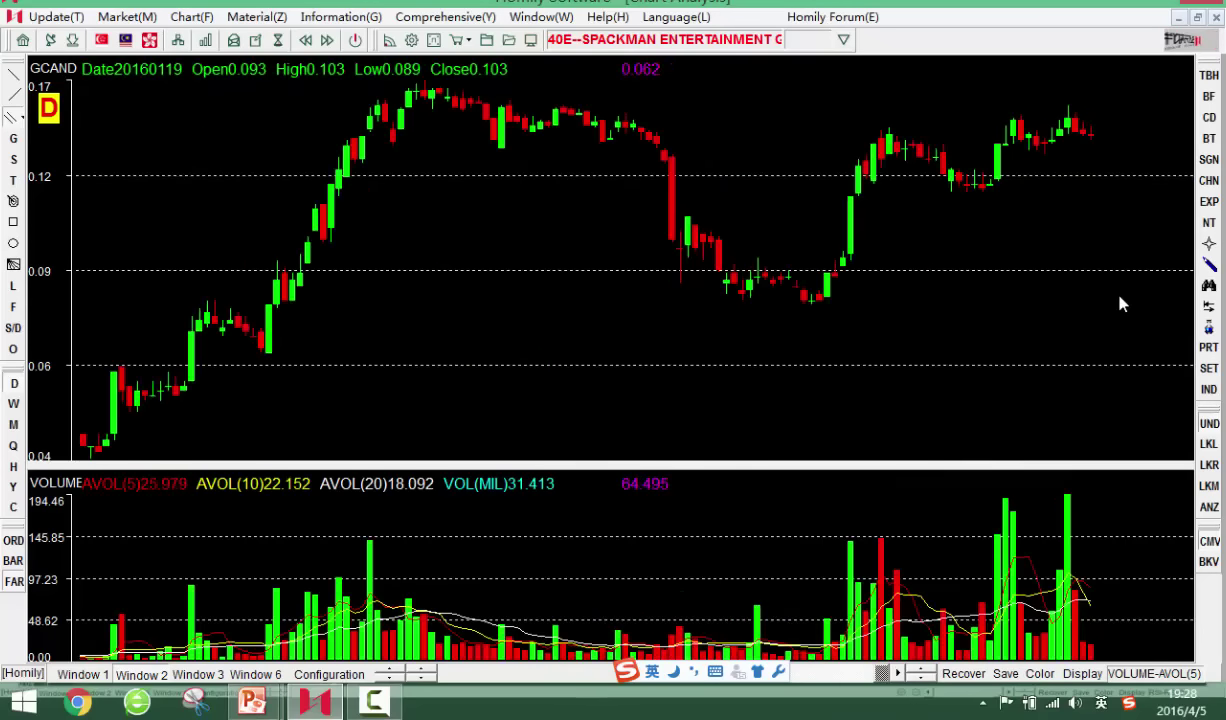
Open the choices of the parallel line and channel drawing tool
key("Right")
key("Home")
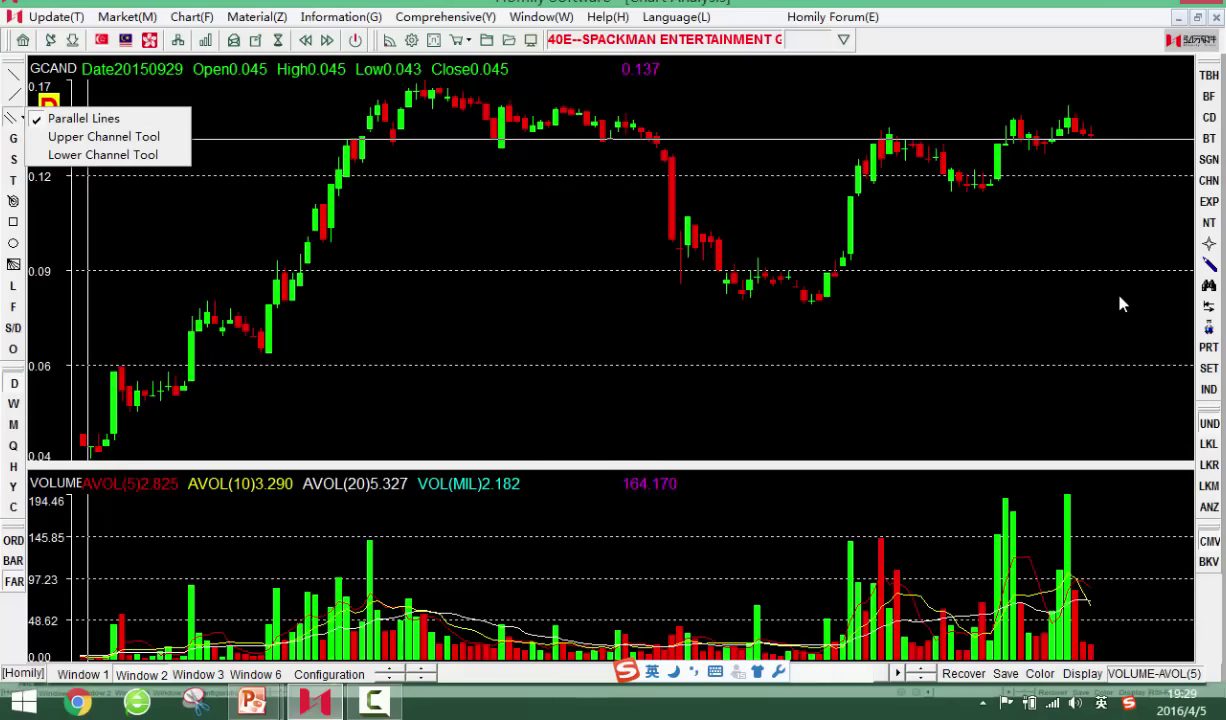
key("Down")
key("Left")
key("Left")
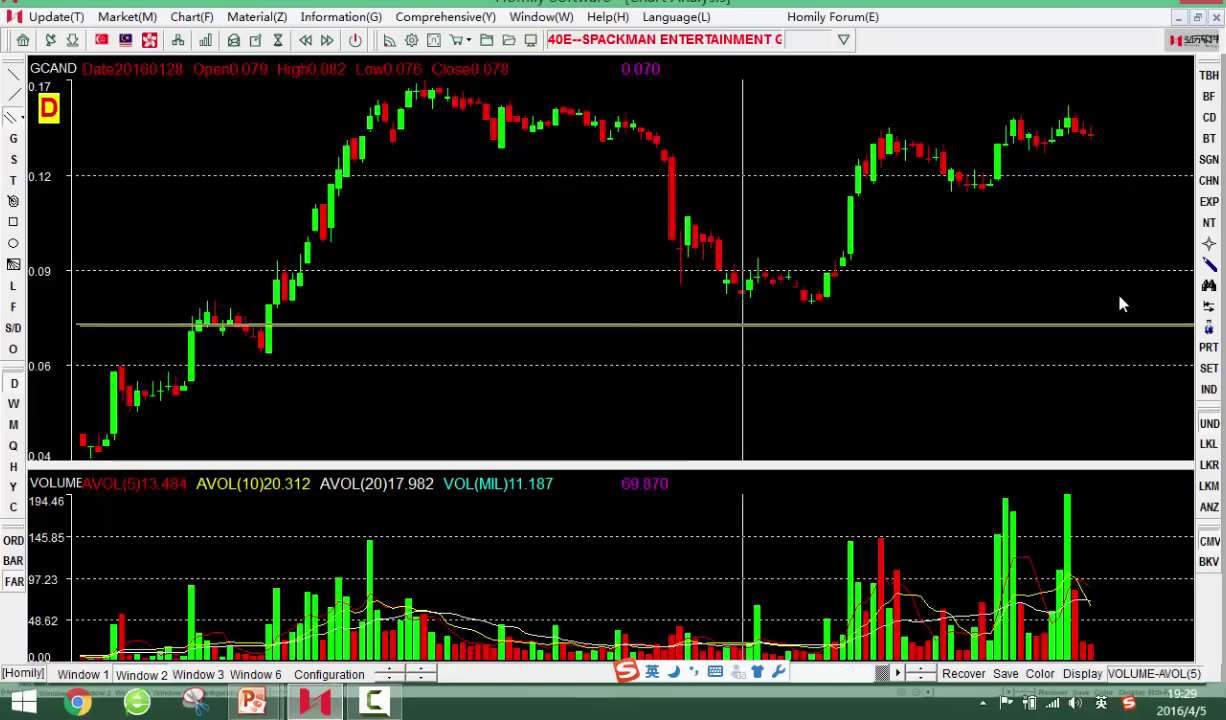
key("Escape")
Examine the Spackman Entertainment candles from 28 January to 7 March 2016
key("Right")
key("Right")
key("Right")
key("Right")
key("Right")
key("Right")
key("Right")
key("Right")
key("Right")
key("Right")
key("Right")
key("Right")
key("Right")
key("Right")
key("Right")
key("Right")
key("Right")
key("Right")
key("Right")
key("Right")
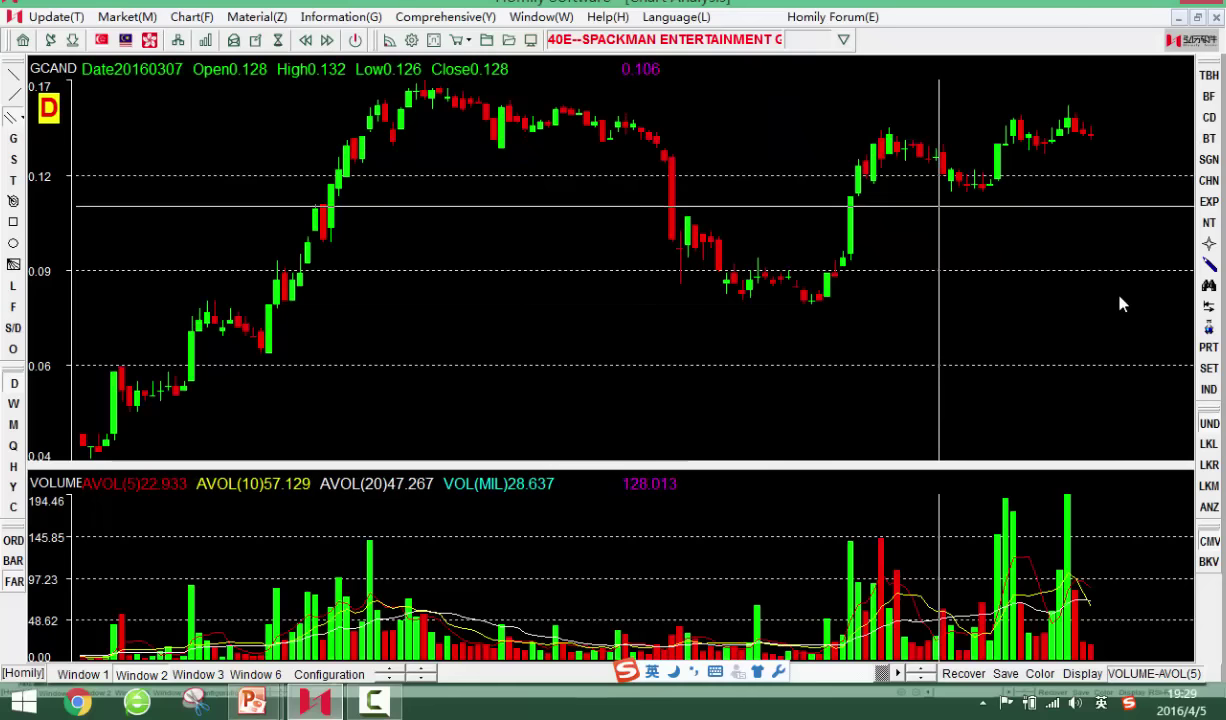
Try to draw a rising trend line from the mid-February 2016 low through the mid-March 2016 low
key("Left")
key("Left")
key("Left")
key("Left")
key("Left")
key("Left")
key("Left")
key("Left")
key("Left")
key("Left")
key("Left")
key("Left")
key("Left")
key("Left")
key("Left")
key("Left")
key("Left")
key("Left")
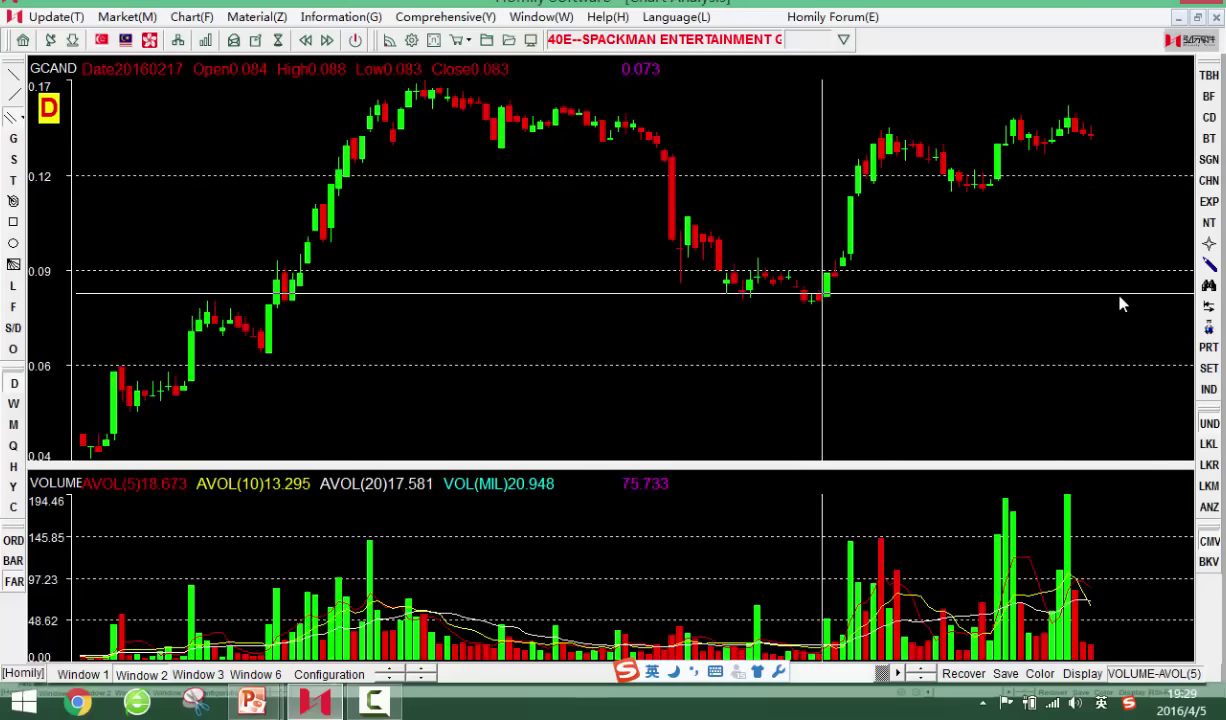
key("Right")
key("Right")
key("Right")
key("Right")
key("Right")
key("Right")
key("Right")
key("Right")
key("Right")
key("Right")
key("Right")
key("Right")
key("Right")
key("Right")
key("Right")
key("Right")
key("Right")
key("Right")
key("Right")
key("Right")
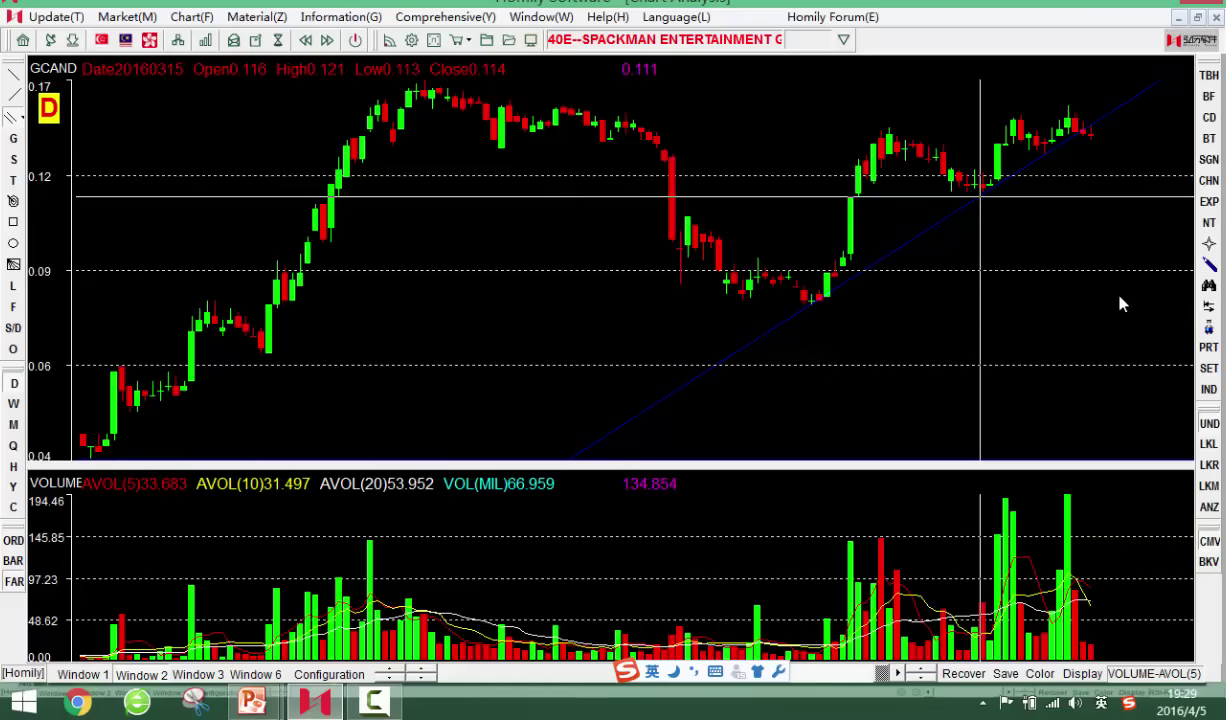
left_click(977, 201)
key("Left")
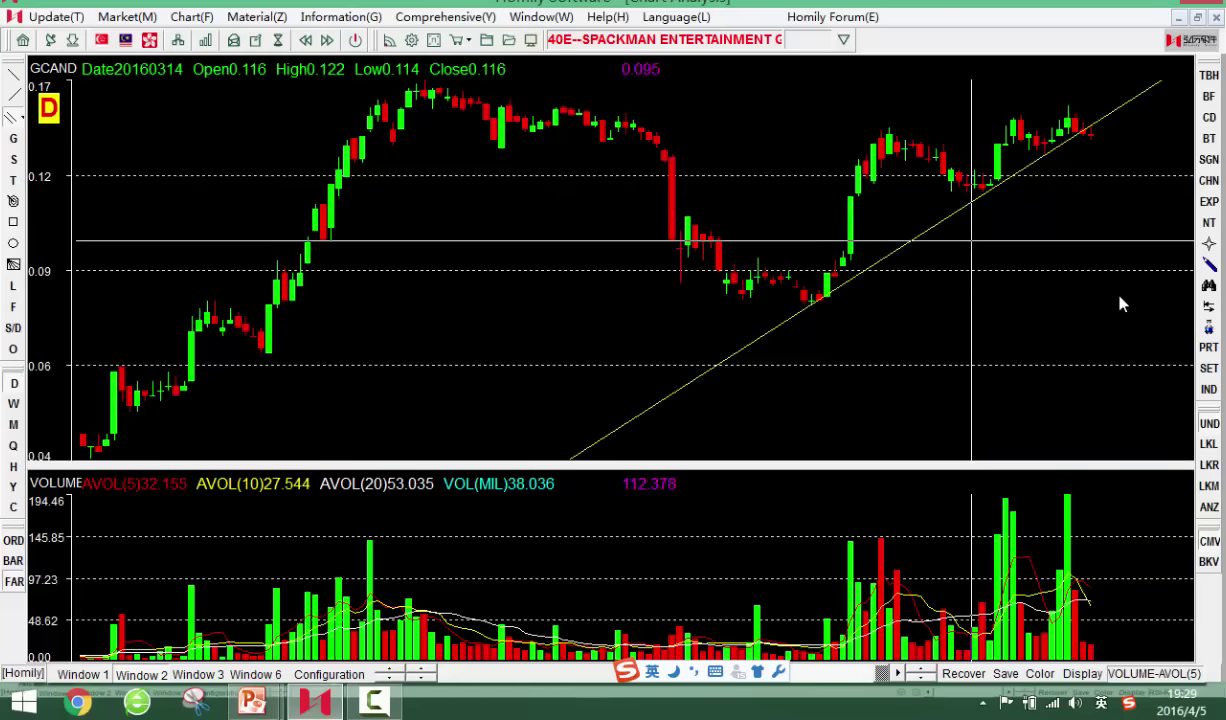
Delete the rising trend line and redraw it from the 12 February 2016 low to just under the 17 March 2016 candle
key("Delete")
key("Left")
key("Left")
key("Left")
key("Left")
key("Left")
key("Left")
key("Left")
key("Left")
key("Left")
key("Left")
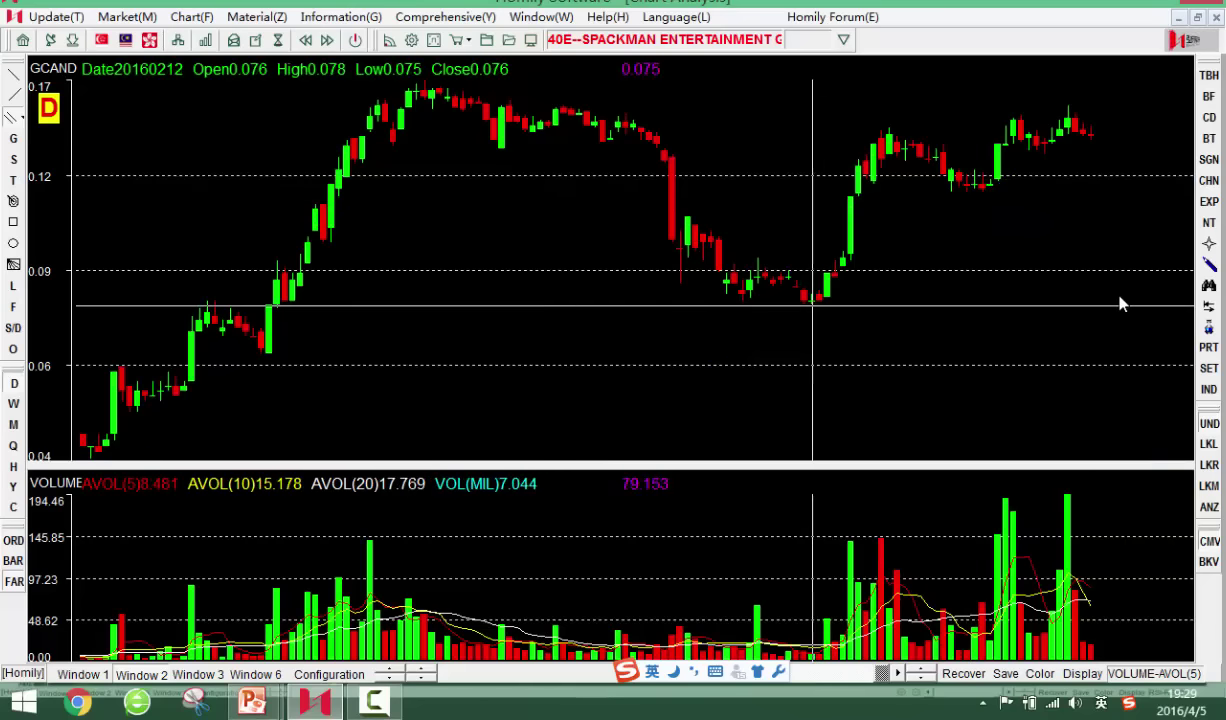
key("Right")
key("Right")
key("Right")
key("Right")
key("Right")
key("Right")
key("Right")
key("Right")
key("Right")
key("Right")
key("Right")
key("Right")
key("Right")
key("Right")
key("Right")
key("Right")
key("Right")
key("Right")
key("Right")
key("Right")
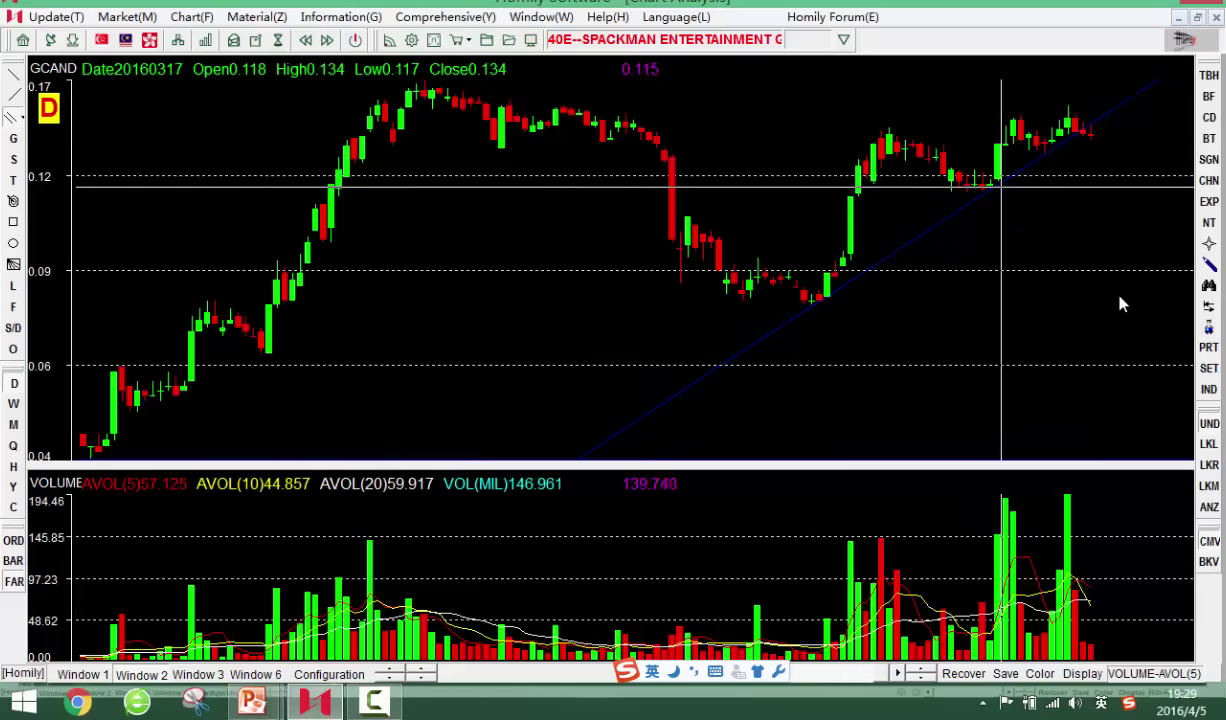
key("End")
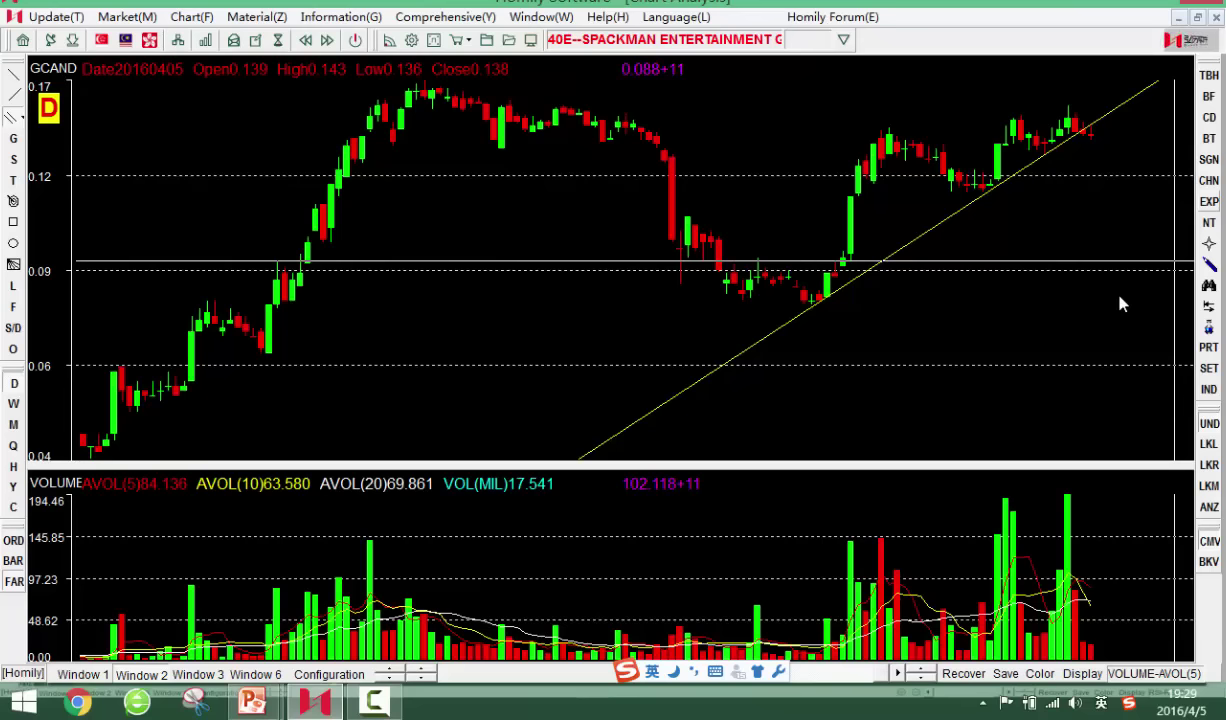
Examine where the latest candles, up to 5 April 2016, meet the rising trend line
key("Left")
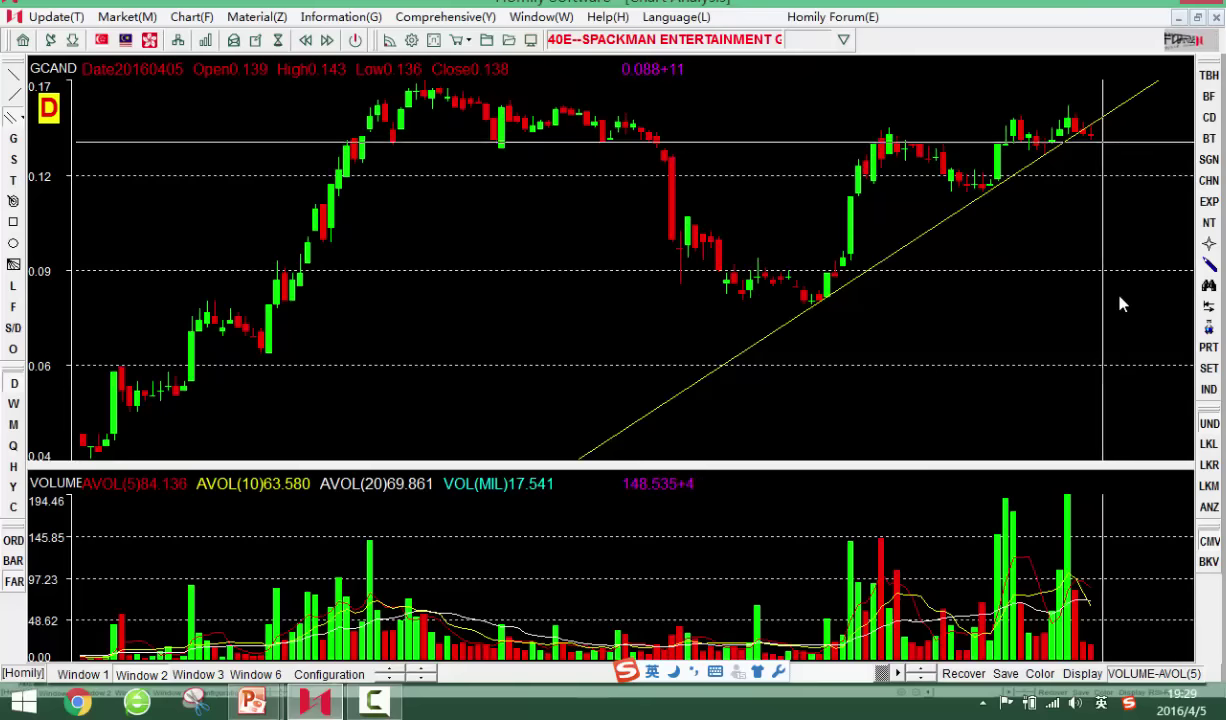
key("Right")
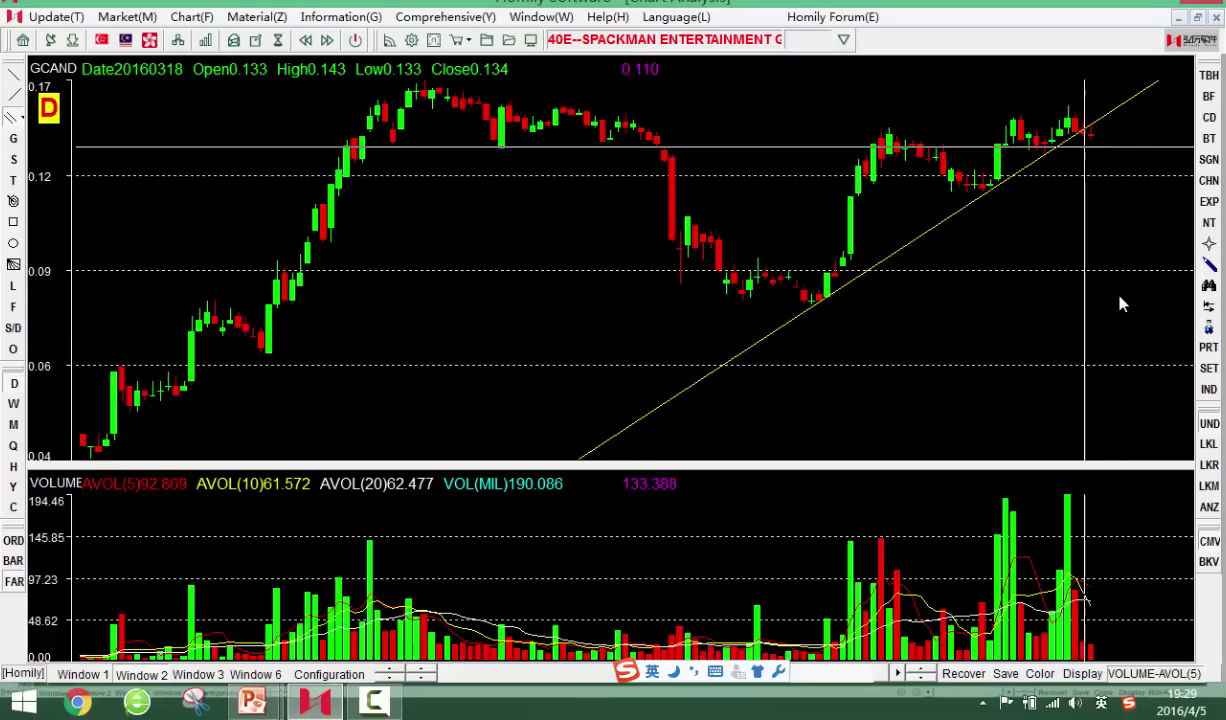
key("Right")
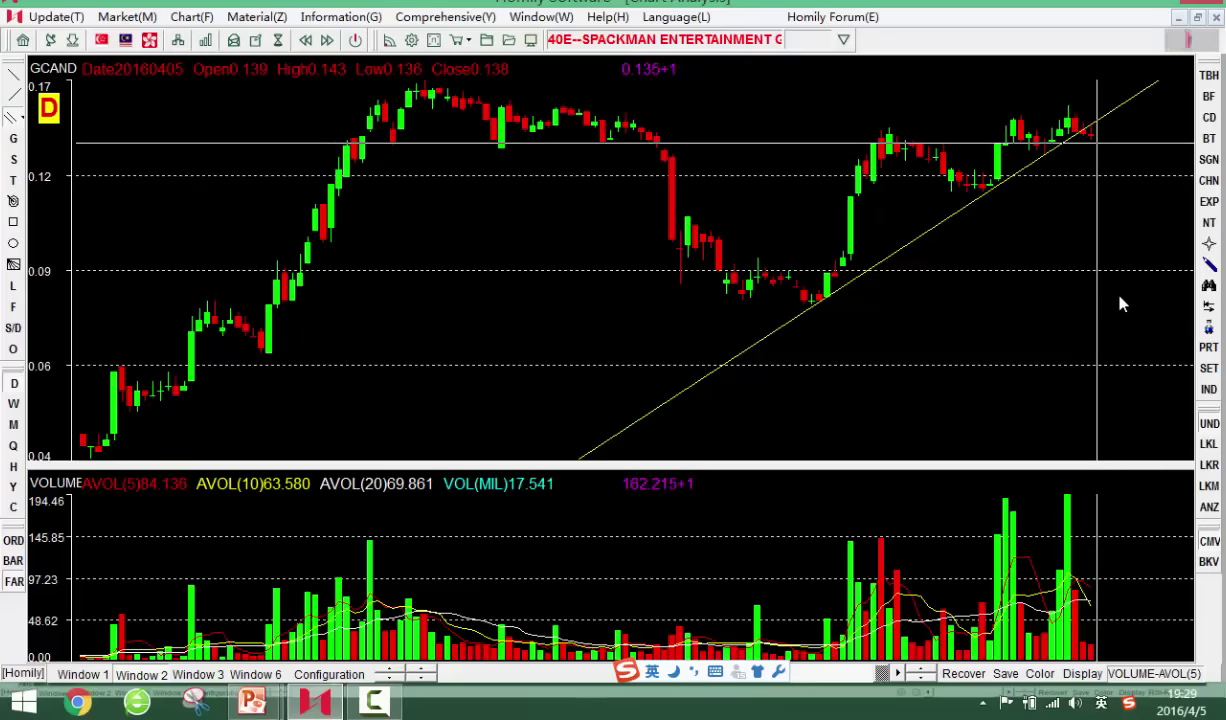
key("Right")
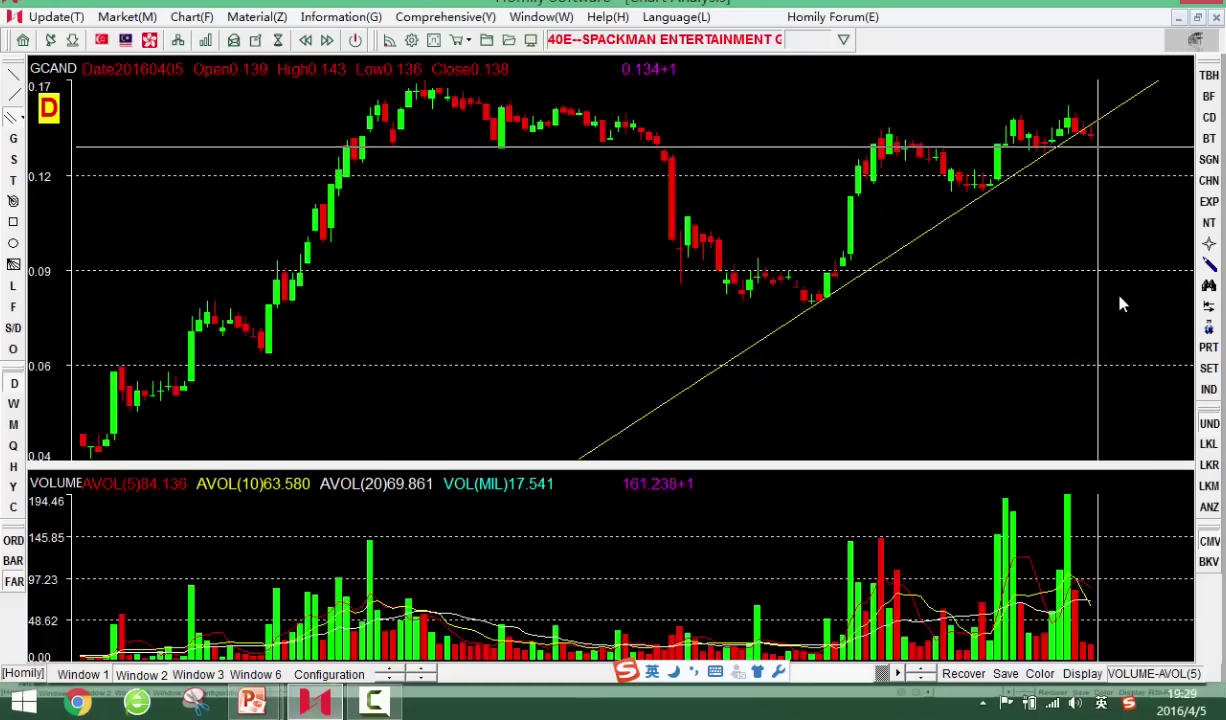
key("Right")
key("Right")
key("Right")
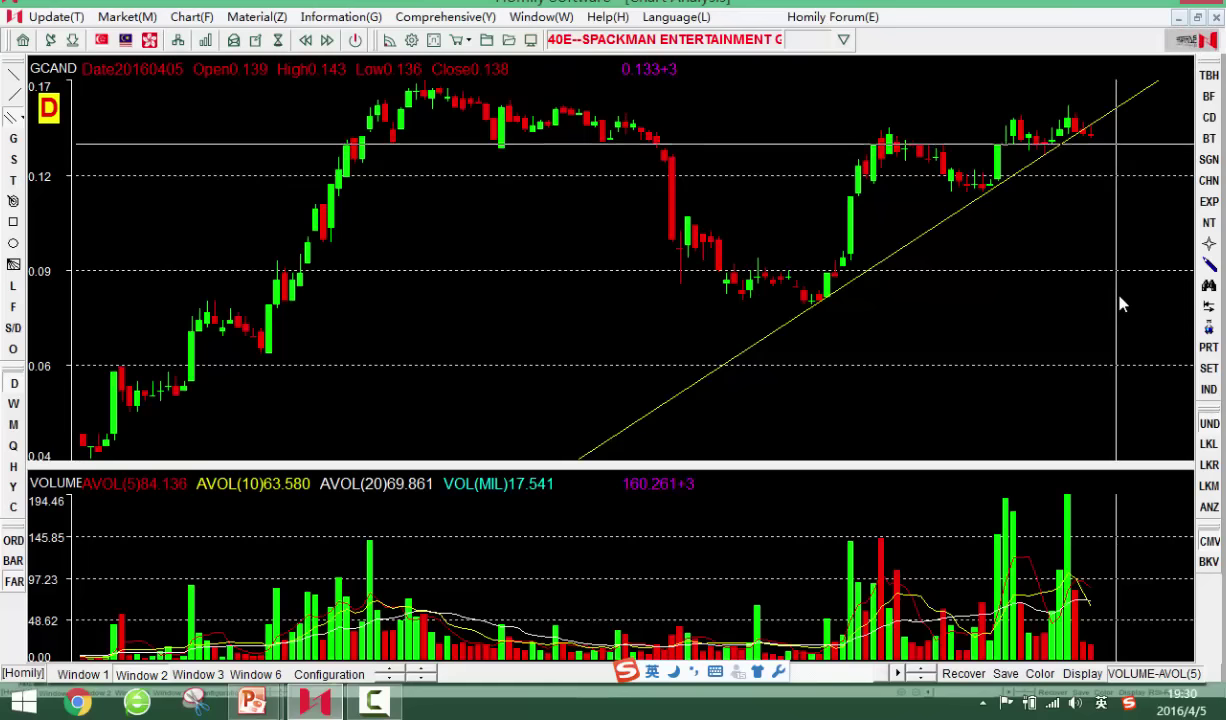
key("Left")
key("Left")
key("Left")
key("Left")
key("Right")
key("Right")
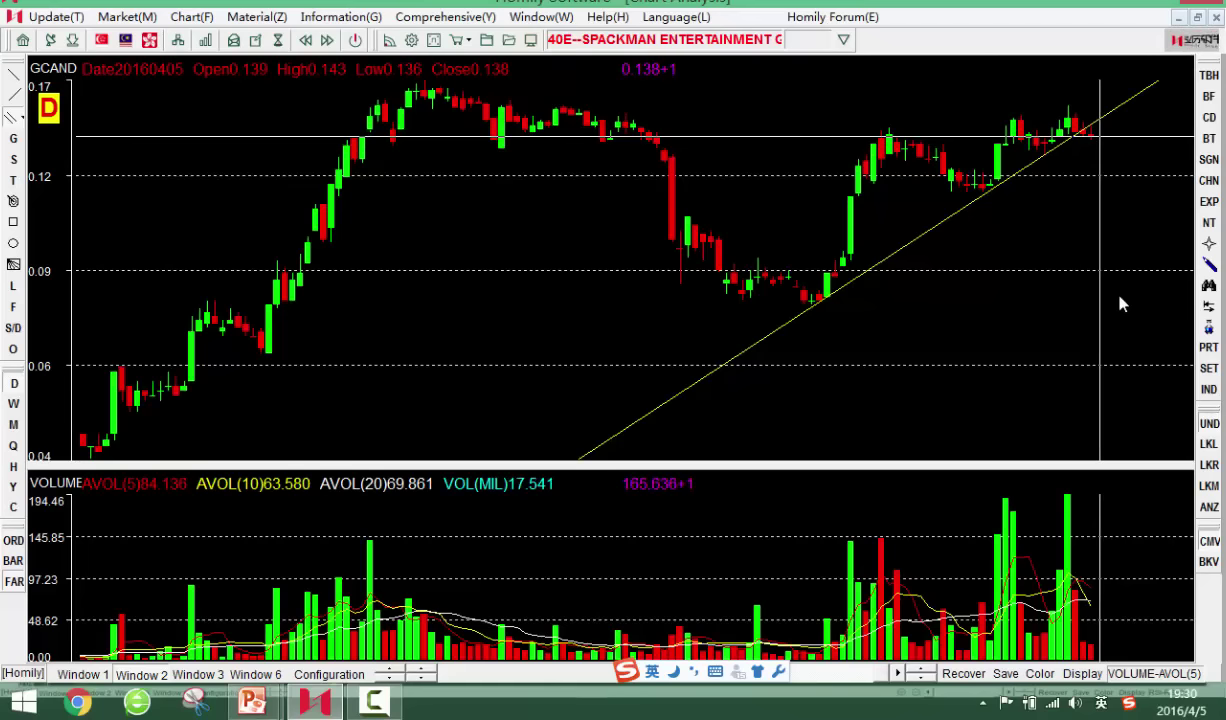
Compare the recent high with the rising trend line and inspect the candles back to 8 March 2016
key("Up")
key("Up")
key("Up")
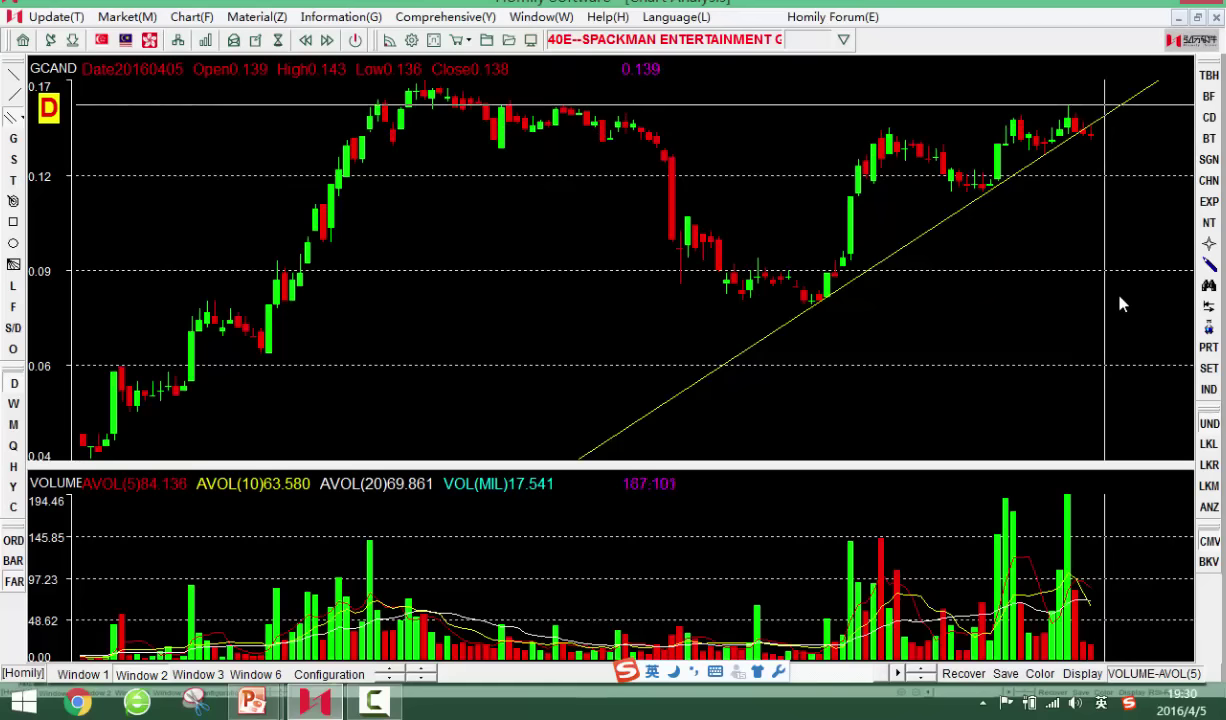
key("Right")
key("Left")
key("Left")
key("Left")
key("Left")
key("Left")
key("Left")
key("Left")
key("Left")
key("Left")
key("Left")
key("Left")
key("Left")
key("Left")
key("Left")
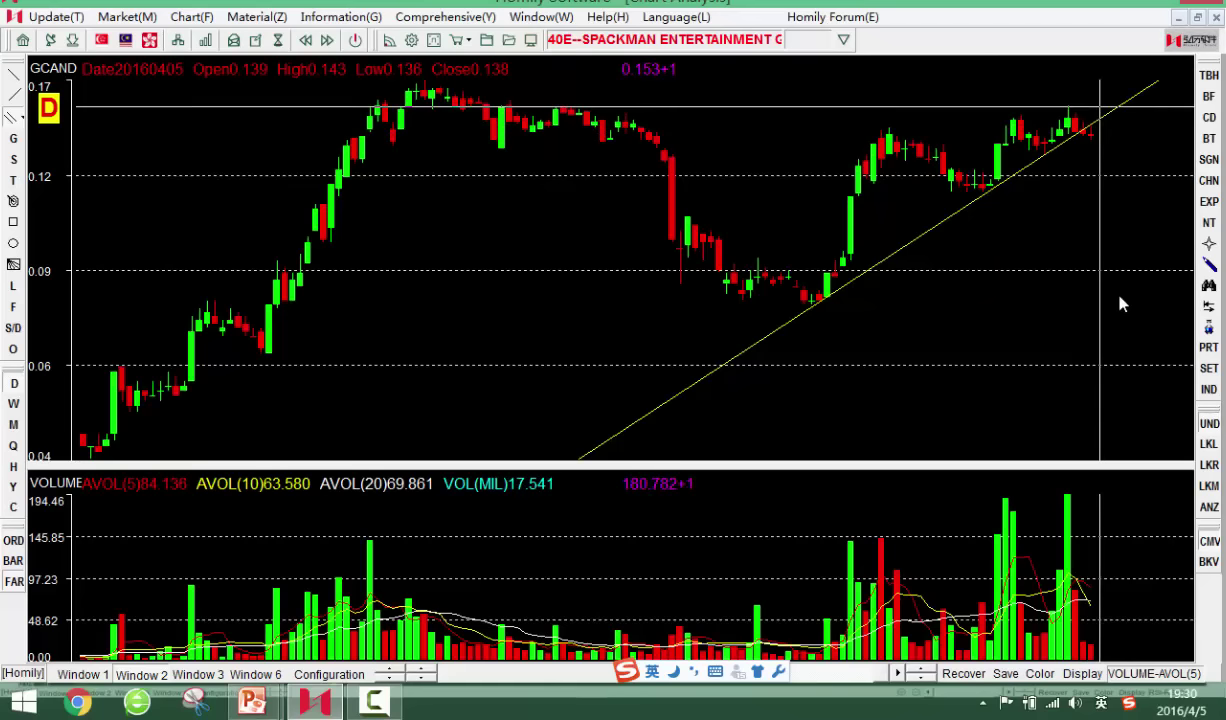
key("Left")
key("Left")
key("Left")
key("Left")
key("Left")
key("Left")
key("Left")
key("Left")
key("Left")
key("Left")
key("Left")
key("Left")
key("Left")
key("Left")
key("Left")
key("Left")
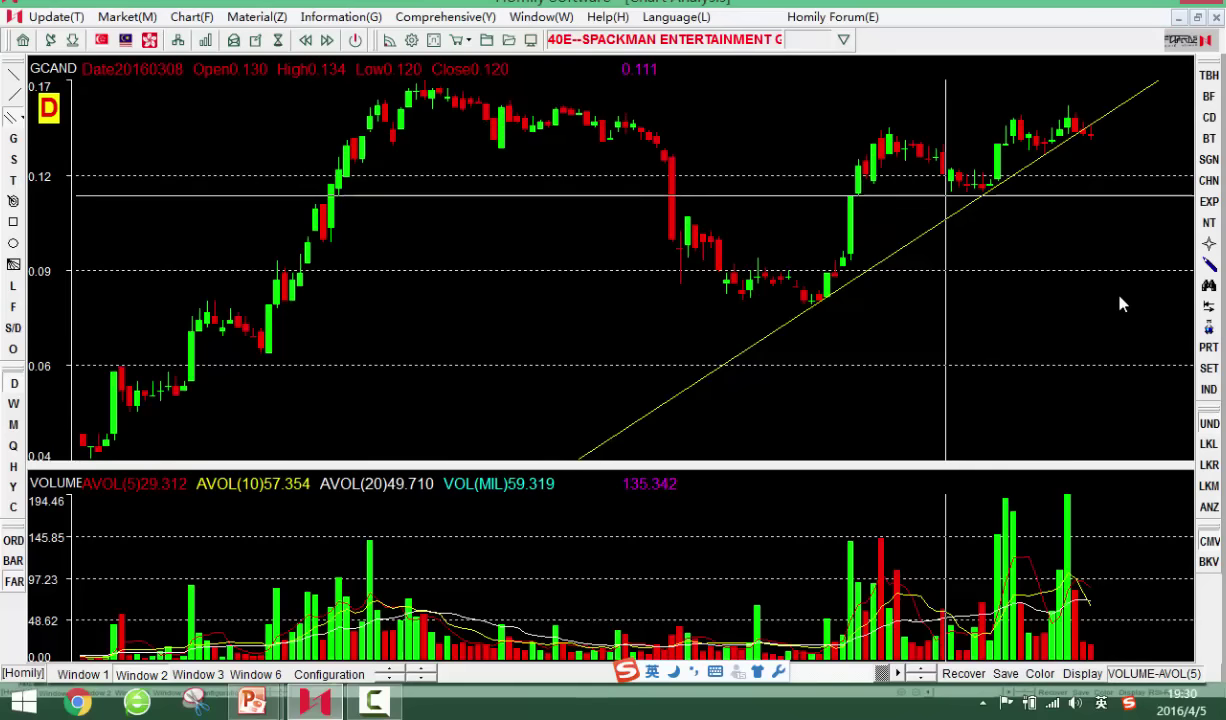
Enlarge the recent candles, delete the rising trend line and inspect the 19 February 2016 candle
key("Up")
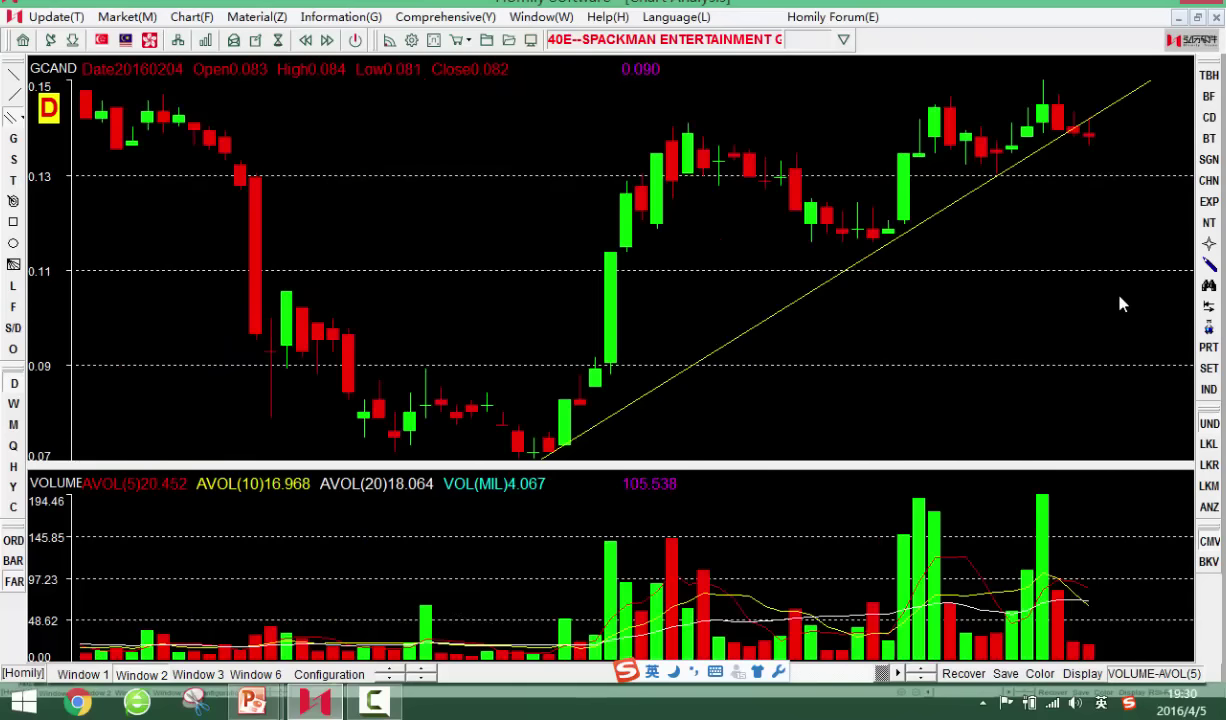
key("Delete")
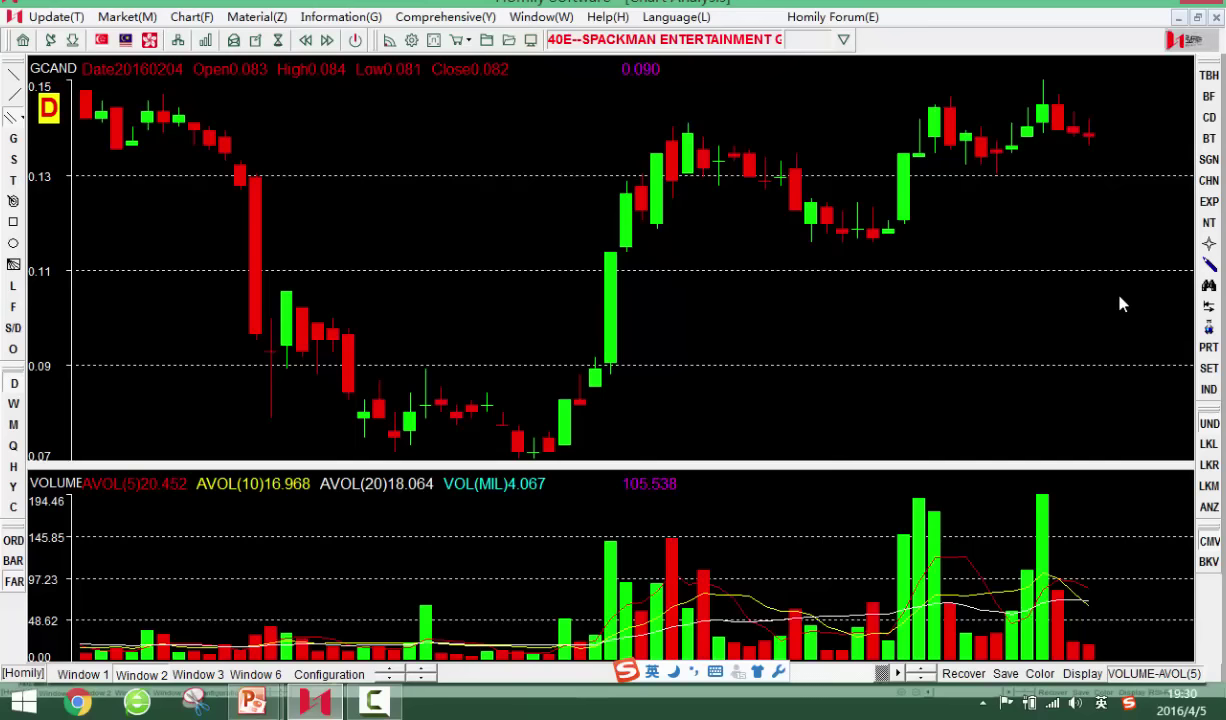
key("Left")
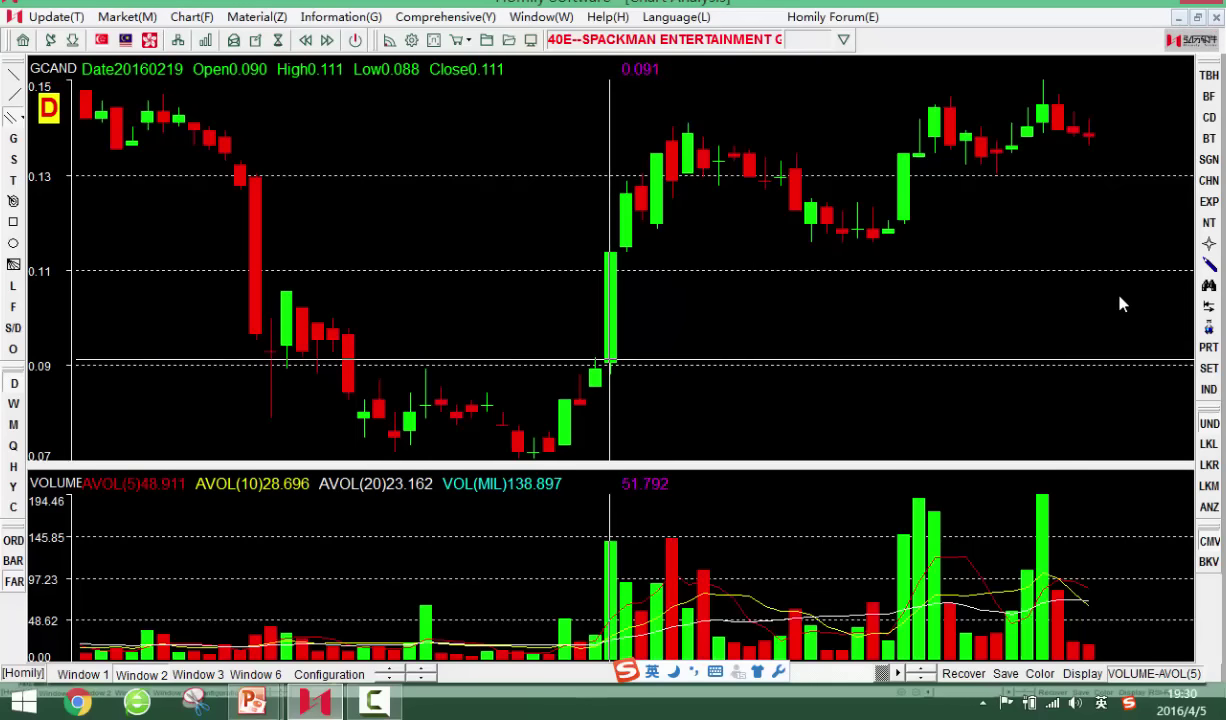
key("Right")
key("Right")
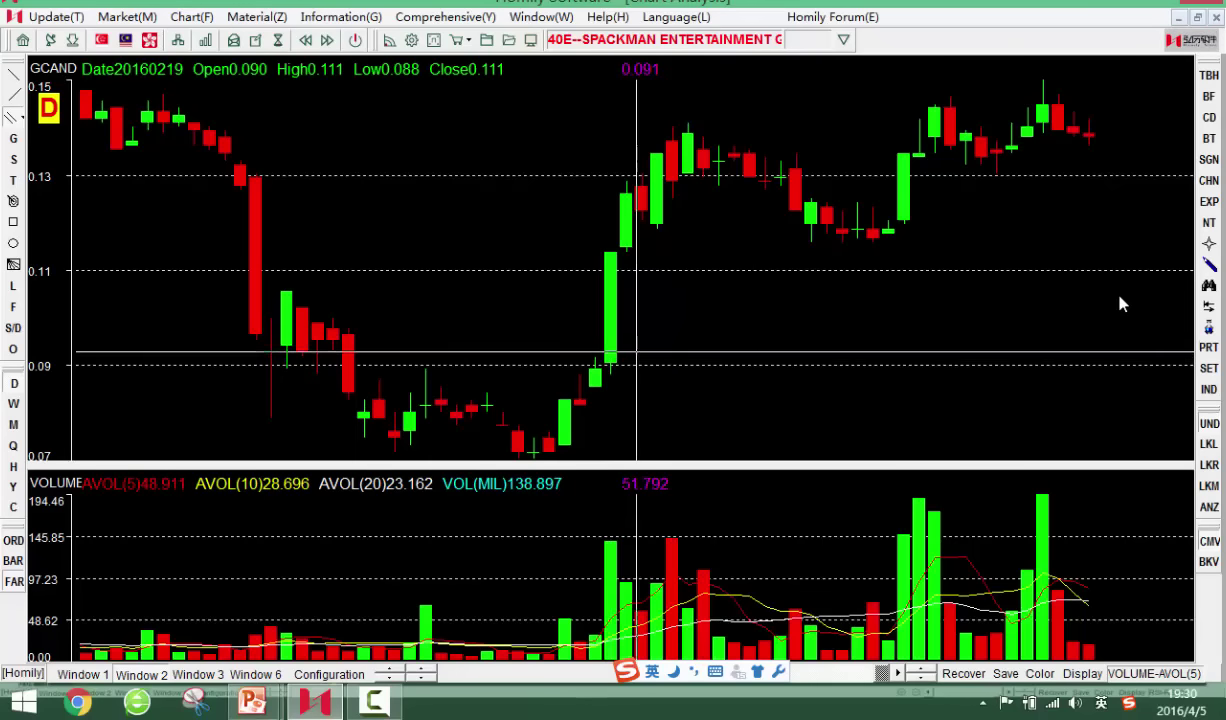
Inspect the candles around 29 February 2016 and cut the Spackman Entertainment chart back to end at the 16 February 2016 candle
key("Right")
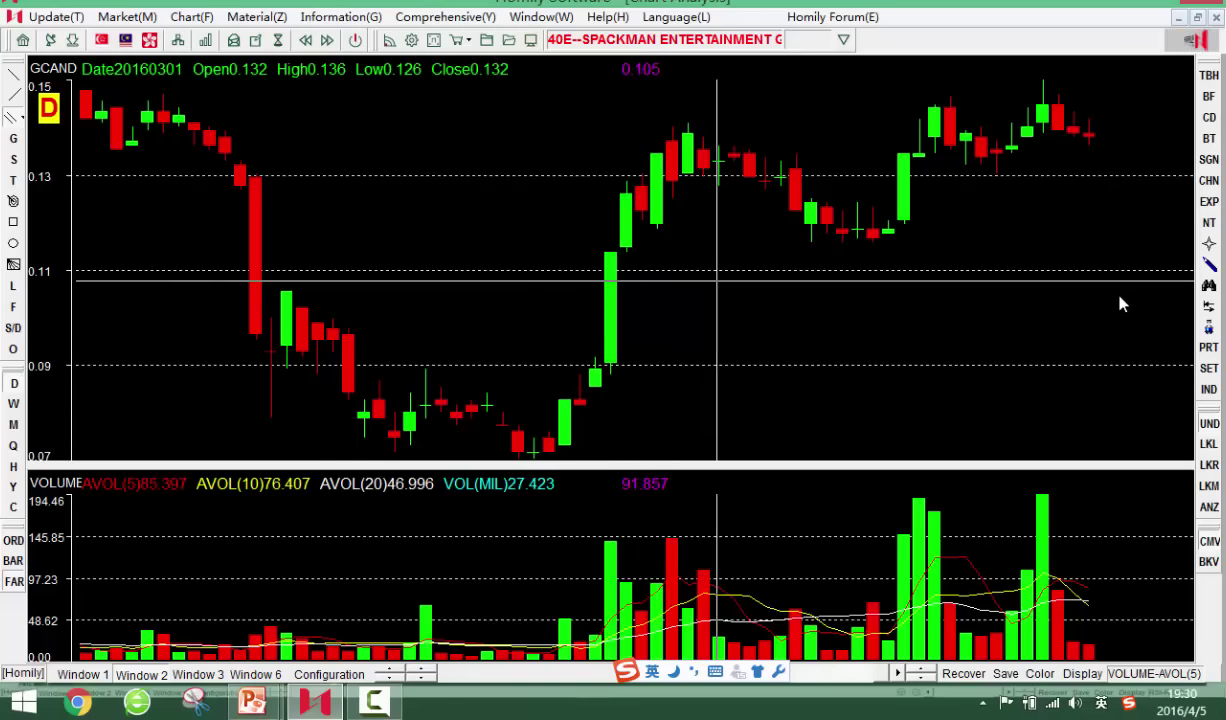
key("Left")
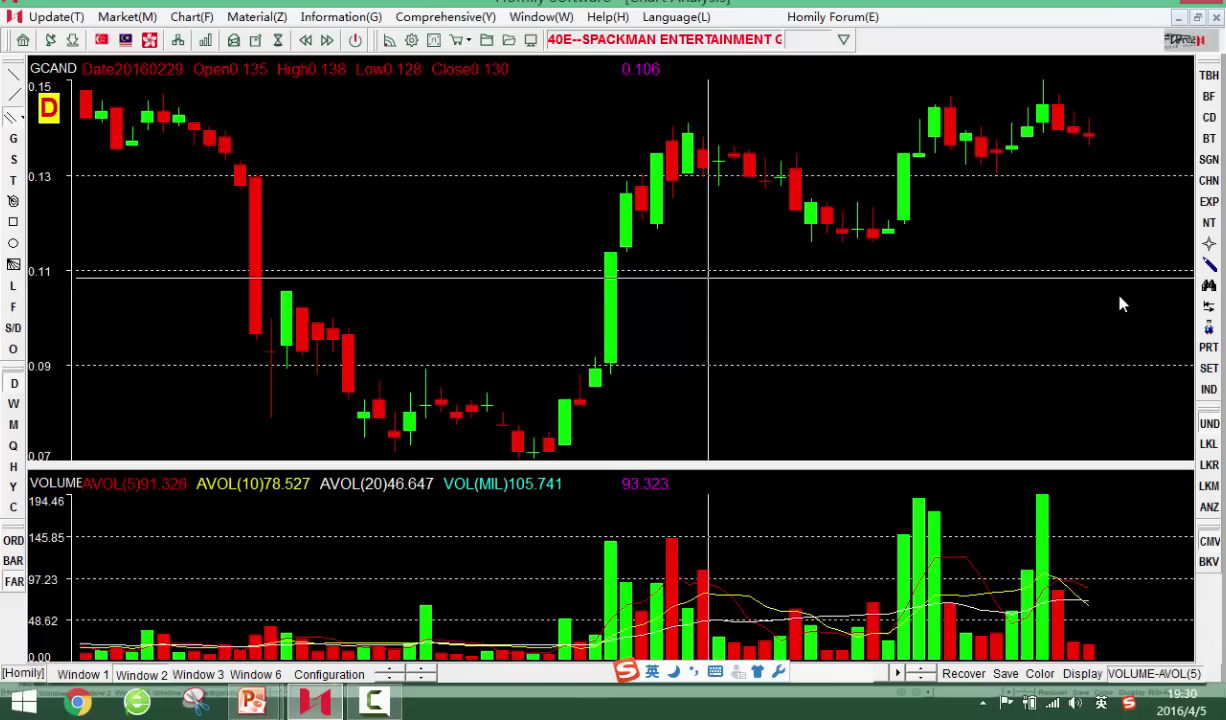
key("Up")
key("Up")
key("Up")
key("Up")
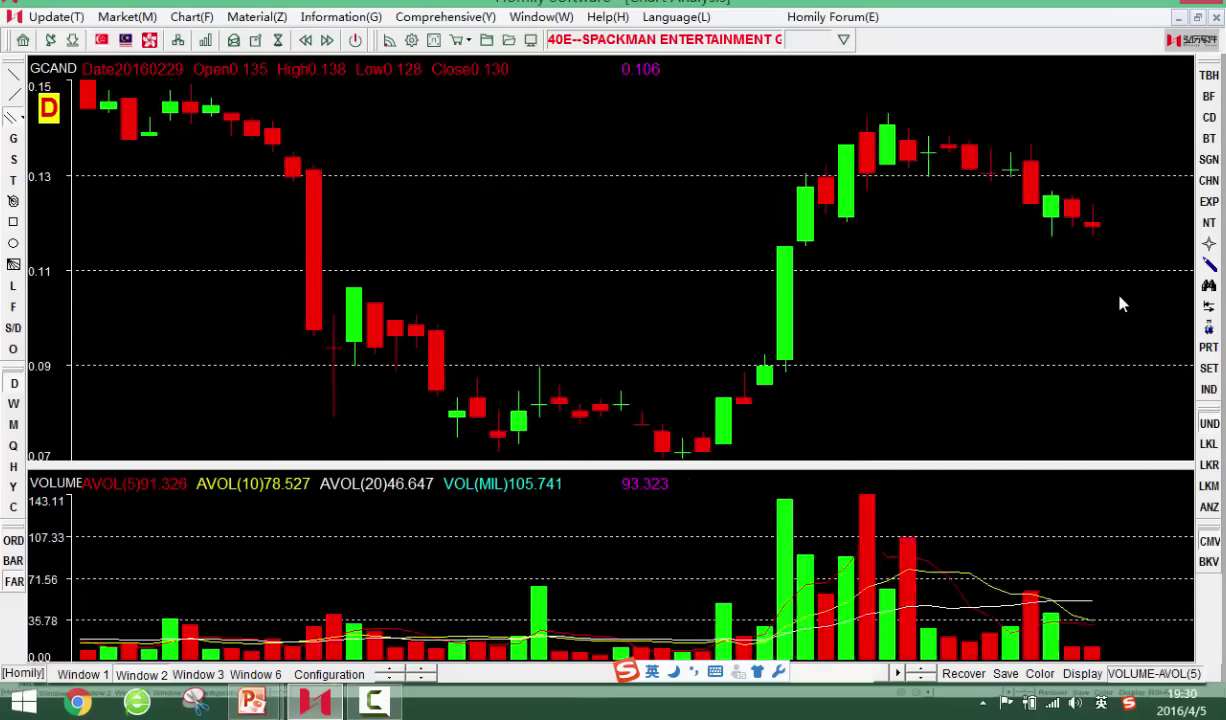
key("Up")
key("Up")
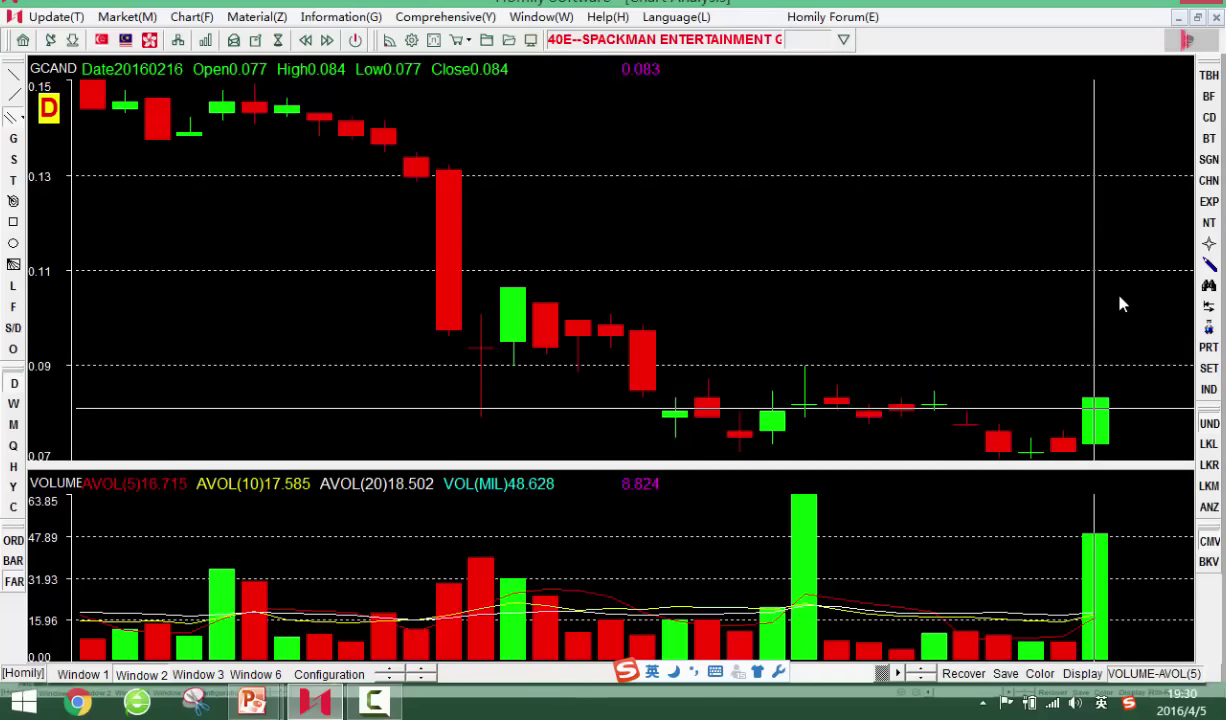
Replay the rise after 16 February 2016 candle by candle up to the red candle with the tallest volume bar
key("Right")
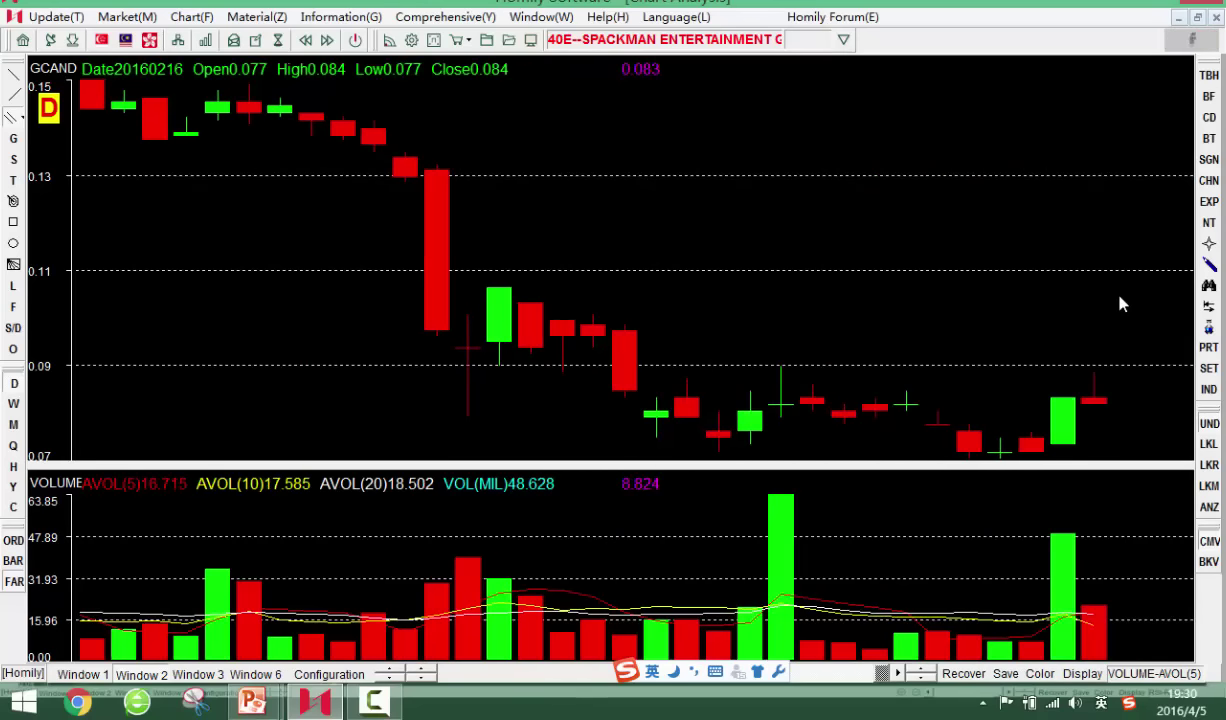
key("Right")
key("Right")
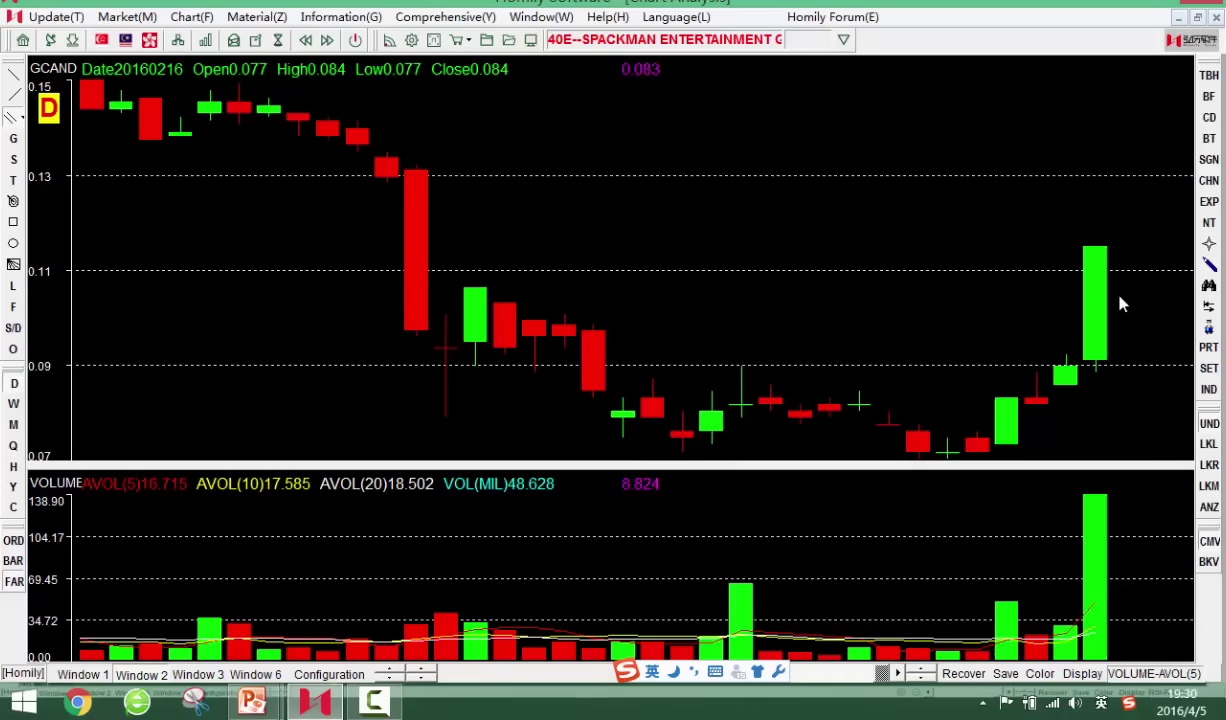
key("Right")
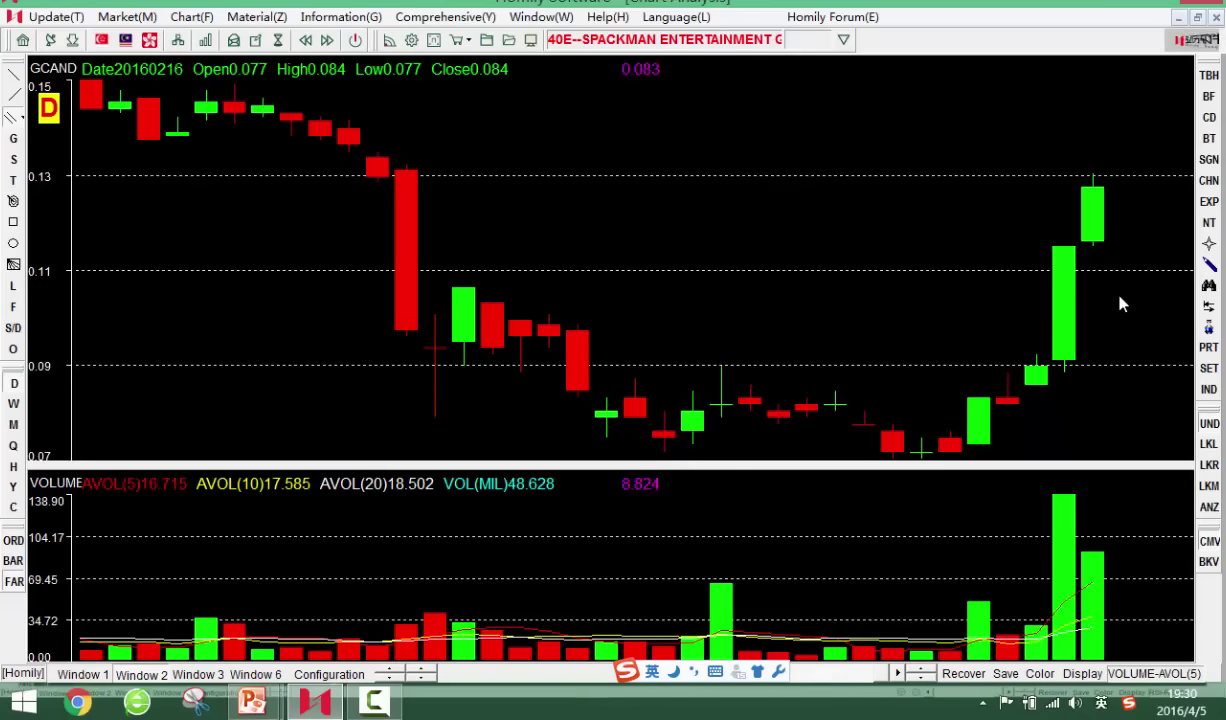
key("Right")
key("Right")
key("Right")
key("Right")
key("Right")
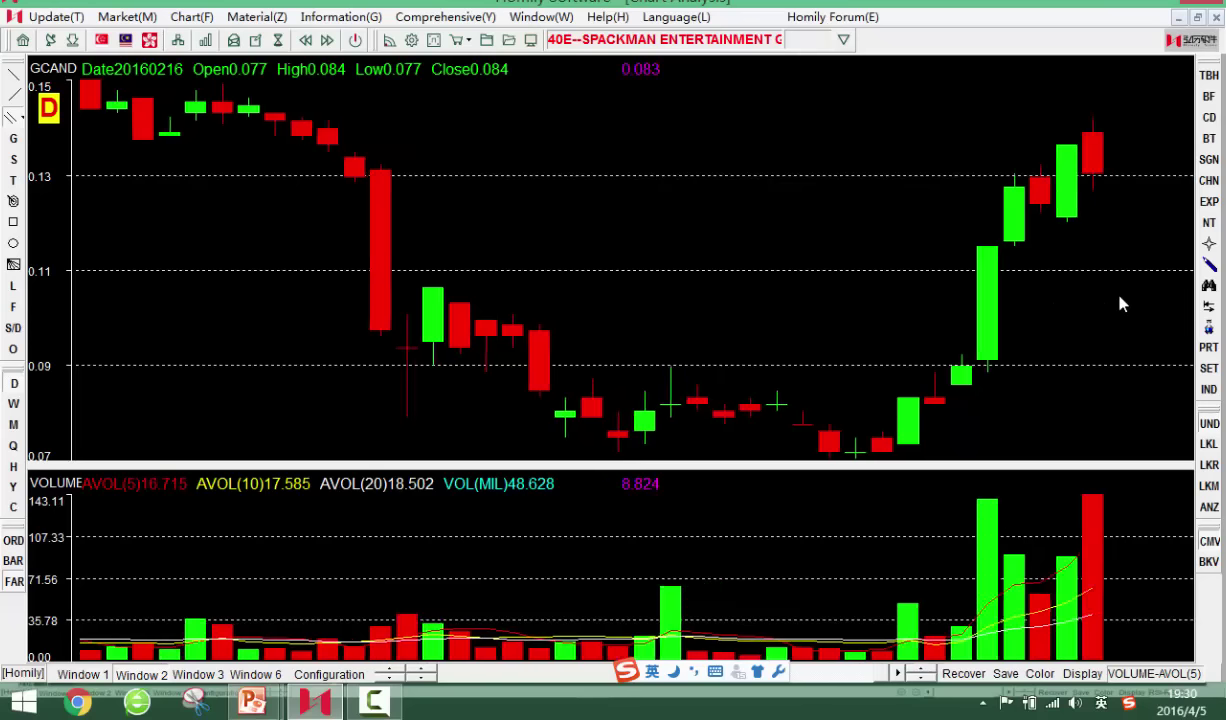
Replay the candles around the price peak and examine how volume behaves as the first pullback begins
key("Right")
key("Right")
key("Right")
key("Right")
key("Right")
key("Right")
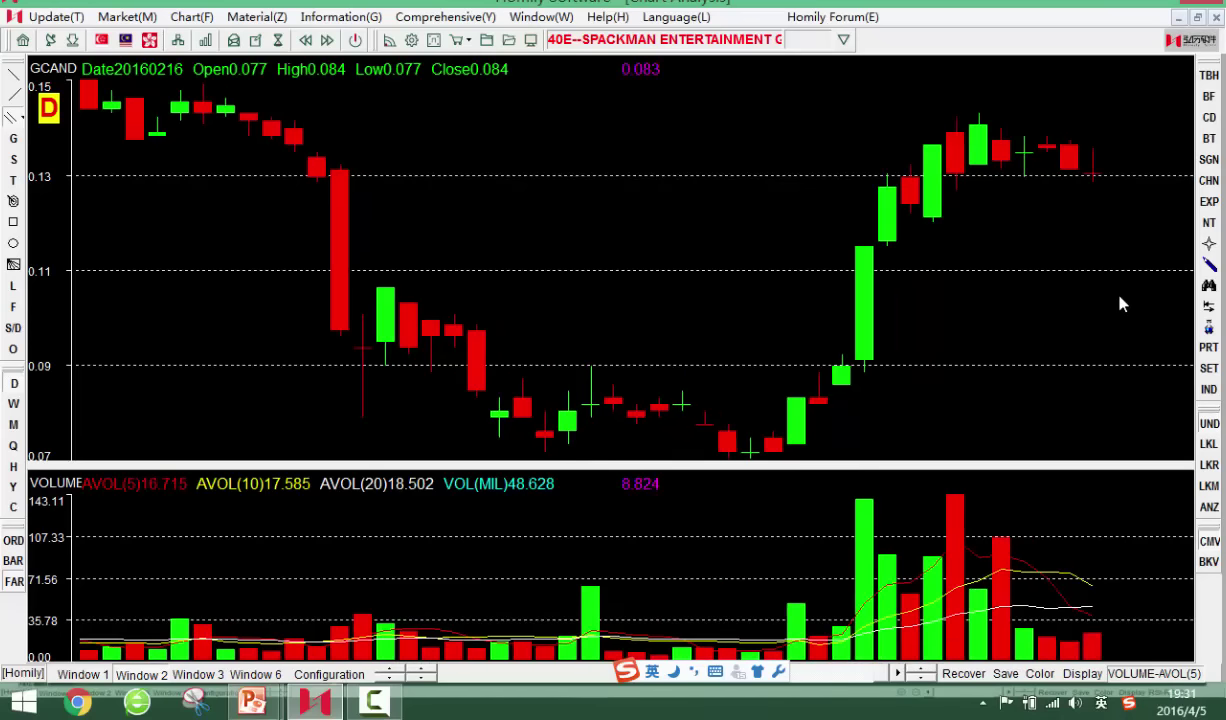
key("Left")
key("Left")
key("Right")
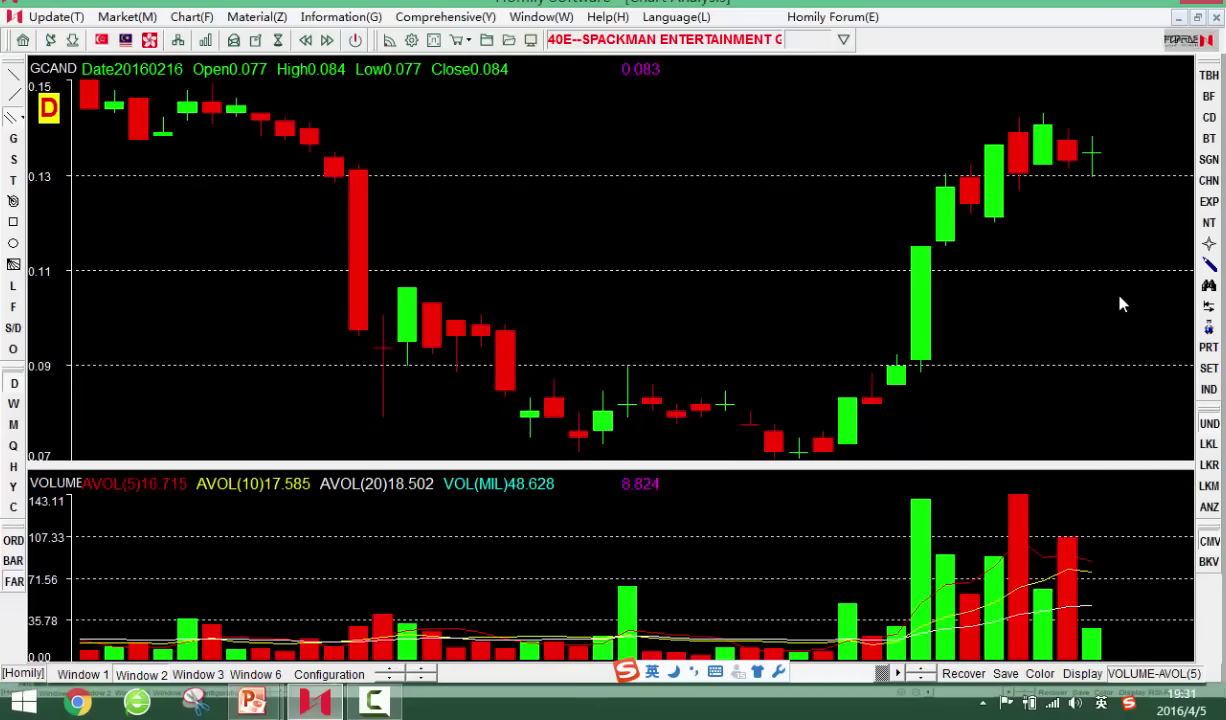
key("Right")
key("Right")
key("Right")
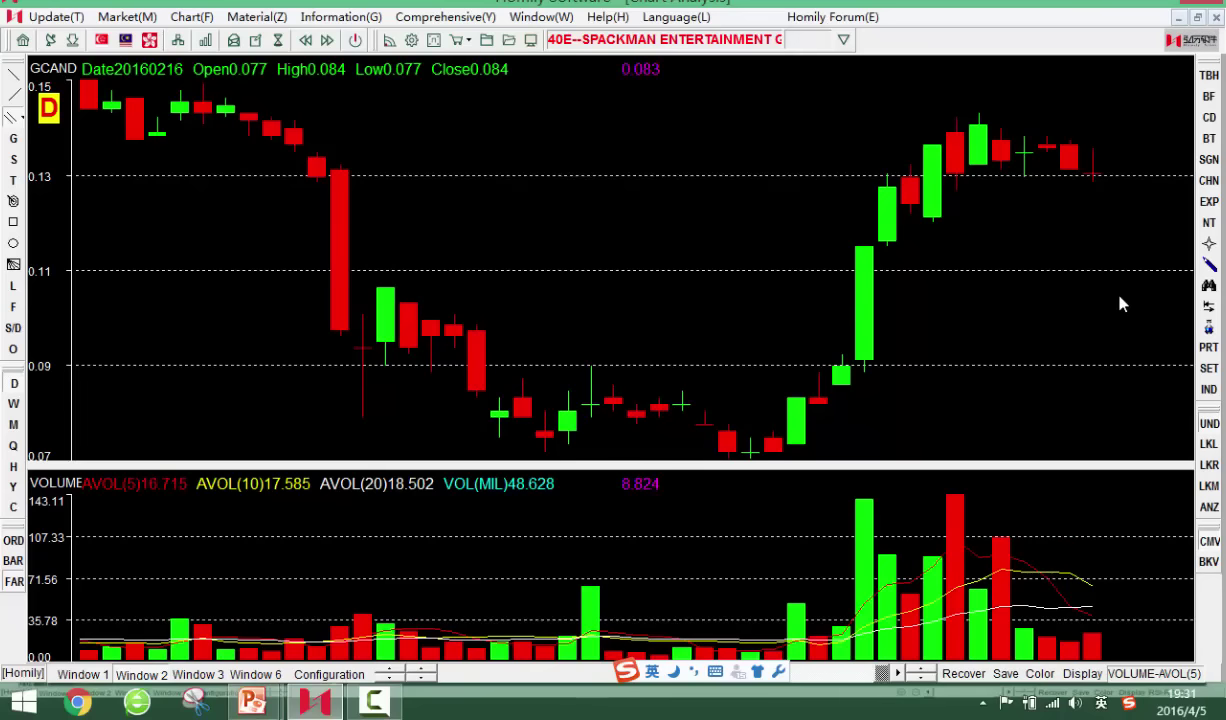
Replay the rest of the pullback up to the tall green breakout candle, rechecking the small candles at the low
key("Right")
key("Right")
key("Right")
key("Right")
key("Right")
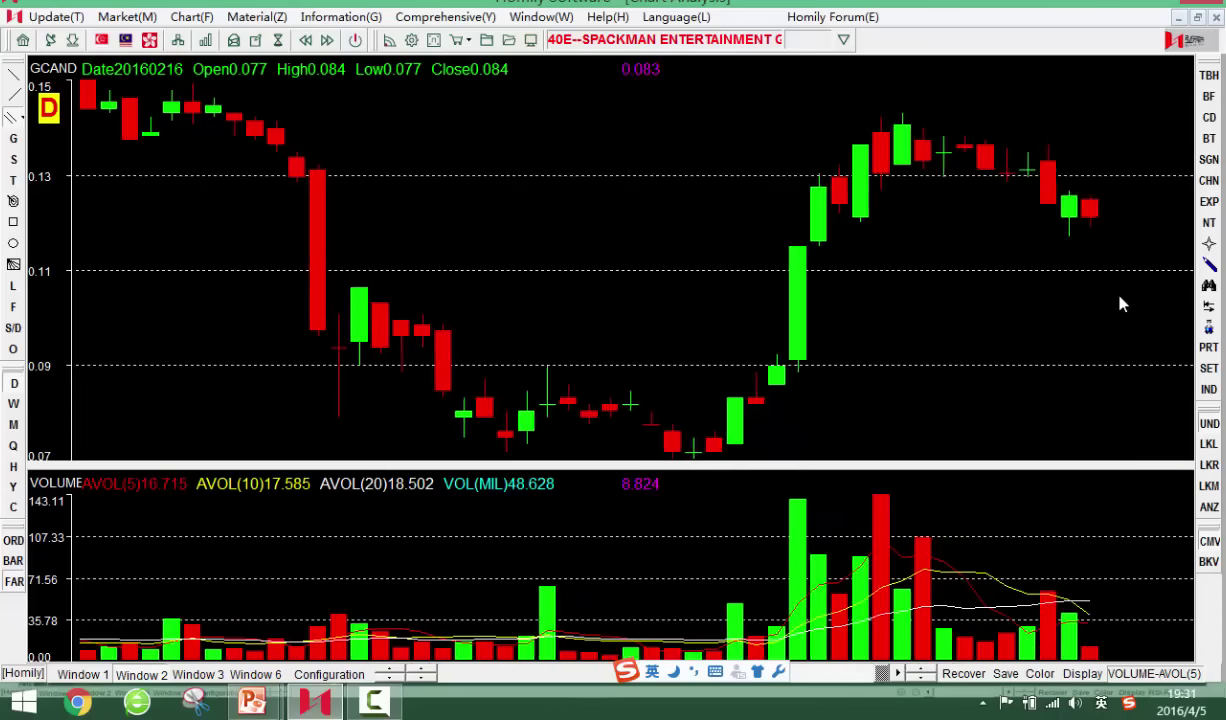
key("Right")
key("Right")
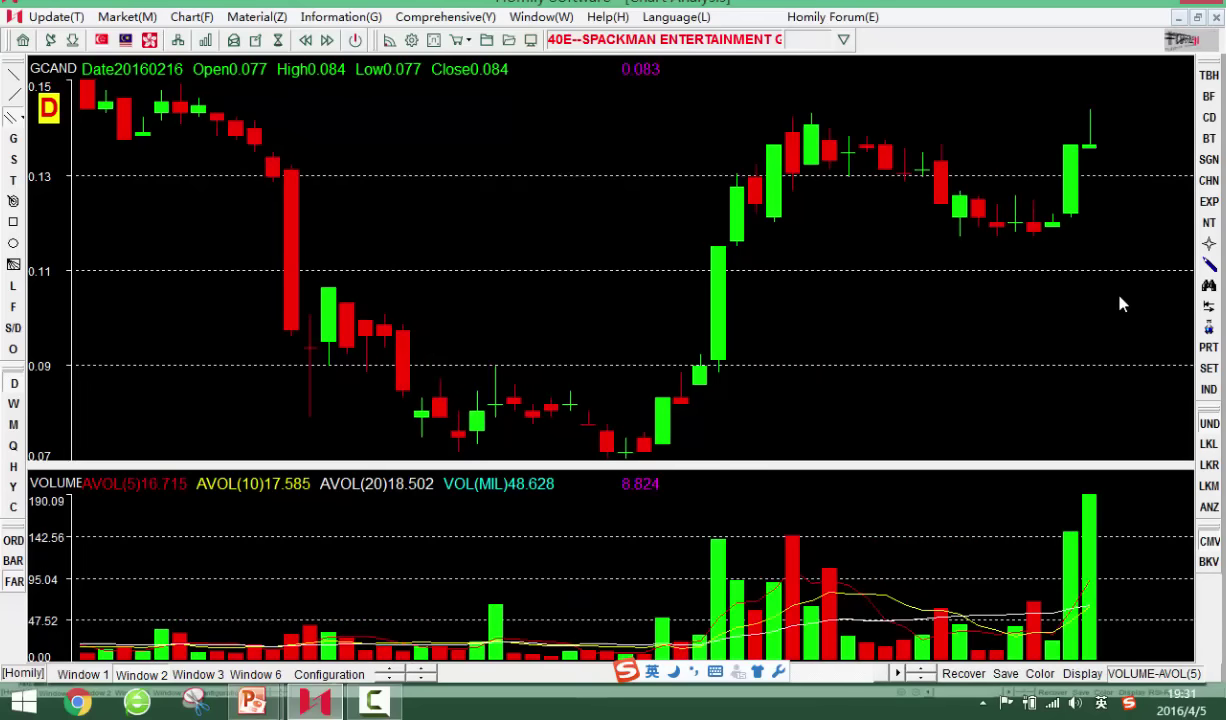
key("Left")
key("Left")
key("Right")
key("Left")
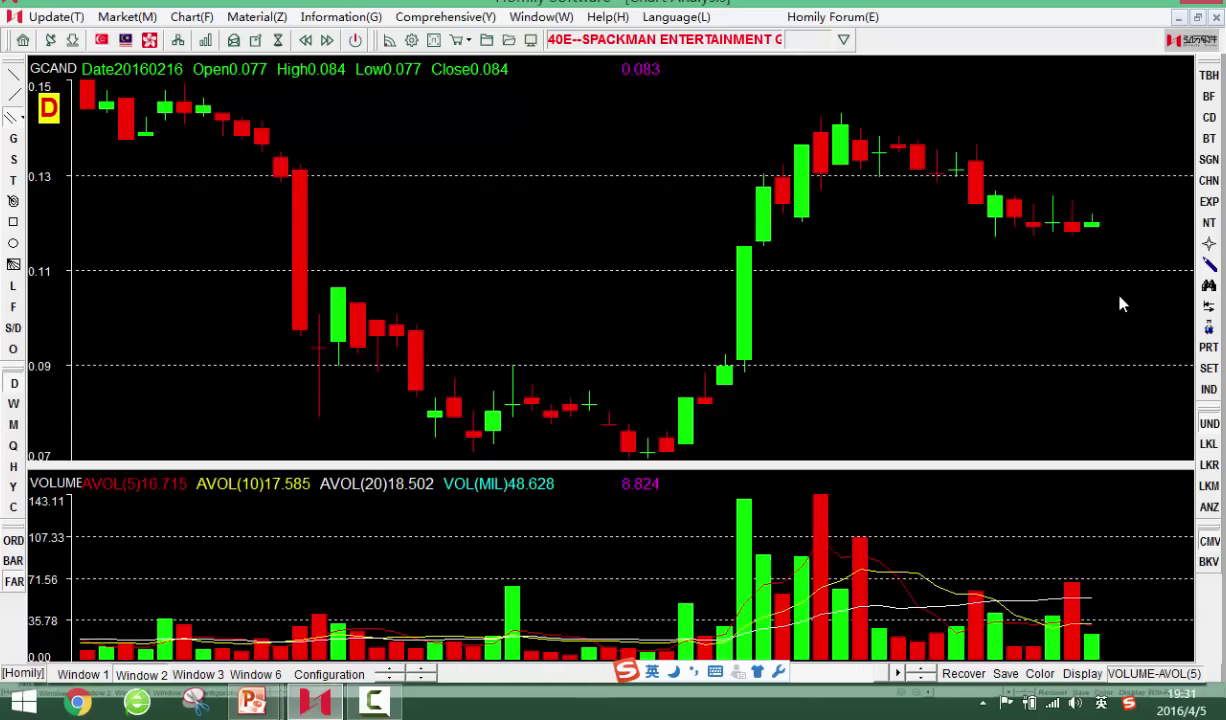
key("Left")
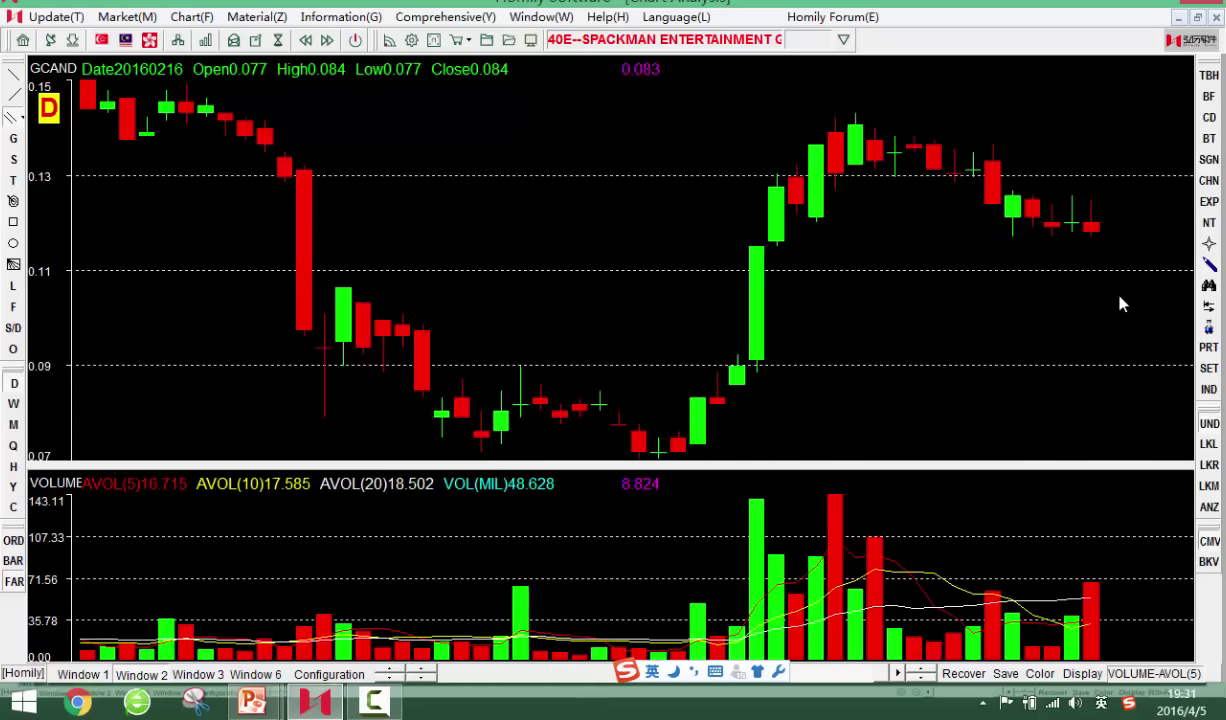
key("Right")
key("Right")
key("Left")
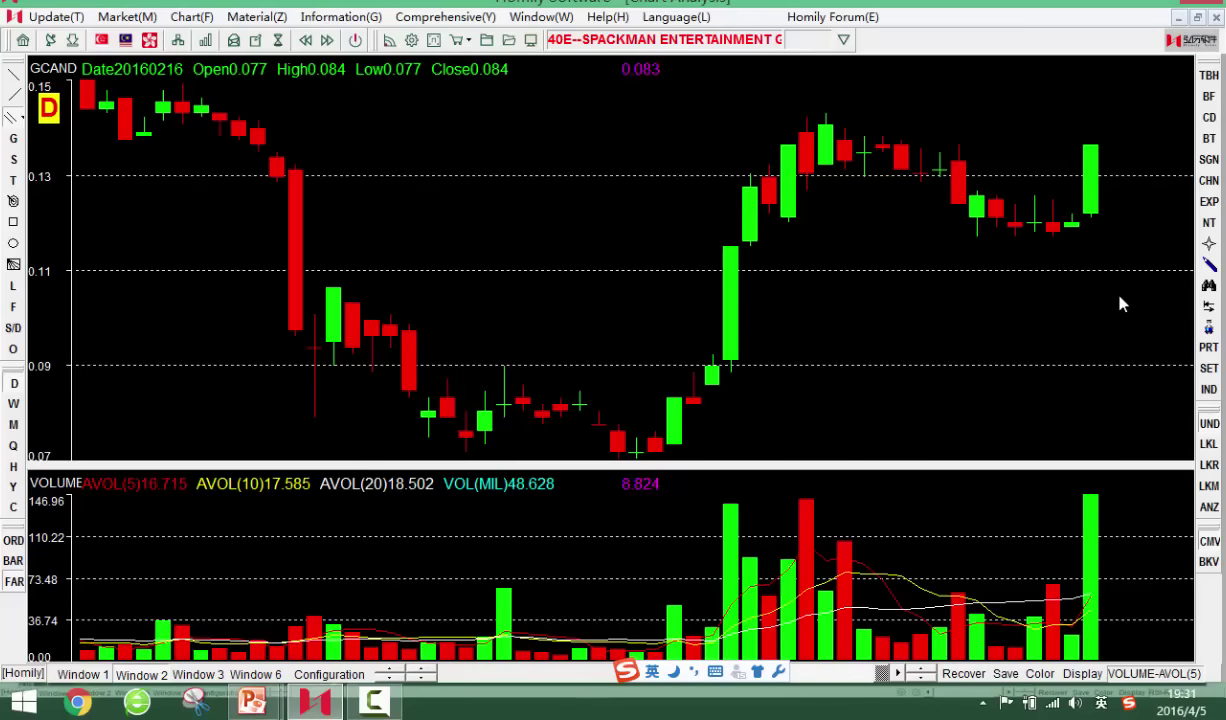
Replay the candles after the breakout, comparing price and volume through the sideways pause and the renewed rise
key("Right")
key("Right")
key("Right")
key("Right")
key("Right")
key("Right")
key("Right")
key("Right")
key("Right")
key("Right")
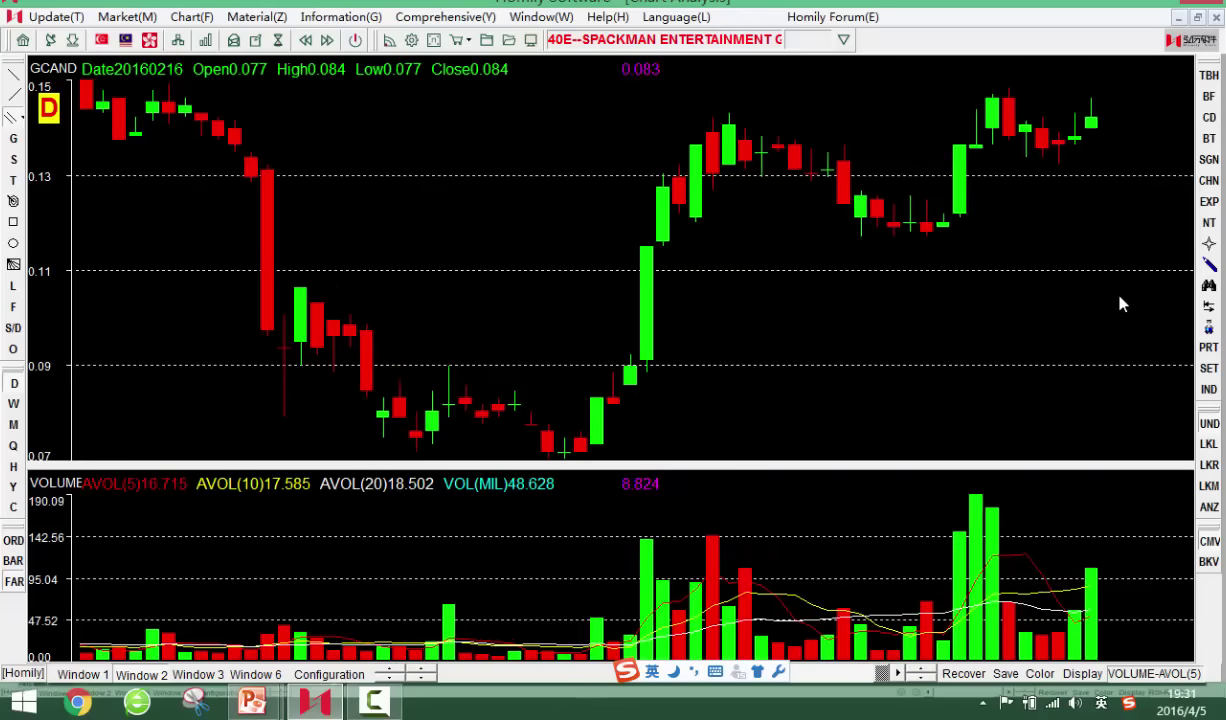
Review the highest-volume candle near the end of the chart and restore the view through the latest candle
key("Left")
key("Left")
key("Left")
key("Left")
key("Left")
key("Left")
key("Left")
key("Left")
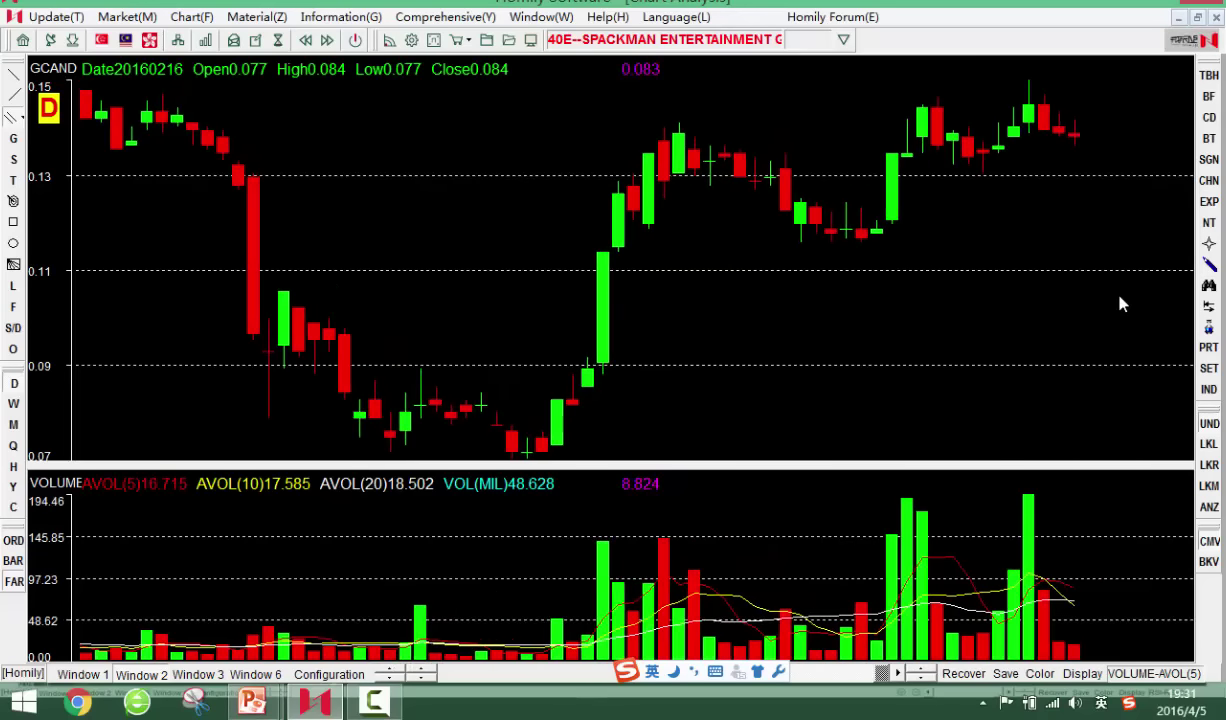
key("Left")
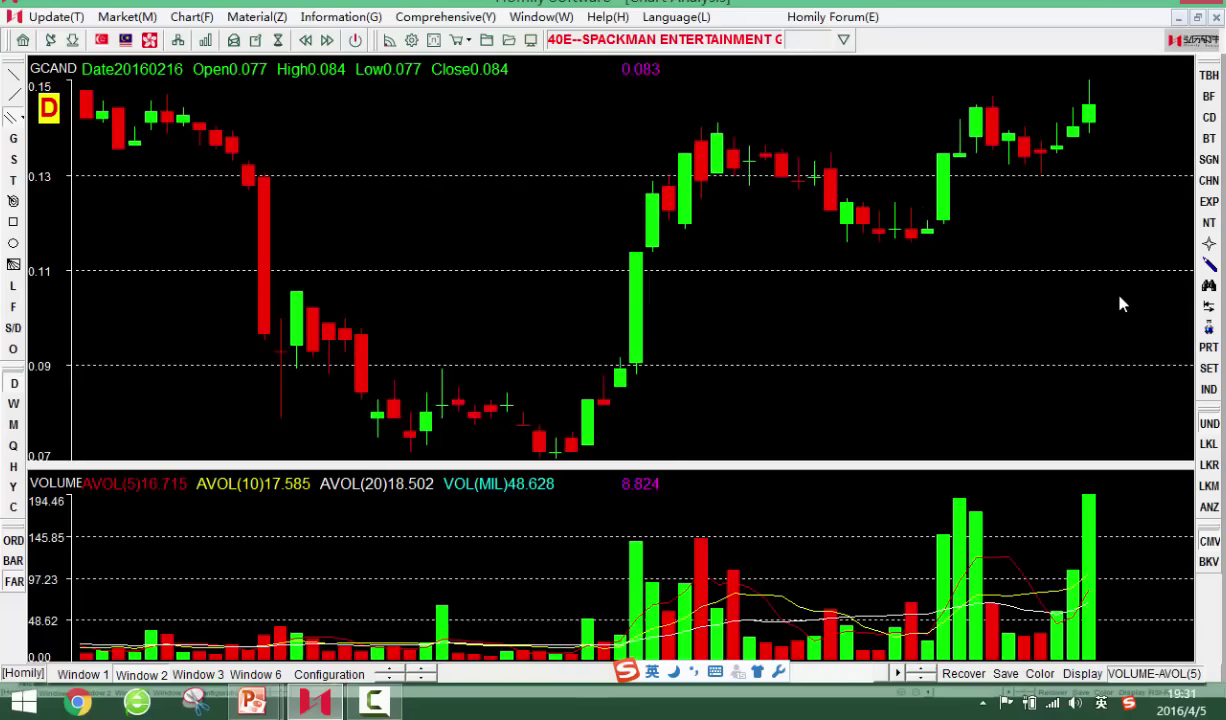
key("Right")
key("Right")
key("Right")
key("Right")
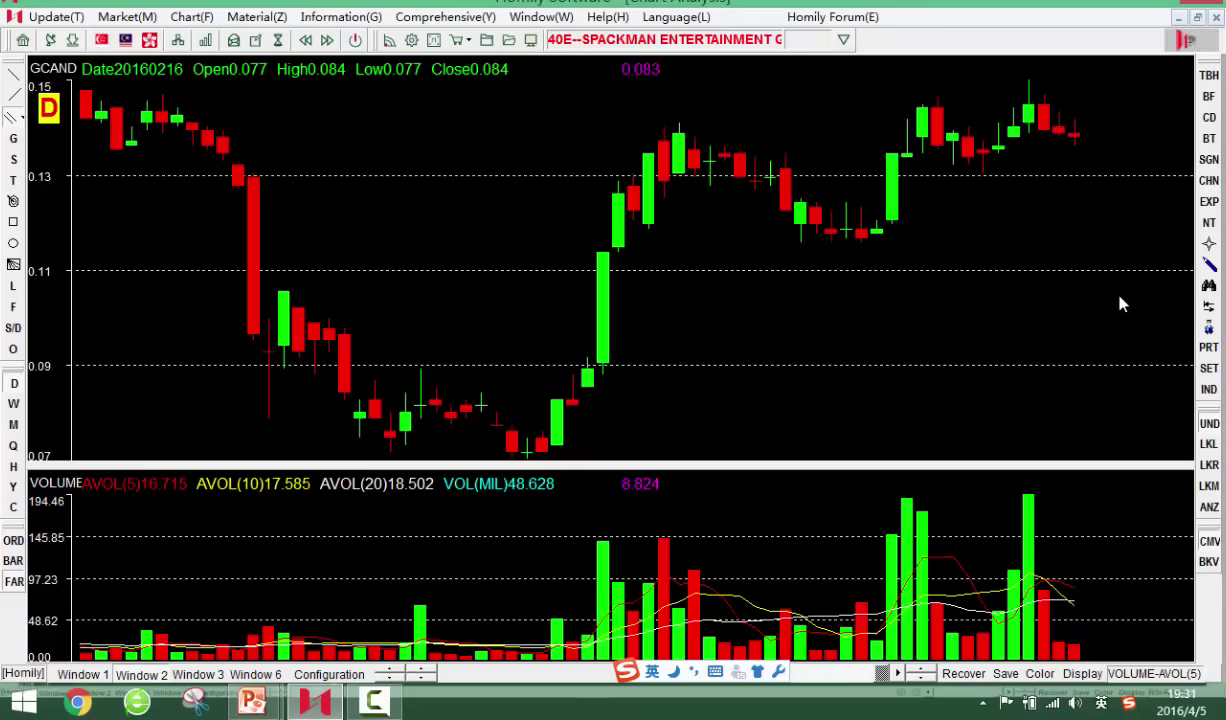
Inspect the Spackman Entertainment candles from 24 March back to 15 March 2016
left_click(1120, 304)
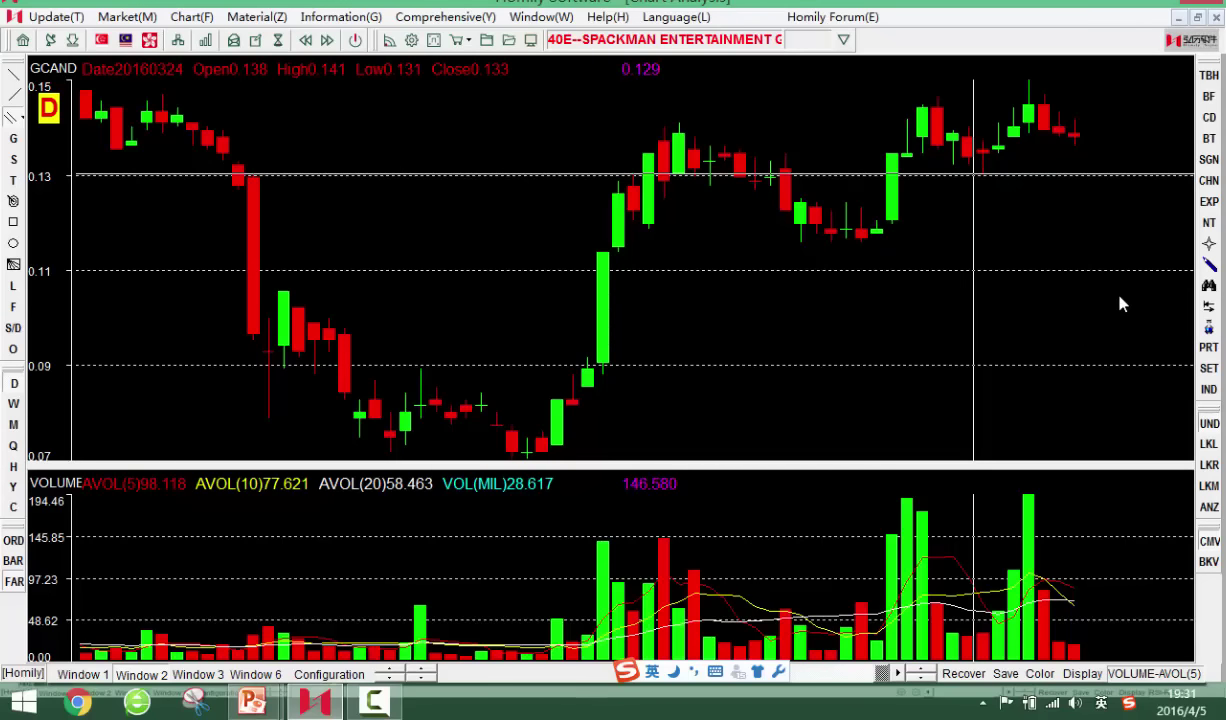
key("Left")
key("Left")
key("Left")
key("Left")
key("Left")
key("Left")
key("Left")
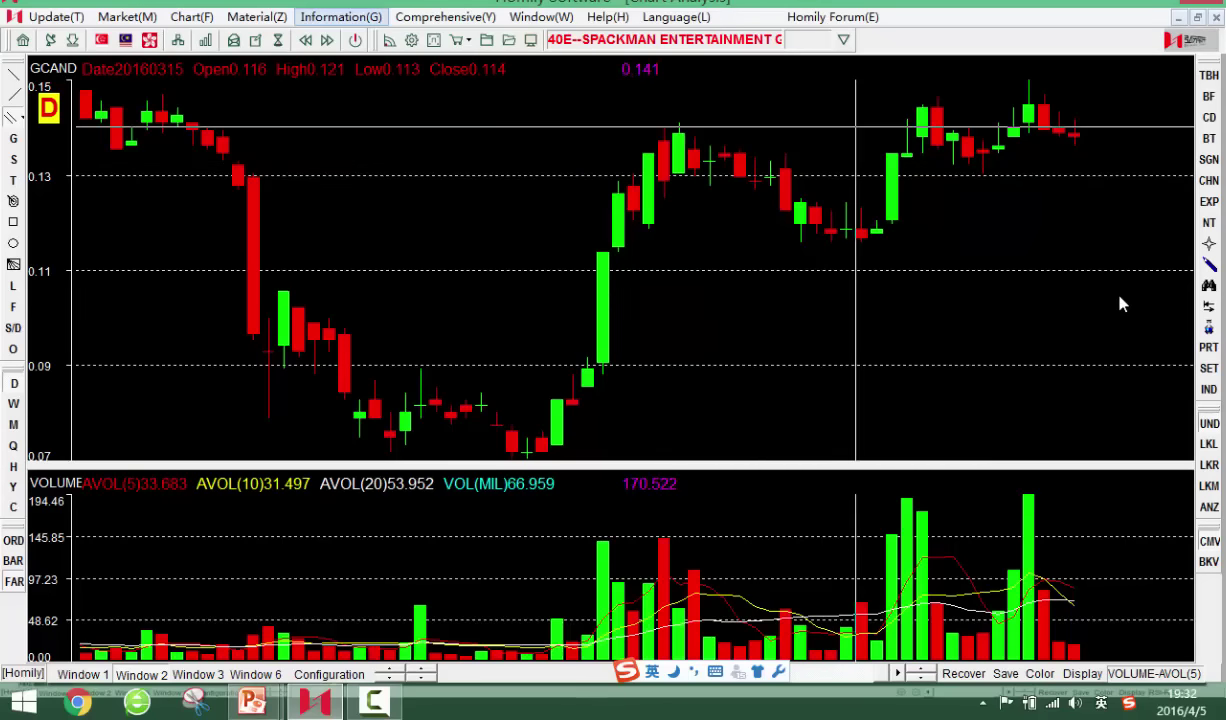
Return to the Singapore stock list and open the chart of LIONGOLD CORP LTD
key("Escape")
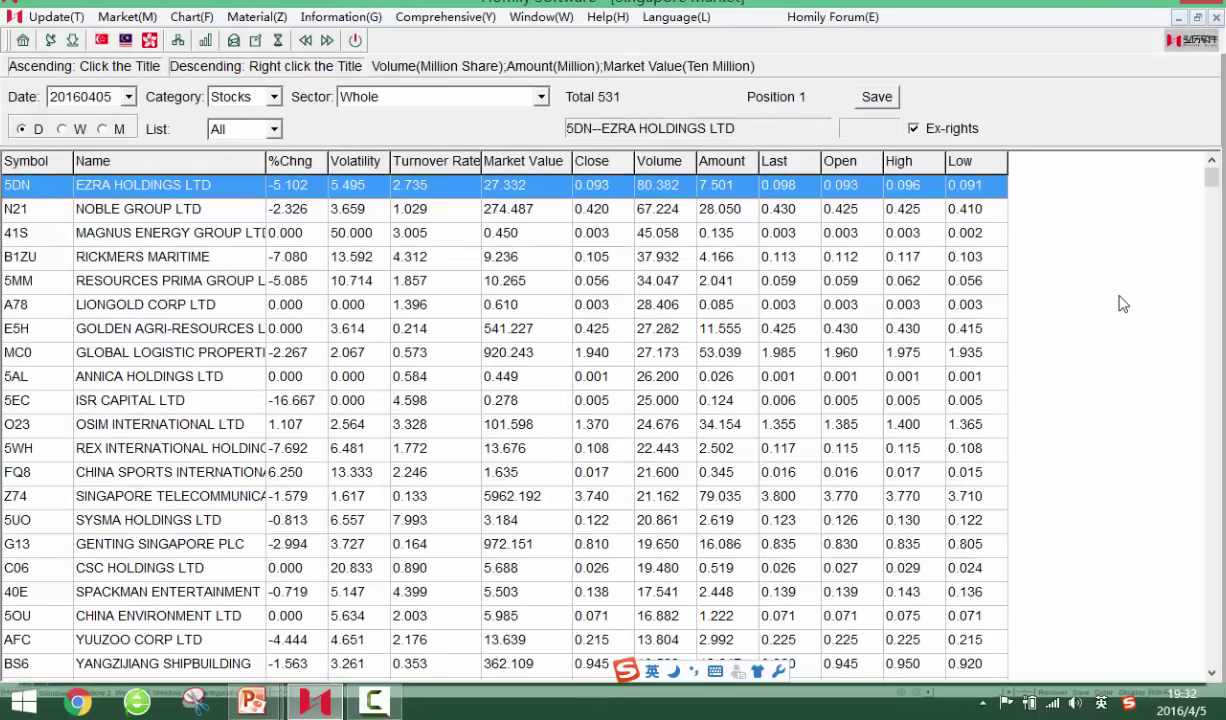
key("Down")
key("Down")
key("Down")
key("Down")
key("Down")
key("Return")
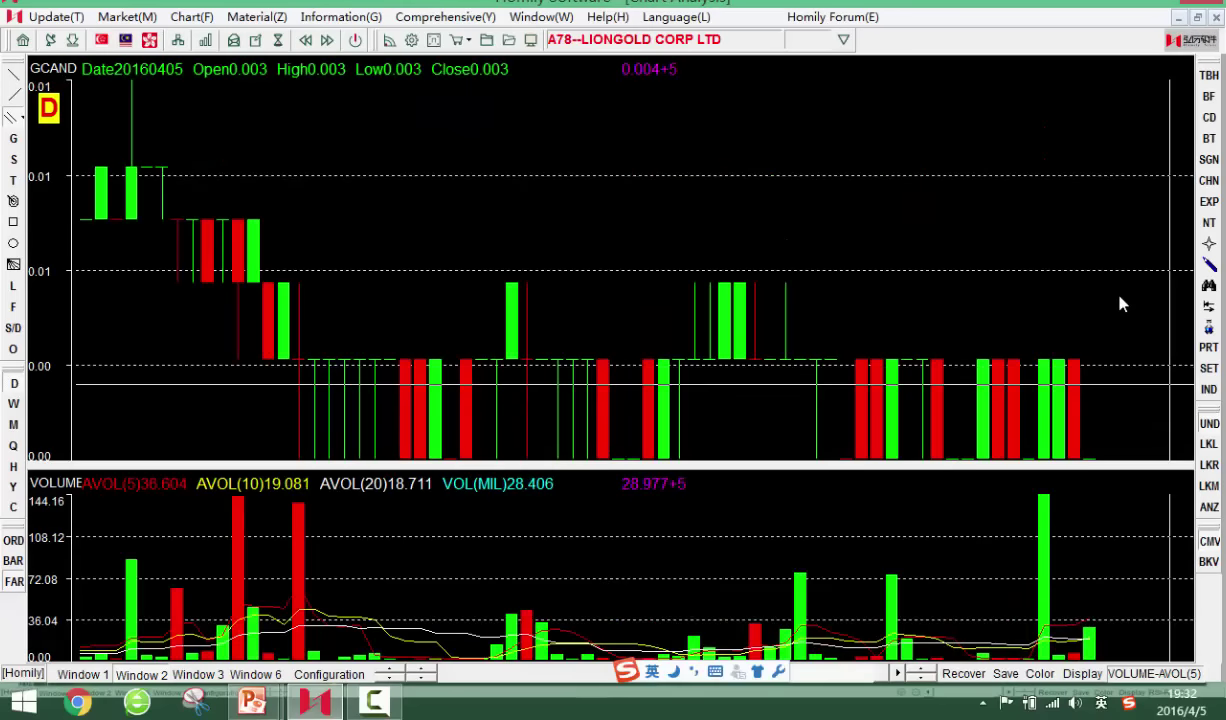
Show a longer period on the LionGold chart and inspect its candles back to 23 March 2016
left_click(1208, 389)
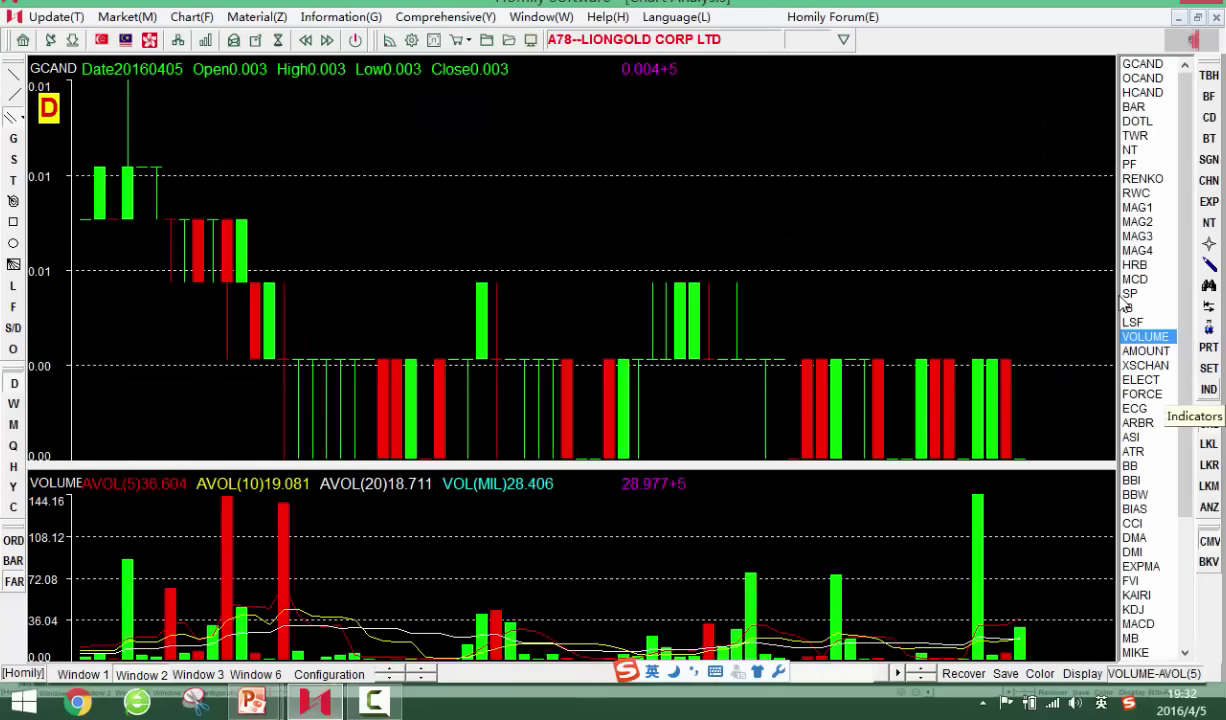
key("Escape")
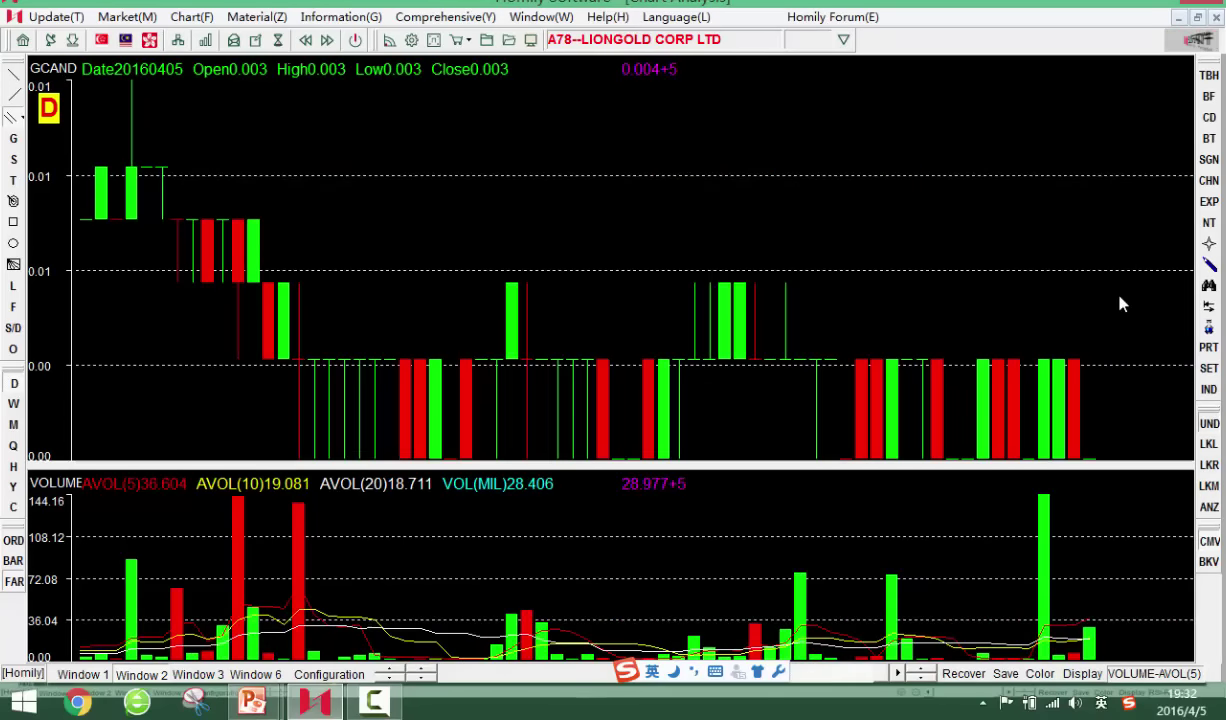
key("Down")
key("Up")
key("Down")
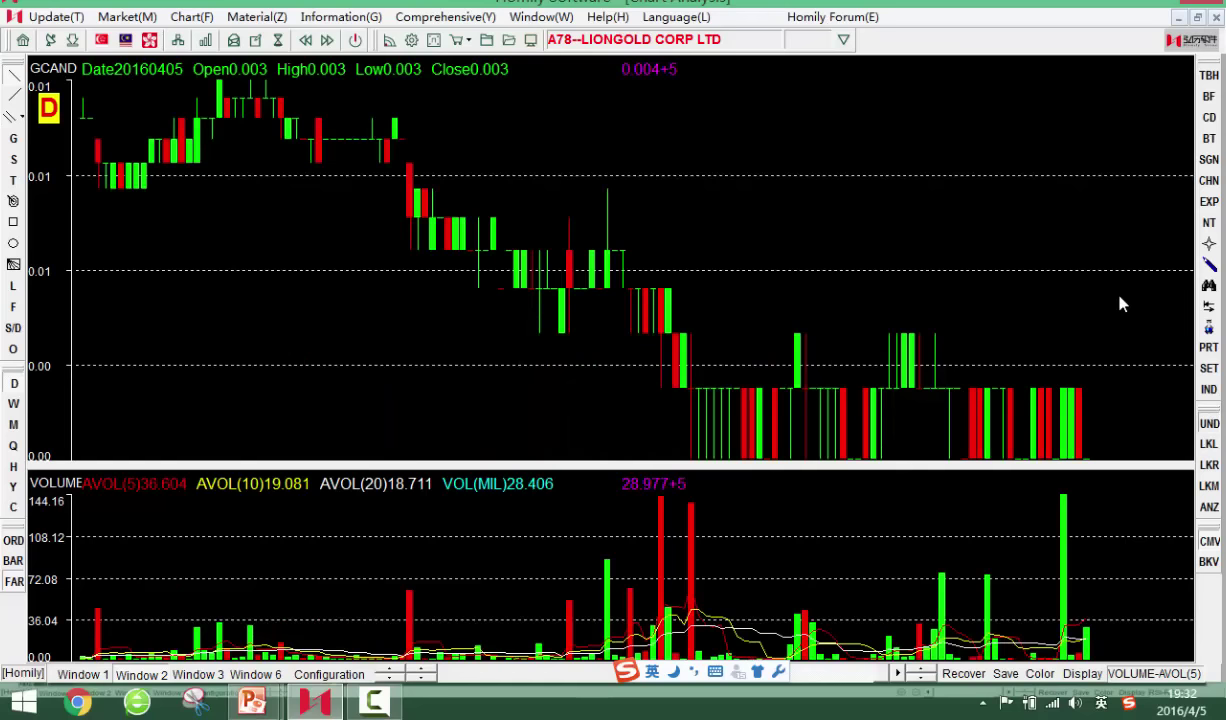
key("Left")
key("Left")
key("Left")
key("Left")
key("Left")
key("Left")
key("Left")
key("Left")
key("Left")
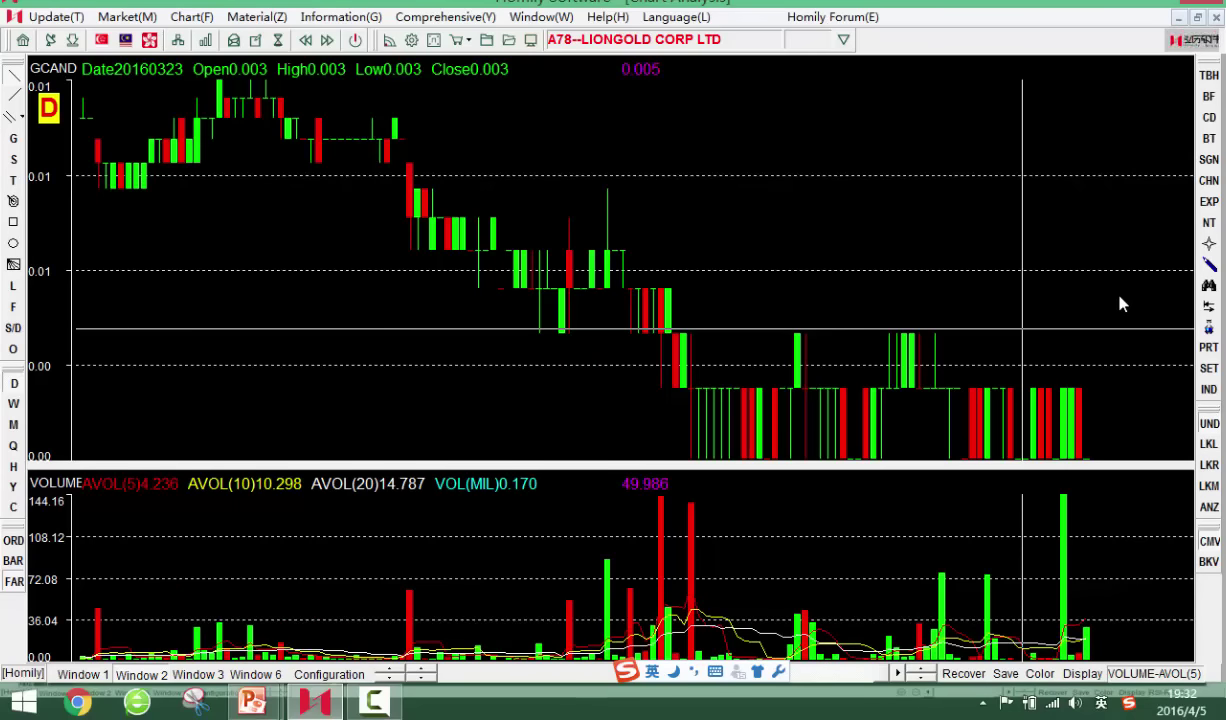
Browse the charts of the next listed stocks, past Global Logistic Properties, as far as Rex International Holding
key("Page_Down")
key("Page_Down")
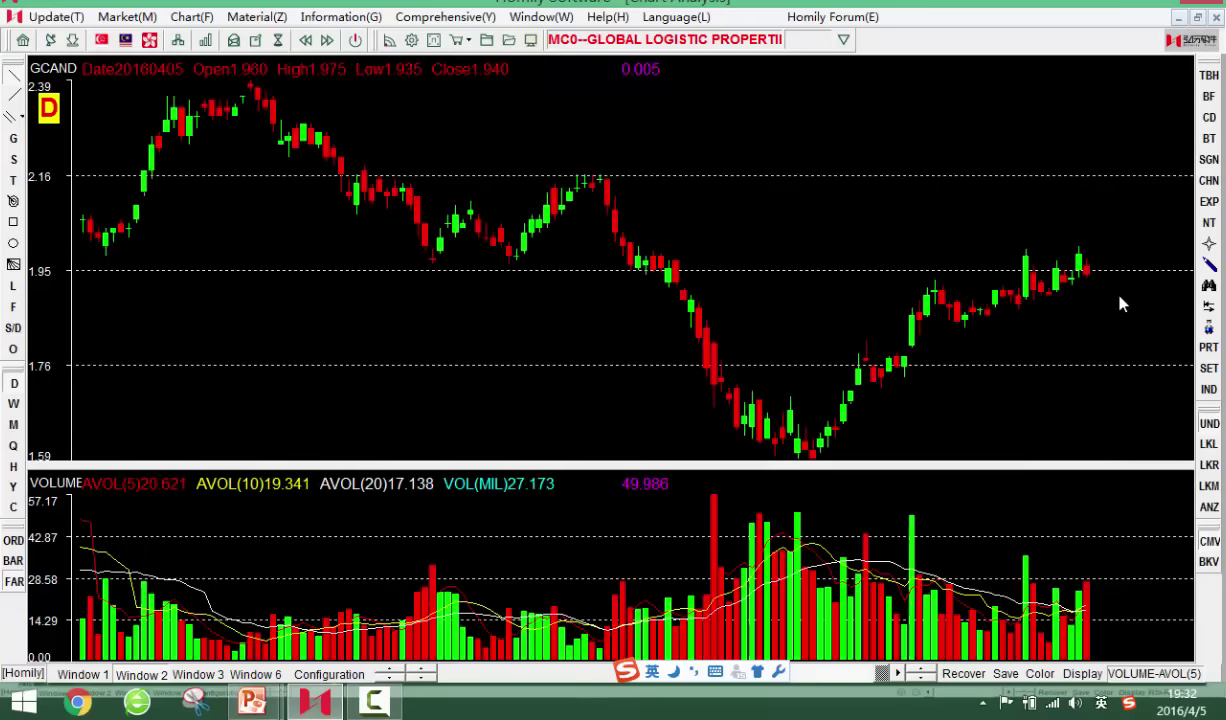
key("Page_Down")
key("Page_Down")
key("Page_Down")
key("Page_Down")
key("Page_Down")
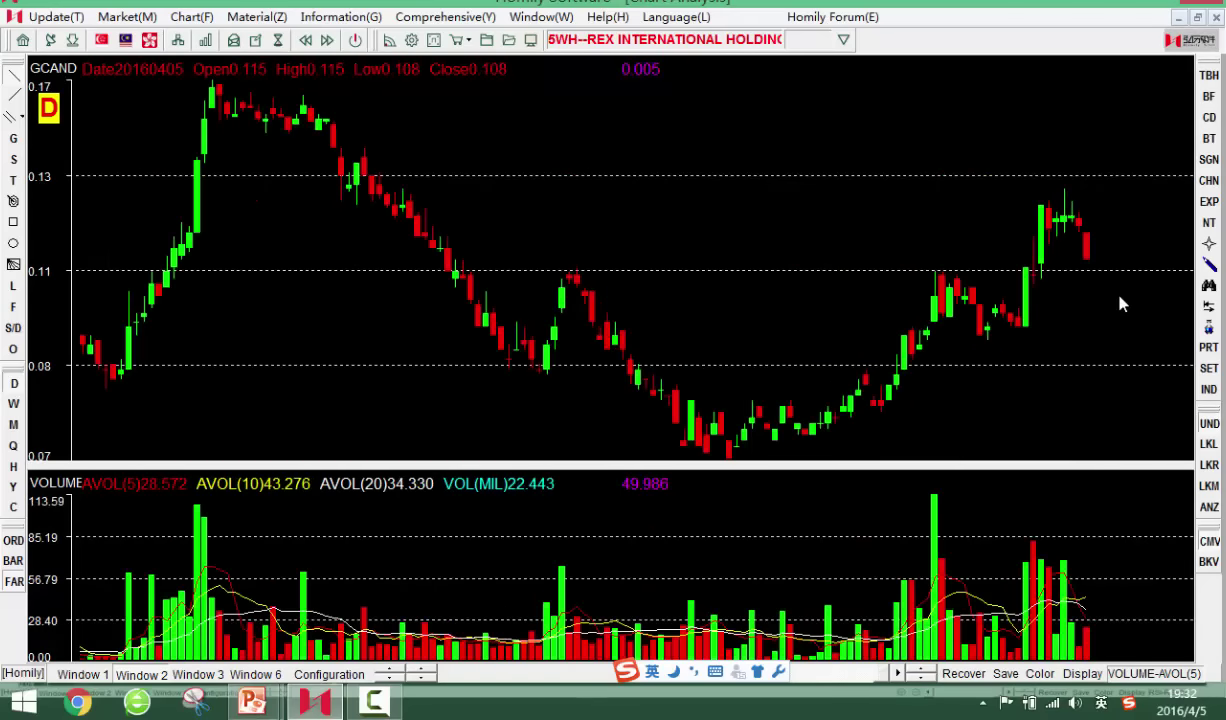
Compare the charts of Singapore Telecommunications and China Sports International, and go on to Genting Singapore PLC
key("Page_Down")
key("Page_Down")
key("Page_Up")
key("Page_Up")
key("Page_Up")
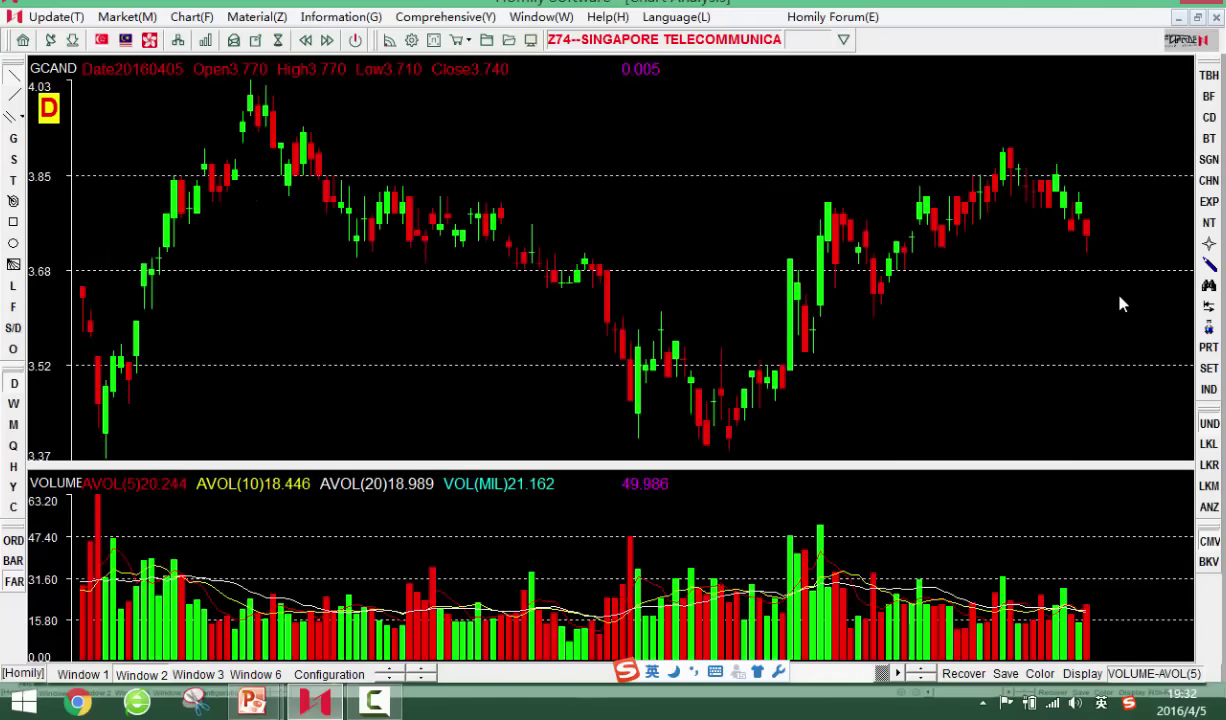
key("Page_Down")
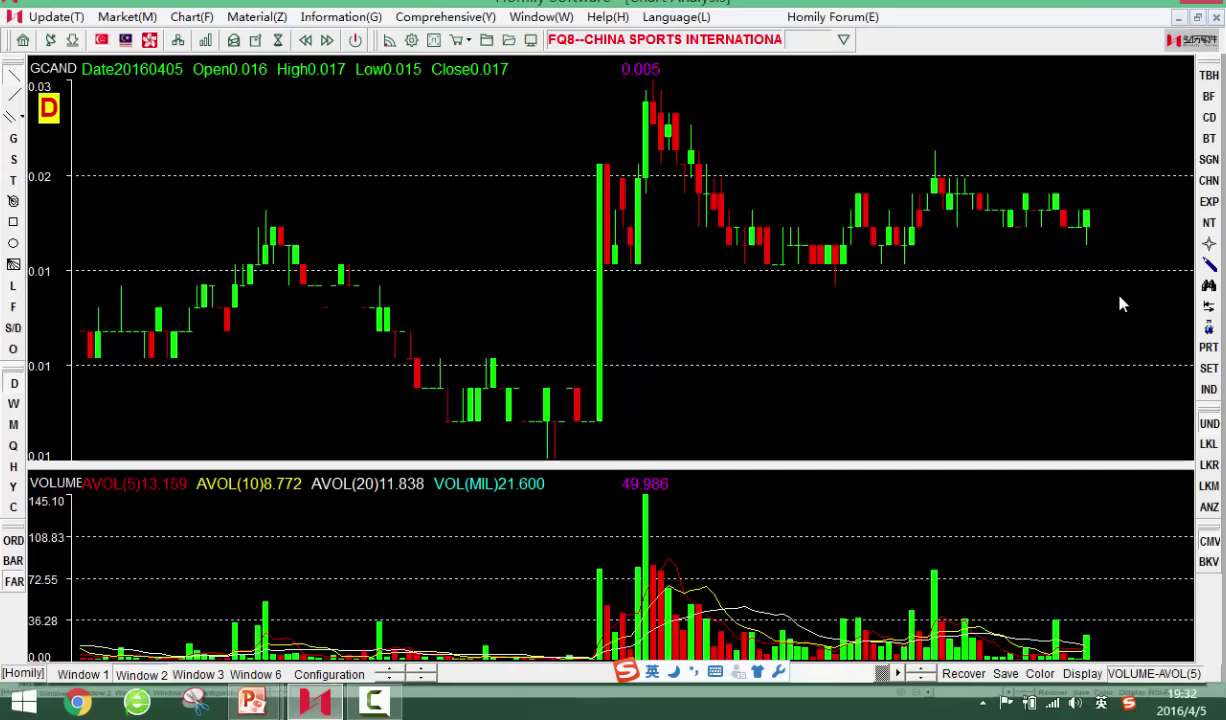
key("Page_Down")
key("Page_Down")
key("Page_Down")
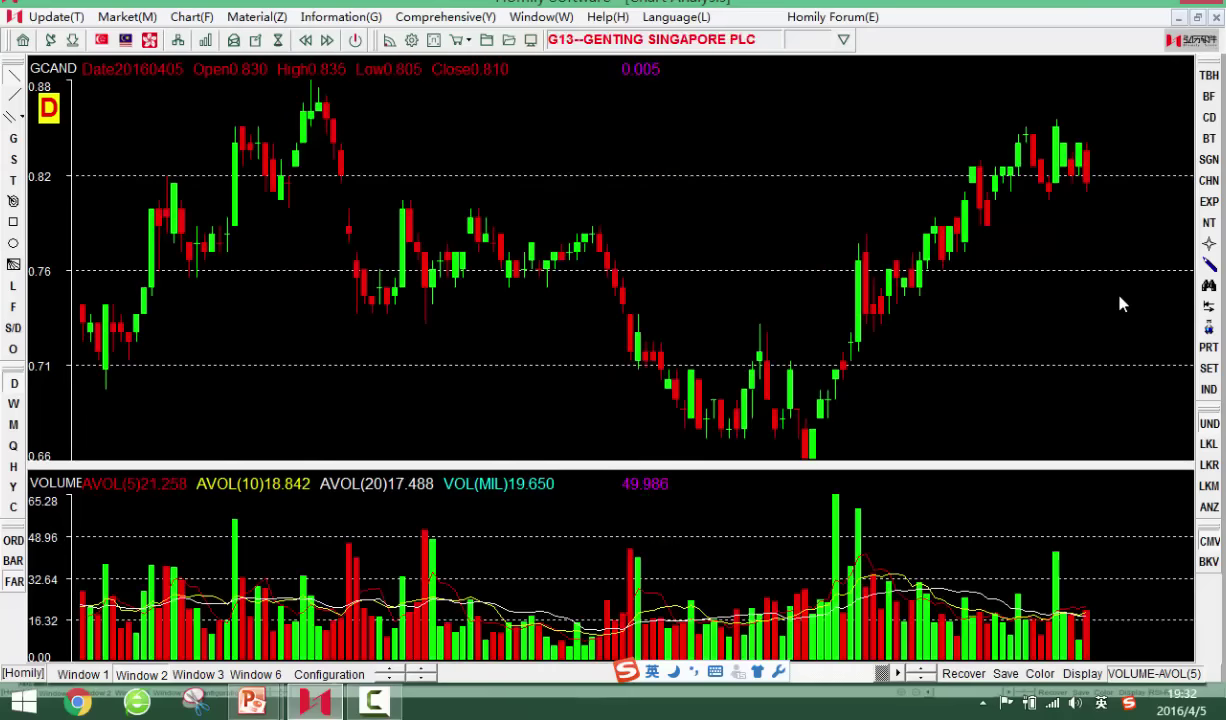
Browse on through the following stock charts, past China Environment Ltd, to IEV Holdings Ltd and examine its price and volume
key("Page_Down")
key("Page_Down")
key("Page_Down")
key("Page_Down")
key("Page_Down")
key("Page_Down")
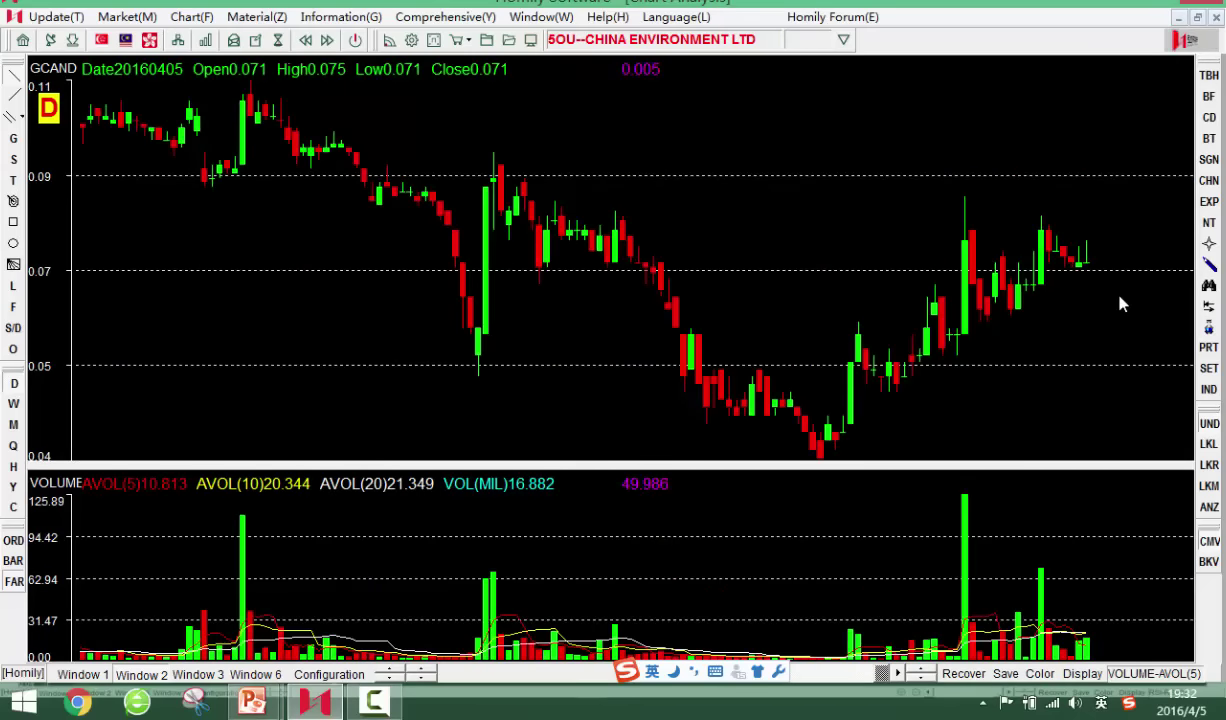
key("Page_Down")
key("Page_Down")
key("Page_Down")
key("Page_Down")
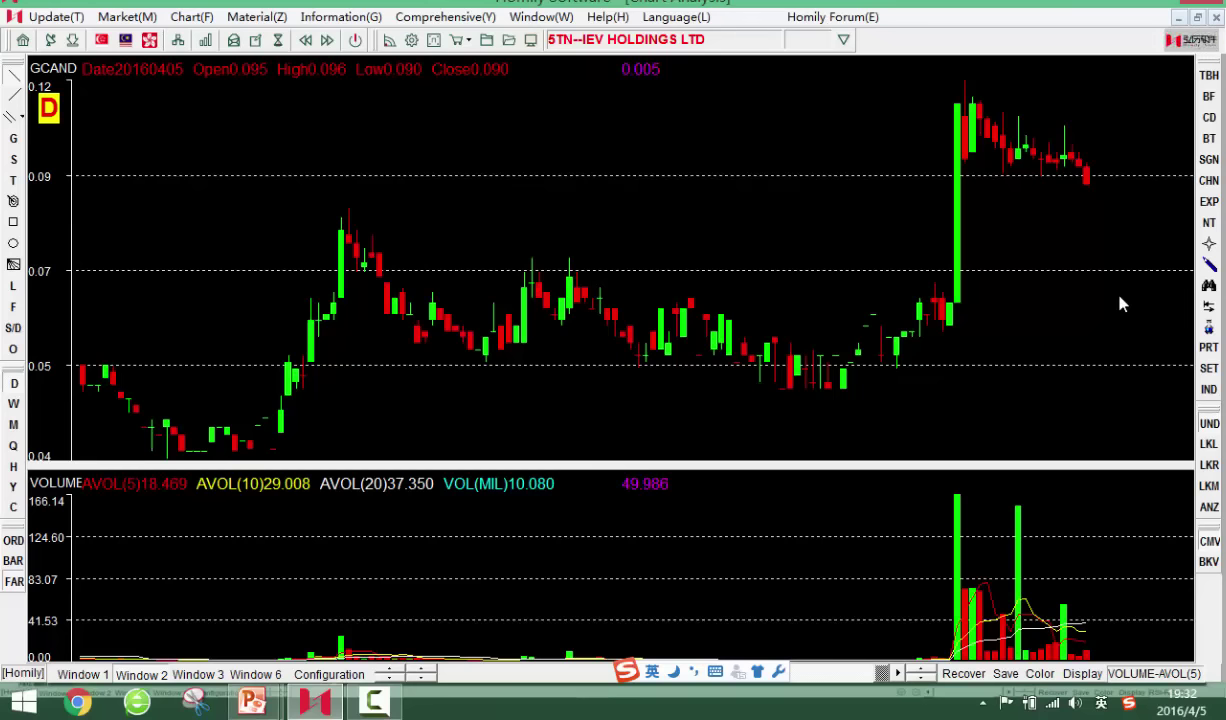
Show a much longer period on the IEV Holdings chart, then narrow the chart to the recent price and volume spike
key("Down")
key("Down")
key("Down")
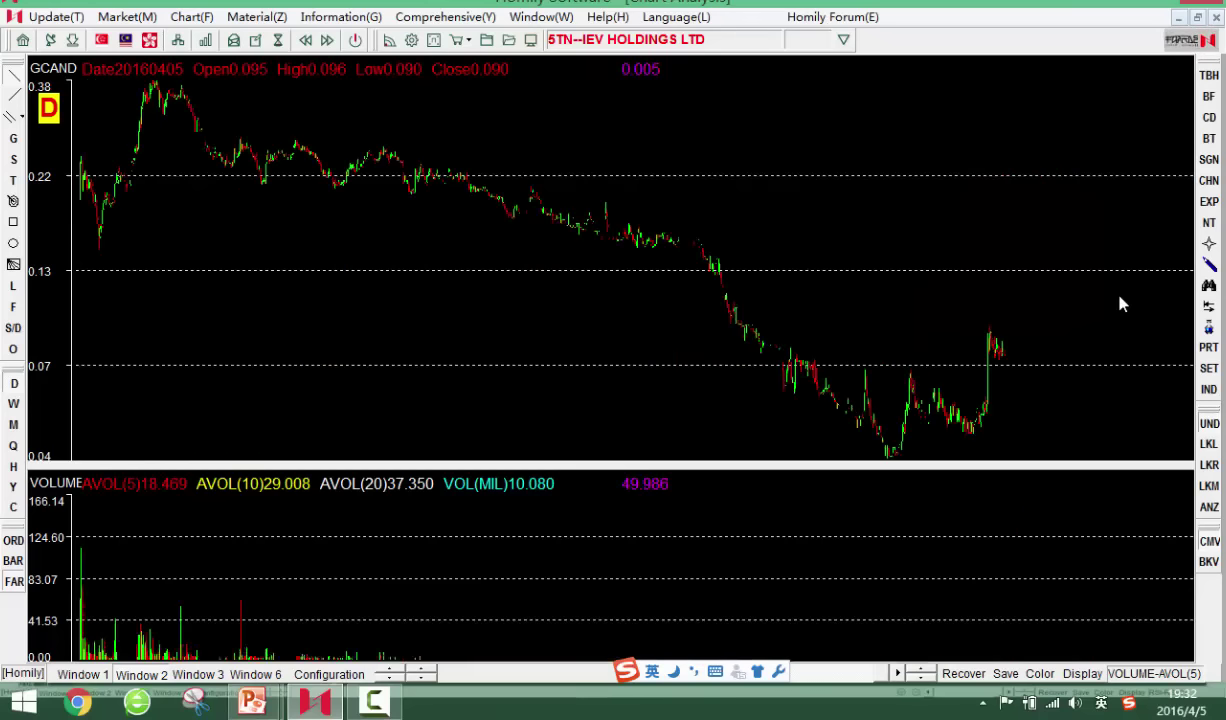
key("Left")
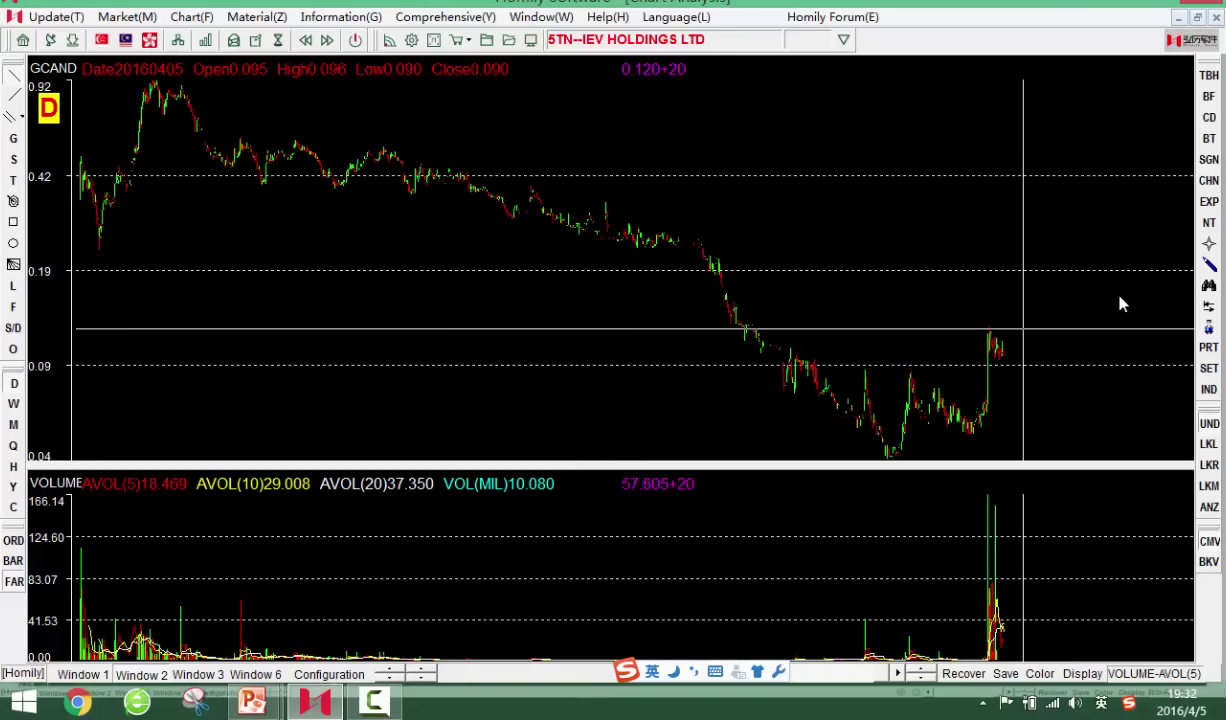
key("Up")
key("Up")
key("Up")
key("Up")
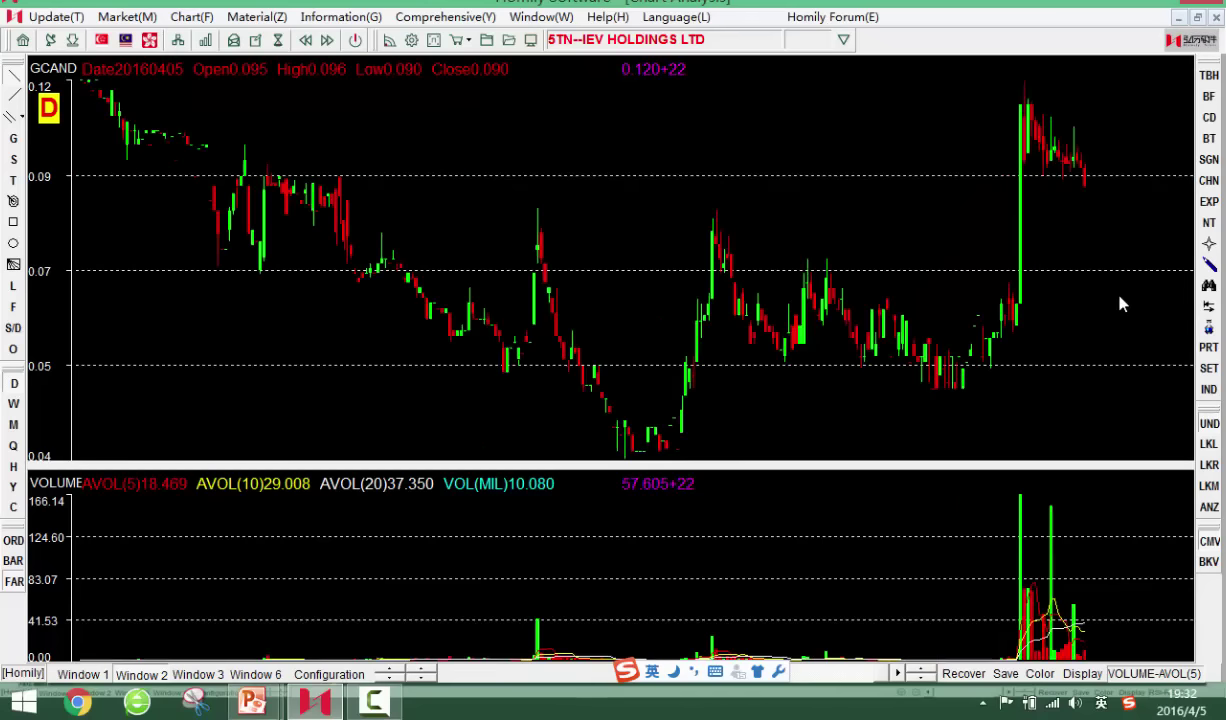
key("Up")
key("Up")
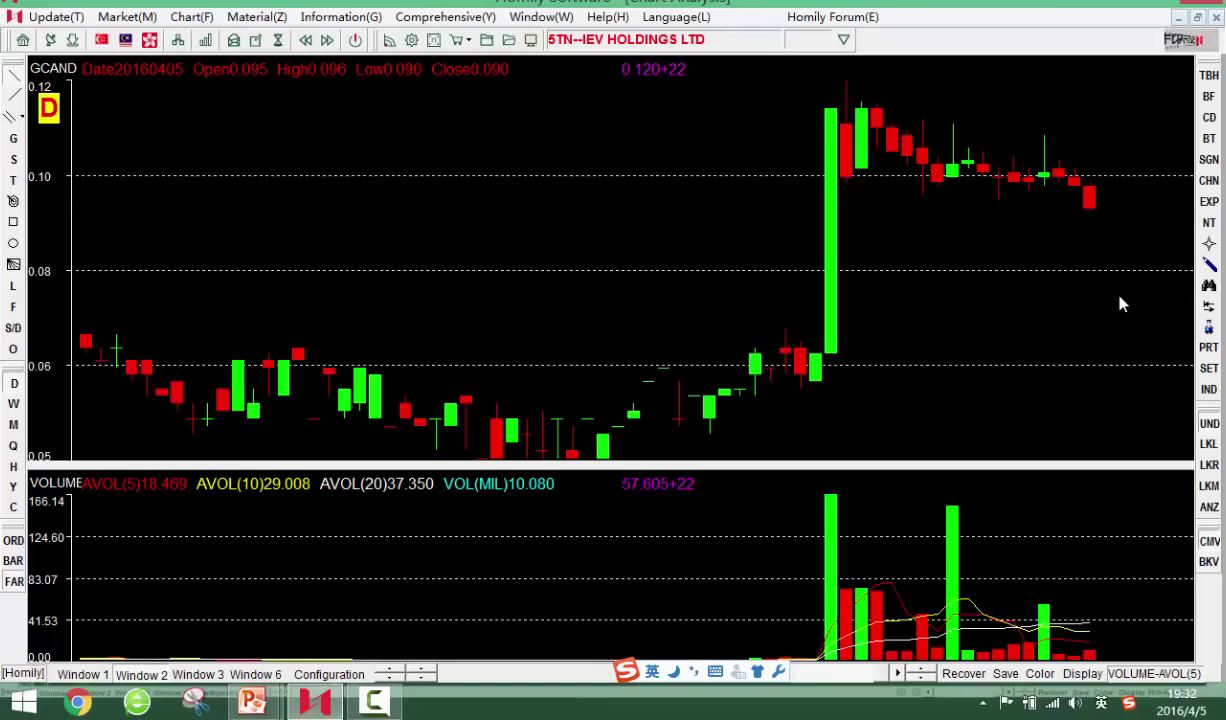
Inspect the IEV Holdings daily candles and volumes following the price spike, from around 23 March to 5 April 2016
key("Left")
key("Left")
key("Left")
key("Left")
key("Left")
key("Left")
key("Left")
key("Left")
key("Right")
key("Right")
key("Right")
key("Right")
key("Right")
key("Right")
key("Right")
key("Right")
key("Right")
key("Right")
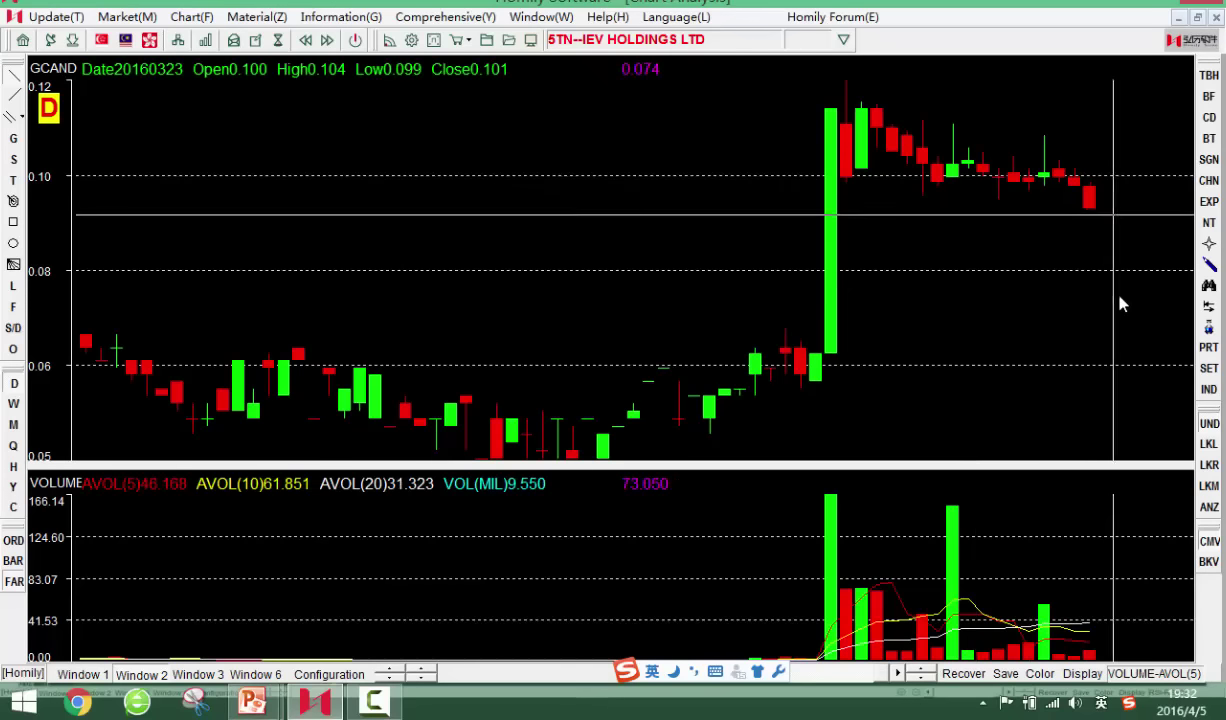
key("Left")
key("Left")
key("Left")
key("Left")
key("Left")
key("Left")
key("Left")
key("Left")
key("Left")
key("Left")
key("Left")
key("Left")
key("Right")
key("Right")
key("Right")
key("Right")
key("Right")
key("Right")
key("Right")
key("Right")
key("Right")
key("Right")
key("Right")
key("Right")
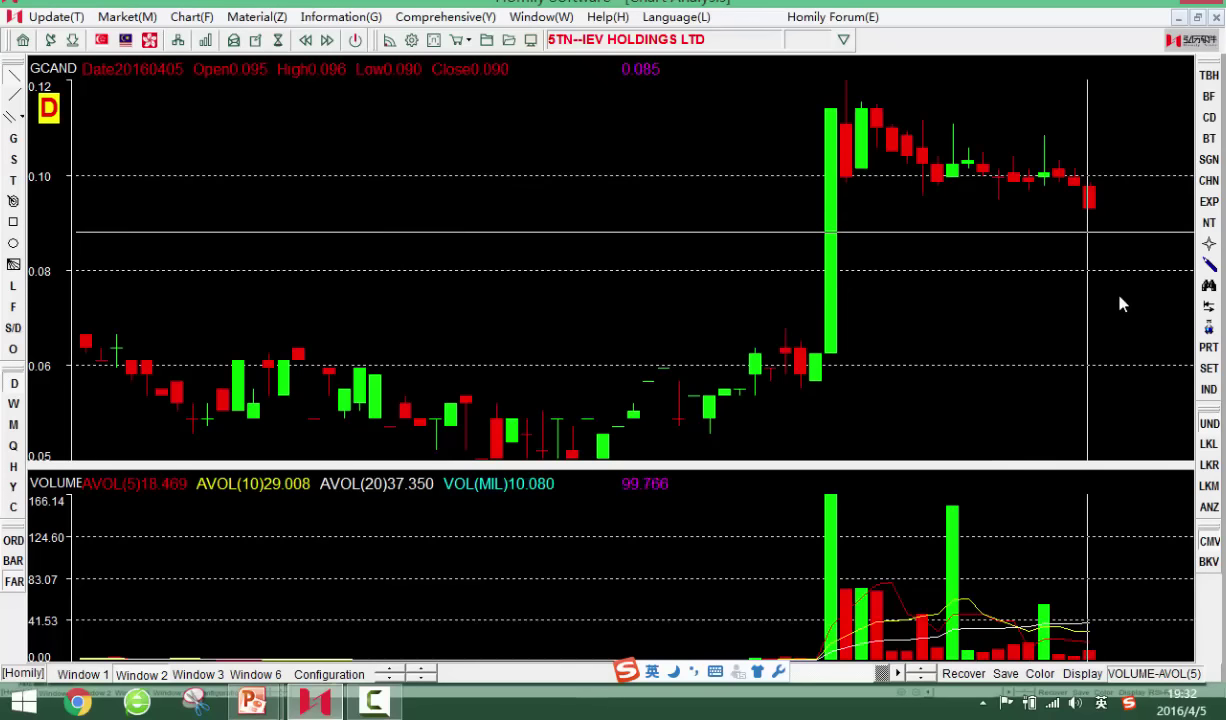
key("Right")
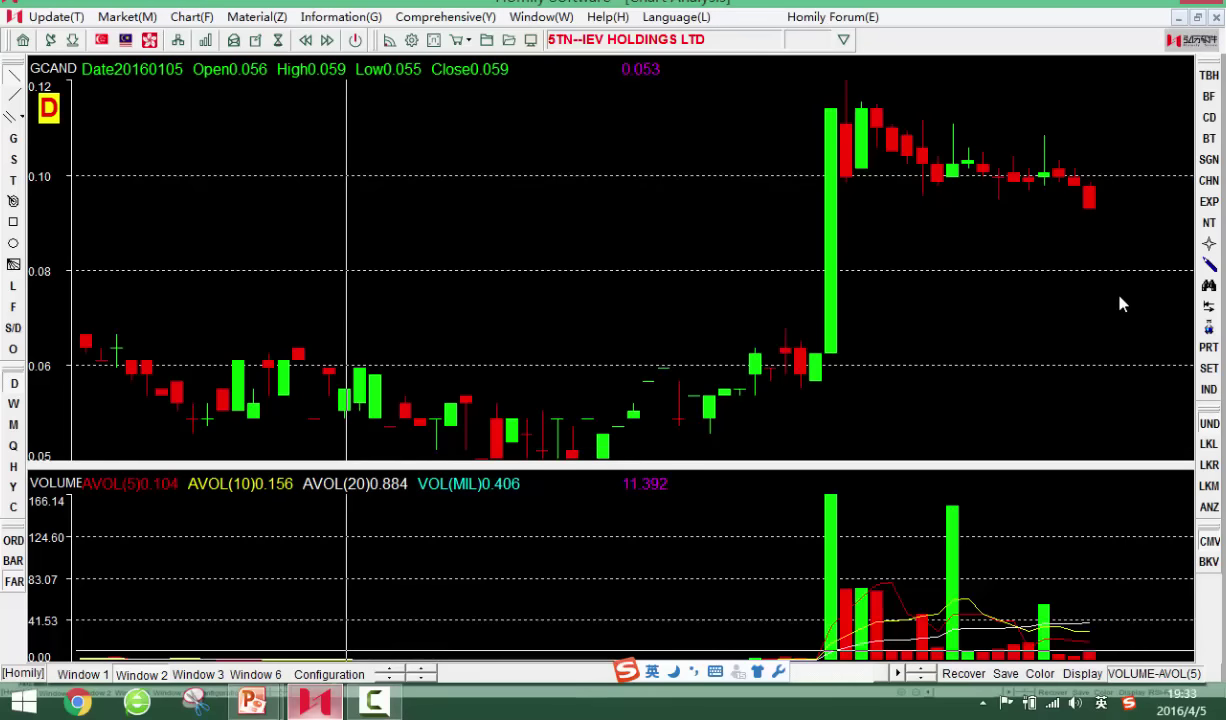
Go on to the Nam Cheong Limited chart and show a longer period reaching back to March 2015
key("Page_Down")
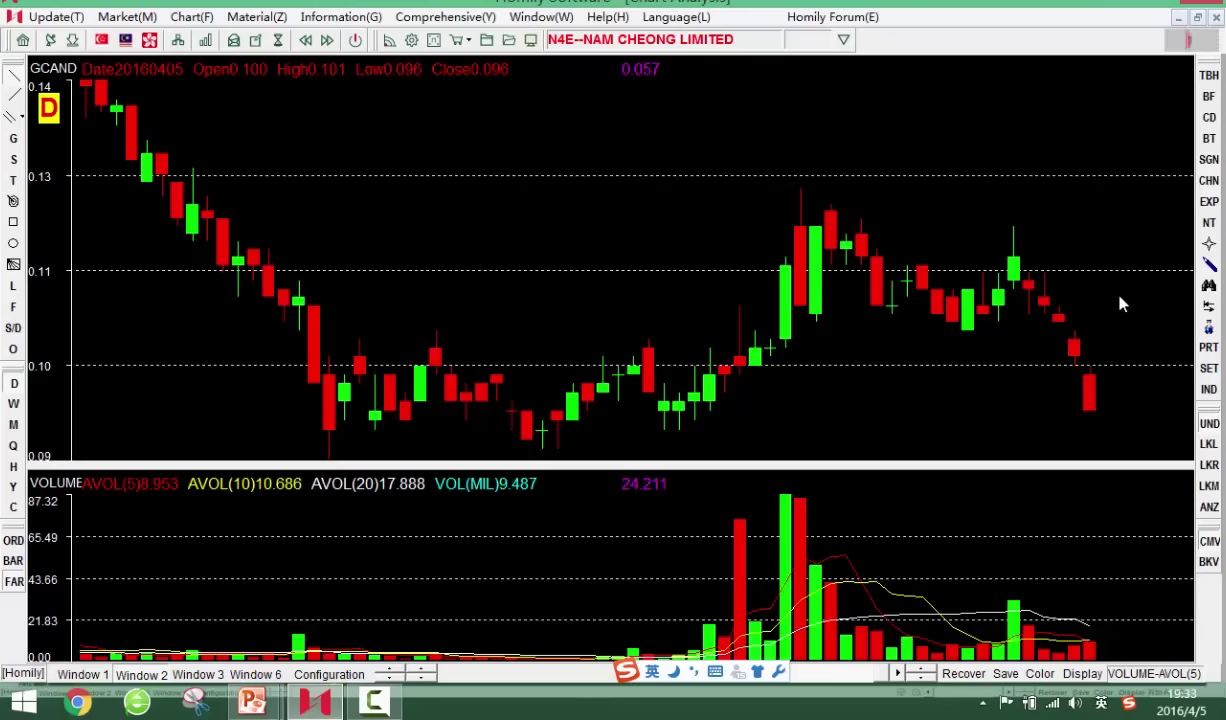
key("Down")
key("Down")
key("Up")
key("Down")
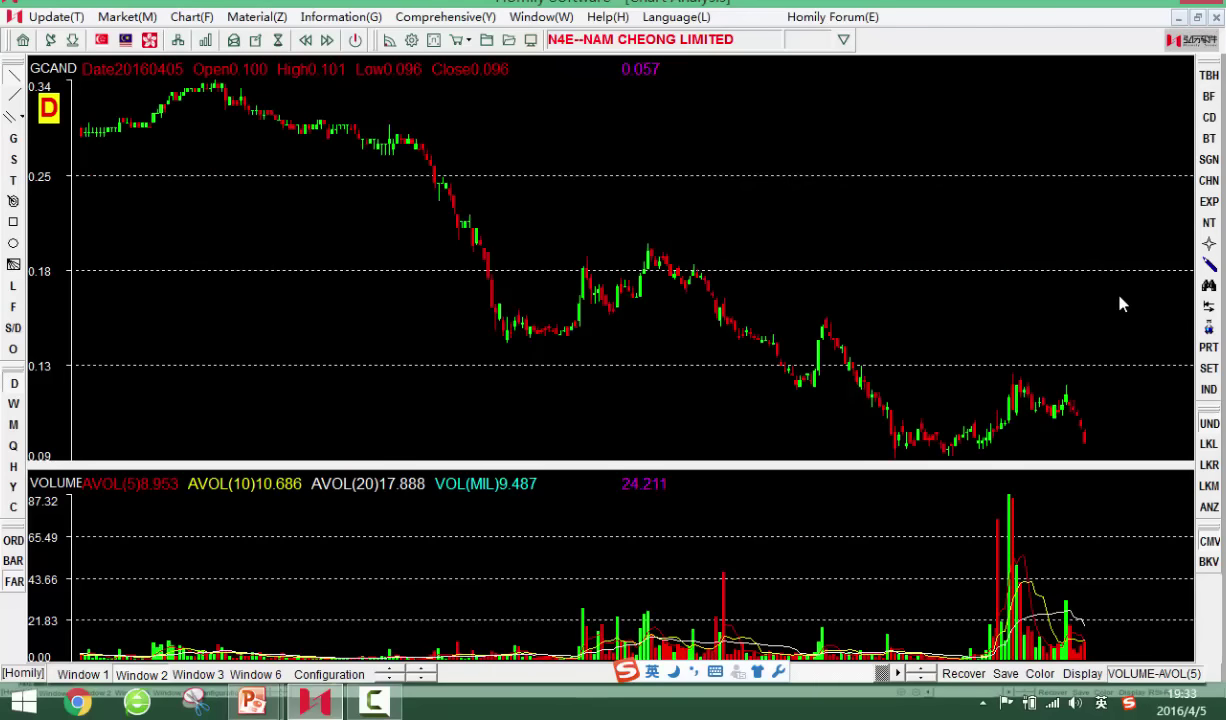
key("Left")
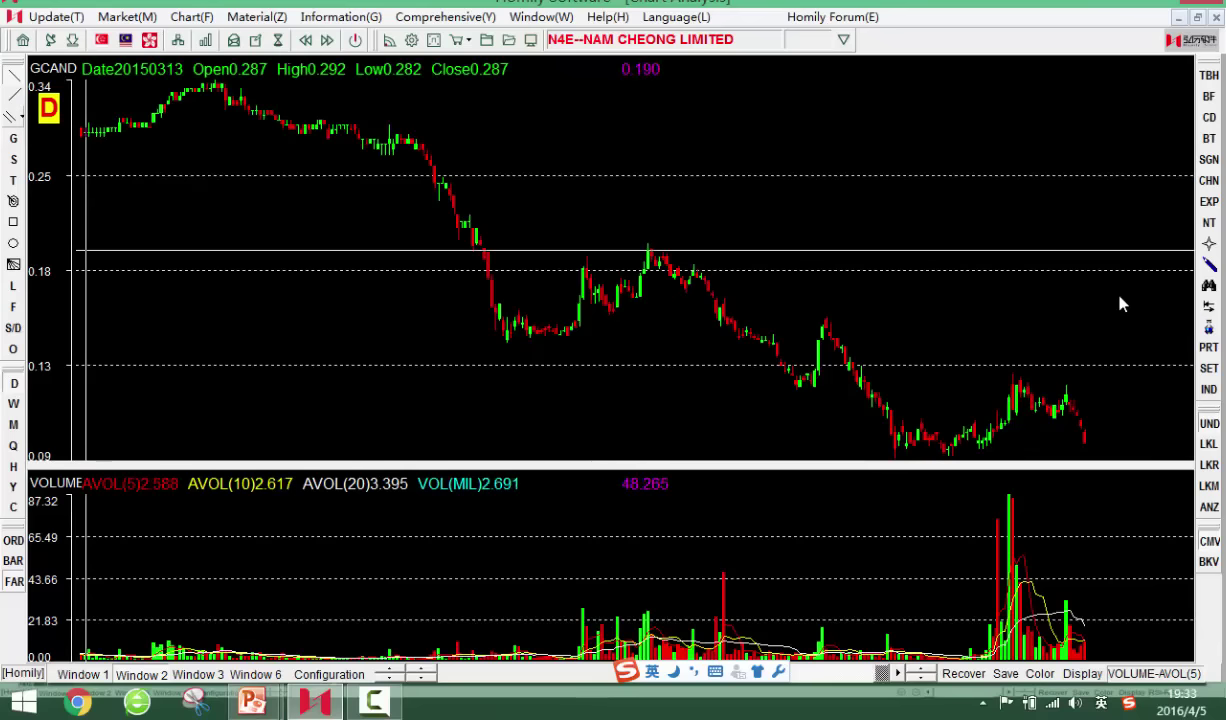
Draw a descending trend line on the Nam Cheong chart along the price peaks, through the 20 October 2015 high and the following highs
left_click(13, 116)
left_click(80, 113)
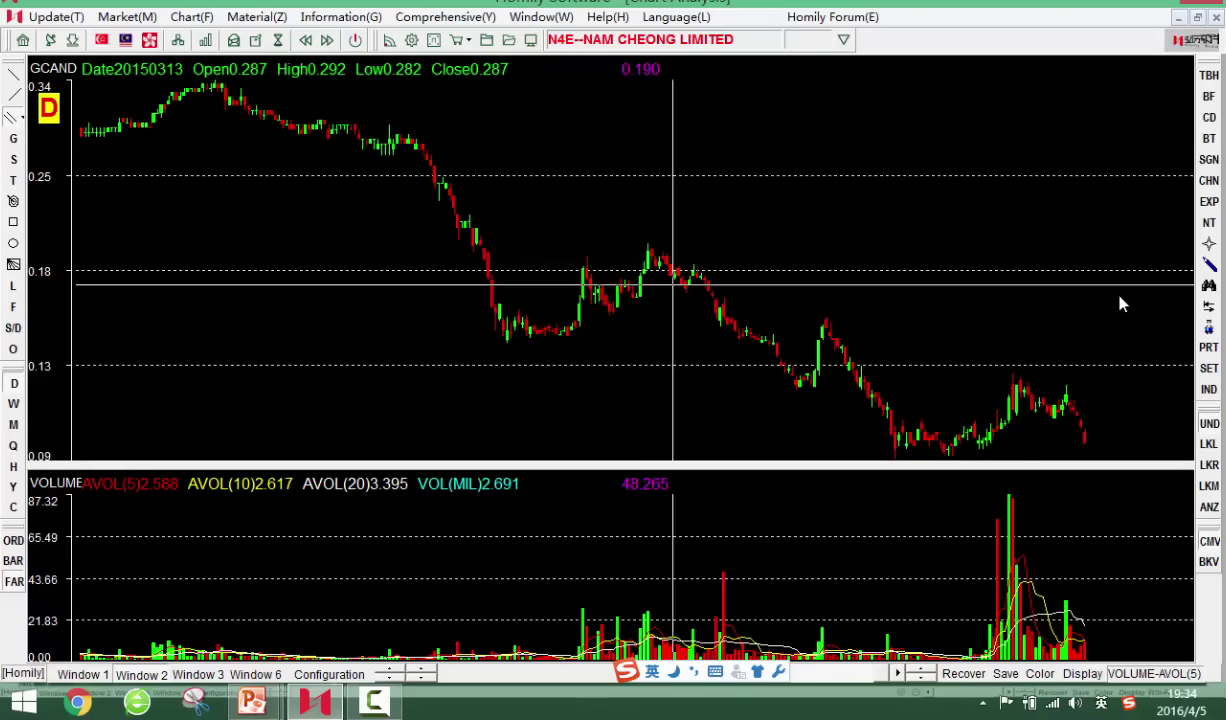
key("Left")
key("Left")
key("Left")
key("Left")
key("Left")
key("Left")
key("Left")
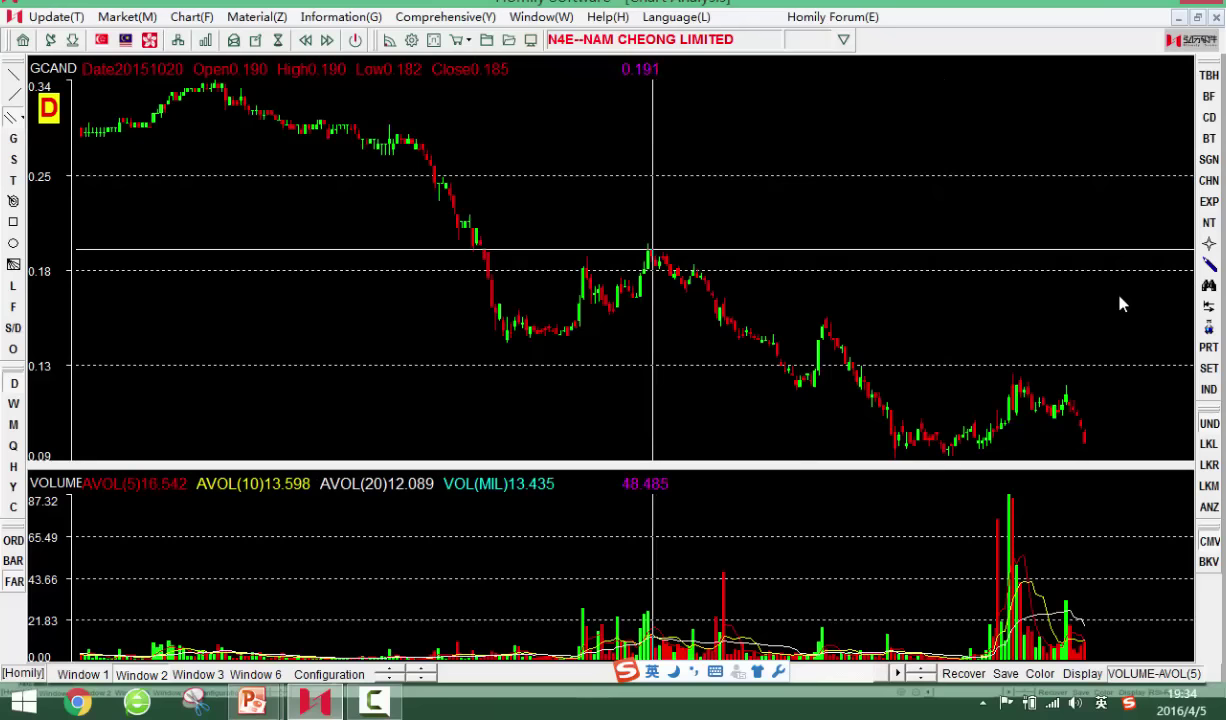
key("Left")
key("Left")
key("Left")
key("Left")
key("Left")
key("Left")
key("Left")
key("Left")
key("Right")
key("Right")
key("Right")
key("Right")
key("Right")
key("Right")
key("Right")
key("Right")
key("Right")
key("Right")
key("Right")
key("Right")
key("Right")
key("Right")
key("Right")
key("Left")
key("Left")
key("Left")
key("Left")
key("Left")
key("Left")
key("Left")
key("Left")
key("Left")
key("Left")
key("Left")
key("Left")
key("Left")
key("Left")
key("Right")
key("Right")
key("Right")
key("Right")
key("Right")
key("Right")
key("Right")
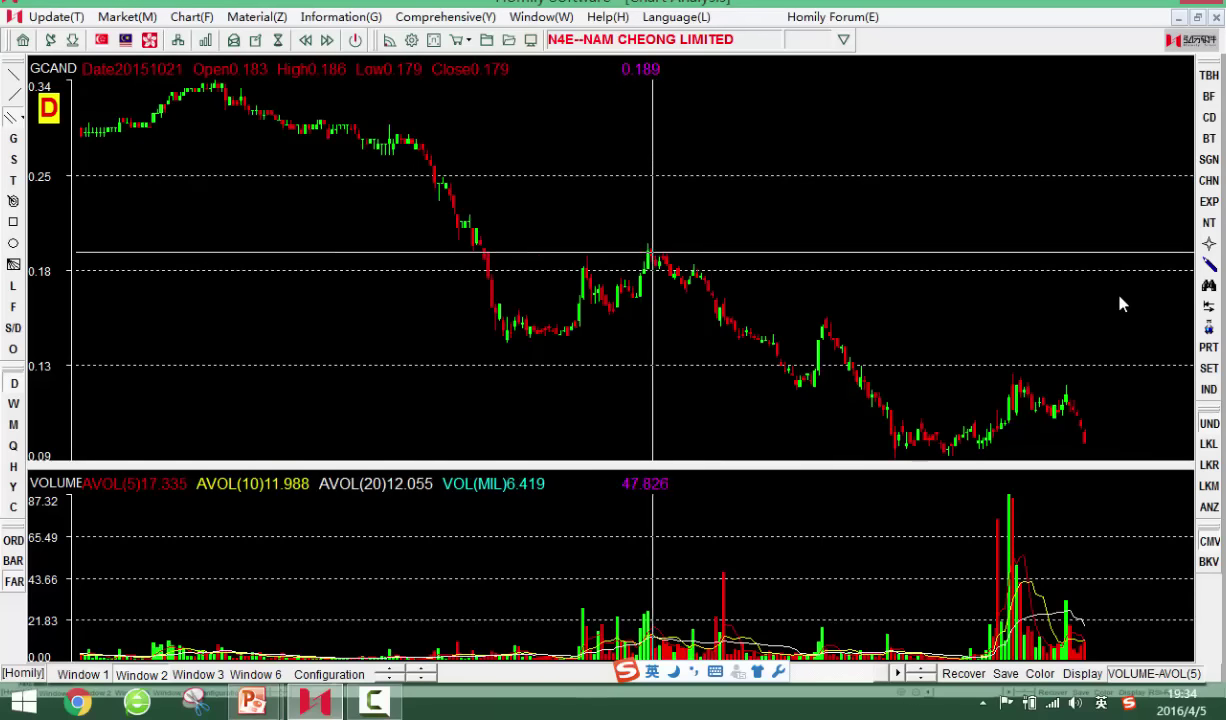
key("Left")
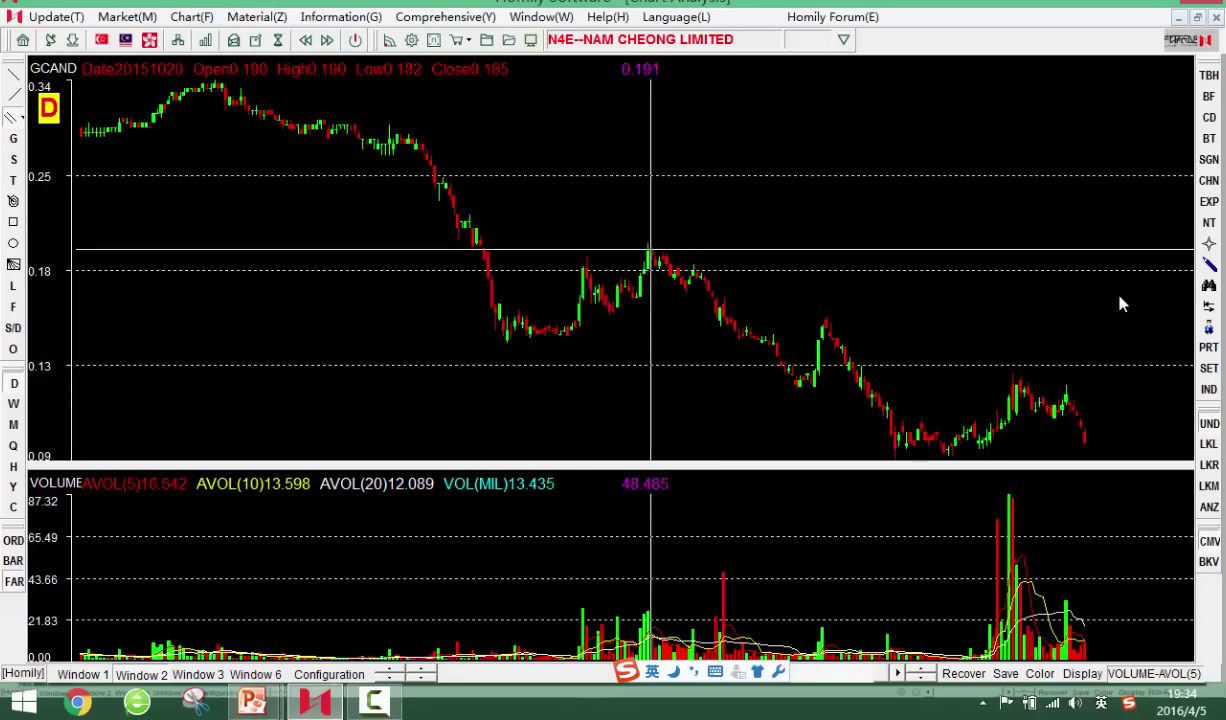
key("Right")
key("Right")
key("Right")
key("Right")
key("Right")
key("Right")
key("Right")
key("Right")
key("Right")
key("Right")
key("Right")
key("Right")
key("Right")
key("Right")
key("Right")
key("Right")
key("Right")
key("Right")
key("Right")
key("Right")
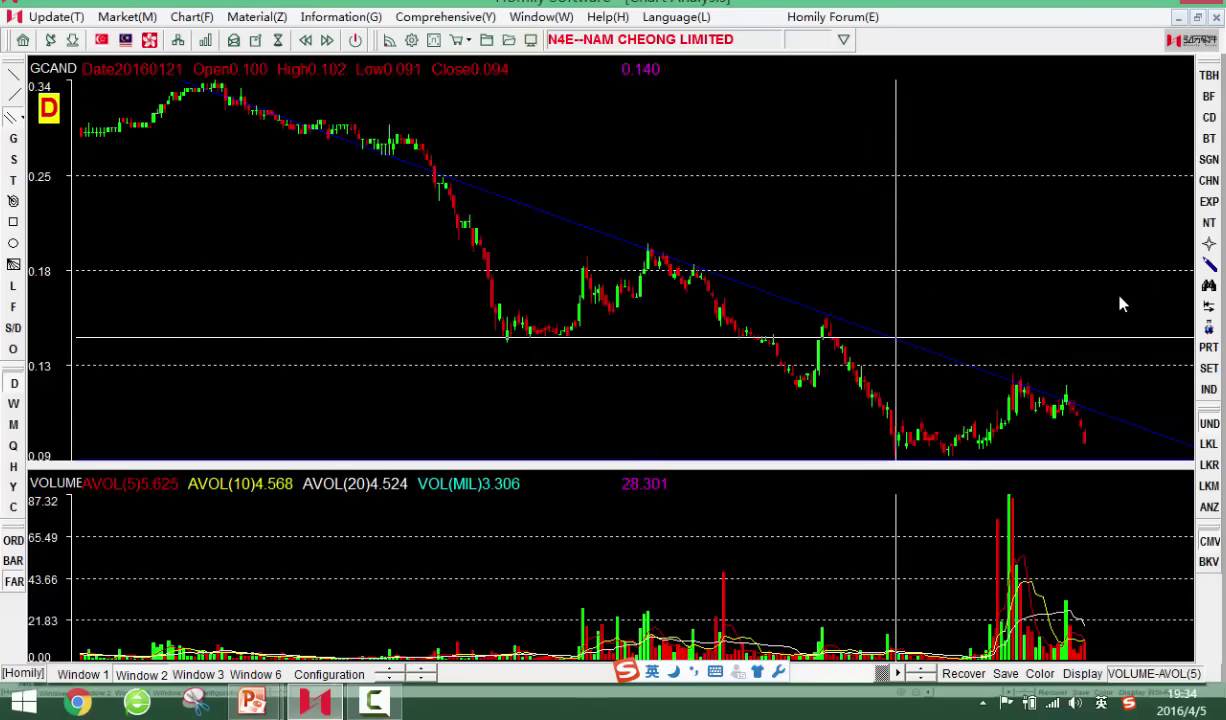
left_click(895, 337)
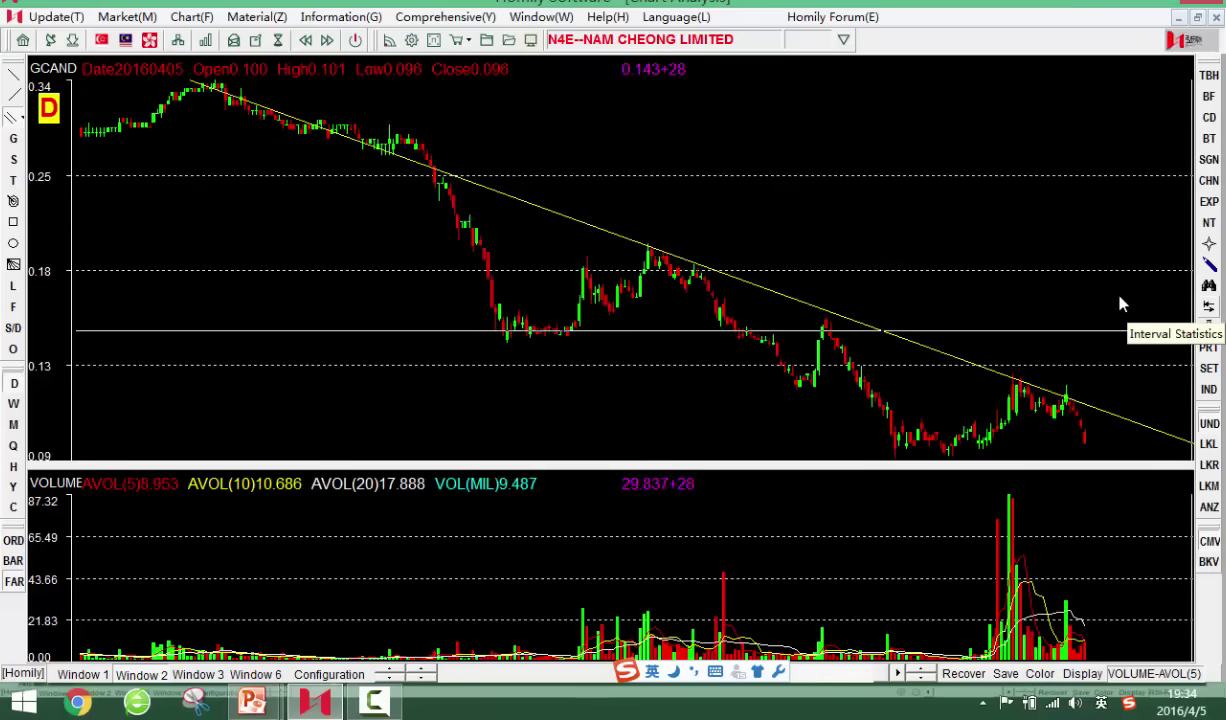
Roll the Nam Cheong chart back to 30 March 2016 and forward again, examining how the latest candles meet the descending trend line
key("Up")
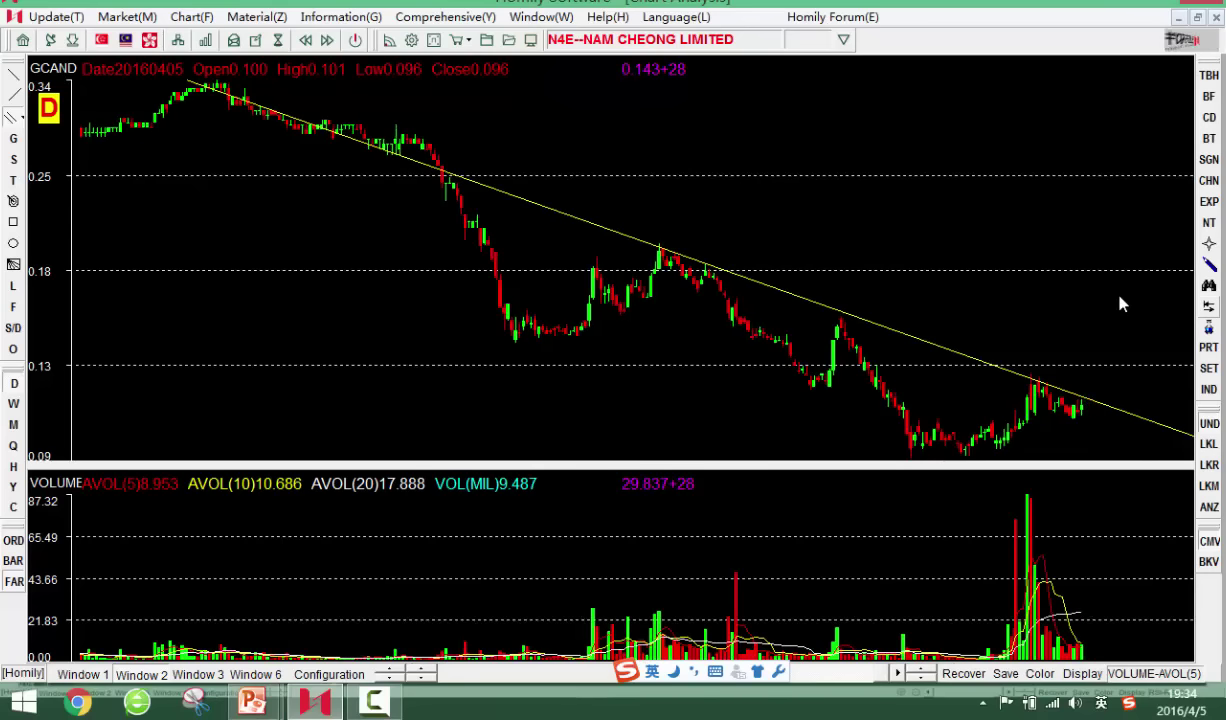
key("Up")
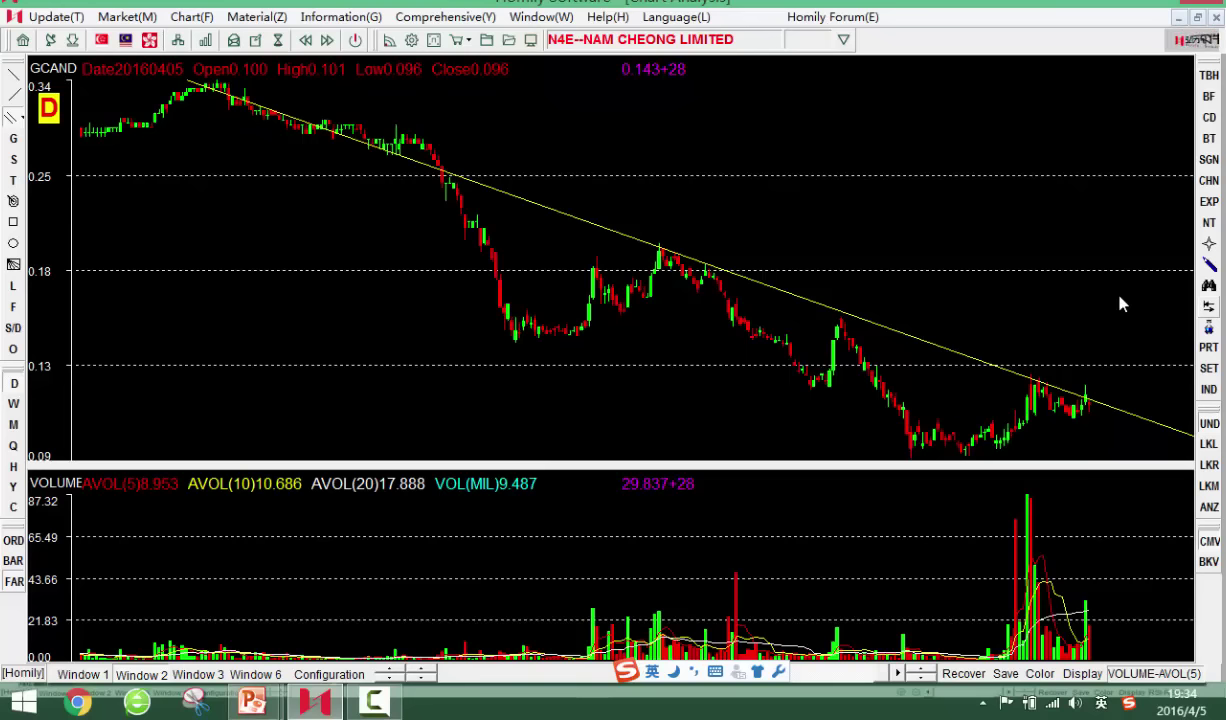
key("Left")
key("Left")
key("Left")
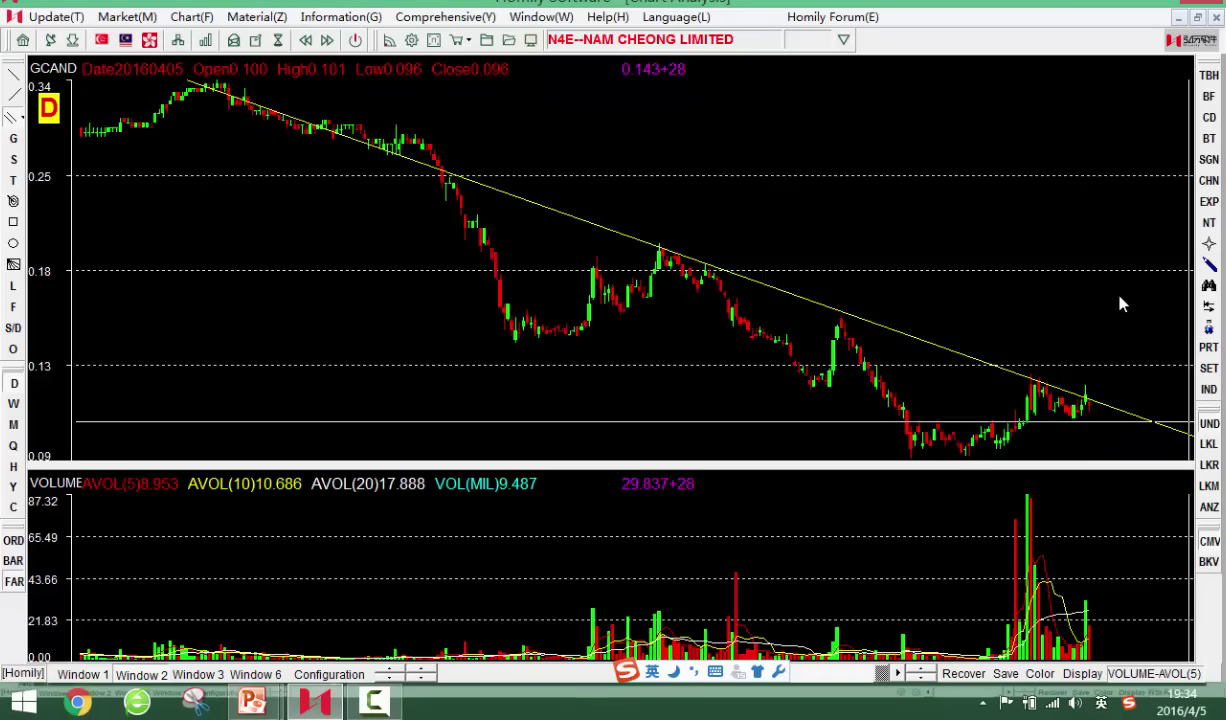
key("Left")
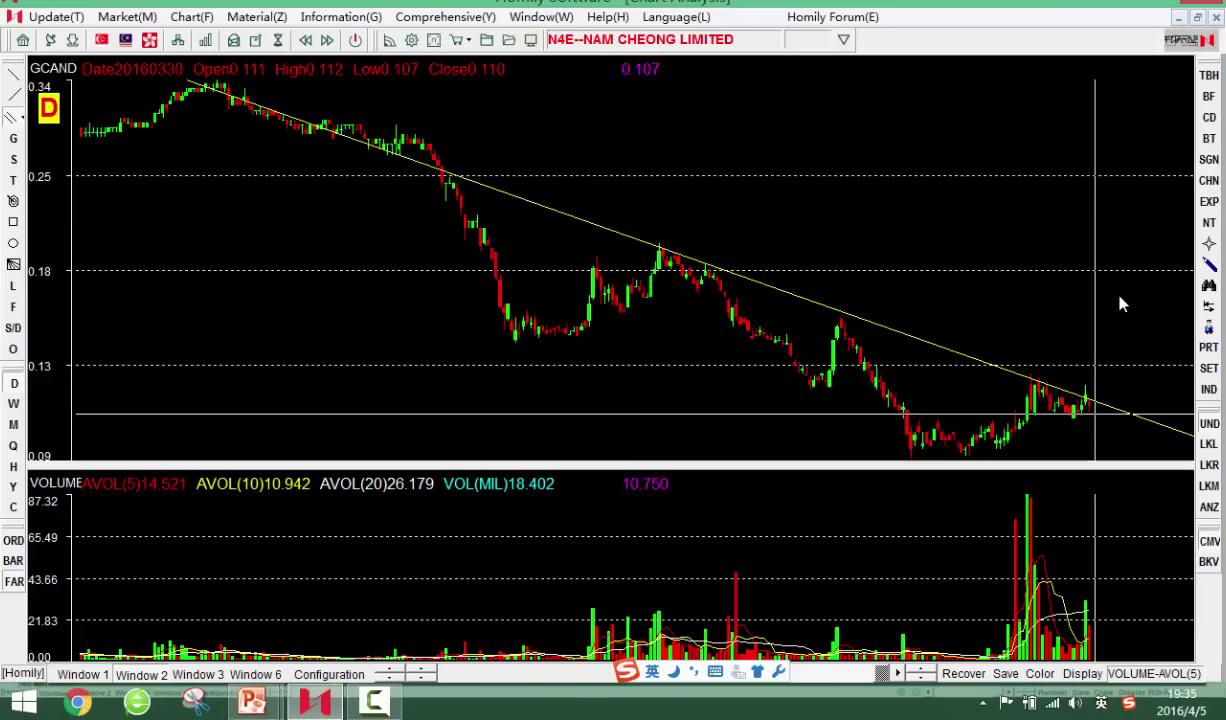
key("Escape")
key("Up")
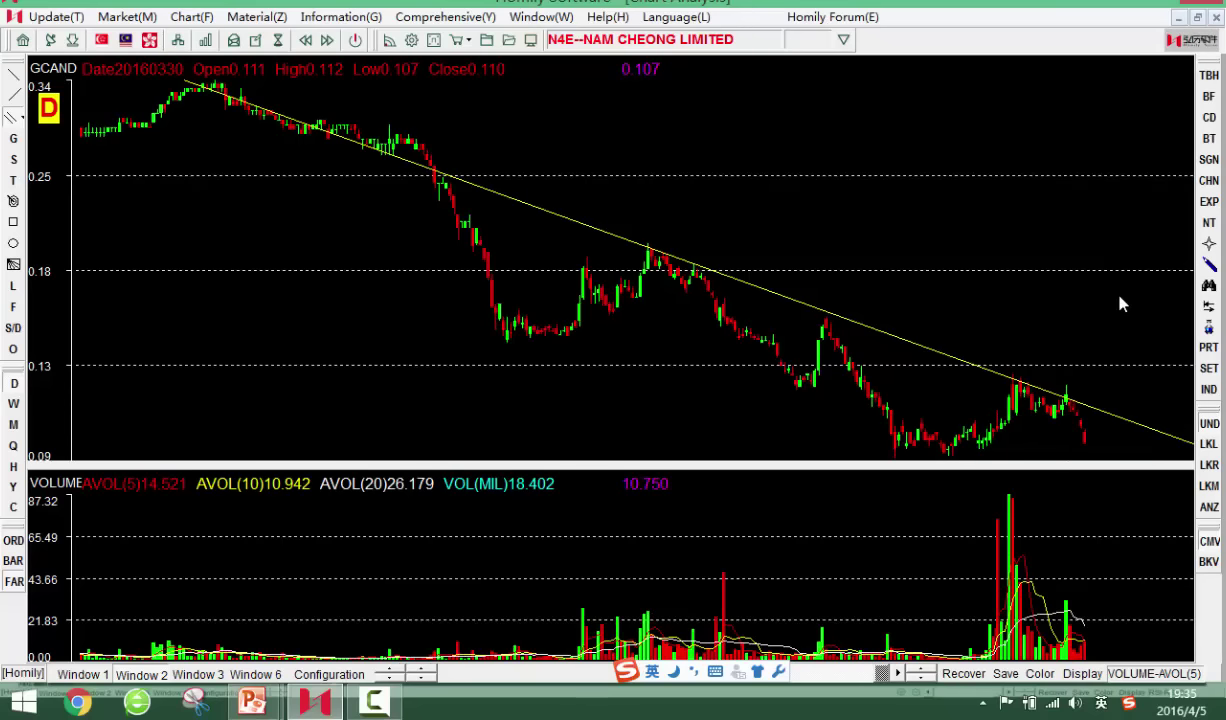
key("Down")
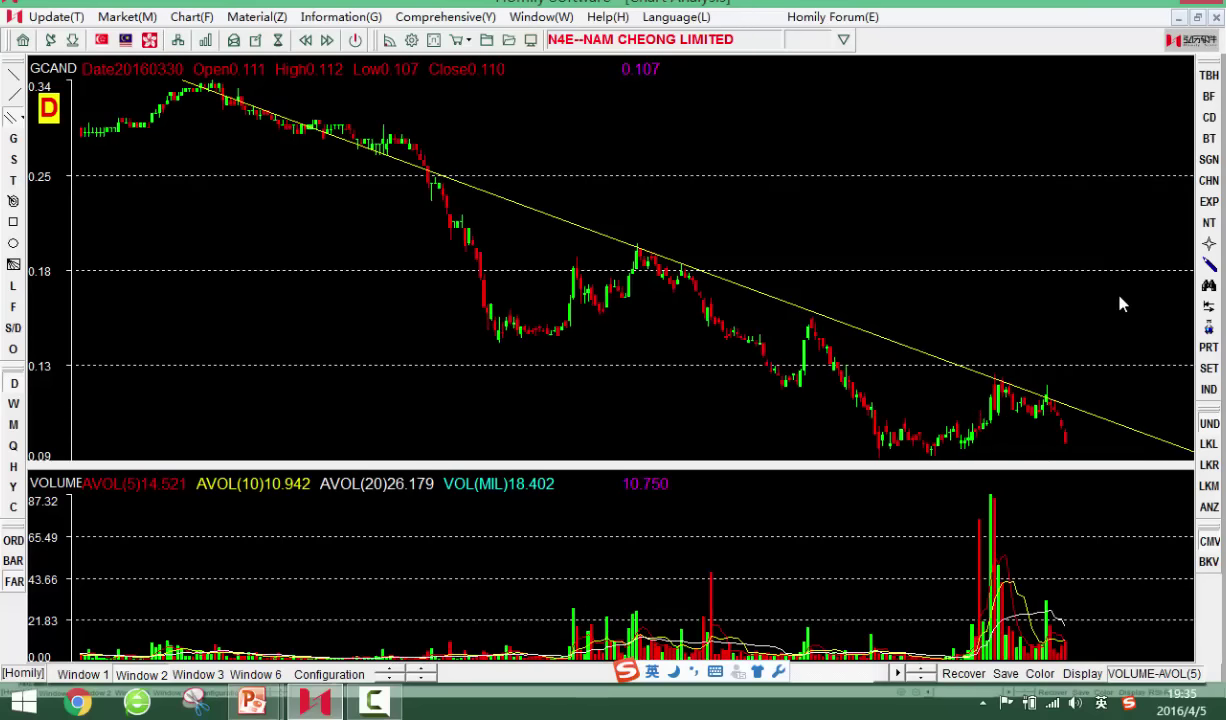
Clear the trend line and mark the support under the Nam Cheong lows with a thin rectangle at about 0.095, starting at 13 January 2016
key("Up")
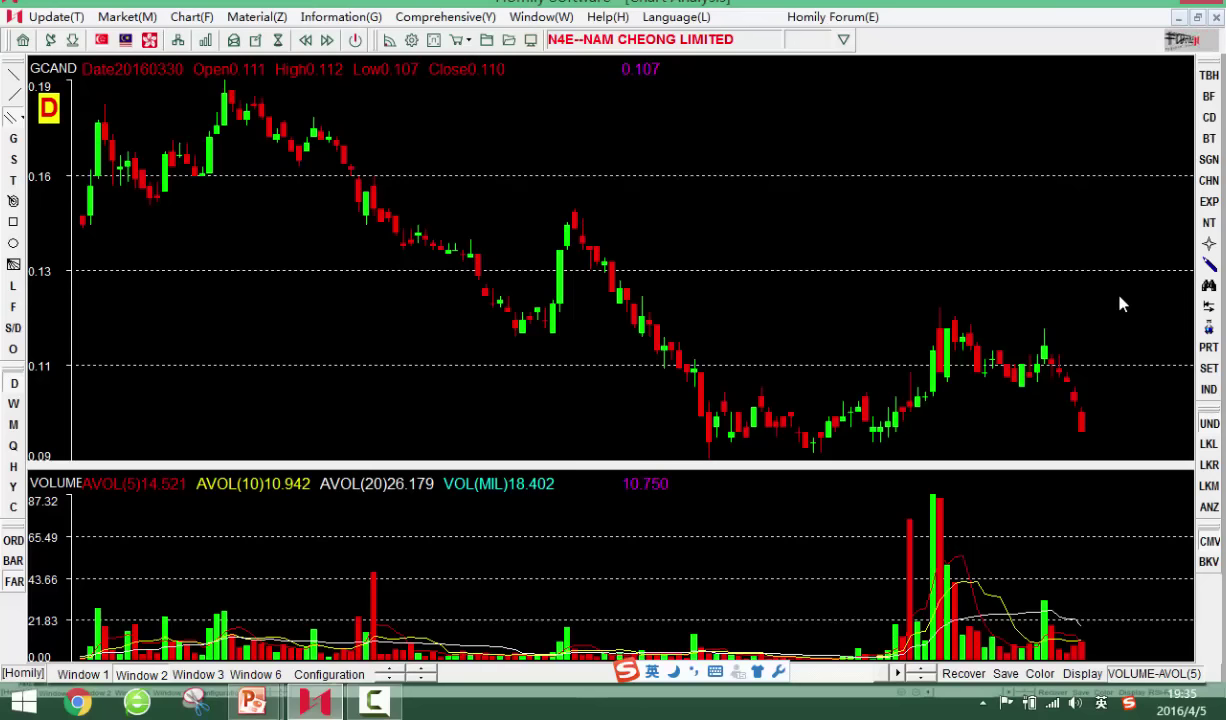
key("Right")
key("Right")
key("Right")
key("Right")
key("Right")
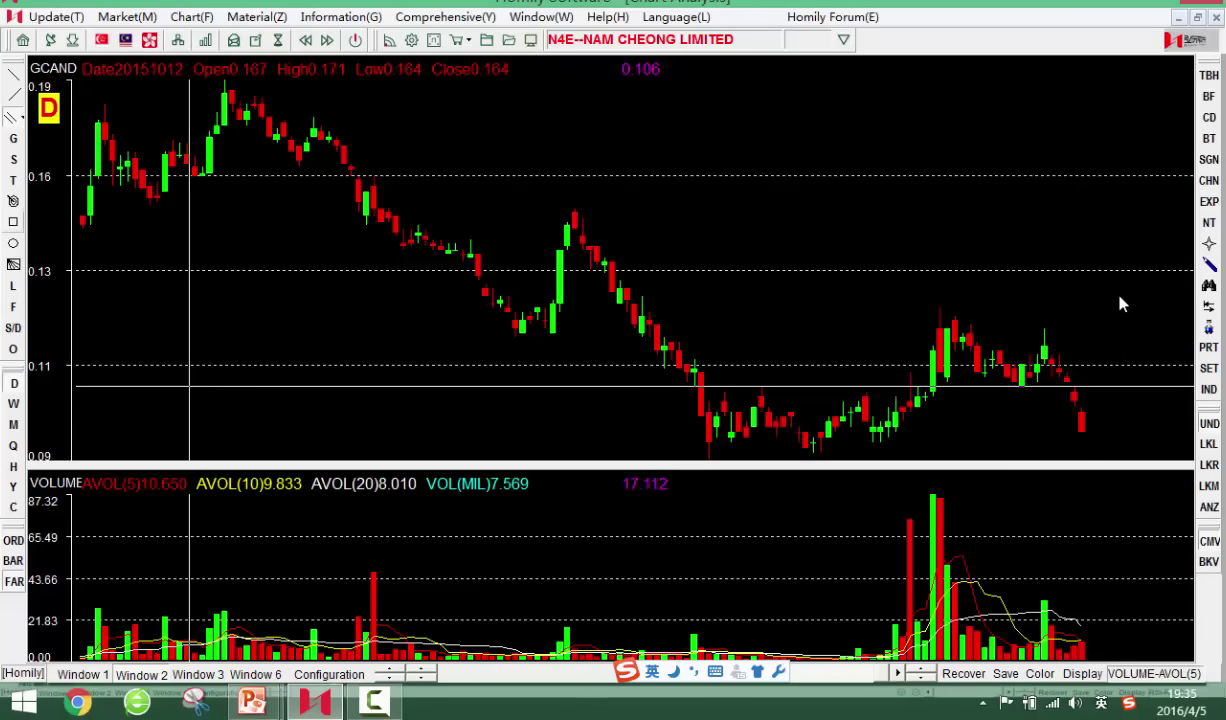
key("Right")
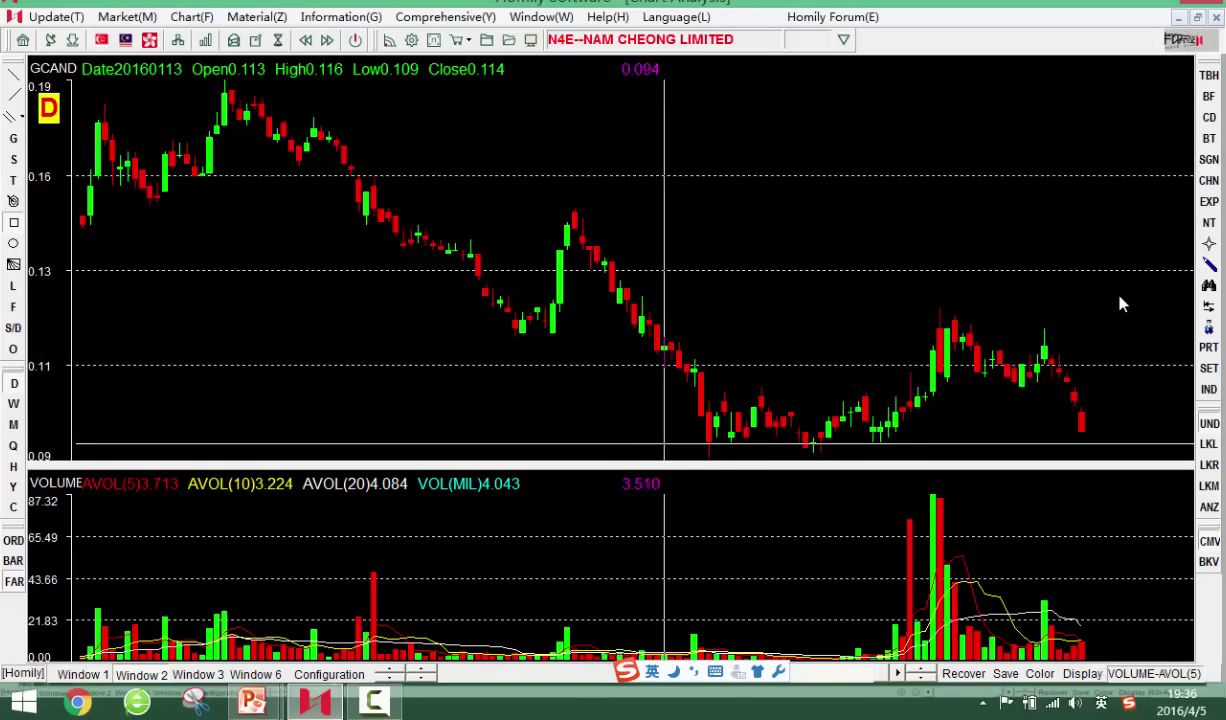
key("Right")
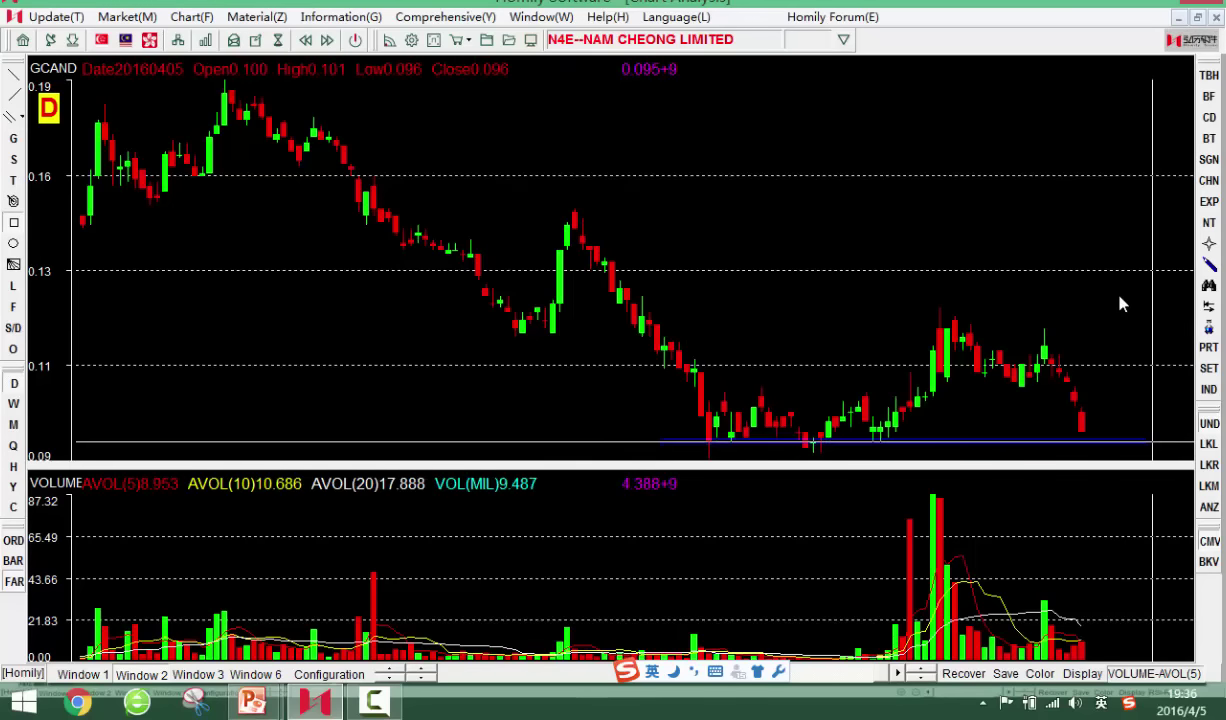
key("Right")
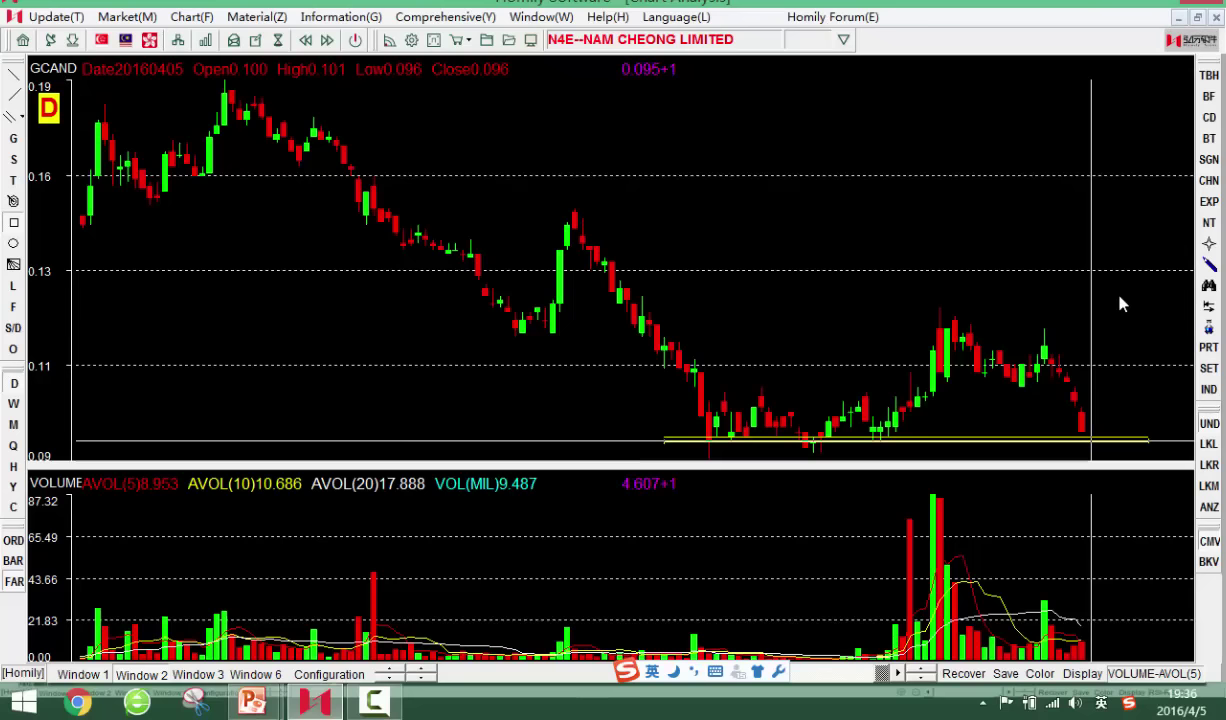
key("Down")
key("Down")
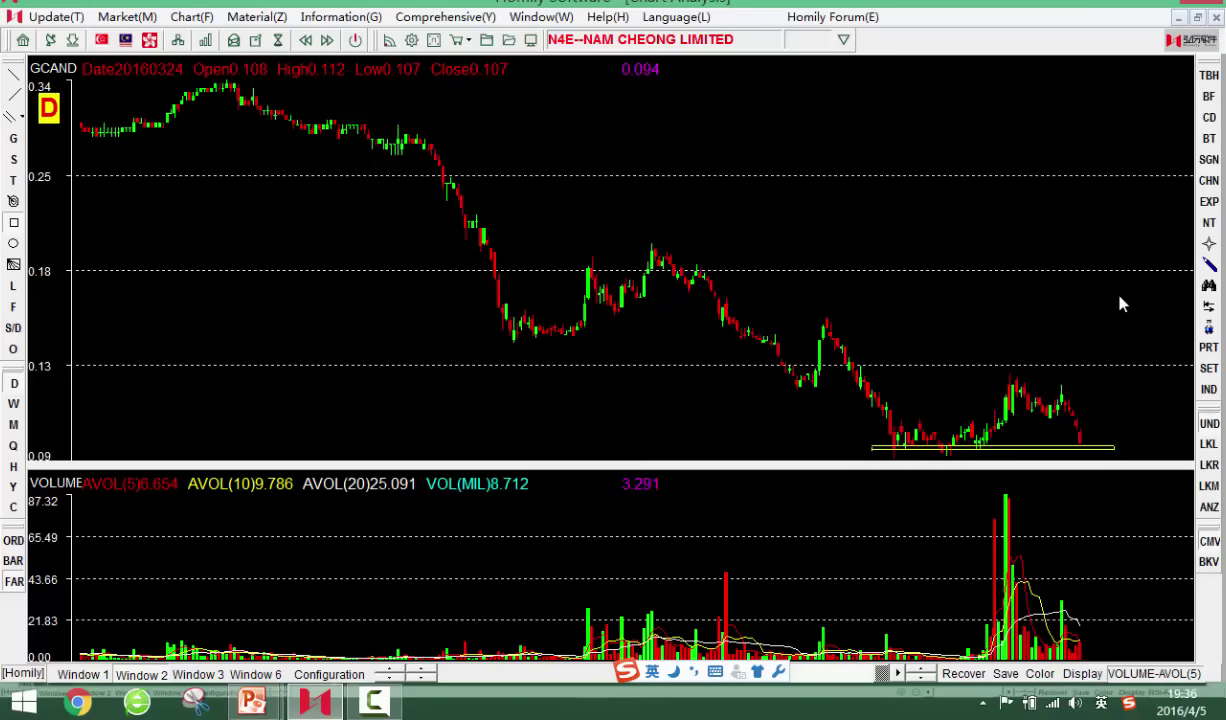
Step through the Nam Cheong candles back to 5 January 2016 and forward again, examining the price above the marked support
key("Left")
key("Left")
key("Left")
key("Left")
key("Left")
key("Left")
key("Left")
key("Left")
key("Left")
key("Left")
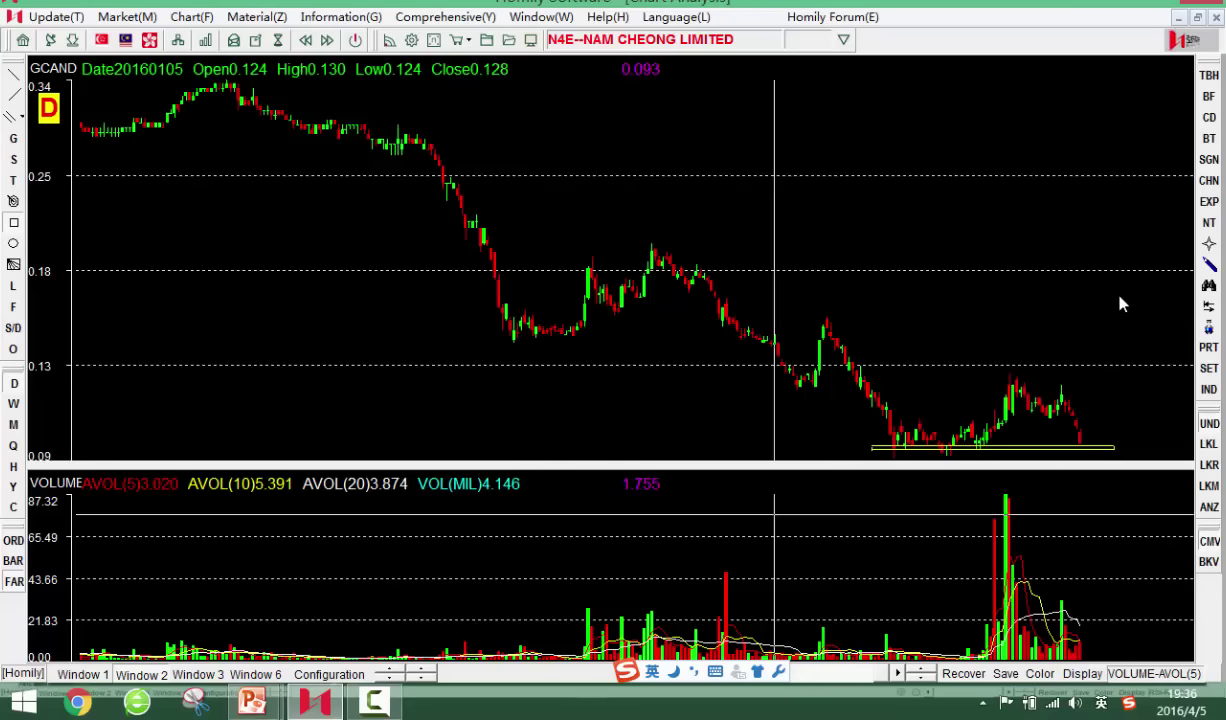
key("Right")
key("Right")
key("Right")
key("Right")
key("Right")
key("Right")
key("Right")
key("Right")
key("Right")
key("Right")
key("Right")
key("Right")
key("Right")
key("Right")
Browse on from Nam Cheong through the AusGroup, DBS Group and Vard Holdings charts to MFS Technology Ltd
key("Page_Down")
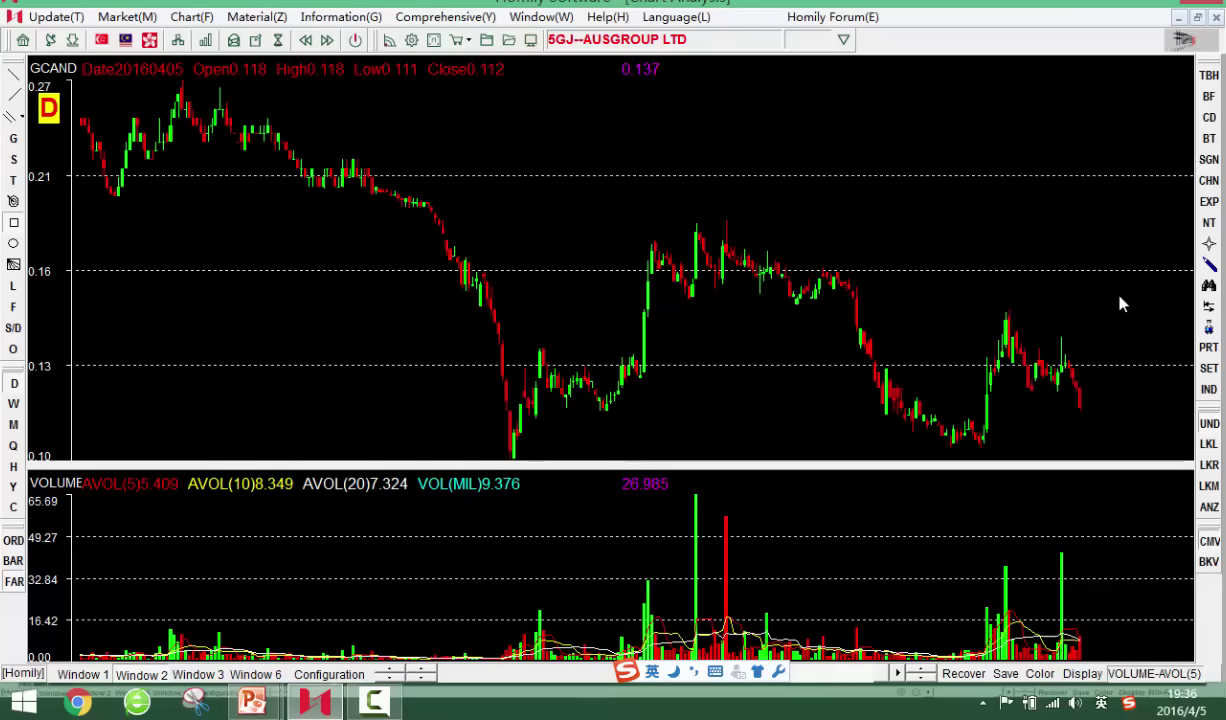
key("Page_Down")
key("Page_Down")
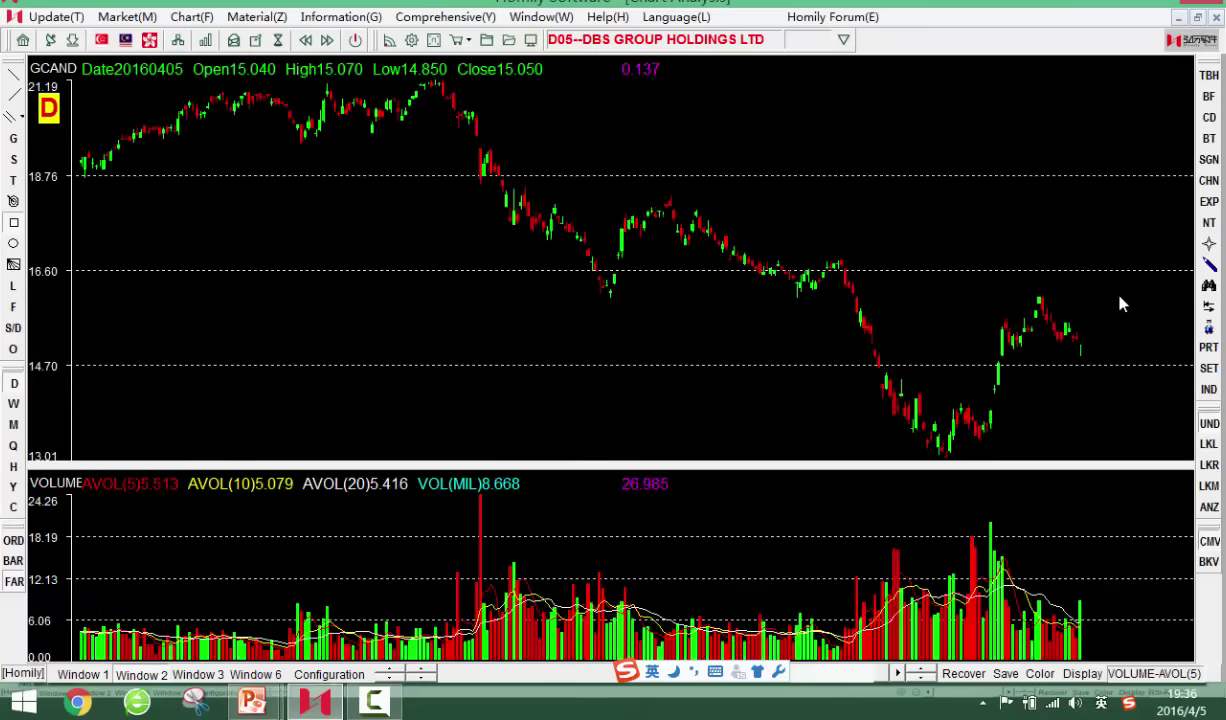
key("Page_Down")
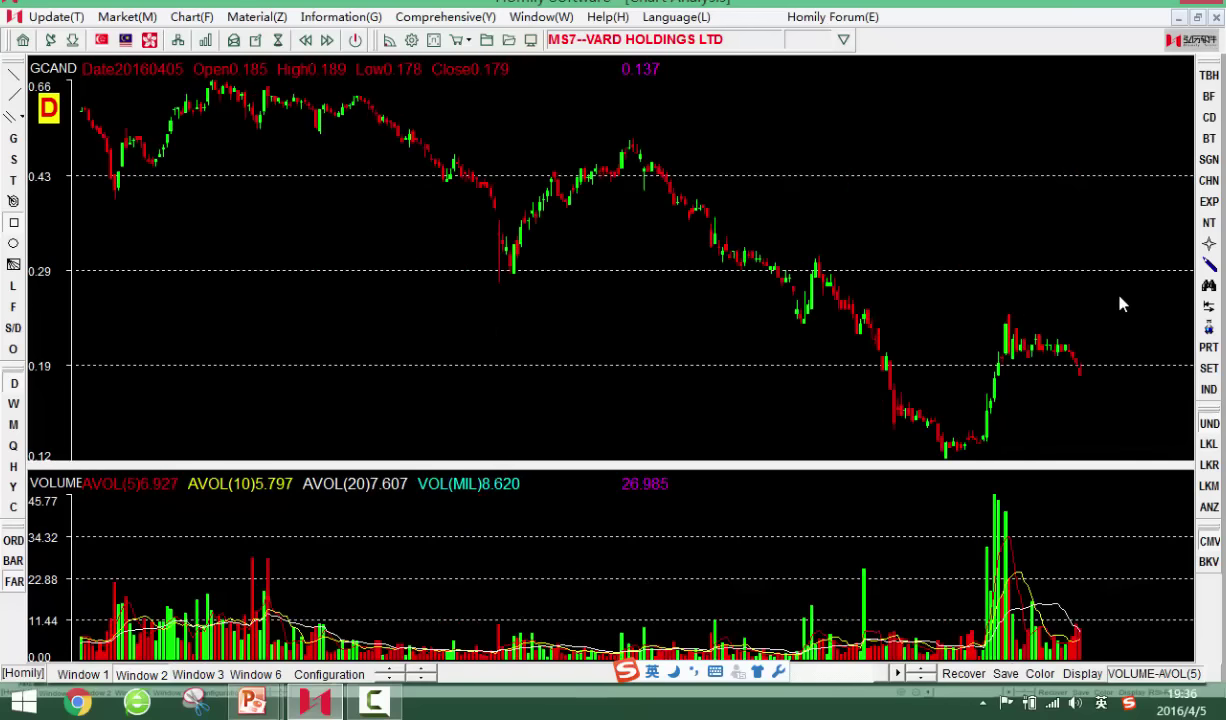
key("Page_Down")
key("Page_Down")
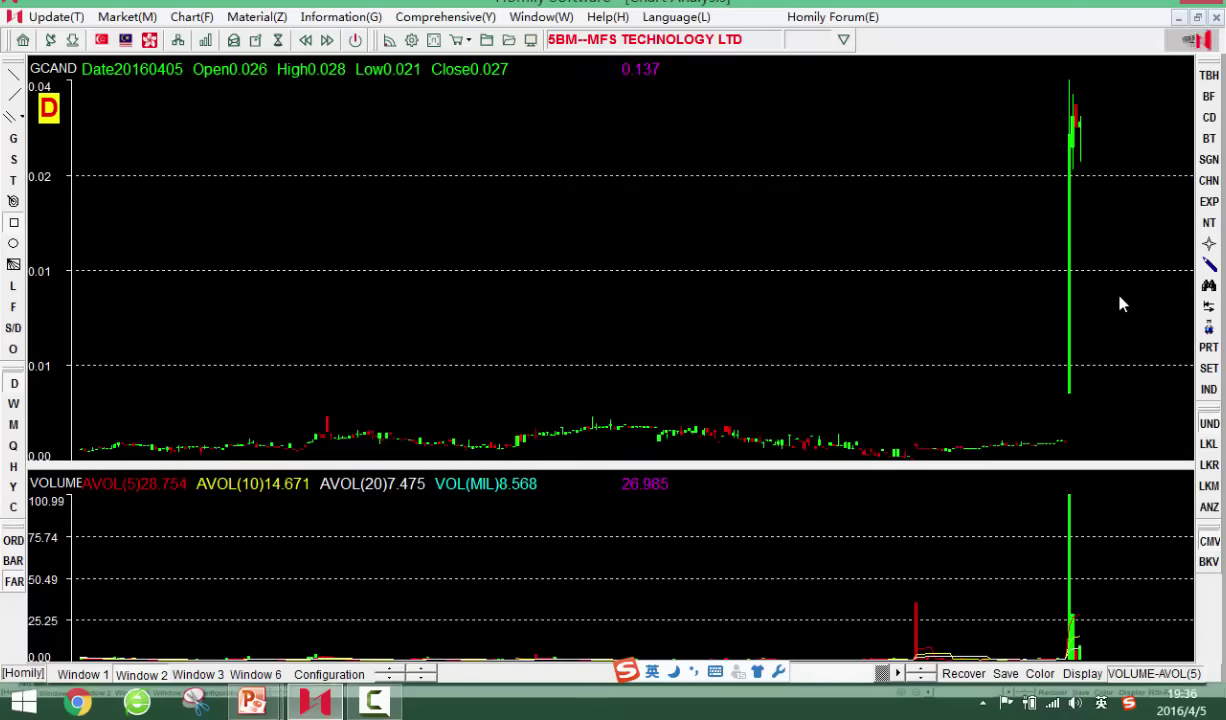
Examine the MFS Technology price and volume spike over longer and shorter chart periods
key("Up")
key("Up")
key("Down")
key("Down")
key("Down")
key("Up")
key("Up")
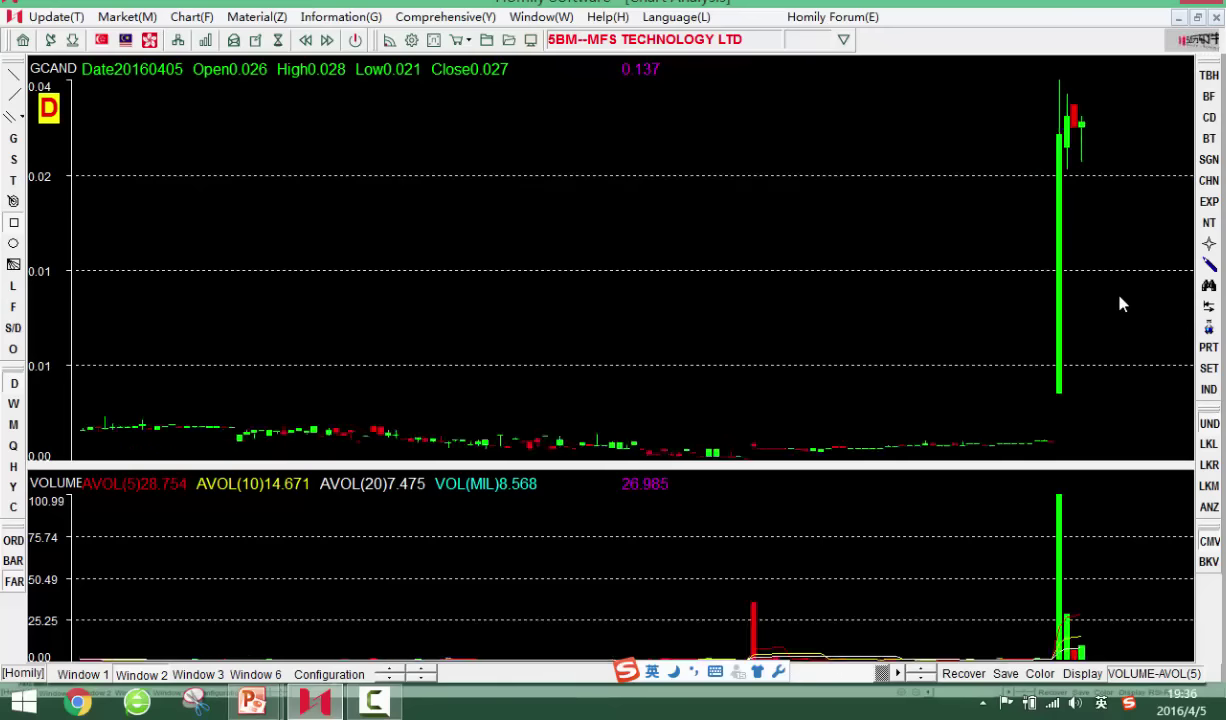
key("Up")
Browse through the Hutchison Port, Foreland Fabrictech and Ezion Holdings charts over a longer period and stop at Parkson Retail Asia
key("Page_Down")
key("Page_Down")
key("Page_Down")
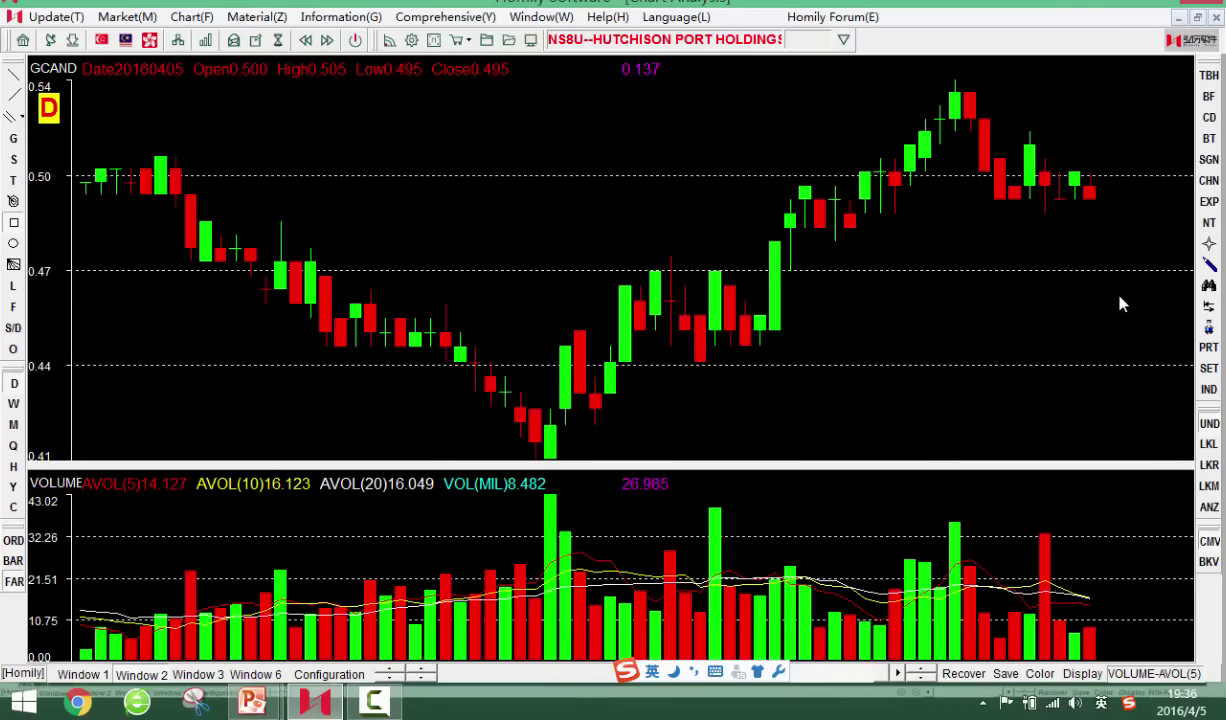
key("Down")
key("Down")
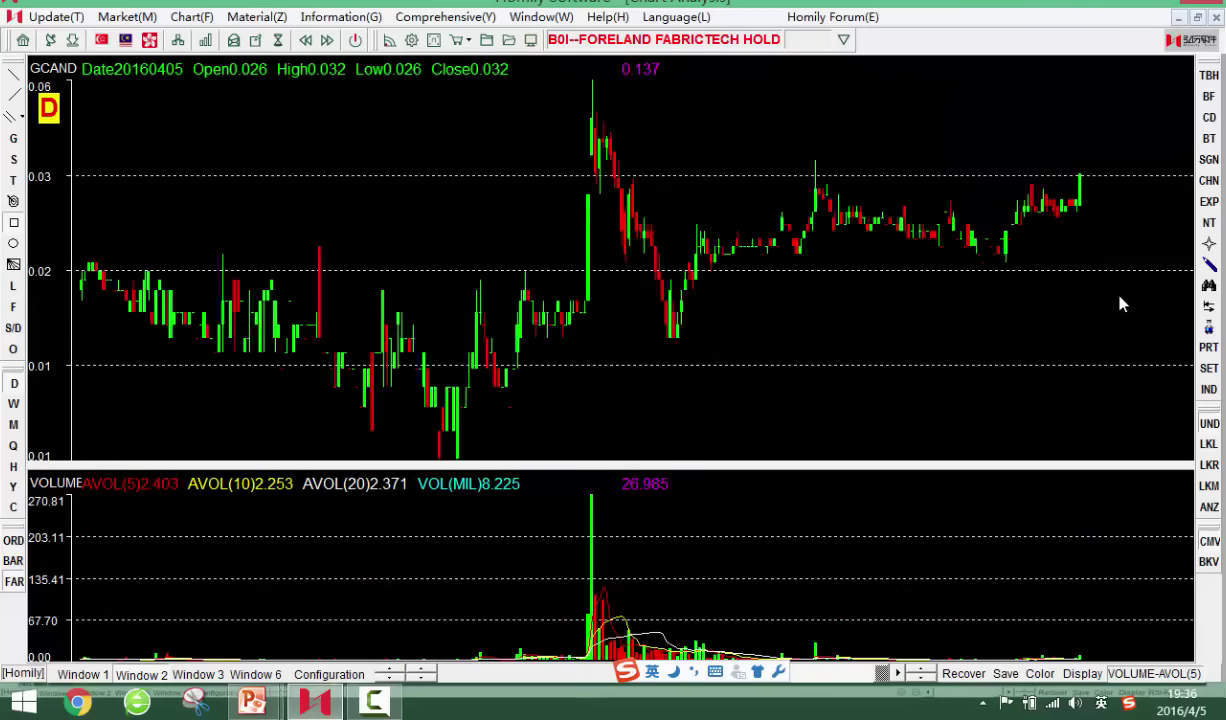
key("Page_Down")
key("Page_Down")
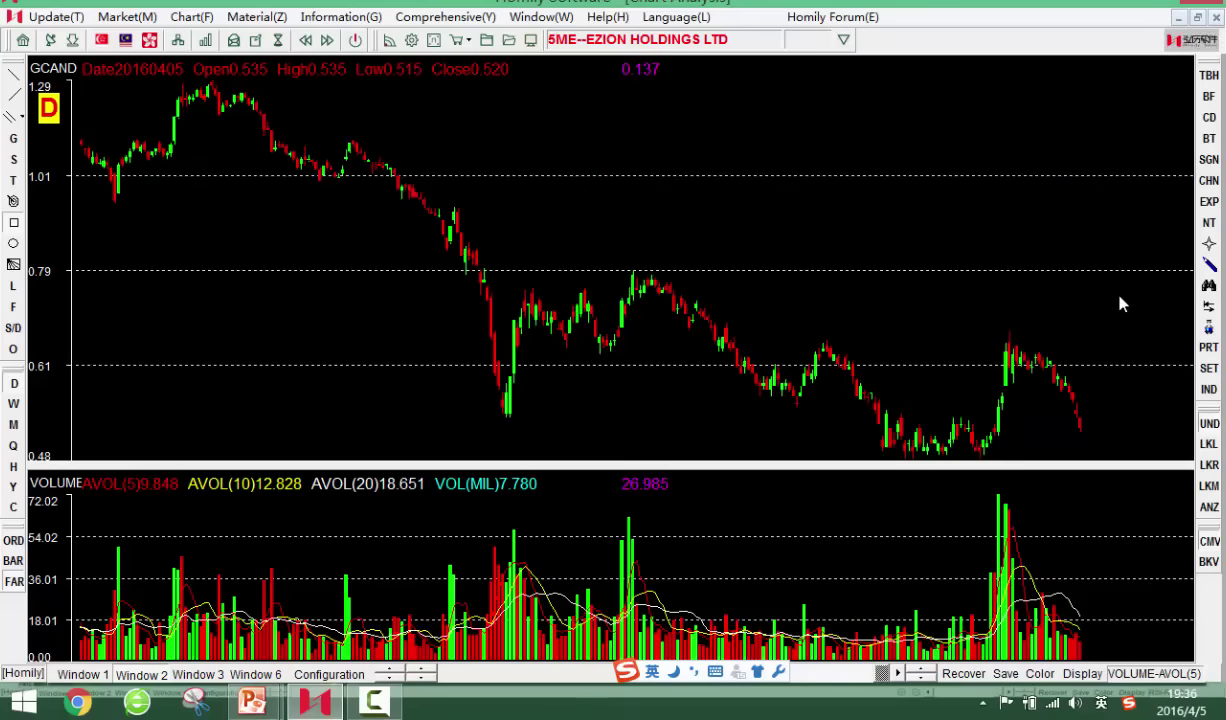
key("Page_Down")
key("Page_Down")
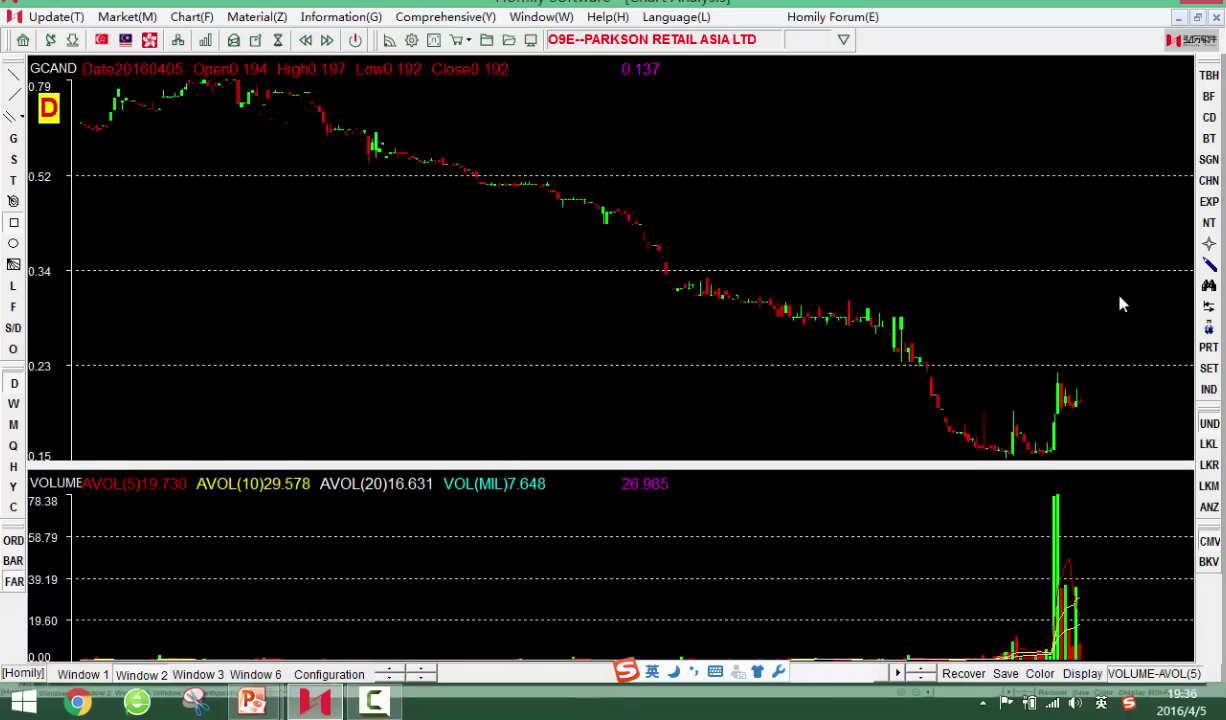
Compare shorter and longer periods of the Parkson chart and roll it back to before the latest large volume surge
key("Up")
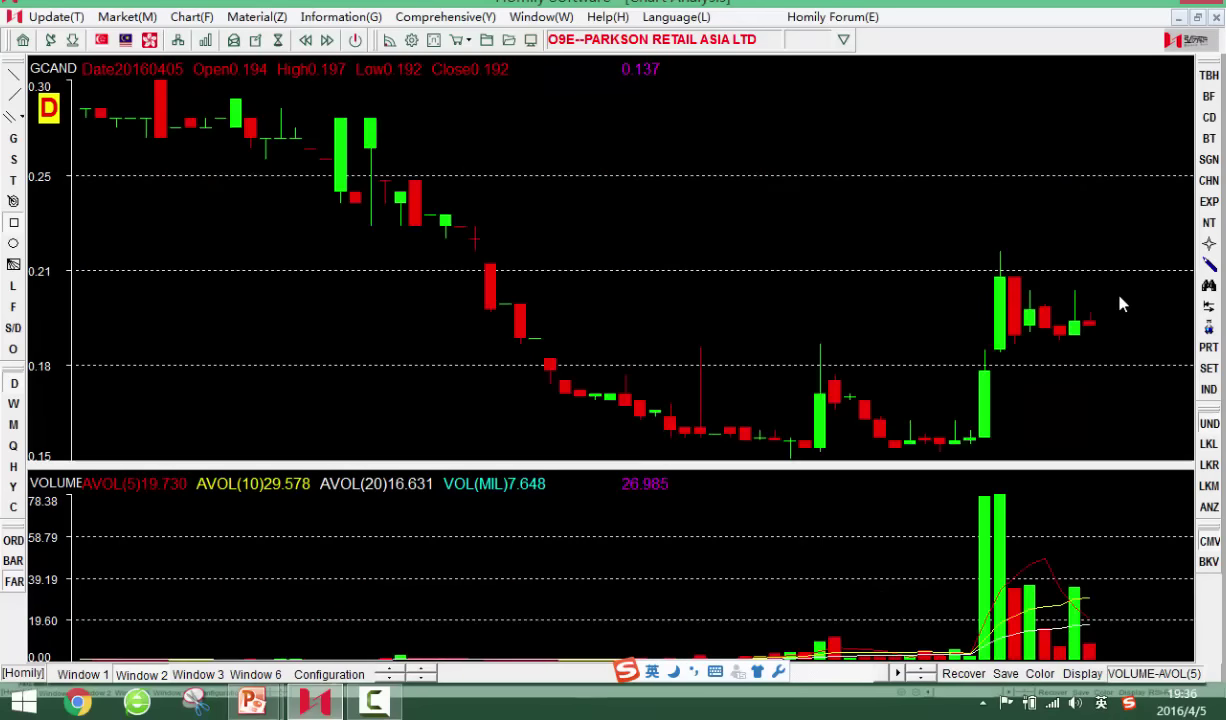
key("Down")
key("Down")
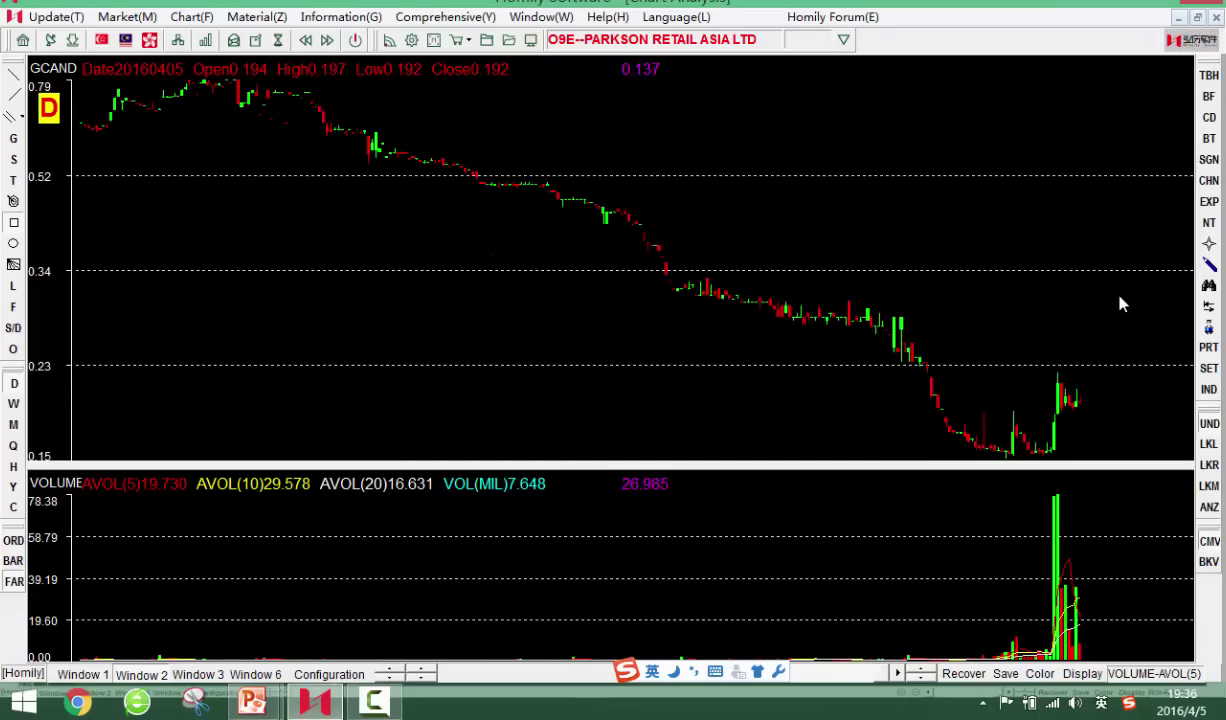
key("Left")
key("Left")
key("Left")
key("Left")
key("Left")
key("Left")
key("Left")
key("Left")
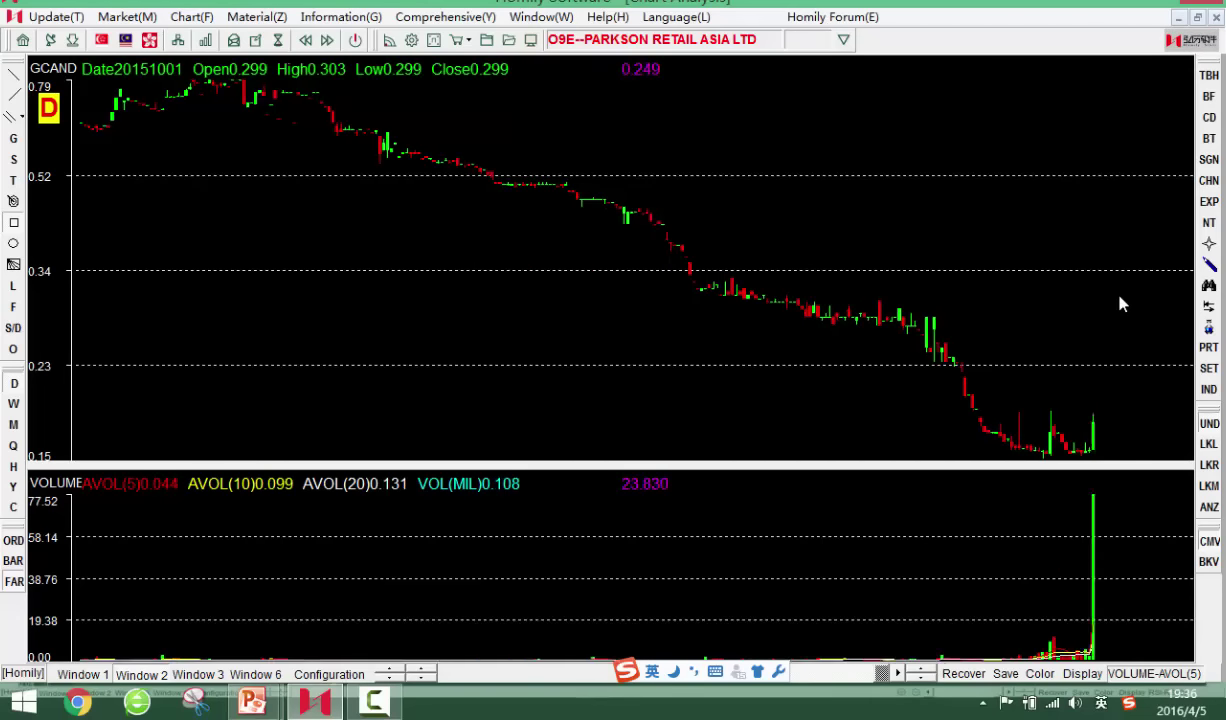
key("Right")
key("Right")
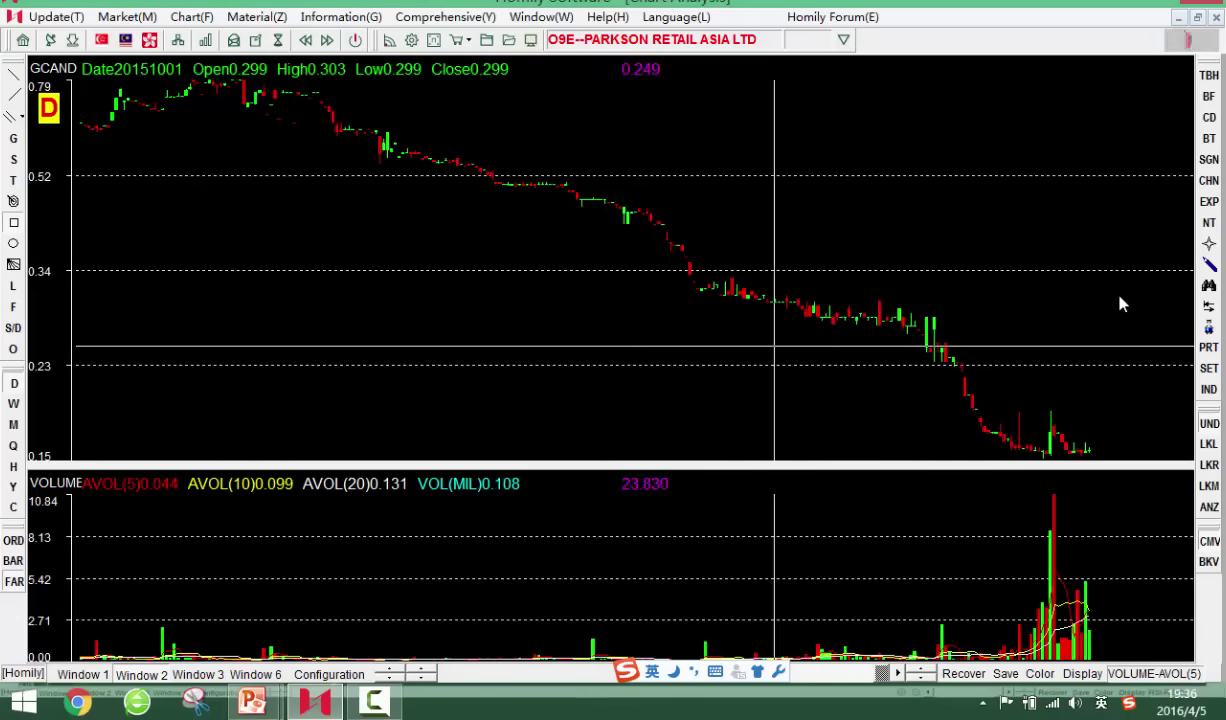
key("Left")
key("Left")
key("Left")
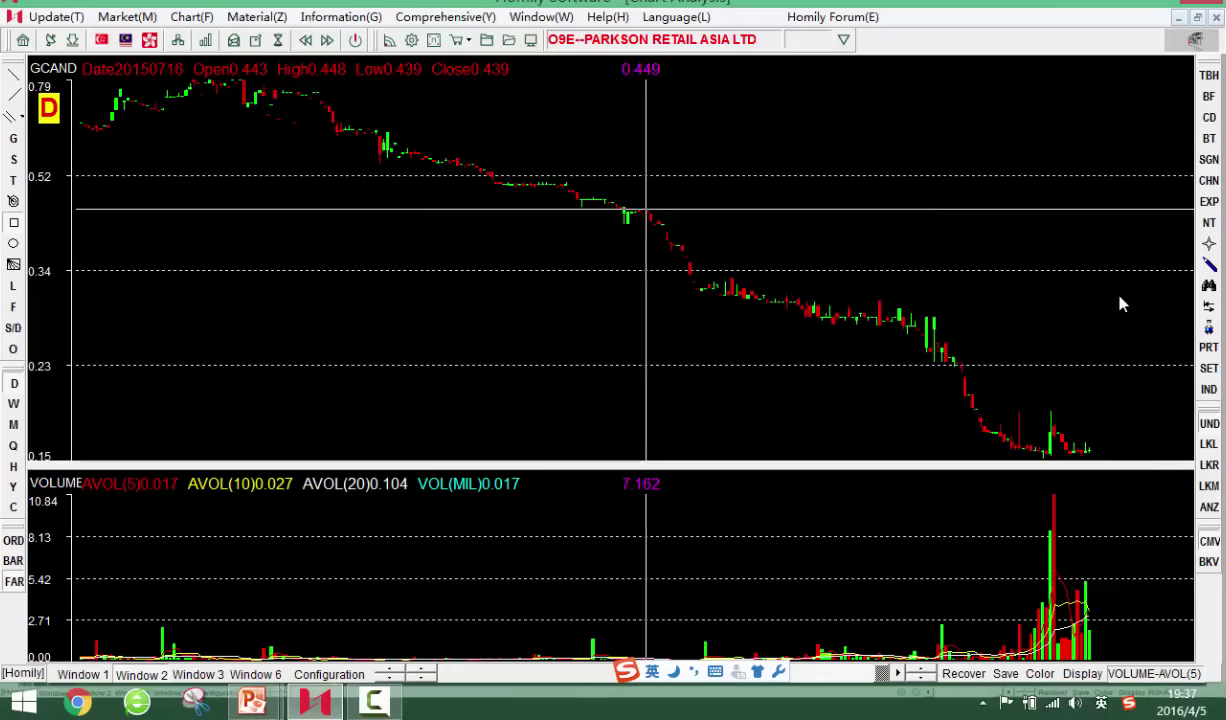
left_click_drag(645, 209, 932, 345)
left_click(925, 342)
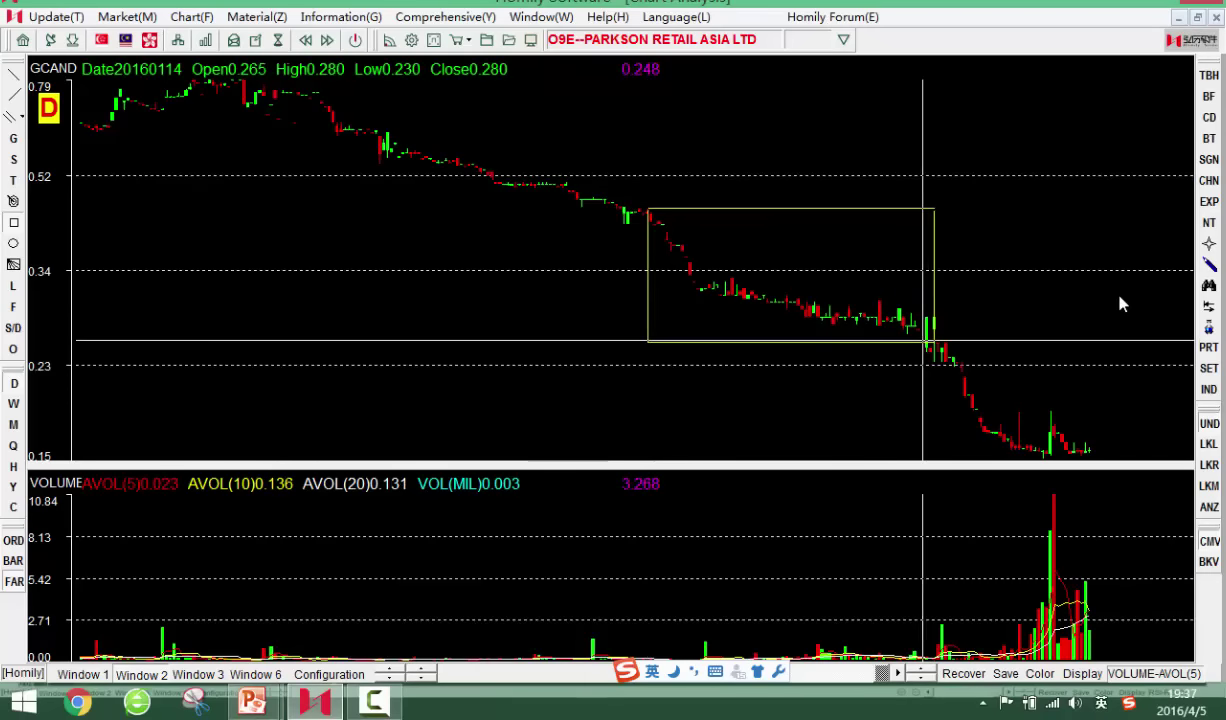
key("Delete")
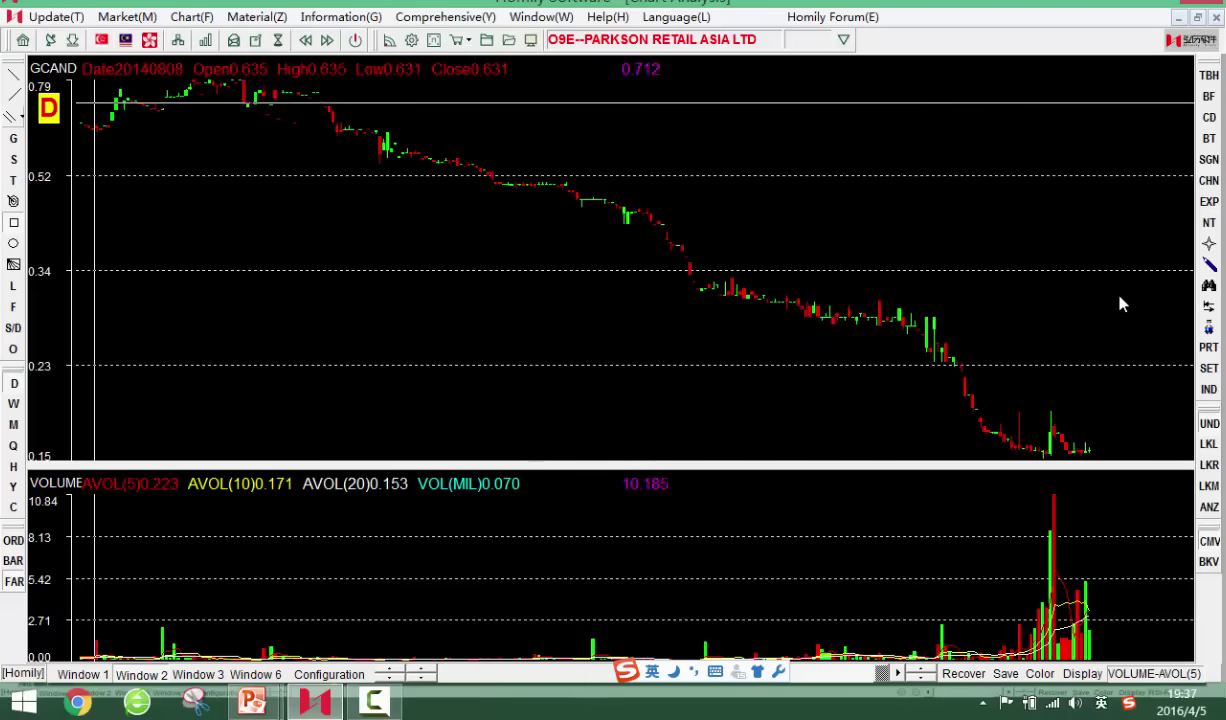
Draw a descending trend line on the Parkson chart through the July 2015 high and the following highs
left_click(16, 117)
left_click(80, 117)
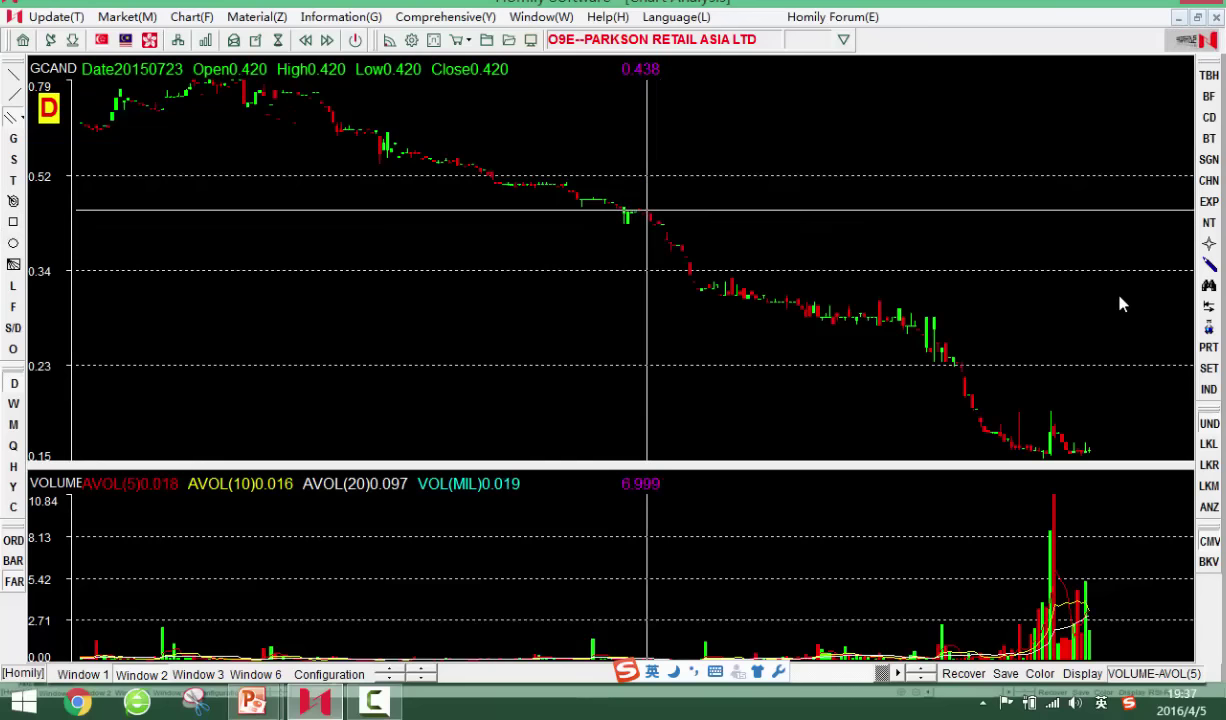
left_click_drag(646, 209, 977, 335)
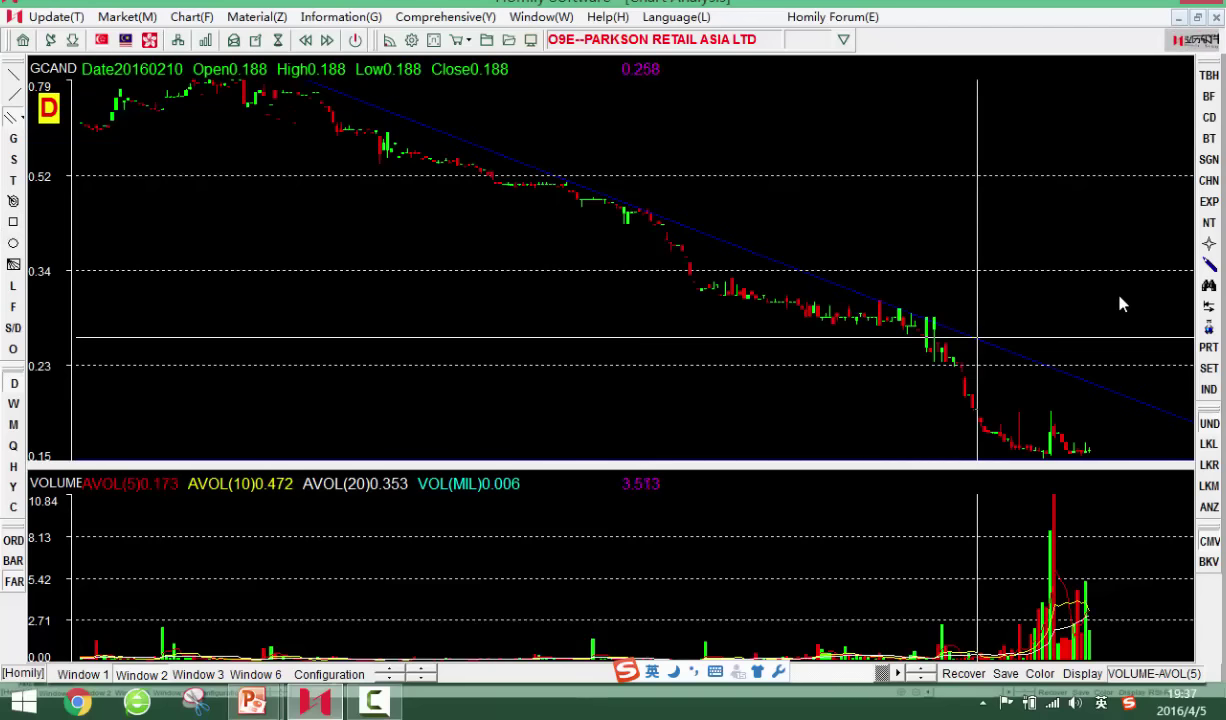
Roll the Parkson chart forward to 5 April 2016, examining how the latest candles meet the descending trend line
key("Right")
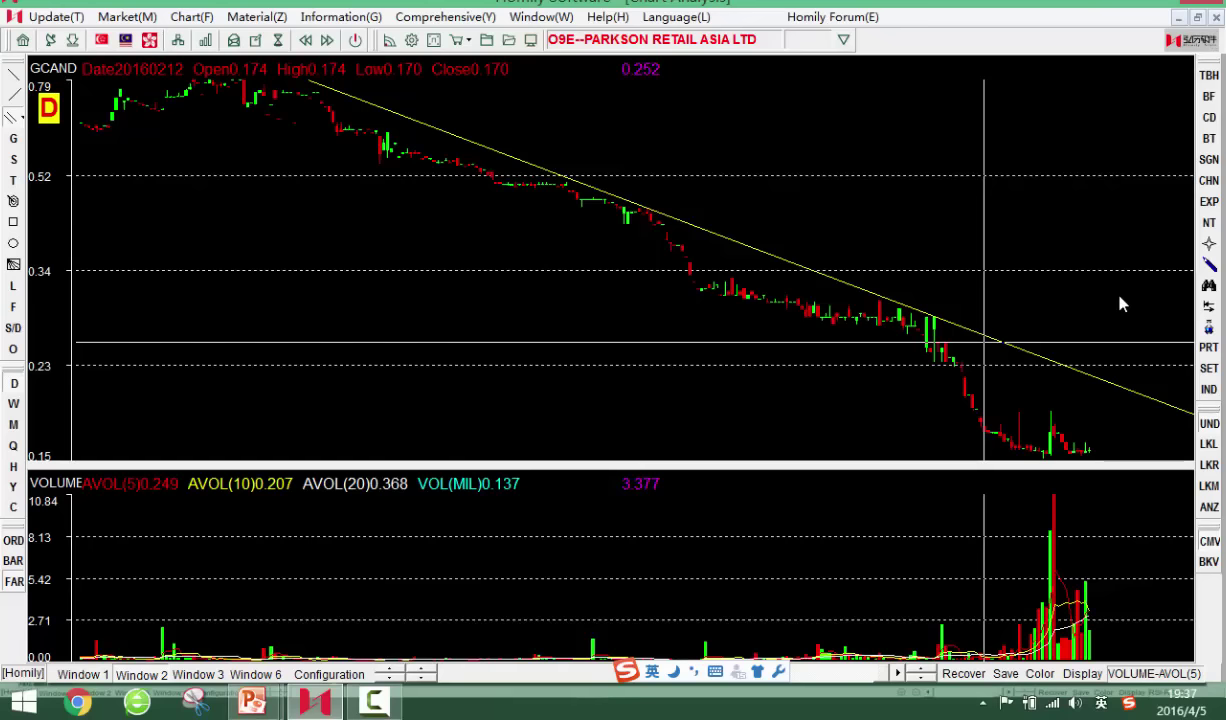
key("Right")
key("Right")
key("Right")
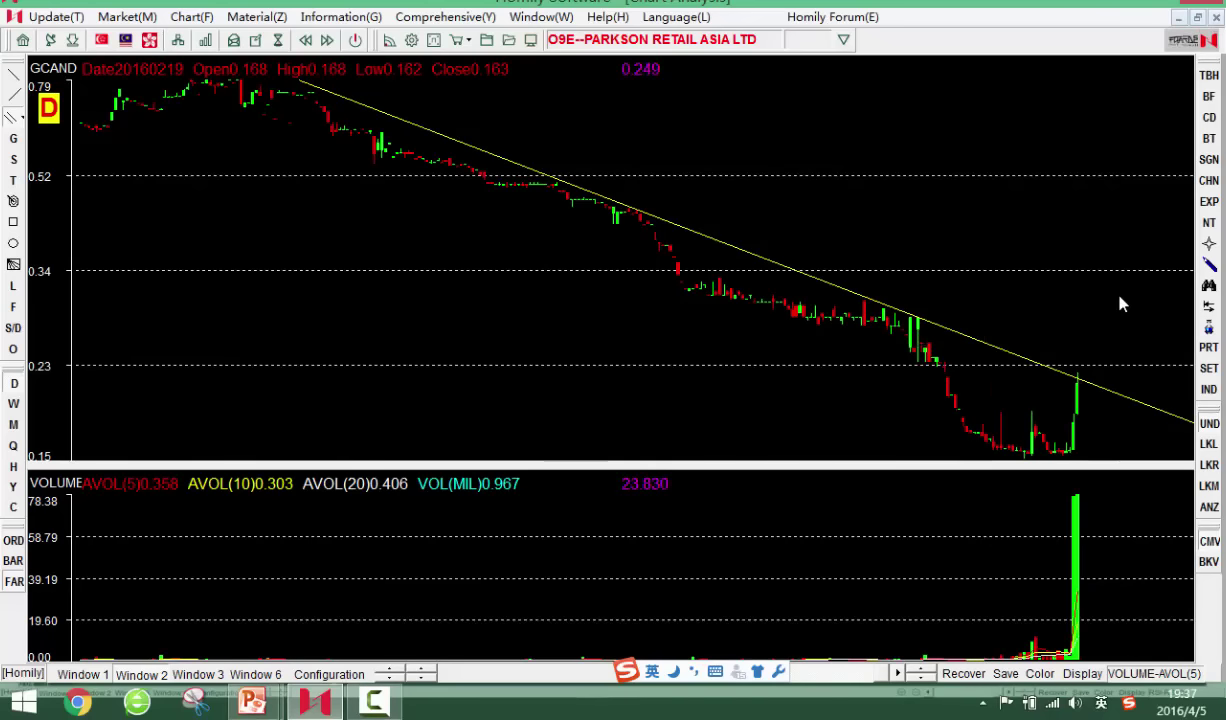
key("Left")
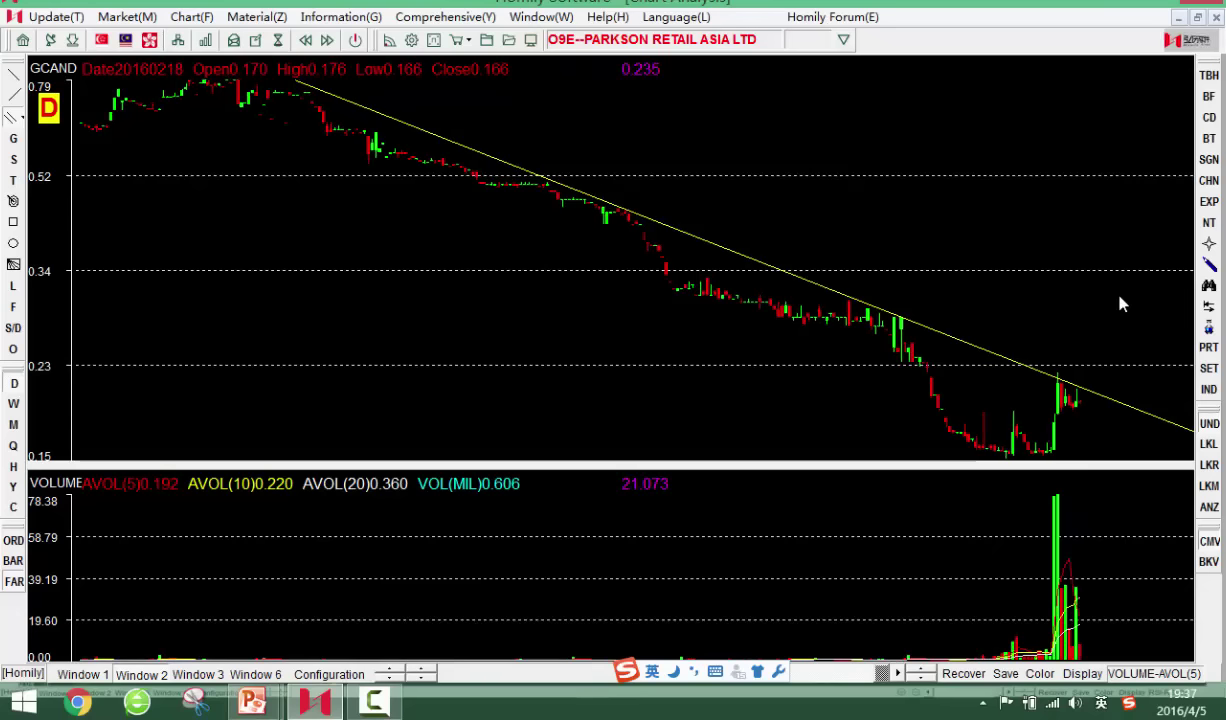
key("Left")
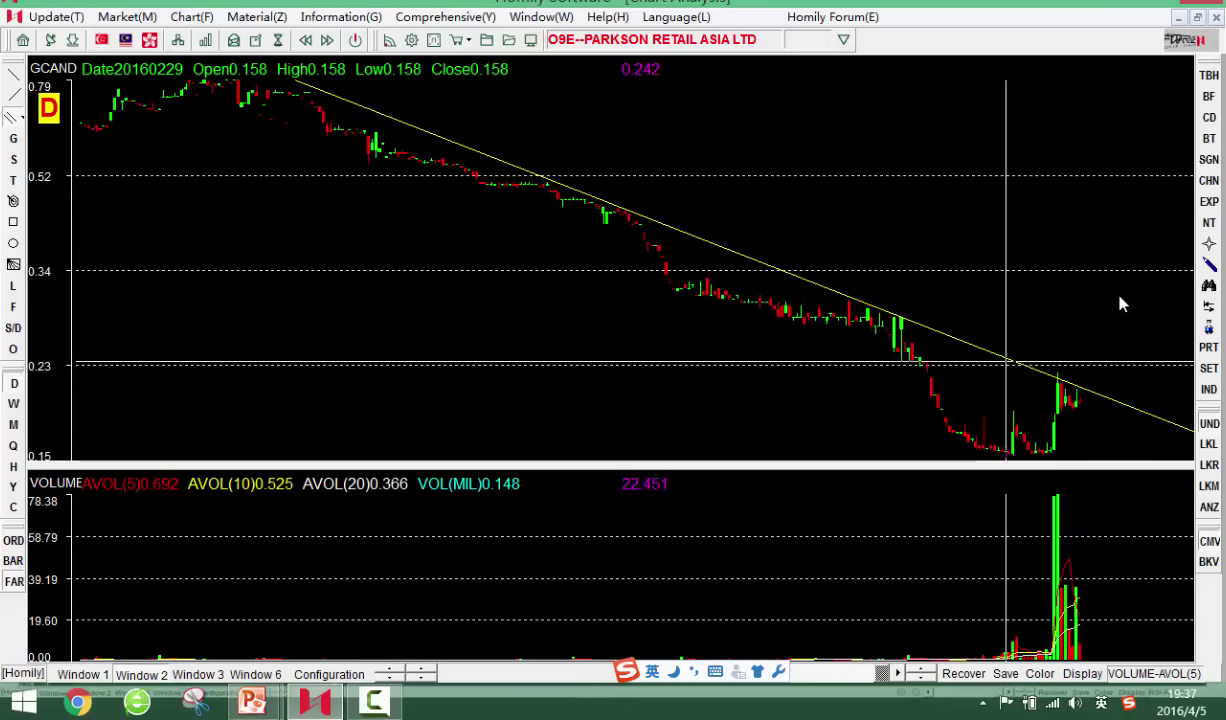
key("Right")
key("Right")
key("Right")
key("Right")
key("Right")
key("Right")
key("Right")
key("Right")
key("Right")
key("Right")
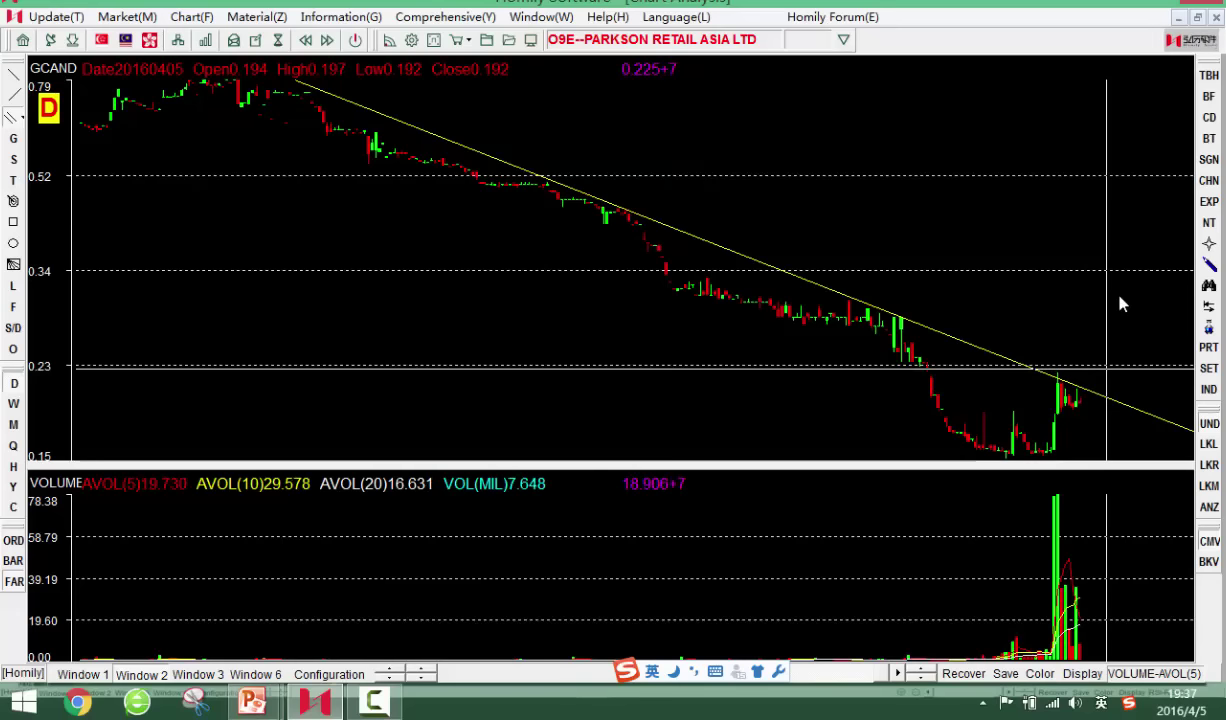
Trace the Parkson candles back along the descending trend line to 20 July 2015
key("Left")
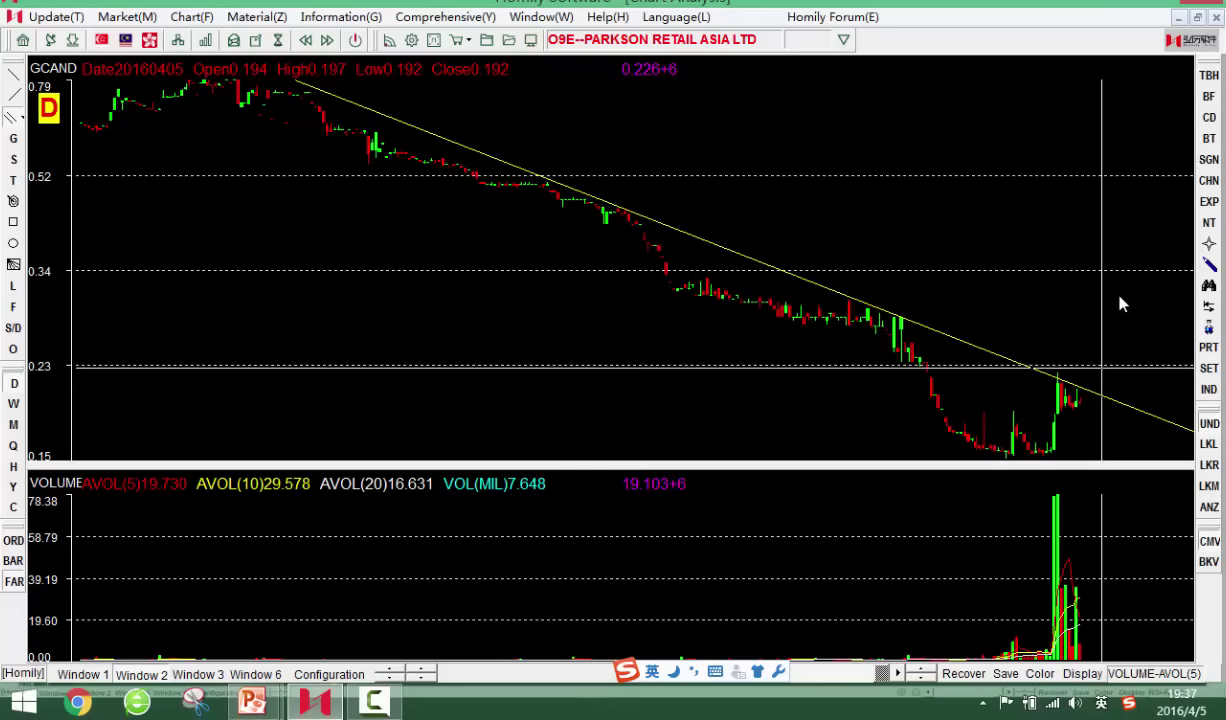
key("Left")
key("Left")
key("Left")
key("Left")
key("Left")
key("Left")
key("Left")
key("Left")
key("Left")
key("Left")
key("Left")
key("Left")
key("Left")
key("Left")
key("Left")
key("Left")
key("Left")
key("Left")
key("Left")
key("Left")
key("Left")
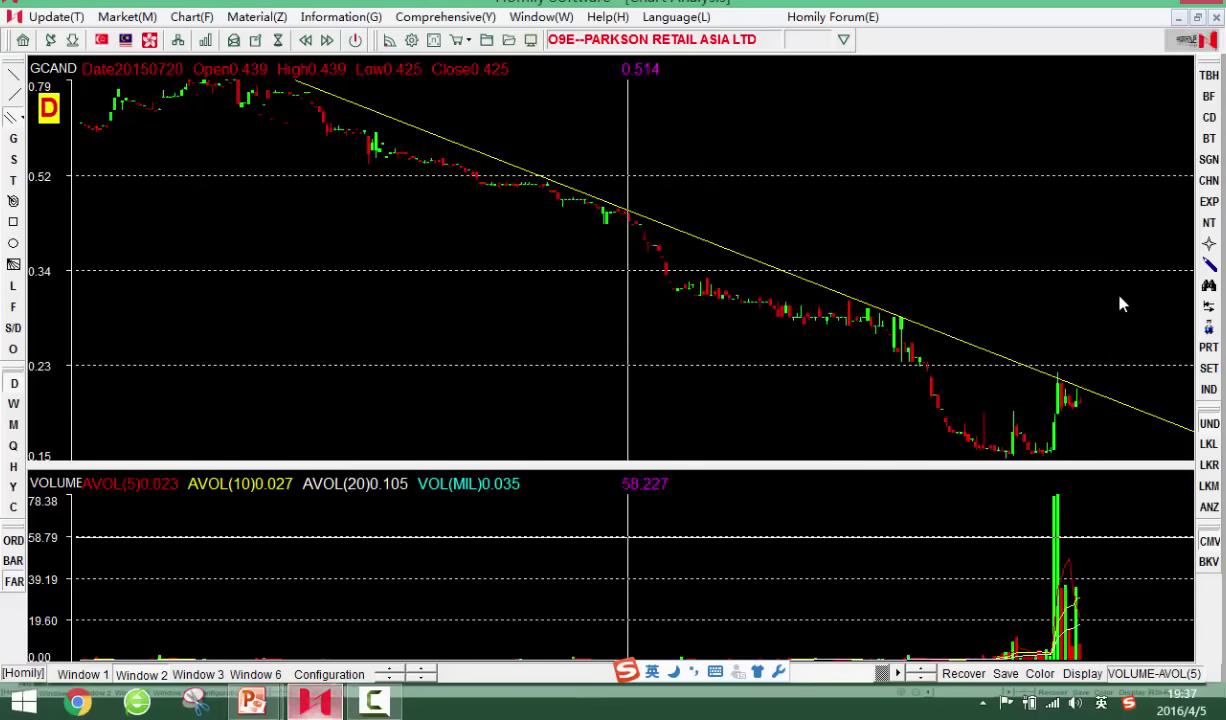
Switch to the running PowerPoint slide show and advance to the slide "The Structure of Trend"
mouse_move(277, 688)
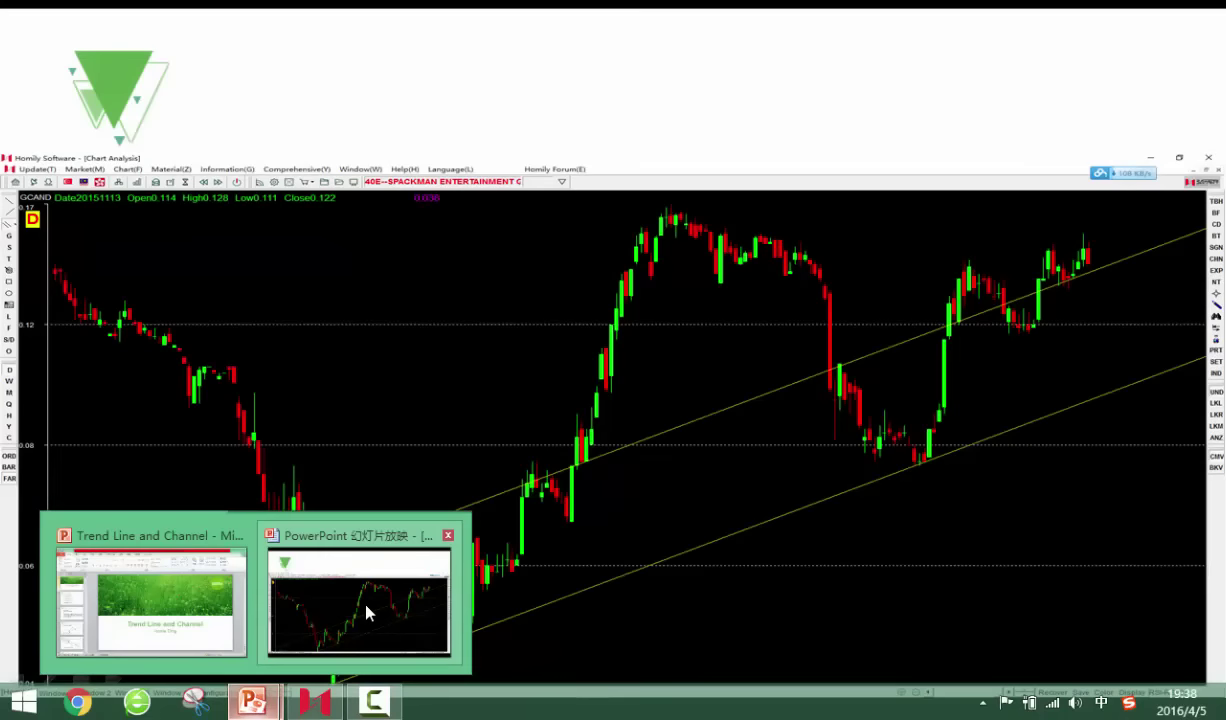
left_click(366, 613)
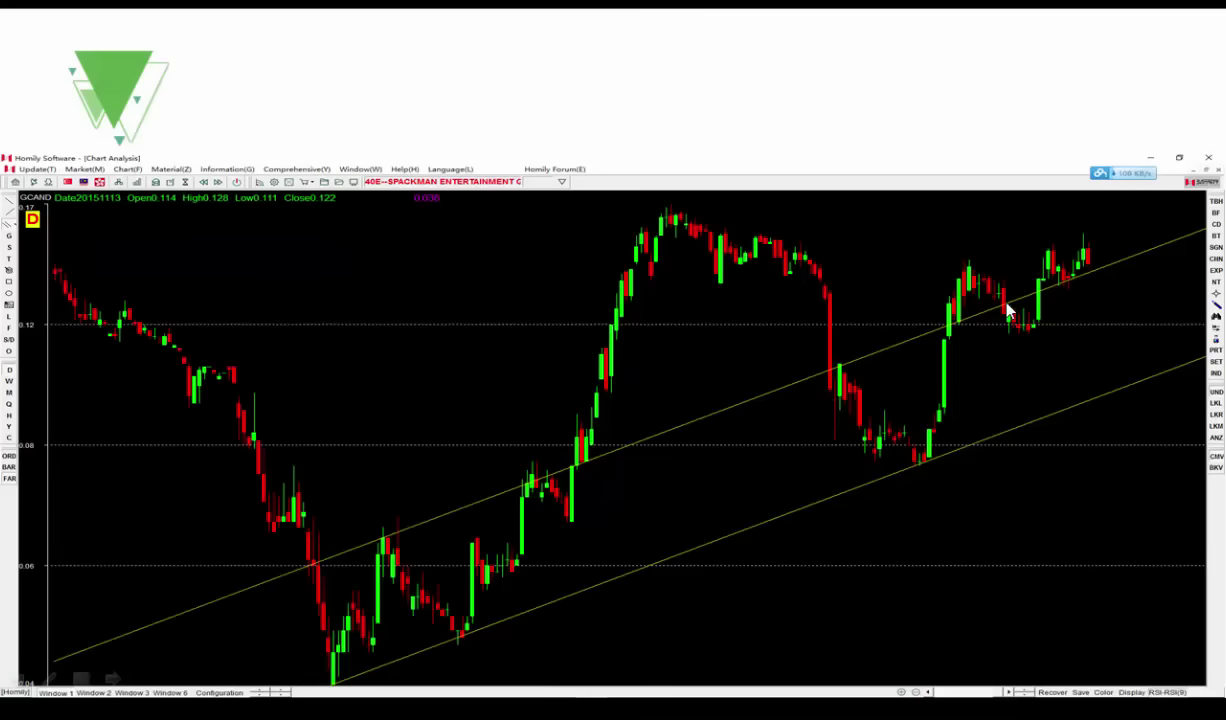
left_click(1008, 331)
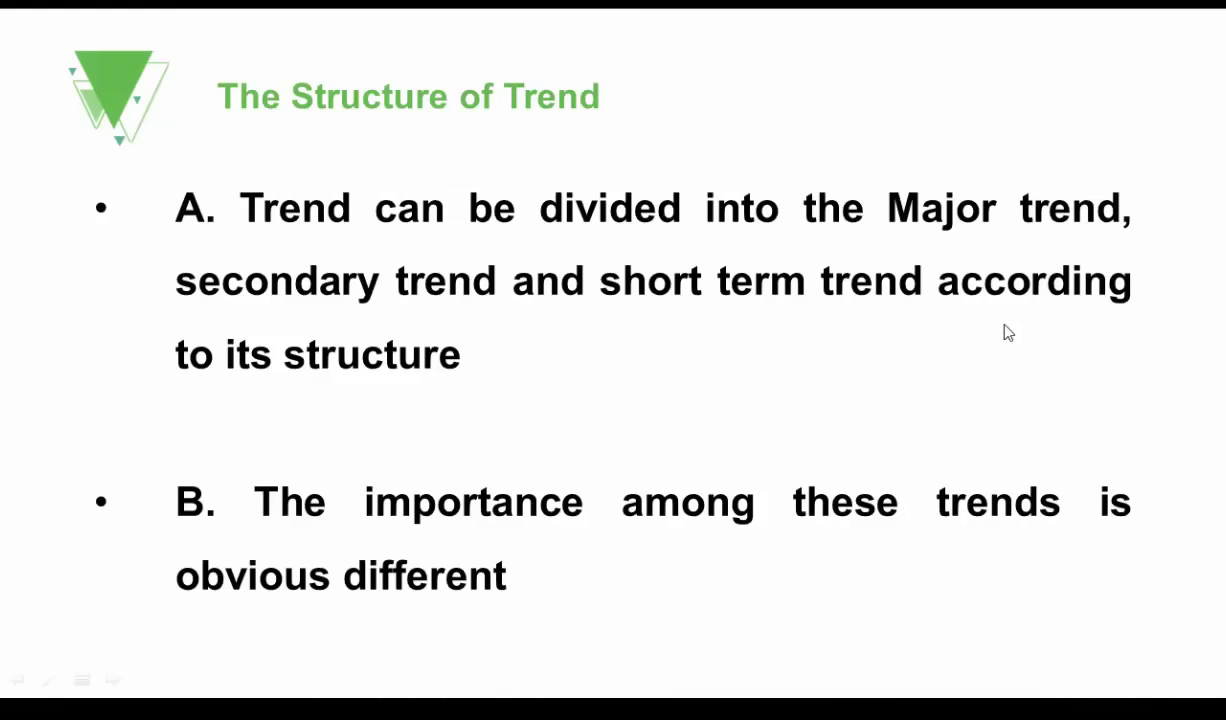
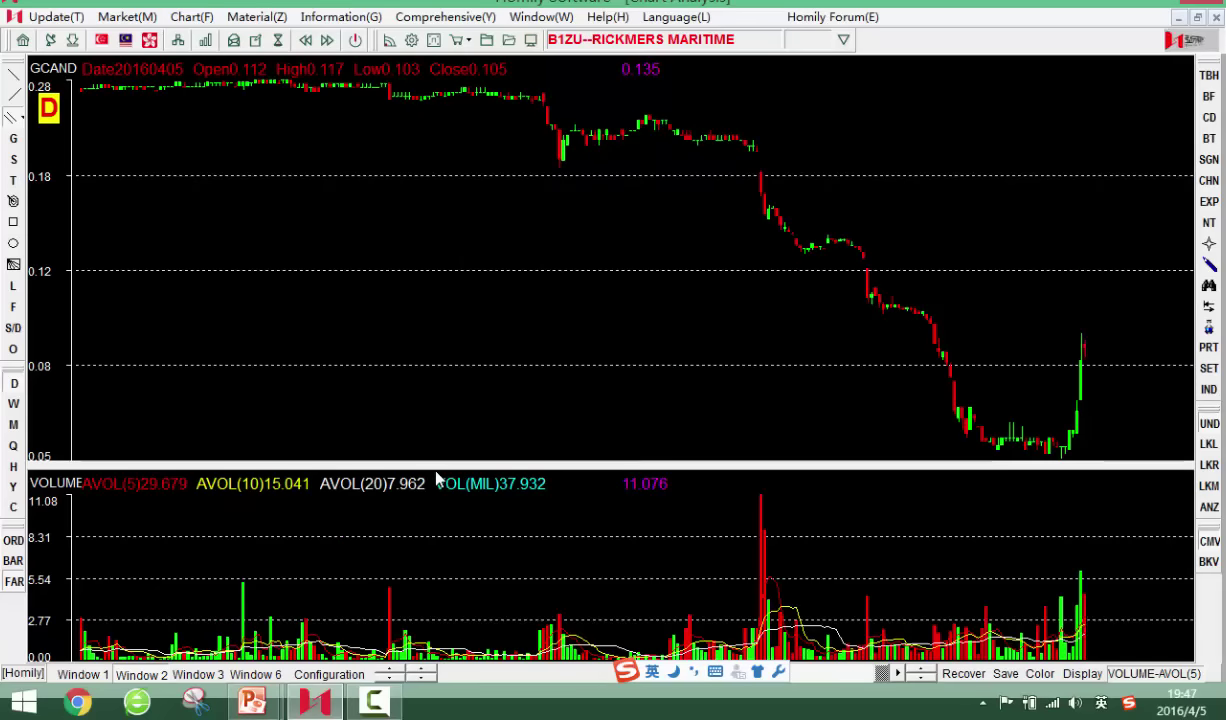
Roll the Rickmers Maritime chart back to early March 2016 and draw a descending trend line along its falling highs
key("Left")
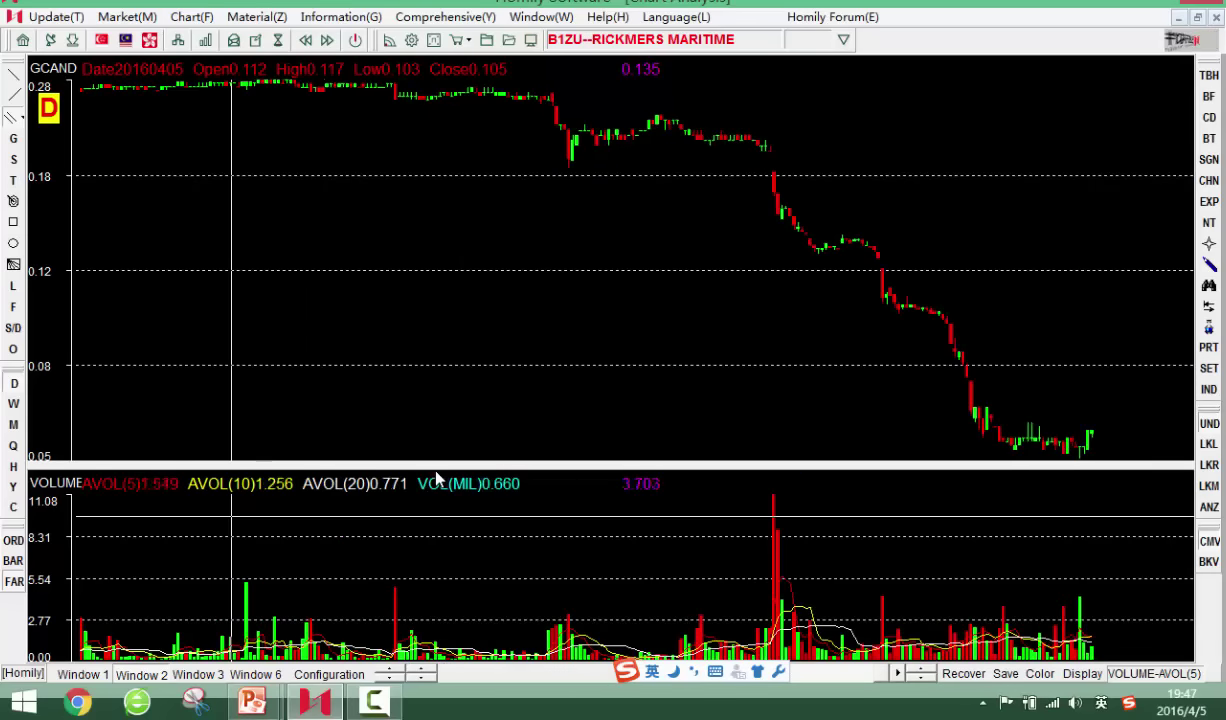
key("Right")
key("Left")
key("Right")
left_click_drag(770, 142, 1001, 364)
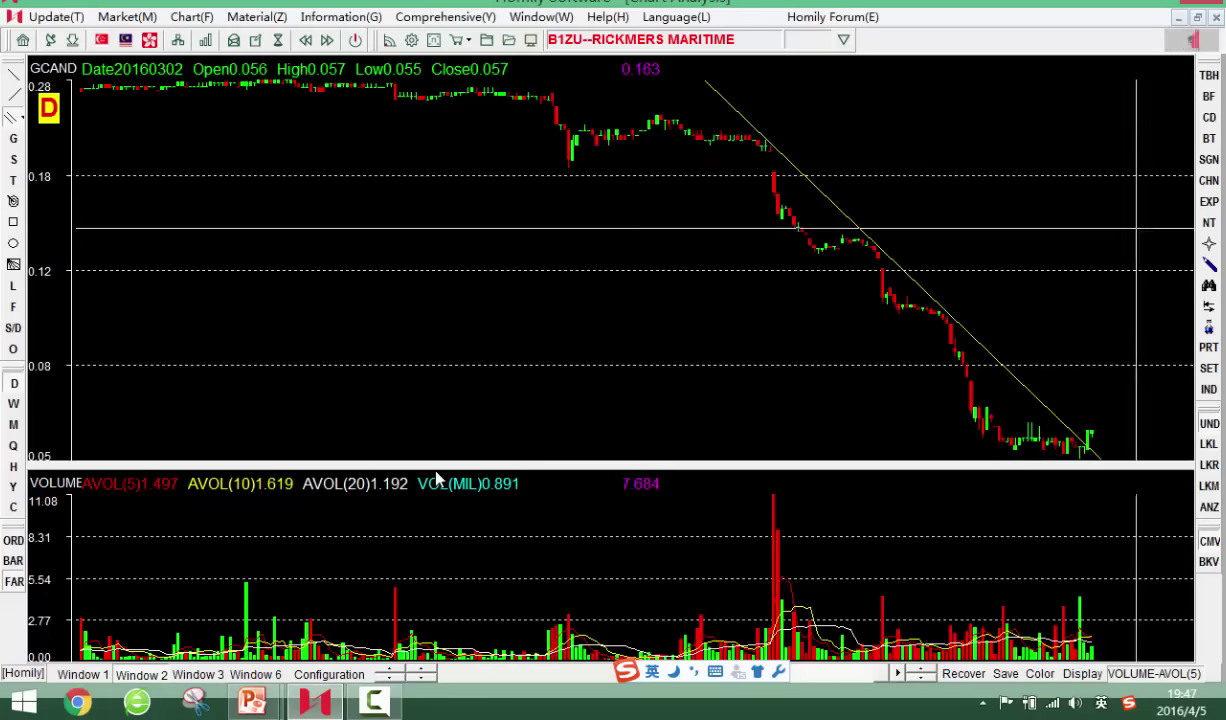
Enlarge the Rickmers chart around the descending trend line to examine the candles at its lower end near 1 March 2016
key("Escape")
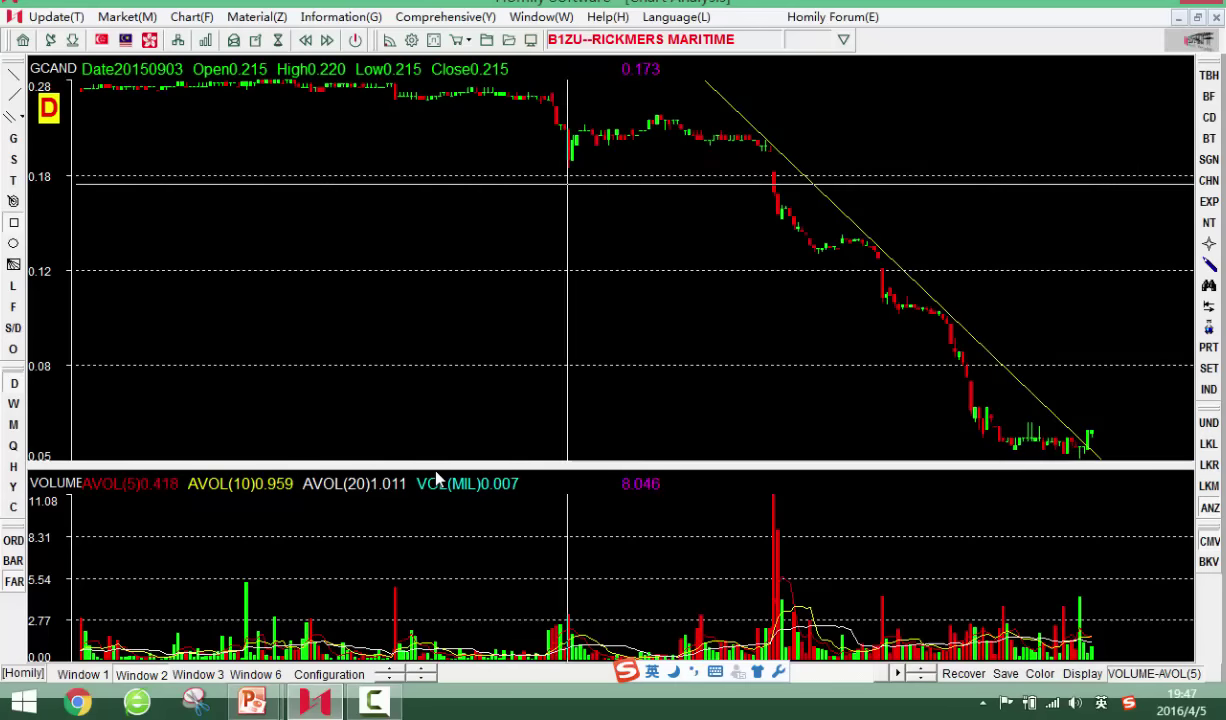
left_click_drag(561, 185, 1097, 427)
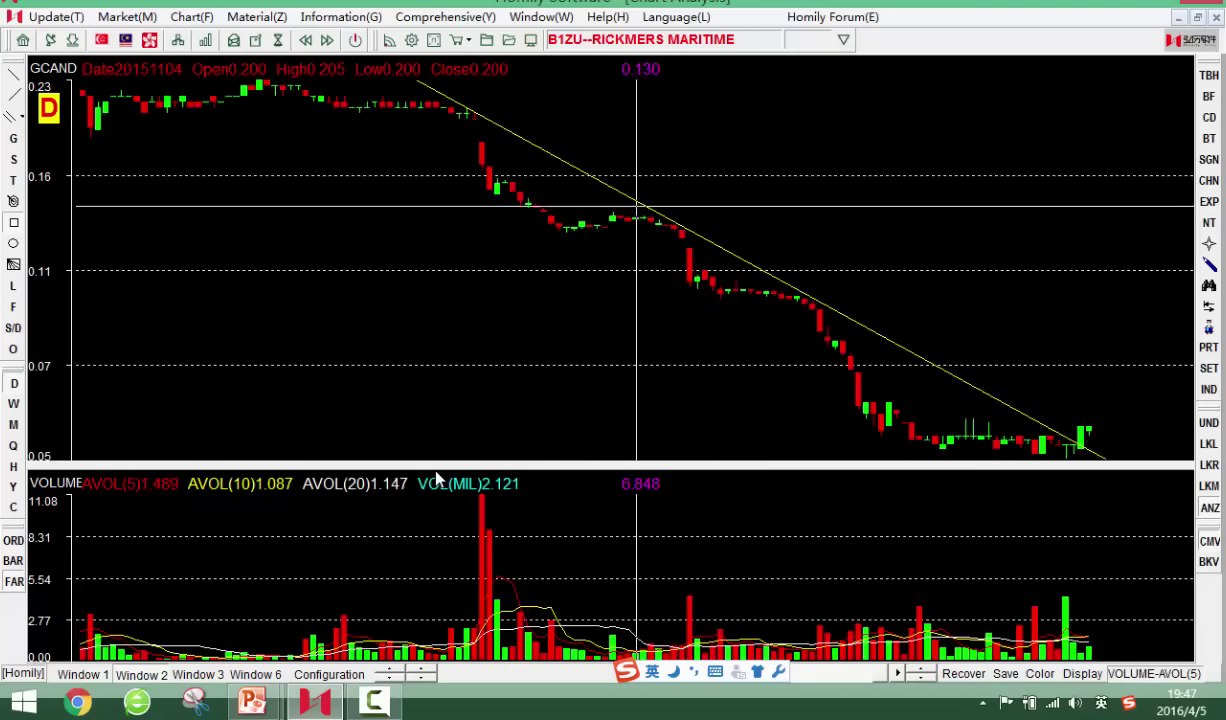
left_click_drag(364, 161, 1097, 460)
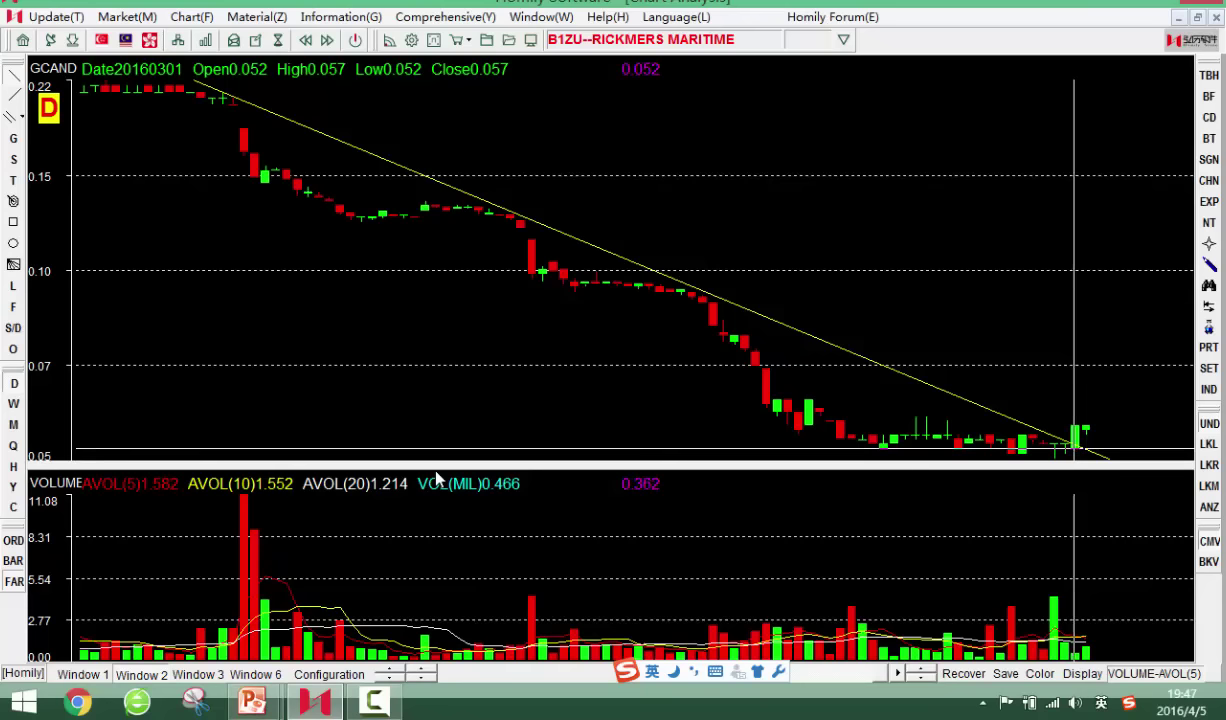
Roll the Rickmers Maritime chart forward through the breakout to the 5 April 2016 candle and delete the descending trend line
key("Right")
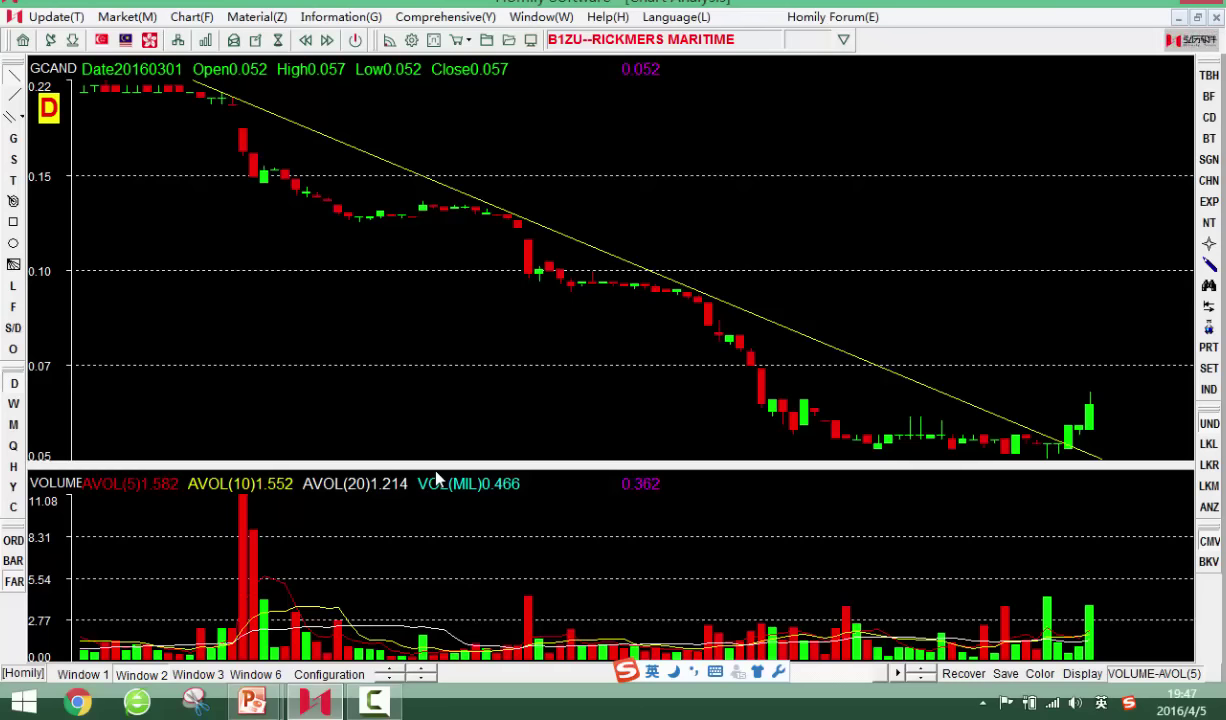
key("Right")
key("Left")
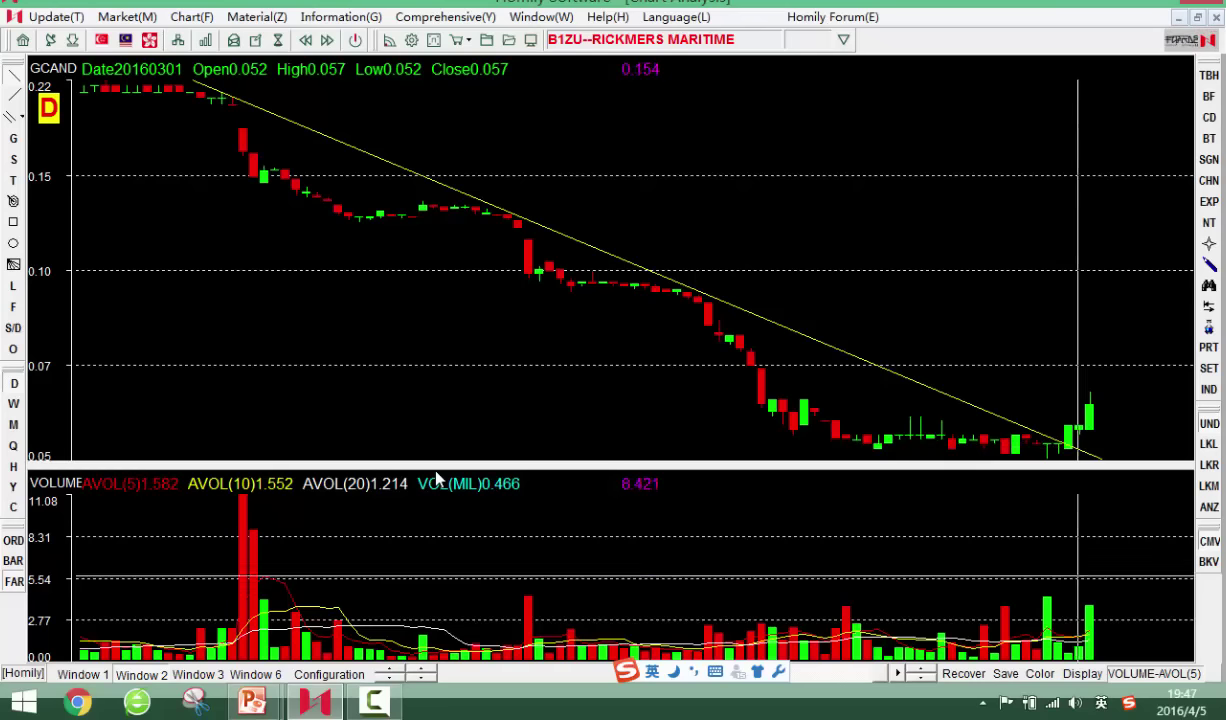
key("Right")
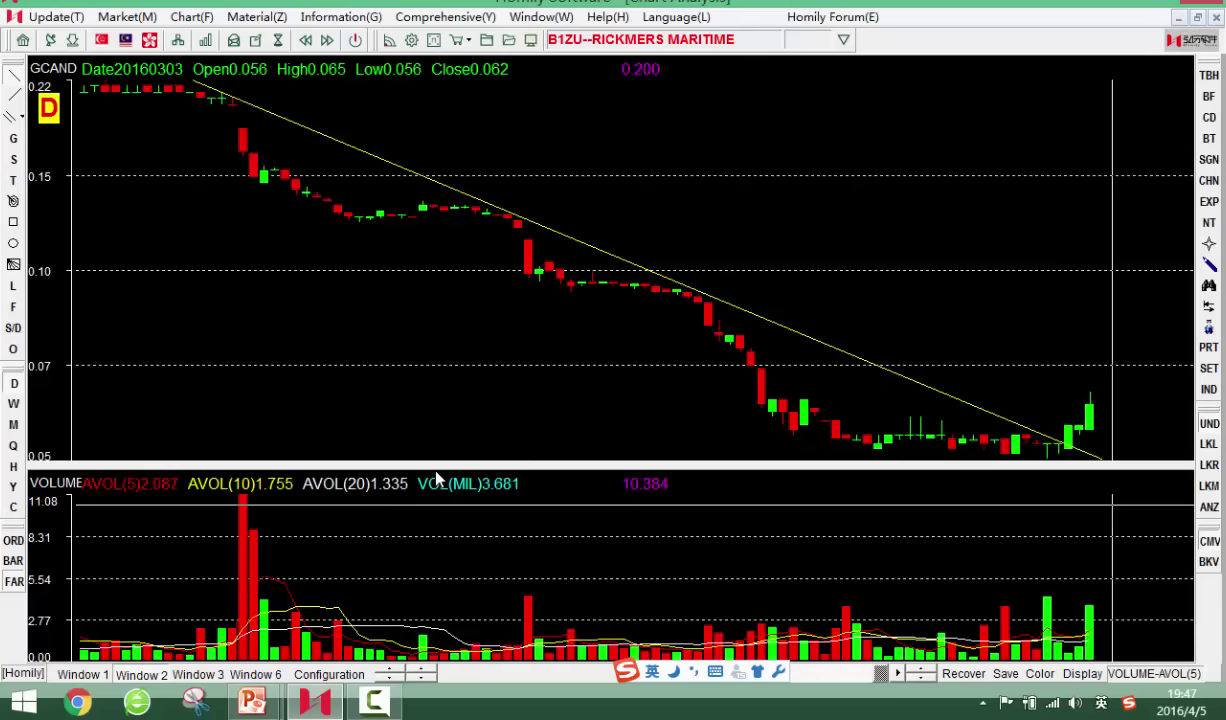
key("Right")
key("Right")
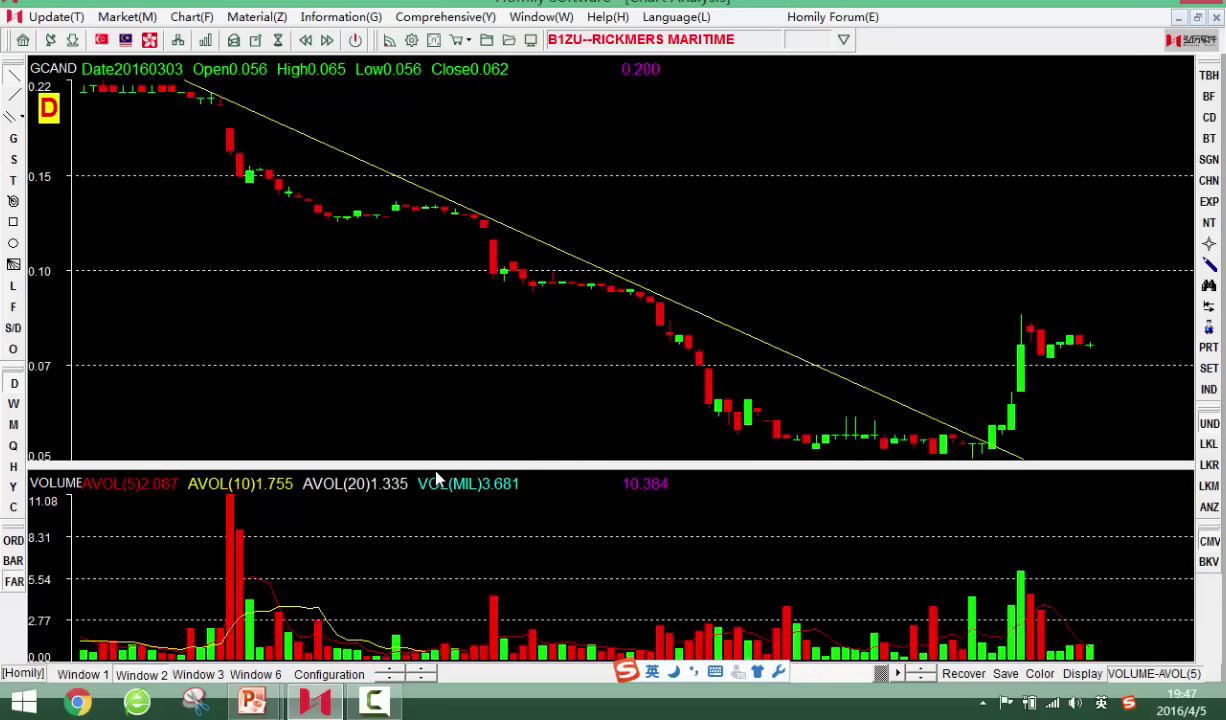
key("Down")
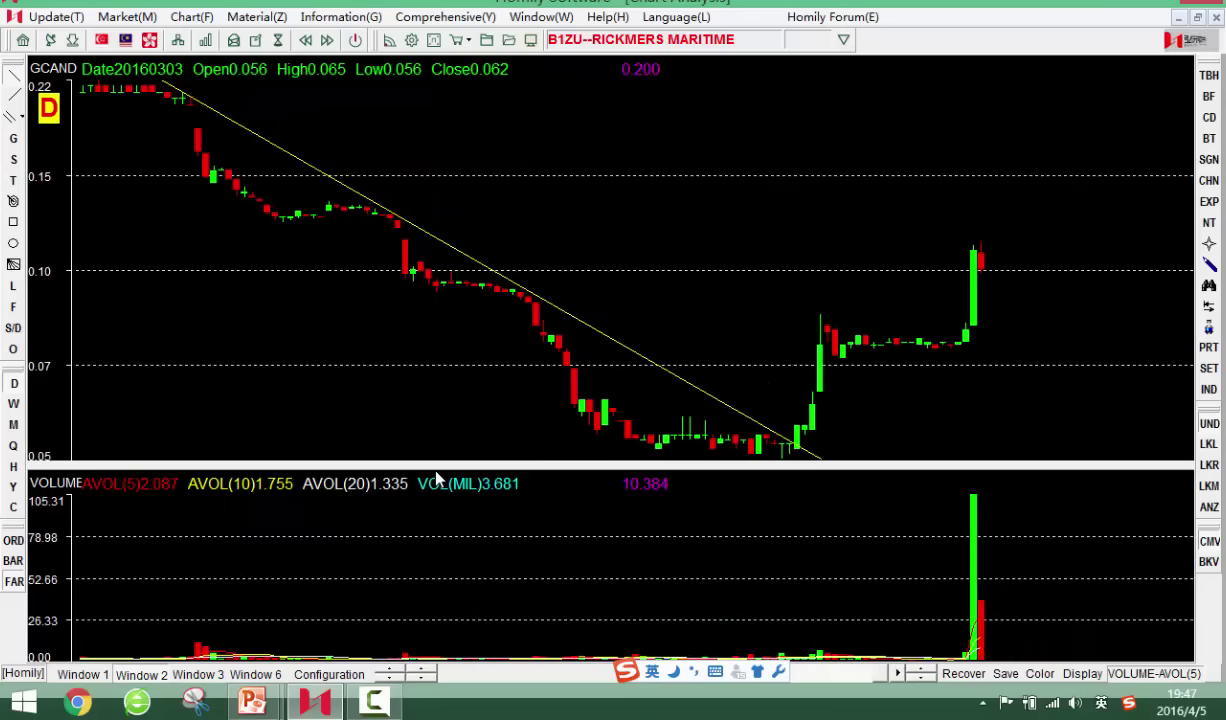
key("Delete")
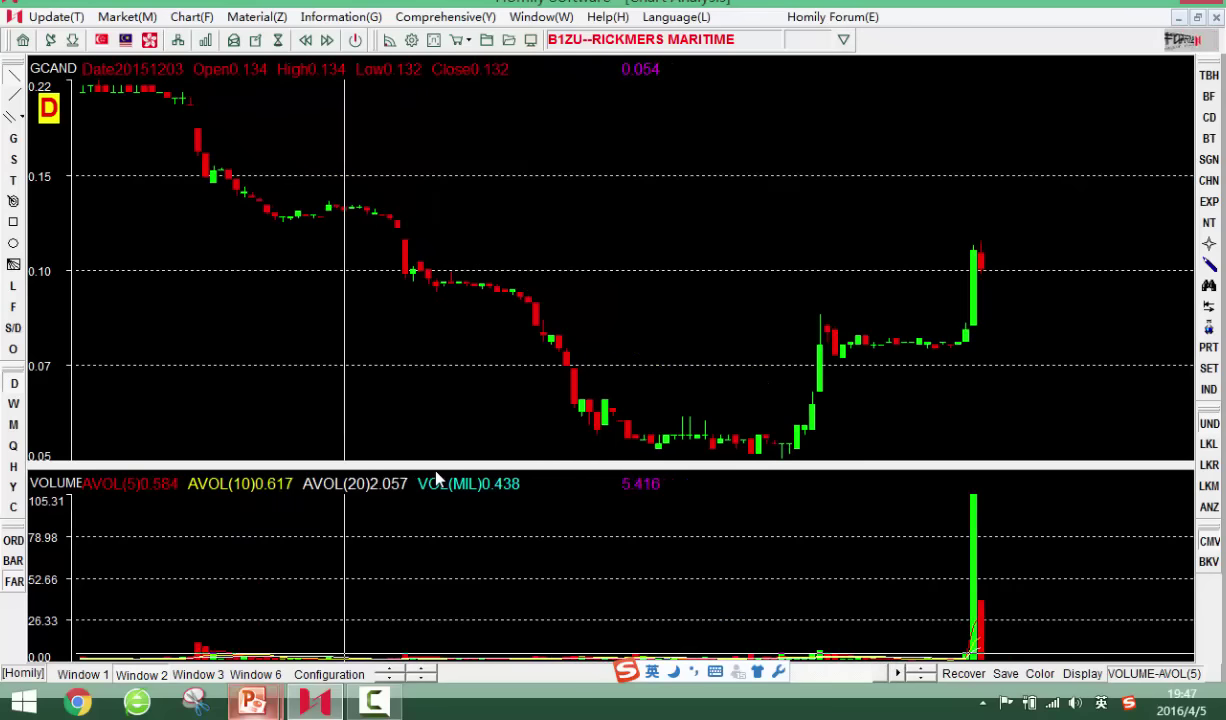
Switch to the running PowerPoint slide show and advance to the slide "How to Draw Channel"
mouse_move(281, 684)
left_click(328, 621)
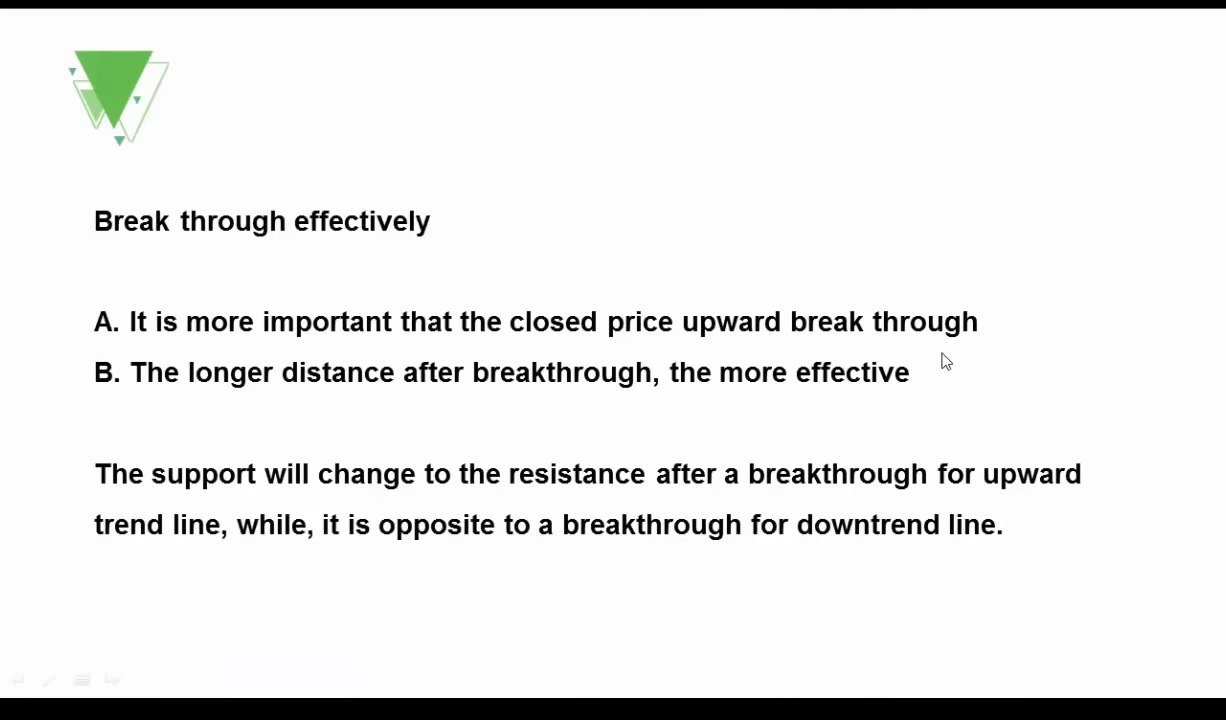
left_click(941, 358)
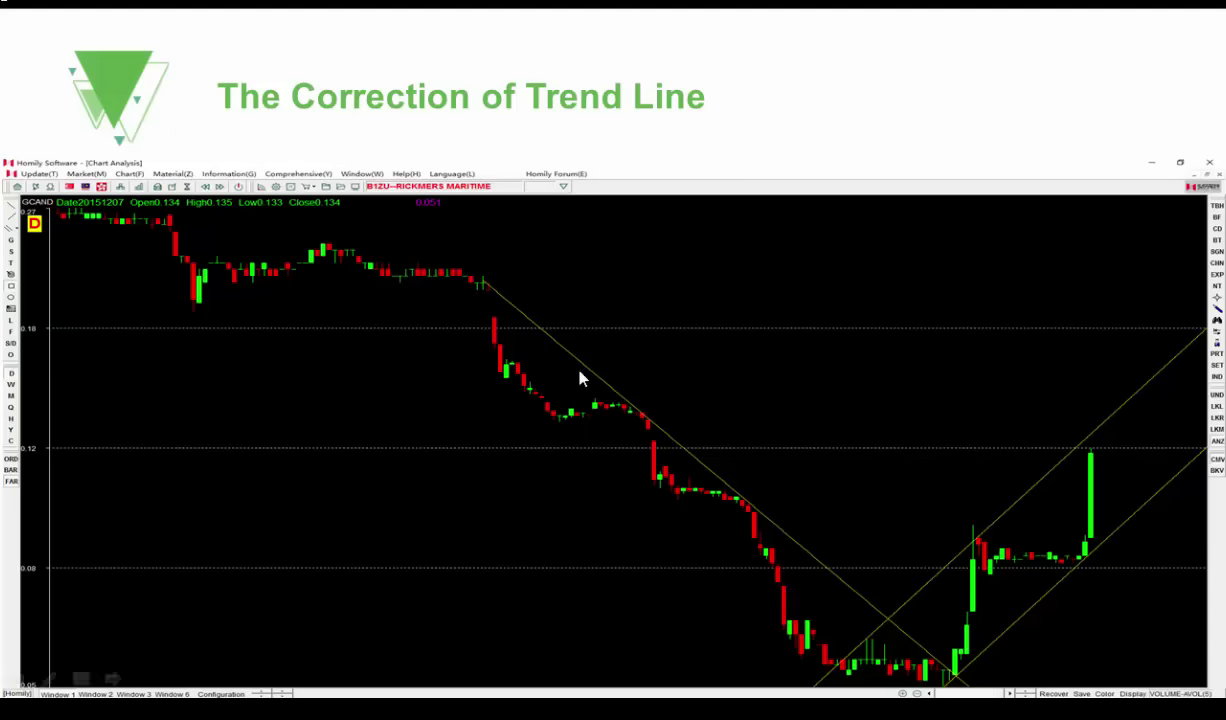
left_click(951, 313)
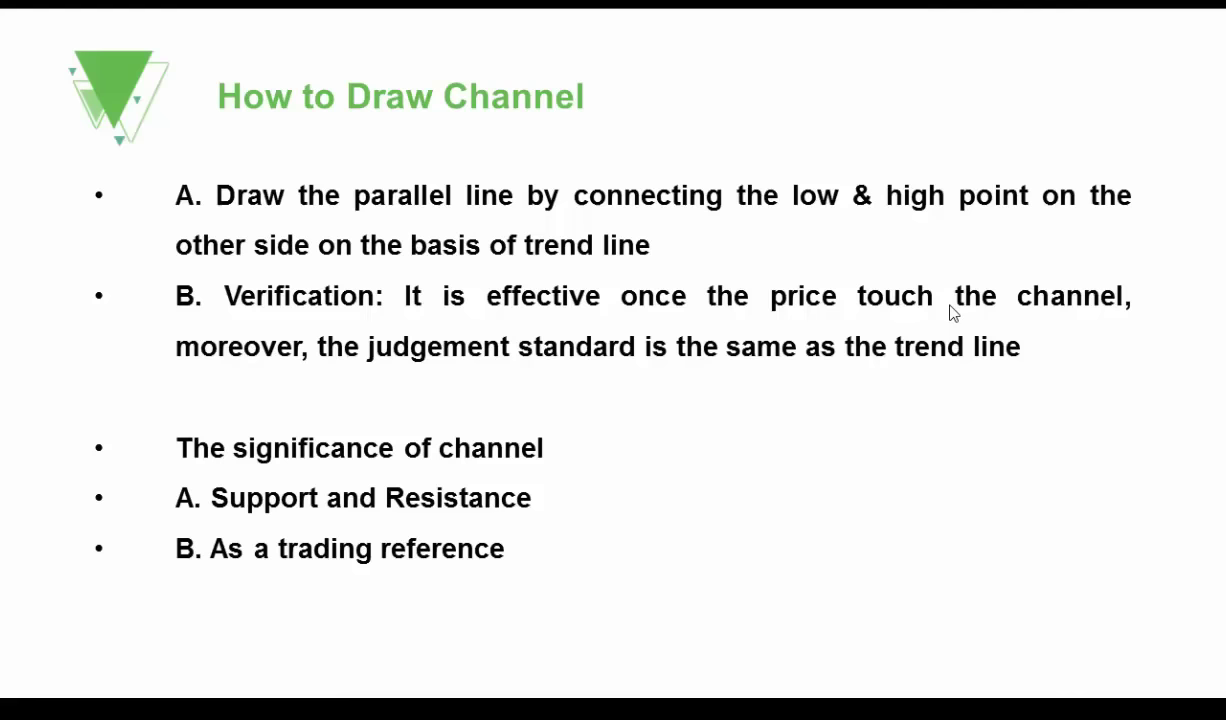
Switch back to the Homily charting software and examine the Rickmers candles back to mid October 2015
key("alt+Tab")
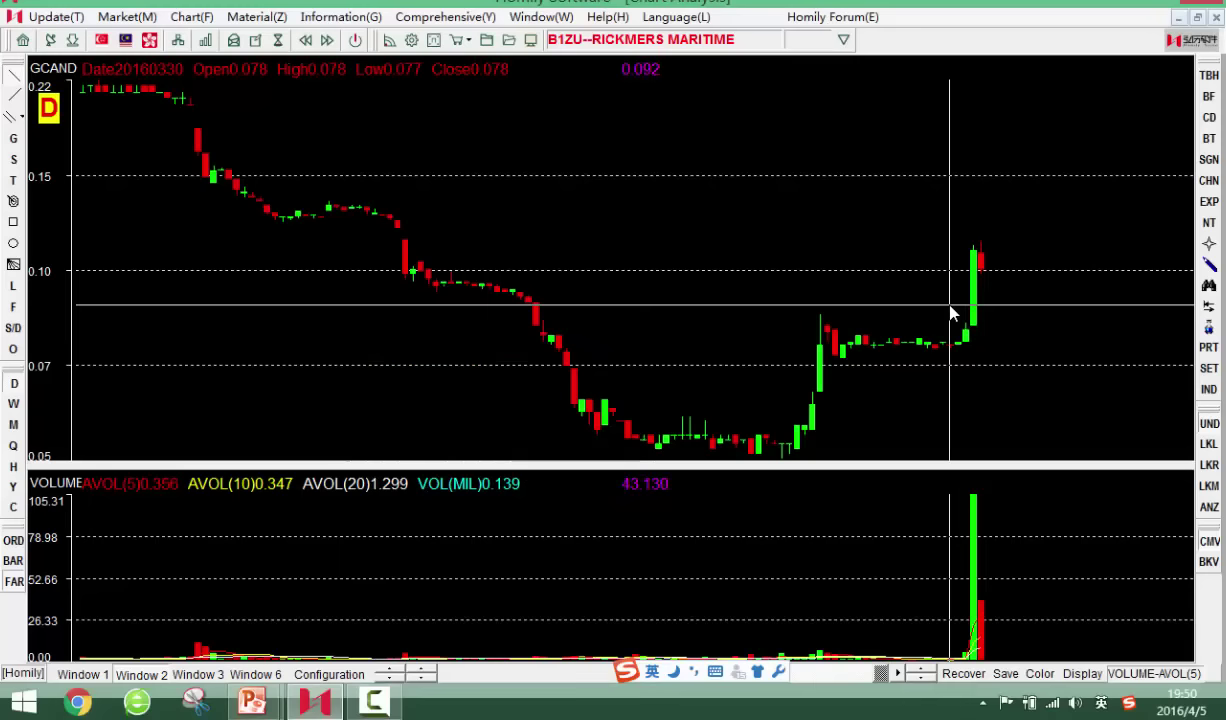
key("Right")
key("Right")
key("Right")
key("Right")
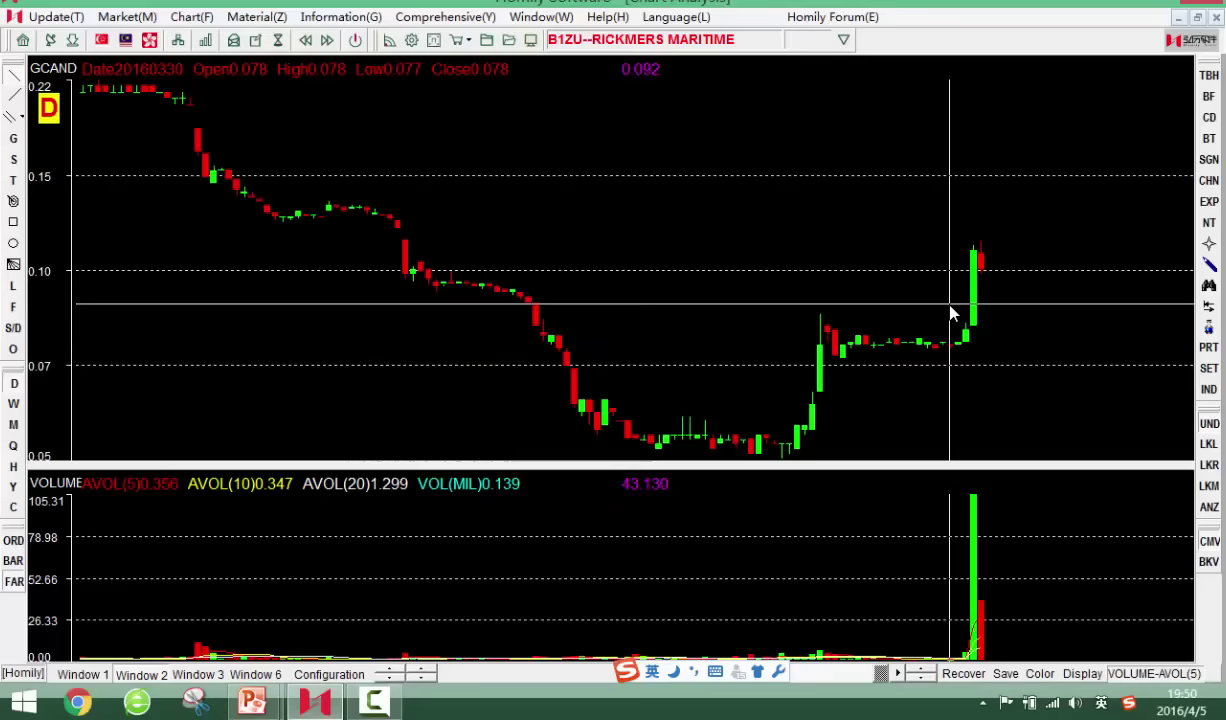
key("Left")
key("Left")
key("Left")
key("Left")
key("Left")
key("Left")
key("Left")
key("Left")
key("Left")
key("Left")
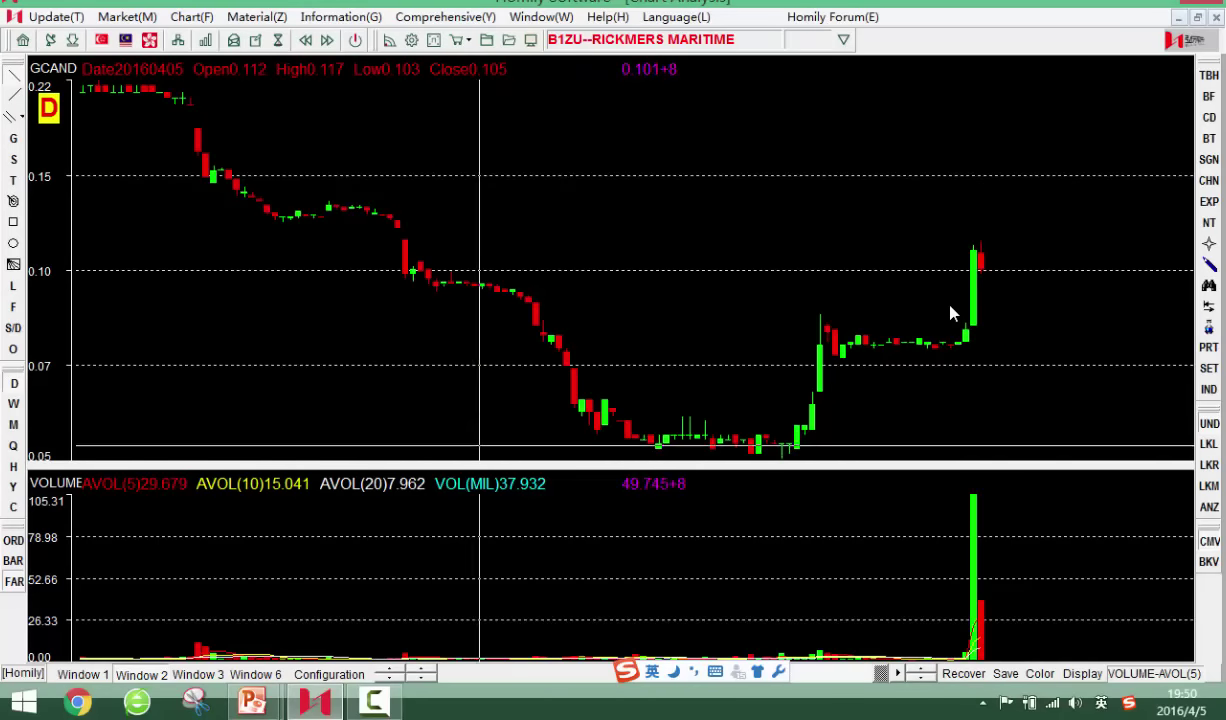
key("Left")
key("Left")
key("Left")
key("Left")
key("Left")
key("Left")
key("Left")
key("Left")
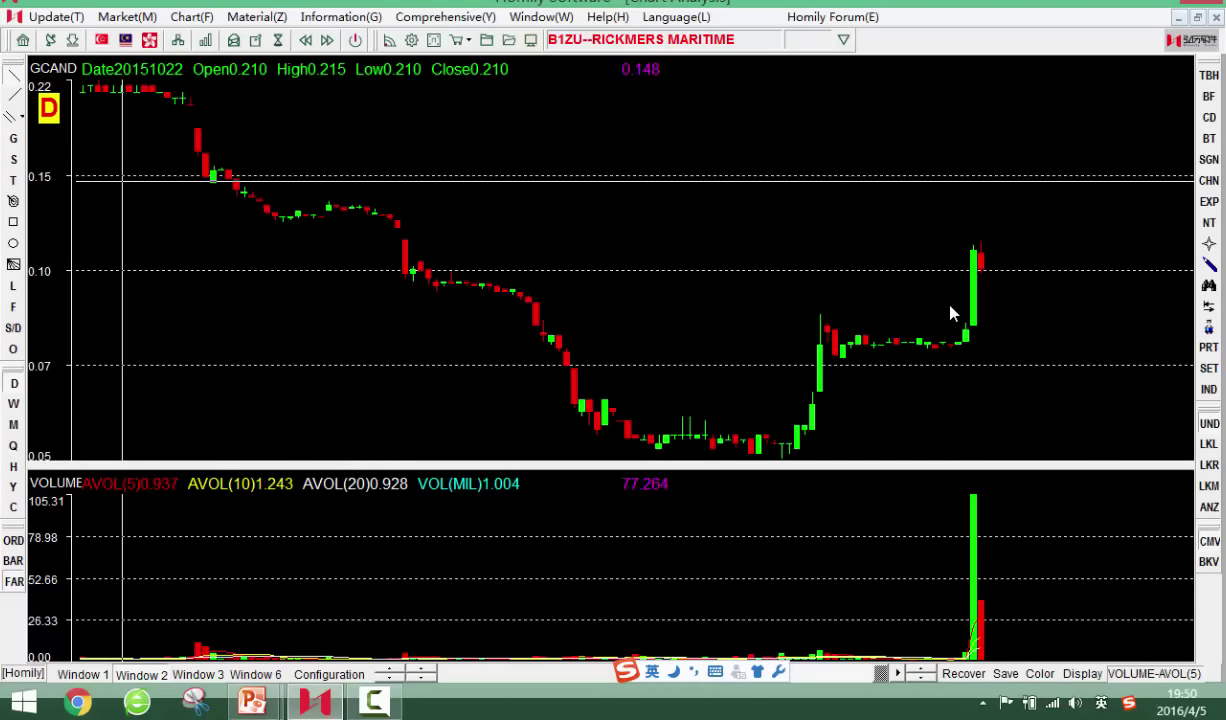
key("Left")
key("Left")
key("Left")
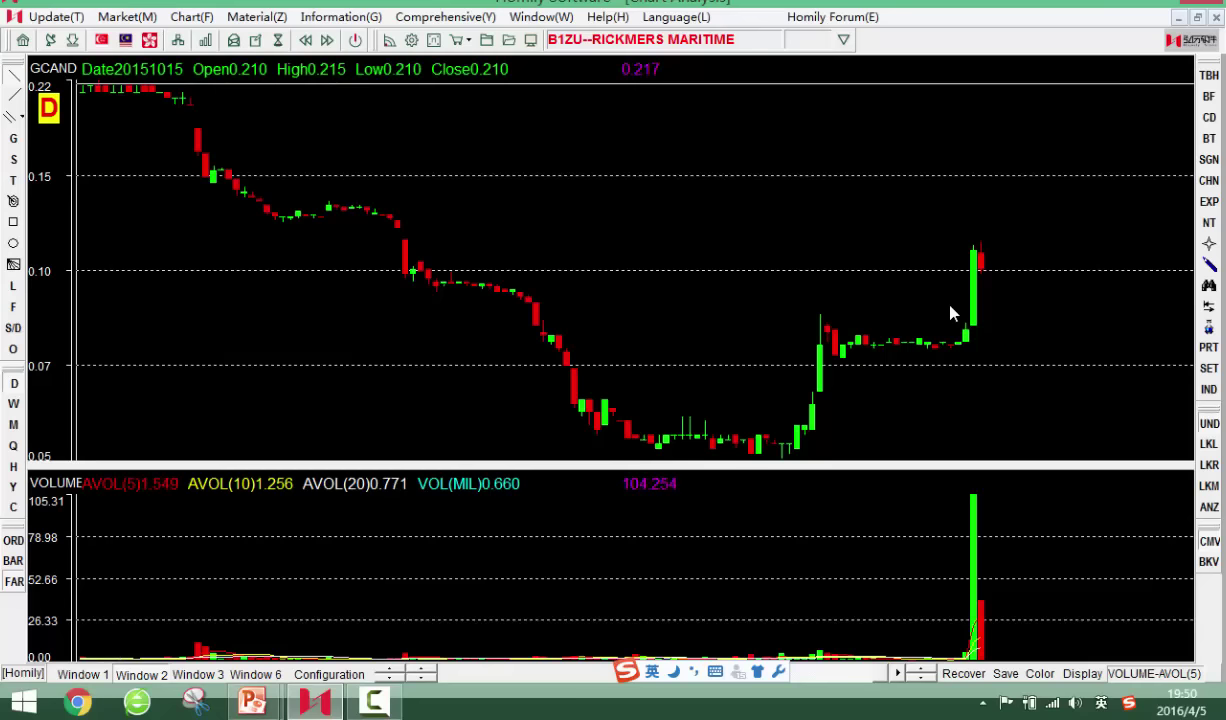
key("Left")
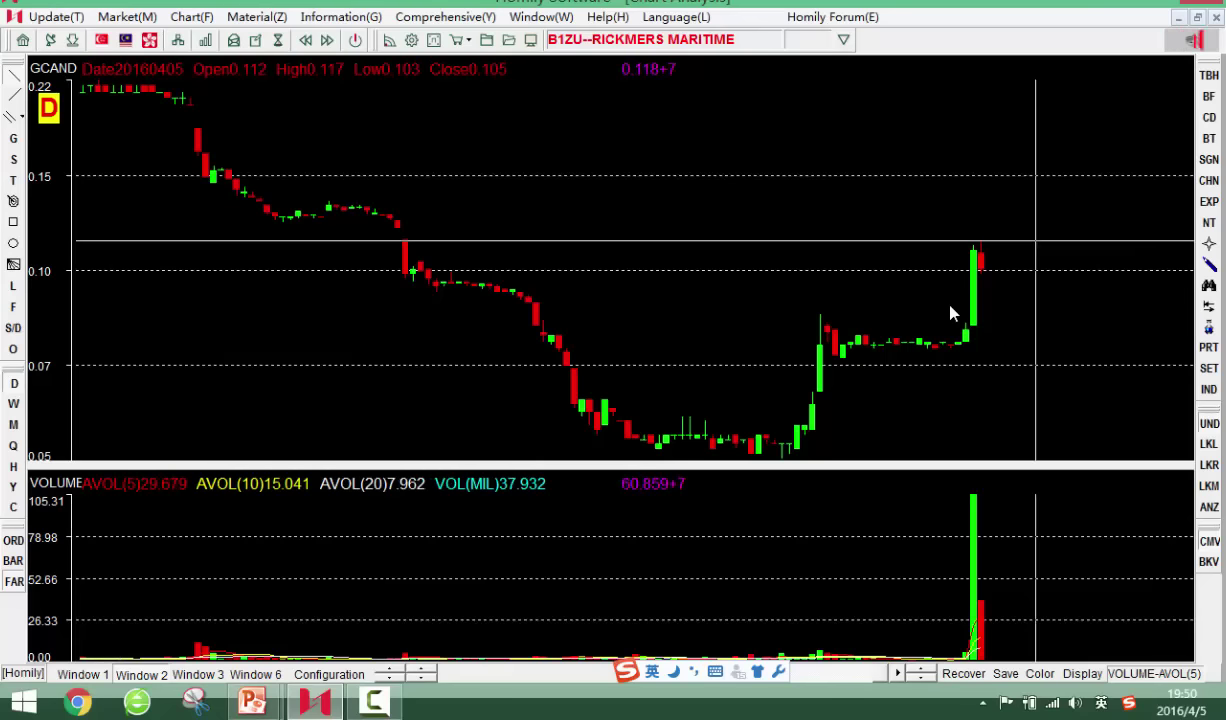
Show the indicator list and change the volume pane to the OCAND (Ordinary Candlestick) indicator
key("Escape")
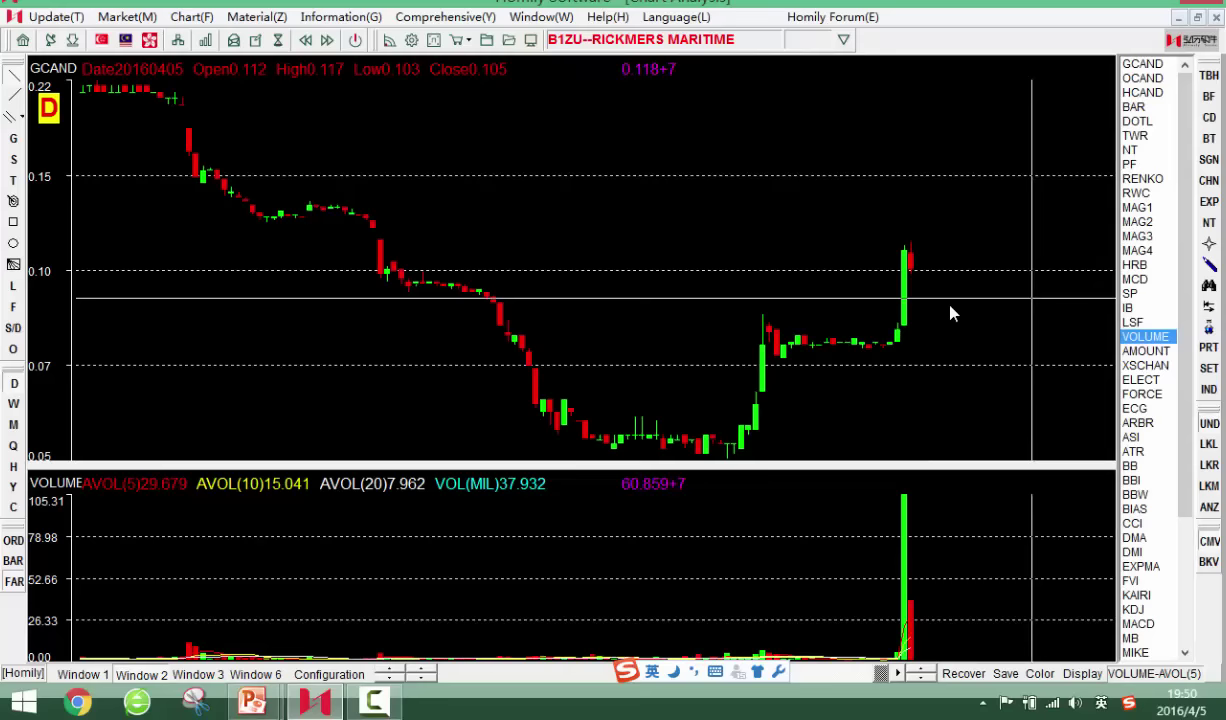
key("Left")
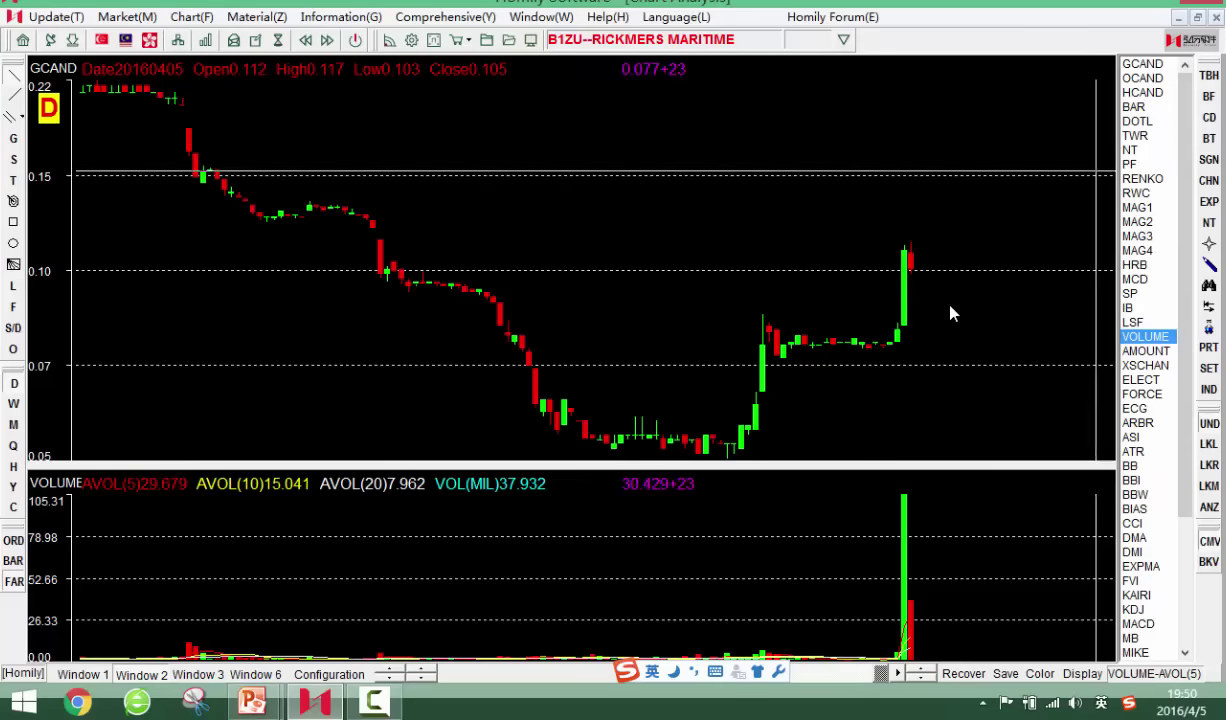
left_click(1142, 78)
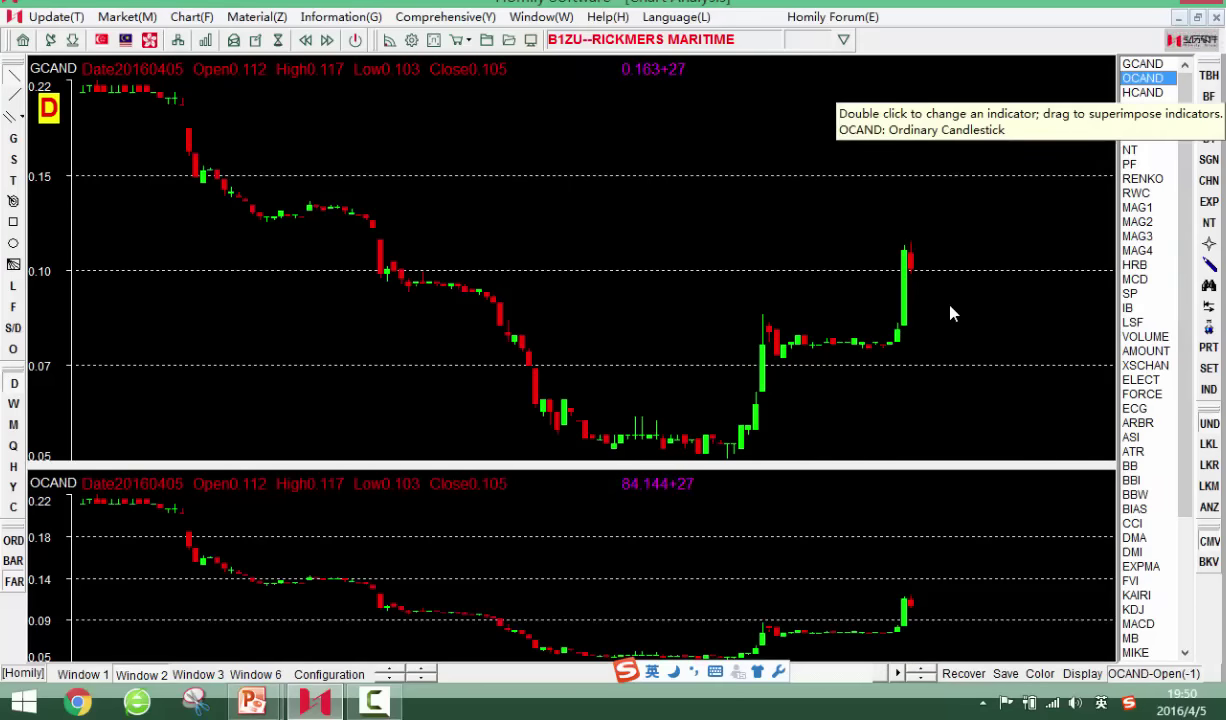
Zoom out the Rickmers chart to include March 2015 and examine the candles along the decline and rebound
key("Left")
key("Left")
key("Left")
key("Left")
key("Left")
key("Left")
key("Left")
key("Left")
key("Left")
key("Left")
key("Left")
key("Left")
key("Left")
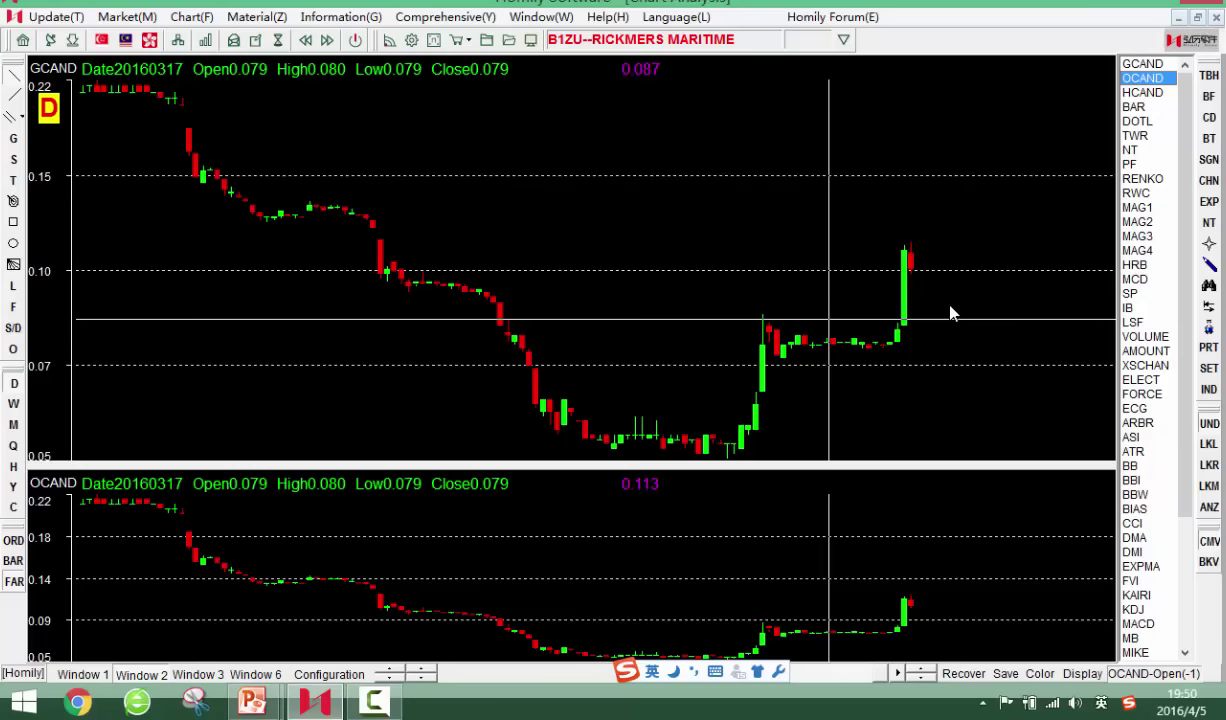
key("Down")
key("Left")
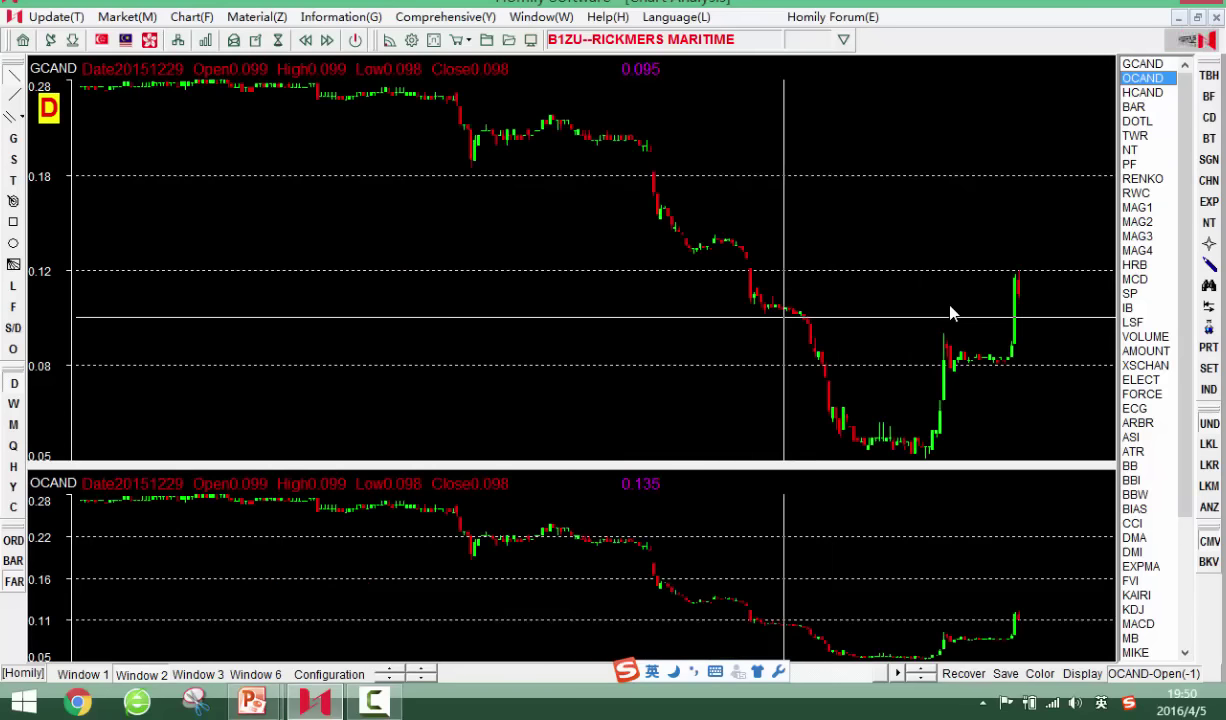
key("Right")
key("Right")
key("Right")
key("Right")
key("Right")
key("Right")
key("Right")
key("Right")
key("Right")
key("Right")
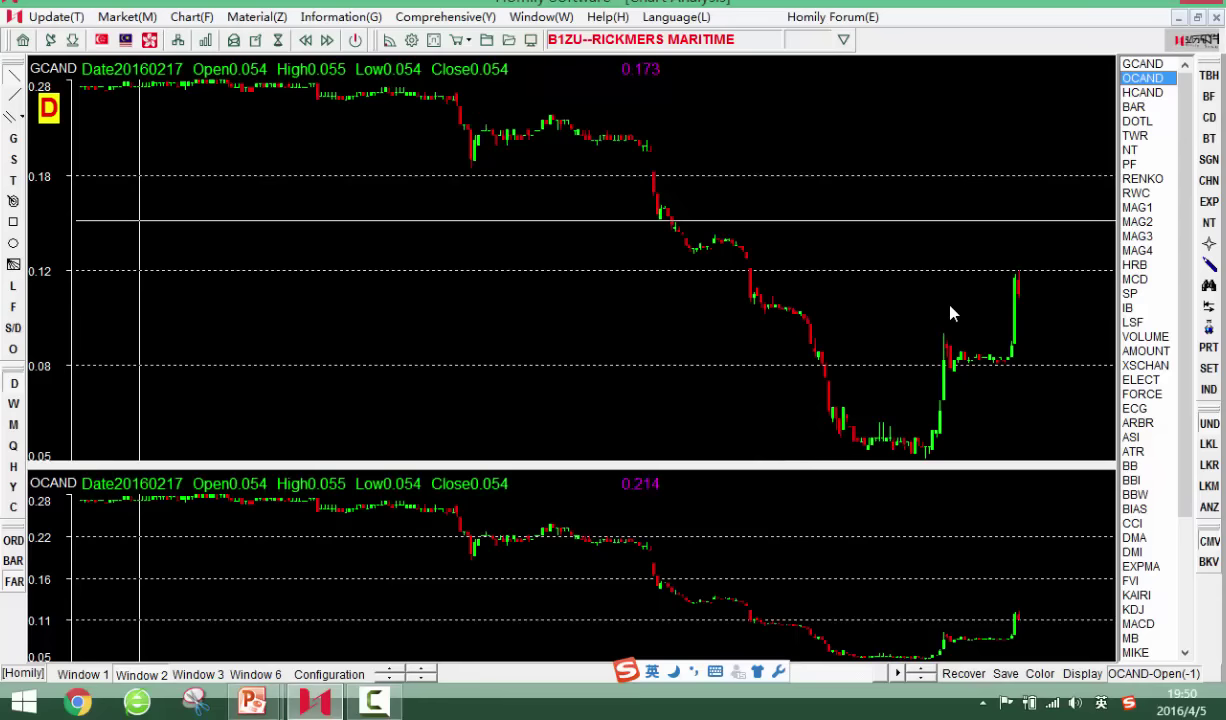
key("Left")
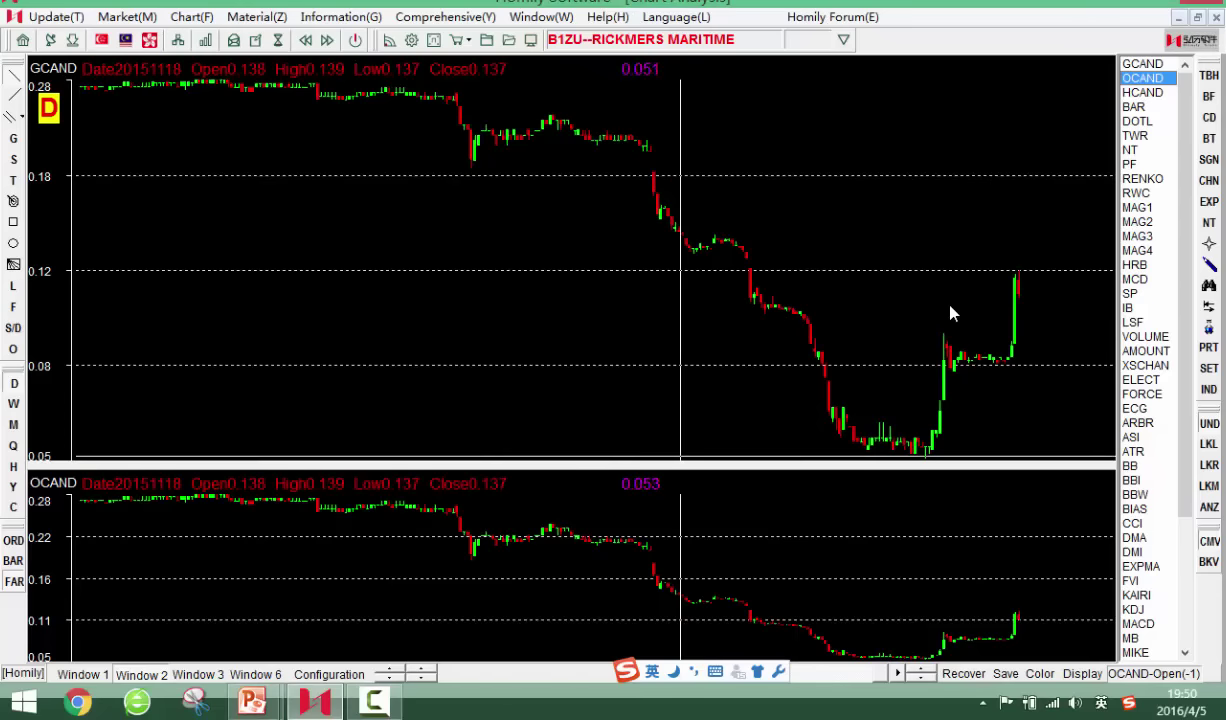
Draw a descending line with the Parallel Lines tool along Rickmers' falling highs from 3 November 2015 to about mid January 2016
left_click(14, 117)
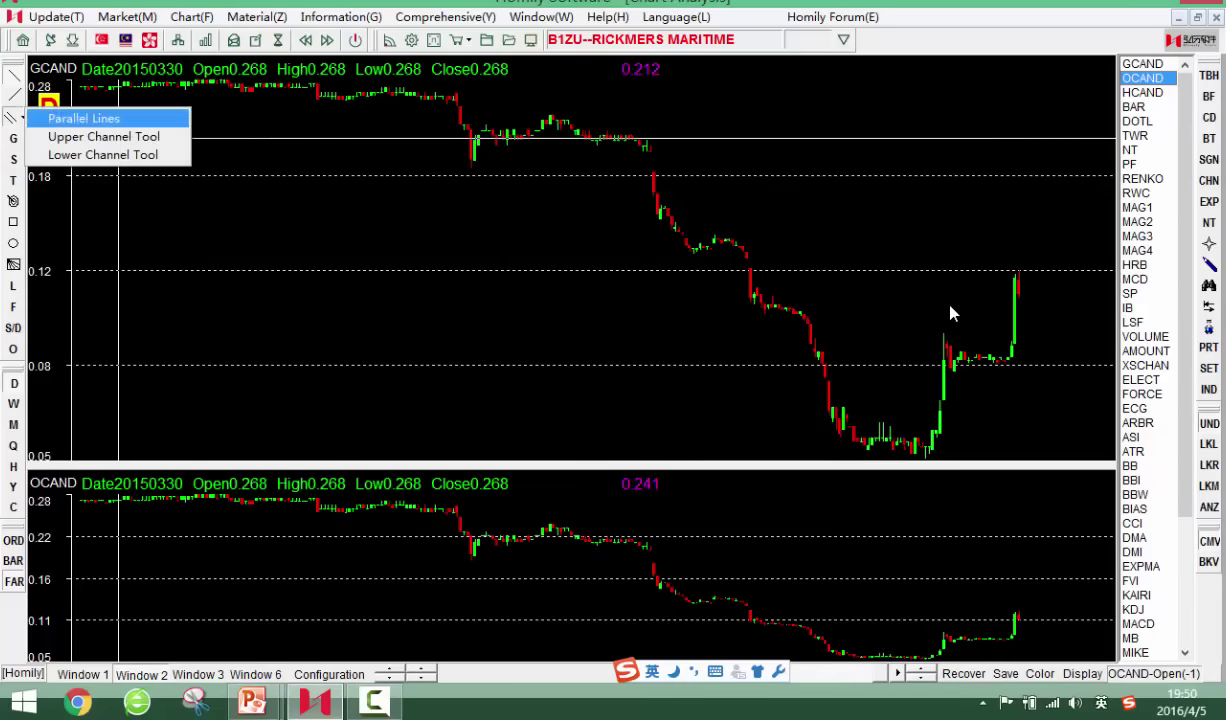
left_click(84, 118)
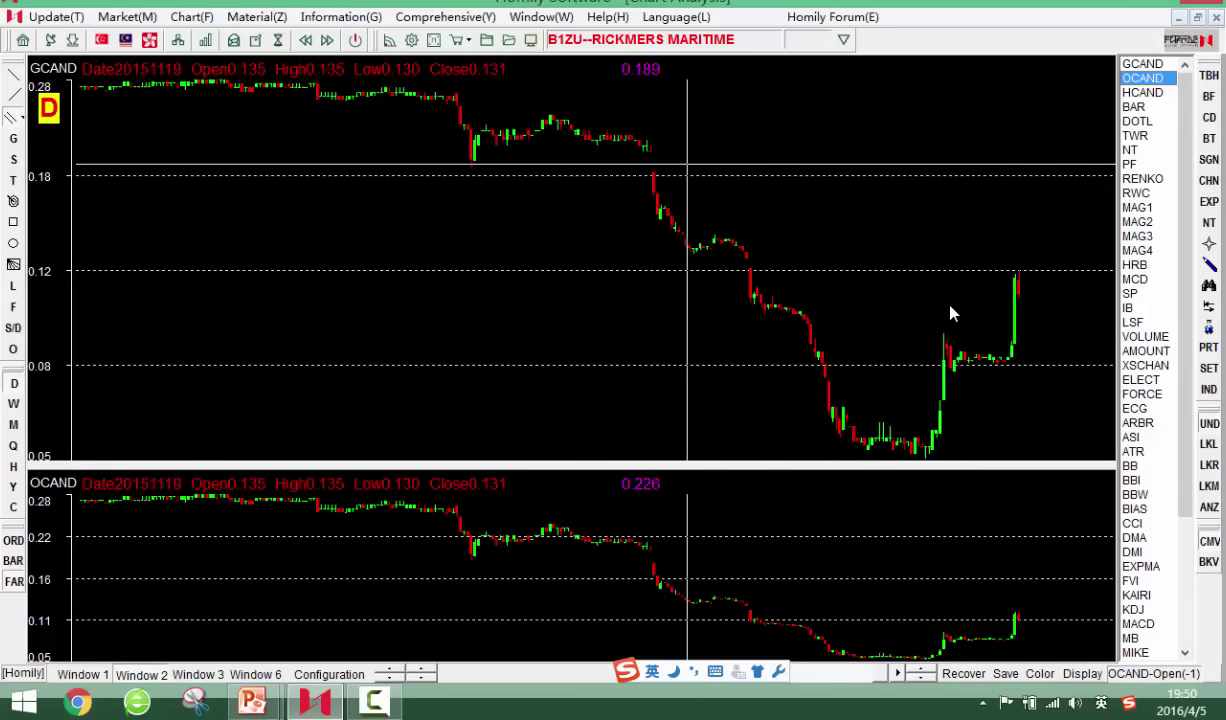
key("Left")
key("Left")
key("Left")
key("Left")
key("Left")
key("Left")
key("Left")
key("Left")
key("Left")
key("Left")
key("Left")
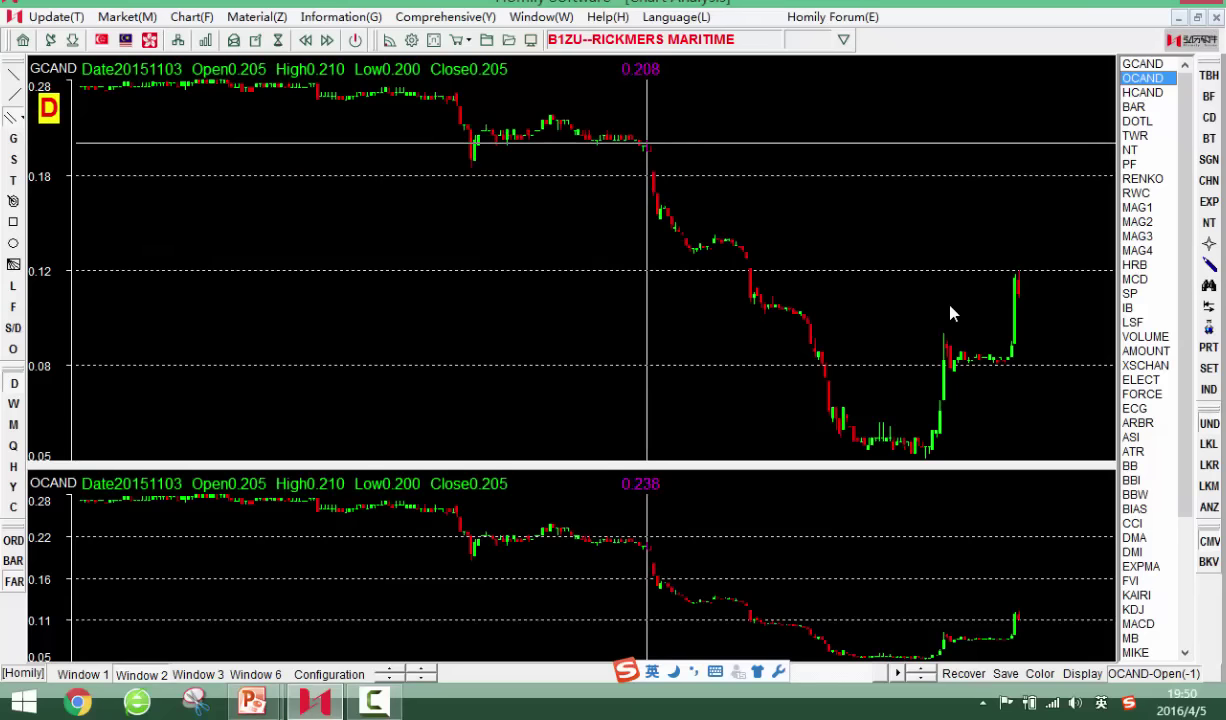
key("Right")
key("Right")
key("Right")
key("Right")
key("Right")
key("Right")
key("Right")
key("Right")
key("Right")
key("Right")
key("Right")
key("Right")
key("Right")
key("Right")
key("Right")
key("Right")
key("Right")
key("Right")
key("Right")
key("Right")
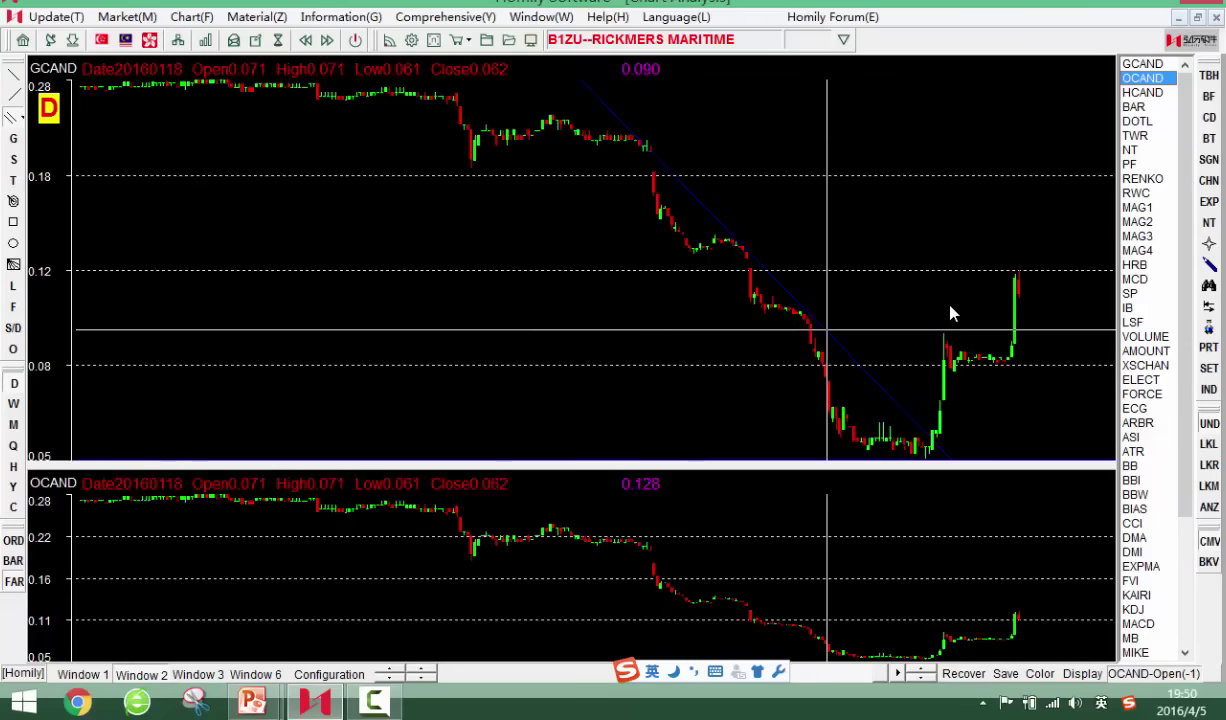
key("Left")
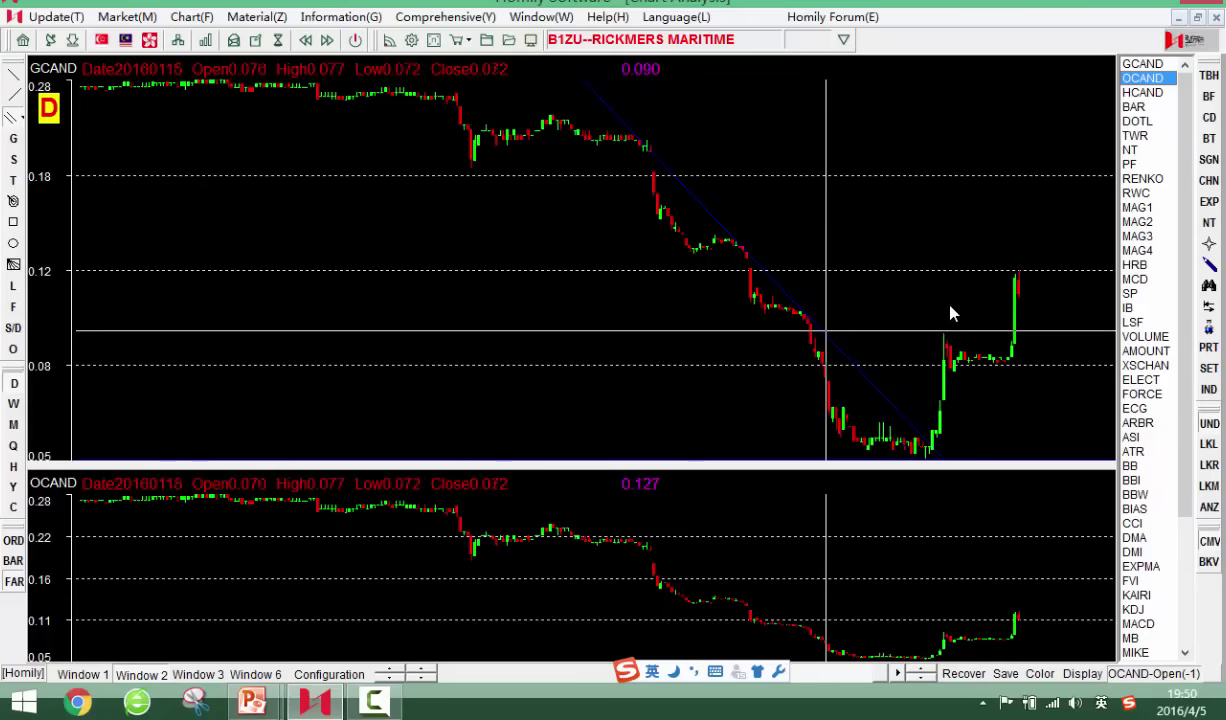
key("Right")
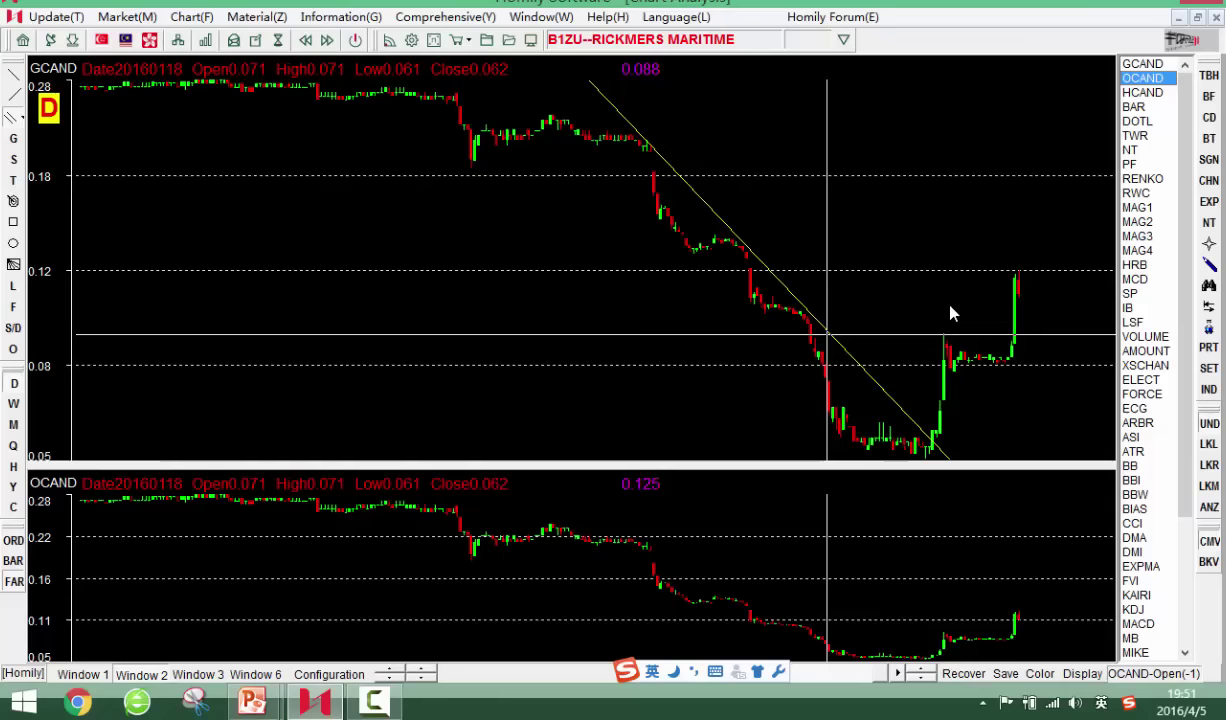
Trace the Rickmers decline between 19 October 2015 and 13 January 2016 and clear the descending line along its highs
key("Left")
key("Left")
key("Left")
key("Left")
key("Left")
key("Left")
key("Left")
key("Left")
key("Left")
key("Left")
key("Left")
key("Left")
key("Left")
key("Left")
key("Left")
key("Left")
key("Left")
key("Left")
key("Left")
key("Left")
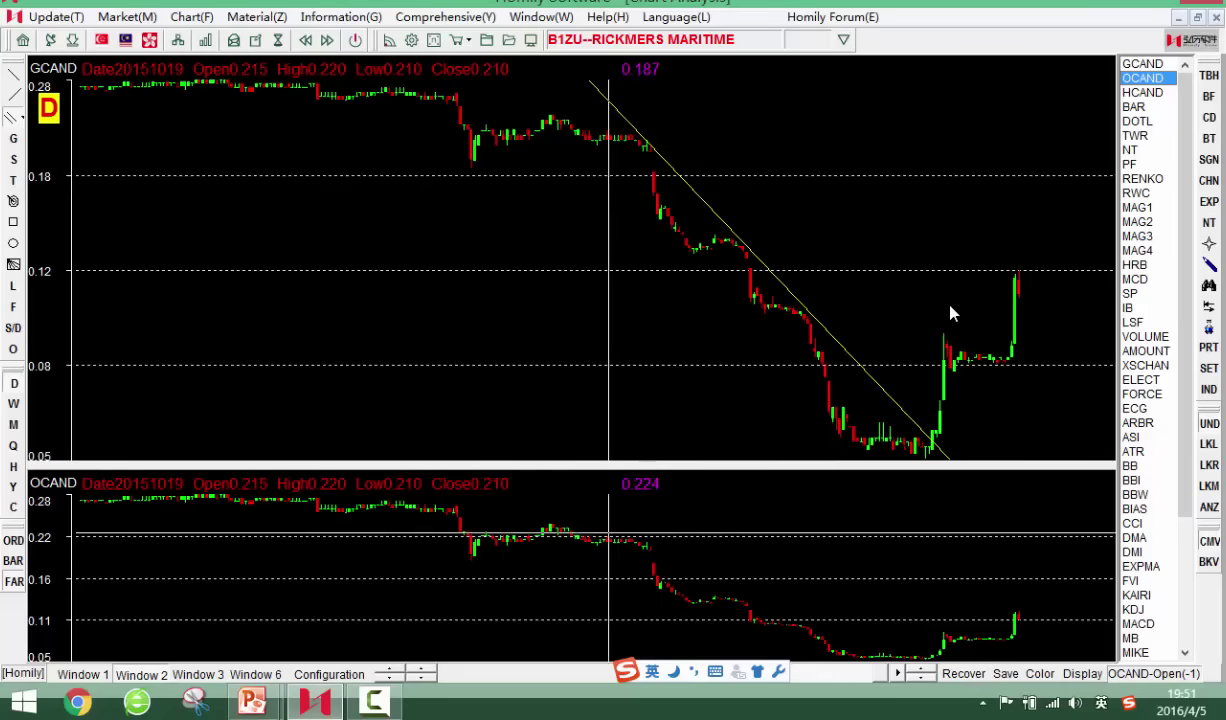
key("Right")
key("Right")
key("Right")
key("Right")
key("Right")
key("Right")
key("Right")
key("Right")
key("Right")
key("Right")
key("Right")
key("Right")
key("Right")
key("Right")
key("Right")
key("Right")
key("Right")
key("Right")
key("Right")
key("Right")
key("Right")
key("Right")
key("Right")
key("Right")
key("Right")
key("Right")
key("Right")
key("Right")
key("Right")
key("Right")
key("Right")
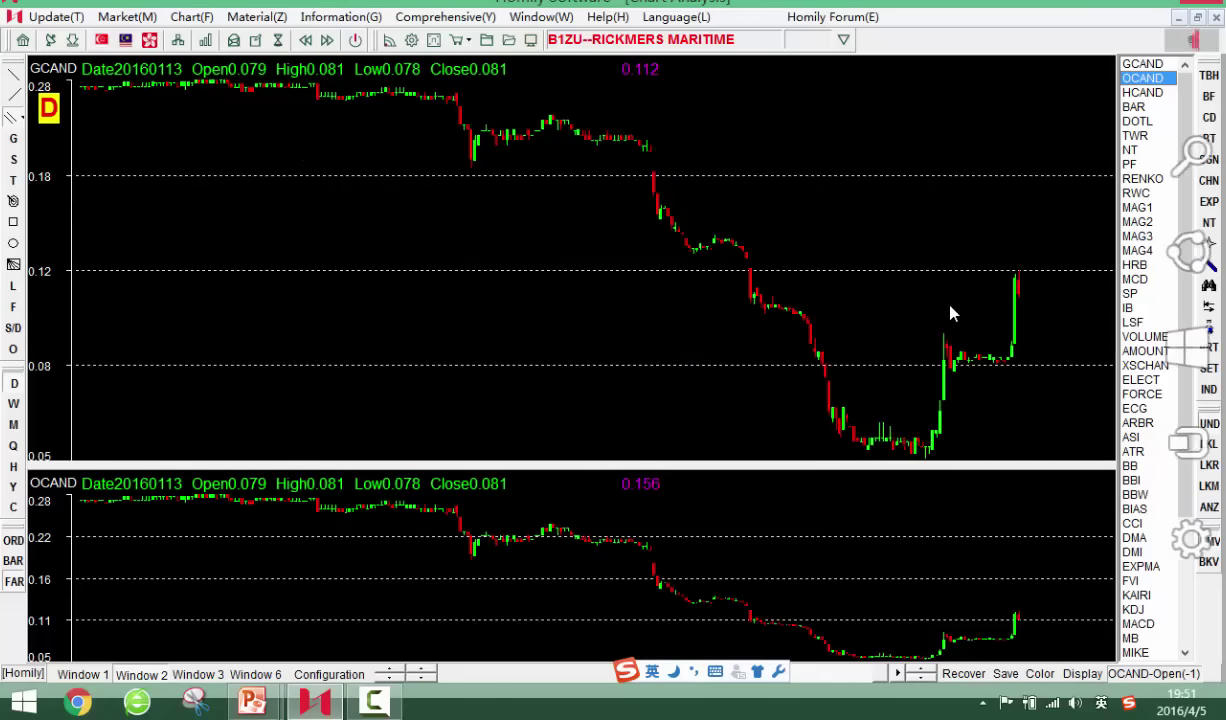
Draw a falling channel on the Rickmers price chart, with its upper line through 3 November 2015 and 22 January 2016 and its parallel along the lows
key("Left")
key("Left")
key("Left")
key("Left")
key("Left")
key("Left")
key("Left")
key("Left")
key("Left")
key("Left")
key("Left")
key("Left")
key("Left")
key("Left")
key("Left")
key("Left")
key("Left")
key("Left")
key("Left")
key("Left")
key("Left")
key("Left")
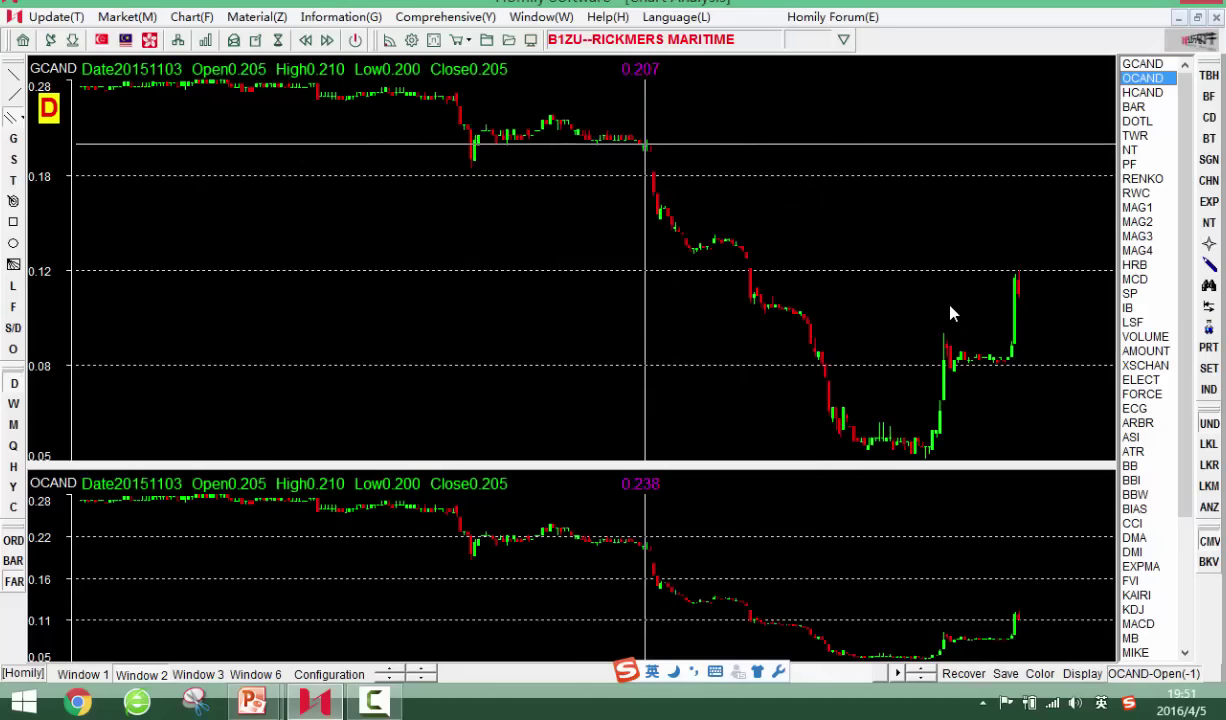
key("Right")
key("Right")
key("Right")
key("Right")
key("Right")
key("Right")
key("Right")
key("Right")
key("Right")
key("Right")
key("Right")
key("Right")
key("Right")
key("Right")
key("Right")
key("Right")
key("Right")
key("Right")
key("Right")
key("Right")
key("Left")
key("Left")
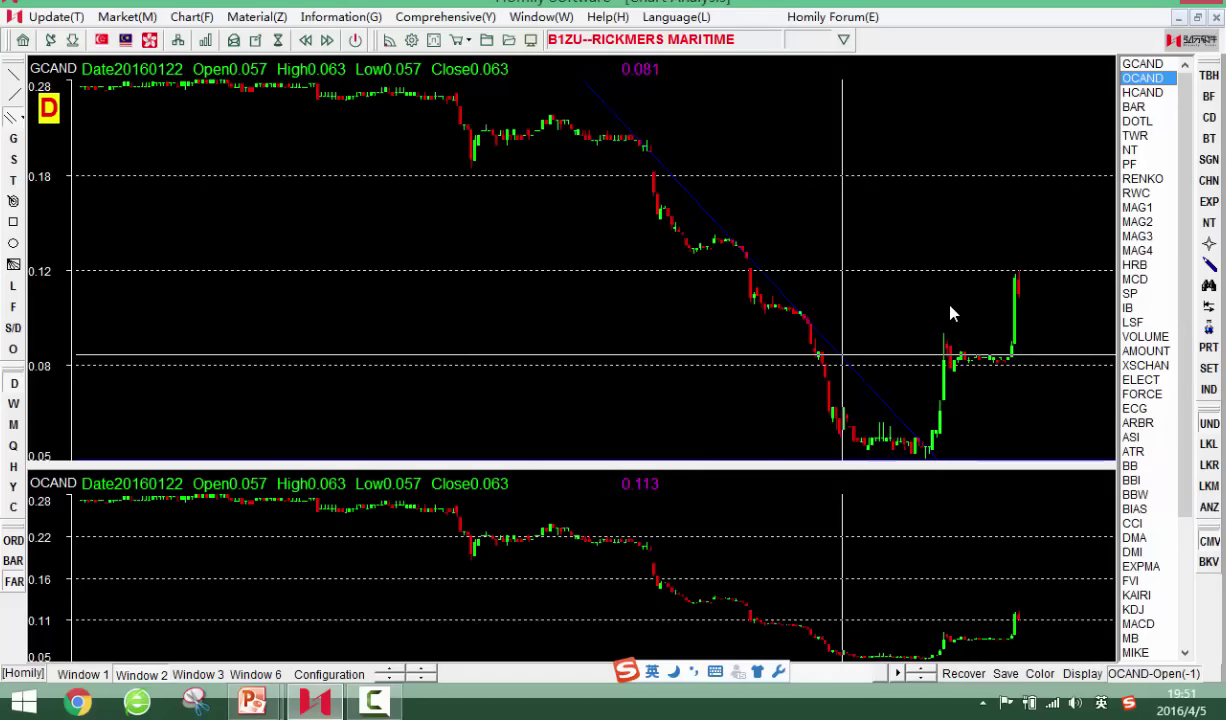
key("Right")
key("Left")
key("Left")
key("Left")
key("Left")
key("Left")
key("Left")
key("Left")
key("Left")
key("Left")
key("Left")
key("Left")
key("Left")
key("Left")
key("Left")
key("Left")
key("Left")
key("Left")
key("Left")
key("Left")
key("Left")
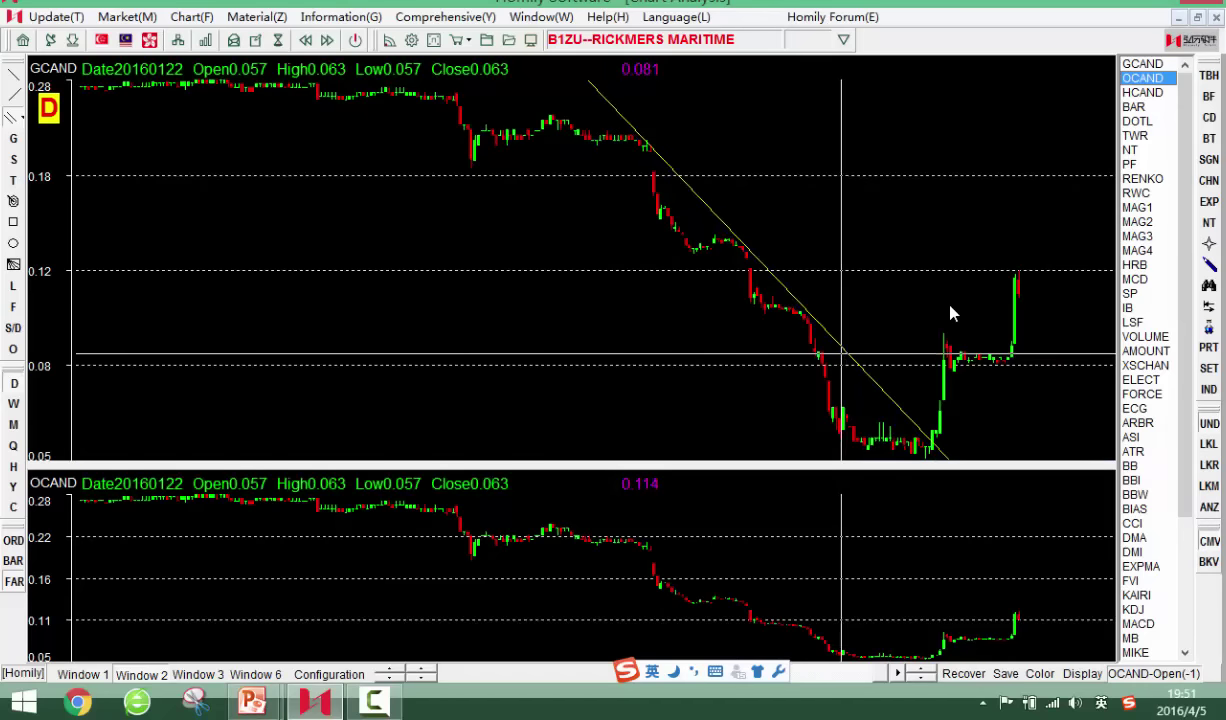
left_click(689, 250)
Draw a matching falling channel in the OCAND pane, with its upper line from 3 November 2015 to about mid January 2016 and its parallel beneath the lows
key("Right")
key("Right")
key("Right")
key("Right")
key("Right")
key("Right")
key("Right")
key("Right")
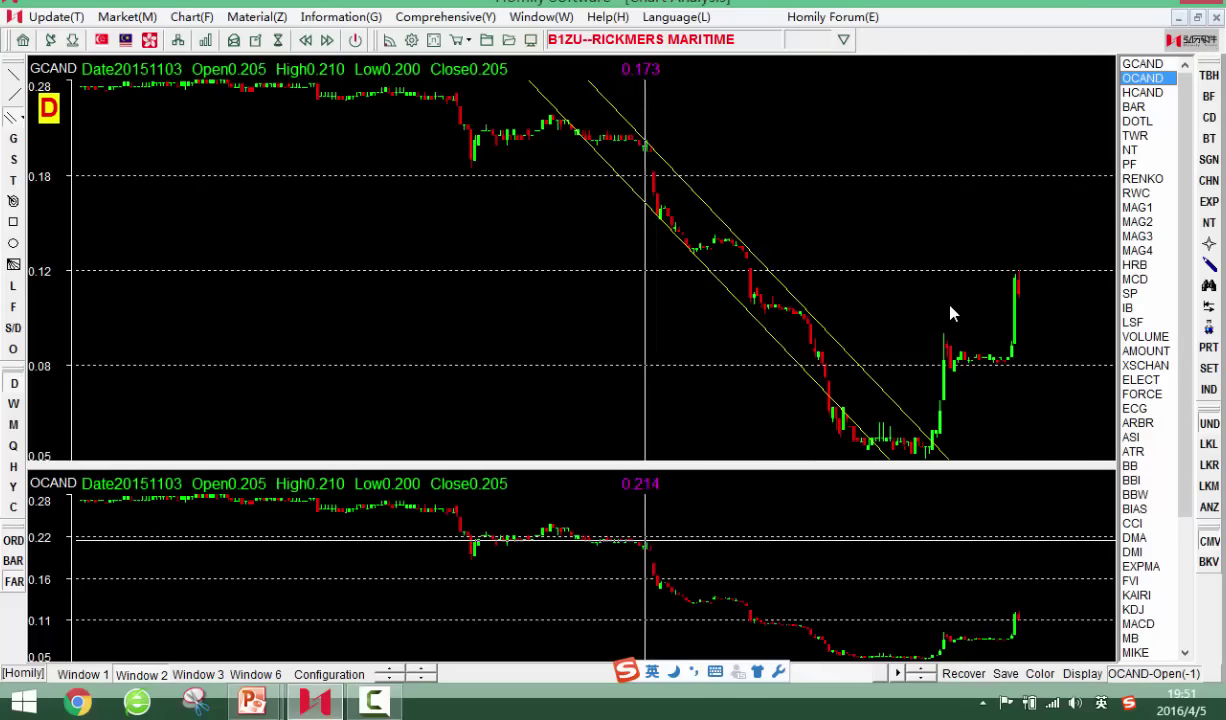
key("Right")
key("Right")
key("Right")
key("Right")
key("Right")
key("Right")
key("Right")
key("Right")
key("Right")
key("Right")
key("Right")
key("Right")
key("Right")
key("Right")
key("Right")
key("Right")
key("Right")
key("Right")
key("Right")
key("Right")
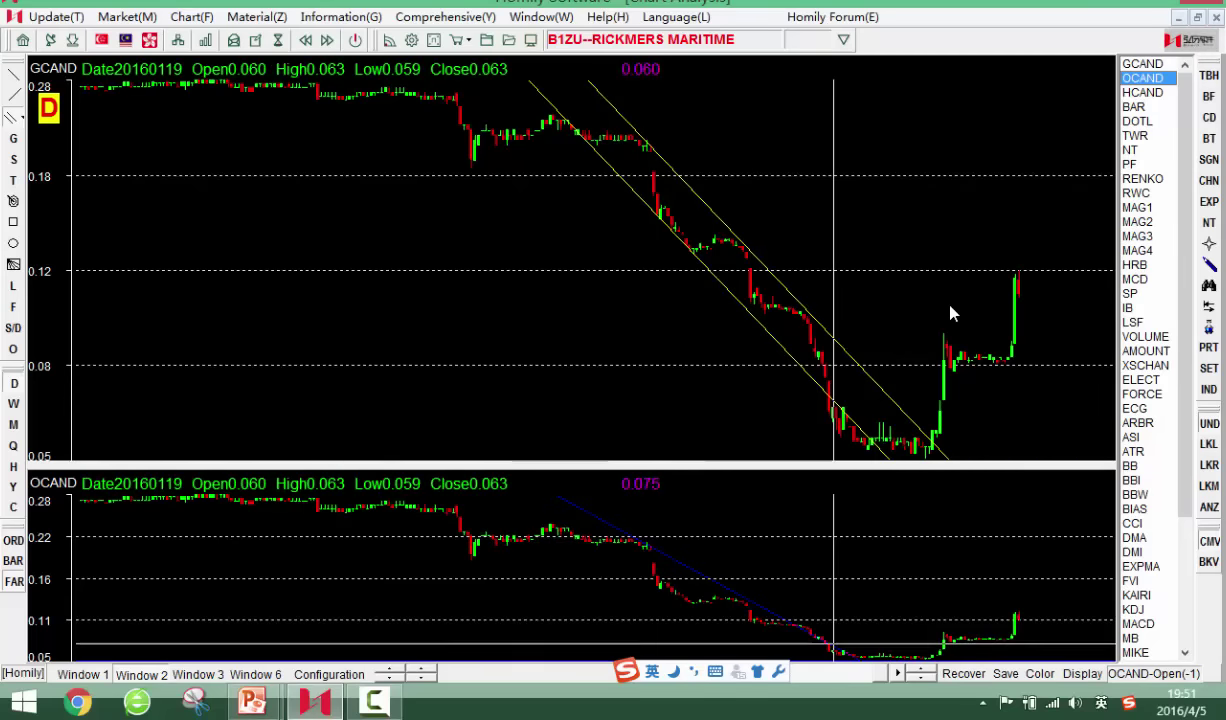
key("Right")
key("Right")
key("Right")
key("Right")
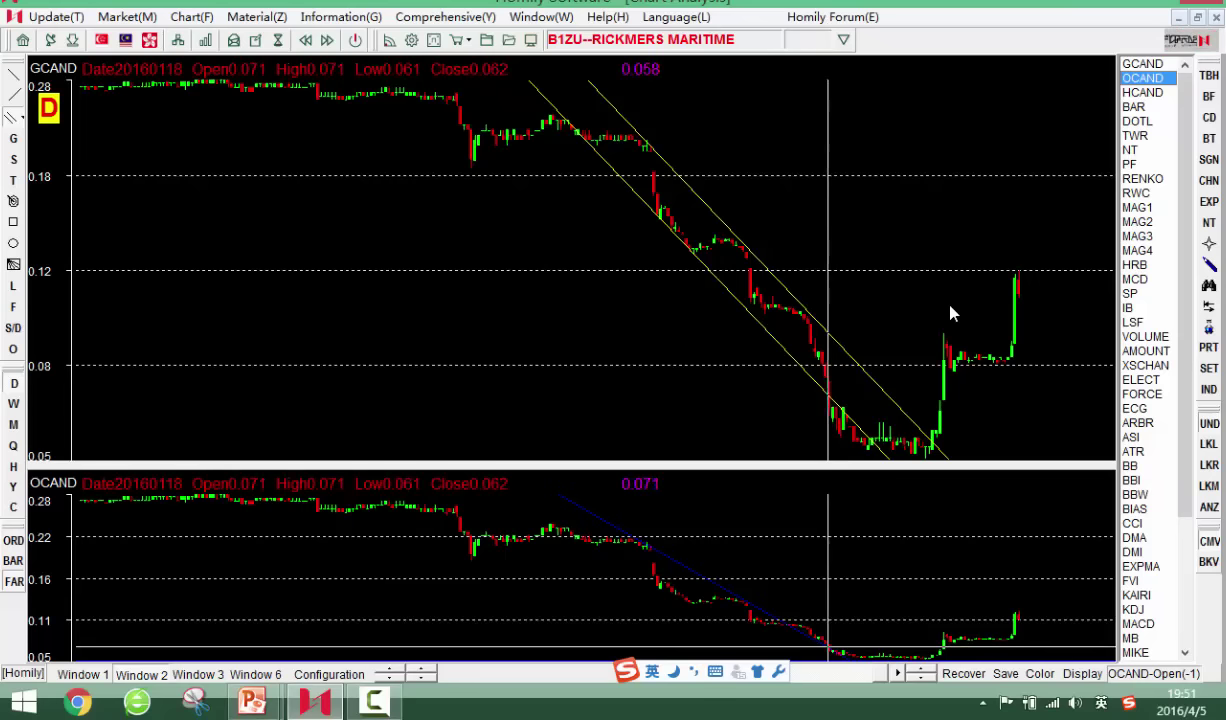
key("Left")
key("Left")
key("Left")
key("Left")
key("Left")
key("Left")
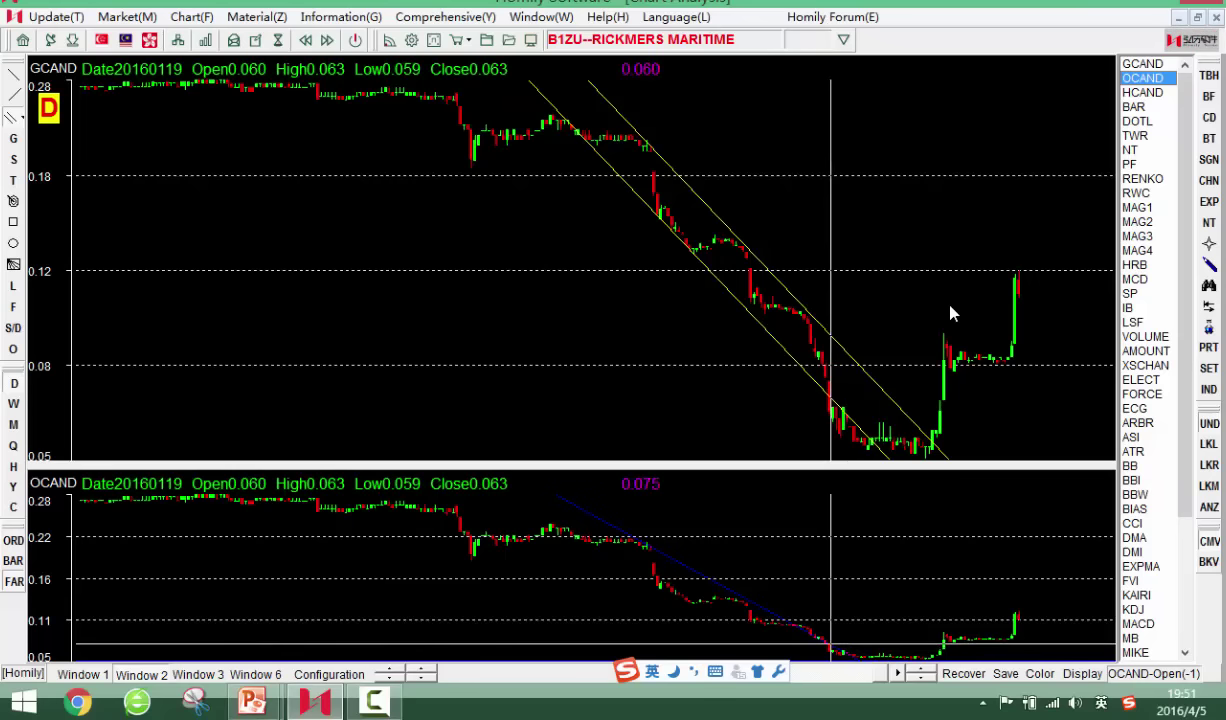
key("Left")
key("Left")
key("Left")
key("Left")
key("Left")
key("Left")
key("Left")
key("Left")
key("Left")
key("Left")
key("Left")
key("Left")
key("Left")
key("Left")
key("Left")
key("Left")
key("Left")
key("Left")
key("Left")
key("Left")
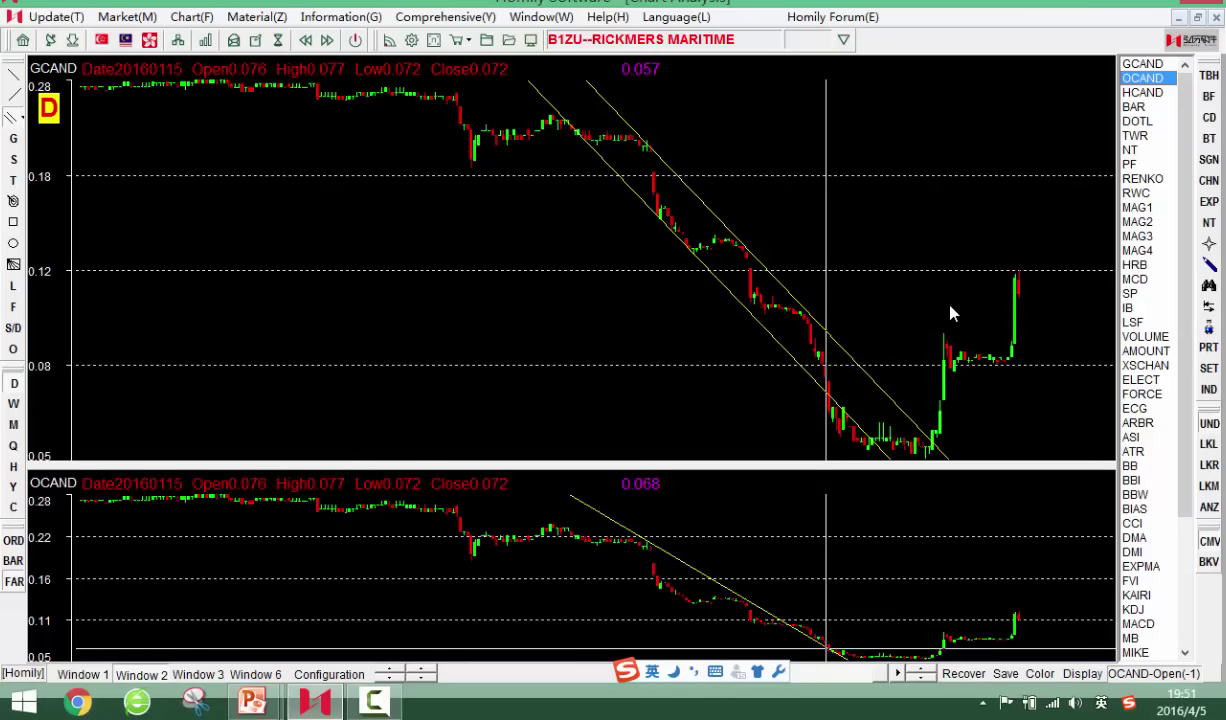
left_click(693, 605)
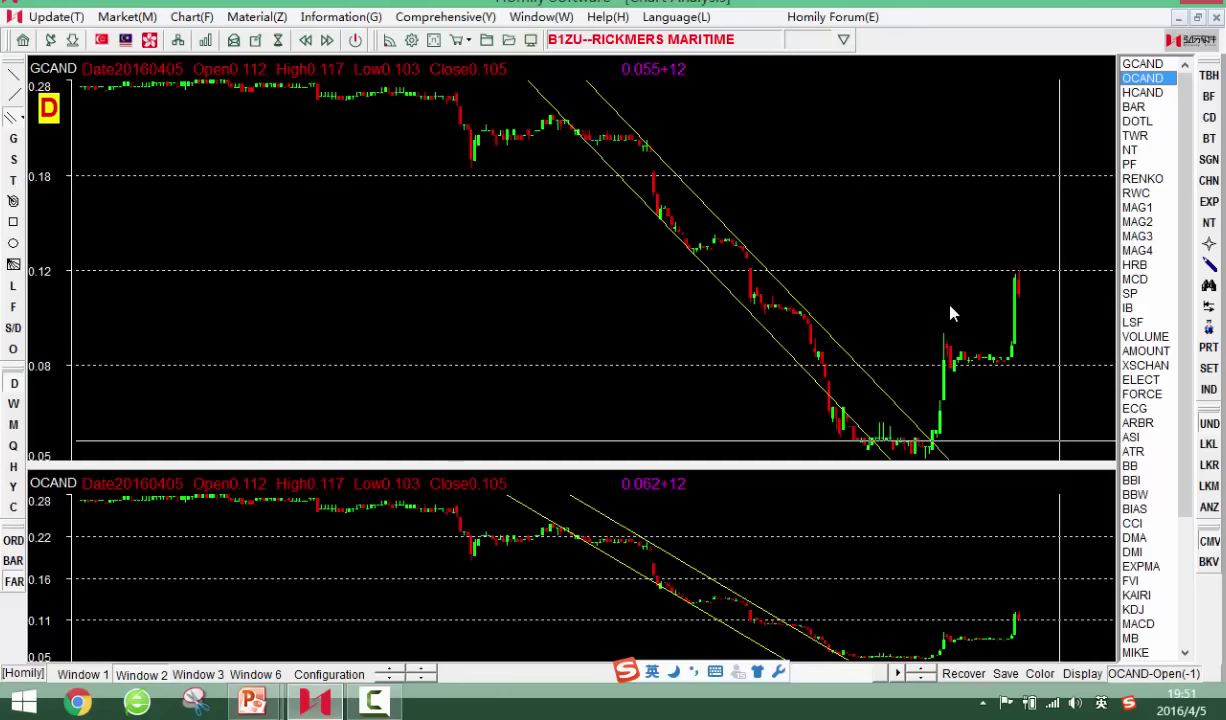
Clear the channel in the OCAND pane and redraw a descending line along the falling highs from 3 November 2015 with the Parallel Lines tool
scroll(950, 313, "down", 1)
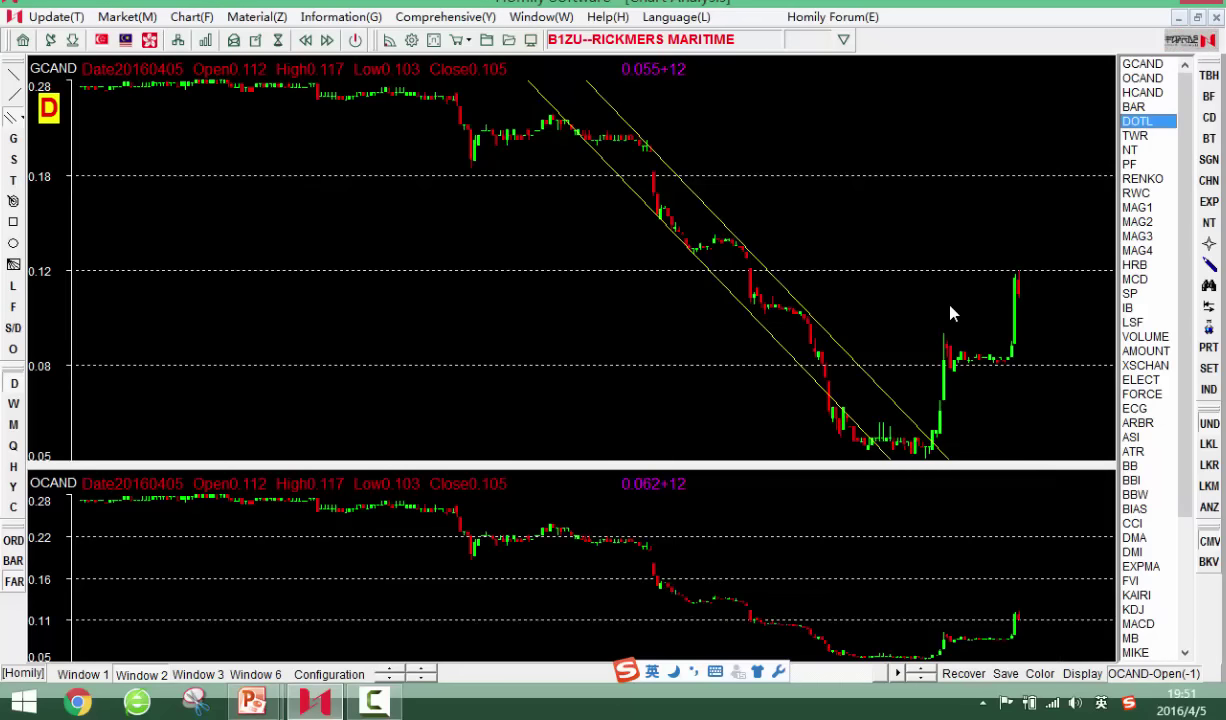
key("Left")
key("Left")
key("Left")
key("Left")
key("Left")
key("Right")
key("Right")
key("Right")
key("Right")
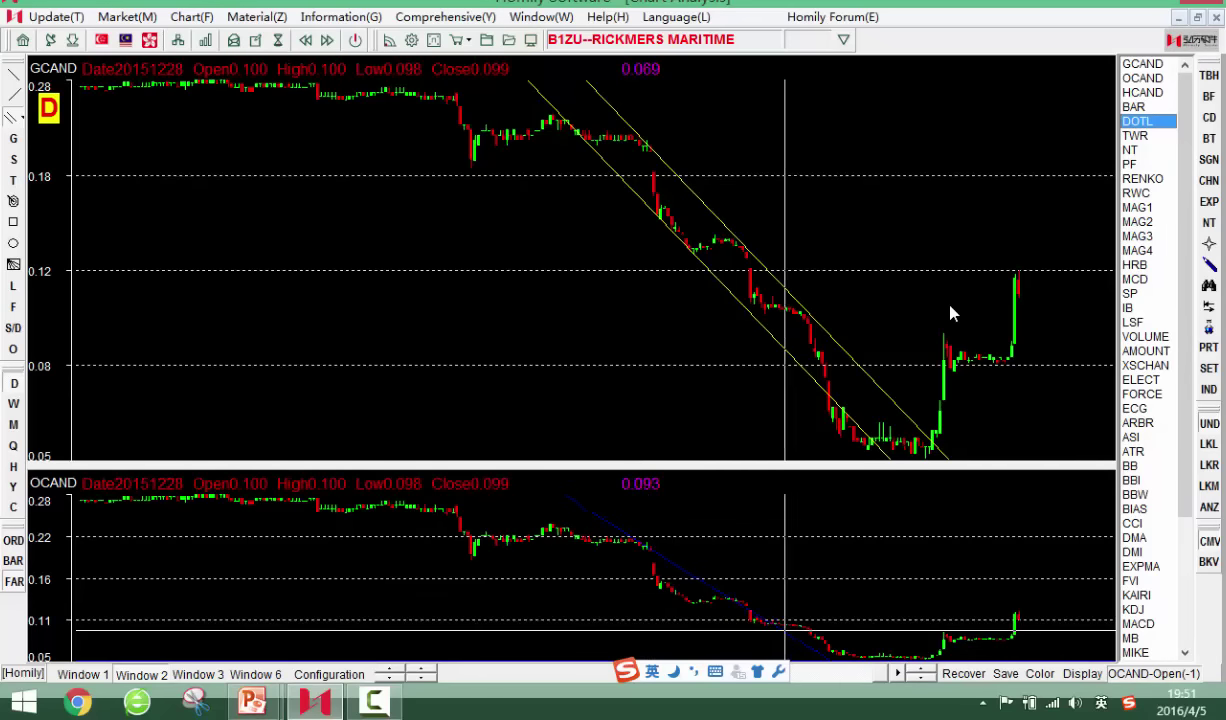
key("Right")
key("Right")
key("Right")
key("Right")
key("Right")
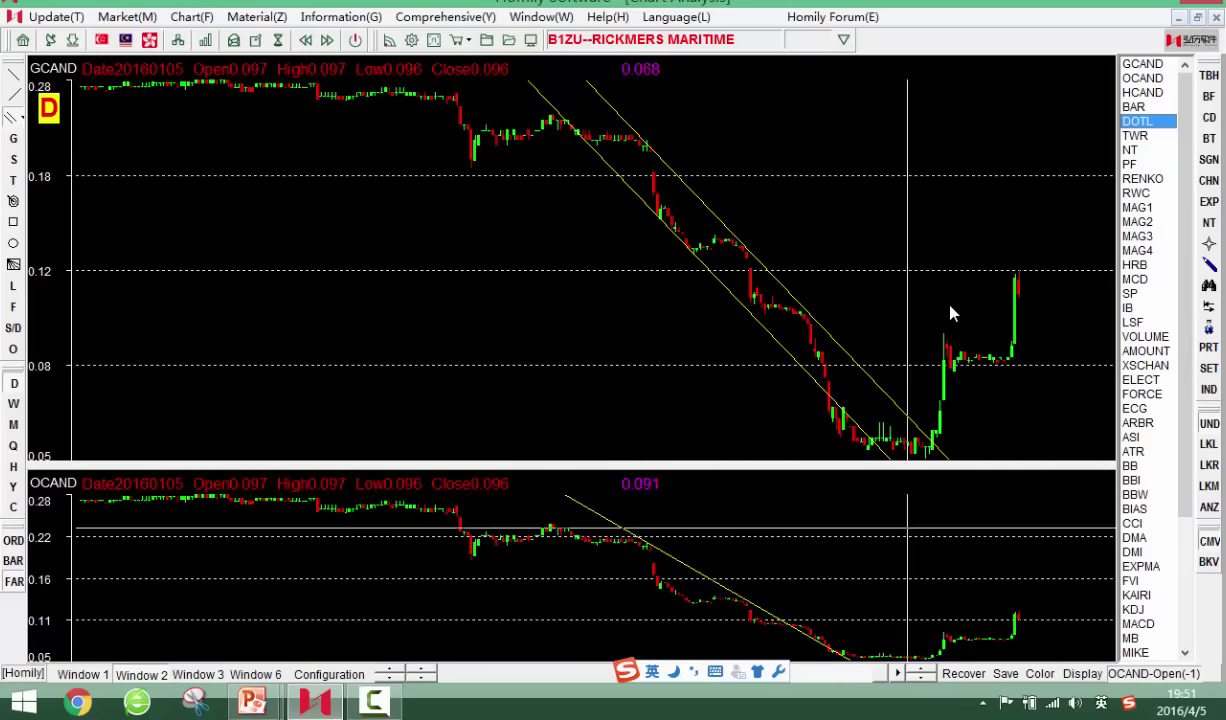
key("Right")
key("Right")
key("Right")
key("Right")
key("Right")
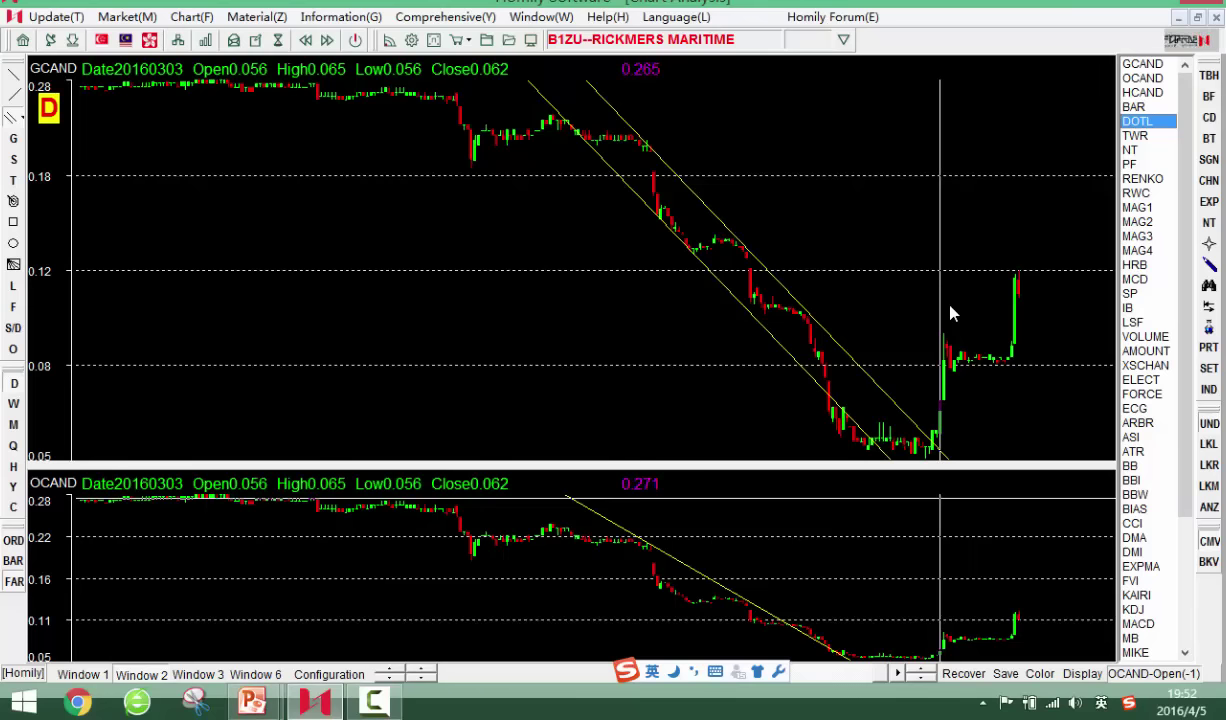
Complete the descending channel on the OCAND chart by placing its parallel line along the lows
left_click(658, 587)
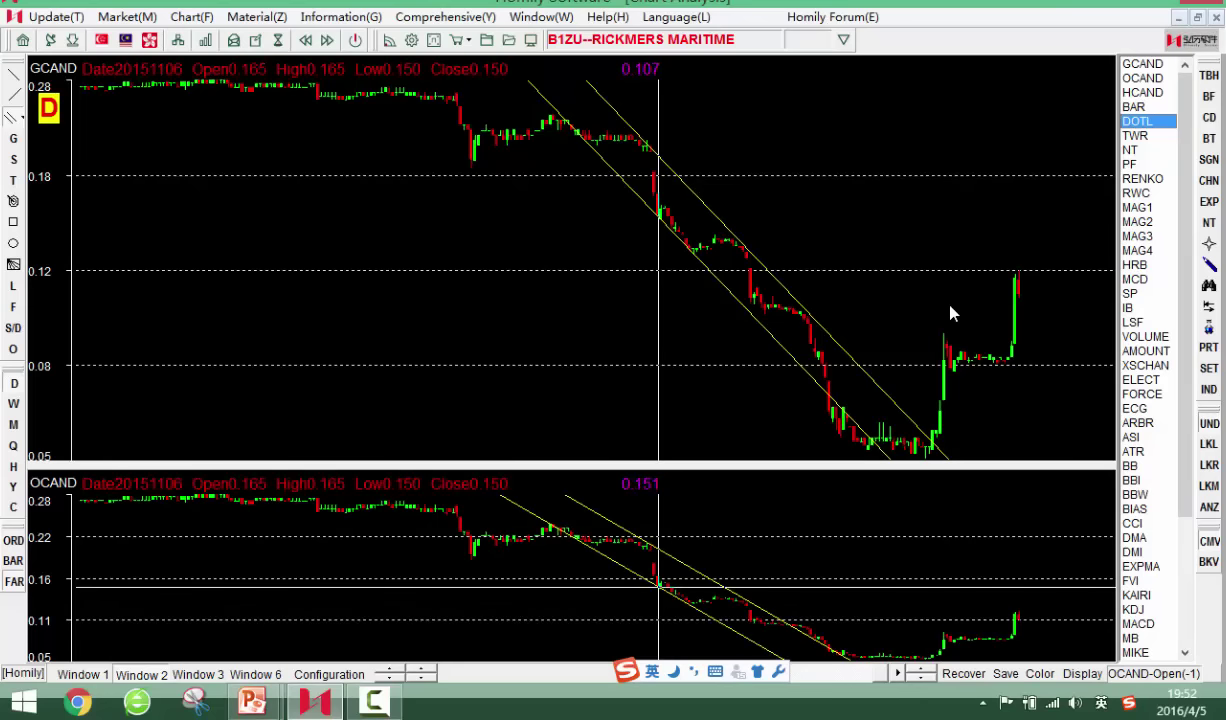
key("End")
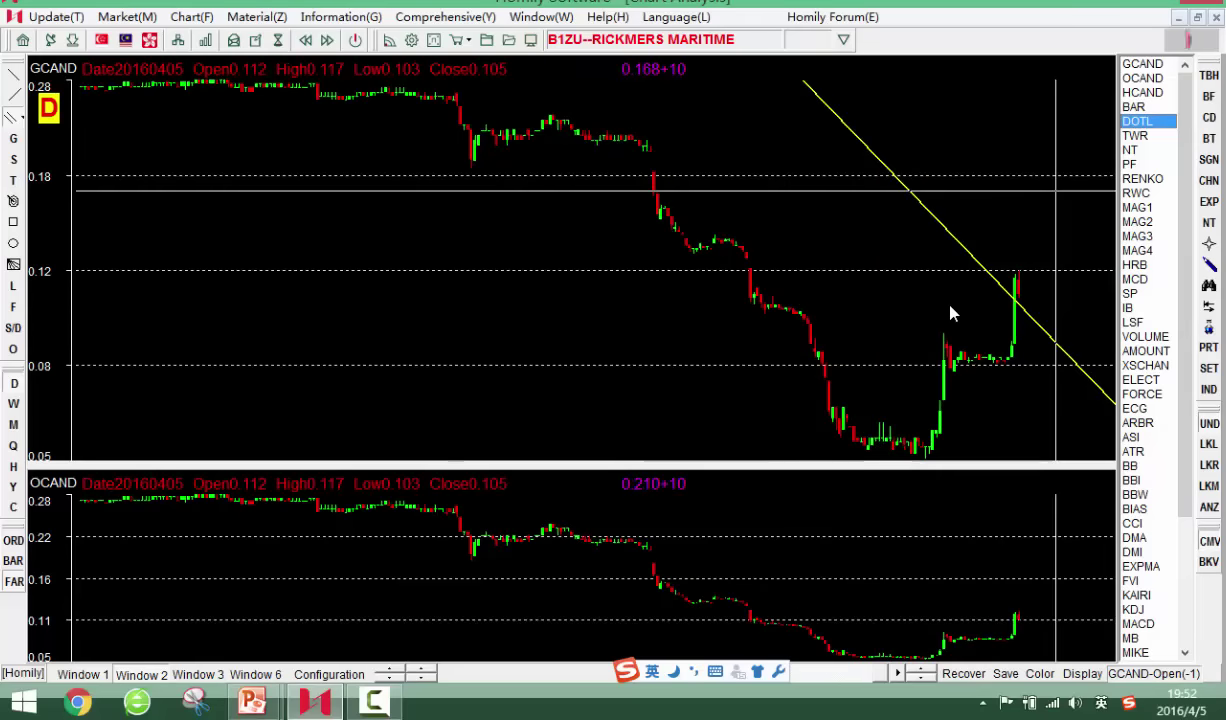
Change the lower chart of RICKMERS MARITIME to the GCAND indicator and place a descending trend line on it
double_click(1142, 64)
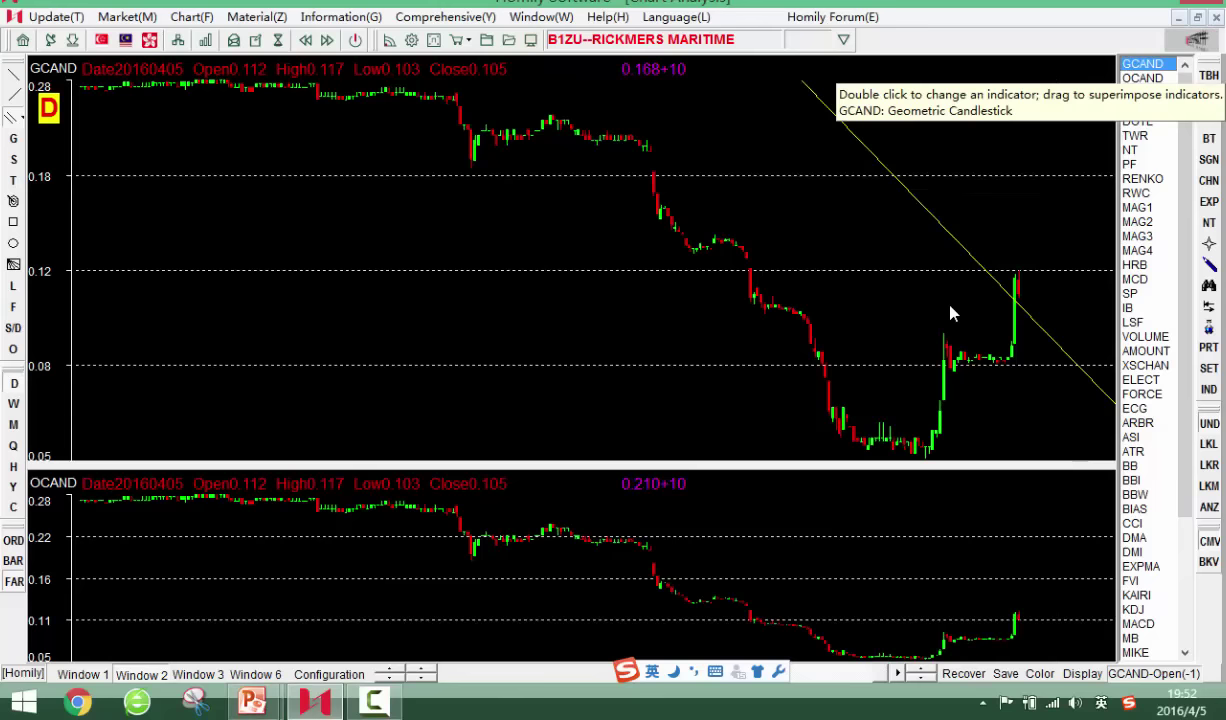
key("Left")
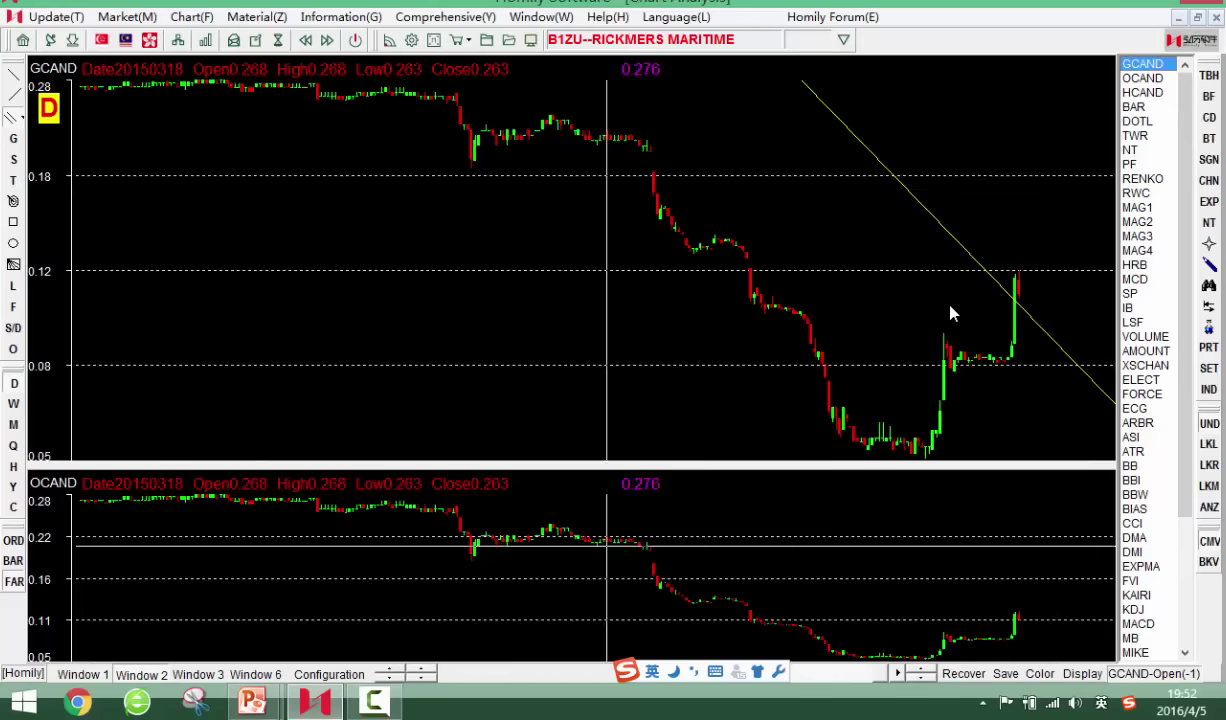
key("Left")
key("Left")
key("Left")
key("Left")
key("Left")
key("Left")
key("Left")
key("Left")
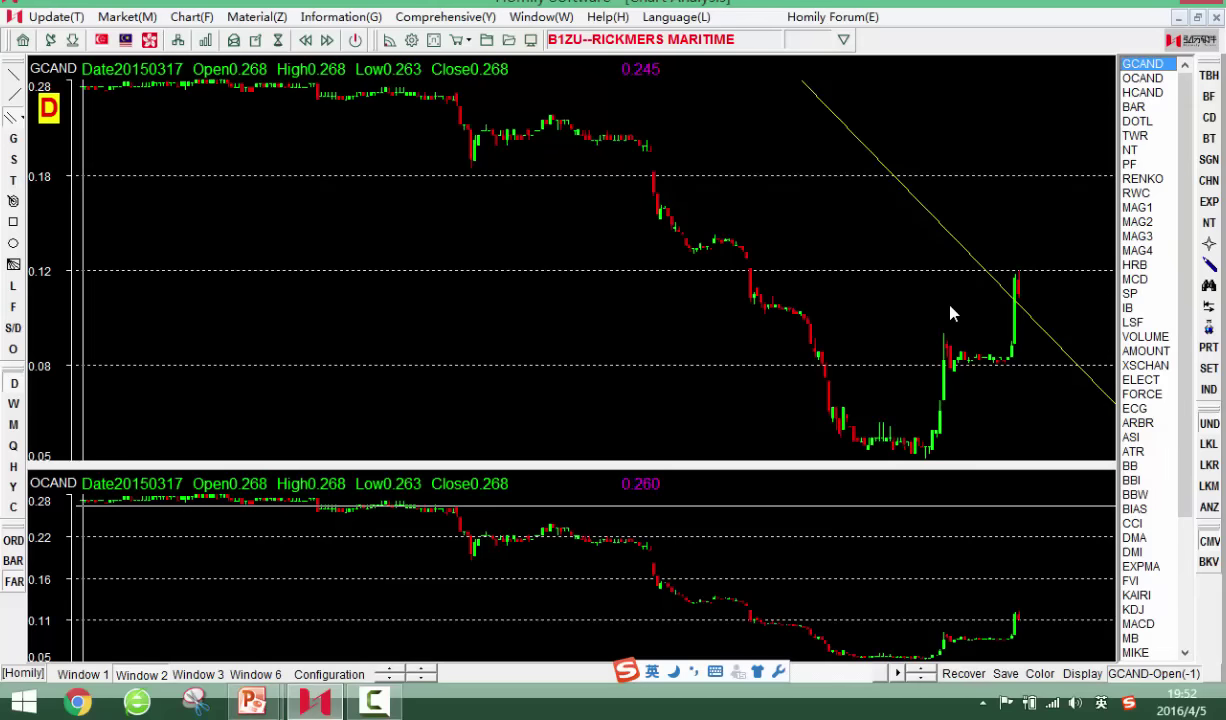
key("Left")
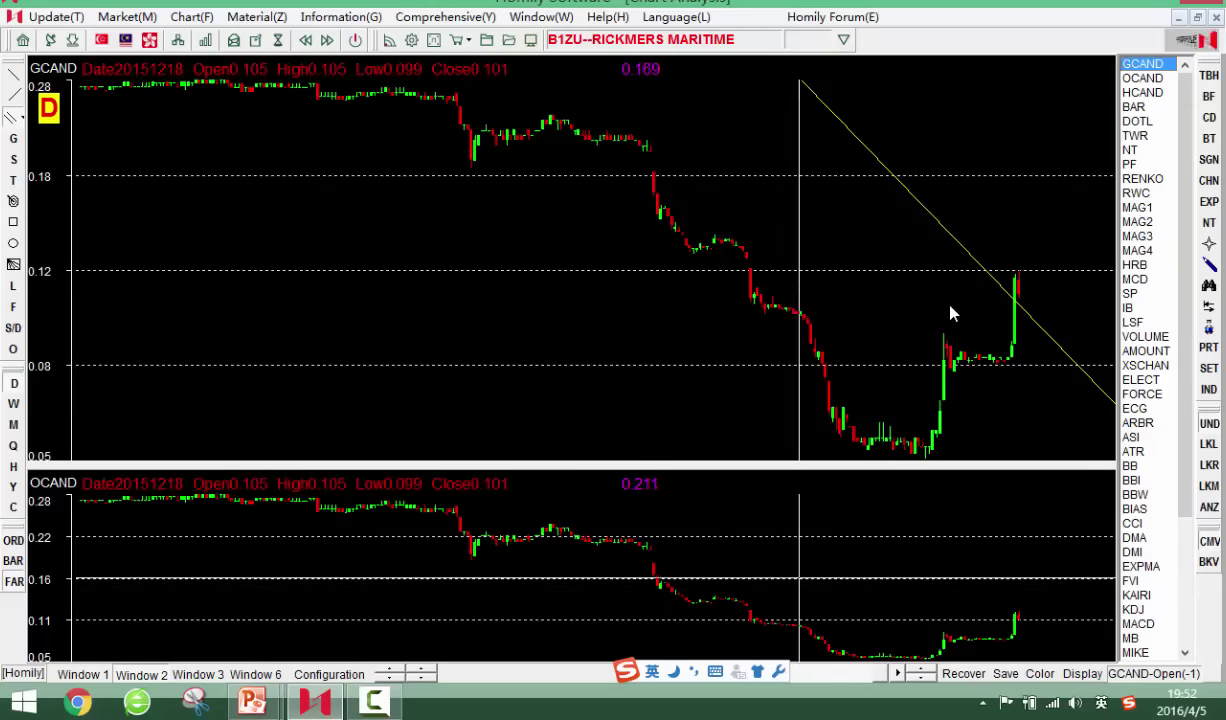
left_click(787, 575)
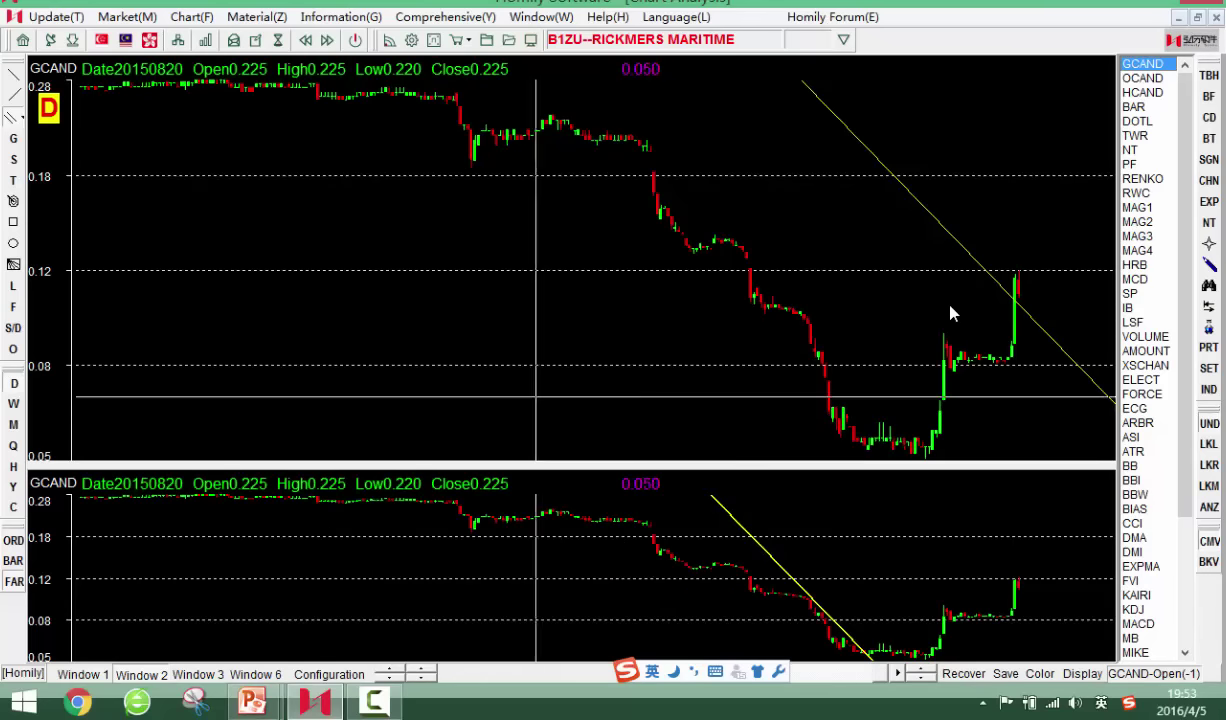
Delete the trend lines from both GCAND charts
key("Delete")
key("Left")
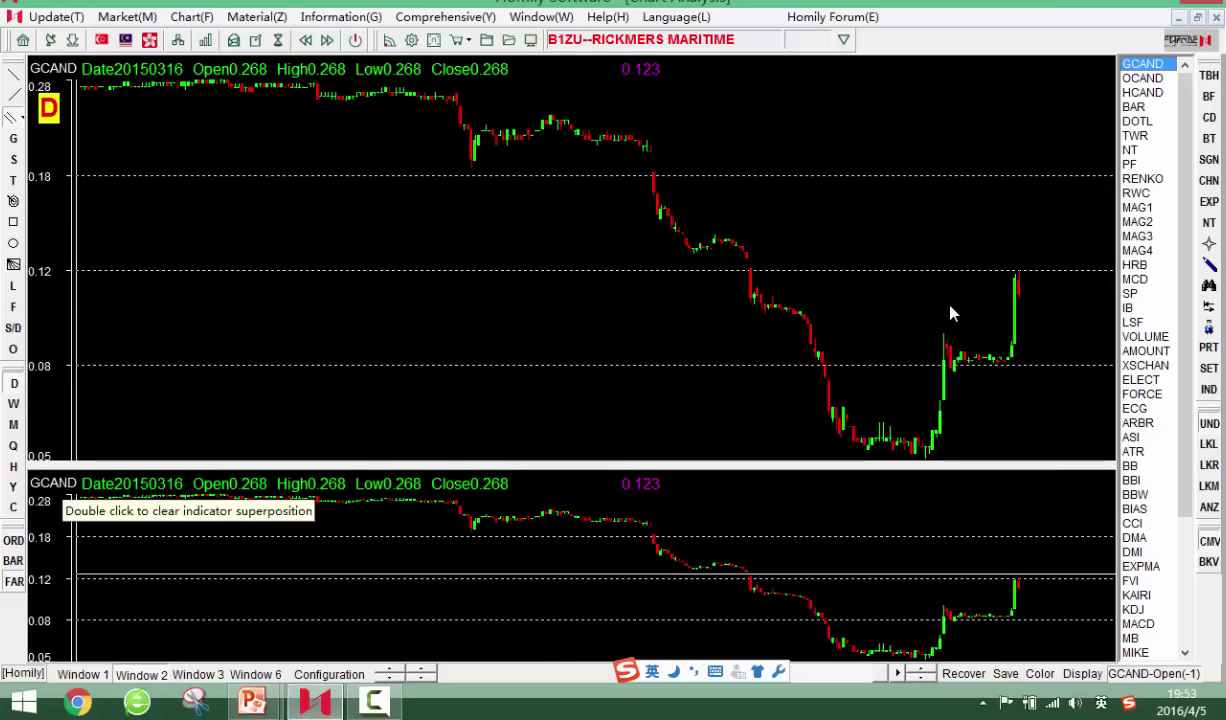
key("Right")
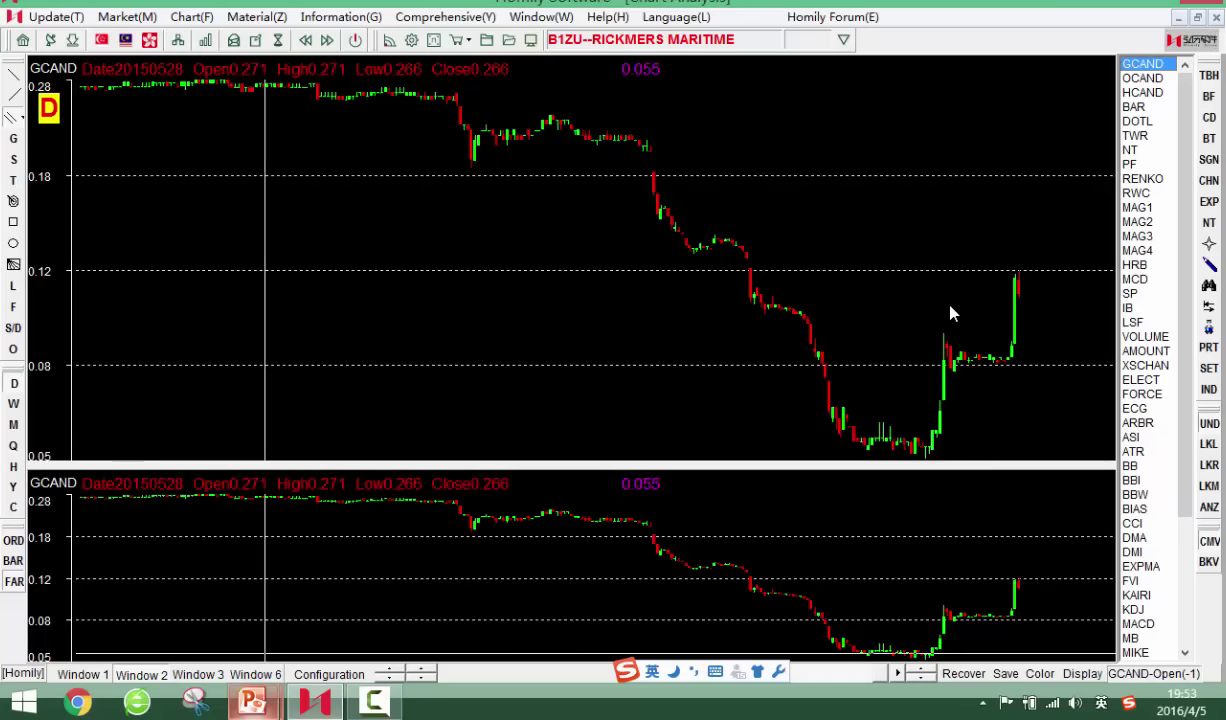
Switch to the PowerPoint slide show on how to draw a channel
mouse_move(252, 701)
left_click(322, 594)
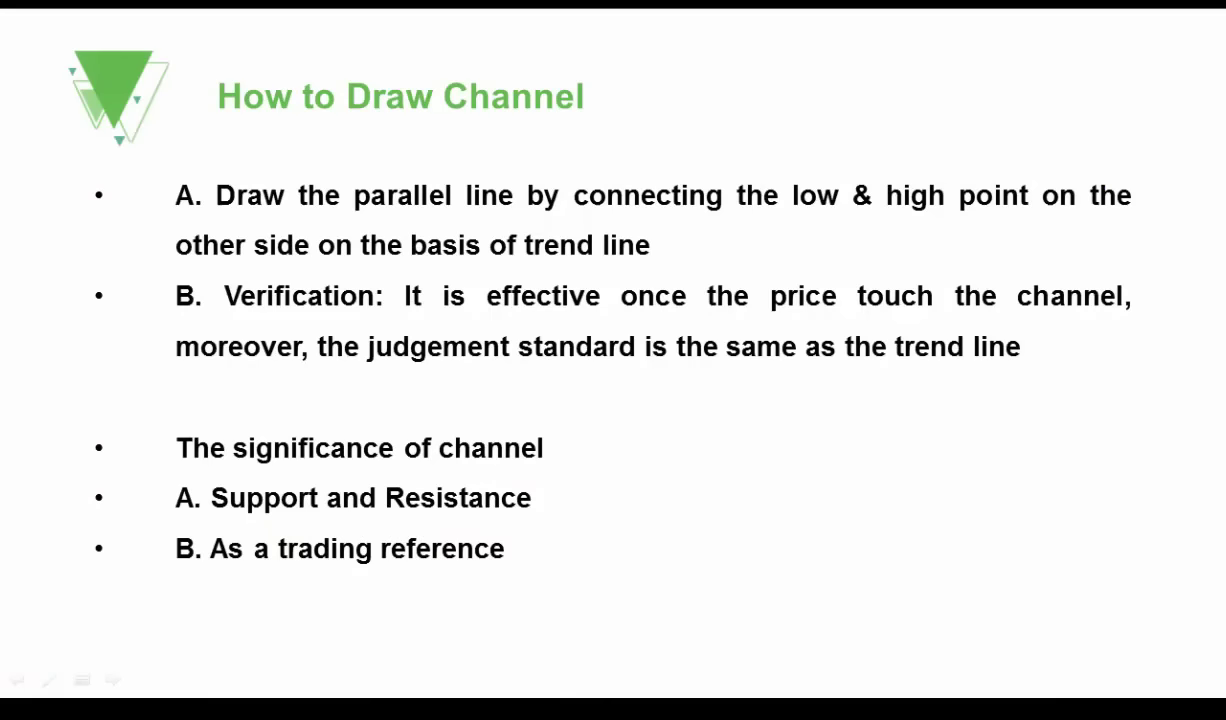
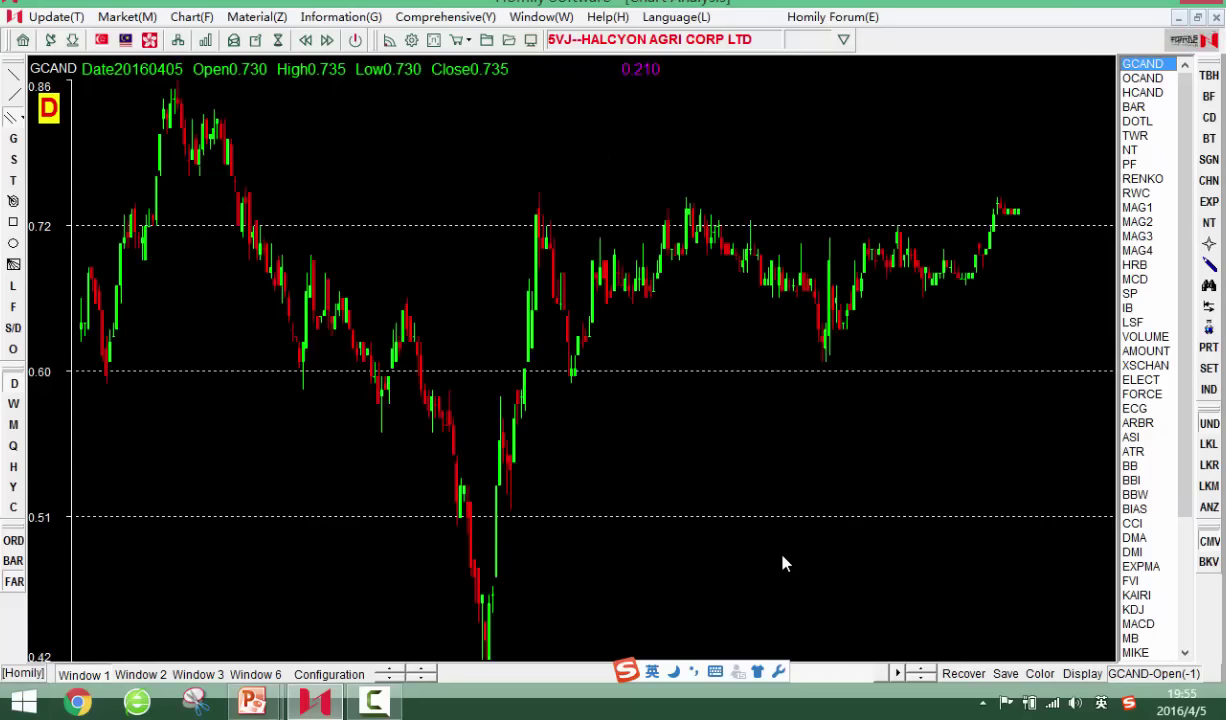
Browse through the stocks to the T4B SINO GRANDNESS FOOD INDU chart and show its long-term price history
key("Page_Down")
key("Page_Down")
key("Page_Up")
key("Page_Down")
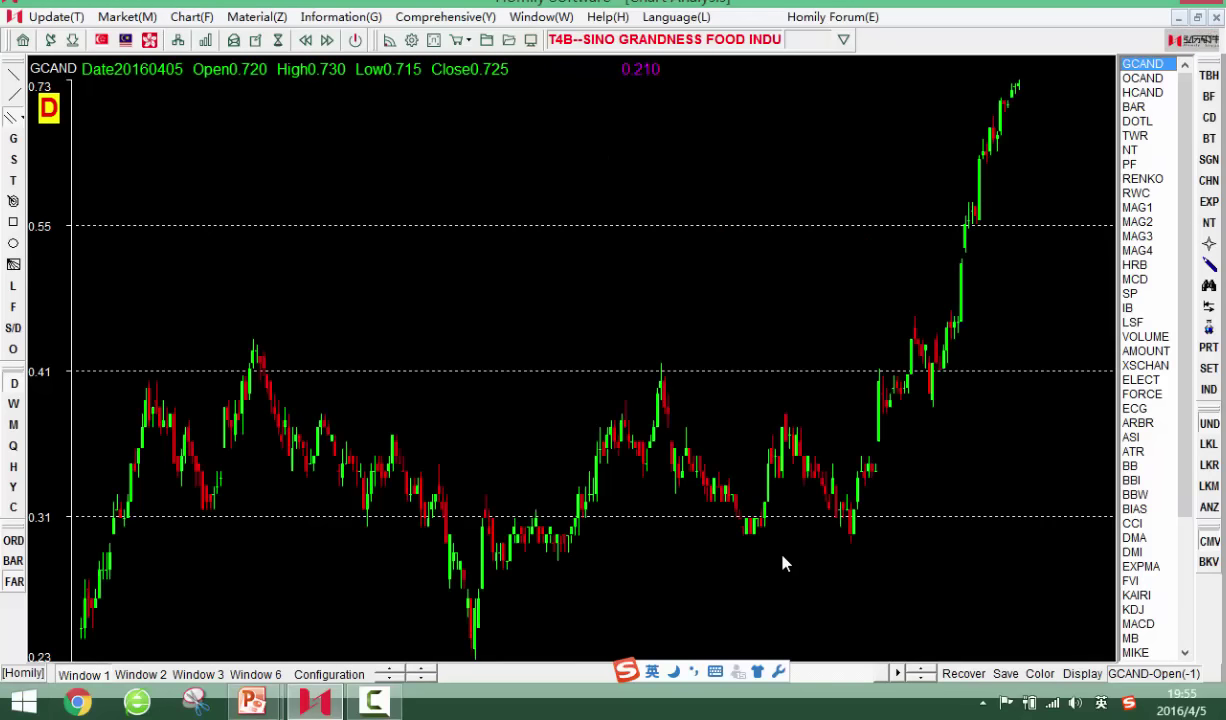
key("Down")
key("Up")
key("Down")
key("Down")
key("Down")
key("Down")
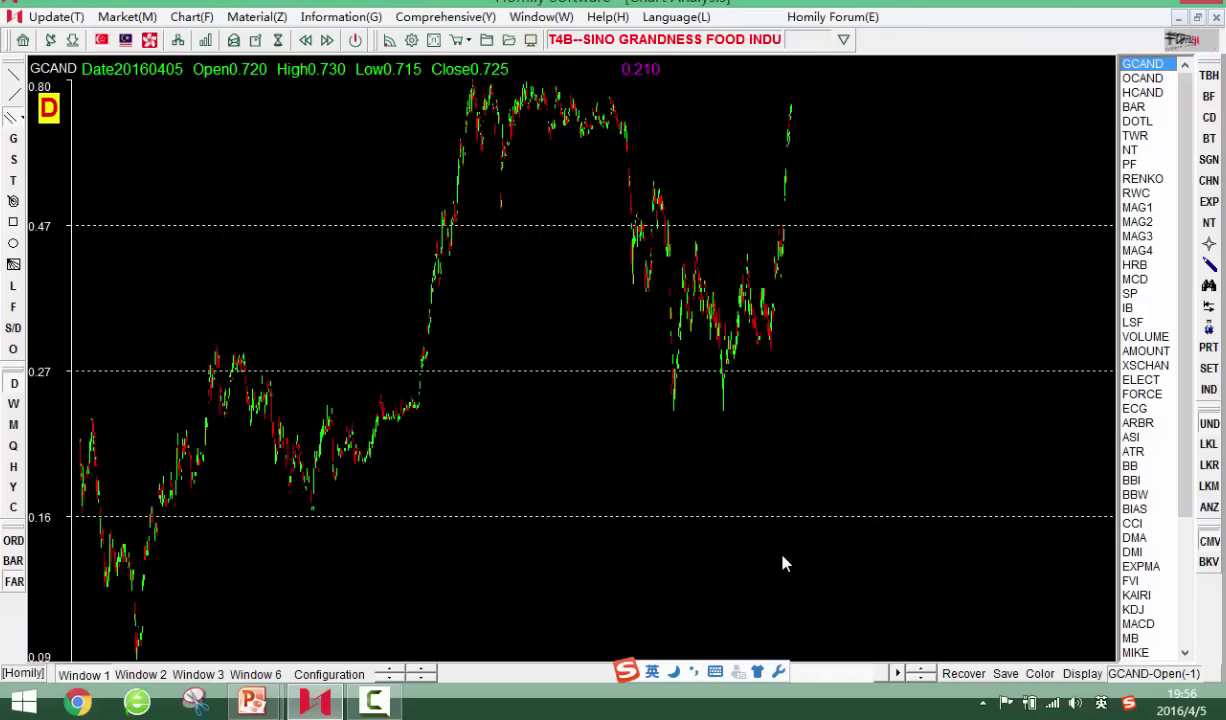
Examine the decline after the long sideways top, from August 2014 to the January 2015 rebound
key("Left")
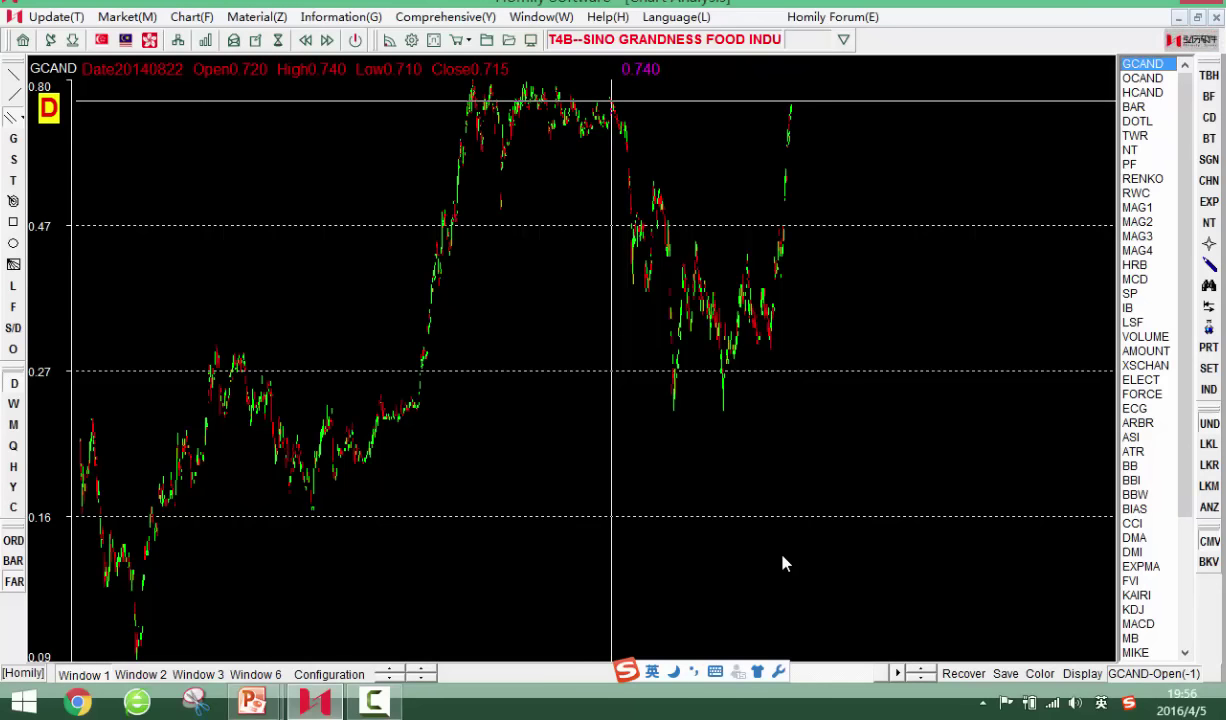
key("Right")
key("Right")
key("Right")
key("Right")
key("Right")
key("Right")
key("Right")
key("Right")
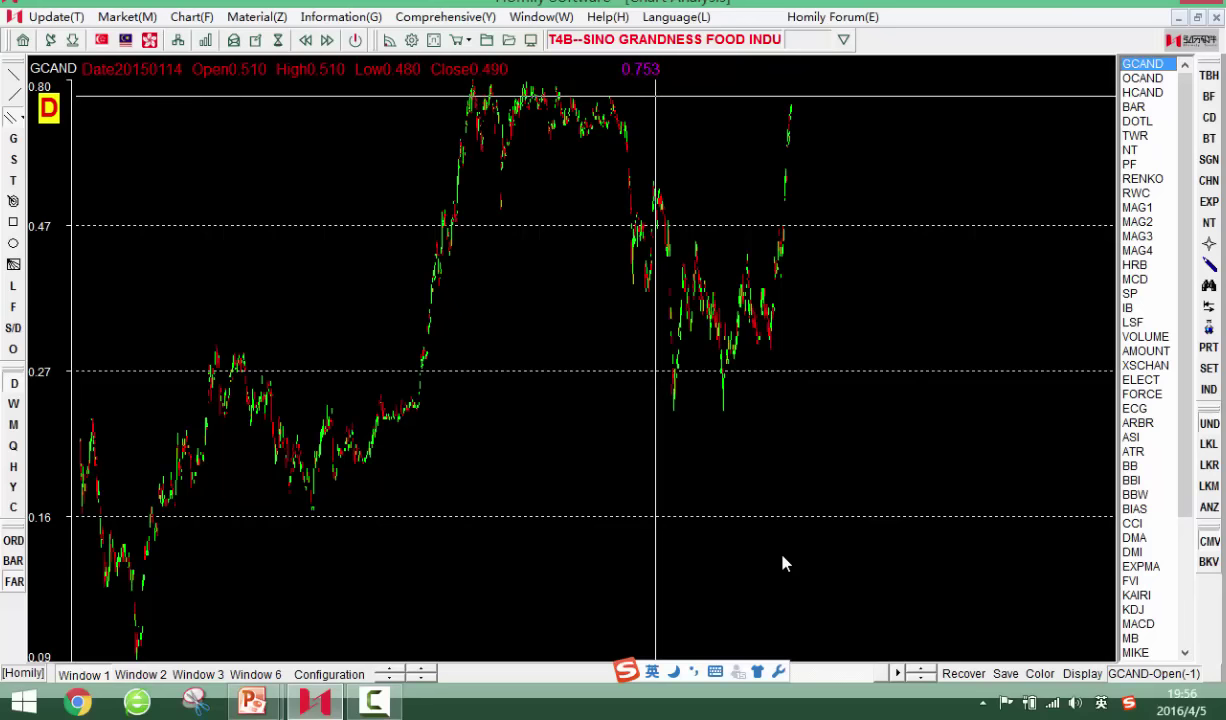
Roll the chart back with the ANZ analysis mode so it ends at 13 October 2015, and hide the indicator list
key("Up")
key("Up")
key("Up")
key("Up")
key("Down")
key("Down")
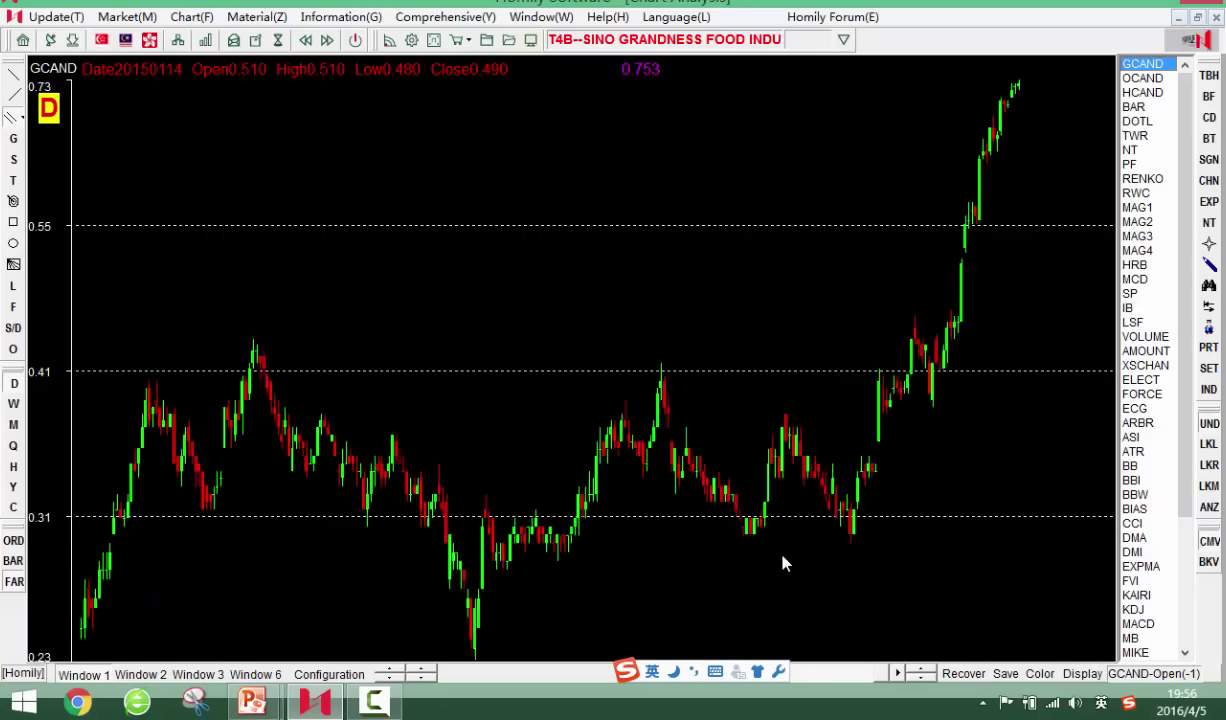
key("Up")
key("Down")
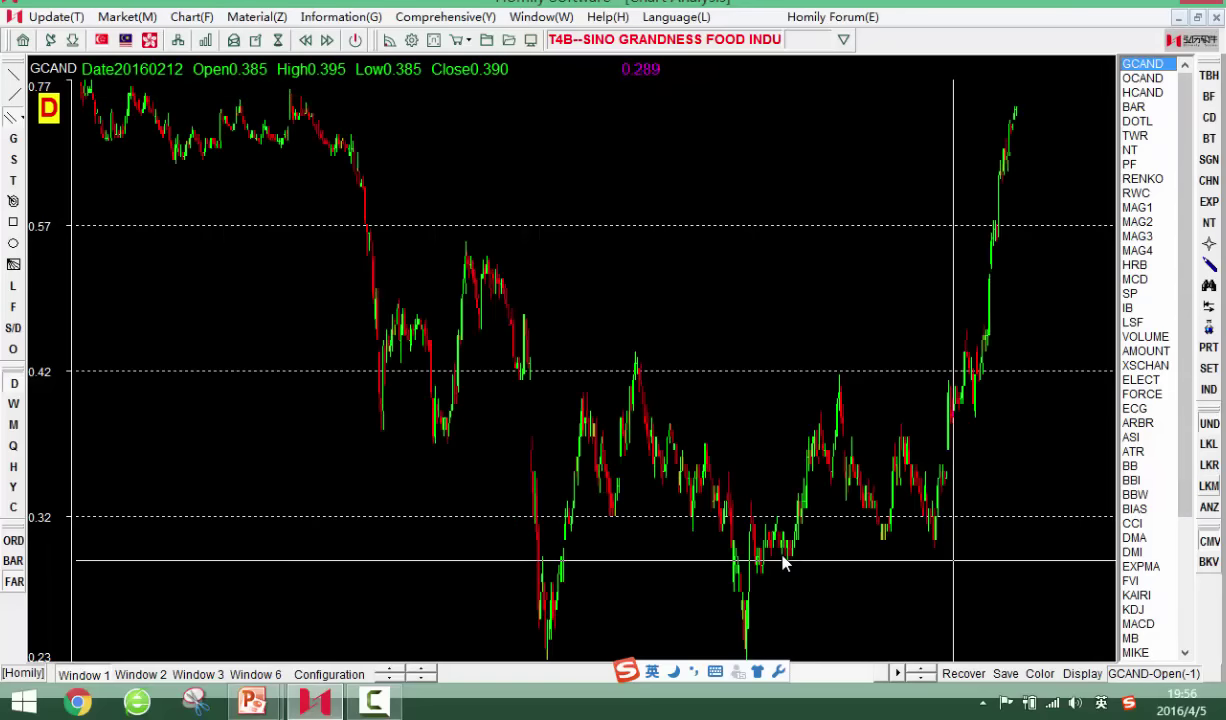
left_click(1209, 507)
left_click(13, 222)
mouse_move(367, 311)
left_mouse_down()
mouse_move(462, 423)
mouse_move(693, 625)
mouse_move(808, 646)
left_mouse_up()
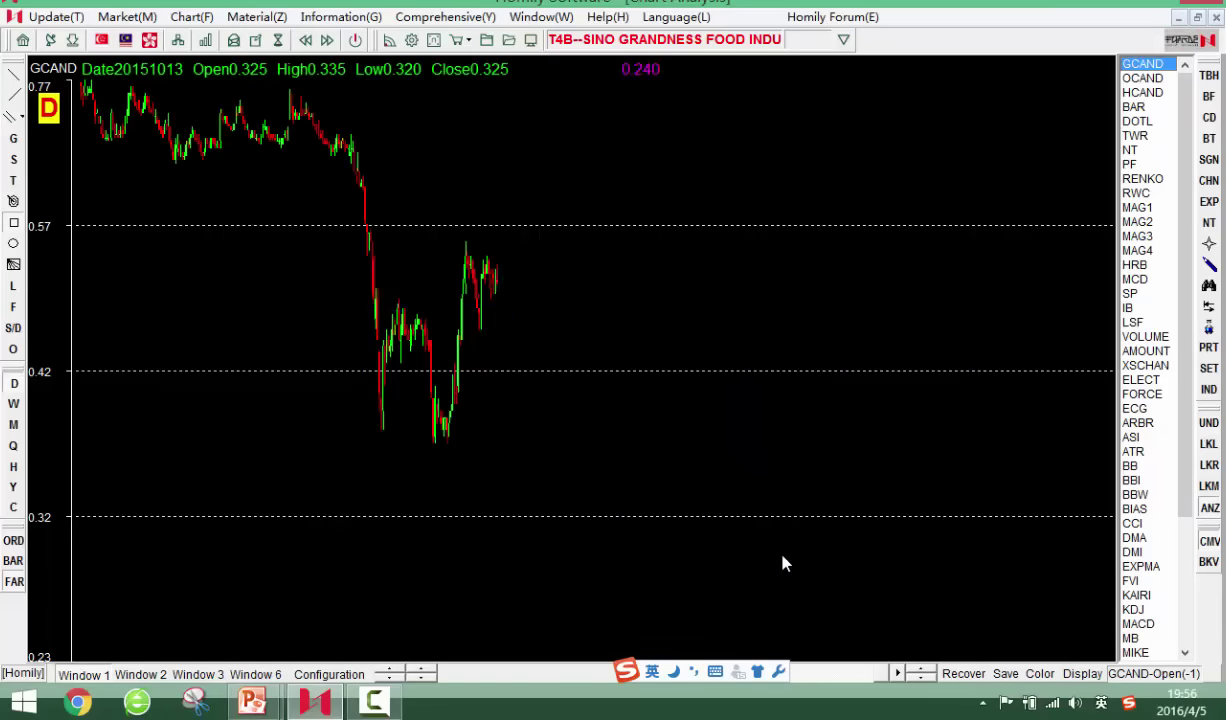
key("Up")
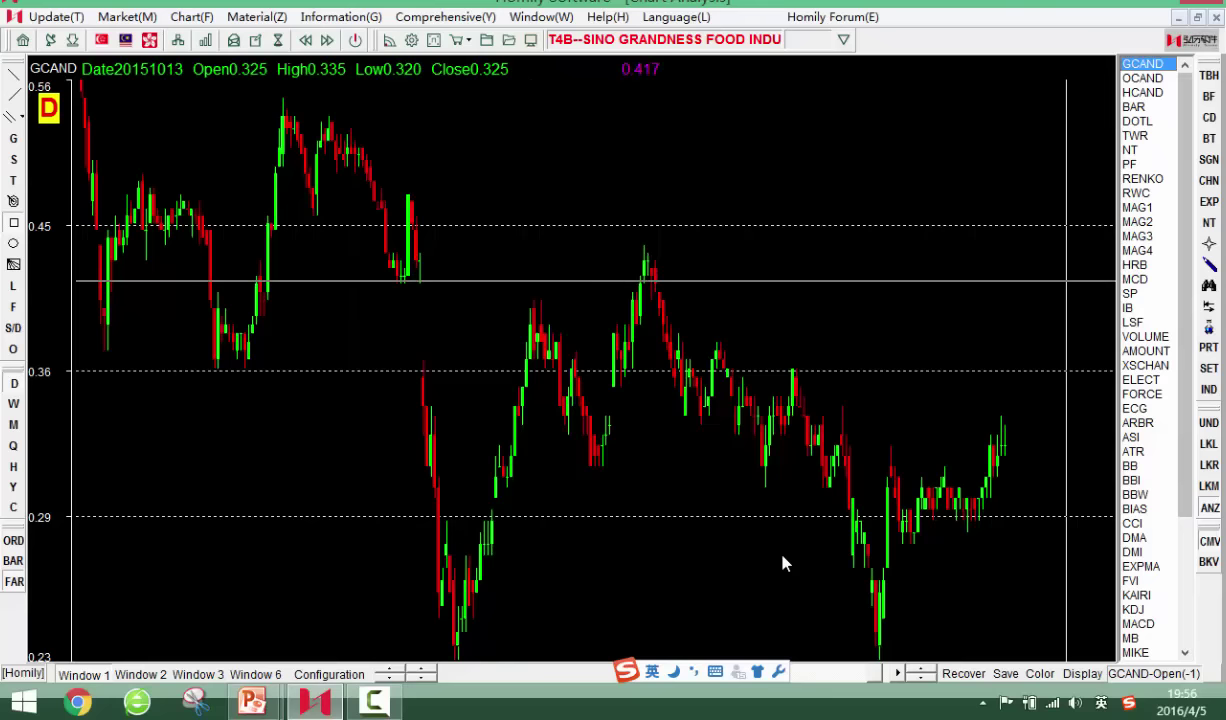
left_click(1208, 389)
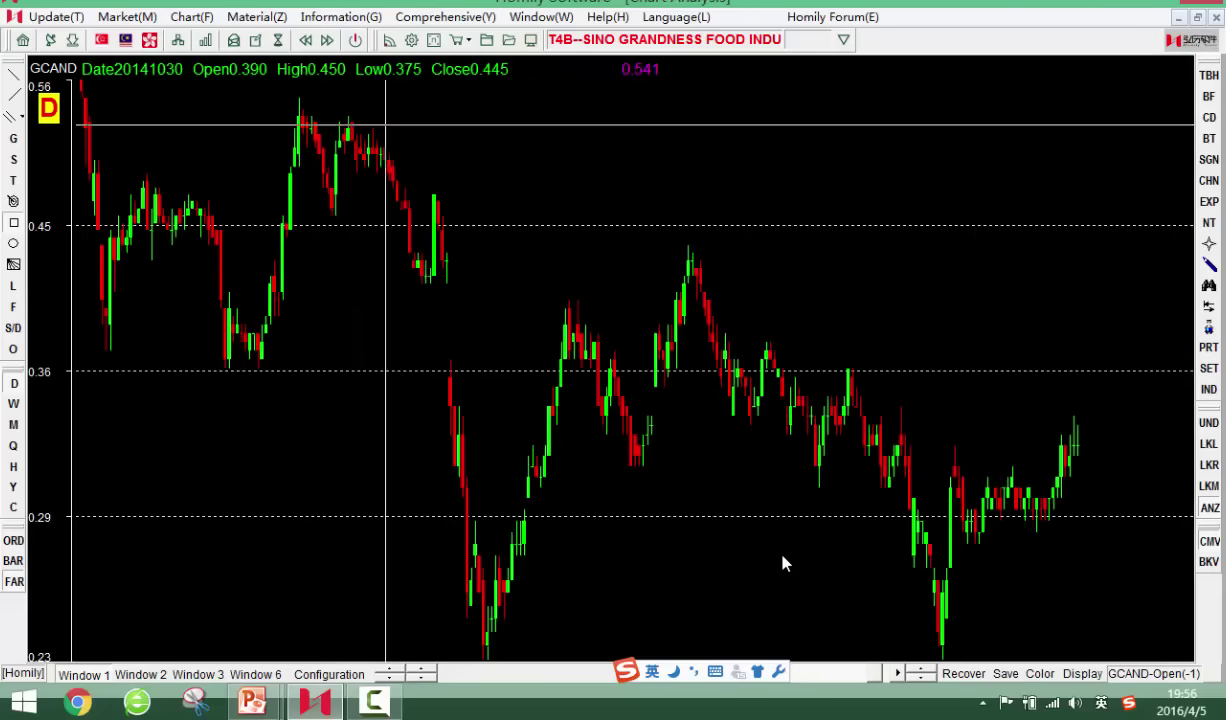
left_click(1208, 423)
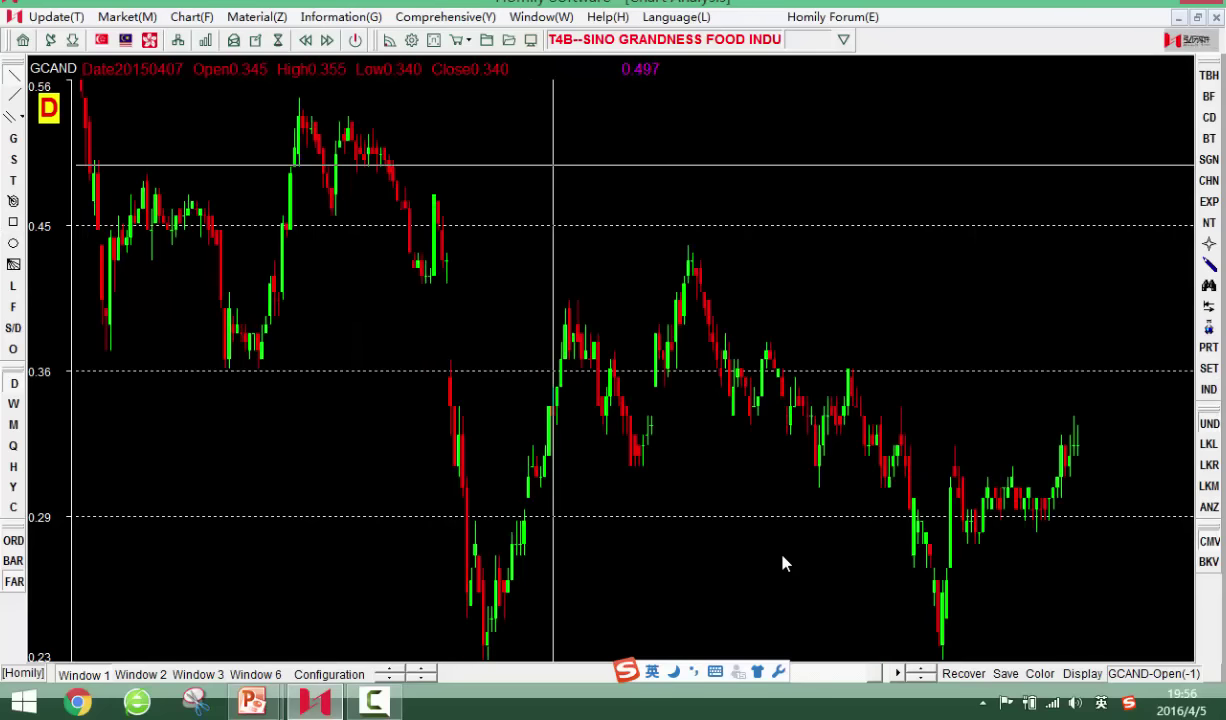
left_click_drag(350, 125, 606, 273)
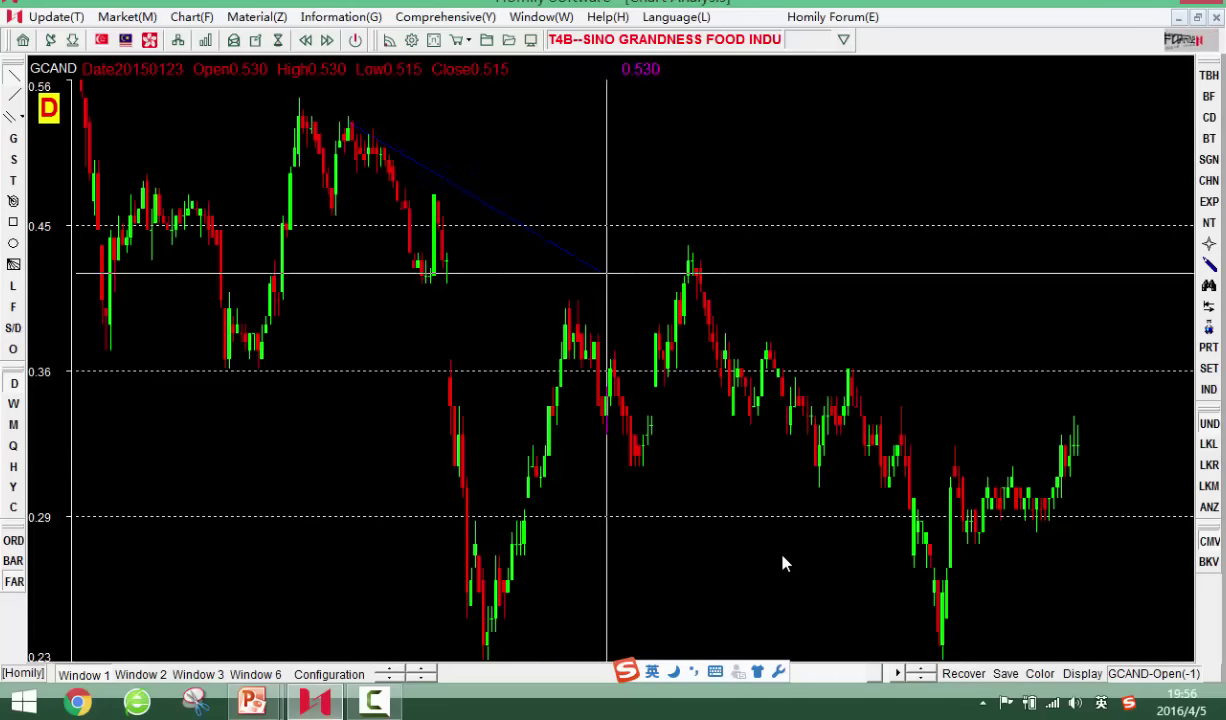
key("Right")
key("Right")
key("Right")
key("Right")
key("Right")
key("Right")
key("Right")
key("Right")
key("Escape")
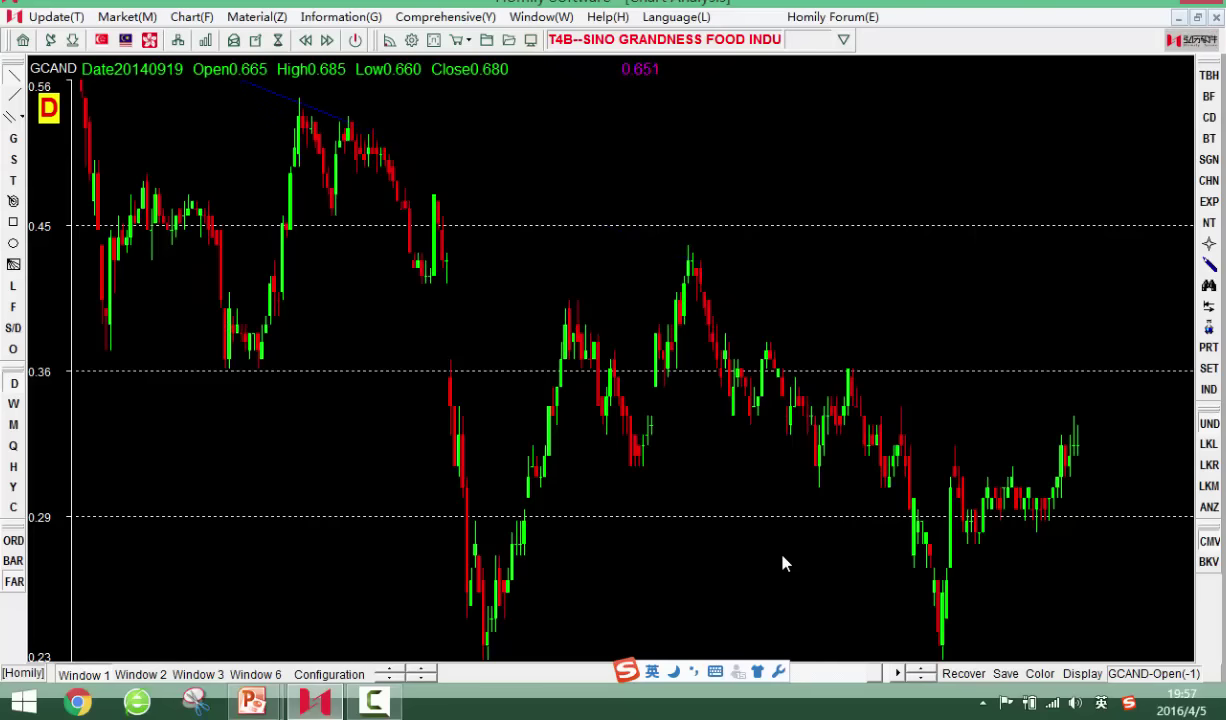
key("Delete")
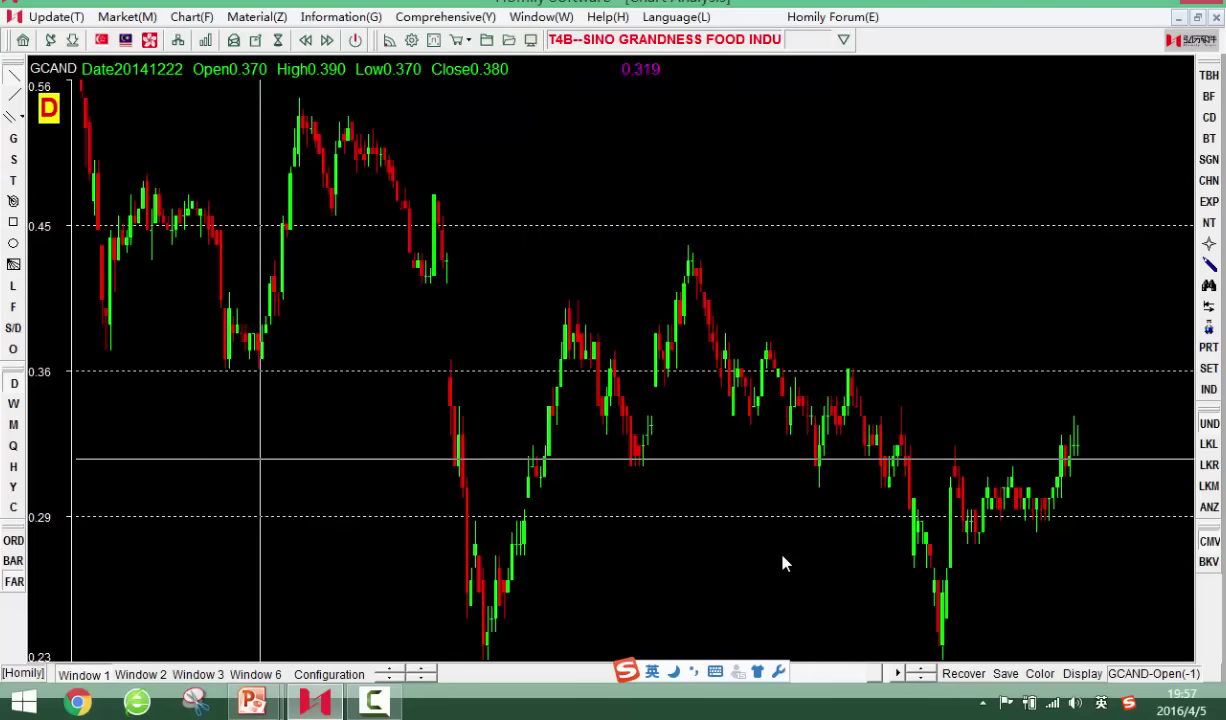
Draw a descending trend line across the chart's declining peaks with the parallel line tool
left_click(14, 116)
left_click(84, 118)
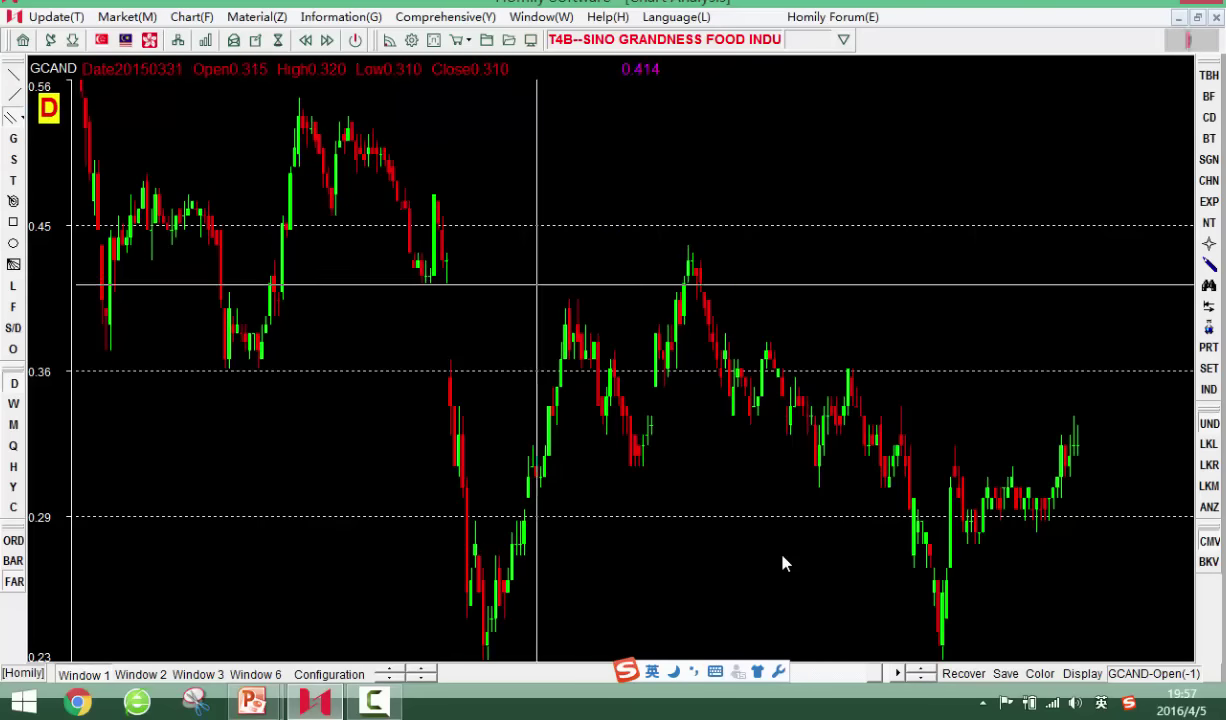
mouse_move(353, 120)
left_mouse_down()
mouse_move(1071, 458)
mouse_move(1103, 428)
left_mouse_up()
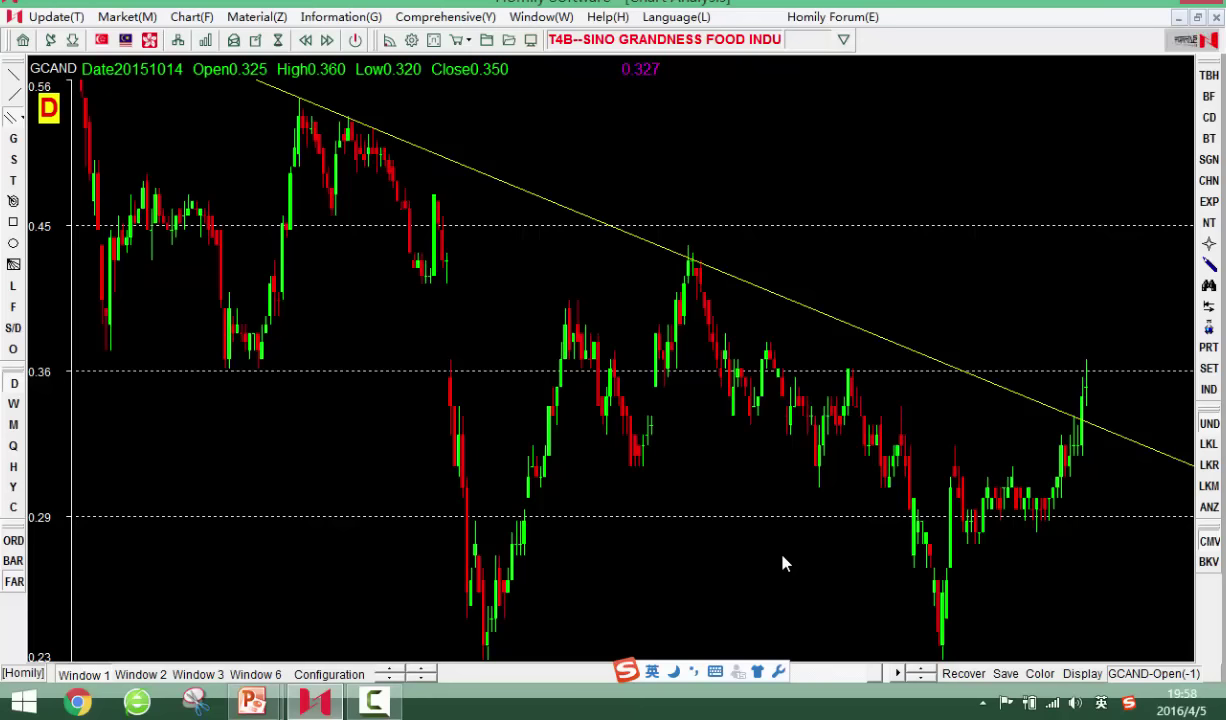
Examine the daily bars from 12 to 15 October 2015 where the price meets the descending trend line
key("Left")
key("Left")
key("Left")
key("Right")
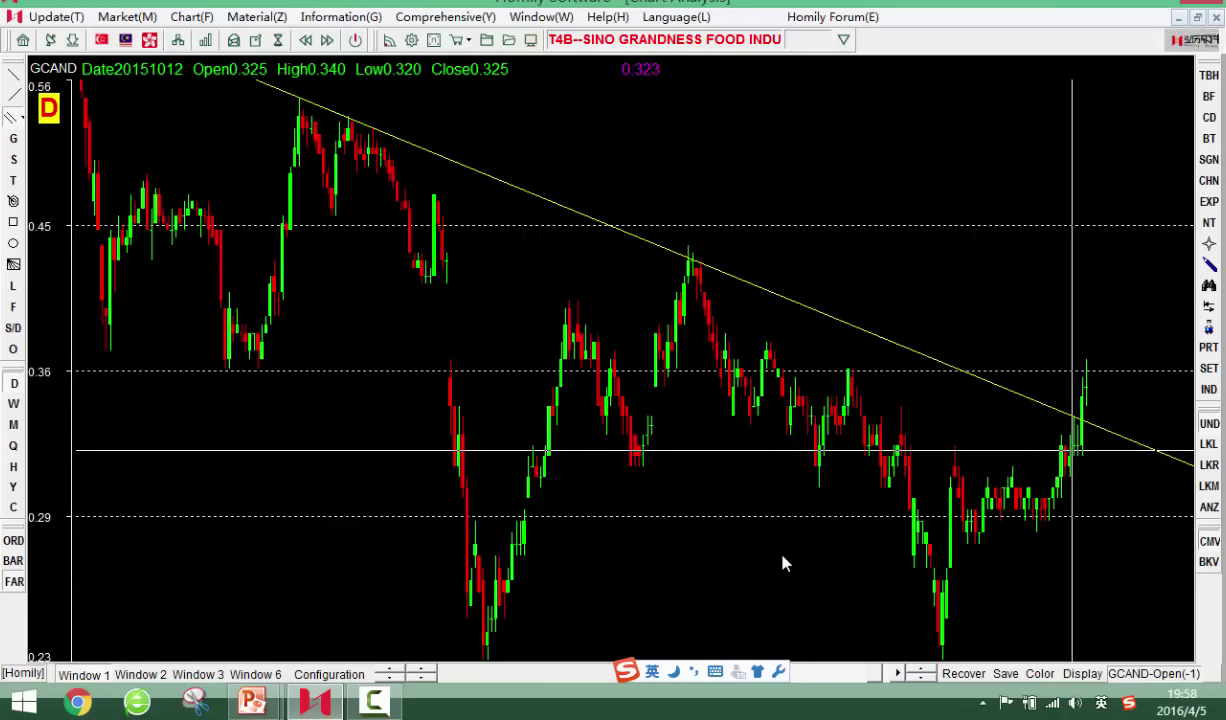
key("Right")
key("Right")
key("Right")
key("Down")
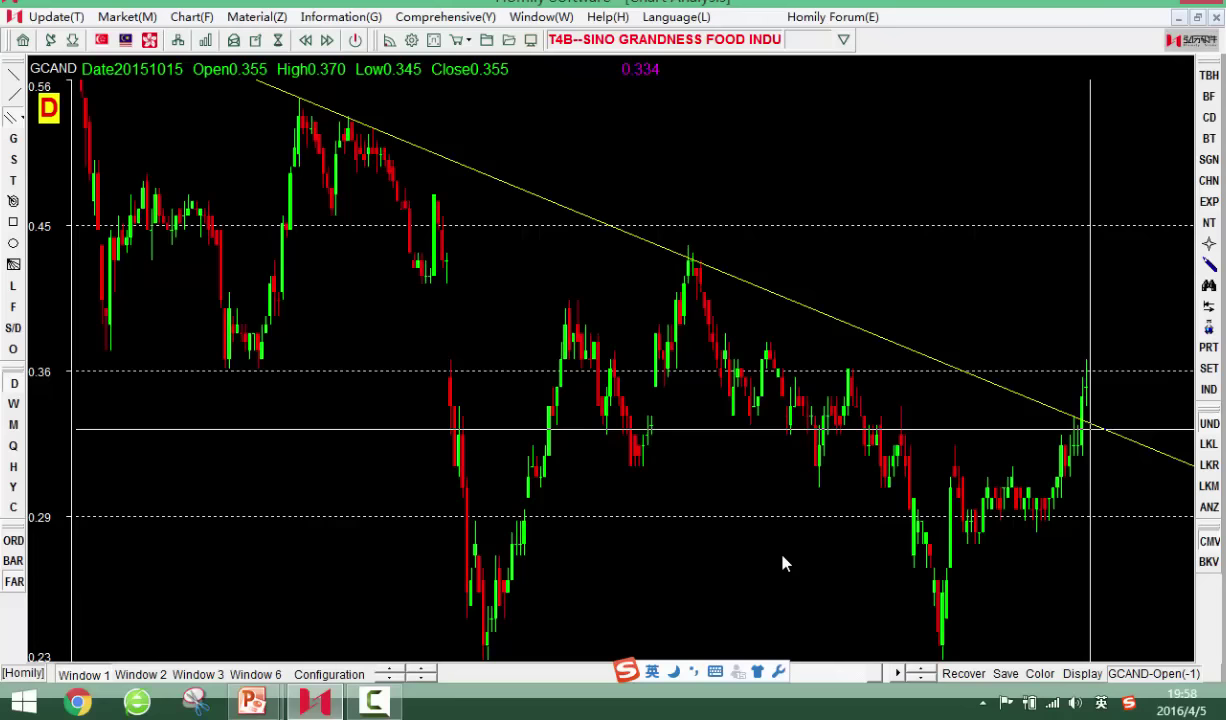
Advance the rolled-back chart bar by bar past the October 2015 trend line crossing up to the latest data
key("Right")
key("Right")
key("Right")
key("Right")
key("Right")
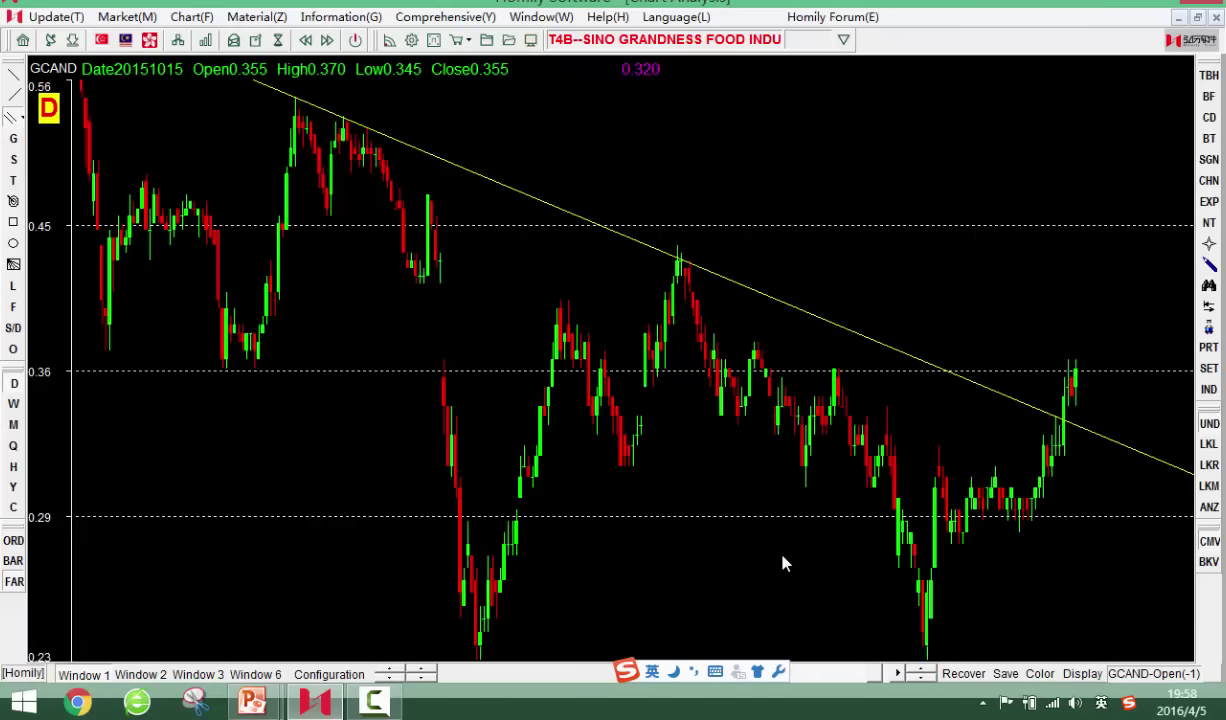
key("Right")
key("Right")
key("Right")
key("Right")
key("Right")
key("Right")
key("Right")
key("Right")
key("Right")
key("Right")
key("Right")
key("Right")
key("Right")
key("Right")
key("Right")
key("Right")
key("Right")
key("Right")
key("Right")
key("Right")
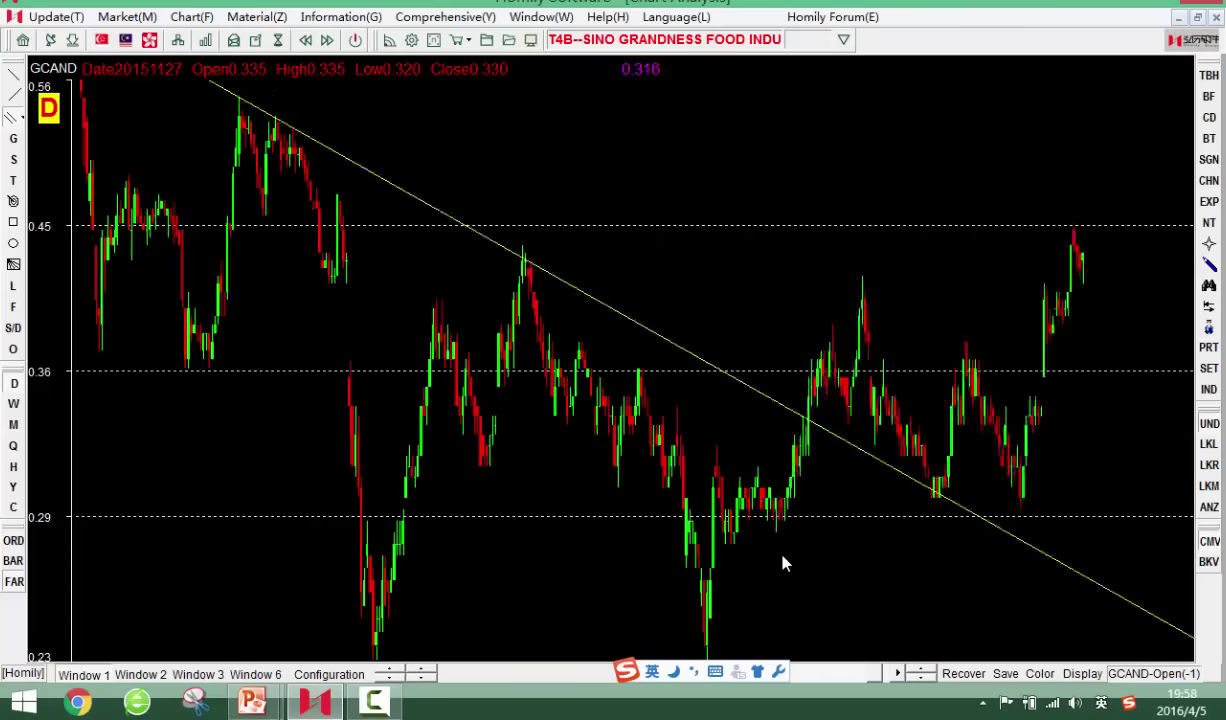
key("Down")
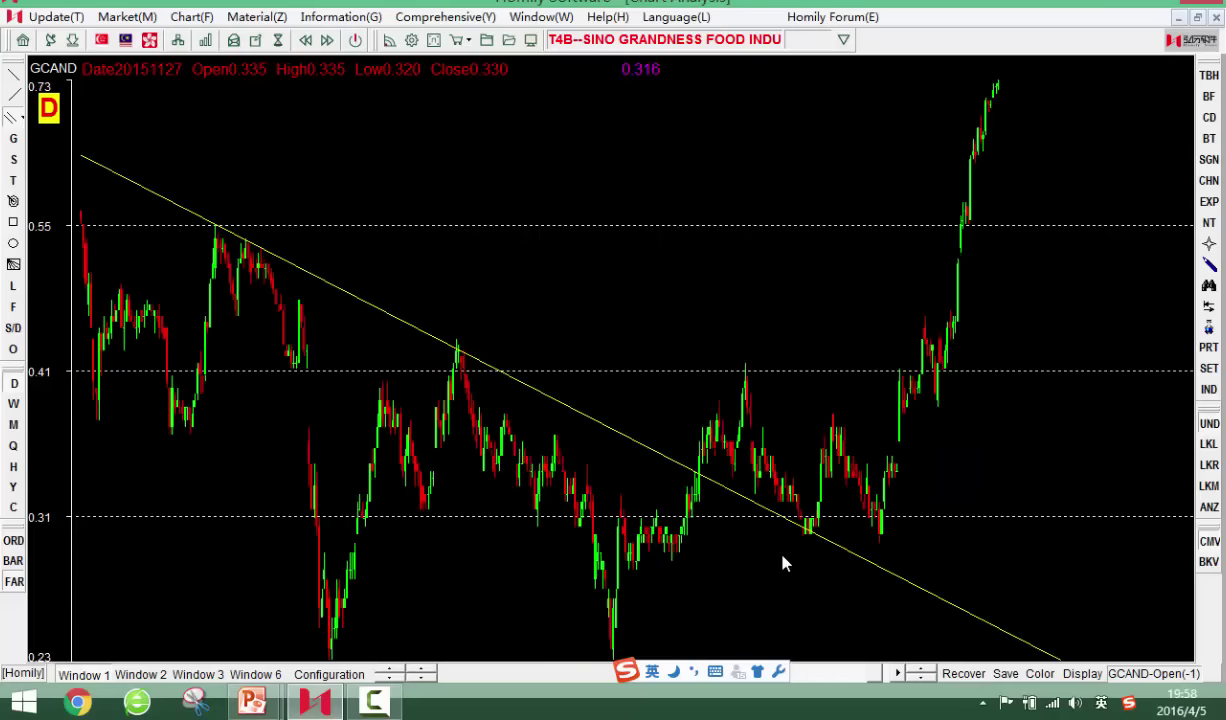
Examine the price pullback toward the descending trend line in November and December 2015
key("Left")
key("Left")
key("Left")
key("Left")
key("Left")
key("Left")
key("Left")
key("Left")
key("Left")
key("Left")
key("Left")
key("Left")
key("Left")
key("Left")
key("Left")
key("Left")
key("Left")
key("Left")
key("Left")
key("Left")
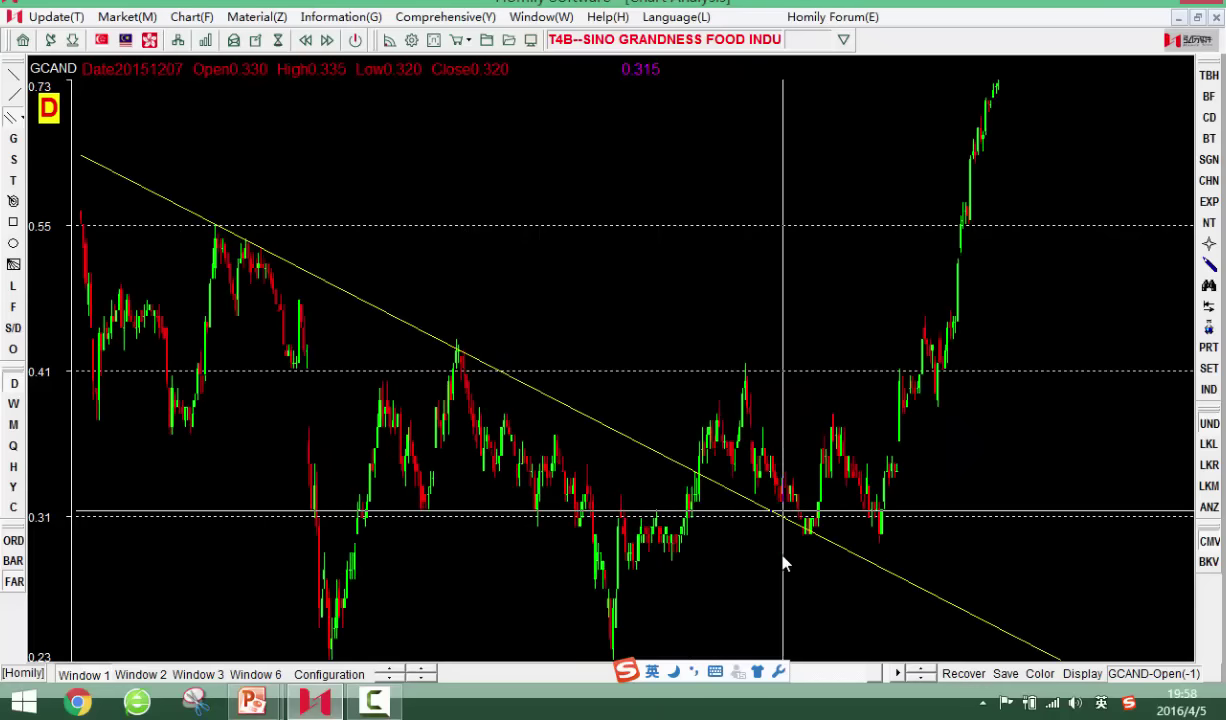
key("Right")
key("Right")
key("Right")
key("Right")
key("Right")
key("Right")
key("Right")
key("Right")
key("Right")
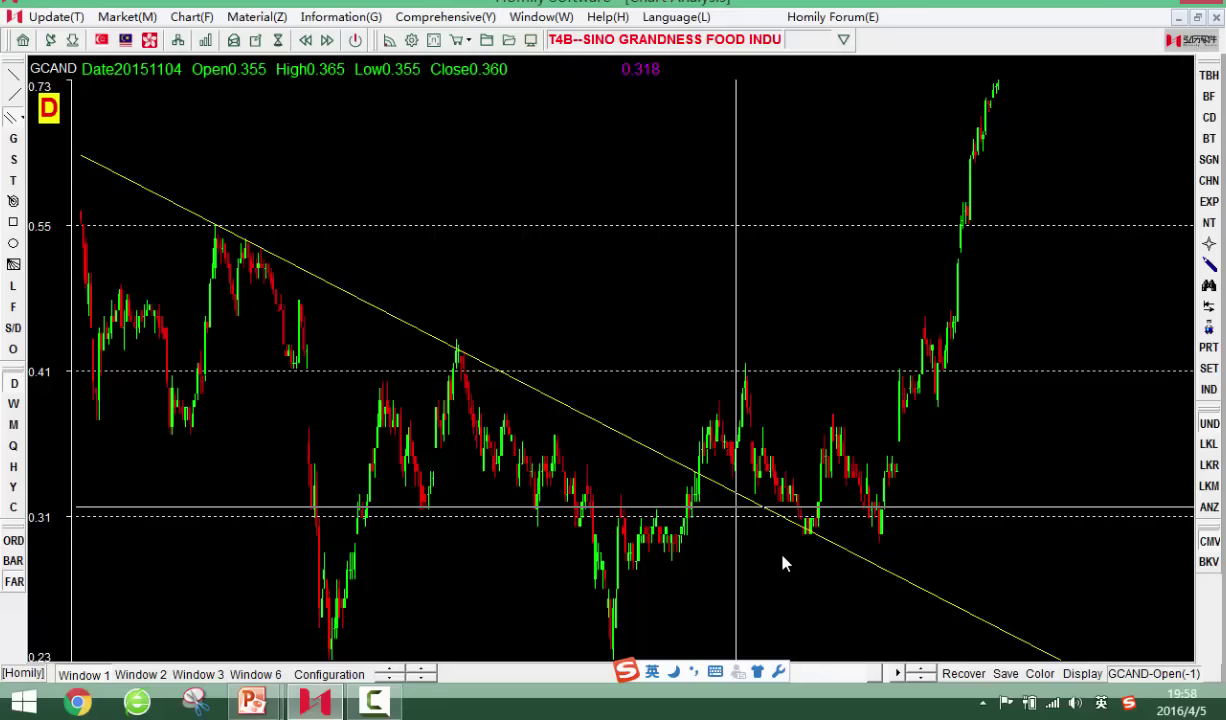
Examine the chart's two deepest lows below the descending trend line, up to the one in August 2015
key("Left")
key("Left")
key("Left")
key("Left")
key("Left")
key("Left")
key("Left")
key("Left")
key("Left")
key("Left")
key("Left")
key("Left")
key("Left")
key("Left")
key("Left")
key("Left")
key("Left")
key("Left")
key("Left")
key("Left")
key("Left")
key("Left")
key("Left")
key("Left")
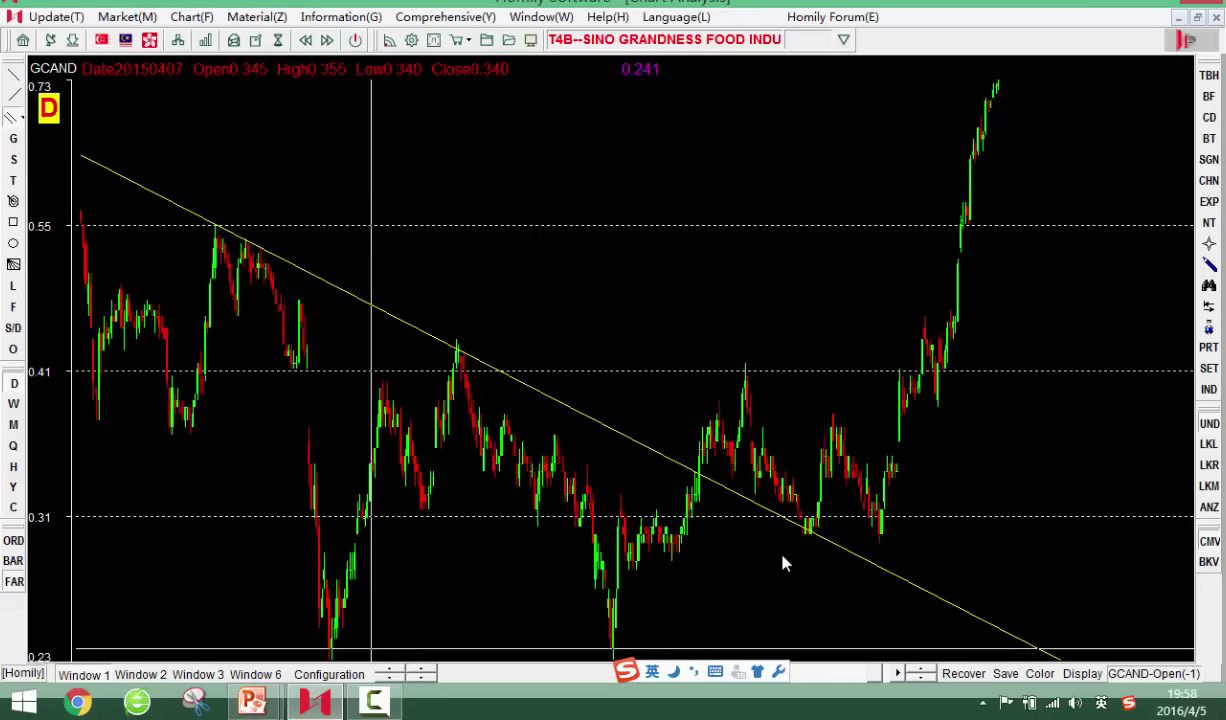
key("Right")
key("Right")
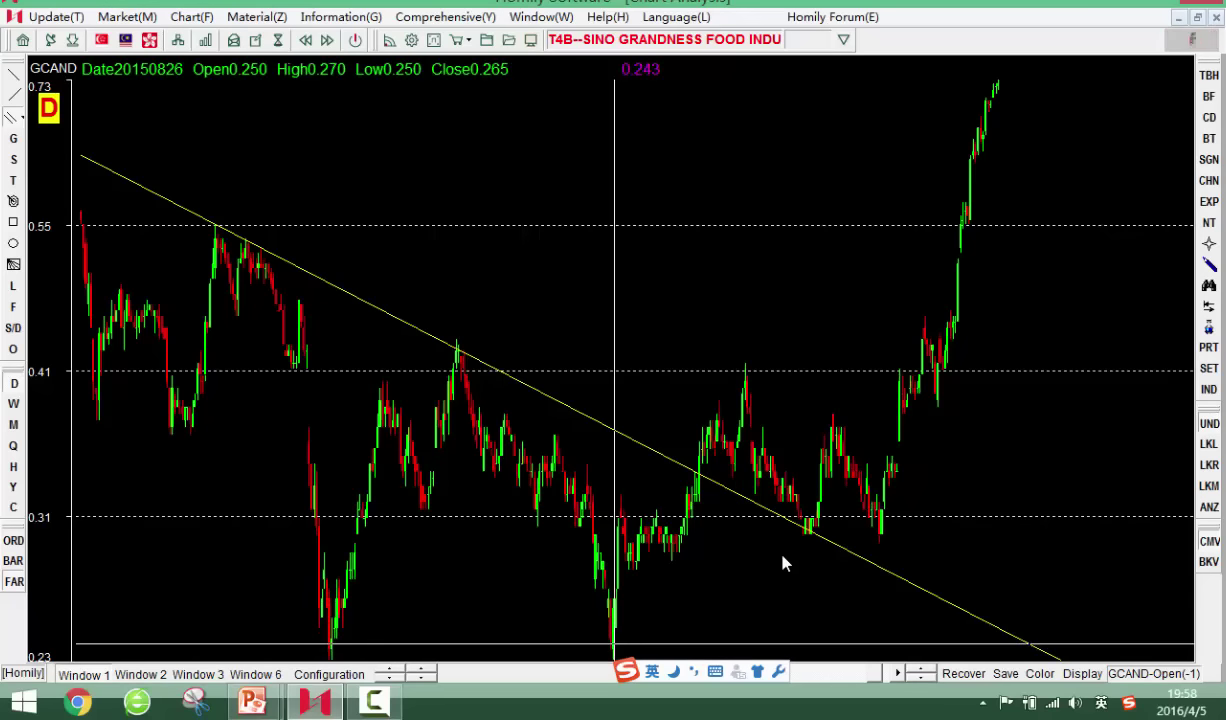
Try a parallel channel below the descending trend line and clear both drawings from the chart
left_click(614, 643)
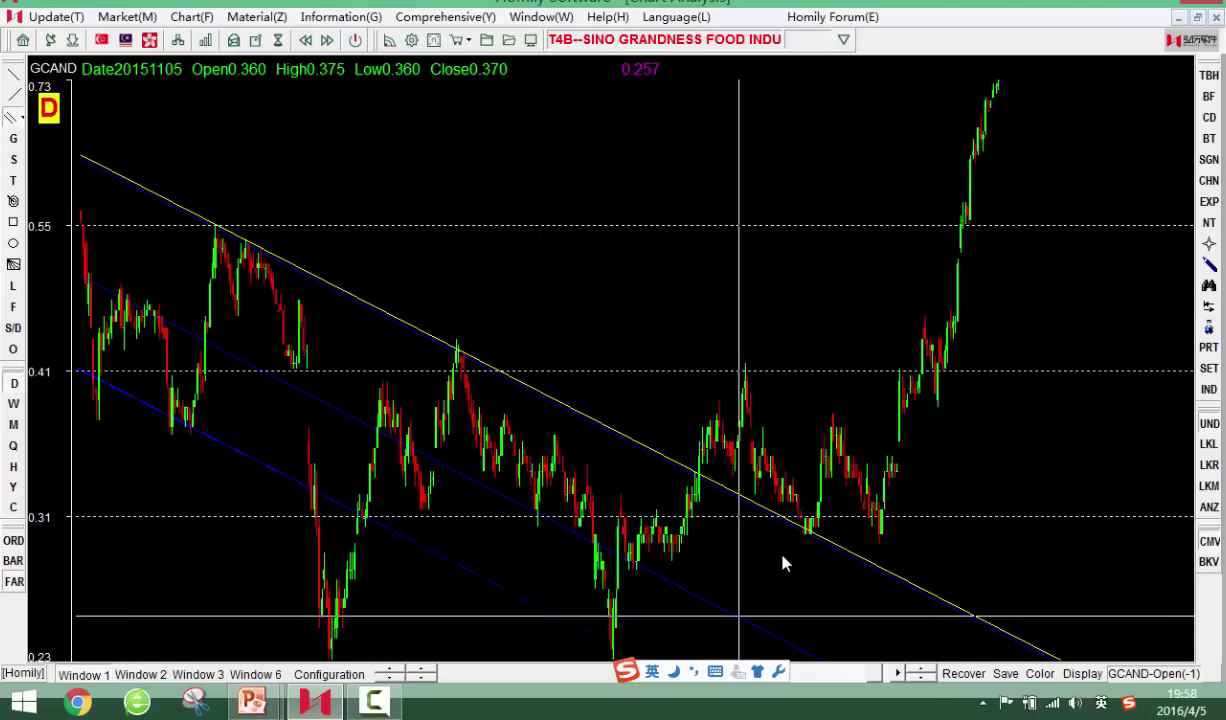
key("Right")
key("Right")
key("Right")
key("Right")
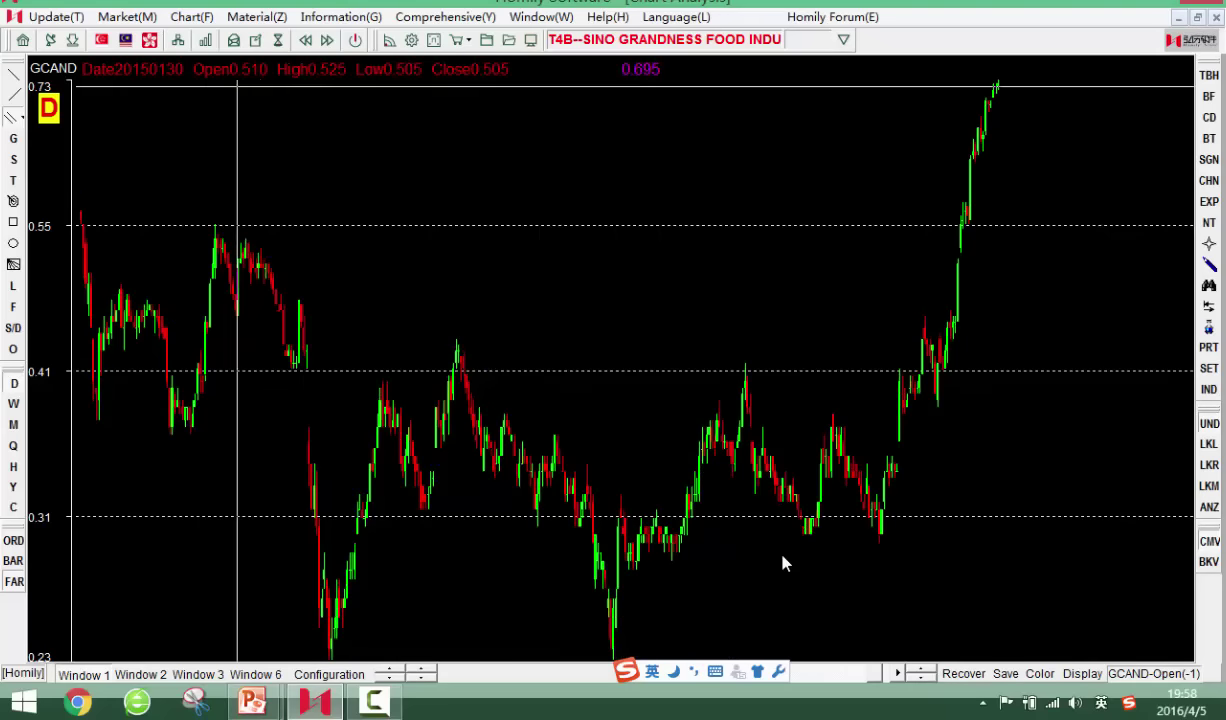
Examine the price swings between the early January 2016 bars and the August 2015 low
key("Left")
key("Left")
key("Left")
key("Left")
key("Left")
key("Left")
key("Left")
key("Left")
key("Left")
key("Left")
key("Left")
key("Left")
key("Left")
key("Left")
key("Left")
key("Left")
key("Left")
key("Left")
key("Left")
key("Left")
key("Left")
key("Left")
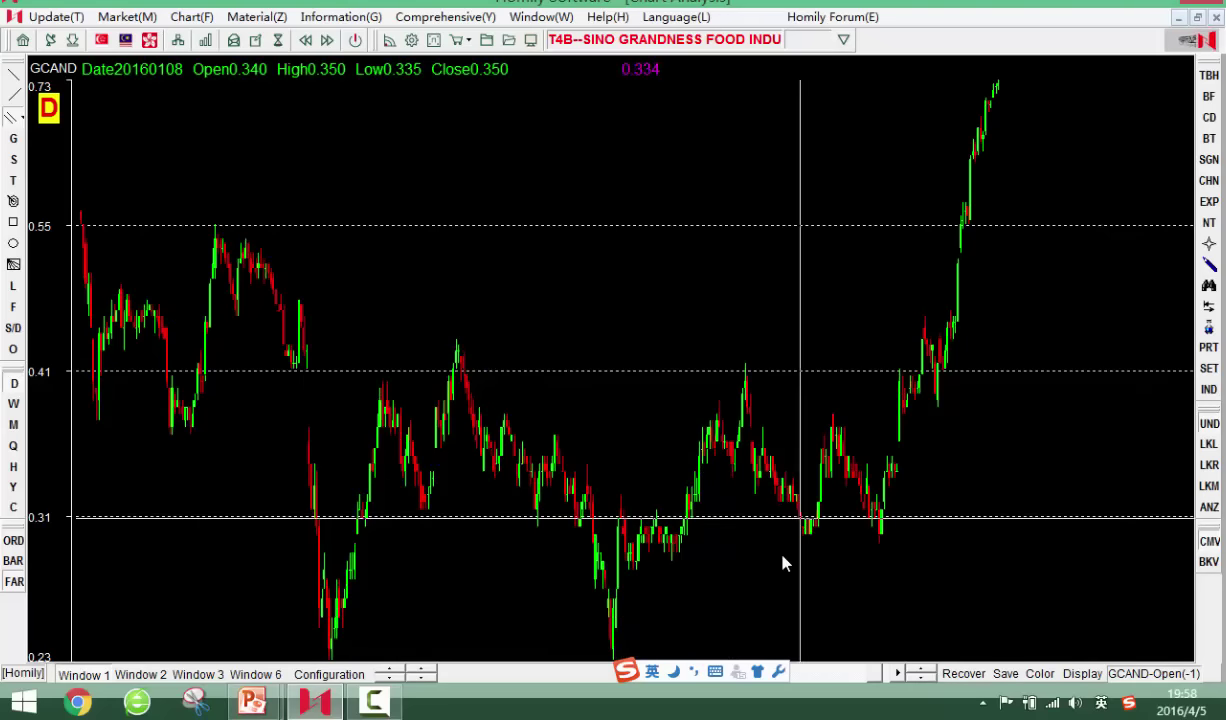
key("Left")
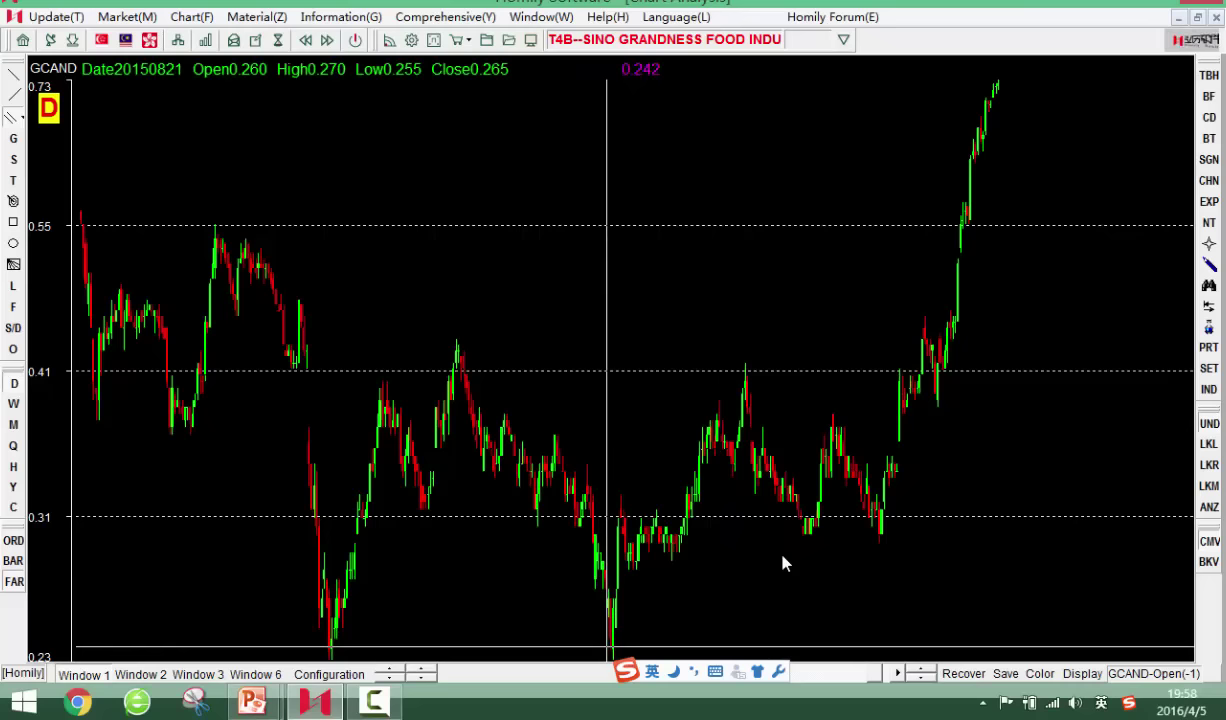
Examine the daily bars from 21 to 27 August 2015 around the chart's deep low
key("Right")
key("Right")
key("Right")
key("Right")
key("Right")
key("Right")
key("Right")
key("Right")
key("Left")
key("Left")
key("Left")
key("Left")
key("Left")
key("Left")
key("Left")
key("Left")
key("Left")
key("Left")
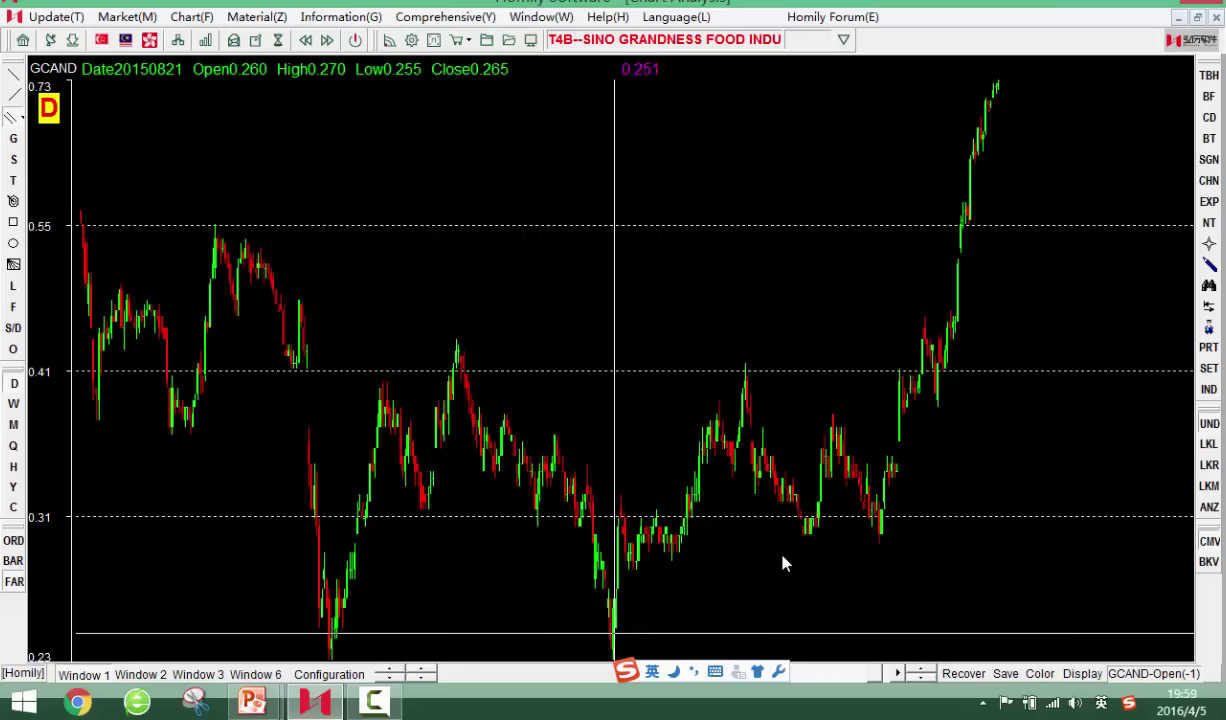
key("Right")
key("Right")
key("Right")
key("Right")
key("Right")
key("Right")
key("Right")
key("Right")
key("Right")
key("Left")
key("Left")
key("Left")
key("Left")
key("Left")
key("Left")
key("Left")
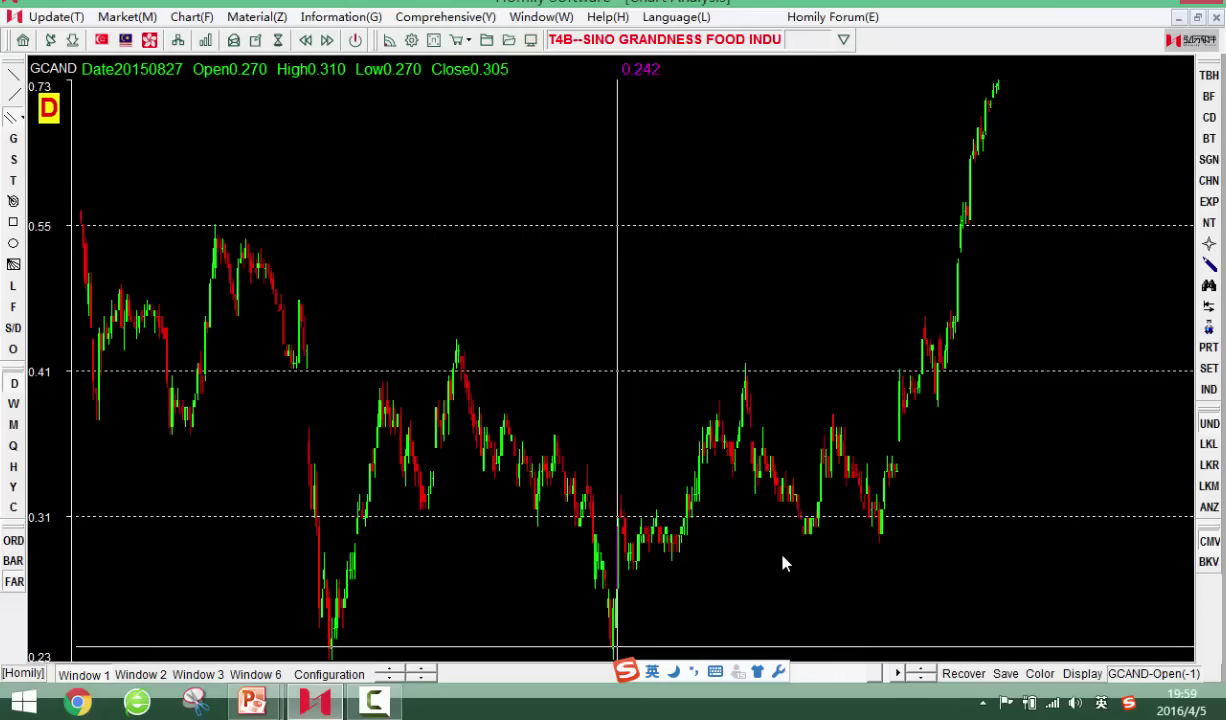
Draw an ascending trend line from the August 2015 low through the January 2016 low and delete it
key("Right")
key("Right")
key("Right")
key("Right")
key("Right")
key("Right")
key("Right")
key("Right")
key("Right")
key("Right")
mouse_move(909, 491)
left_mouse_down()
mouse_move(903, 480)
mouse_move(918, 510)
left_mouse_up()
key("Right")
key("Right")
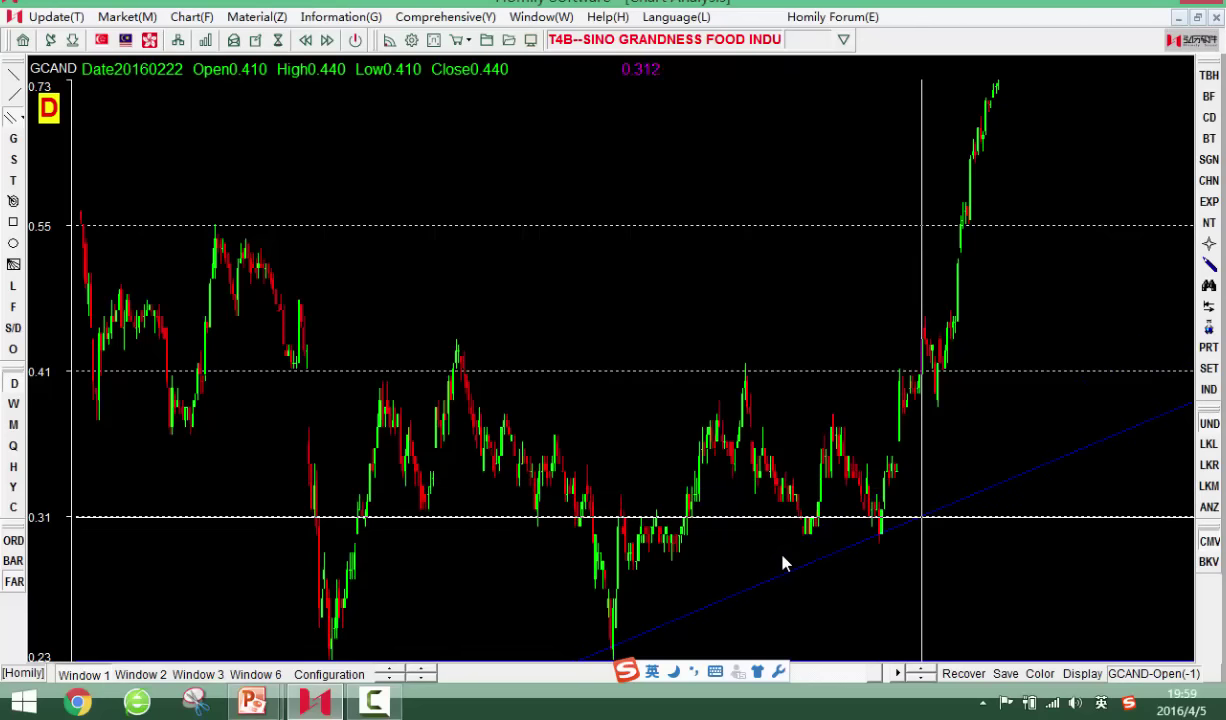
key("Left")
key("Left")
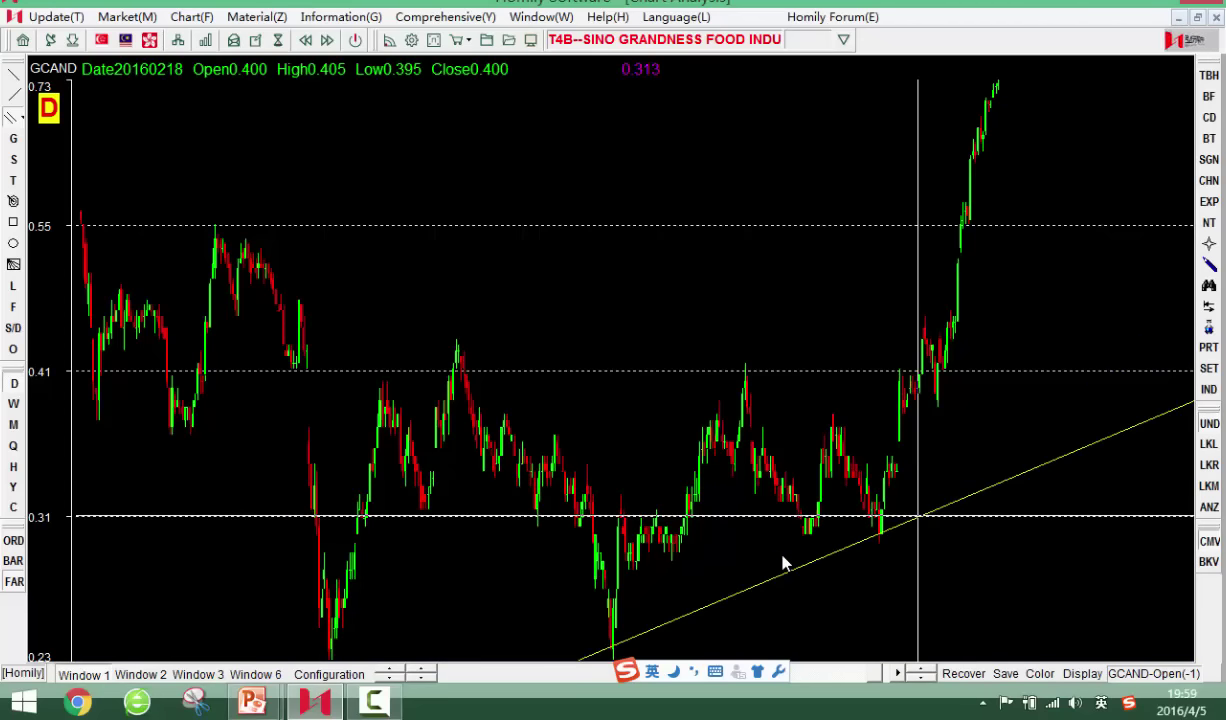
key("Delete")
Examine the daily bars around the 21 January 2016 low and the rise that follows it
key("Left")
key("Left")
key("Left")
key("Left")
key("Left")
key("Left")
key("Left")
key("Left")
key("Left")
key("Left")
key("Left")
key("Left")
key("Left")
key("Left")
key("Left")
key("Left")
key("Left")
key("Left")
key("Left")
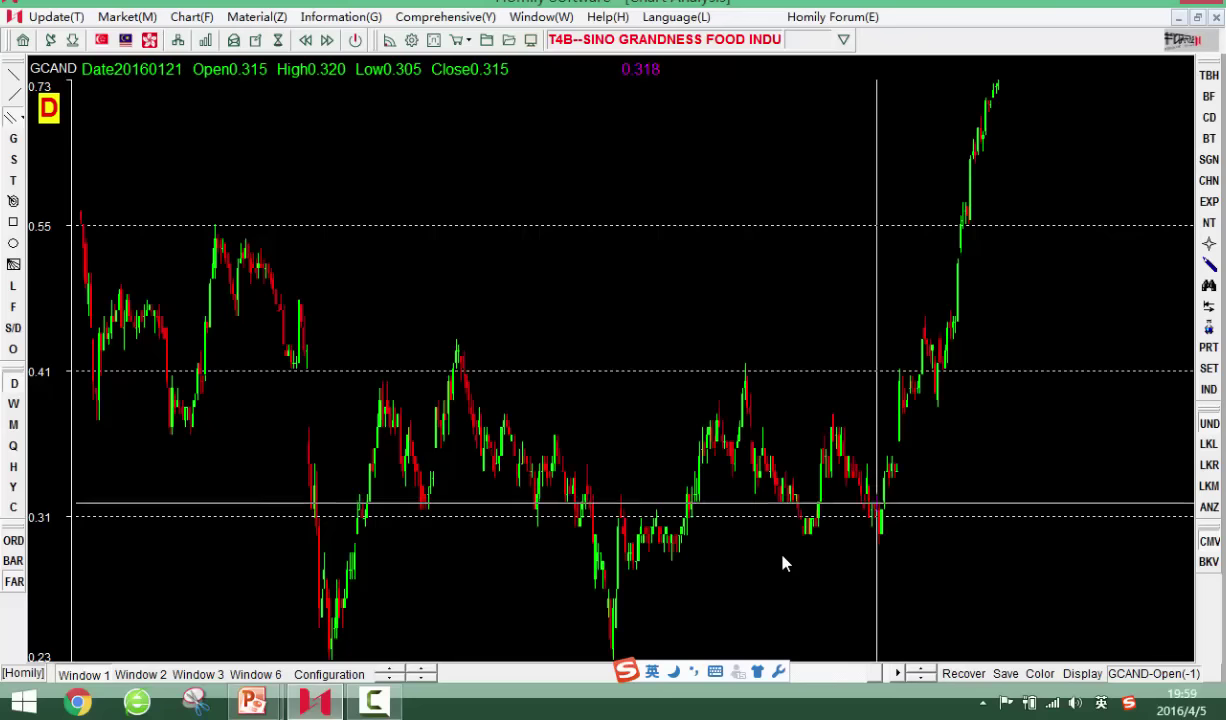
key("Right")
key("Right")
key("Right")
key("Right")
key("Right")
key("Right")
key("Right")
key("Right")
key("Right")
key("Right")
key("Right")
key("Right")
key("Right")
key("Right")
key("Right")
key("Right")
key("Right")
key("Right")
key("Right")
key("Right")
Draw a steeper ascending trend line from the January 2016 low through the following higher low and remove it
key("Up")
key("Left")
key("Left")
key("Left")
key("Left")
key("Left")
key("Left")
key("Left")
key("Left")
key("Left")
key("Left")
key("Left")
key("Left")
key("Left")
key("Left")
key("Left")
key("Left")
key("Left")
key("Left")
key("Left")
key("Left")
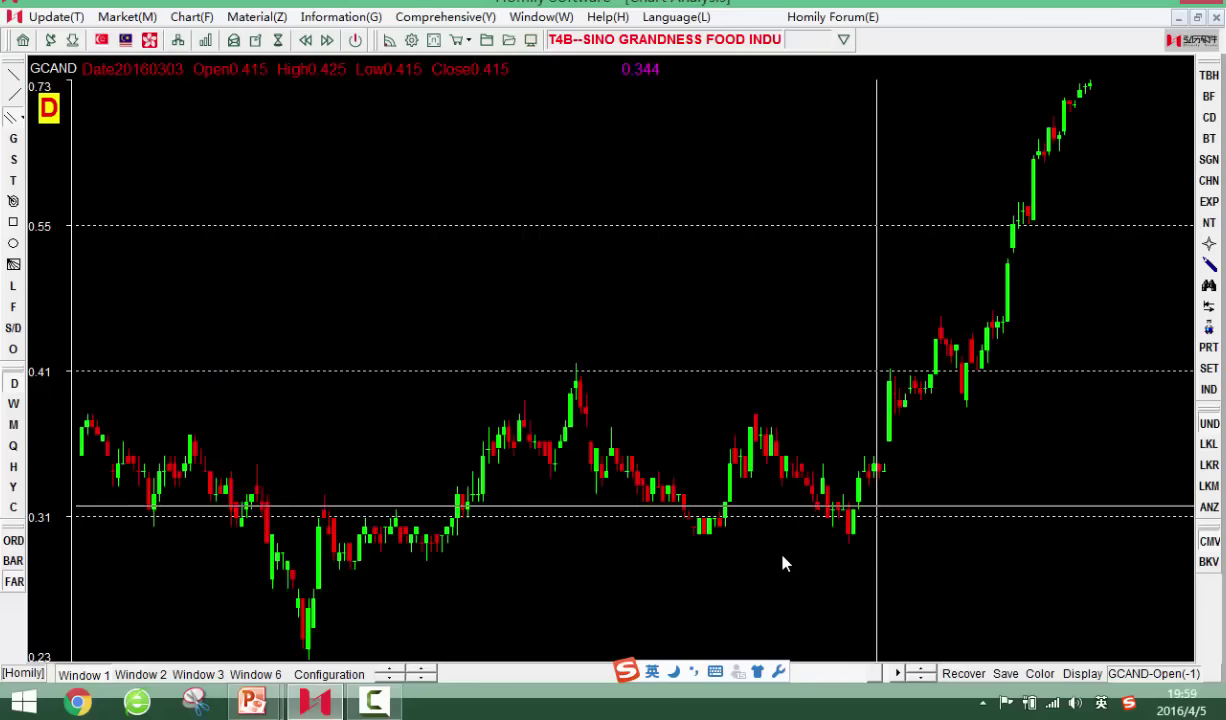
key("Right")
left_click_drag(850, 541, 1048, 307)
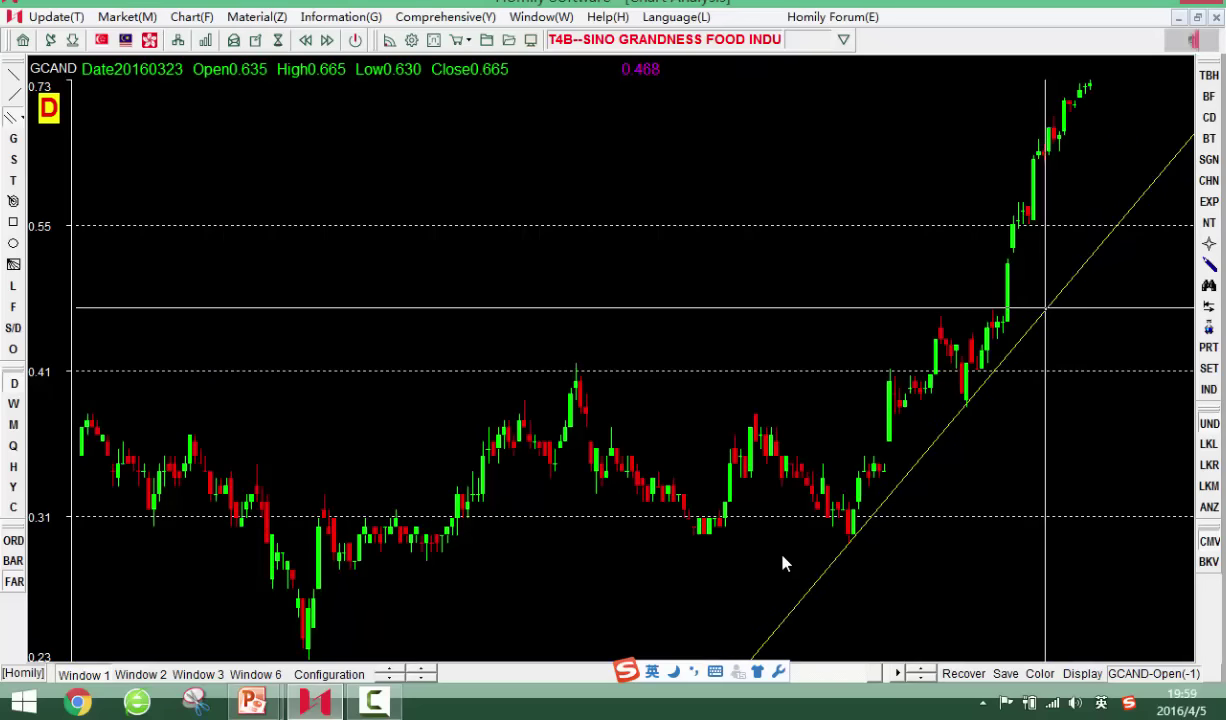
key("Left")
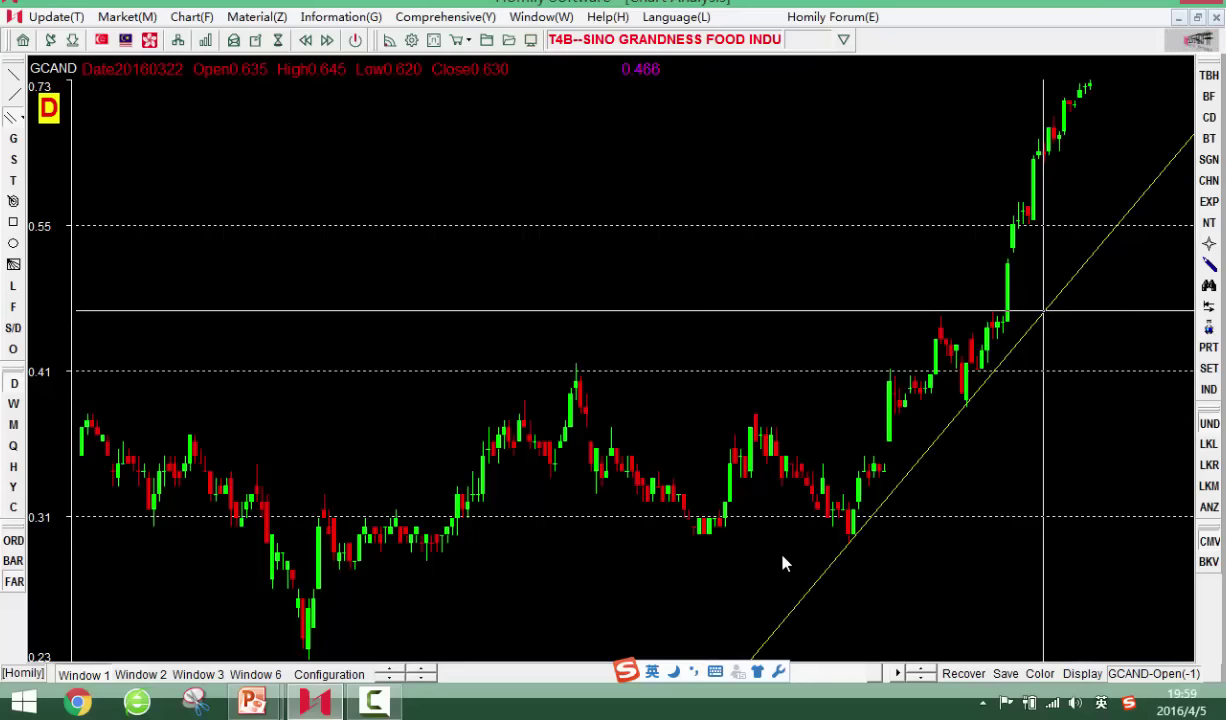
key("Escape")
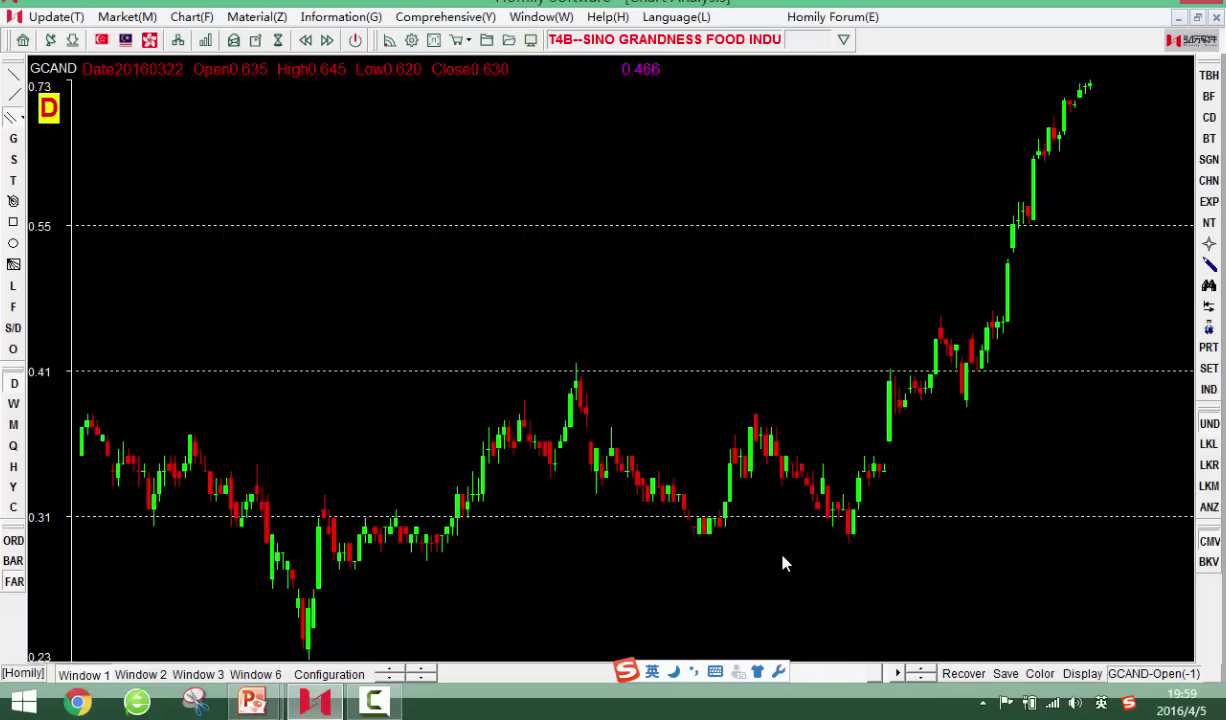
Examine the longer price history, including the earlier high plateau, and trace the bars back to mid-October 2015
key("Down")
key("Down")
key("Down")
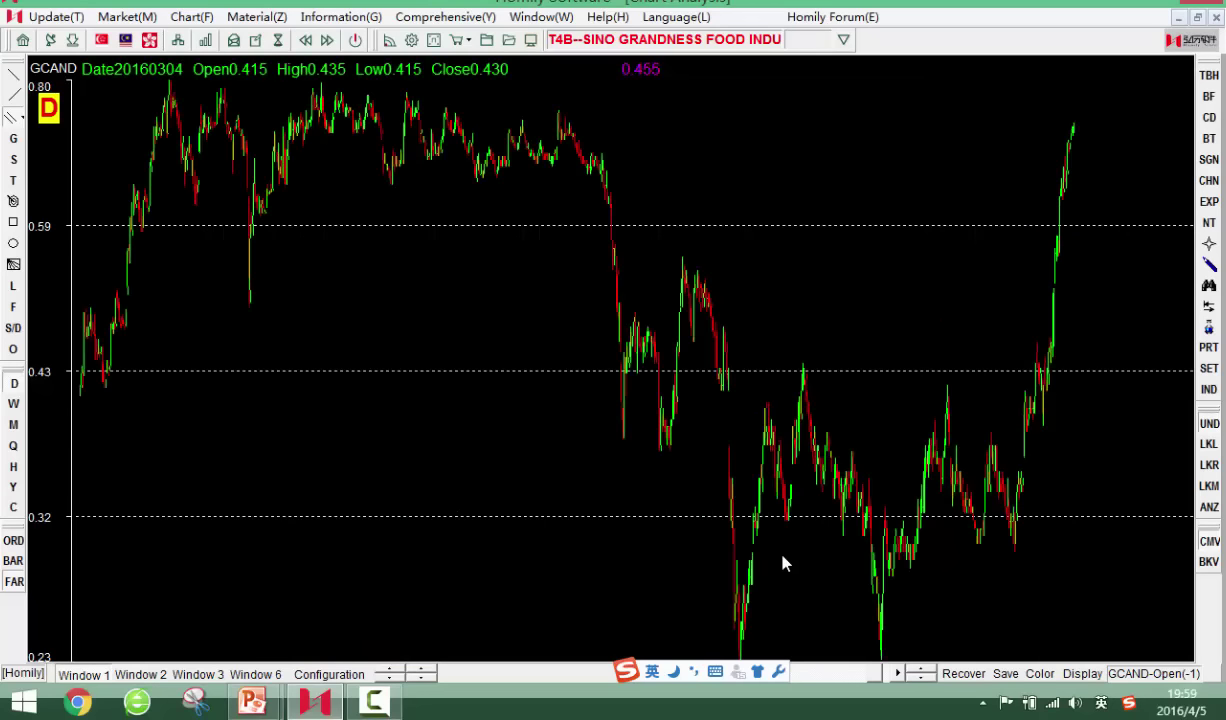
key("Left")
key("Left")
key("Left")
key("Left")
key("Left")
key("Left")
key("Left")
key("Left")
key("Left")
key("Left")
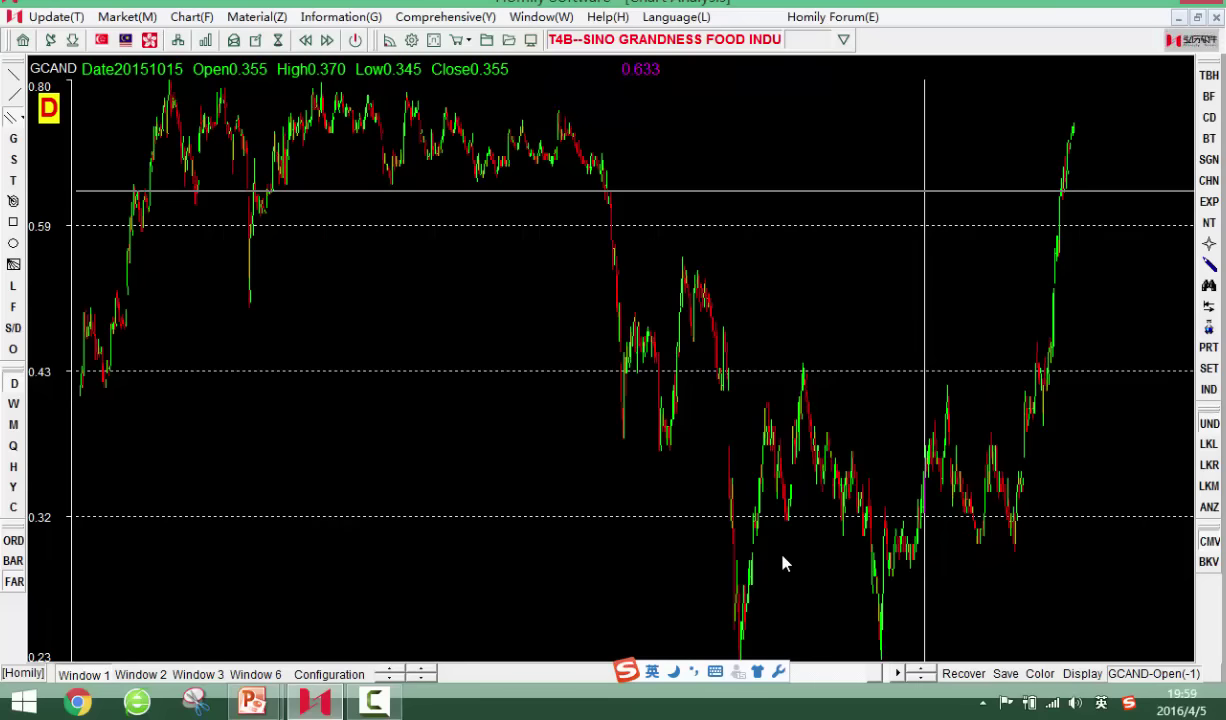
Trace the daily bars back from mid-October 2015 to the late-August 2015 low
key("Left")
key("Left")
key("Left")
key("Left")
key("Left")
key("Left")
key("Left")
key("Left")
key("Left")
key("Left")
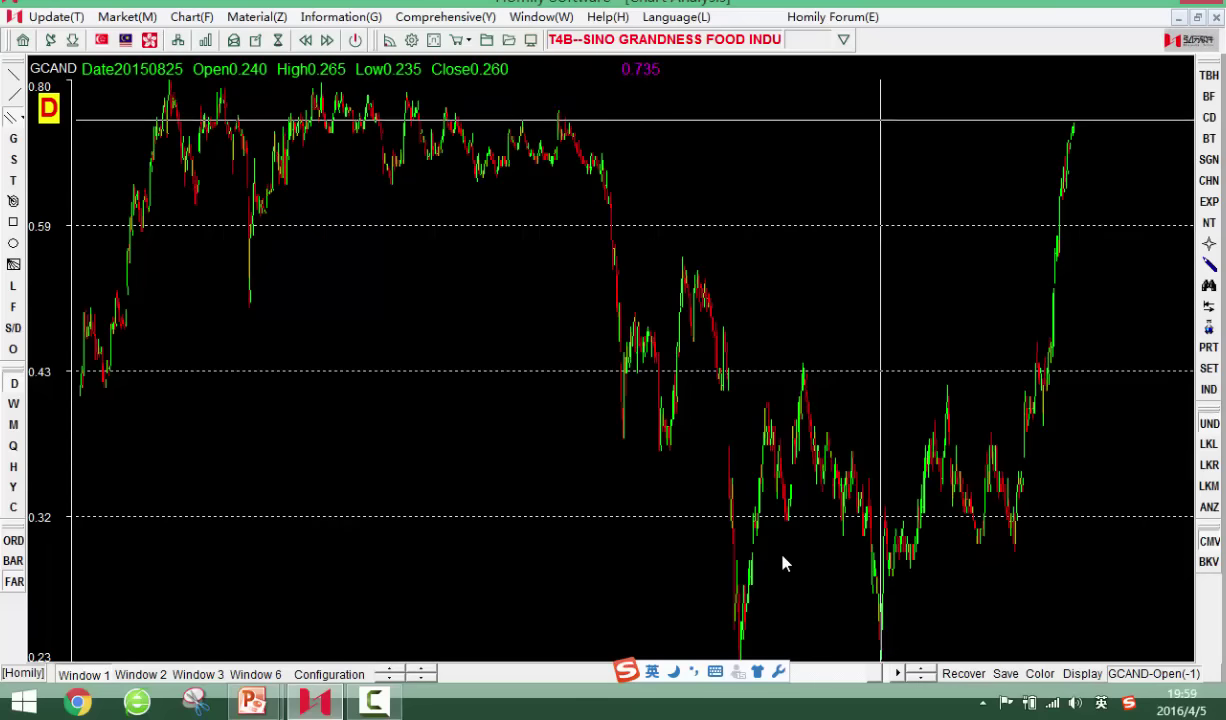
key("Left")
key("Left")
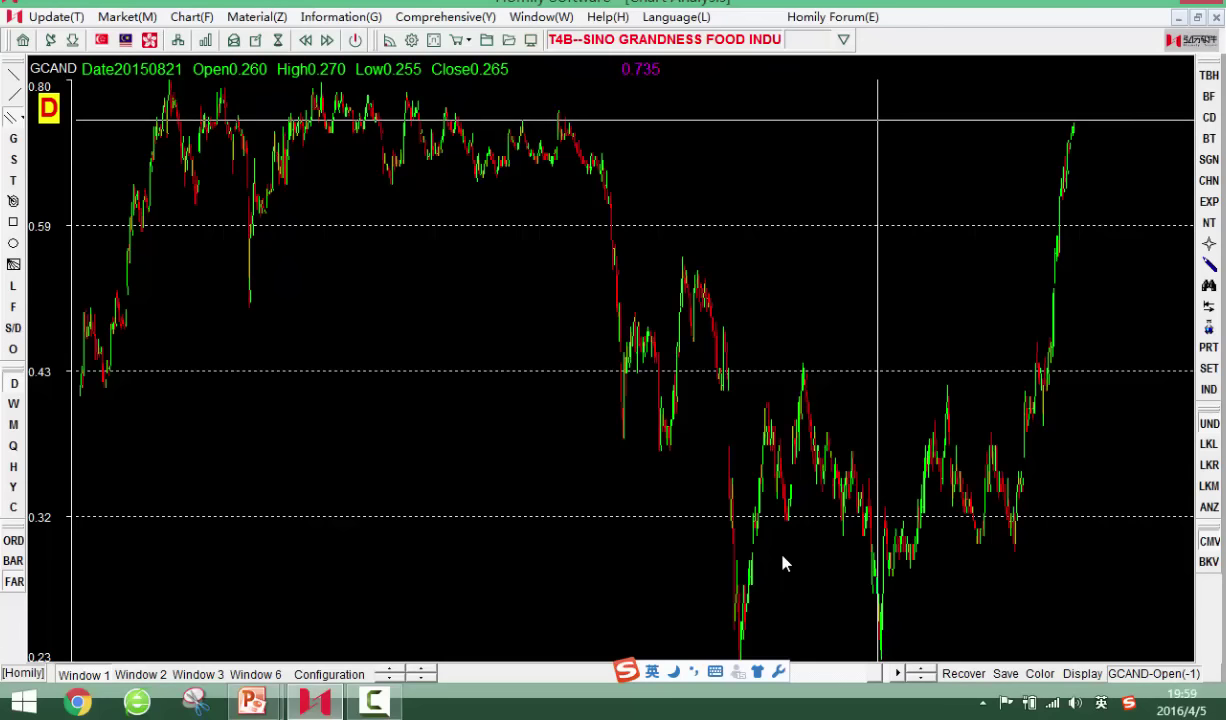
Examine the daily bars from the August 2015 low forward to the low of 26 January 2016
key("Right")
key("Right")
key("Right")
key("Right")
key("Right")
key("Right")
key("Right")
key("Right")
key("Right")
key("Right")
key("Right")
key("Right")
key("Right")
key("Right")
key("Right")
key("Right")
key("Up")
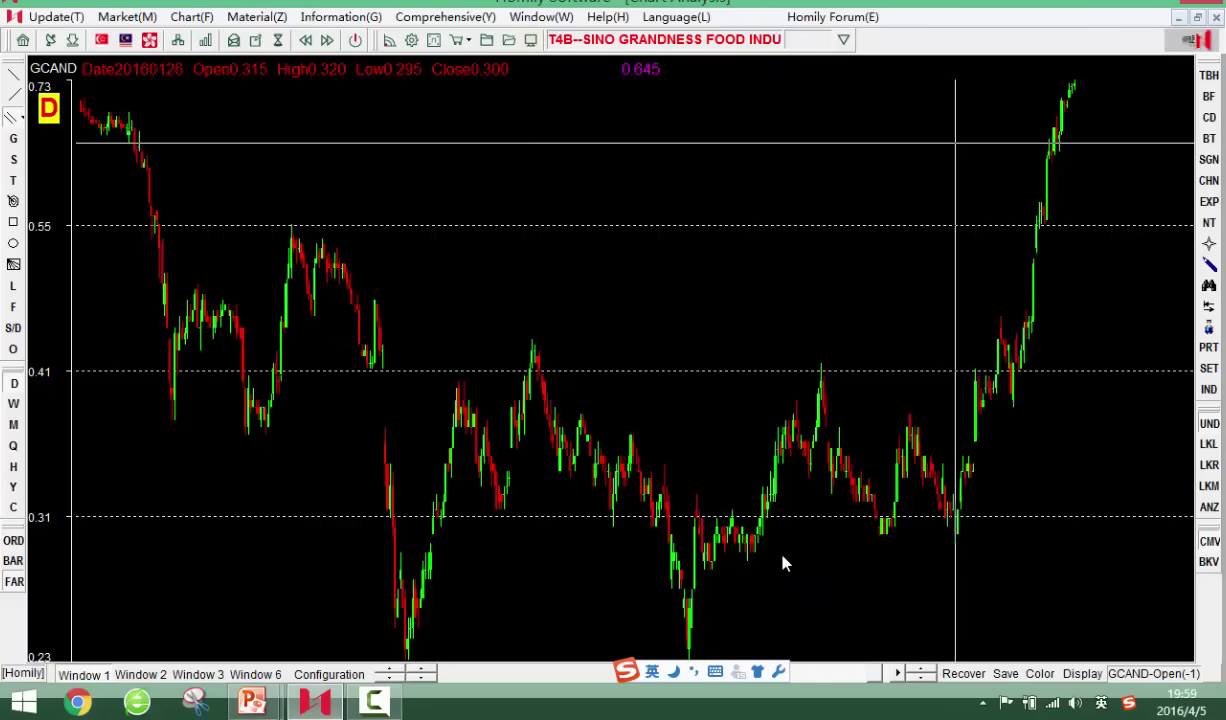
Compare the first deep low with the following price swings up to 13 November 2015
left_click_drag(407, 647, 508, 648)
key("Right")
key("Right")
key("Right")
key("Right")
key("Right")
key("Right")
key("Right")
key("Right")
key("Right")
key("Right")
key("Right")
key("Right")
key("Right")
key("Right")
key("Right")
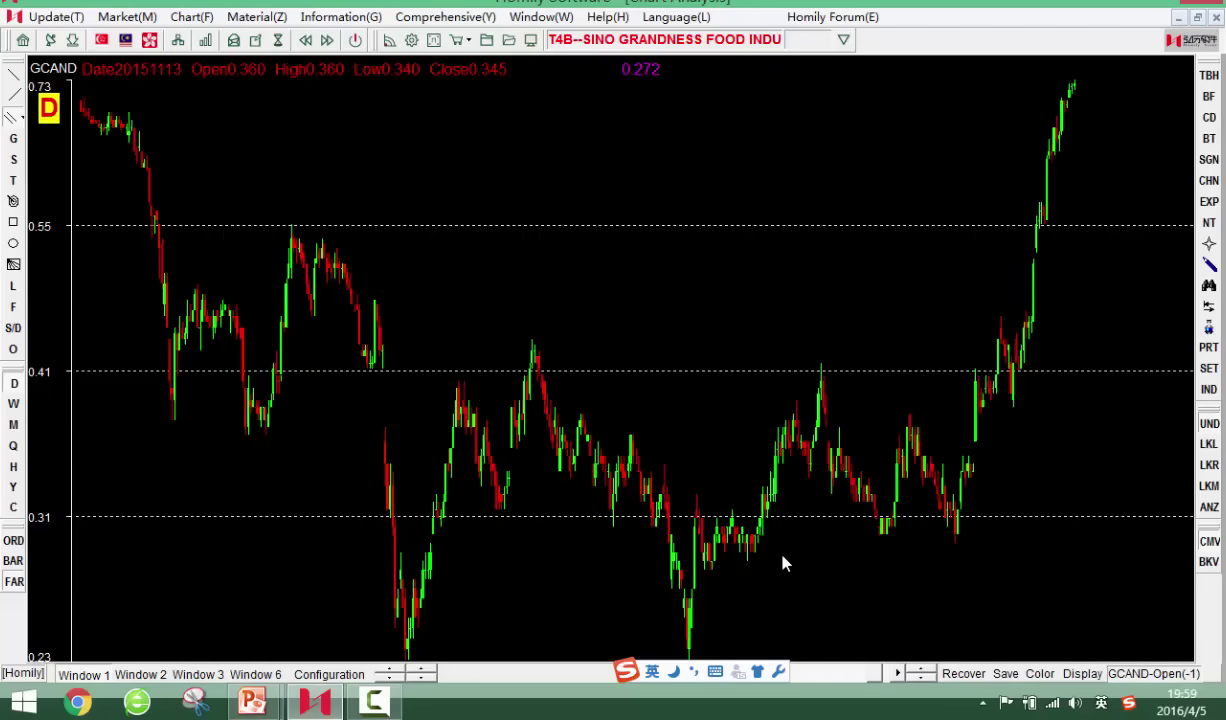
Open the daily chart of stock 7183, IRE-TEX CORPORA
type("7183")
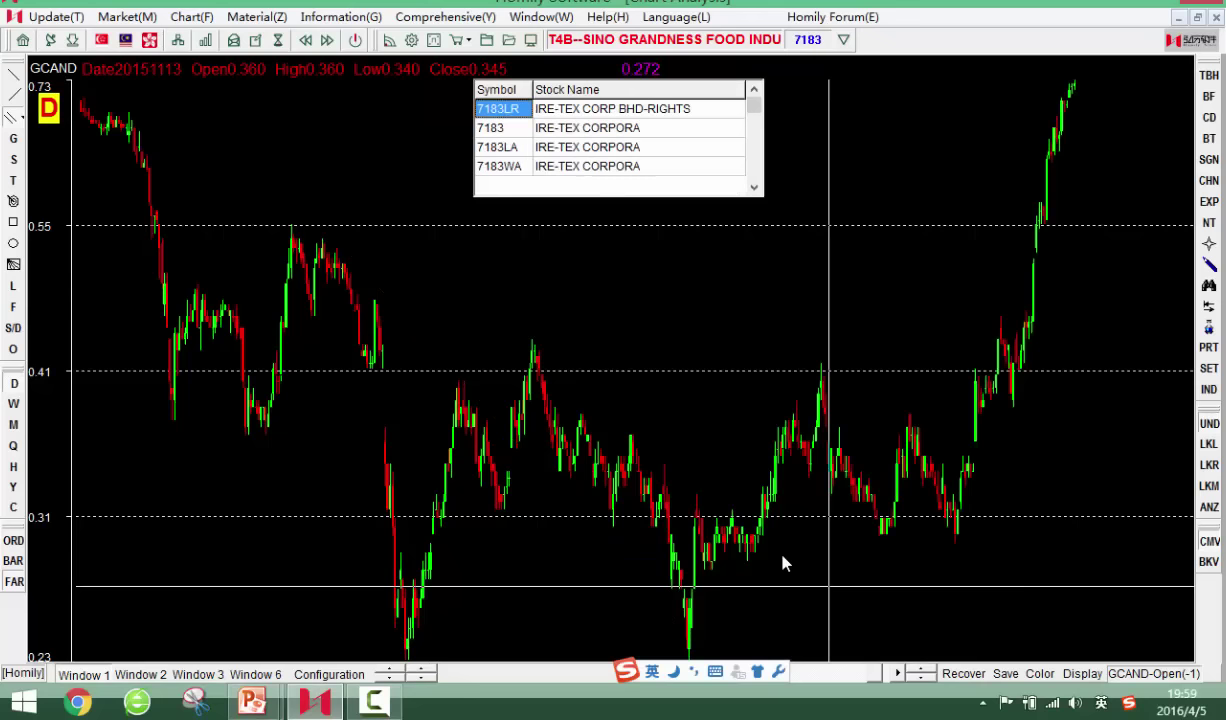
key("Down")
key("Return")
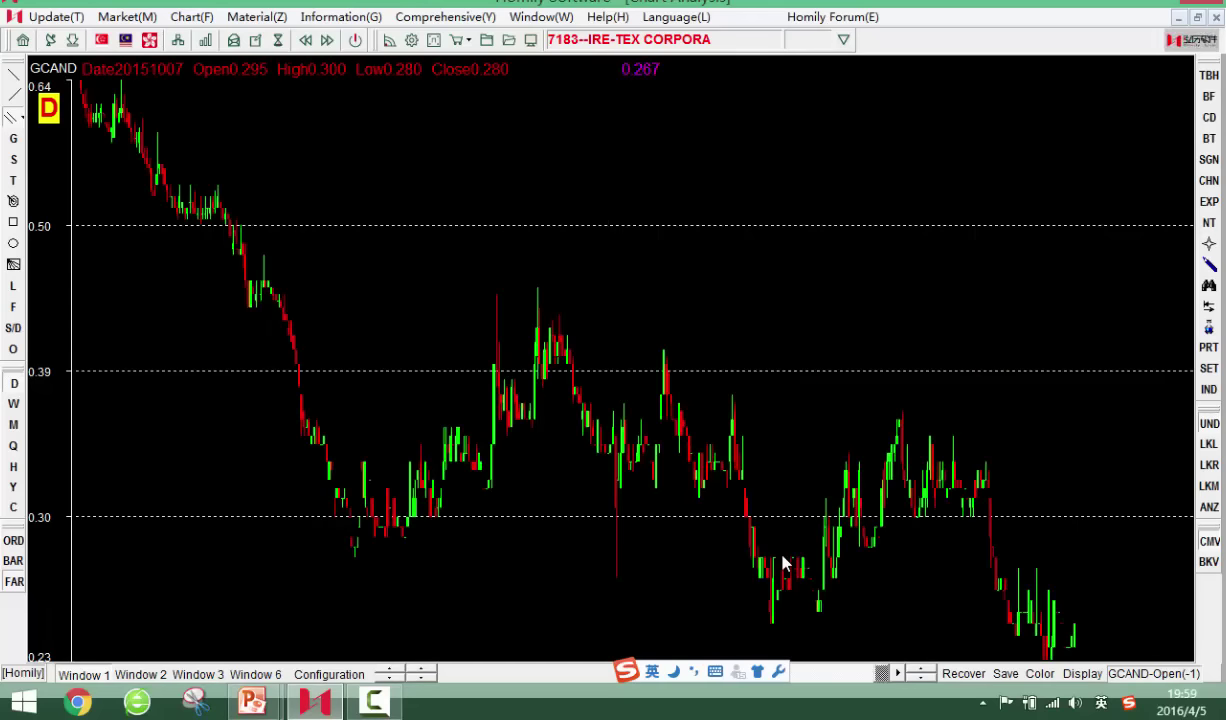
Look up stock code 7138, and reload the chart of 7183 IRE-TEX CORPORA focused on its recent bars
type("7138")
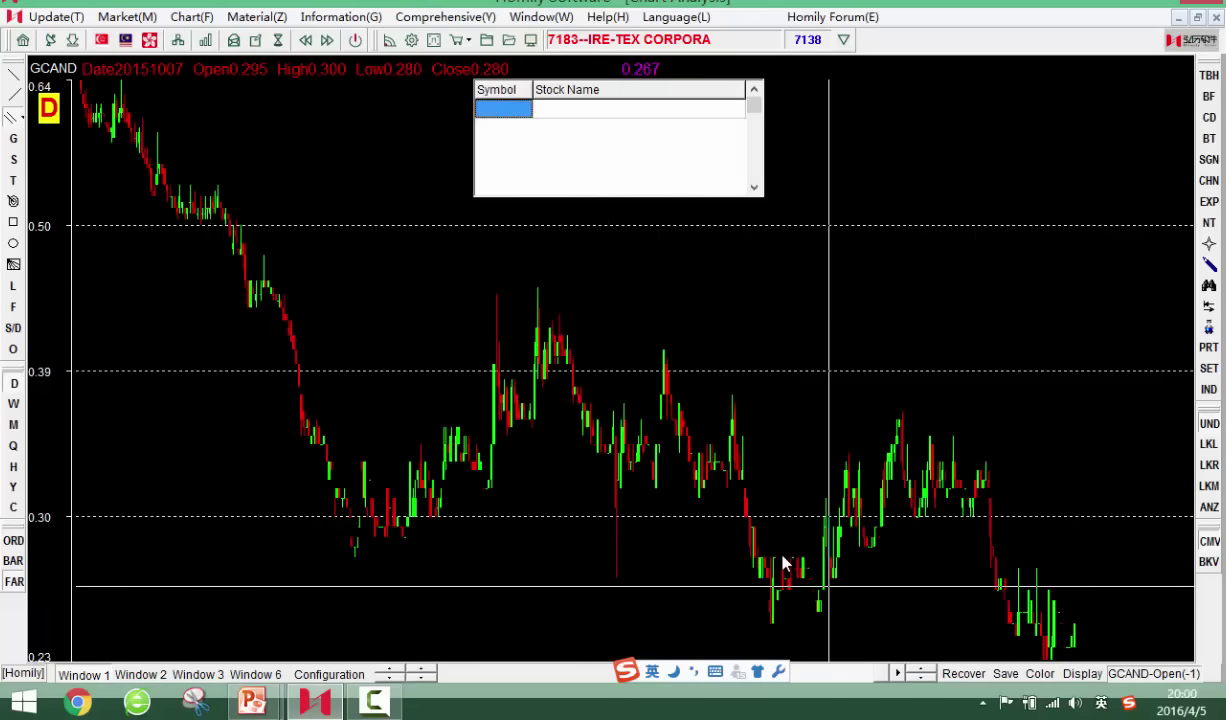
key("BackSpace")
key("BackSpace")
key("BackSpace")
key("BackSpace")
type("7")
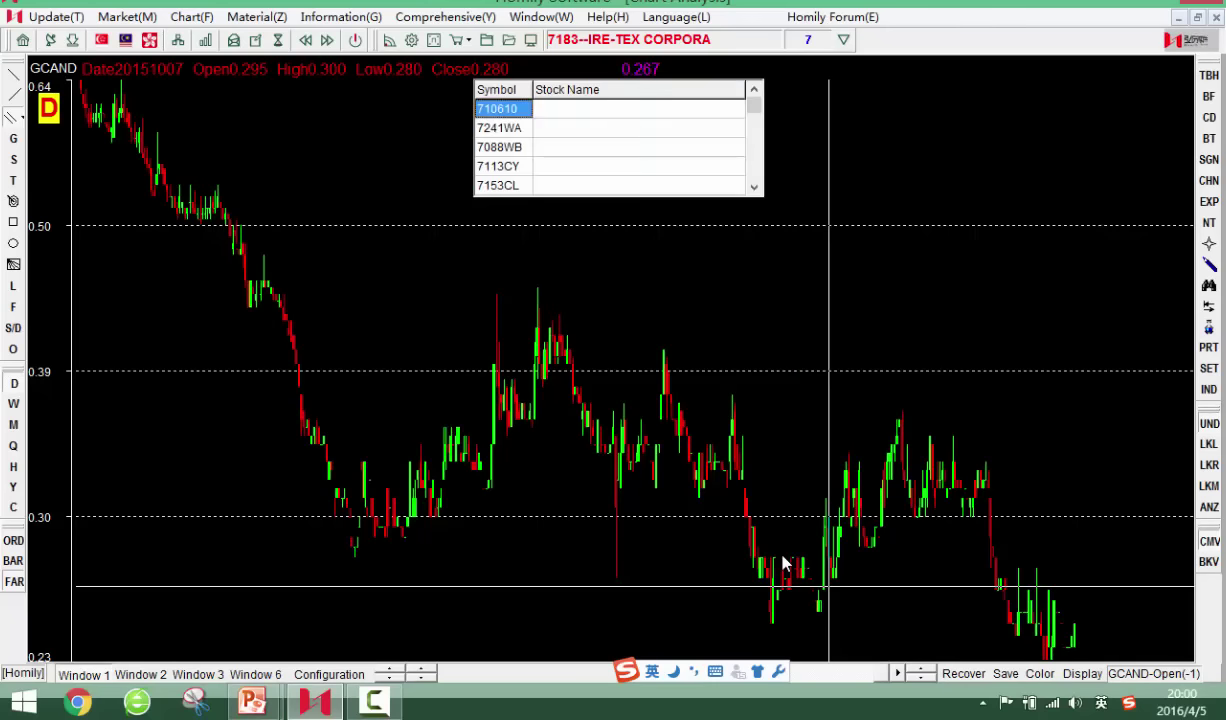
type("1")
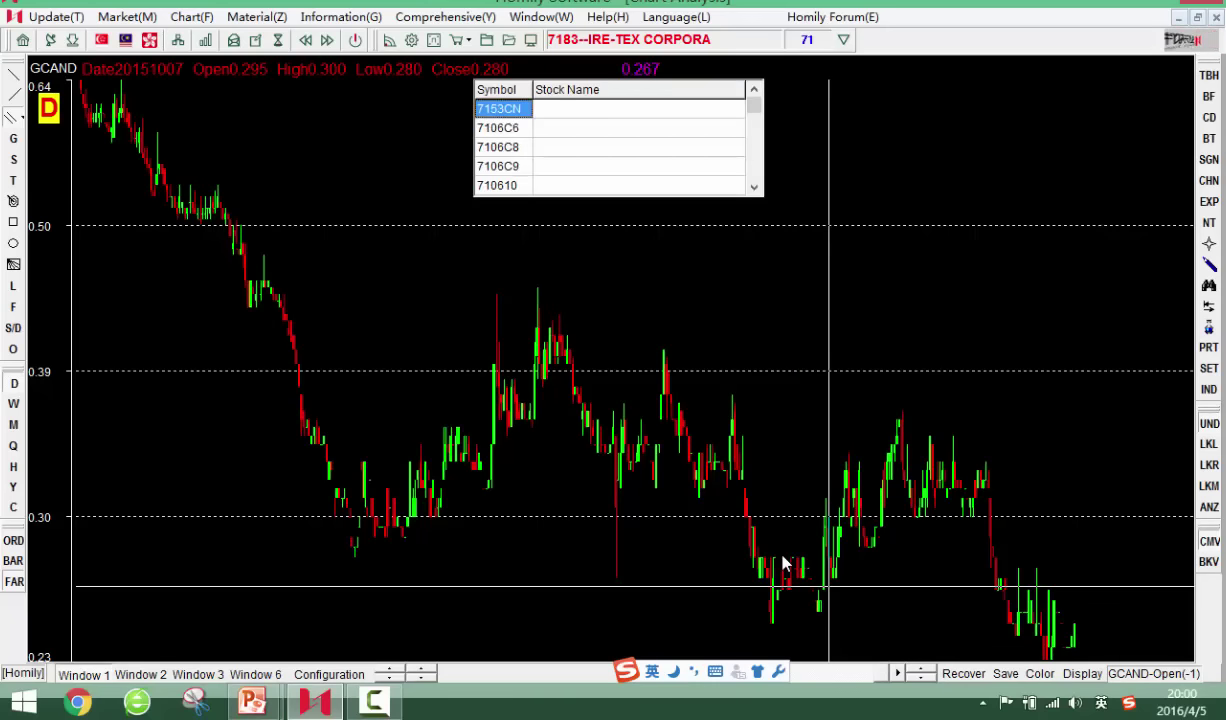
type("83")
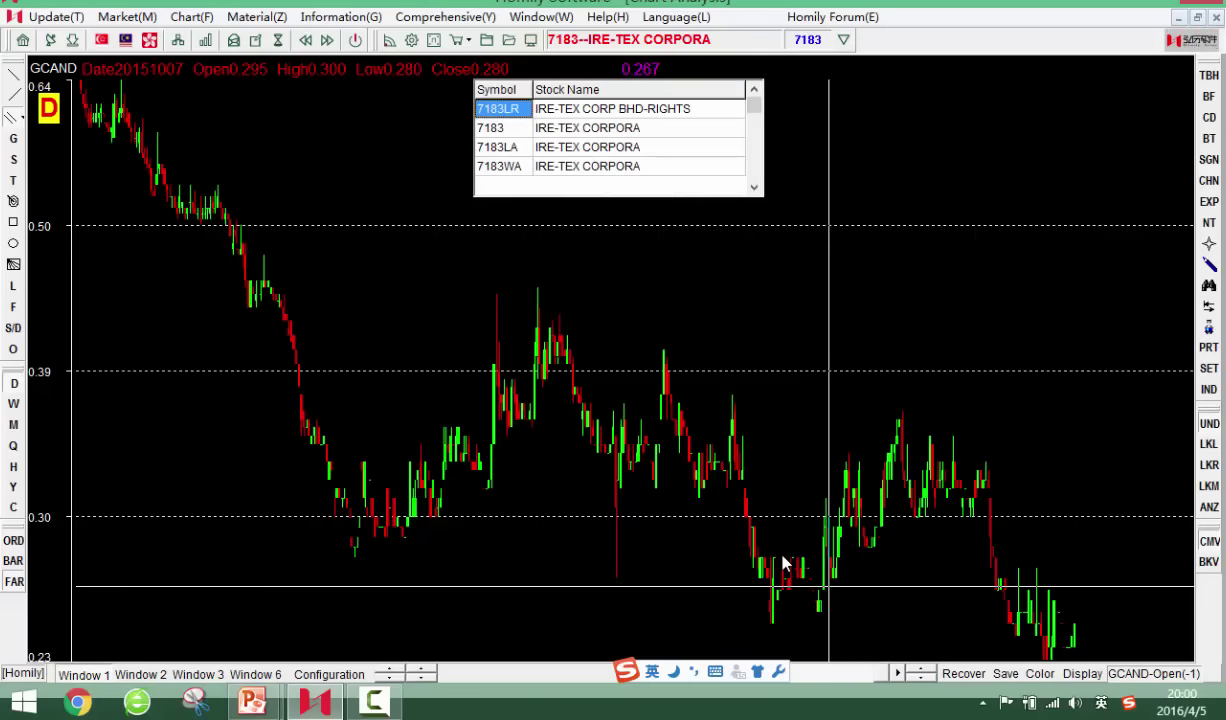
key("Down")
key("Return")
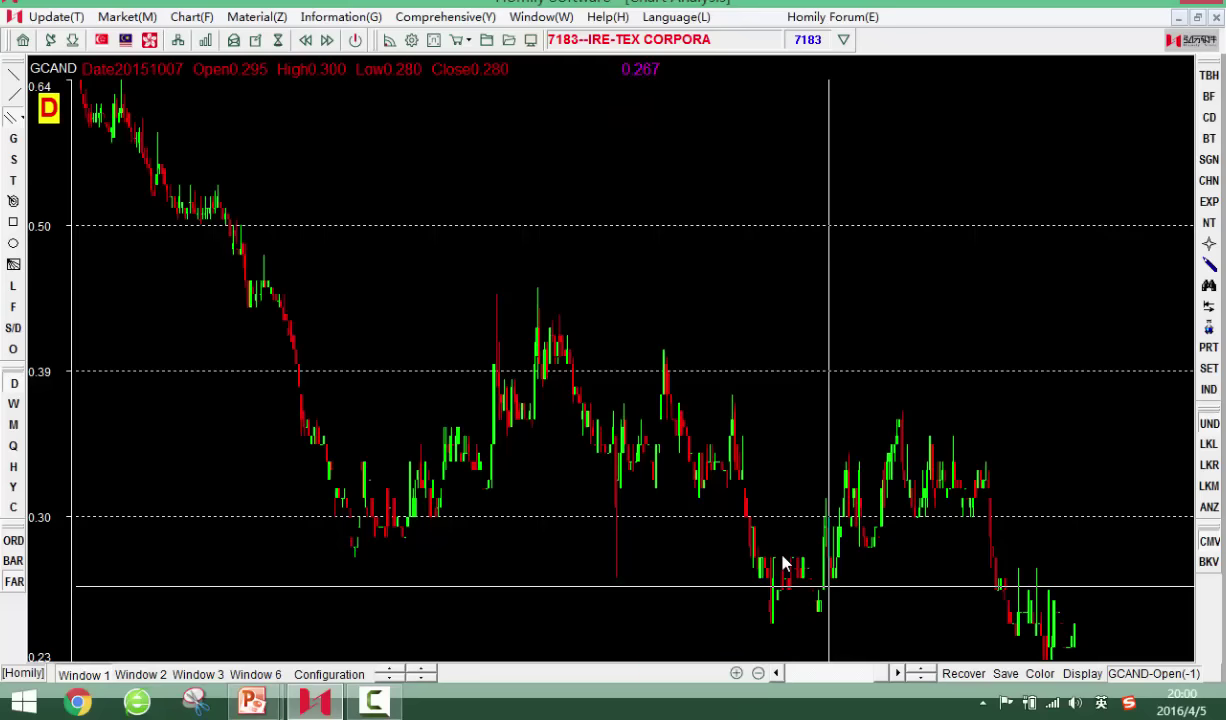
key("Up")
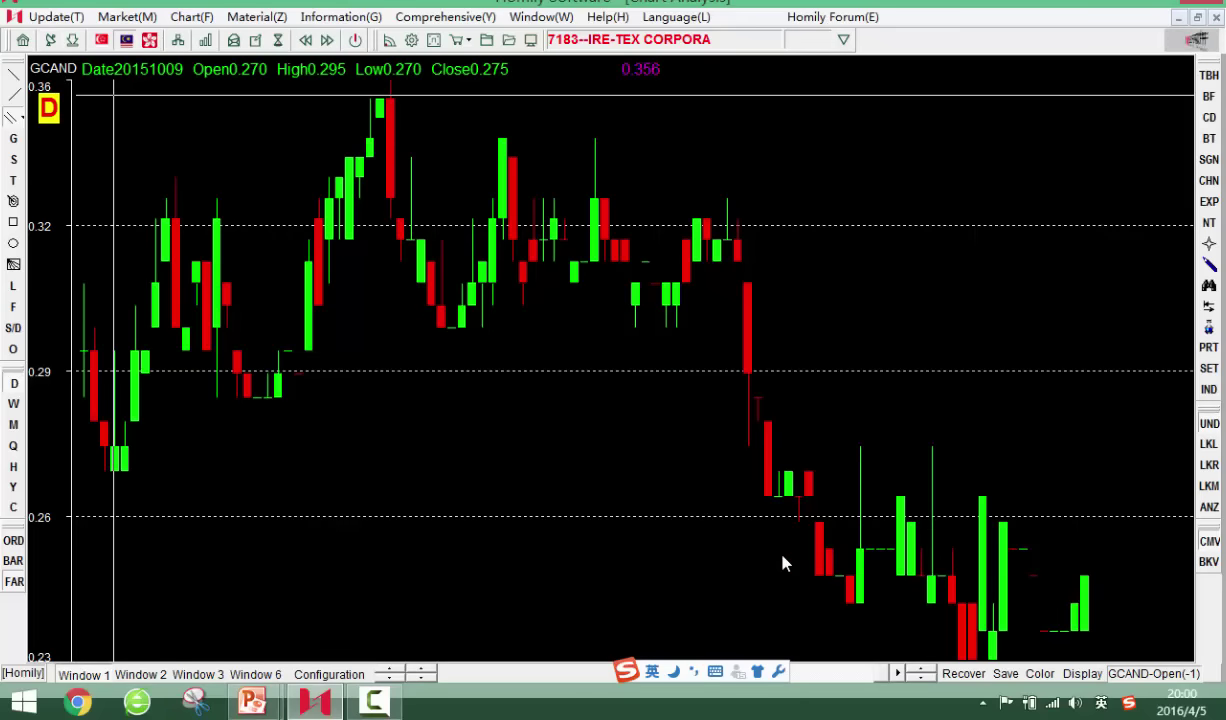
Close the open chart windows and the Singapore market list to return to the Malaysia market stock list
key("Escape")
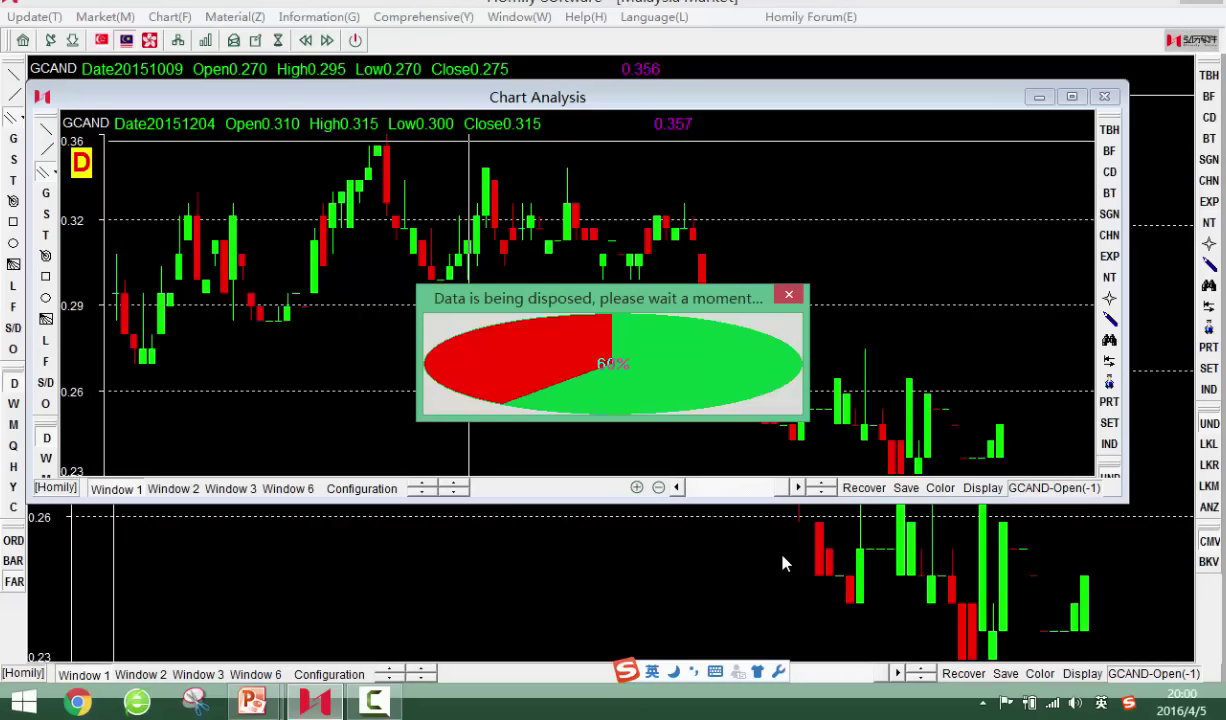
key("Left")
key("Left")
key("Left")
key("Left")
key("Left")
key("Left")
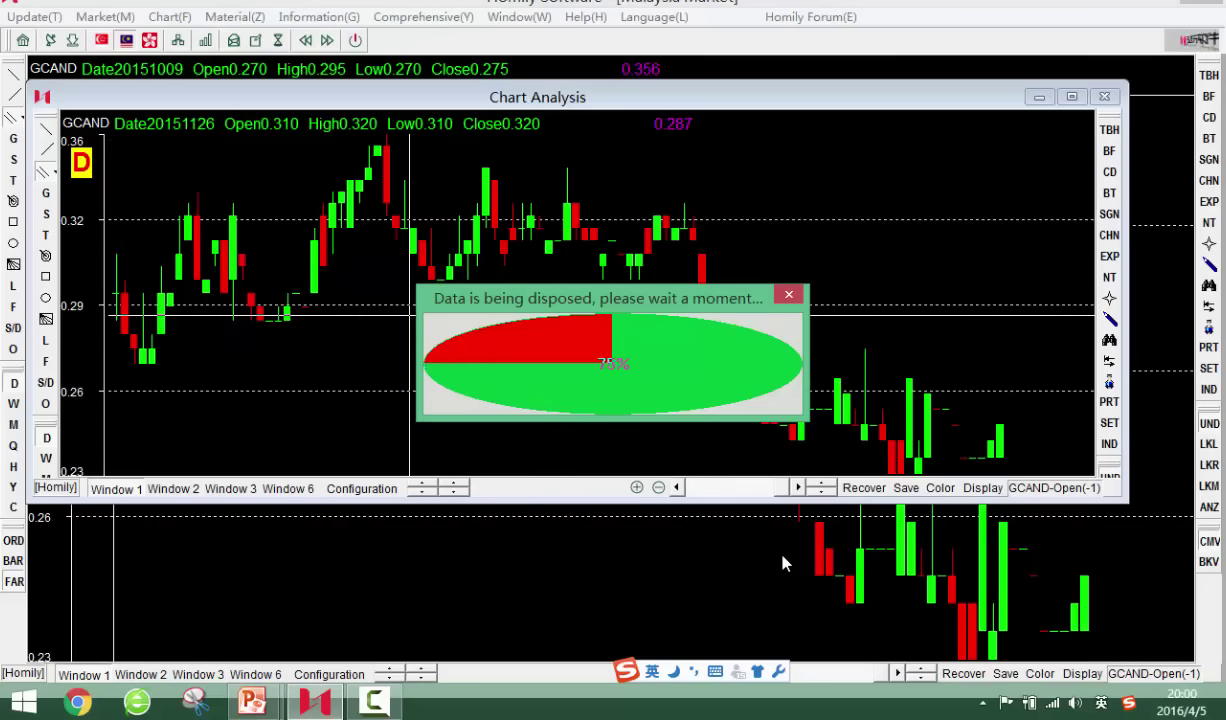
key("Return")
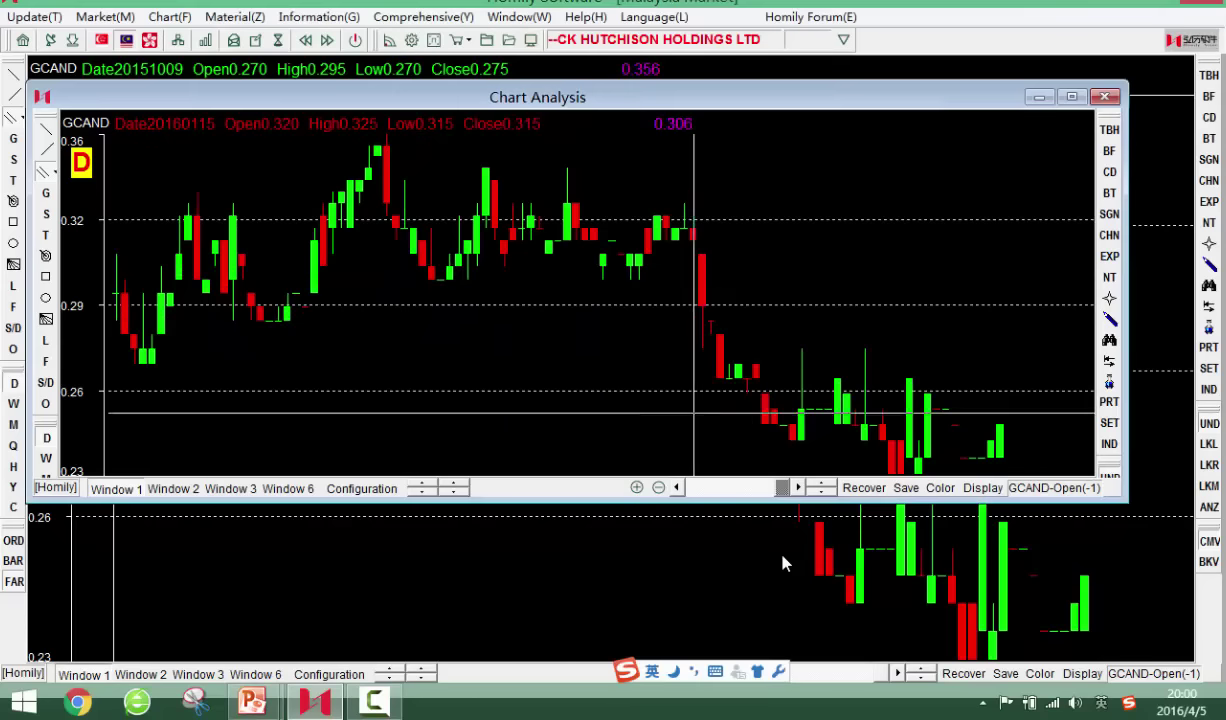
key("Escape")
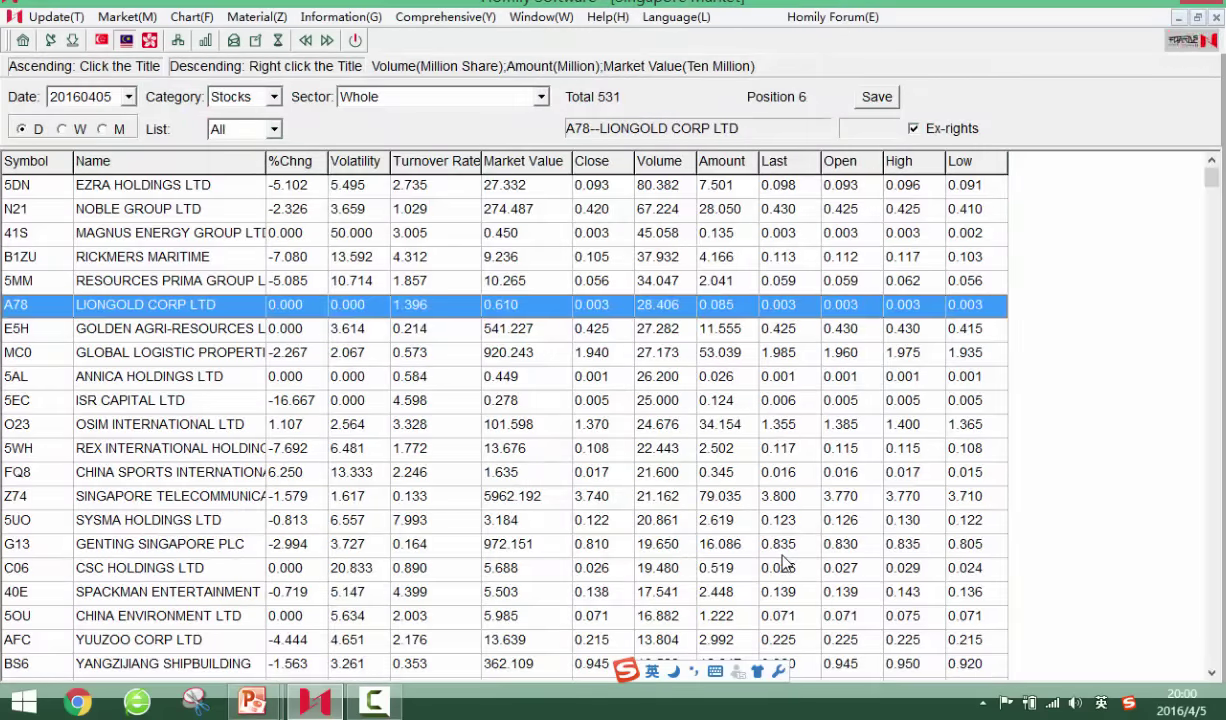
key("Escape")
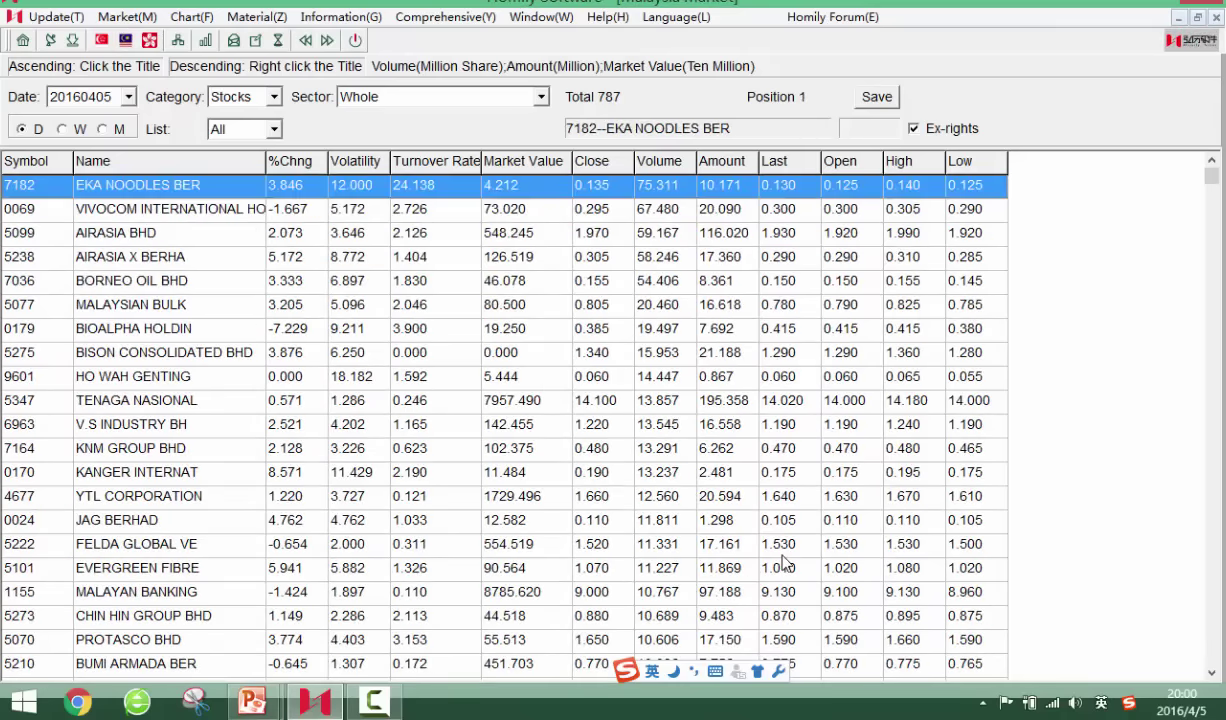
Open the daily chart of 5222 FELDA GLOBAL VE from the Malaysia stock list and show its price history back to 2012
left_click(783, 554)
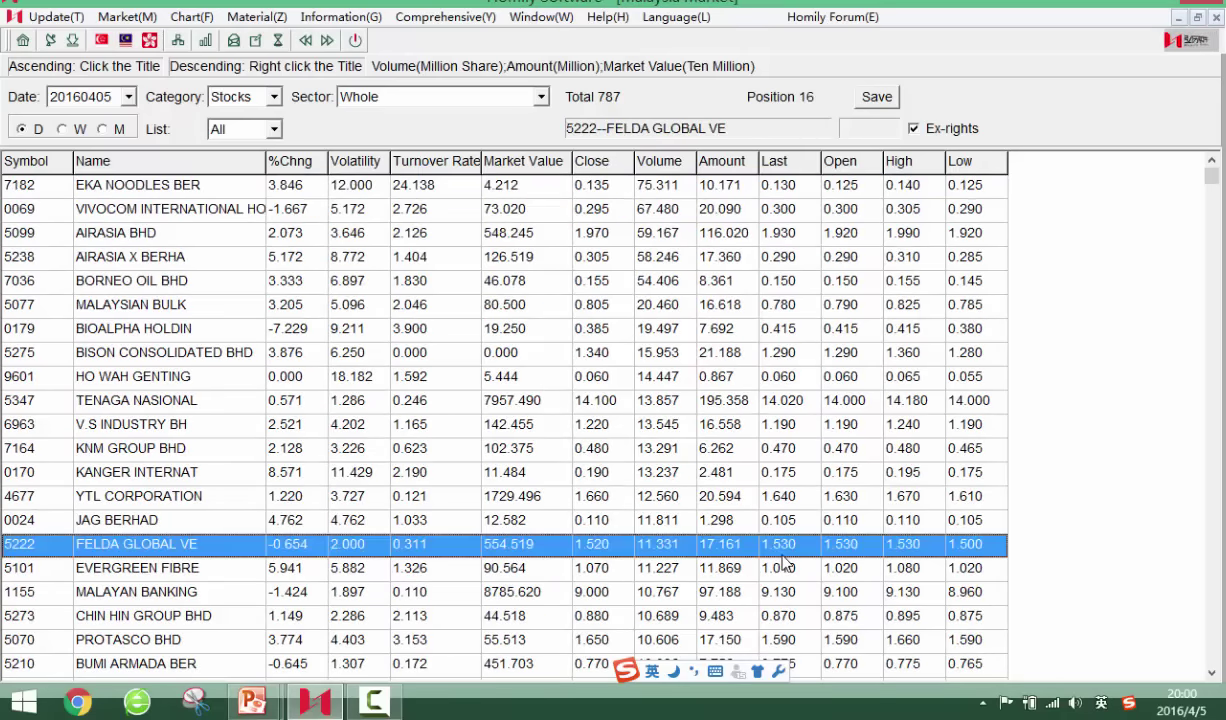
double_click(783, 554)
key("Home")
key("alt+1")
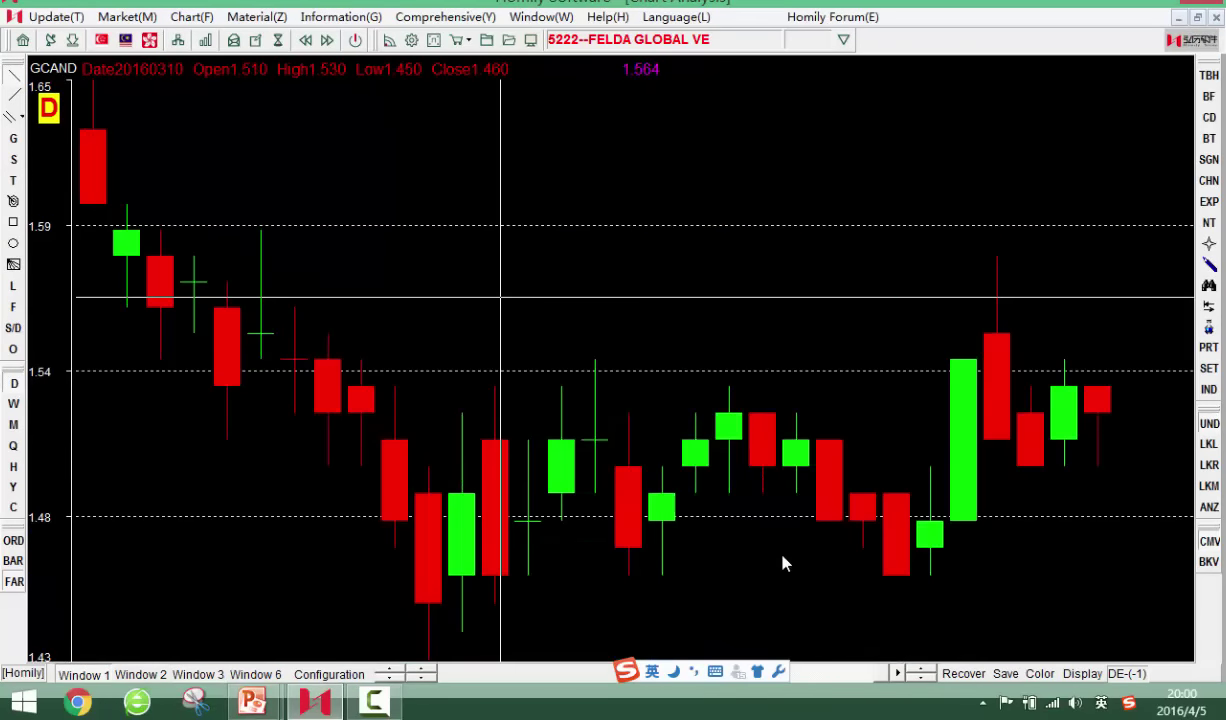
key("Down")
key("Down")
key("Down")
key("Down")
key("Down")
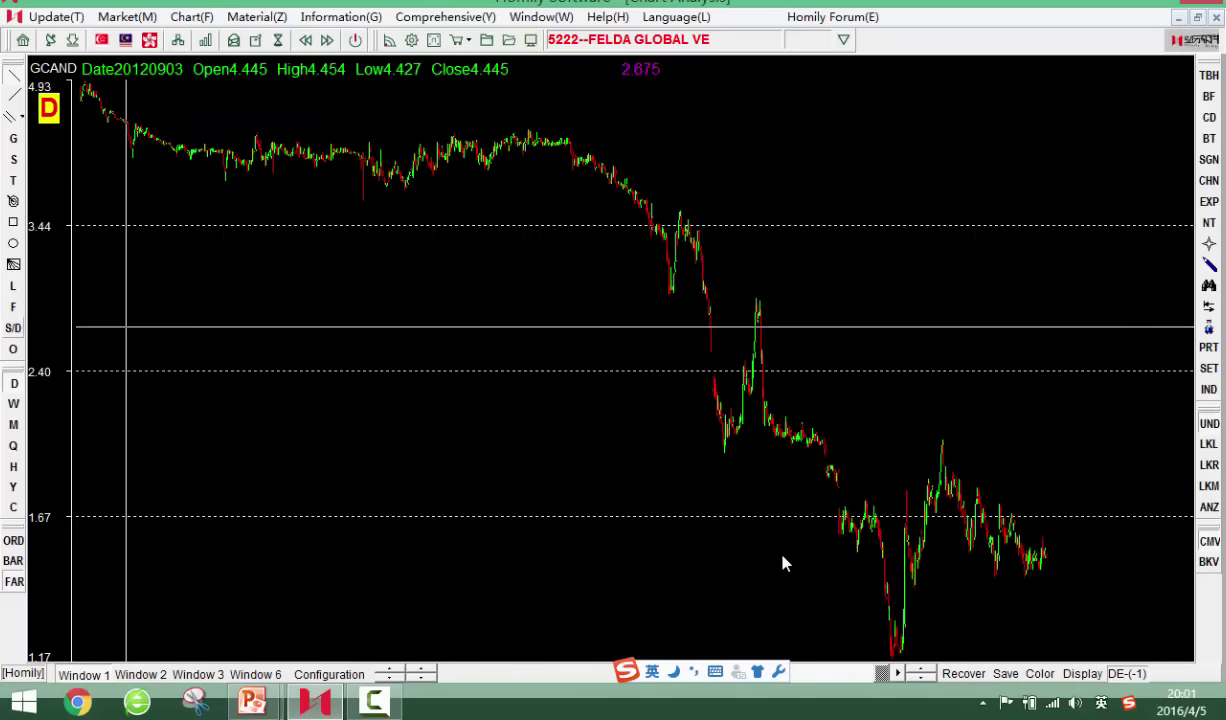
Draw a descending trend line with the Parallel Lines tool from the peak near 3.44 through the February 2015 high
left_click(20, 117)
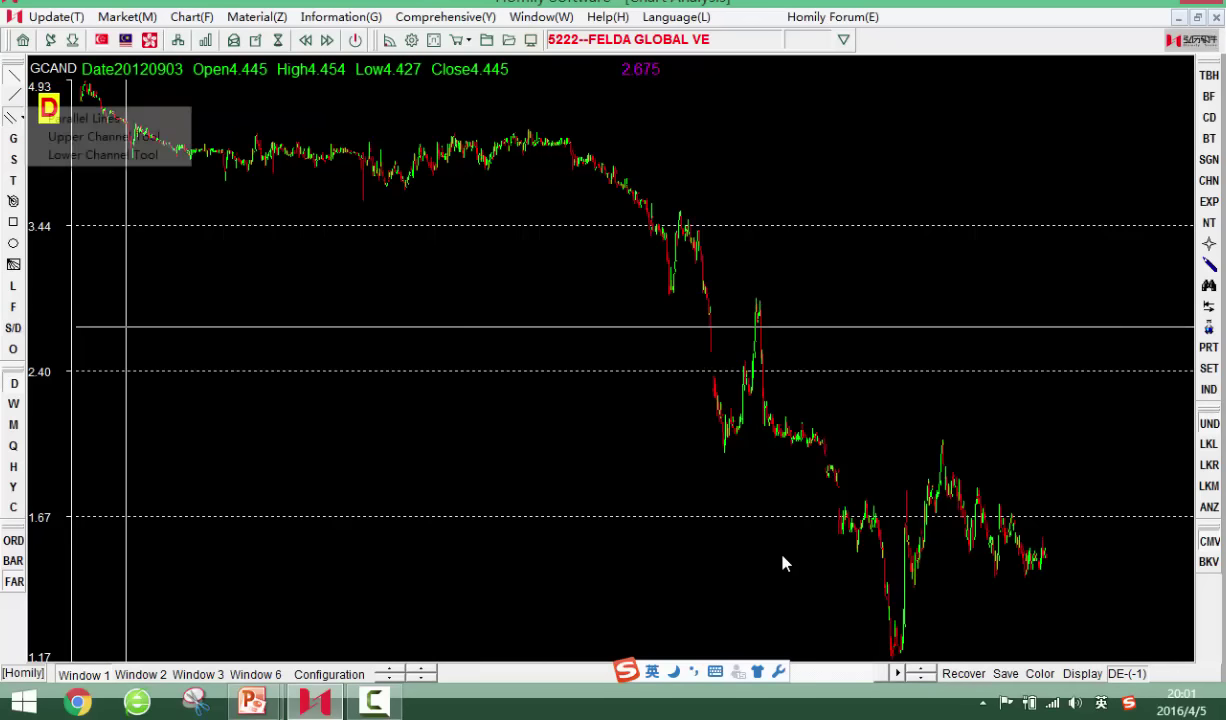
left_click(80, 117)
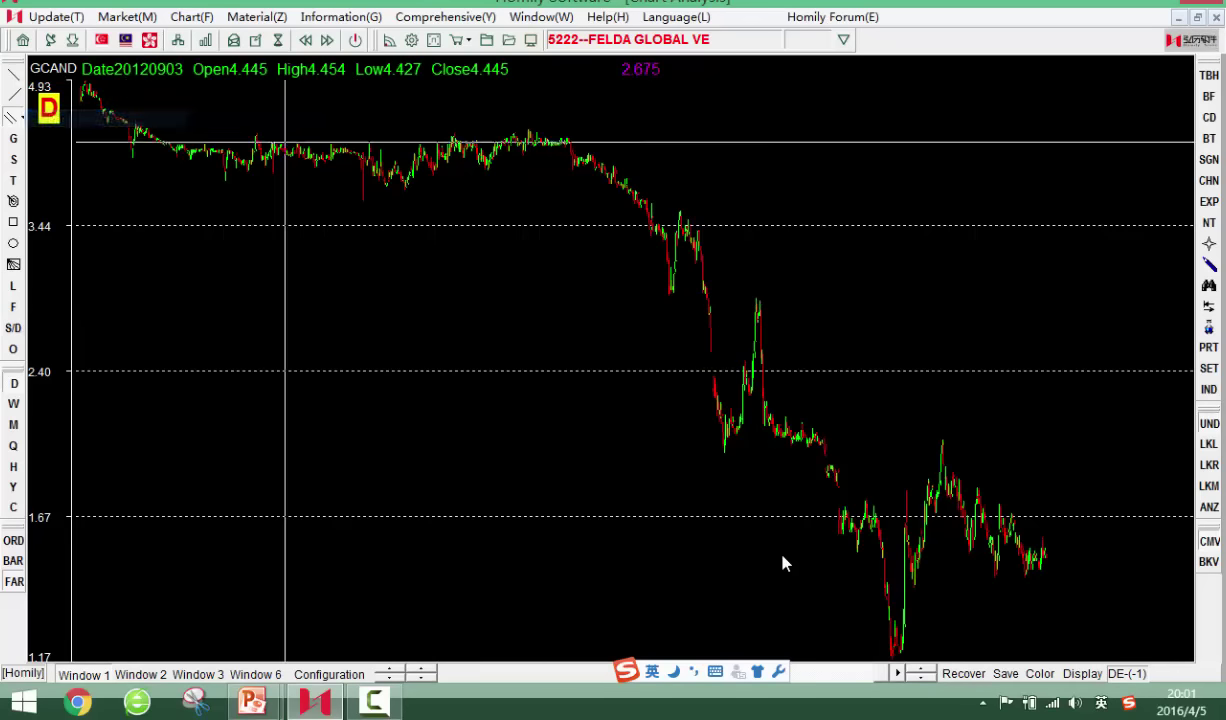
left_click(685, 209)
key("Right")
key("Right")
key("Right")
key("Right")
key("Right")
key("Right")
key("Right")
key("Right")
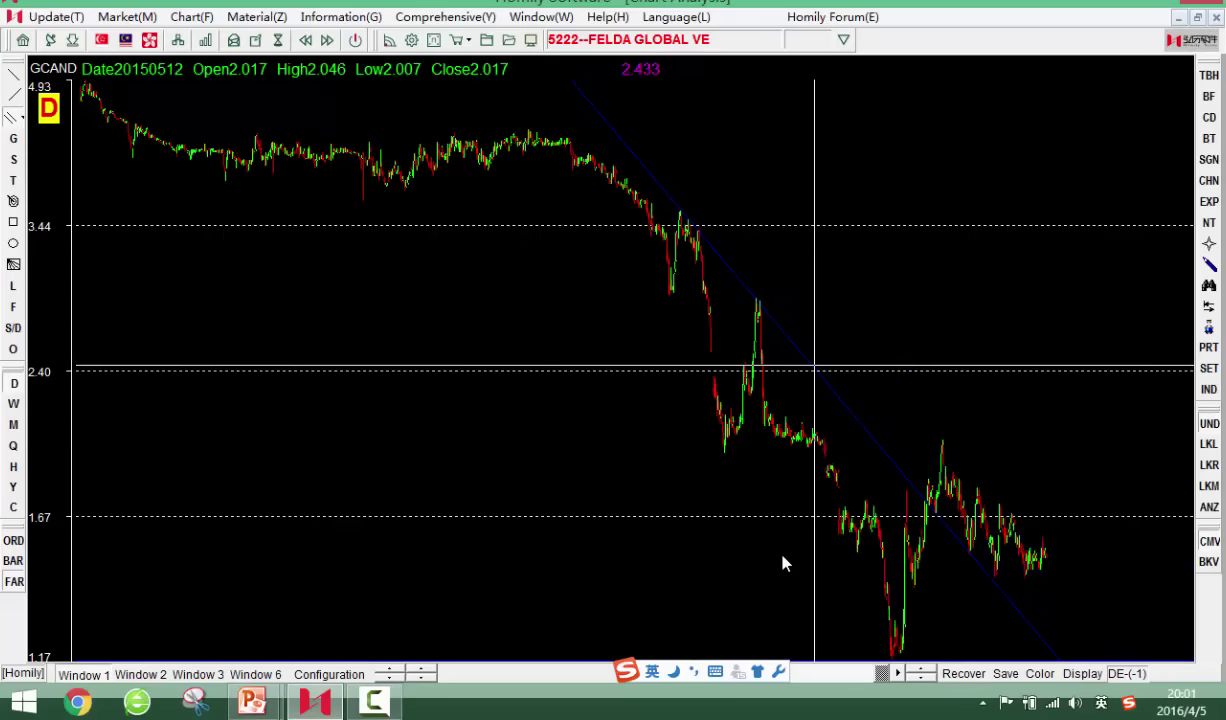
key("Left")
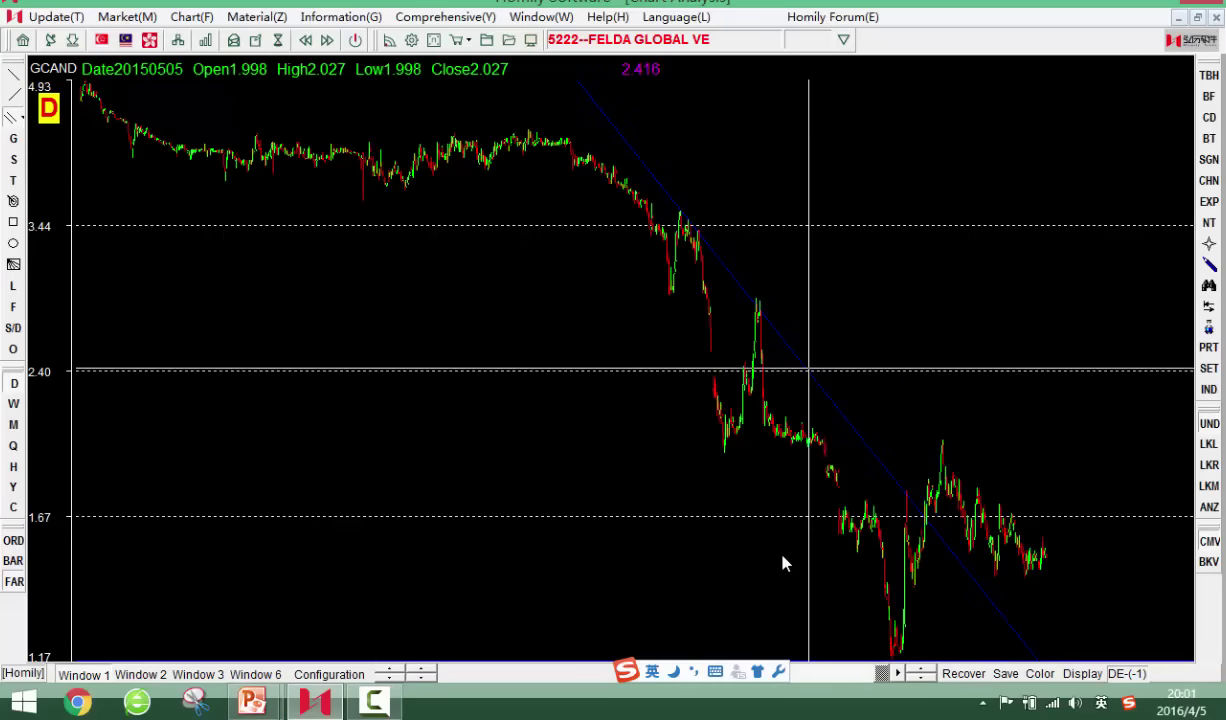
left_click(808, 368)
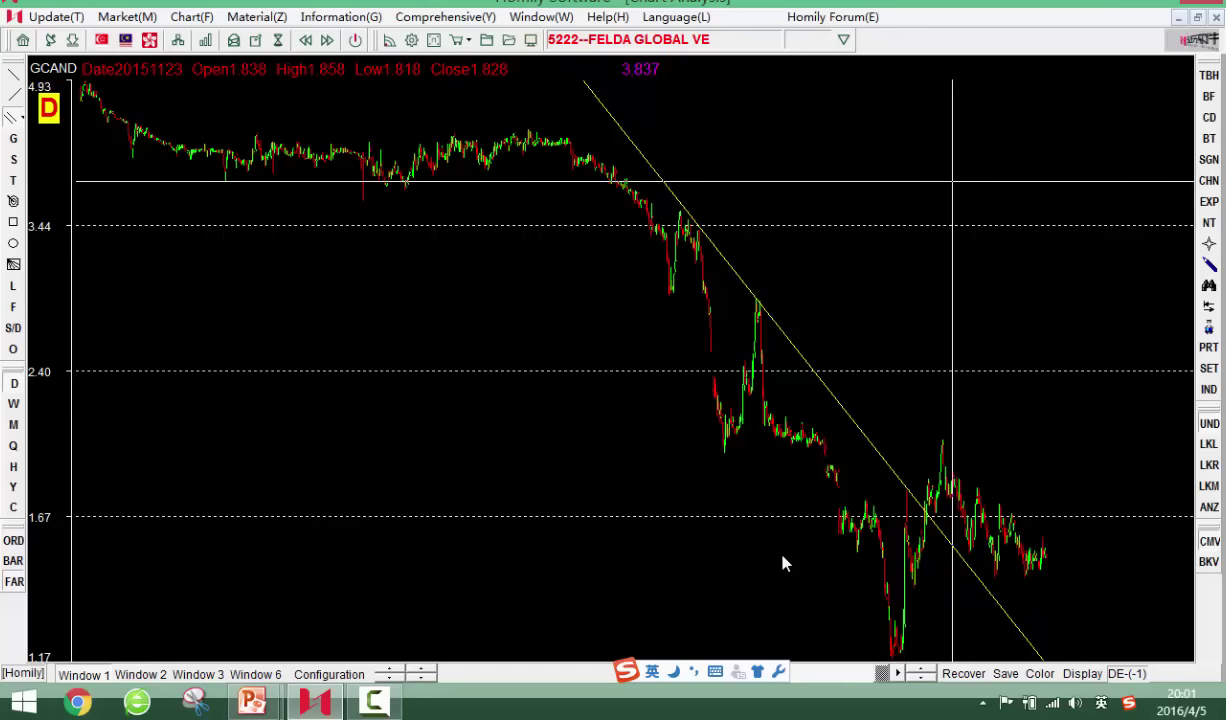
Check where the descending line touches the 24 February 2015 high and where price crosses it, and delete the line
key("Left")
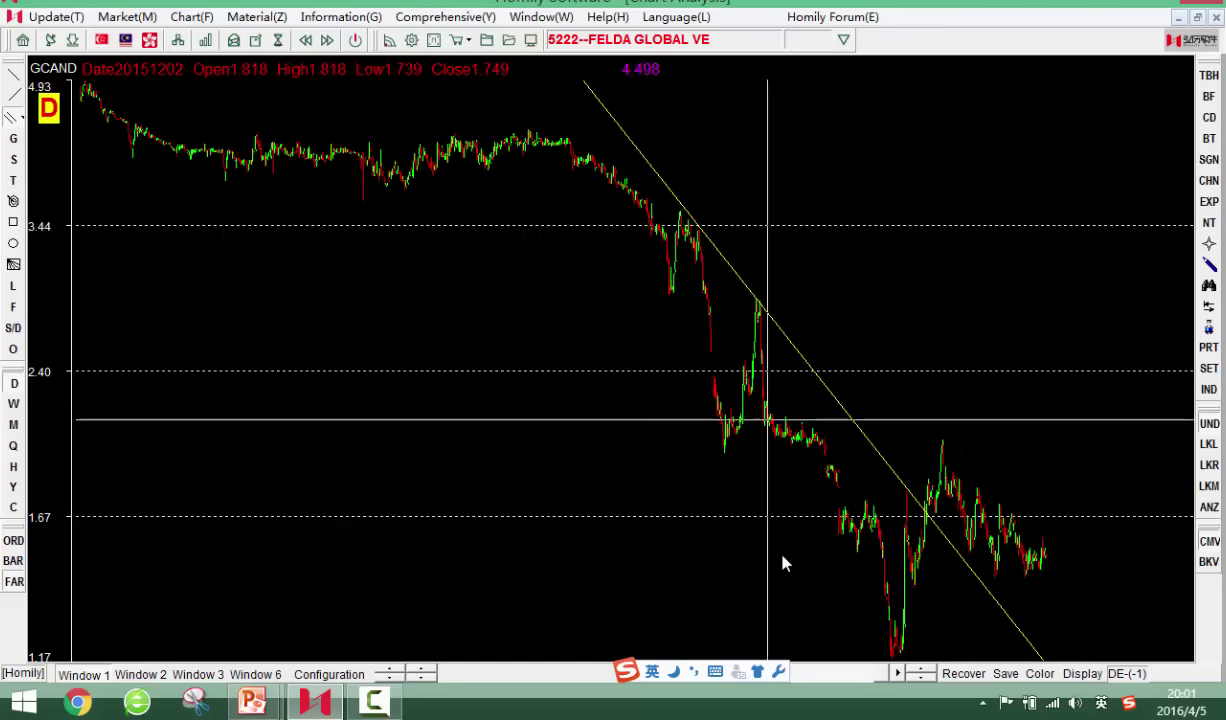
key("Right")
key("Right")
key("Right")
key("Left")
key("Right")
key("Right")
key("Right")
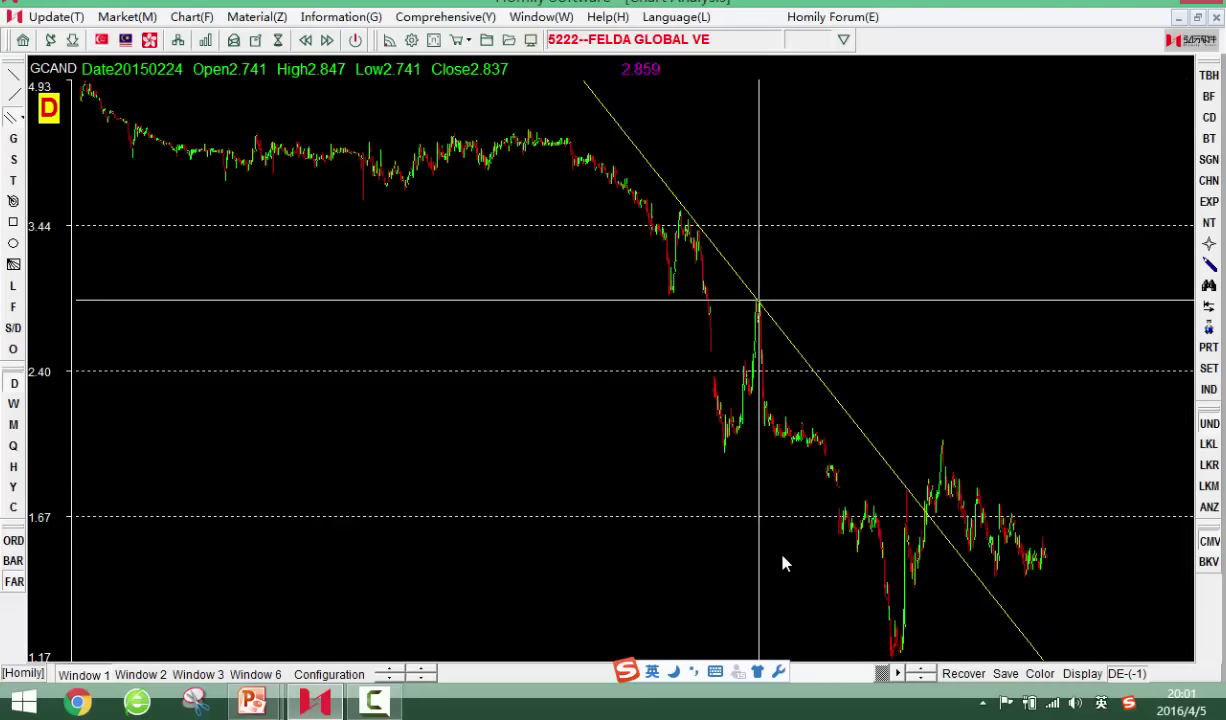
key("Up")
key("Up")
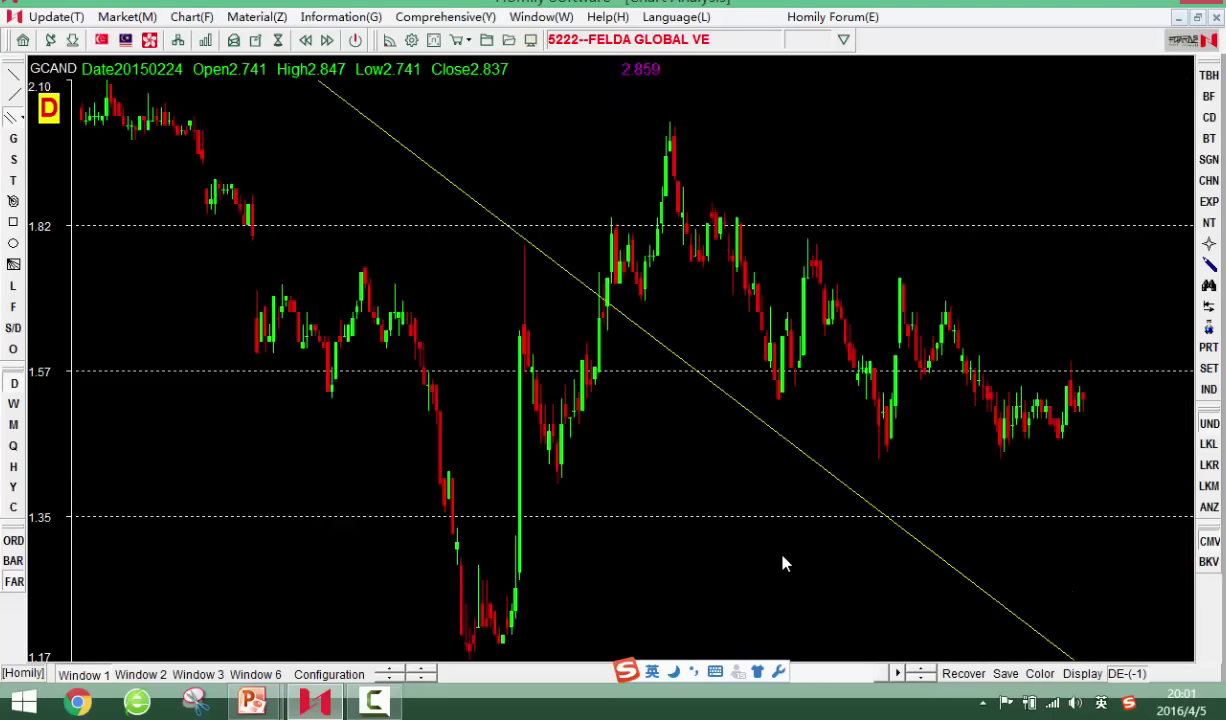
key("Delete")
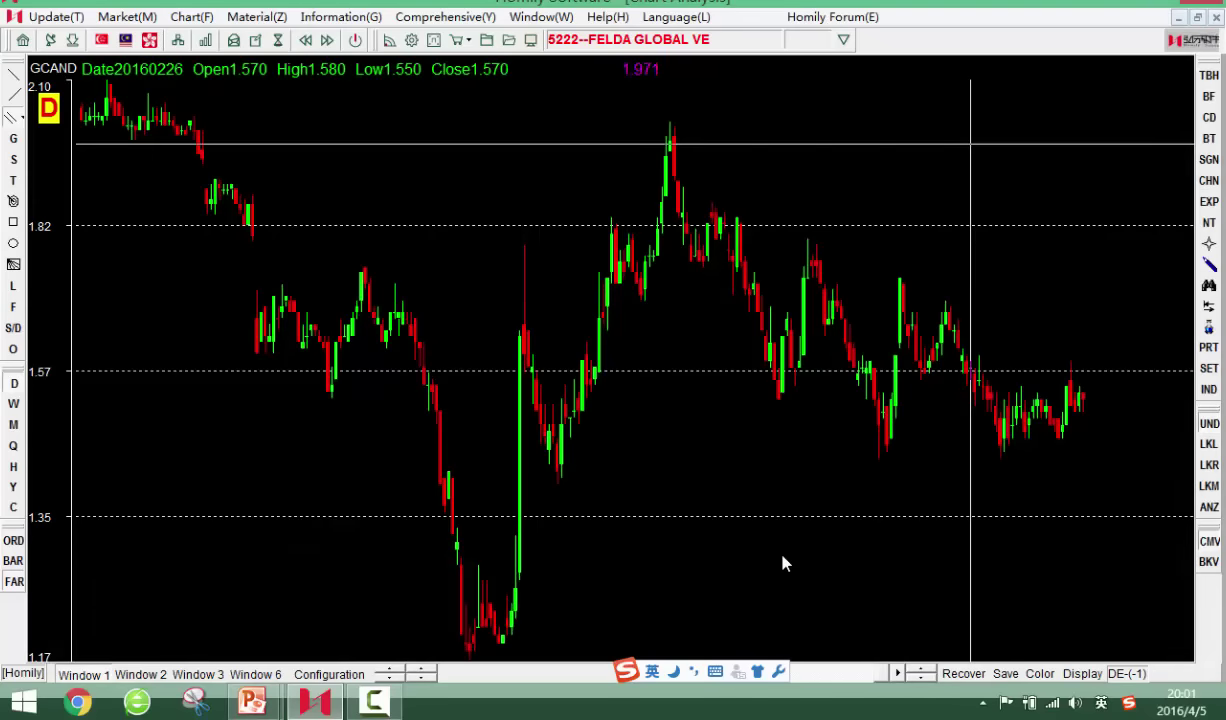
Draw a descending trend line beneath the December 2015 and January 2016 lows and delete it
key("Right")
key("Right")
key("Right")
key("Right")
key("Right")
key("Right")
key("Right")
key("Right")
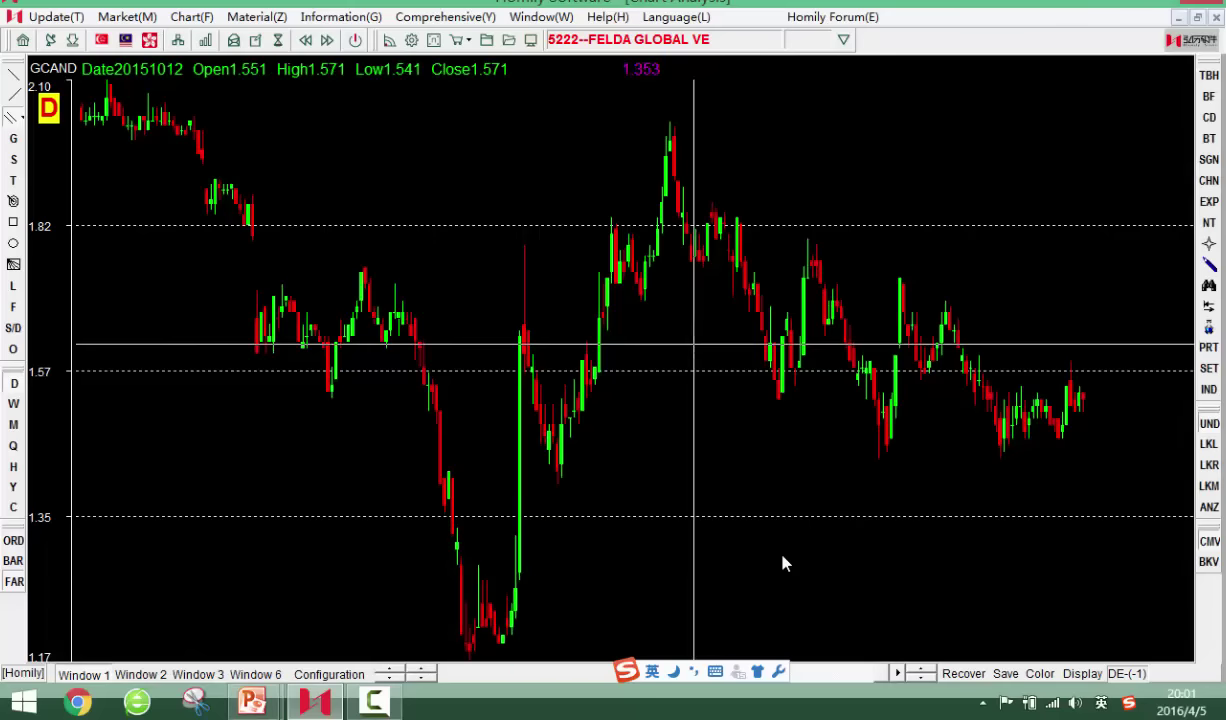
left_click_drag(779, 399, 990, 473)
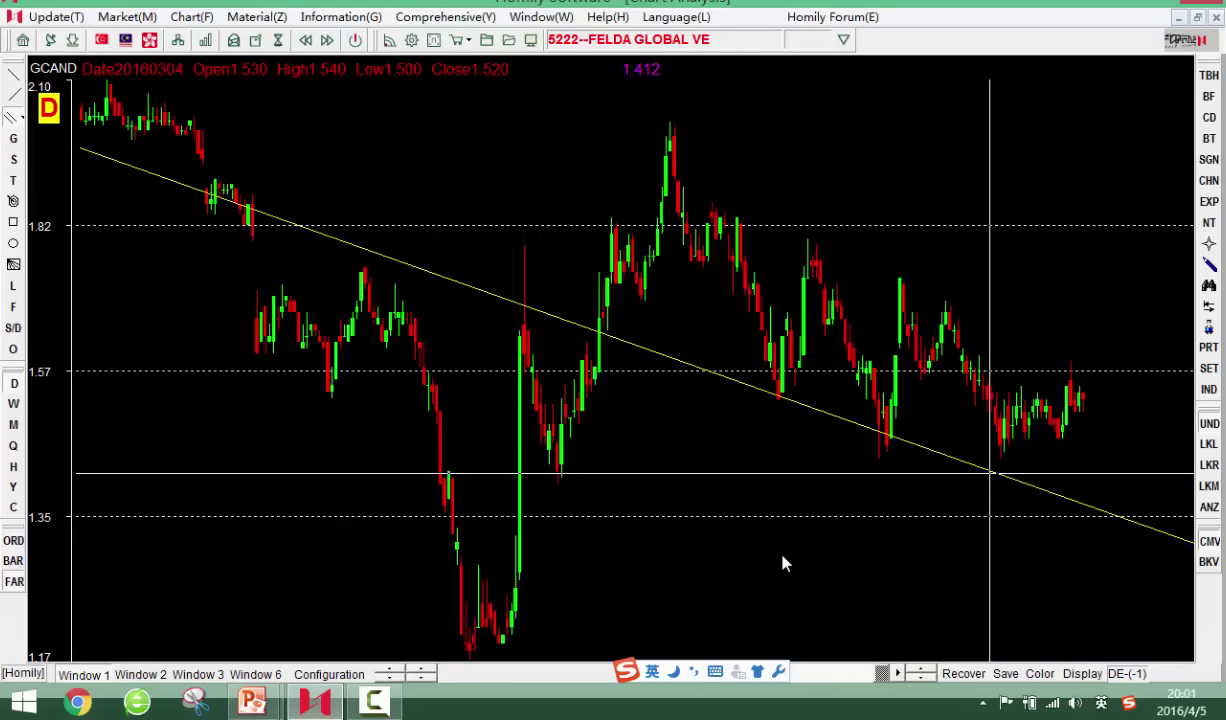
key("Delete")
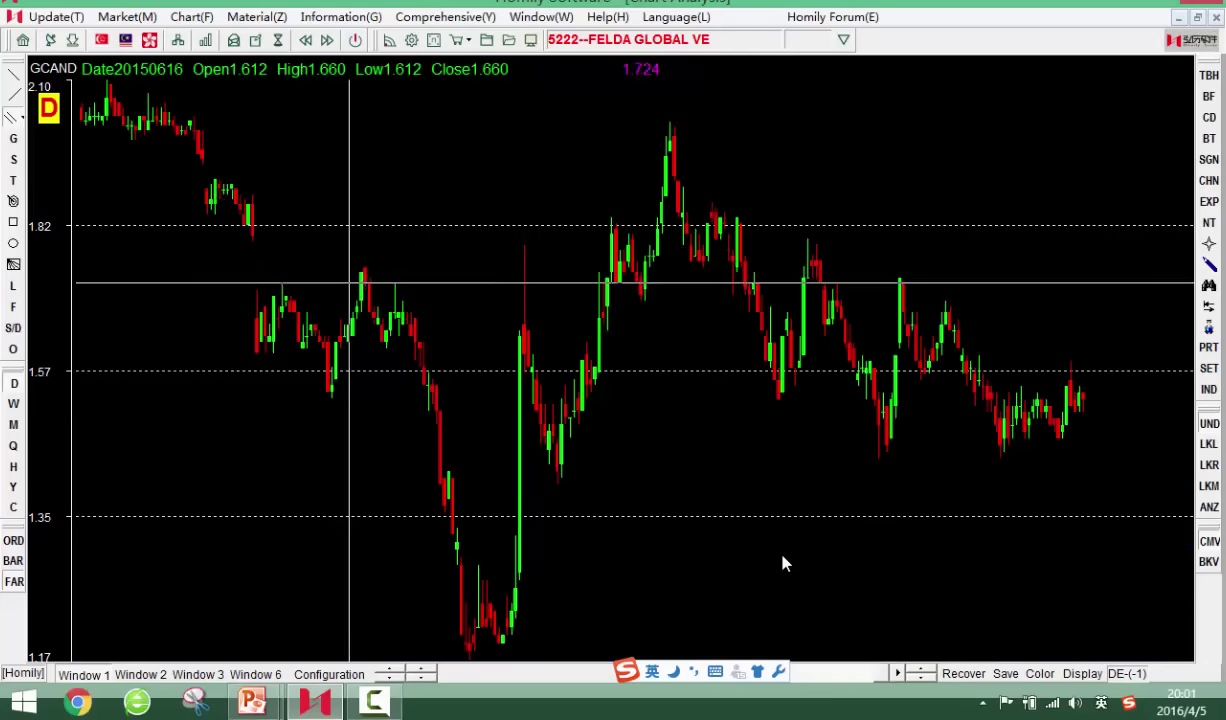
Draw a descending trend line from the July 2015 high to the January 2016 low and trace it back to its starting high
left_click_drag(364, 268, 654, 336)
key("Right")
key("Right")
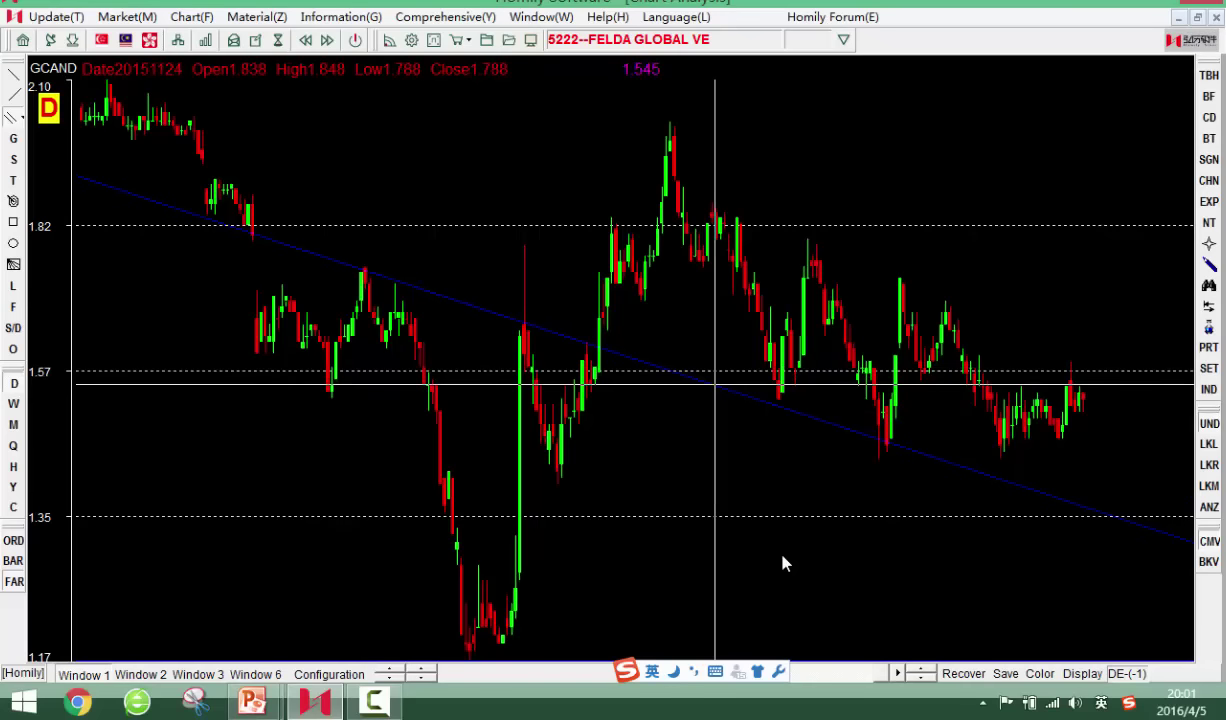
key("Left")
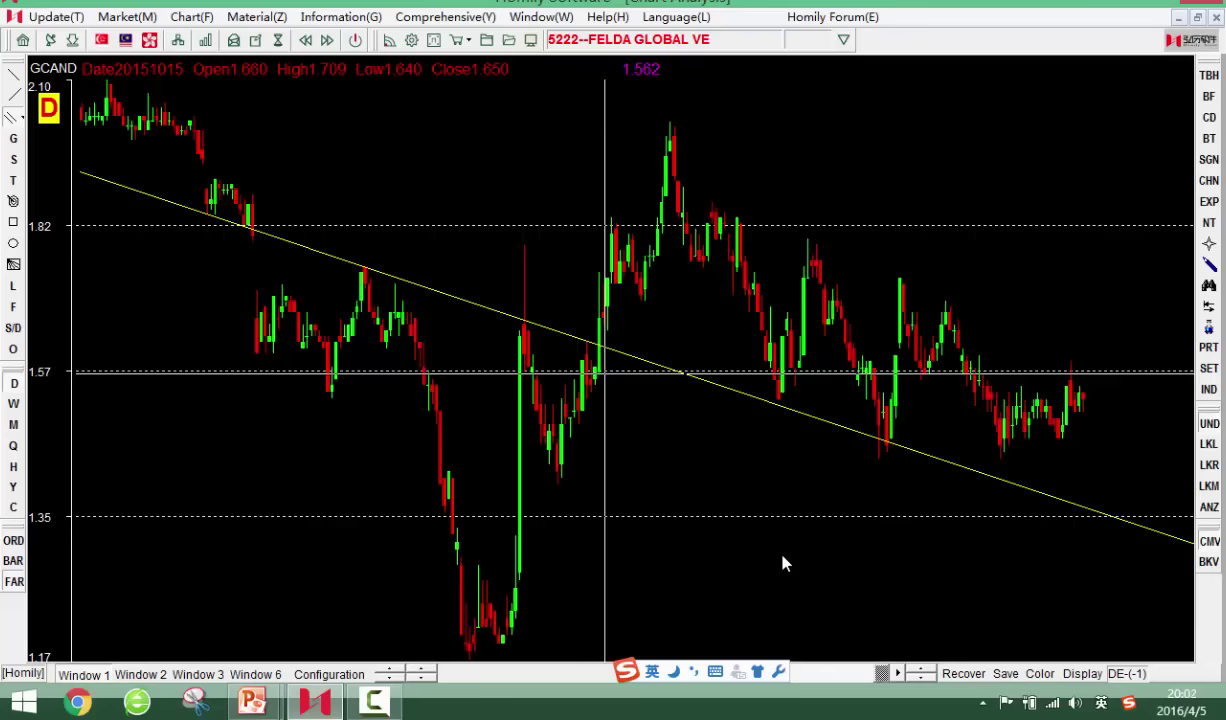
key("Left")
key("Right")
key("Right")
key("Right")
key("Right")
key("Right")
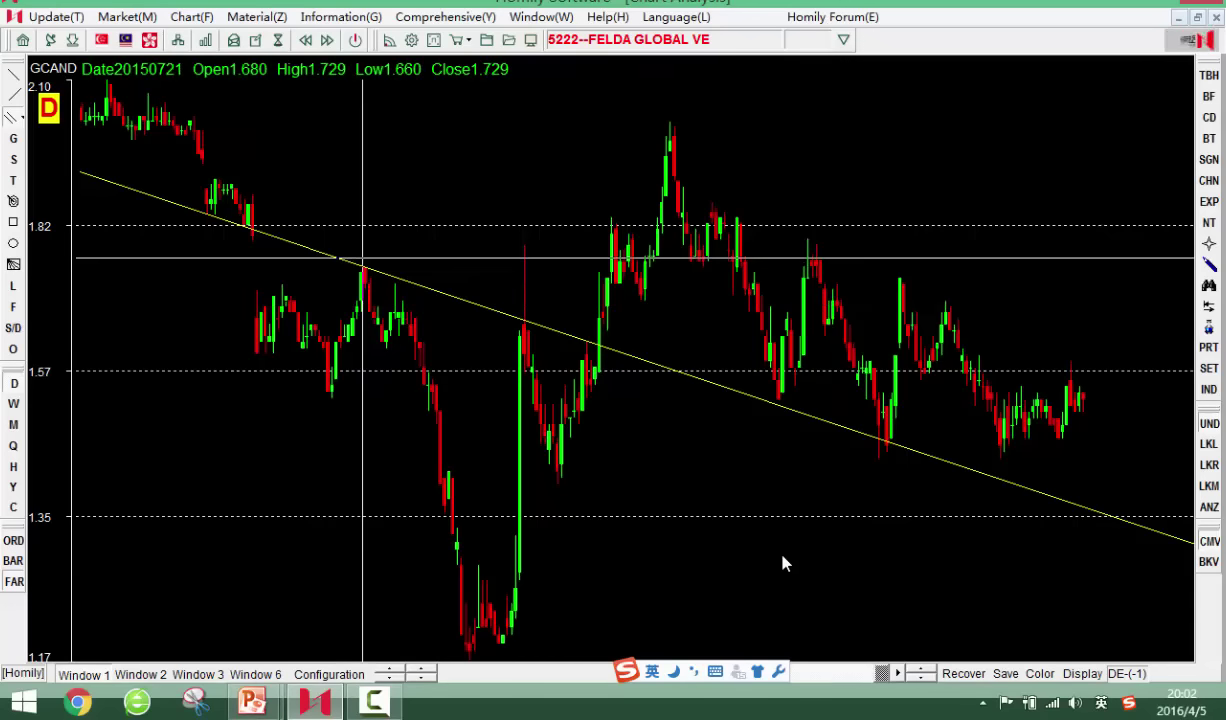
Follow price against the descending line from July 2015 to the January 2016 low and delete the line
key("Right")
key("Right")
key("Right")
key("Right")
key("Right")
key("Right")
key("Right")
key("Right")
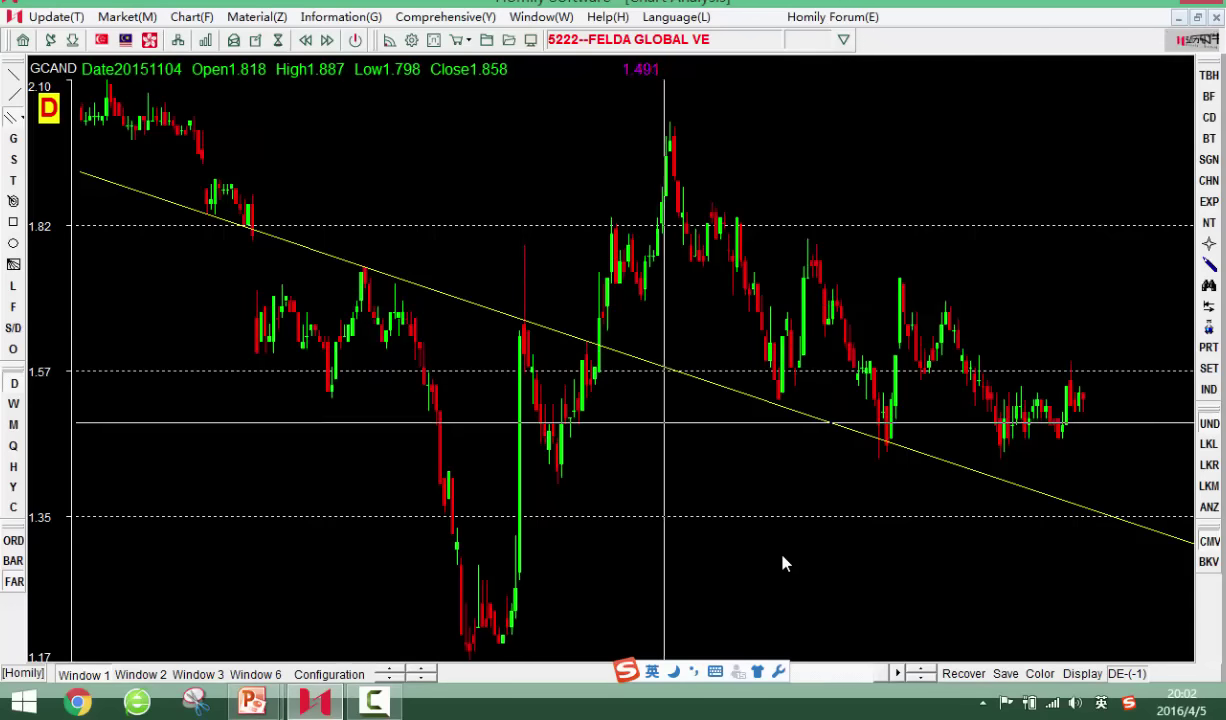
key("Right")
key("Right")
key("Right")
key("Right")
key("Right")
key("Right")
key("Right")
key("Right")
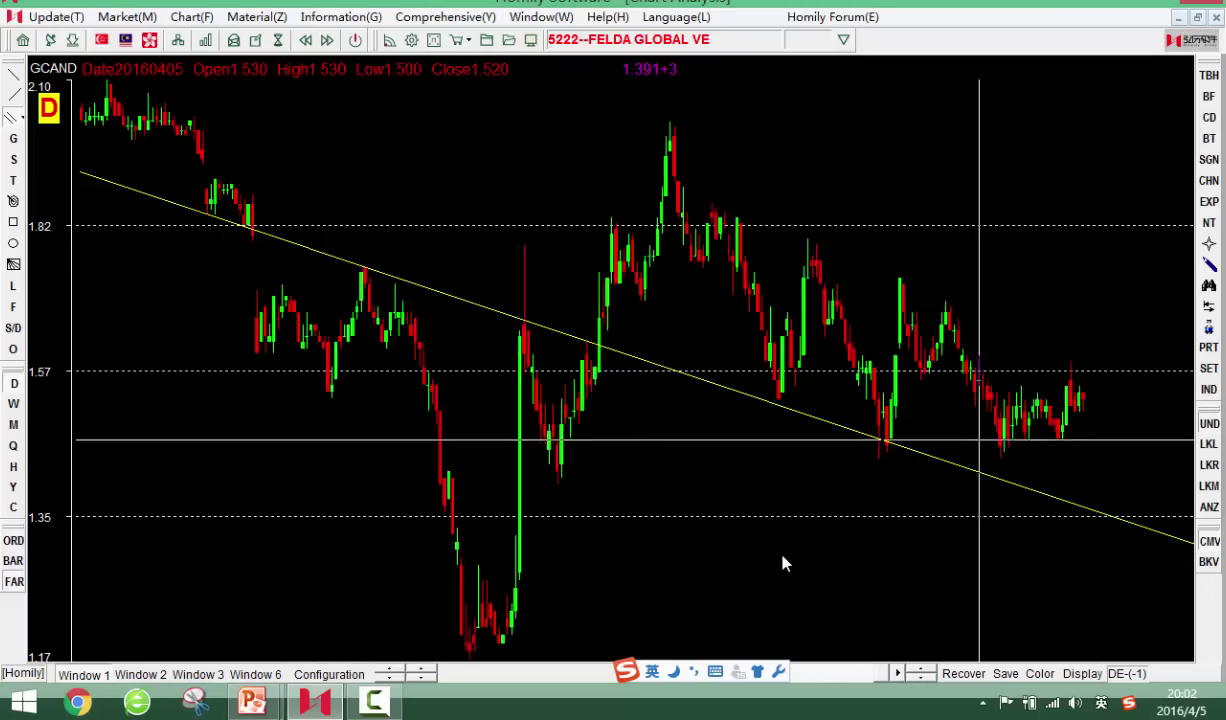
key("Left")
key("Left")
key("Left")
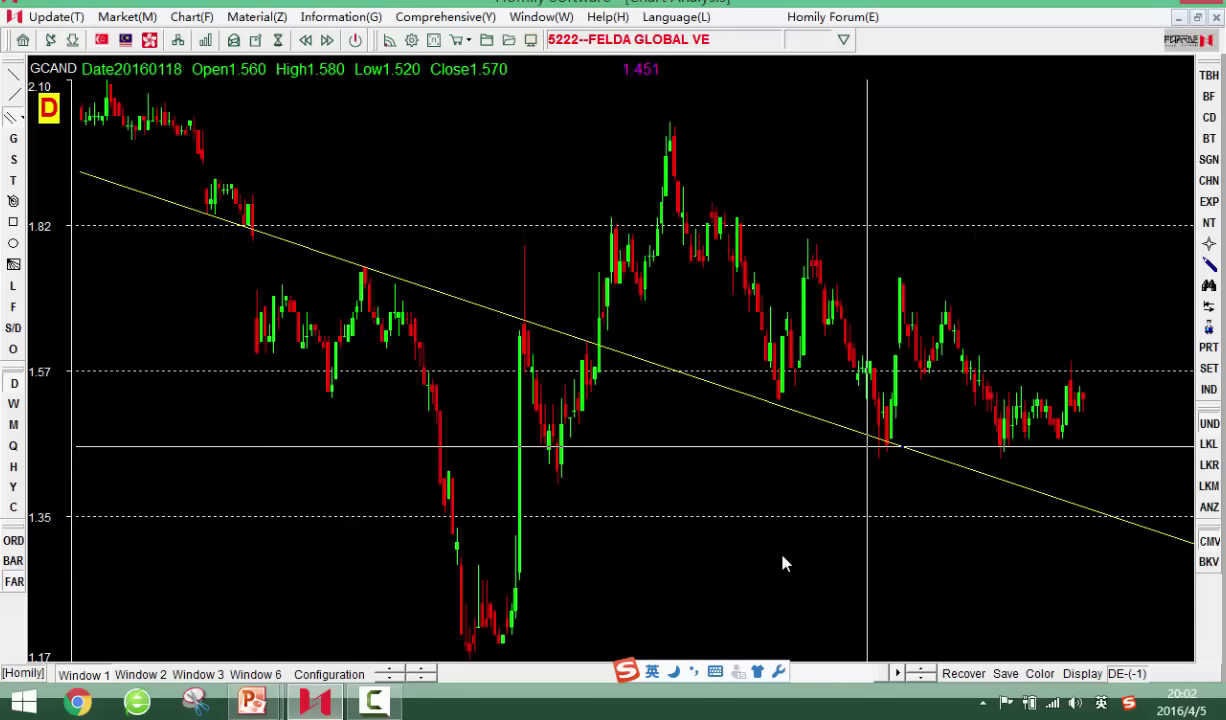
key("Escape")
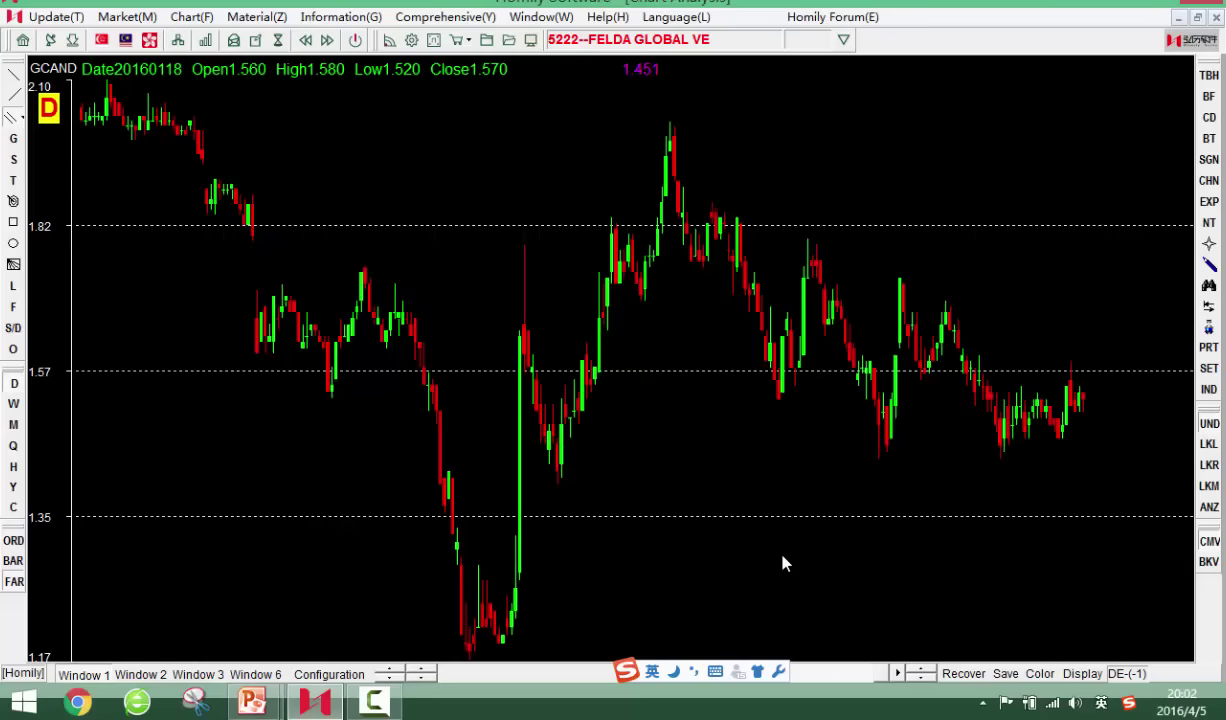
Draw a descending trend line from the November 2015 peak along the later highs to the latest April 2016 candles
key("Left")
key("Left")
key("Left")
key("Left")
key("Left")
key("Left")
key("Left")
key("Left")
key("Left")
key("Left")
key("Left")
key("Left")
key("Left")
key("Left")
key("Left")
key("Left")
key("Left")
key("Left")
key("Left")
key("Left")
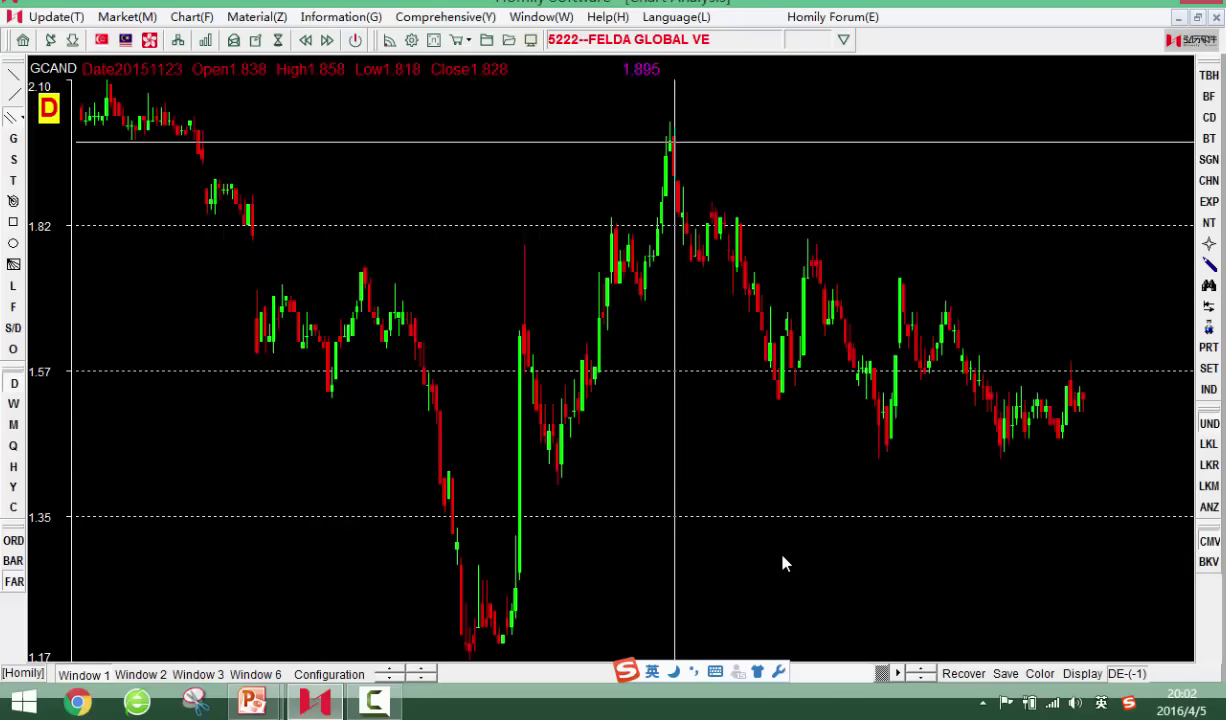
left_click_drag(676, 134, 1081, 391)
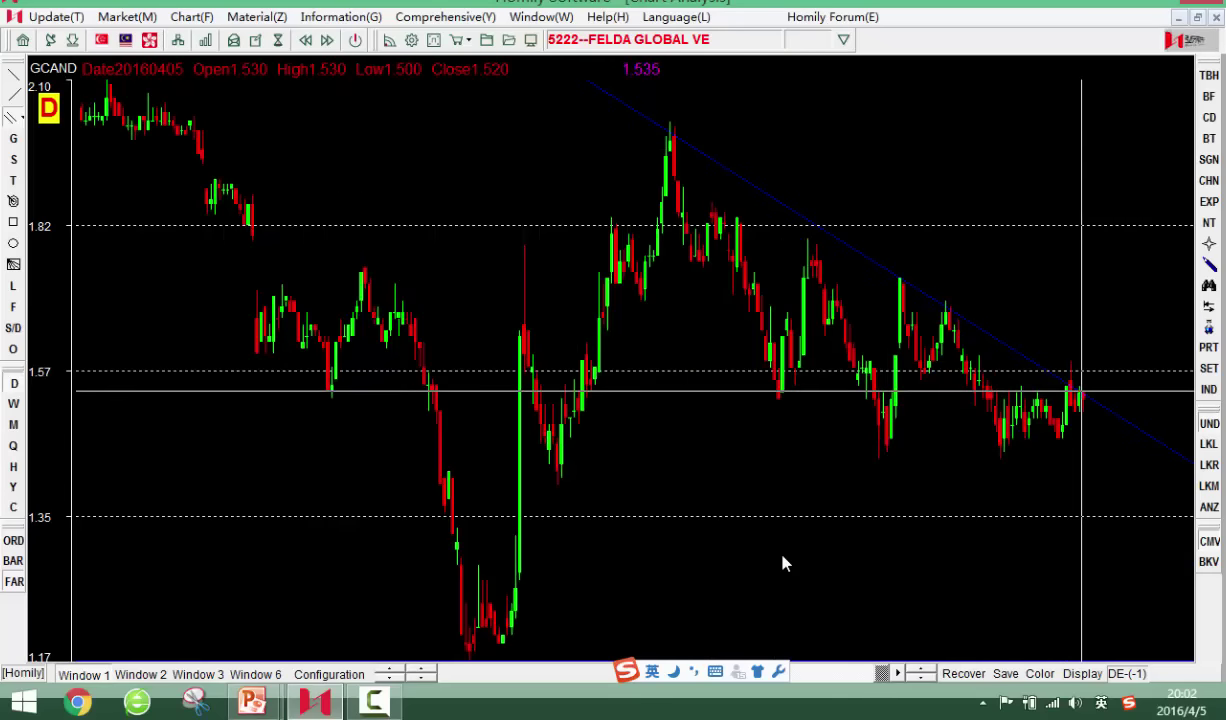
Complete the descending channel with a parallel line through the January 2016 low
key("Left")
key("Left")
key("Left")
key("Left")
key("Left")
key("Left")
key("Left")
key("Left")
key("Left")
key("Left")
key("Left")
key("Left")
key("Left")
key("Left")
key("Left")
key("Left")
key("Left")
key("Left")
key("Left")
key("Left")
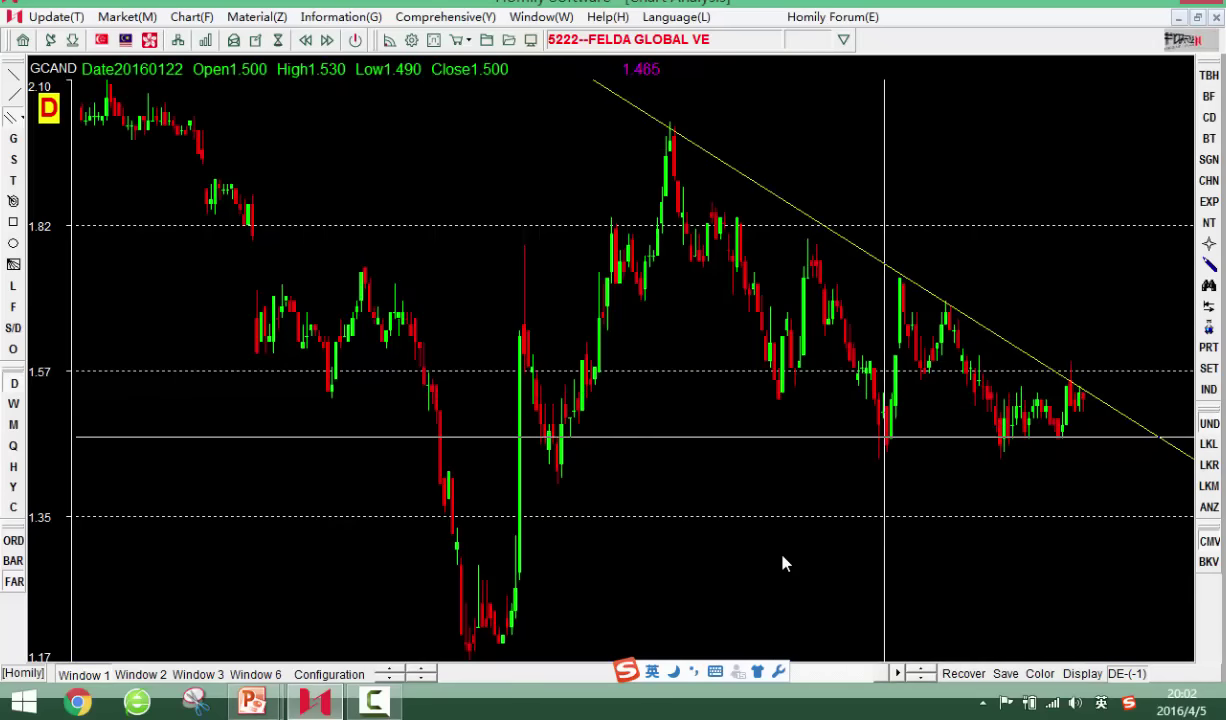
left_click(884, 437)
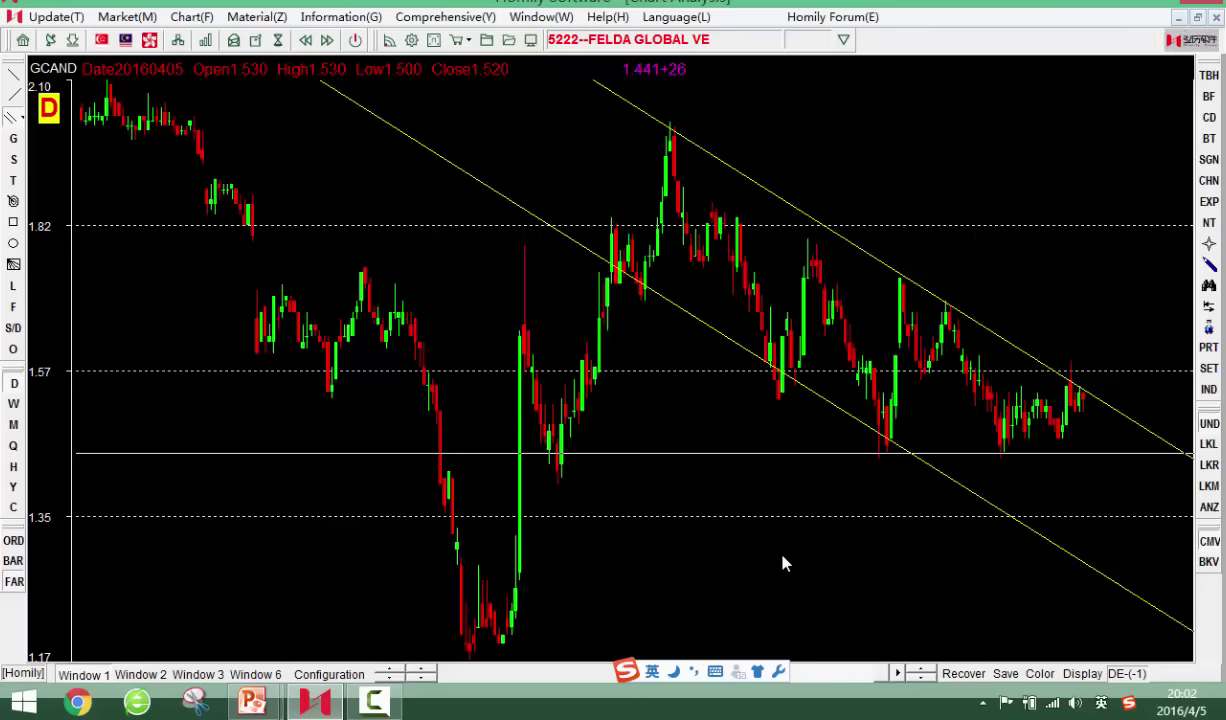
key("Left")
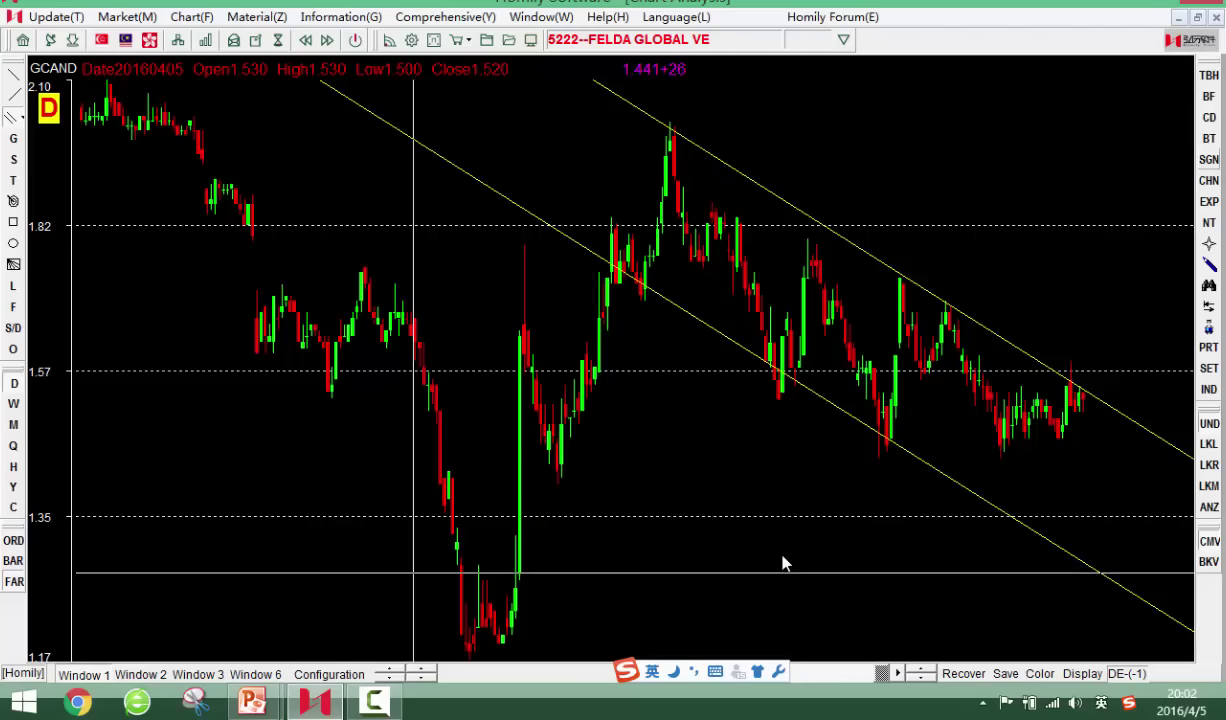
Split the chart into two panes and show the VOLUME indicator below the price channel
left_click(141, 674)
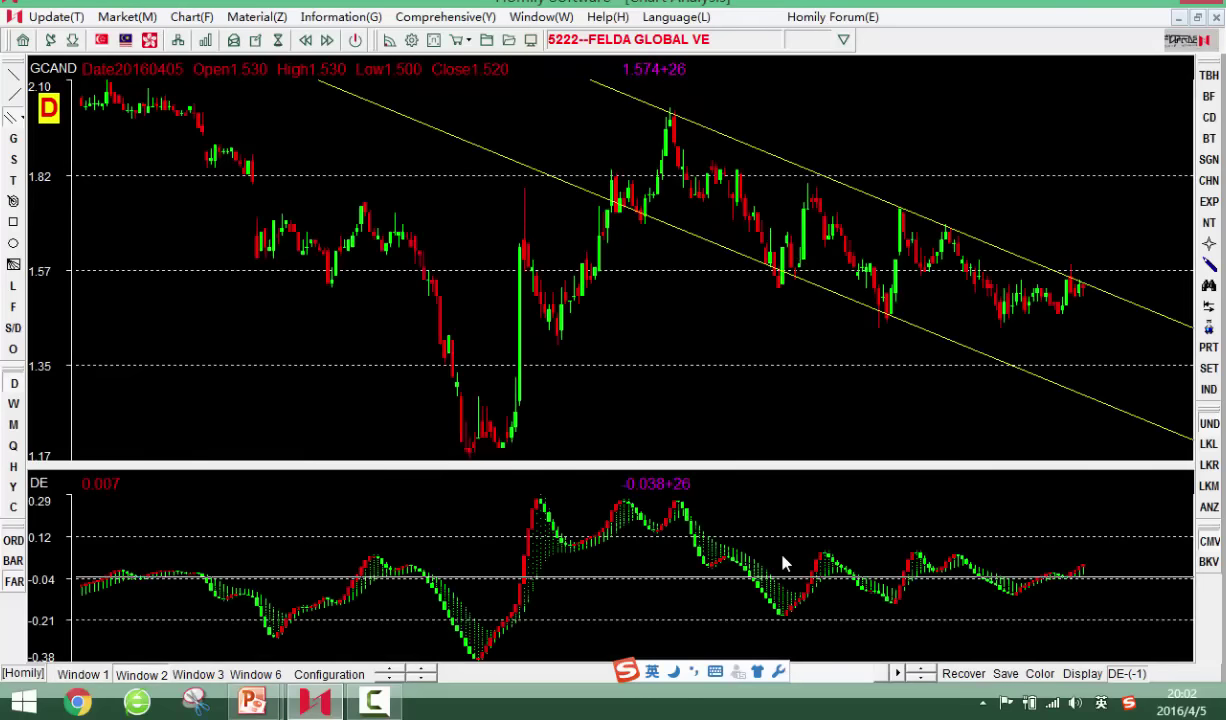
left_click(1208, 389)
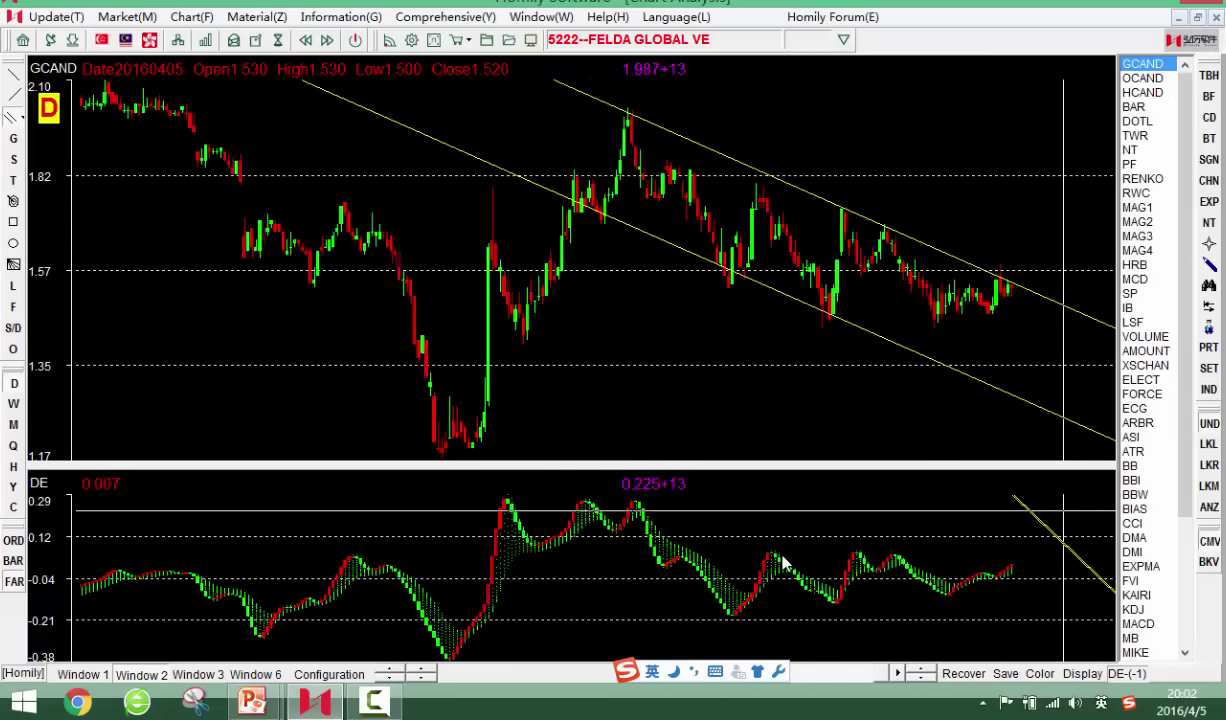
double_click(1145, 336)
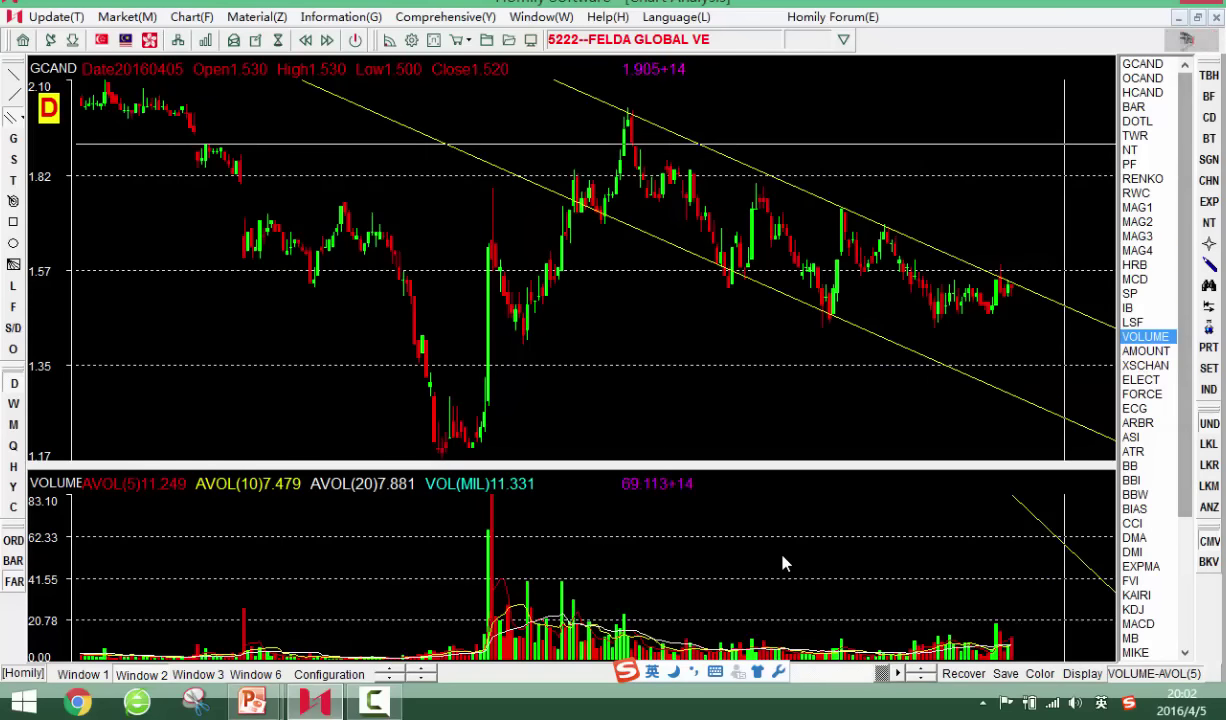
left_click(1209, 389)
key("Up")
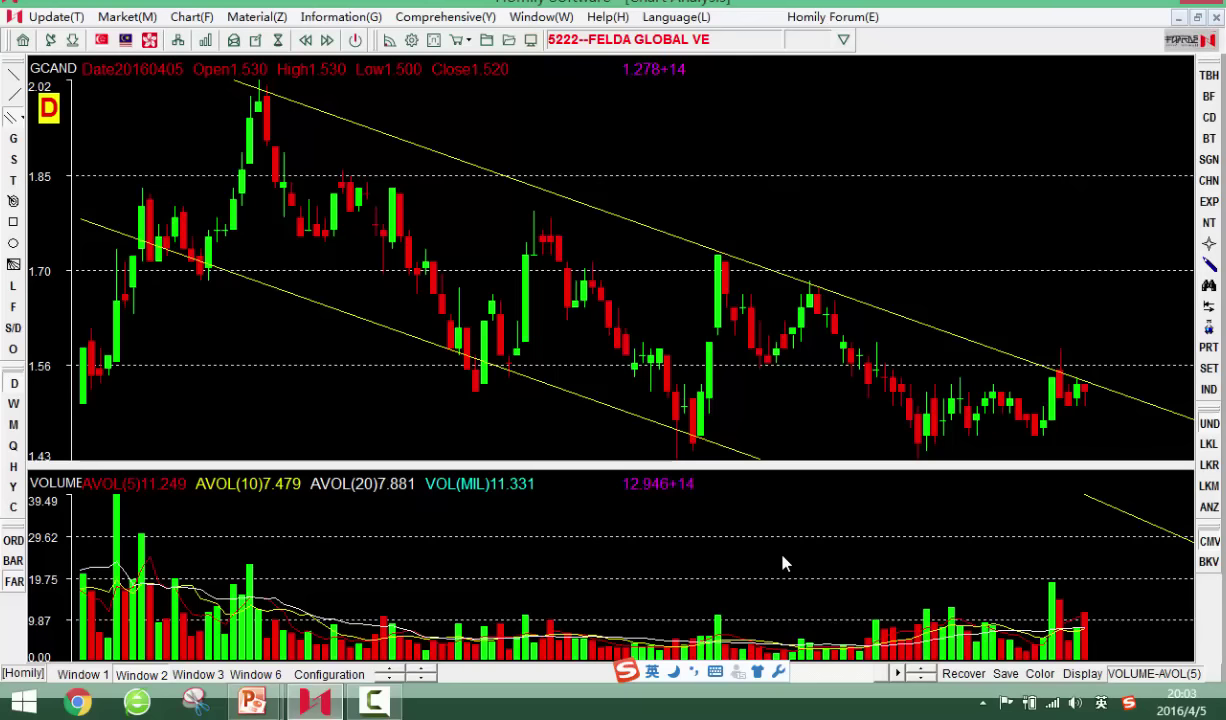
Switch to the PowerPoint slide show and advance to the slide The Trading Rules of Channel
mouse_move(252, 701)
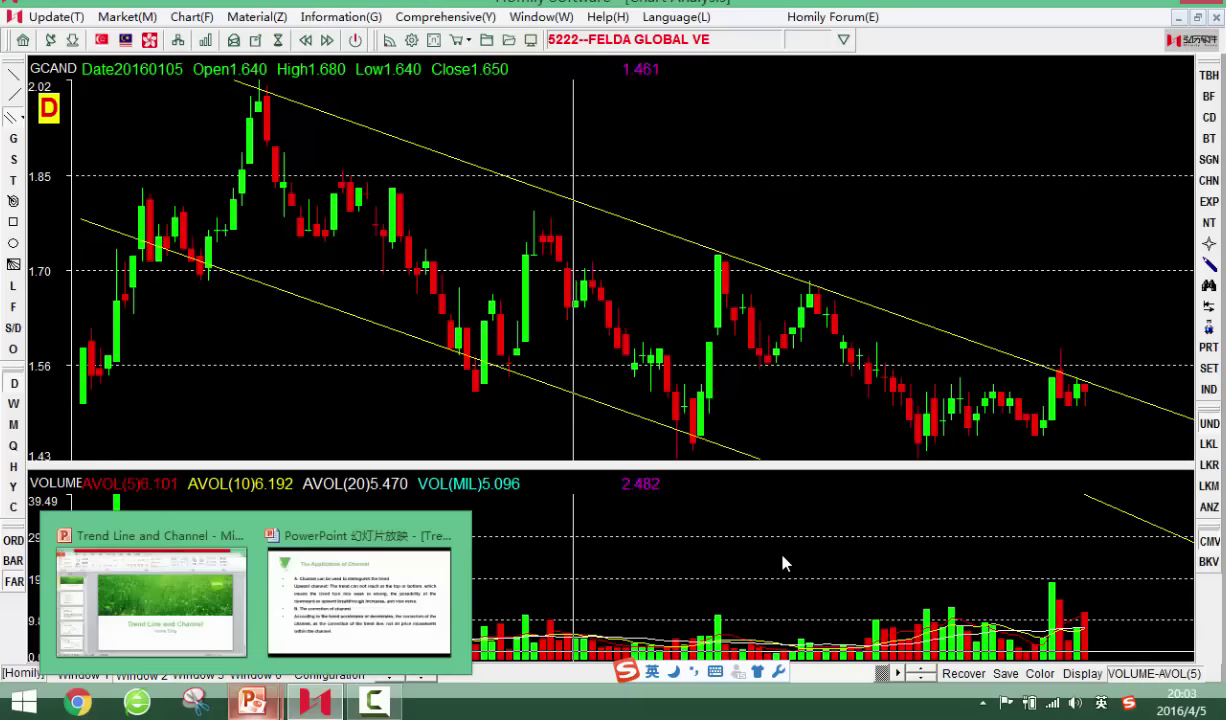
left_click(345, 588)
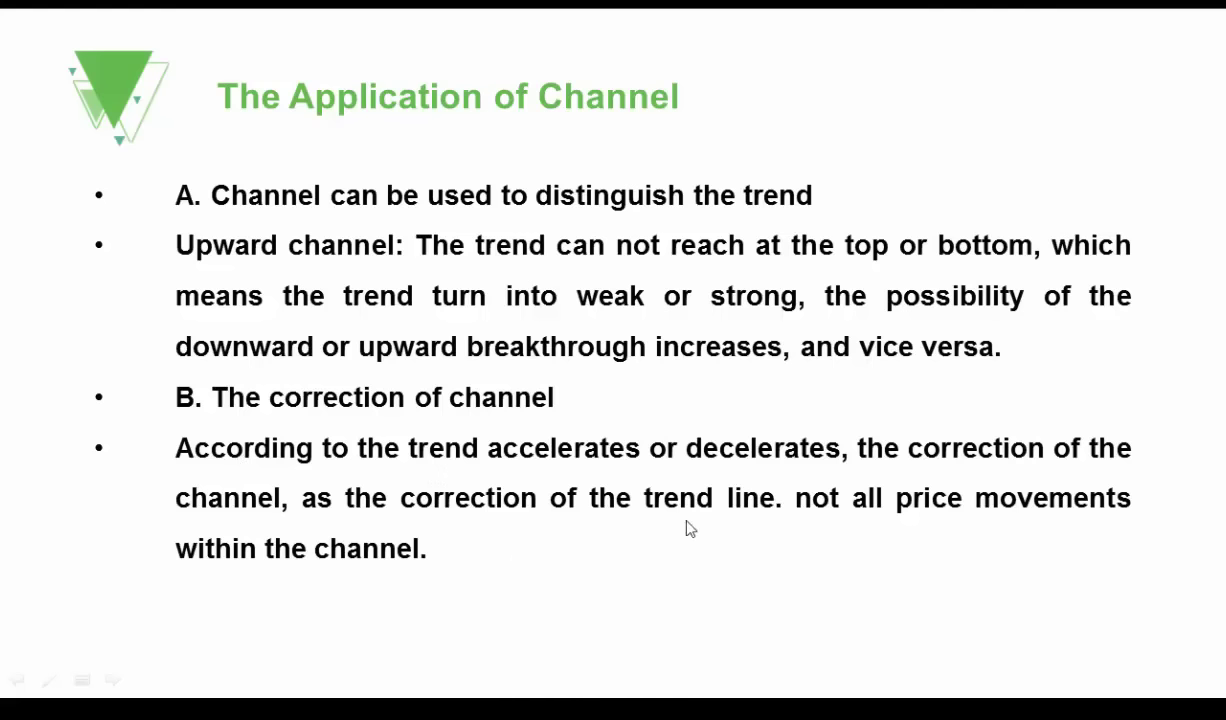
left_click(783, 499)
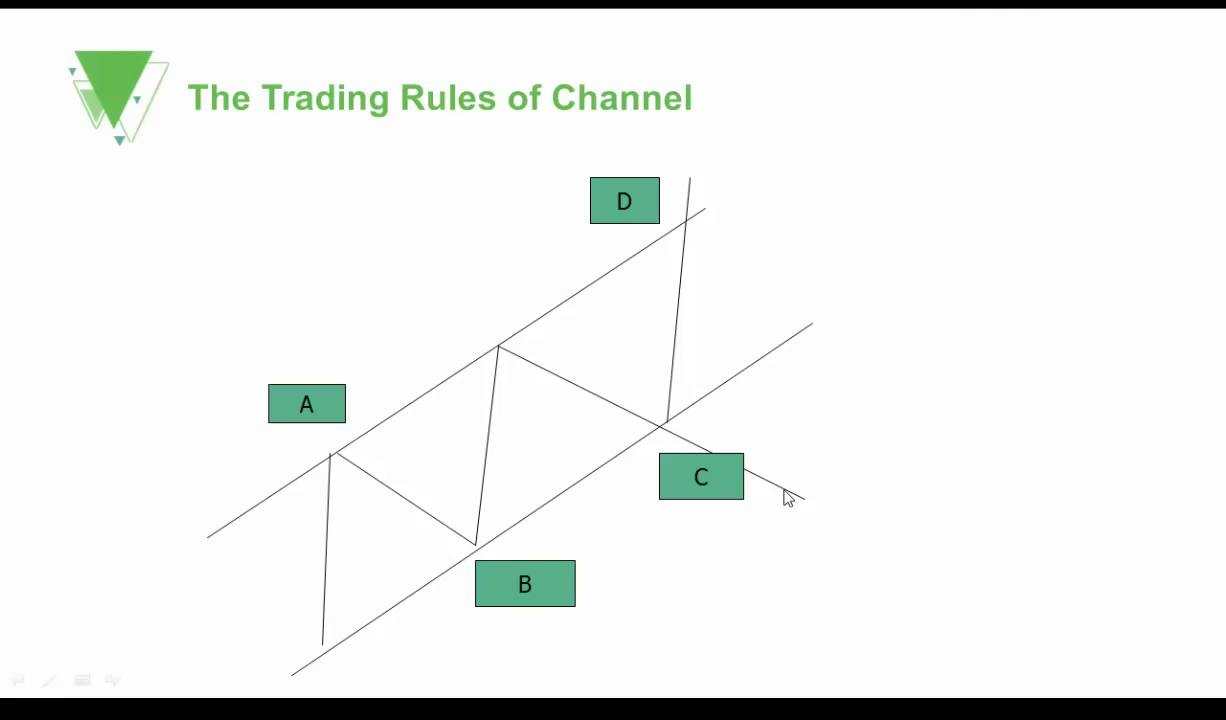
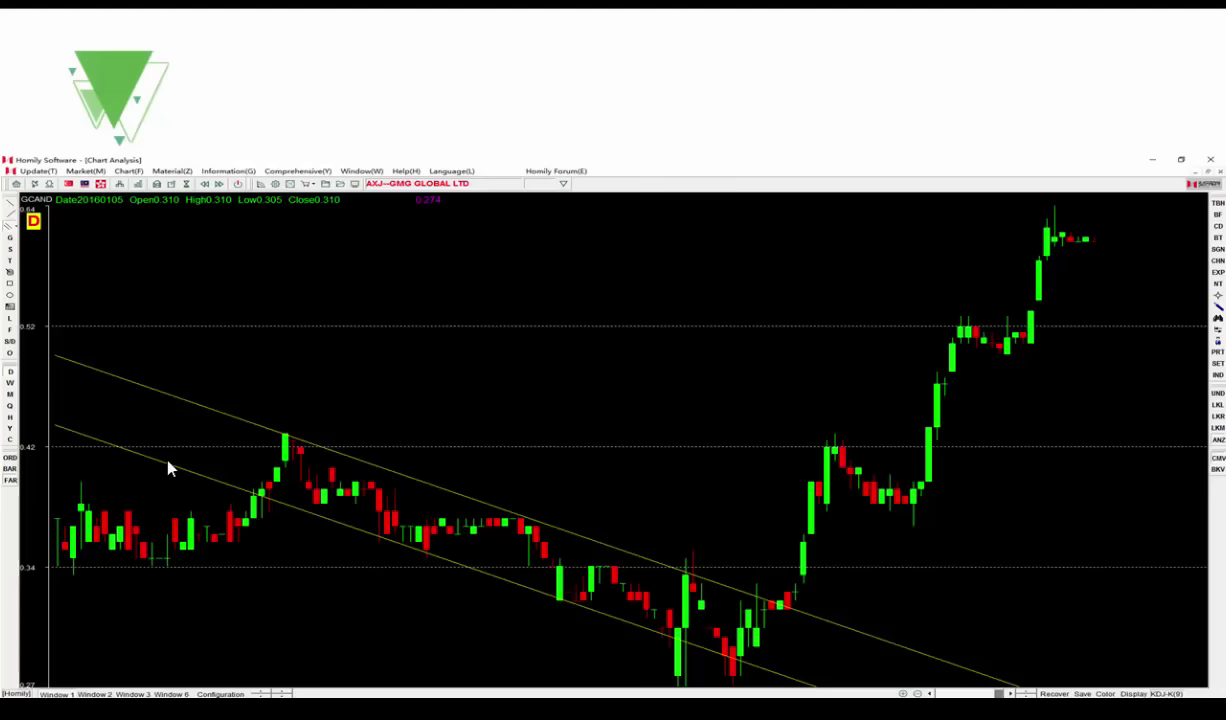
Switch back to Homily Software and open the AXJ GMG GLOBAL LTD chart
key("alt+Tab")
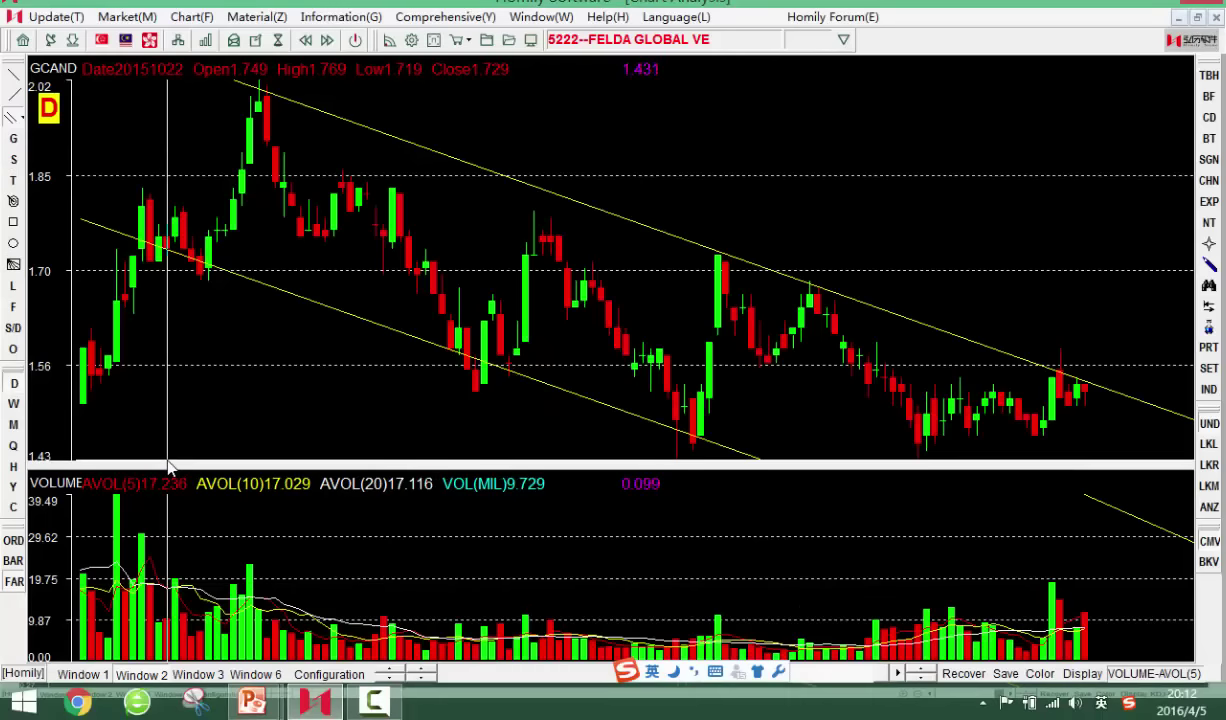
type("axj")
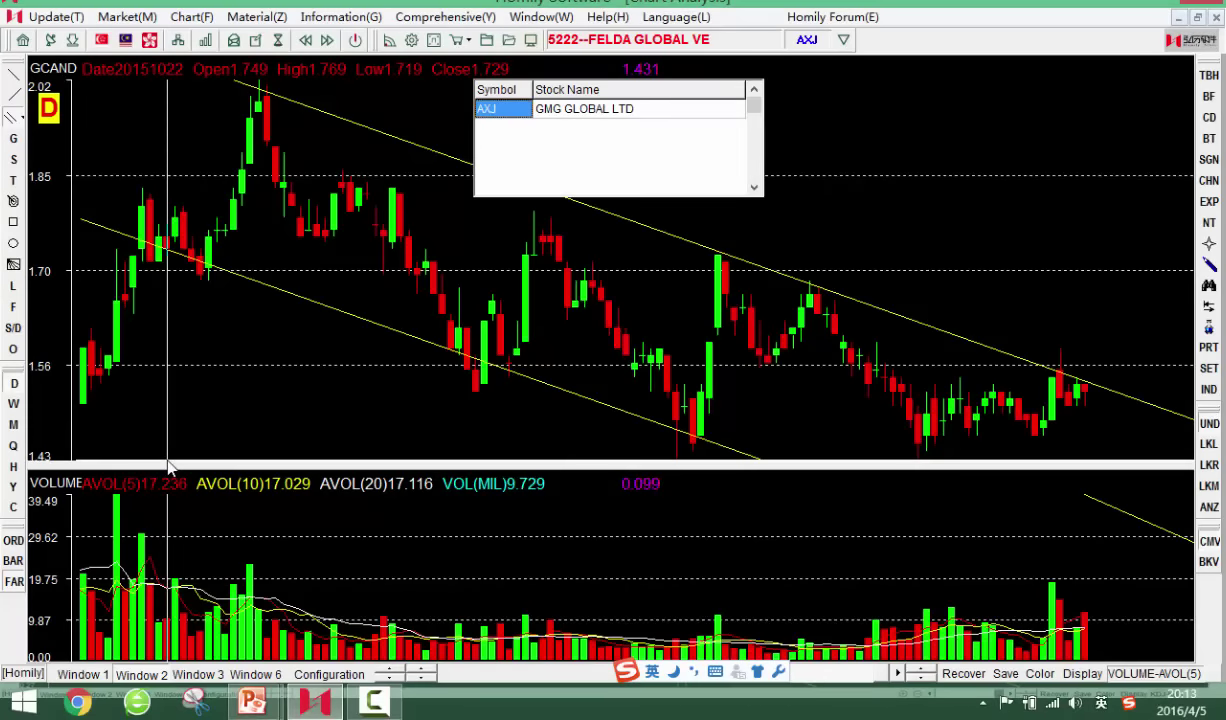
key("Return")
key("Down")
key("Down")
key("Down")
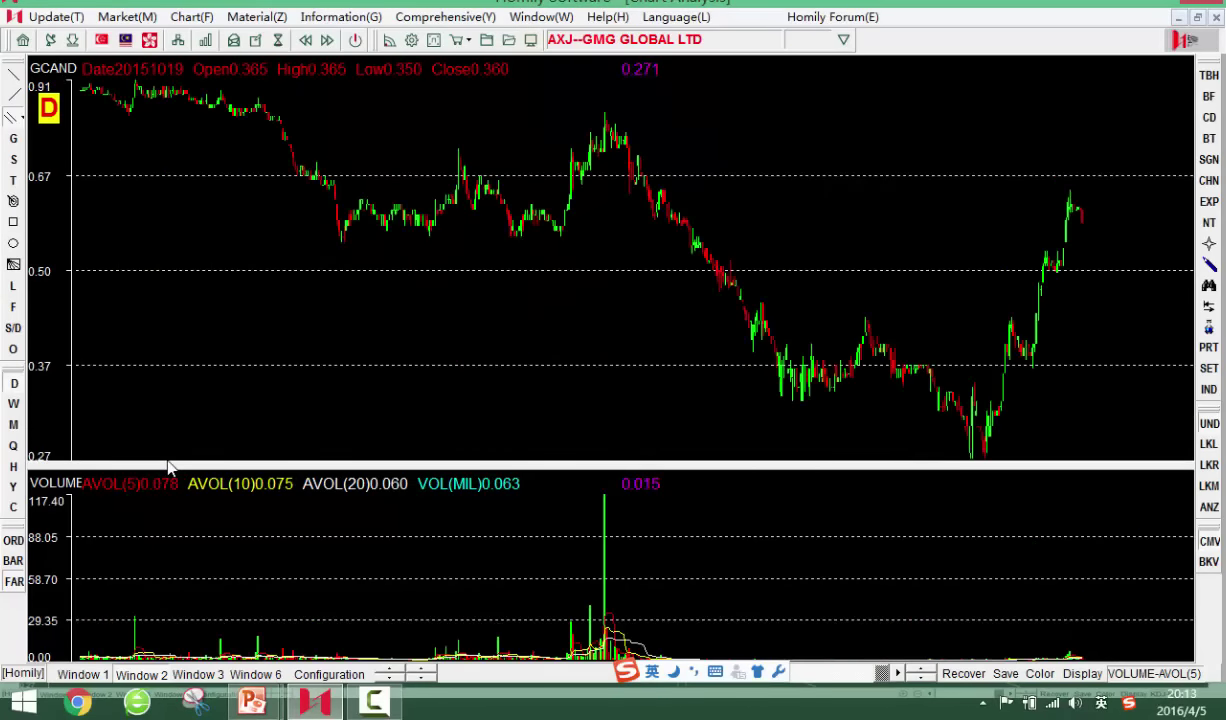
Examine GMG Global's long-term price and volume history from 2010 to its latest candles
key("Up")
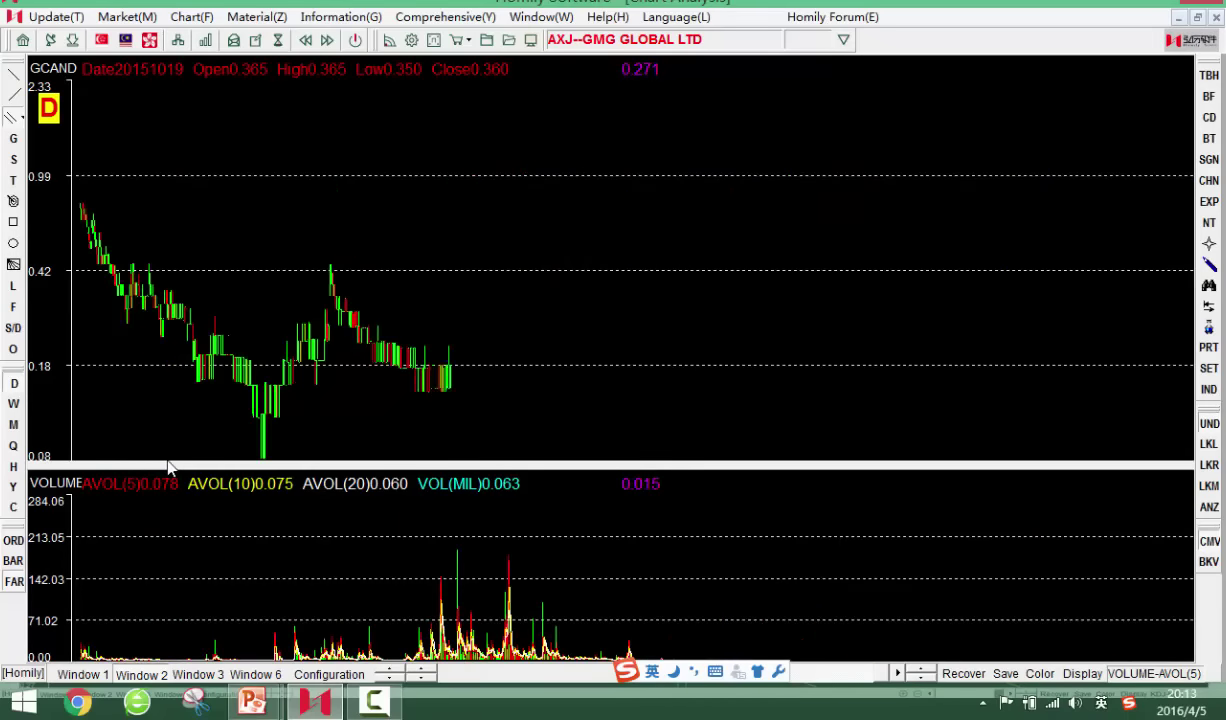
key("Right")
key("Right")
key("Right")
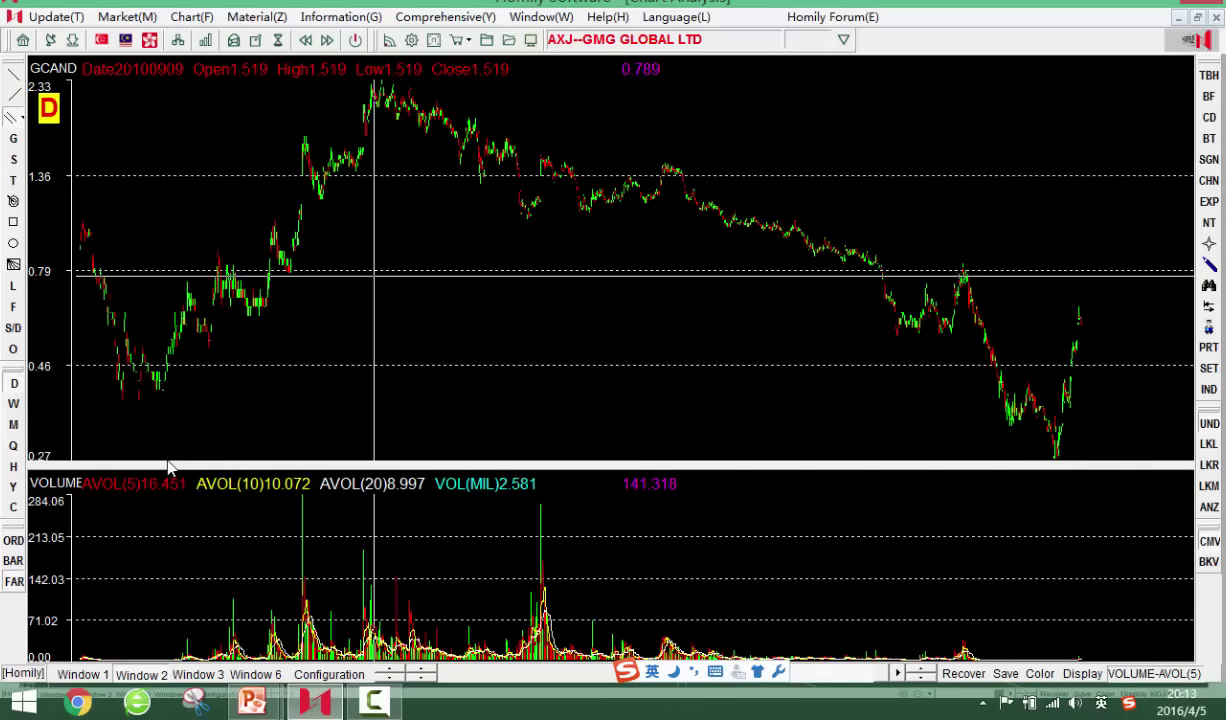
key("Right")
key("Right")
key("Right")
key("Right")
key("Right")
key("Right")
key("Right")
key("Right")
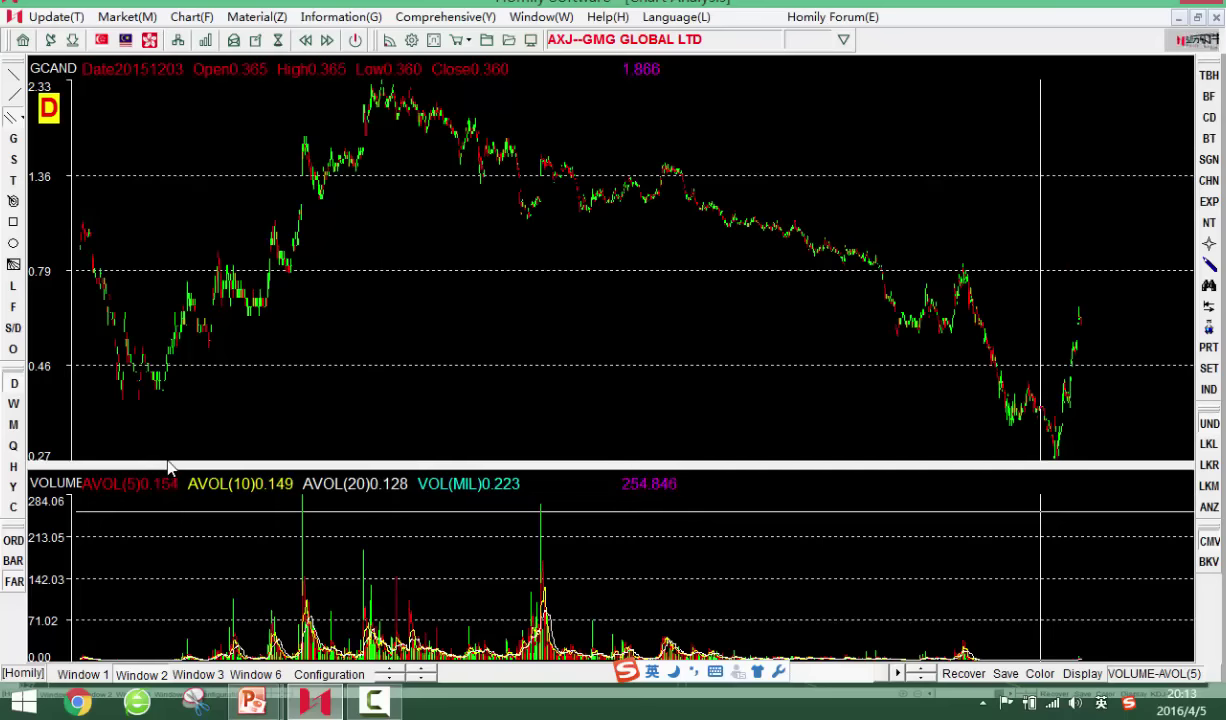
key("Up")
key("Up")
key("Up")
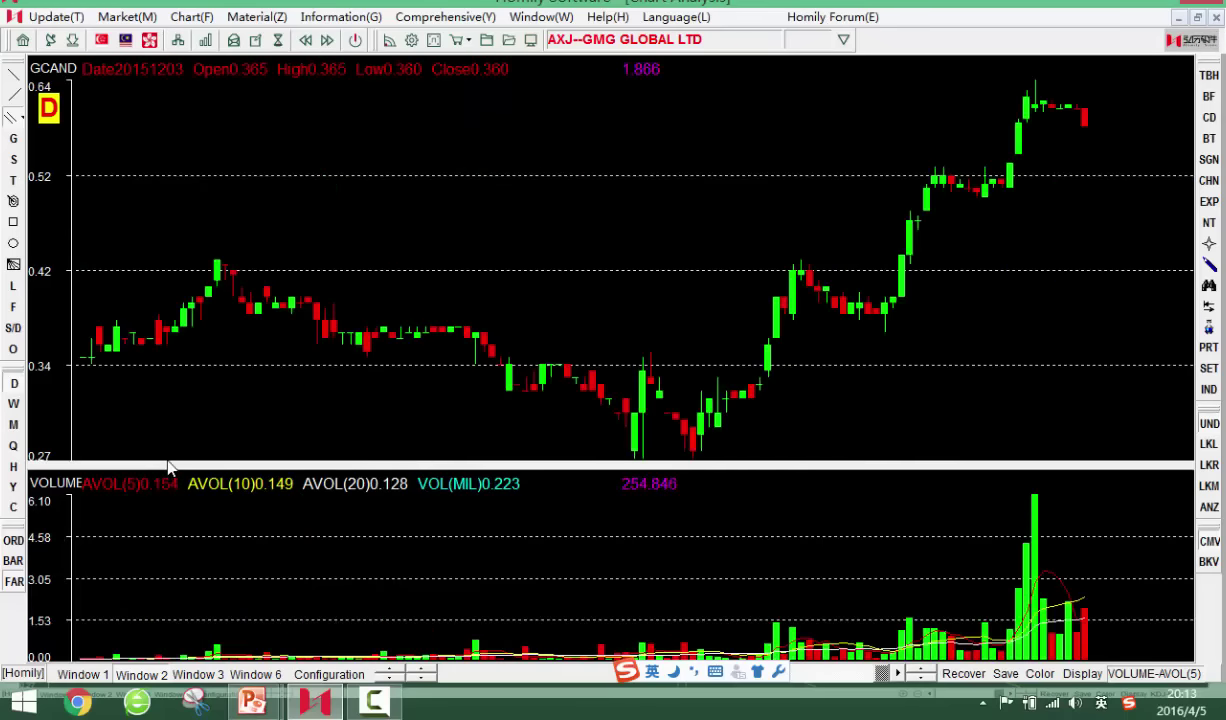
key("Down")
key("Down")
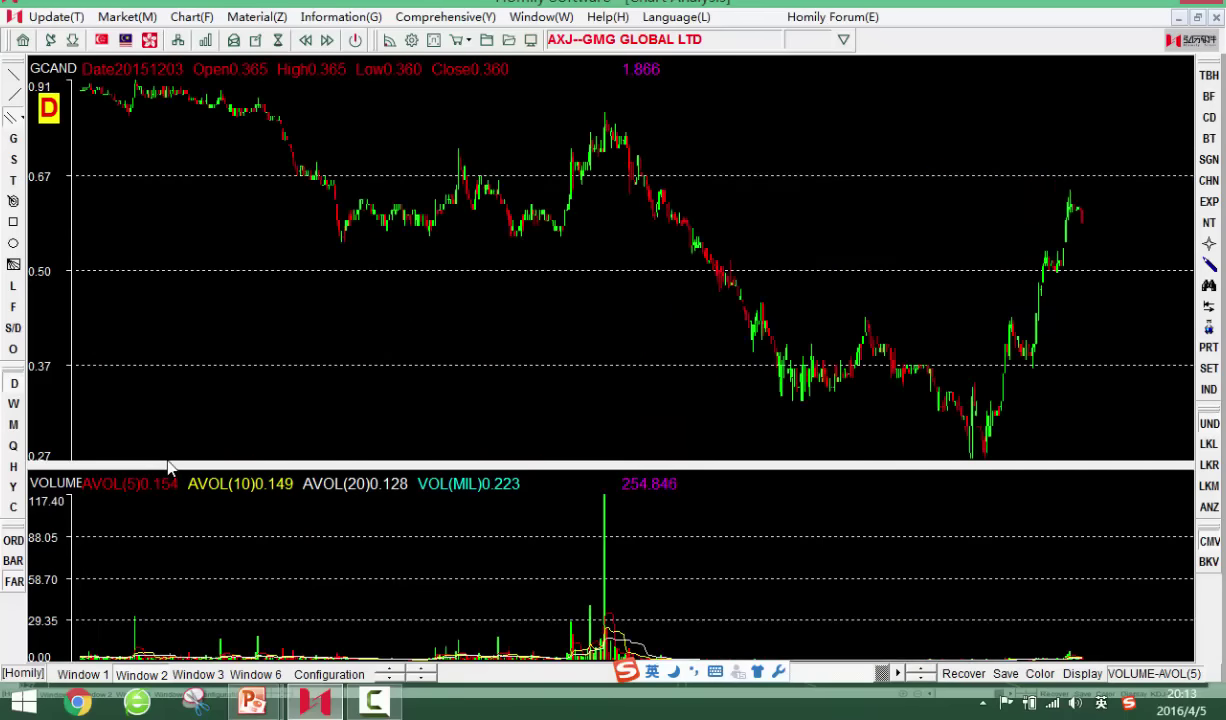
Inspect GMG Global's decline from mid-2015 to the candle of 5 January 2016
key("Up")
key("Left")
key("Left")
key("Left")
key("Left")
key("Left")
key("Left")
key("Left")
key("Left")
key("Left")
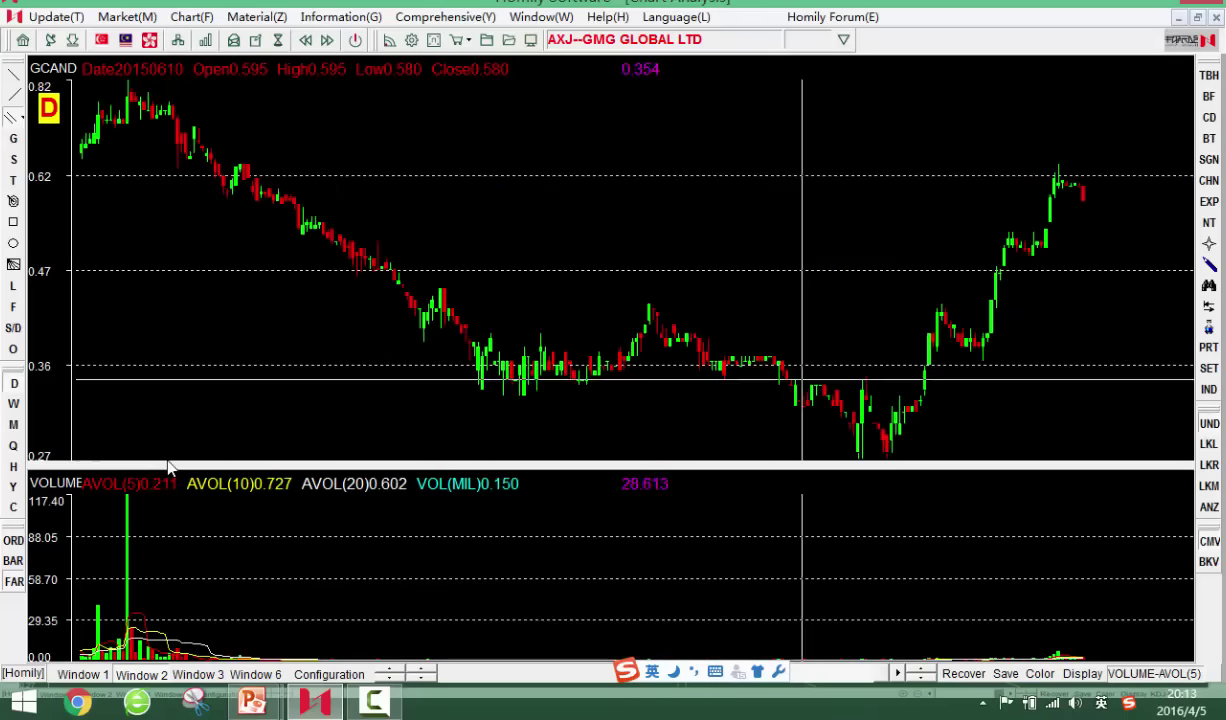
key("Right")
key("Right")
key("Right")
key("Right")
key("Left")
key("Left")
key("Left")
key("Left")
key("Left")
key("Left")
key("Left")
key("Left")
key("Left")
key("Left")
key("Right")
key("Right")
key("Right")
key("Right")
key("Right")
key("Right")
key("Right")
key("Right")
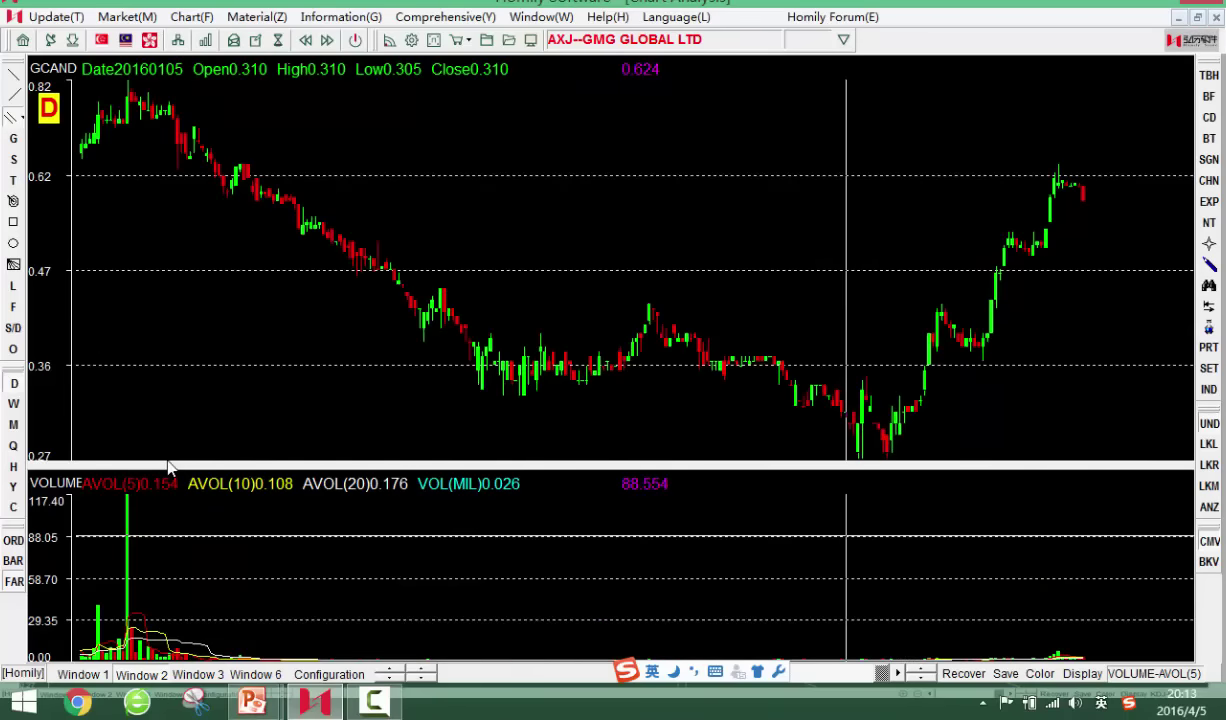
Examine the individual candles around 17 December 2015 at closer range
key("Up")
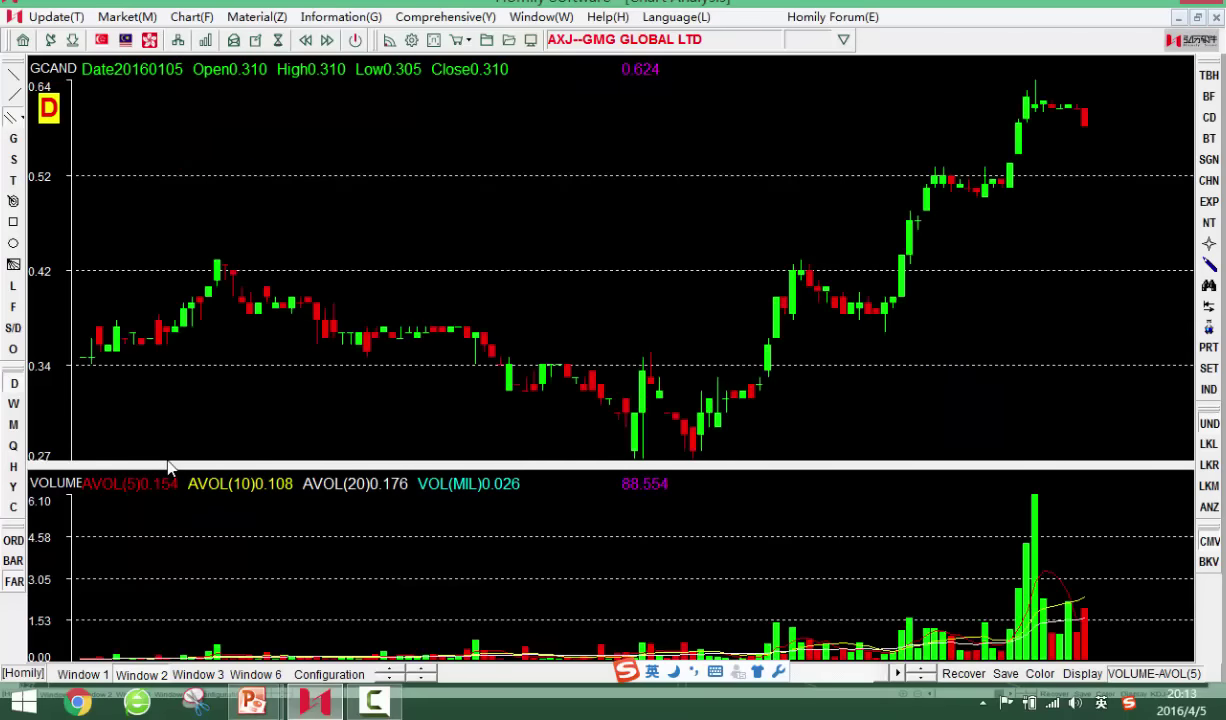
key("Left")
key("Left")
key("Left")
key("Left")
key("Left")
key("Left")
key("Left")
key("Left")
key("Left")
key("Left")
key("Right")
key("Right")
key("Right")
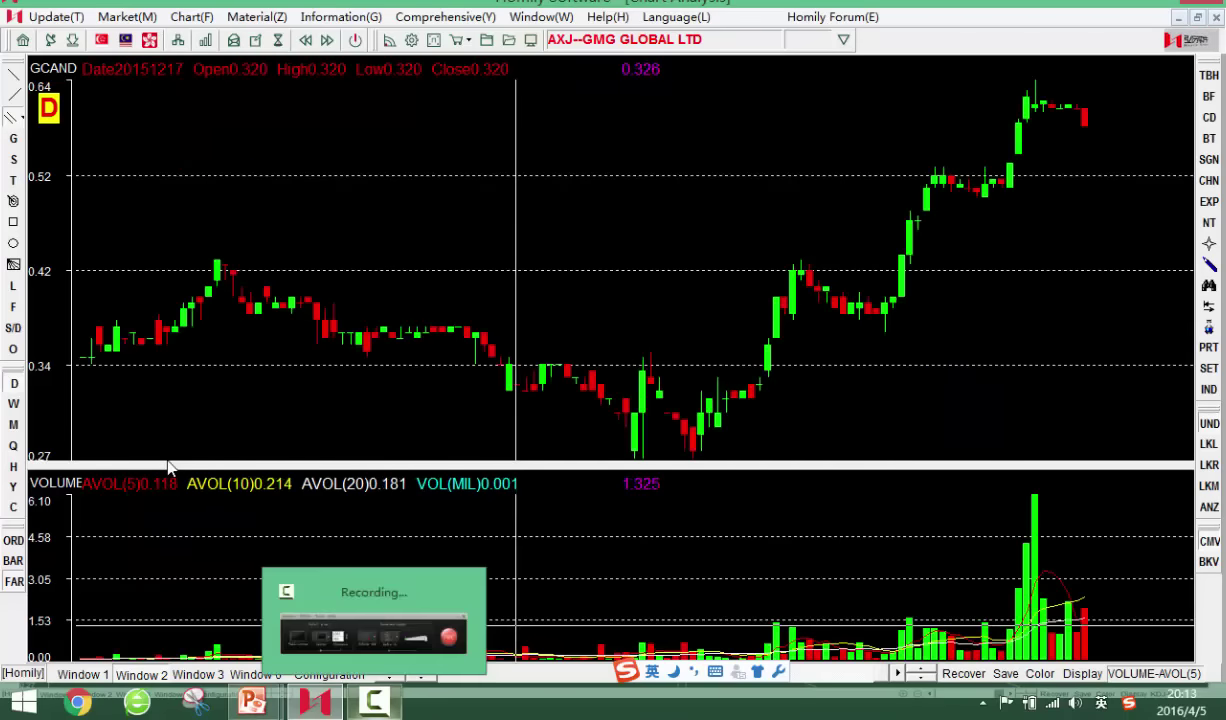
Try a rising trend line from the 25 January 2016 low beneath the 29 February low, and delete it
key("Left")
key("Left")
key("Left")
key("Left")
key("Left")
key("Left")
key("Right")
key("Right")
key("Right")
key("Right")
key("Right")
key("Right")
key("Right")
key("Right")
key("Right")
key("Right")
key("Right")
key("Right")
key("Right")
key("Right")
key("Right")
key("Right")
key("Right")
key("Right")
key("Right")
key("Right")
key("Left")
key("Left")
key("Left")
key("Left")
key("Left")
key("Left")
key("Left")
key("Left")
key("Left")
key("Left")
key("Left")
key("Left")
key("Left")
key("Left")
key("Left")
key("Left")
key("Left")
key("Left")
key("Left")
key("Left")
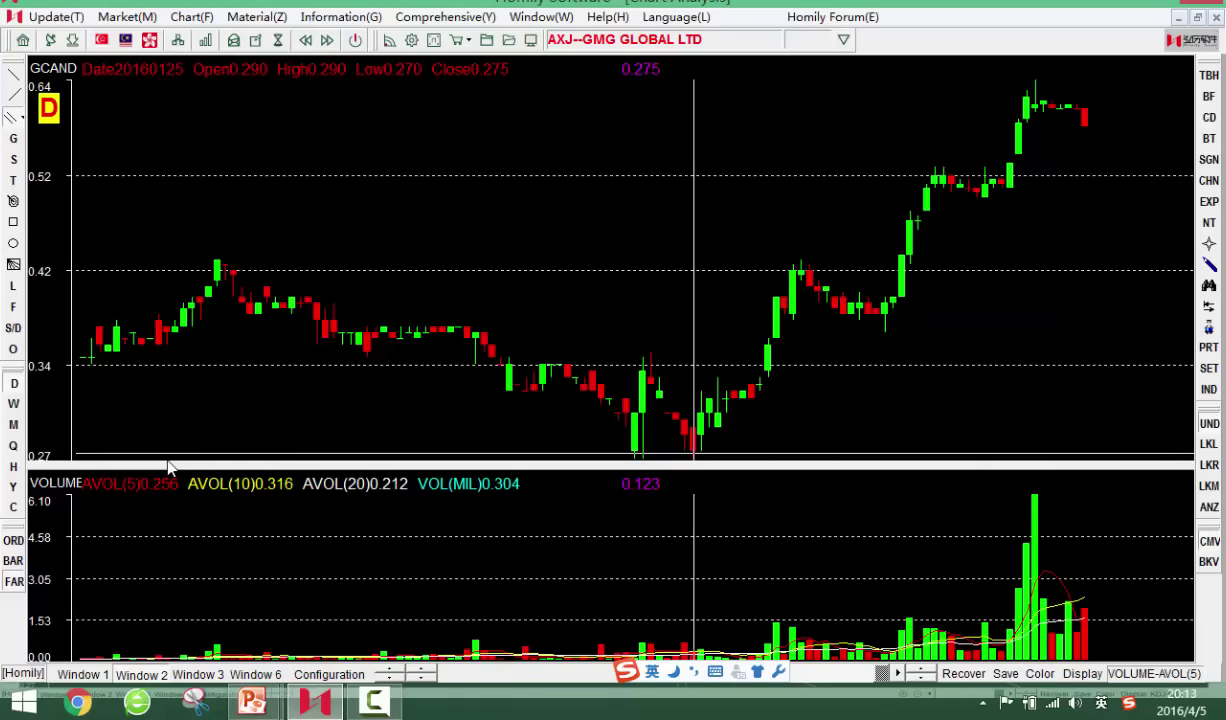
mouse_move(693, 451)
left_mouse_down()
mouse_move(982, 365)
mouse_move(979, 252)
left_mouse_up()
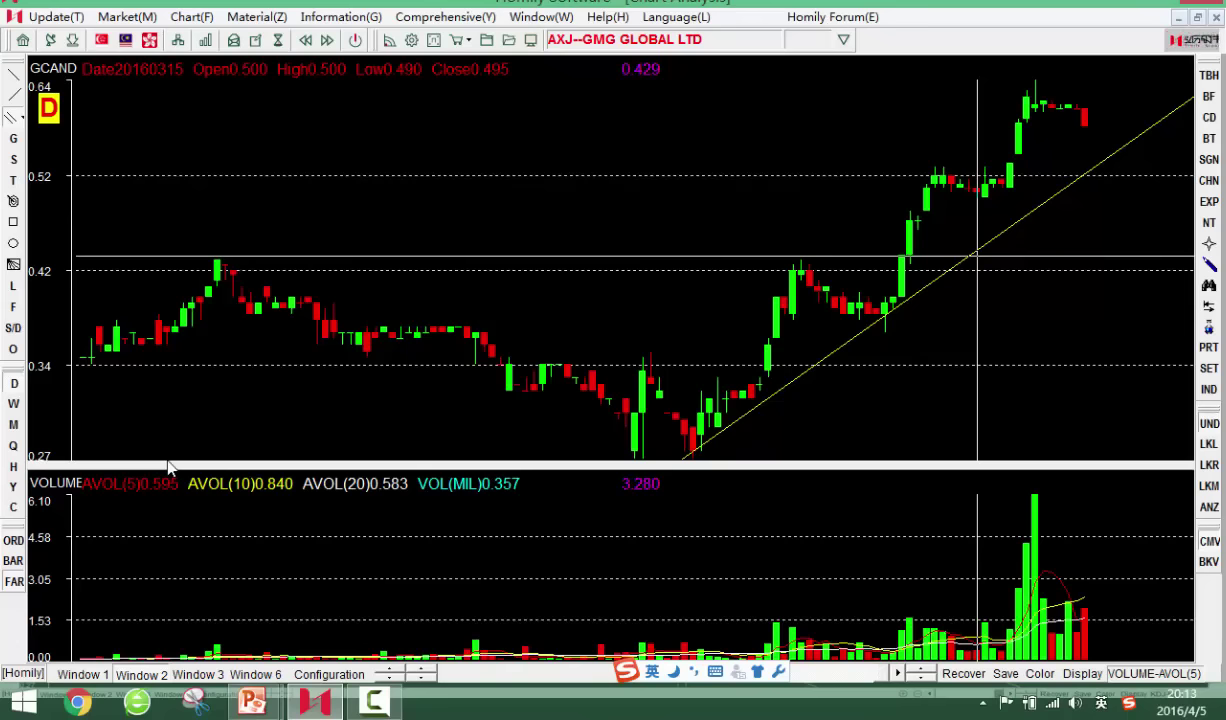
key("Delete")
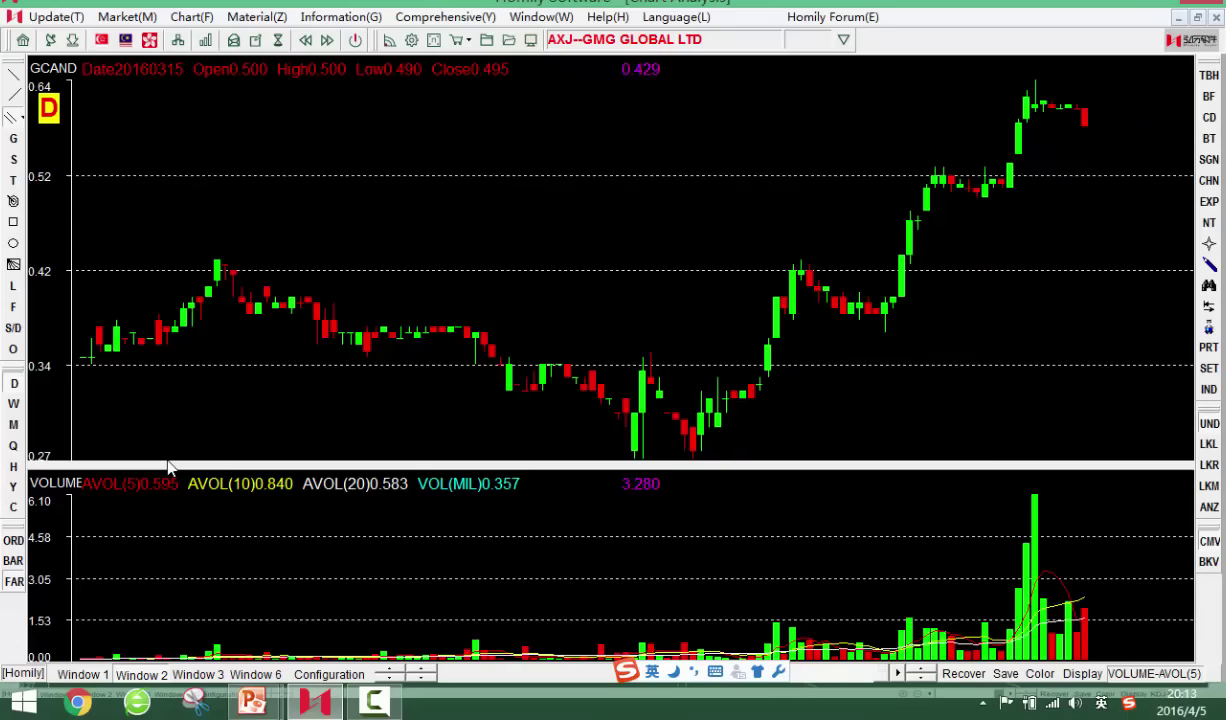
Redraw the rising trend line starting exactly at the January 2016 low and passing through the 29 February low
key("Left")
key("Left")
key("Left")
key("Left")
key("Left")
key("Left")
key("Left")
key("Left")
key("Left")
key("Left")
key("Down")
key("Up")
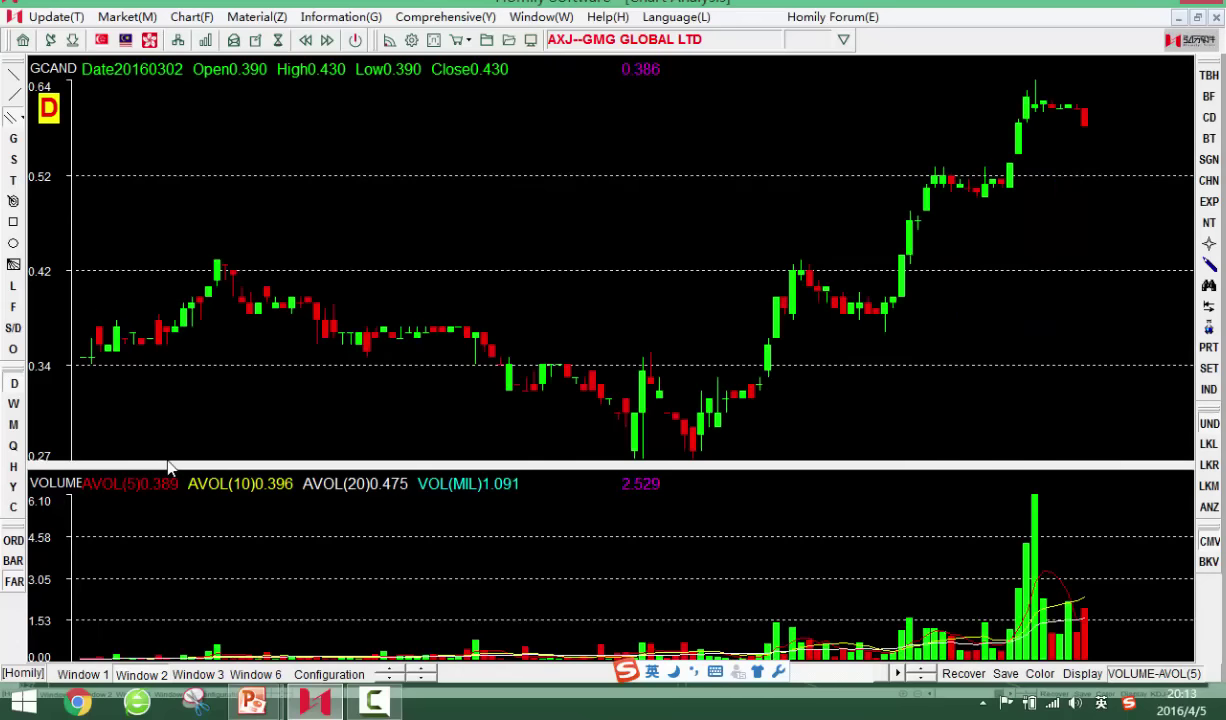
left_click_drag(693, 458, 785, 400)
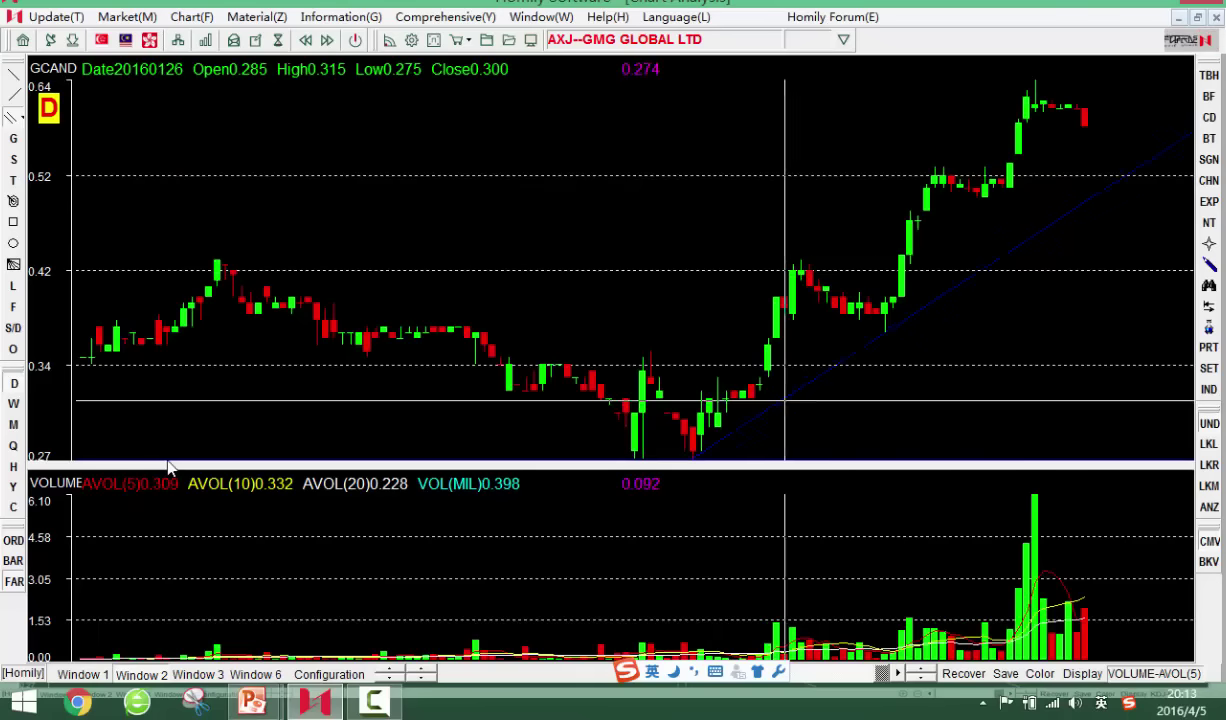
key("Right")
key("Right")
key("Right")
key("Right")
key("Right")
key("Right")
key("Right")
key("Right")
key("Right")
key("Right")
key("Right")
key("Right")
key("Right")
key("Right")
key("Right")
key("Right")
key("Right")
key("Right")
key("Right")
key("Right")
key("Left")
key("Left")
key("Left")
key("Left")
key("Left")
key("Left")
key("Left")
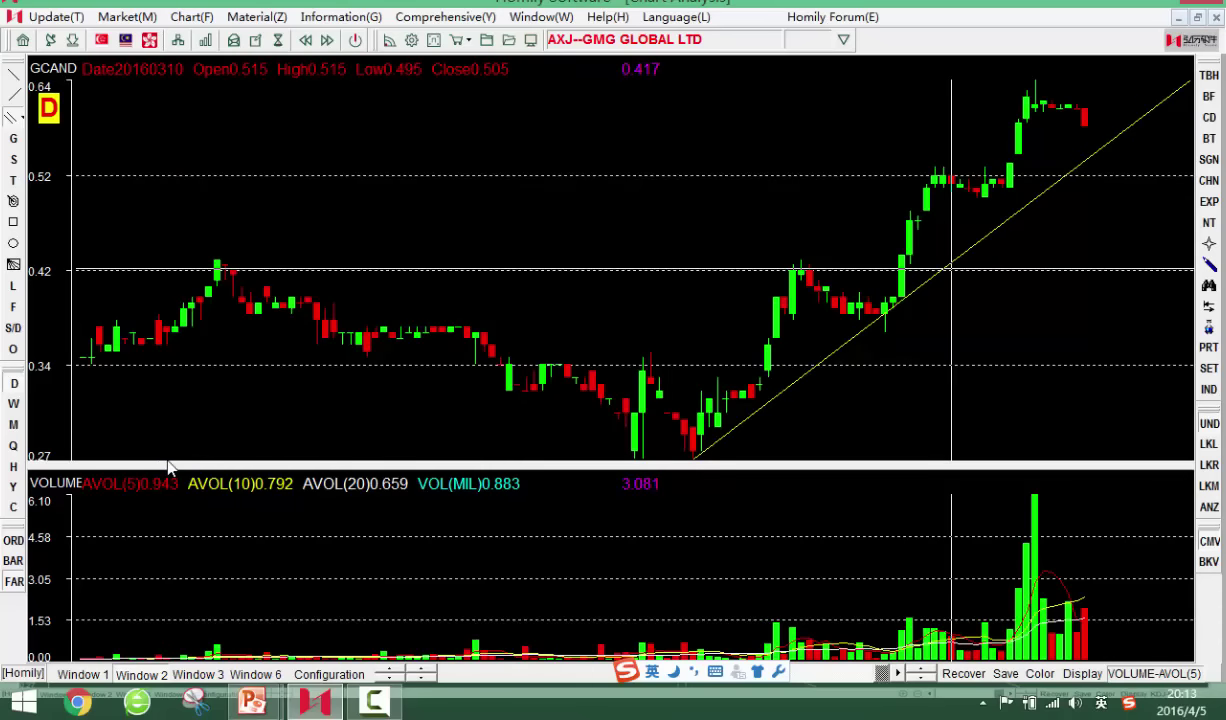
Examine the March 2016 candles against the rising trend line, and clear the line from the chart
key("Right")
key("Right")
key("Right")
key("Right")
key("Right")
key("Right")
key("Right")
key("Right")
key("Right")
key("Right")
key("Right")
key("Right")
key("Right")
key("Right")
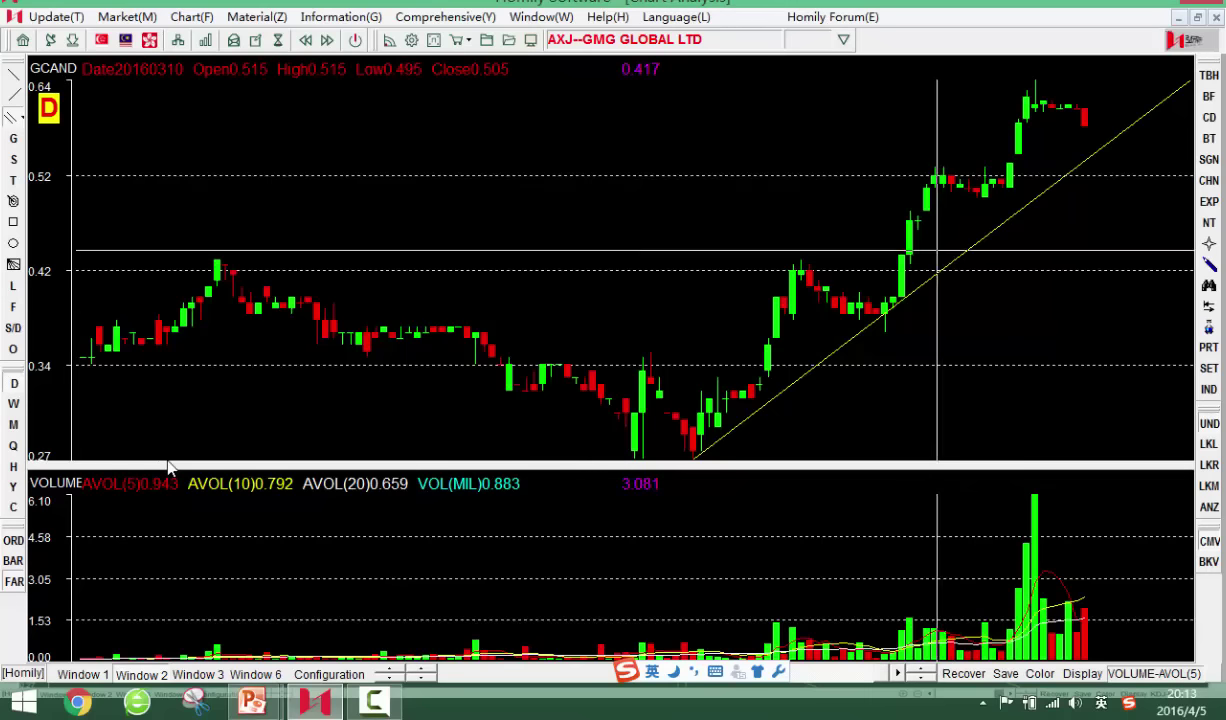
key("Escape")
Draw a steeper rising trend line from the 29 February 2016 low to the latest candle of 5 April 2016
key("Left")
key("Left")
key("Left")
key("Left")
key("Left")
key("Left")
key("Left")
key("Left")
key("Left")
key("Left")
key("Left")
key("Left")
key("Left")
key("Left")
key("Left")
key("Left")
key("Left")
key("Left")
key("Left")
key("Left")
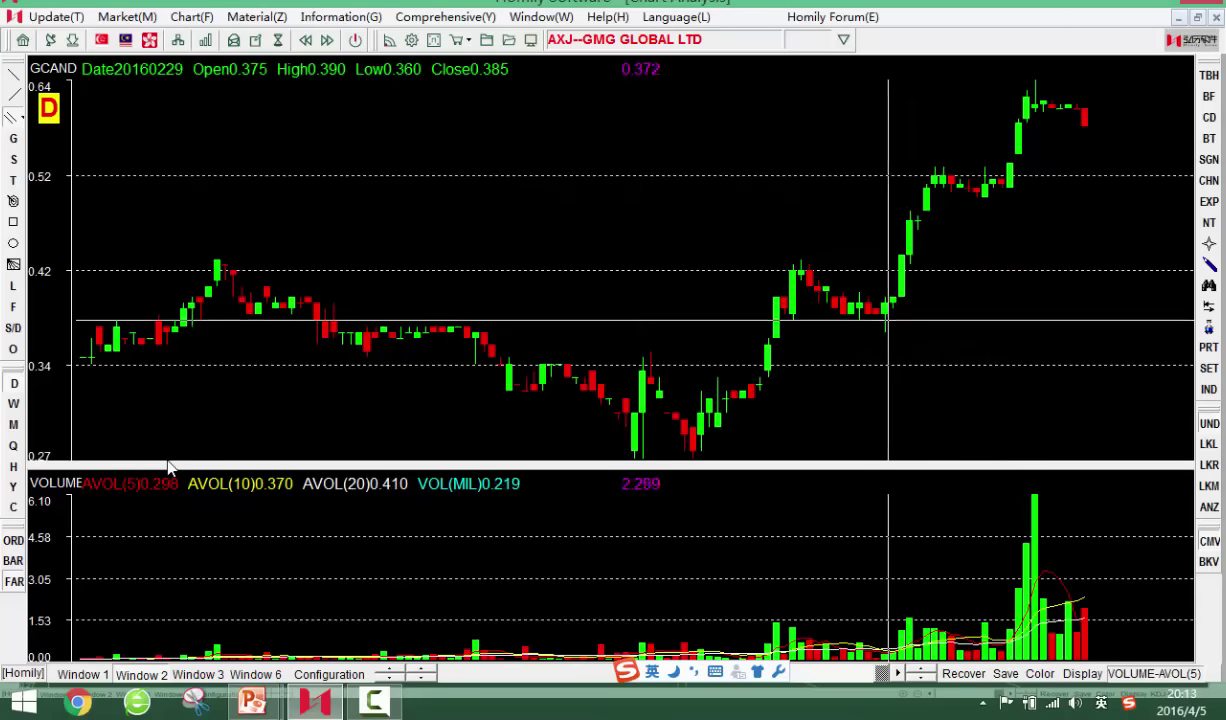
left_click_drag(885, 319, 1070, 206)
key("Right")
key("Right")
key("Right")
key("Right")
key("Right")
key("Right")
key("Right")
key("Right")
key("Right")
key("Right")
key("Right")
key("Right")
key("Right")
key("Right")
key("Right")
key("Right")
key("Right")
key("Right")
key("Right")
key("Right")
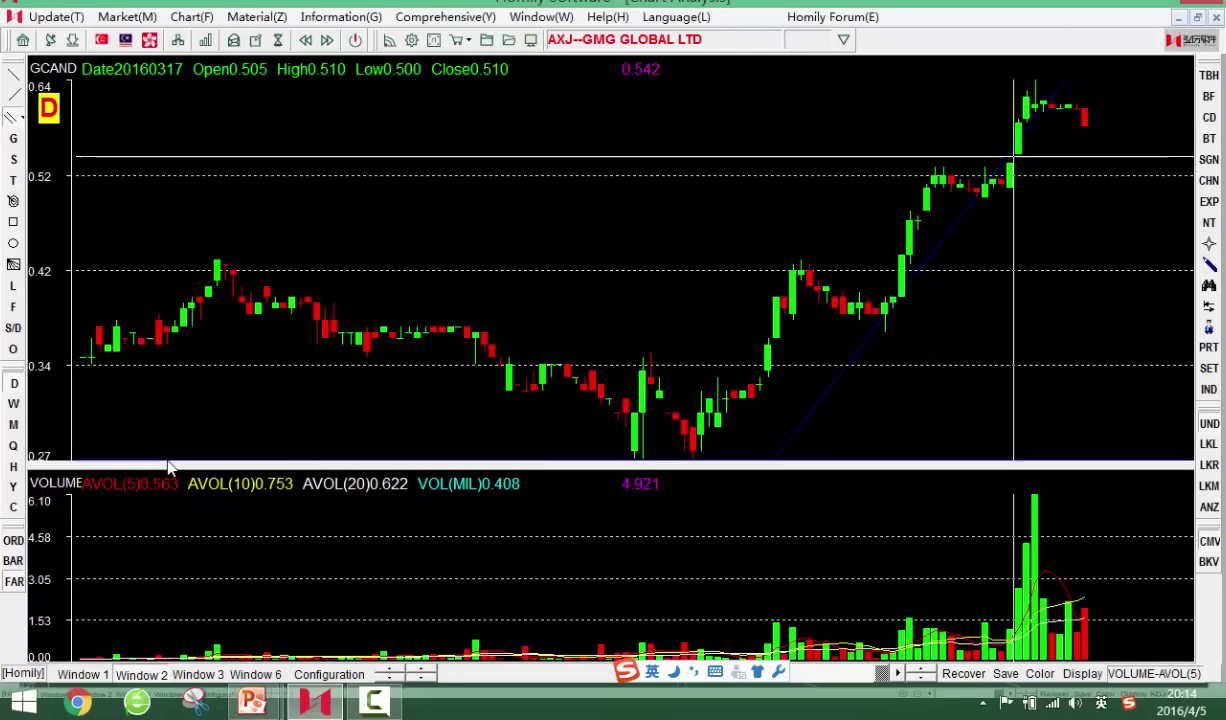
left_click(1048, 154)
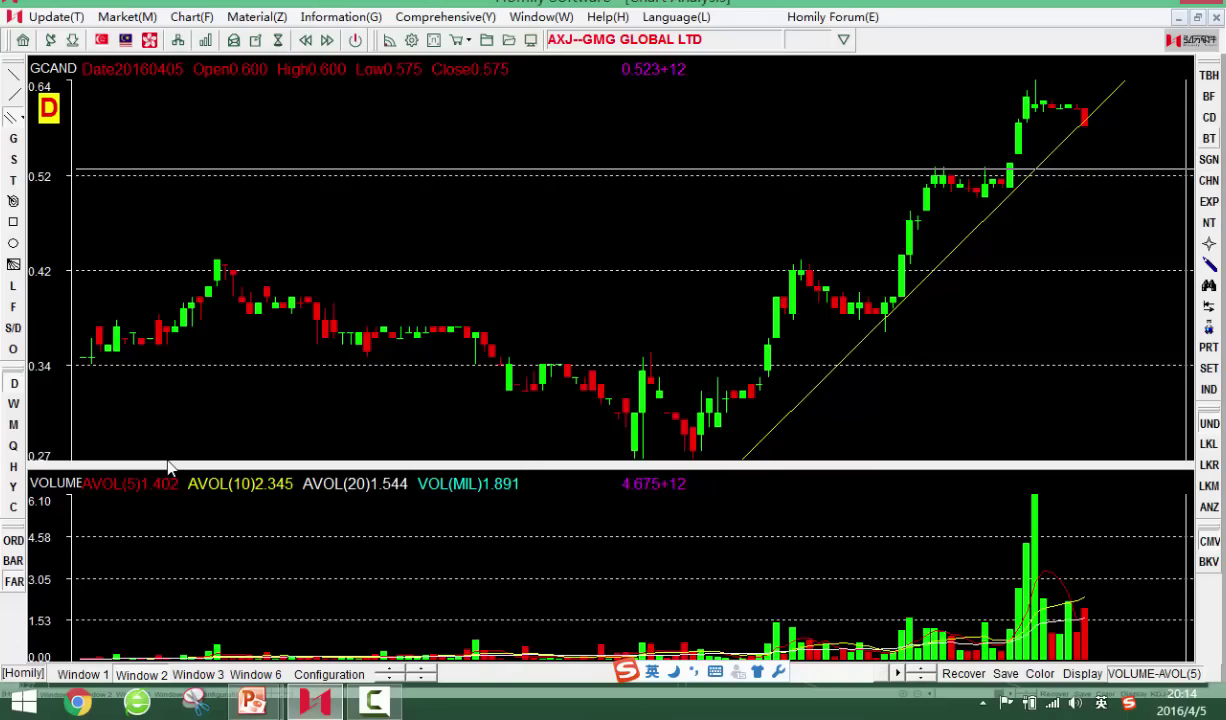
Complete the rising channel with a parallel upper line through the 8 March 2016 high
key("Left")
key("Left")
key("Left")
key("Left")
key("Left")
key("Left")
key("Left")
key("Left")
key("Left")
key("Left")
key("Left")
key("Left")
key("Left")
key("Left")
key("Left")
key("Left")
key("Left")
key("Left")
key("Left")
key("Left")
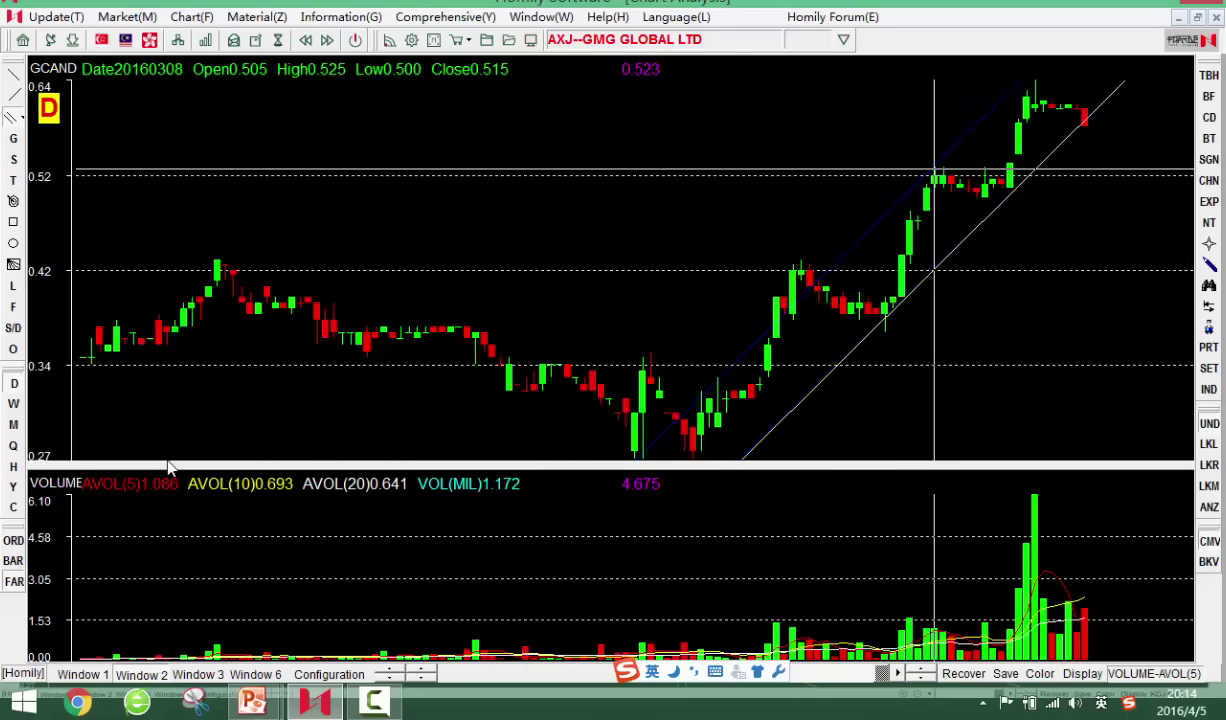
left_click(934, 169)
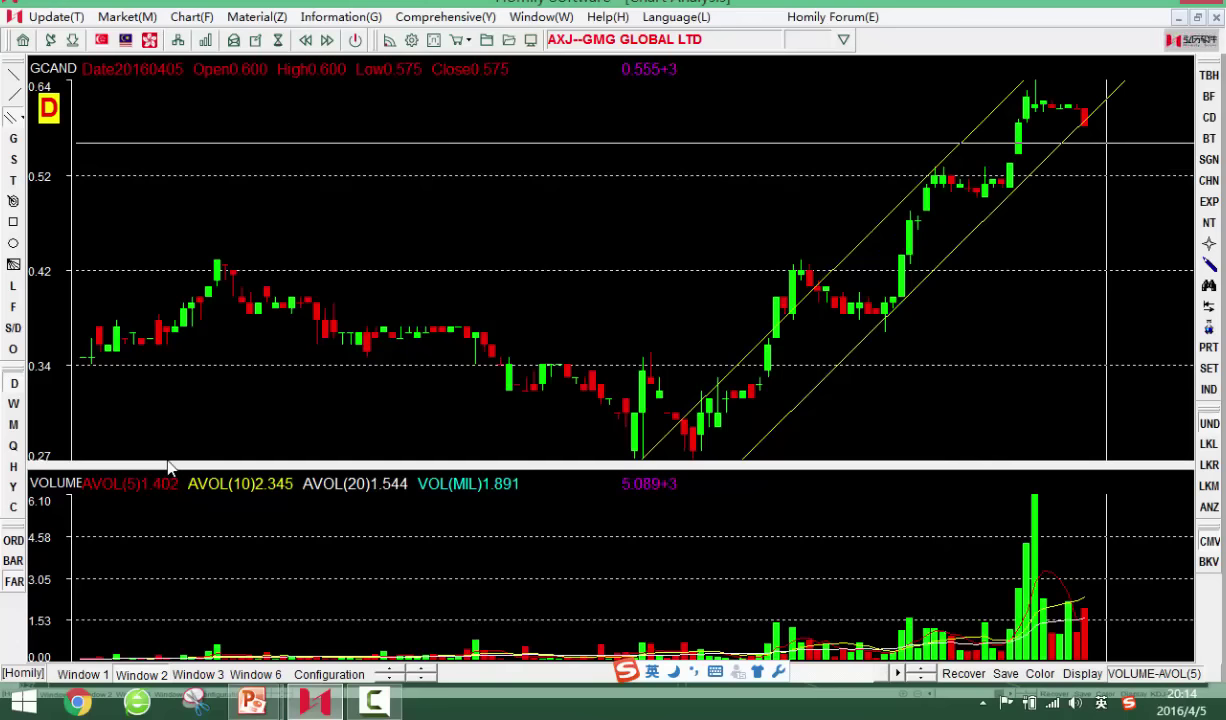
Replay the candles against the rising channel from the first upper-line breakout to 5 April 2016, and clear the channel lines
key("Up")
key("Up")
key("Up")
key("Up")
key("Up")
key("Up")
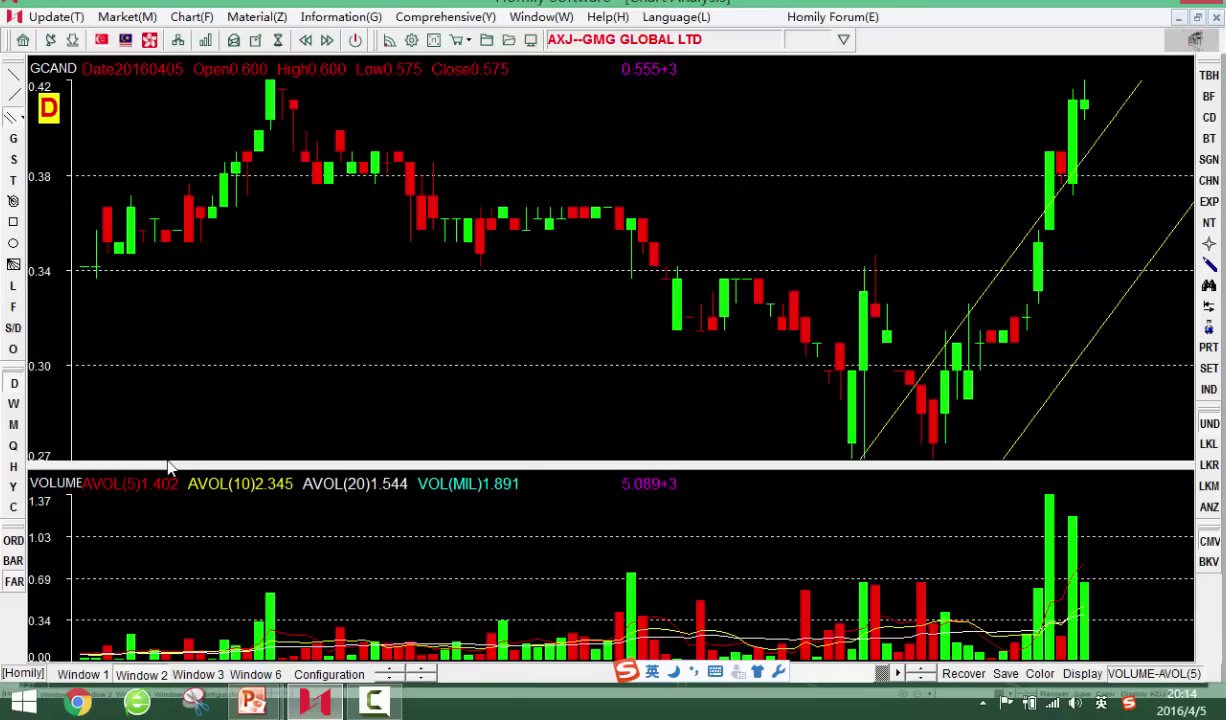
key("Right")
key("Right")
key("Right")
key("Right")
key("Right")
key("Right")
key("Right")
key("Right")
key("Right")
key("Right")
key("Right")
key("Right")
key("Right")
key("Right")
key("Right")
key("Right")
key("Right")
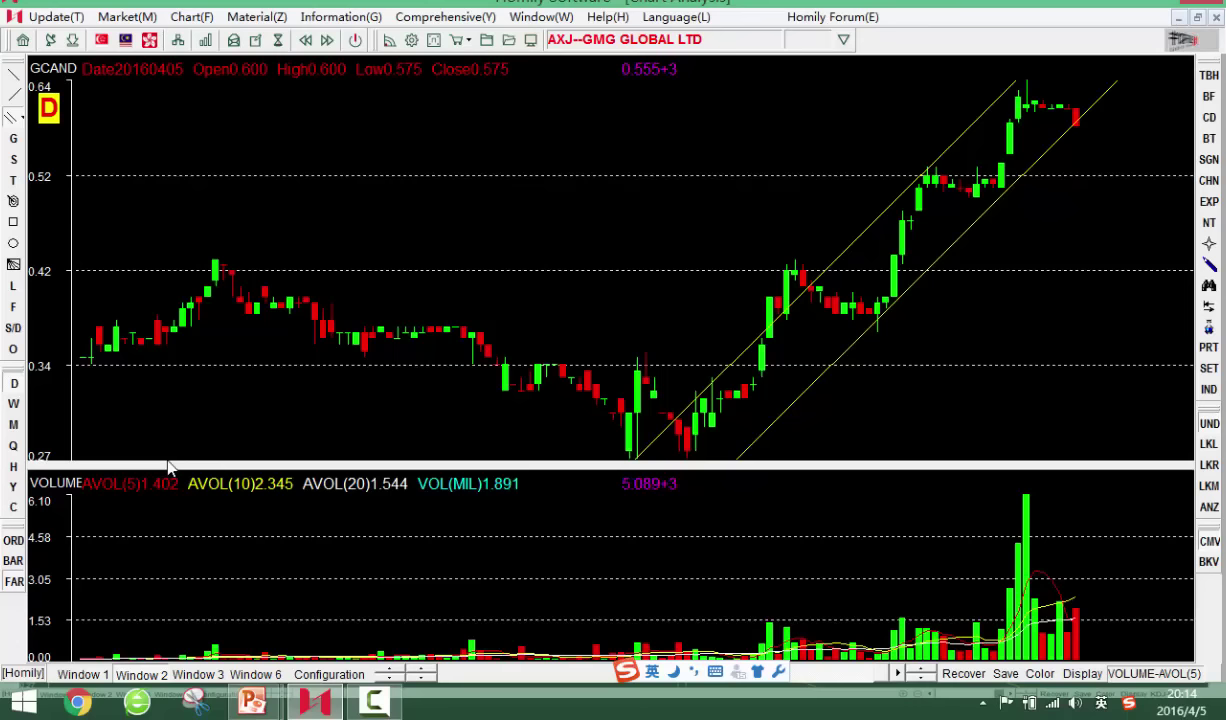
key("Delete")
Examine GMG Global's latest rally candle by candle without lines, and compare it with the longer price history
key("Up")
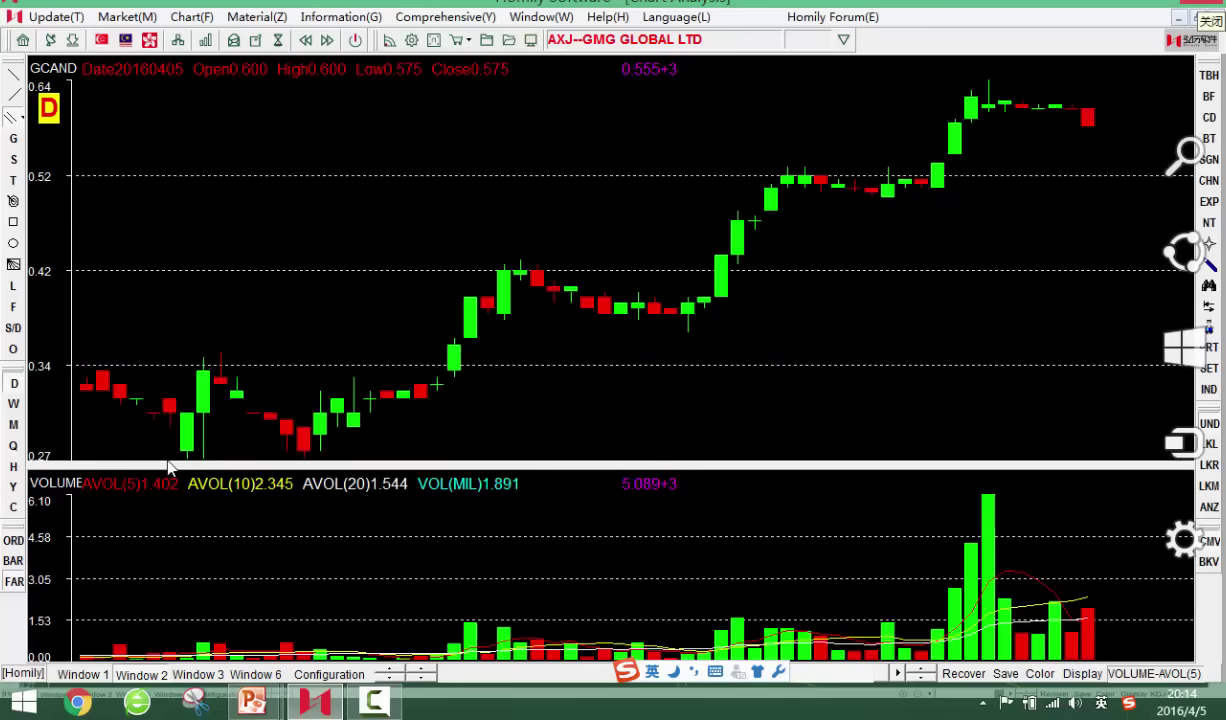
key("Left")
key("Left")
key("Up")
key("Up")
key("Up")
key("Up")
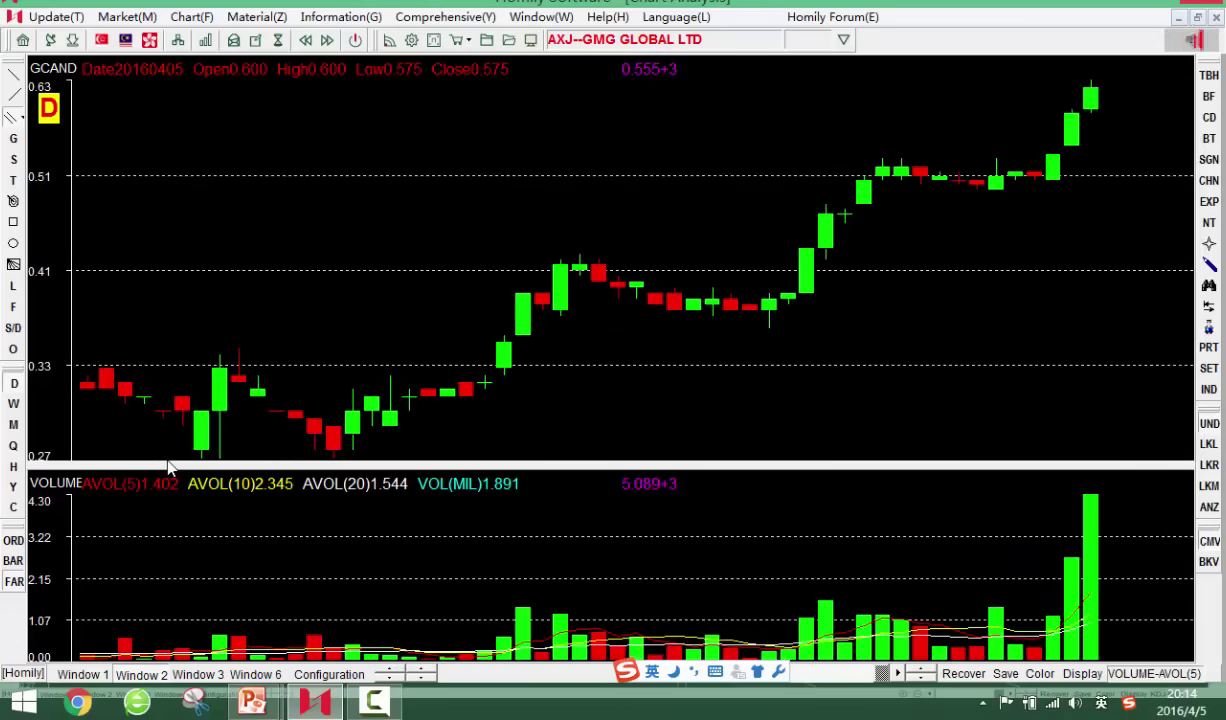
key("Right")
key("shift")
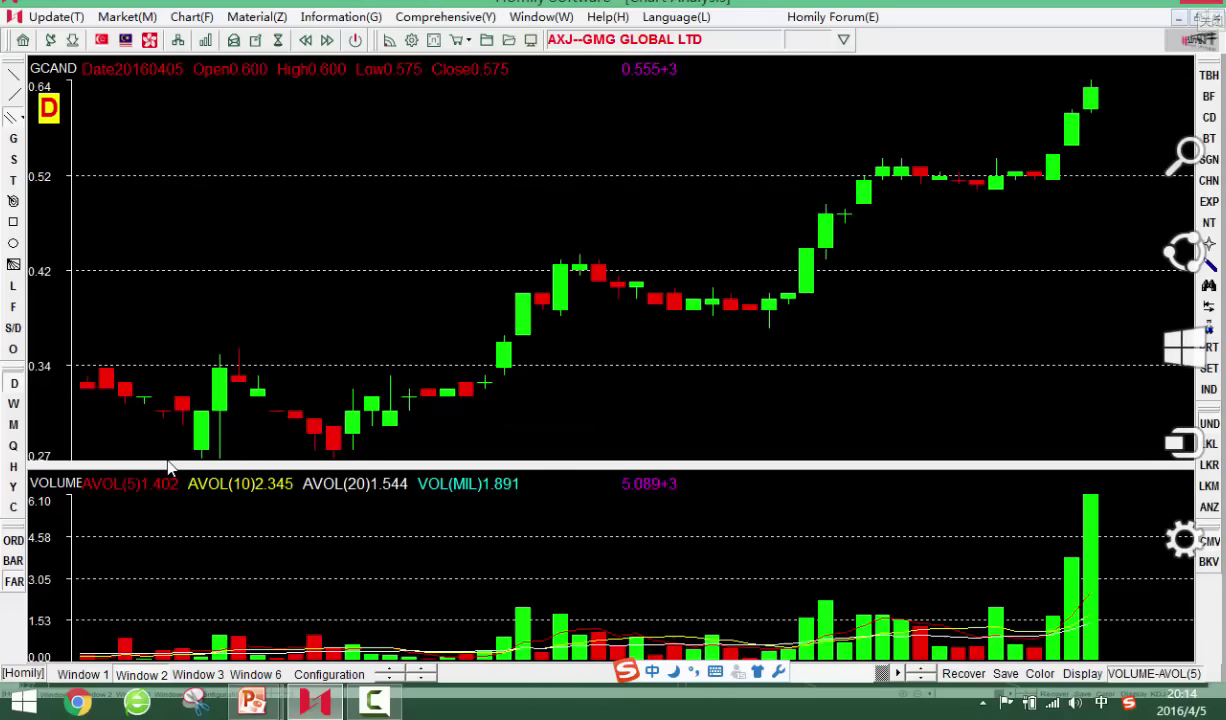
key("Right")
key("Right")
key("Right")
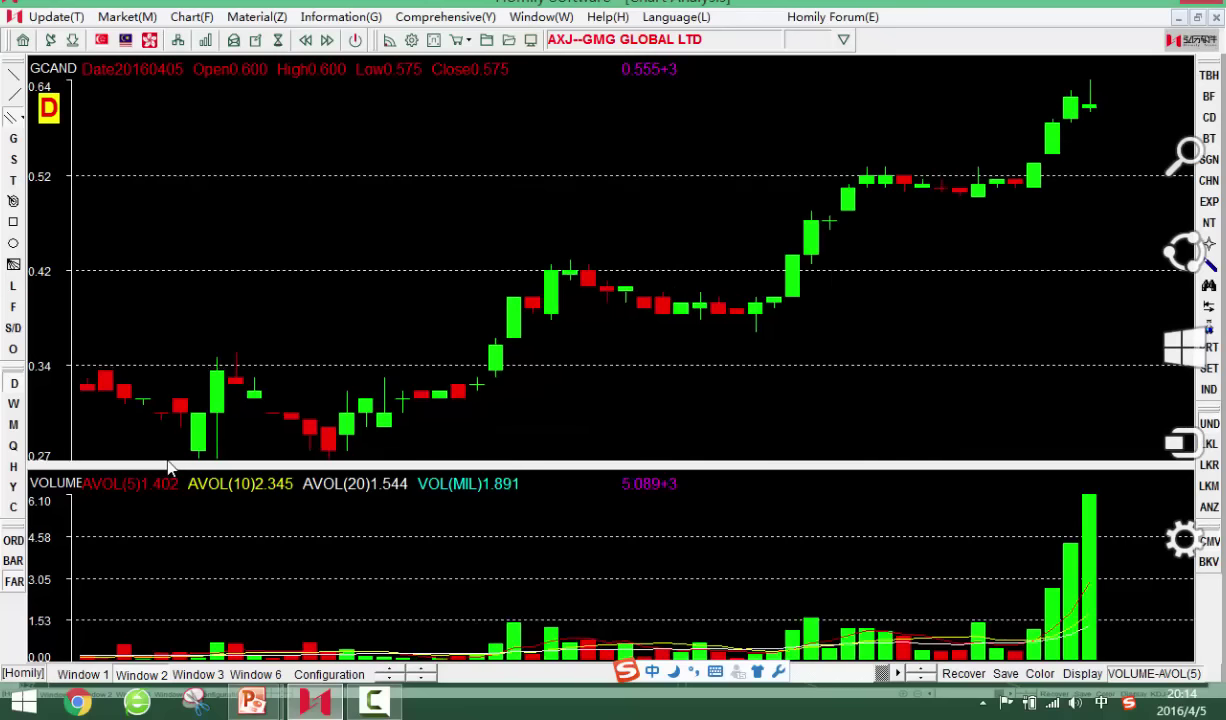
key("Down")
key("Down")
key("Down")
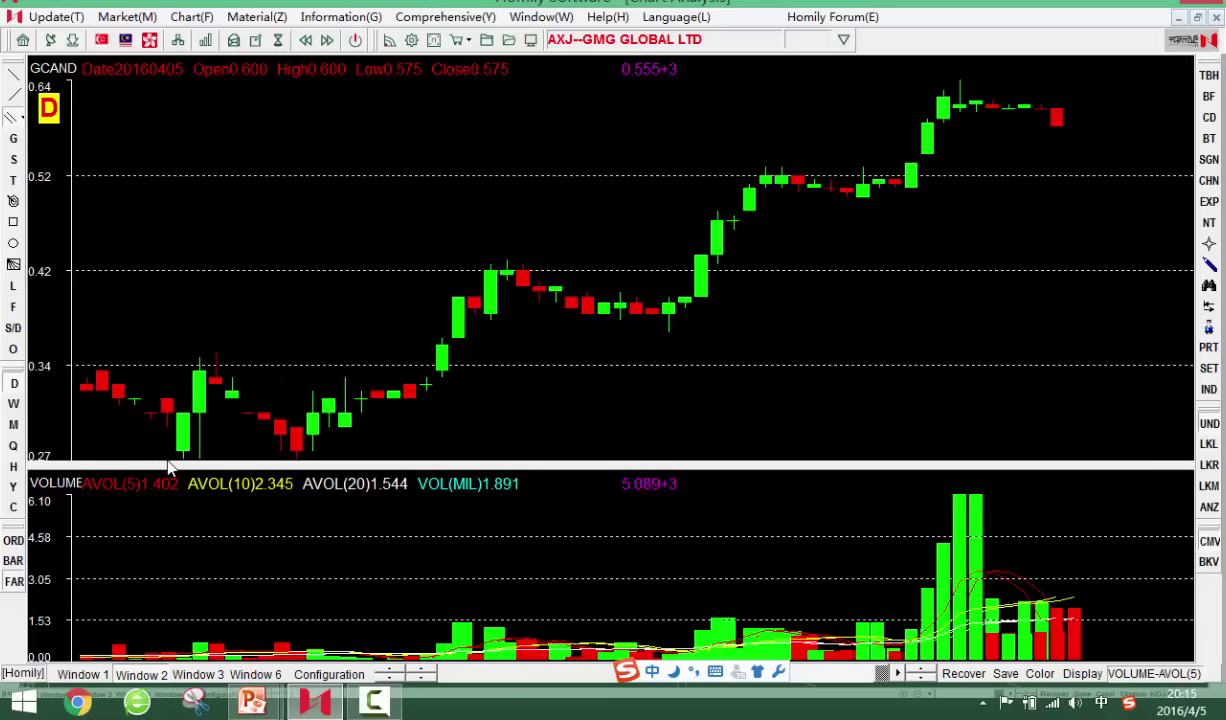
key("Up")
key("Up")
key("Up")
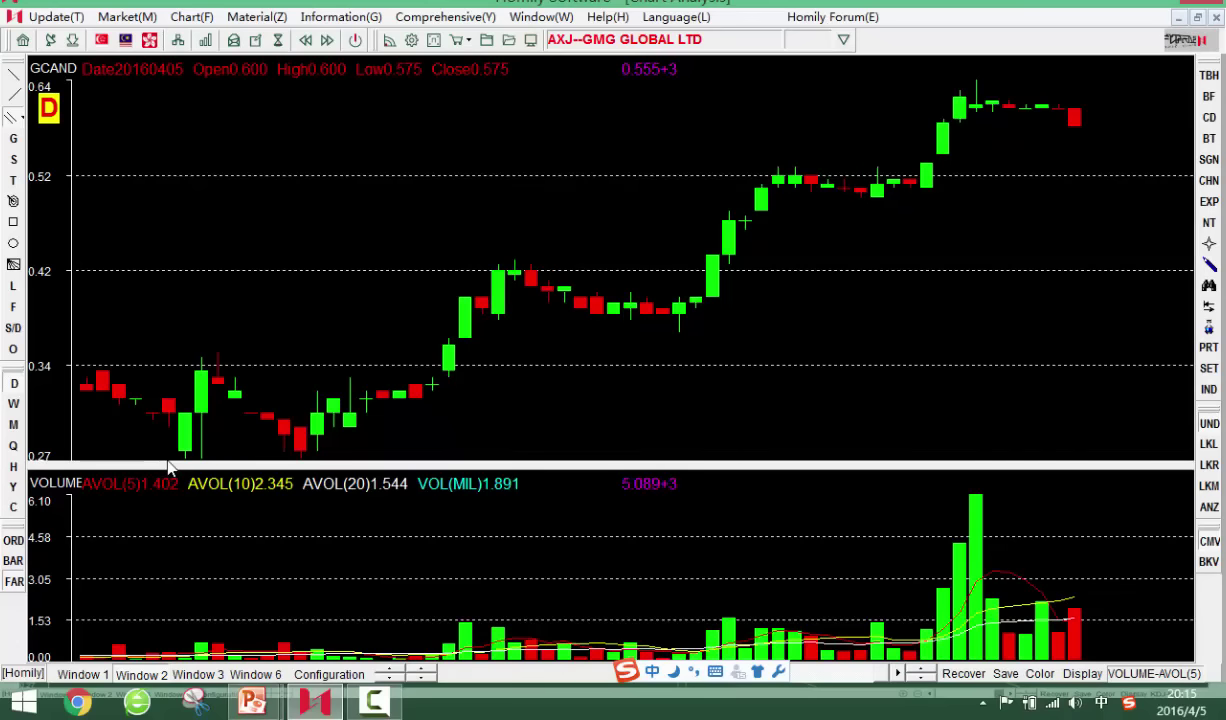
key("Down")
key("Down")
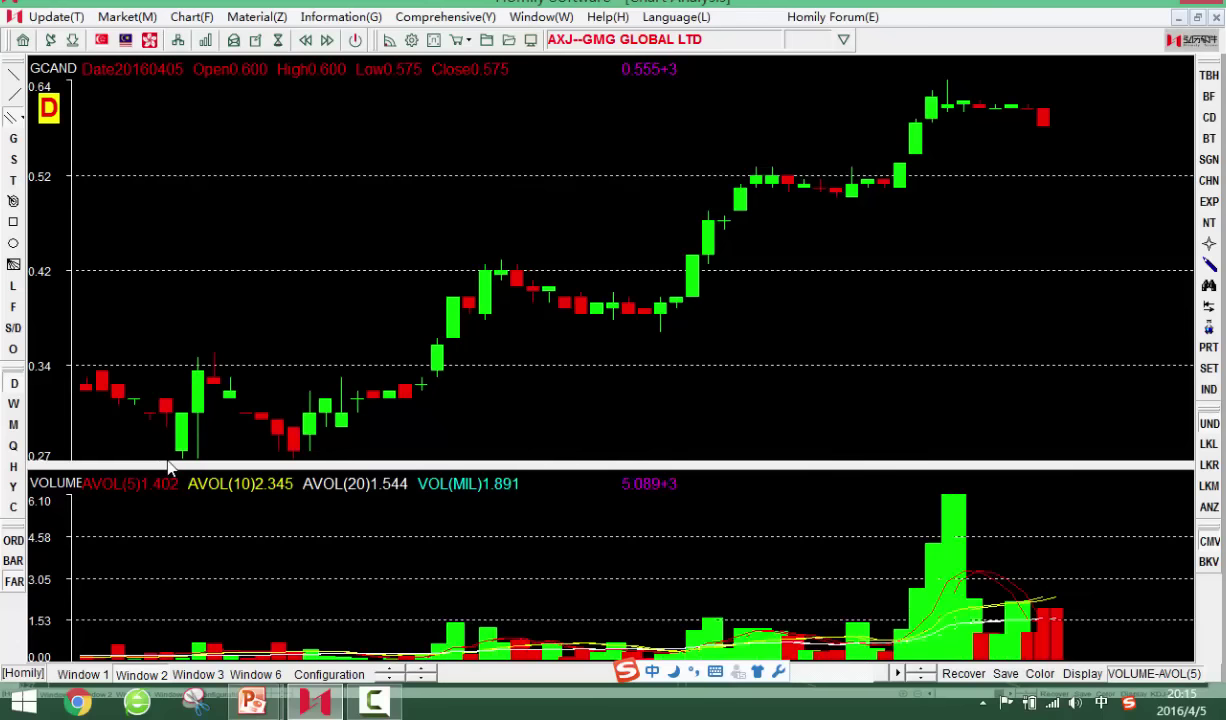
key("Down")
key("Down")
key("Down")
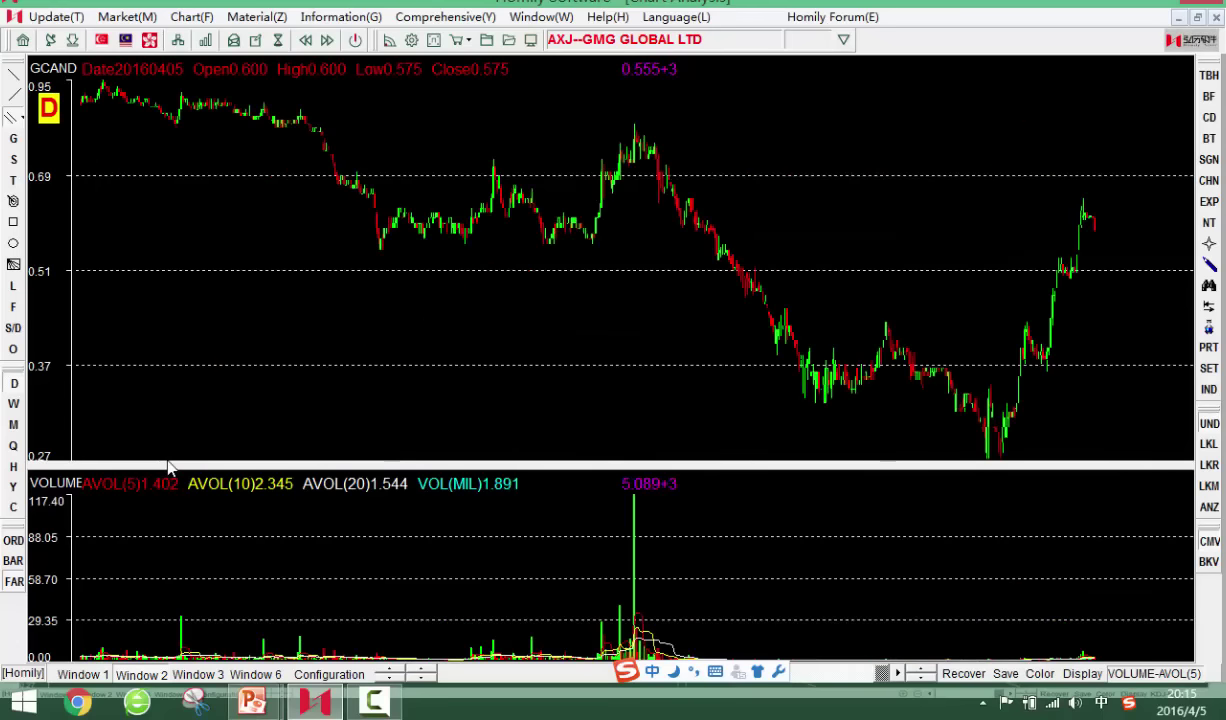
Search for OKH and open the chart of OKH GLOBAL LTD (S3N)
type("o'k'h")
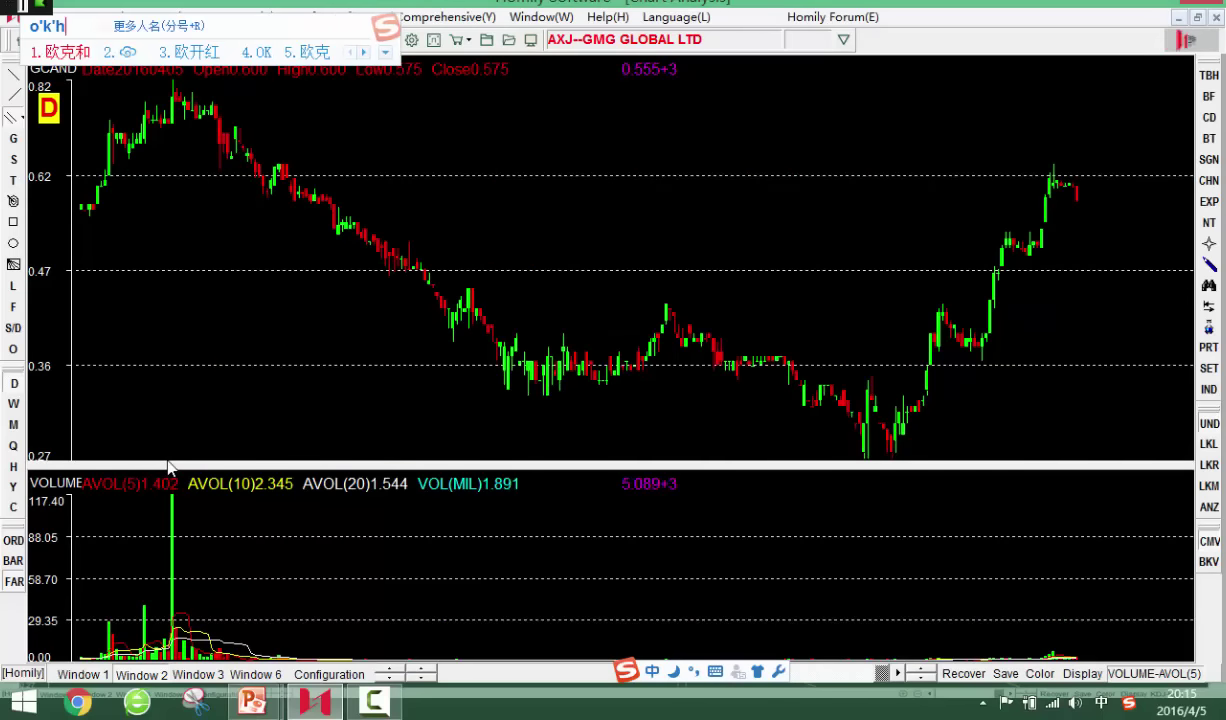
key("shift")
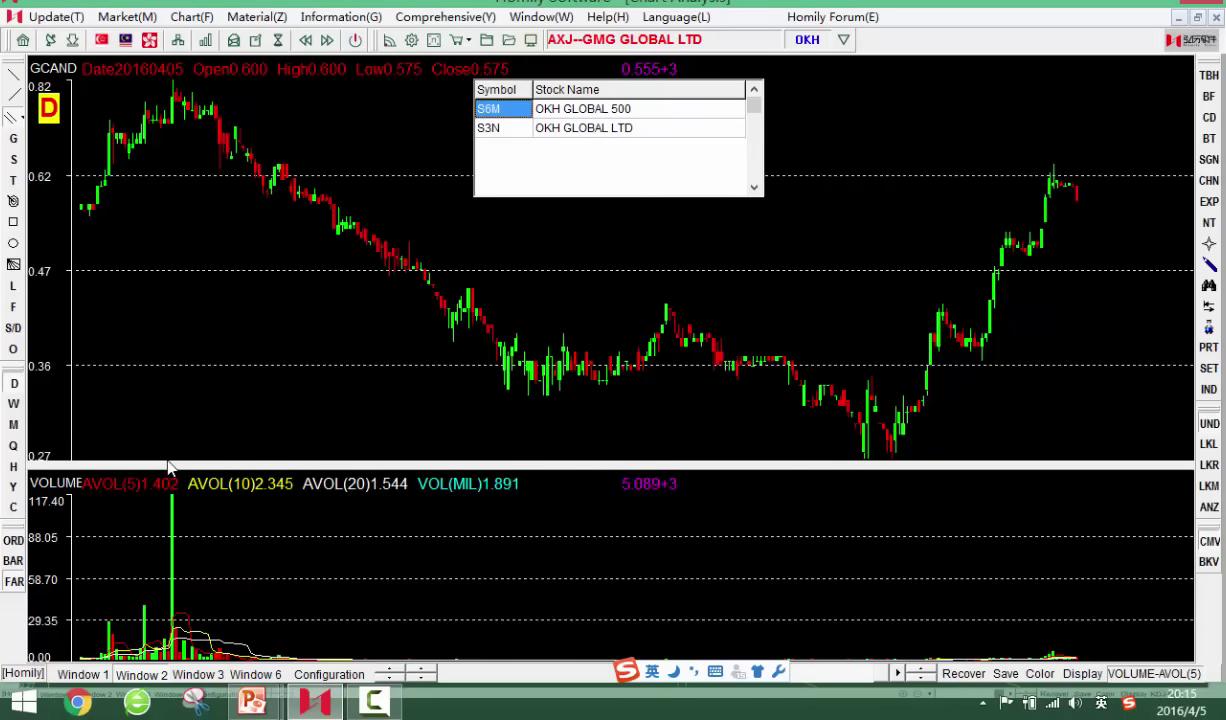
key("Down")
key("Return")
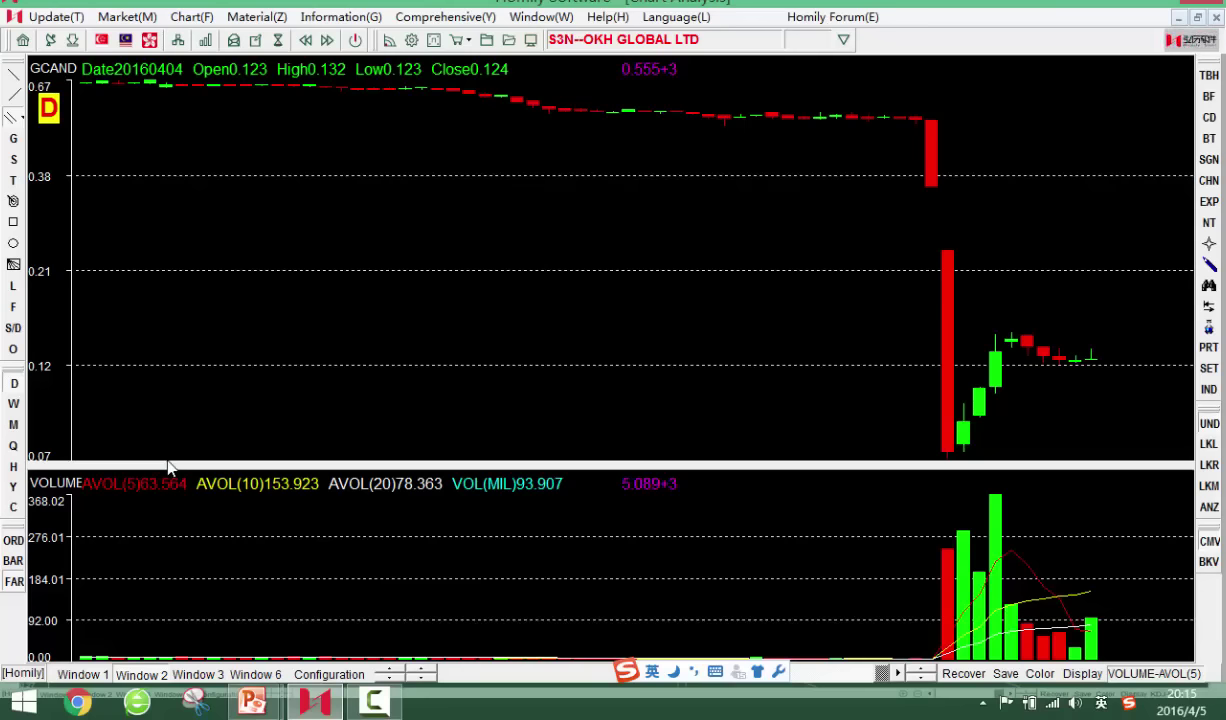
Replay OKH Global's daily candles back and forth around the rebound that follows the steep price drop
key("Left")
key("Left")
key("Left")
key("Left")
key("Left")
key("Left")
key("Left")
key("Left")
key("Left")
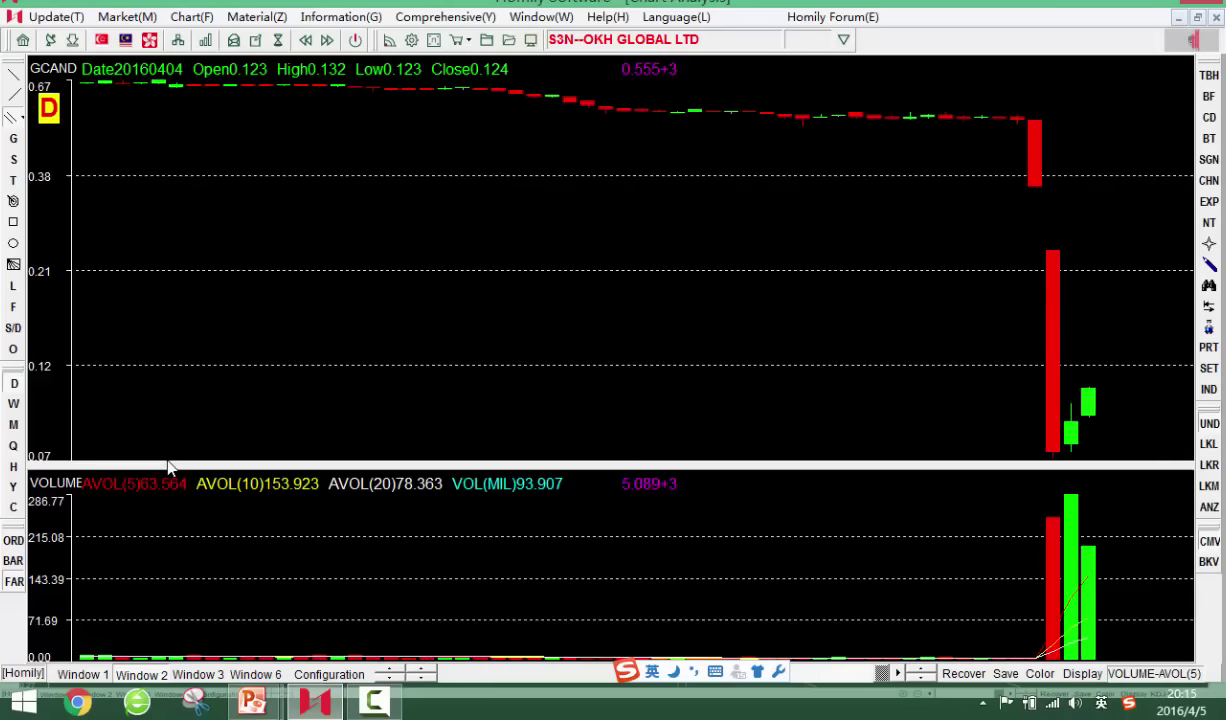
key("Right")
key("Right")
key("Right")
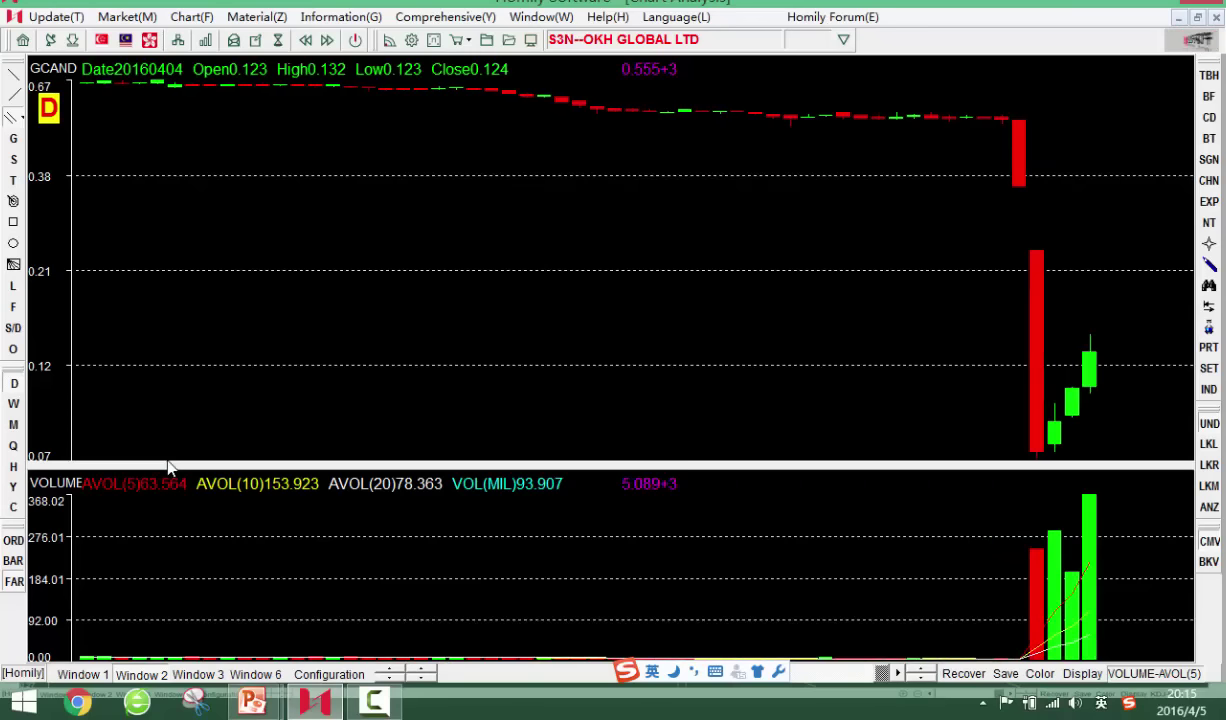
key("Left")
key("Left")
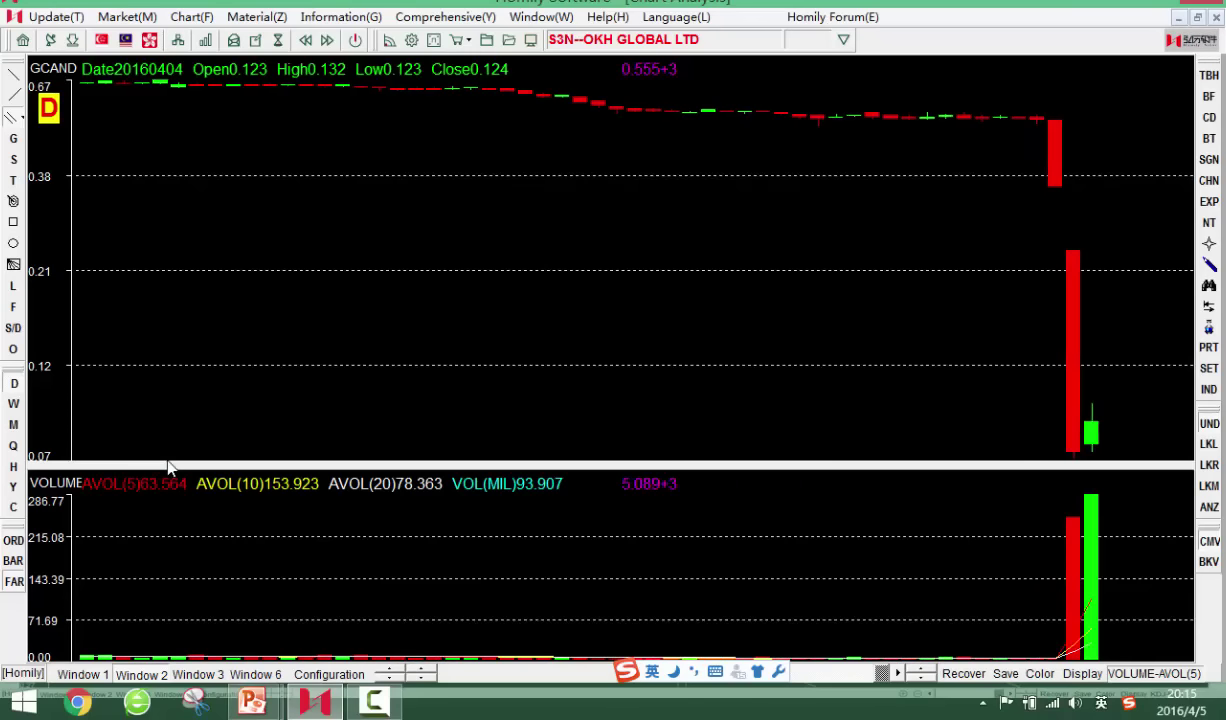
key("Left")
key("Right")
key("Left")
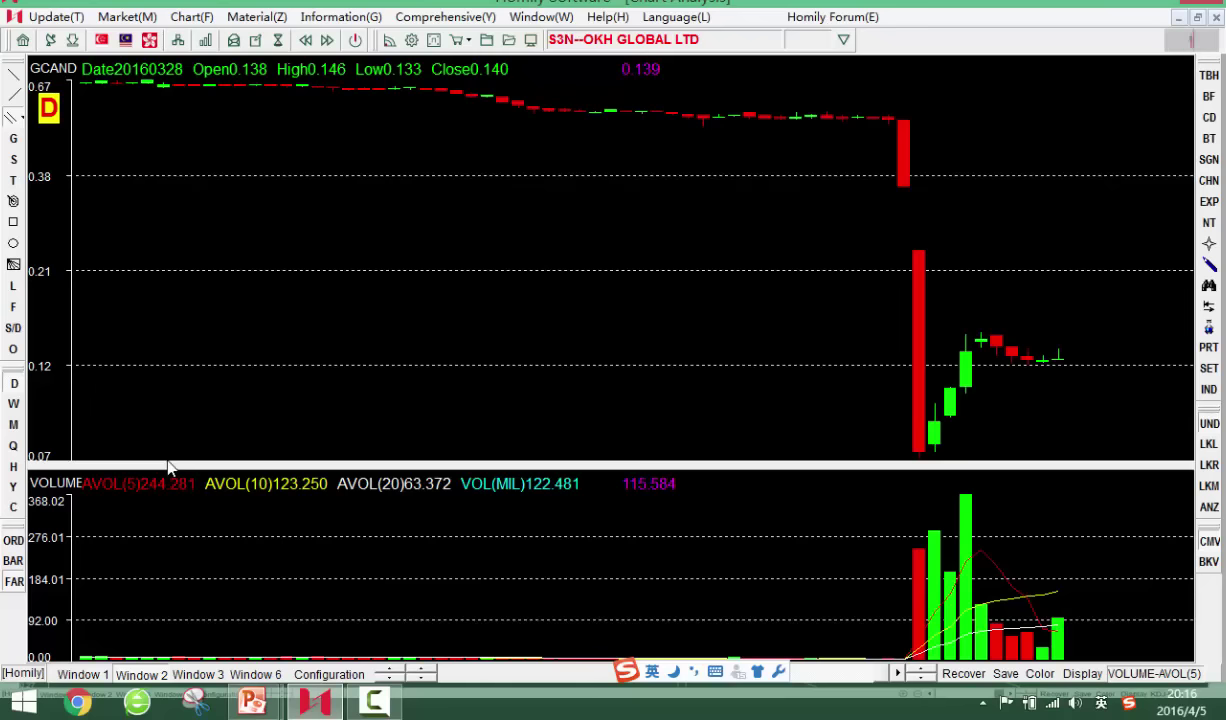
Examine OKH Global's prices and volumes on individual candles from 28 March to 4 April 2016
key("Left")
key("Left")
key("Left")
key("Left")
key("Left")
key("Left")
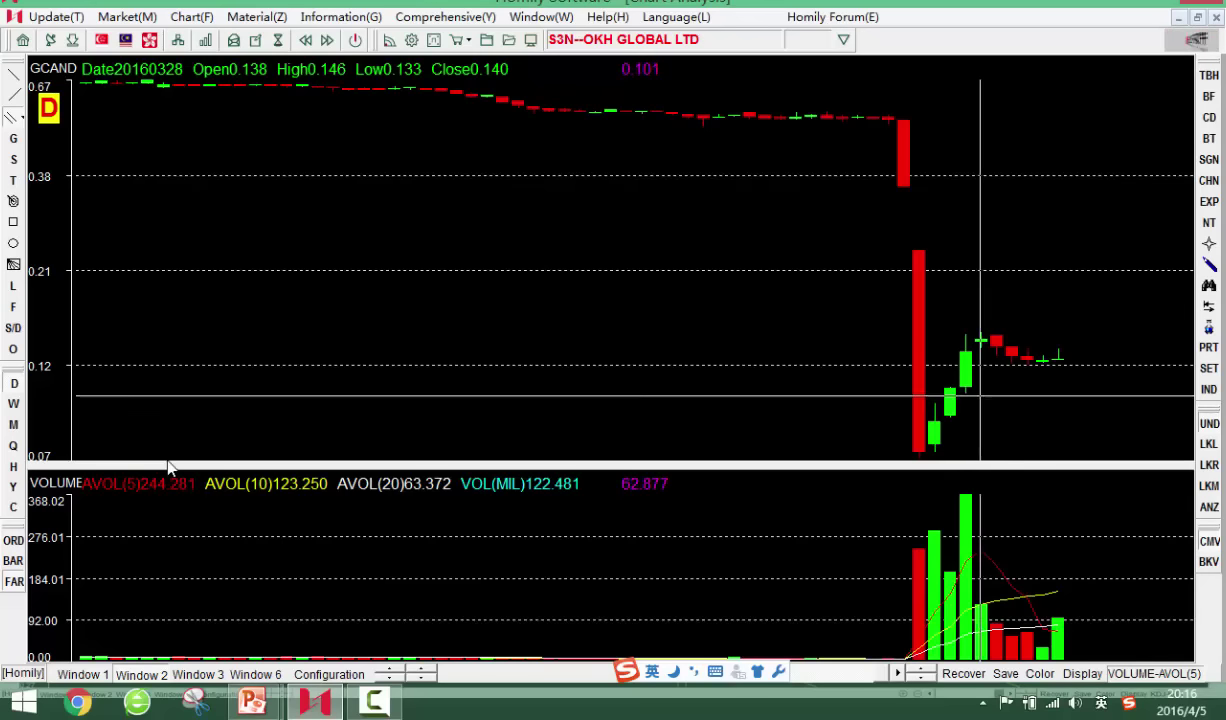
key("Right")
key("Right")
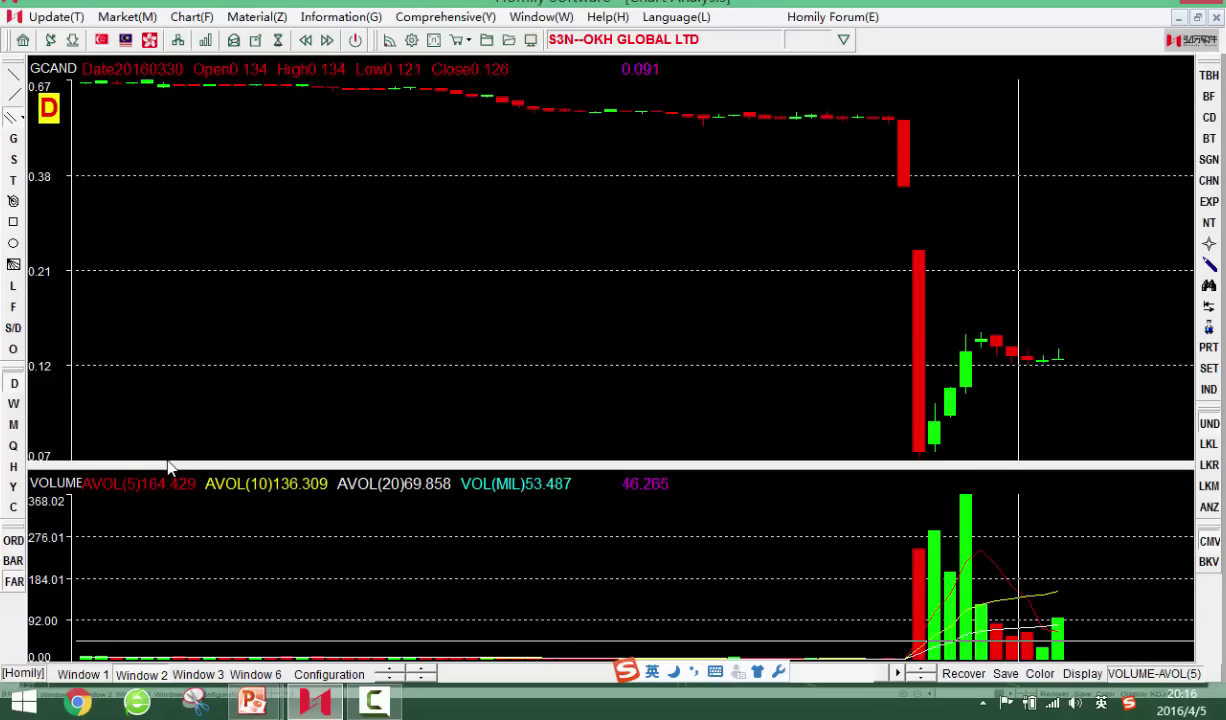
key("Left")
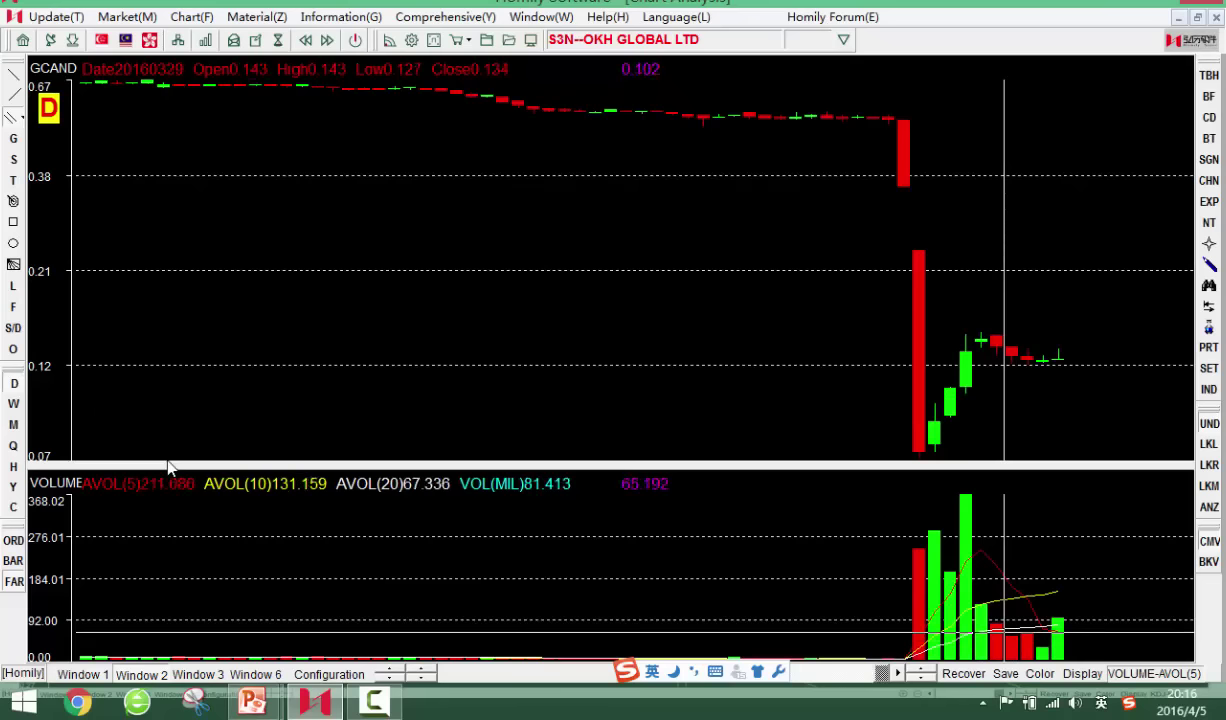
key("Right")
key("Left")
key("Left")
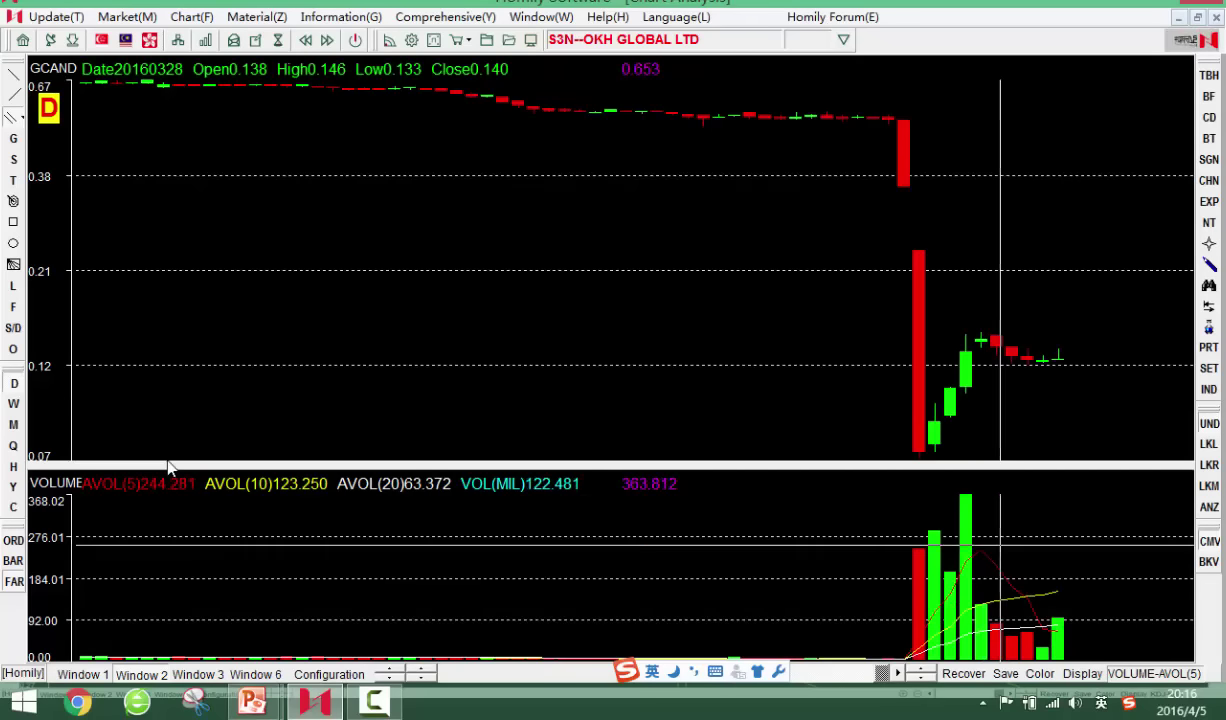
key("Right")
key("Right")
key("Left")
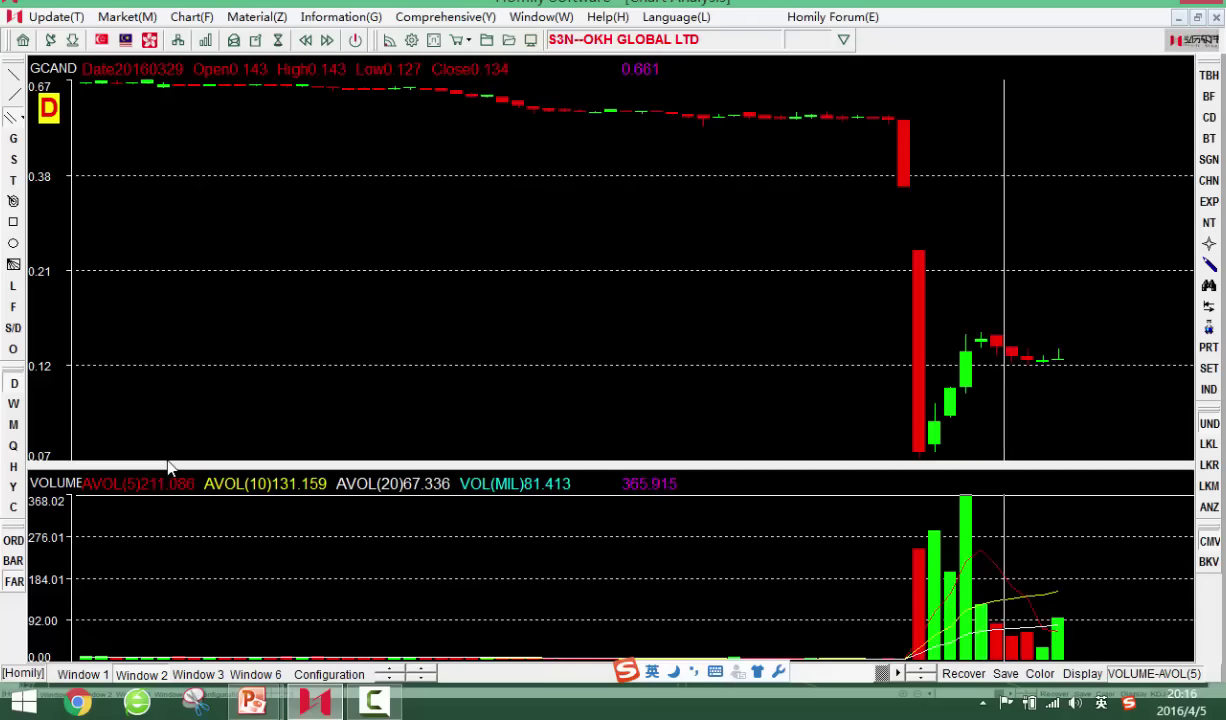
key("Left")
key("Left")
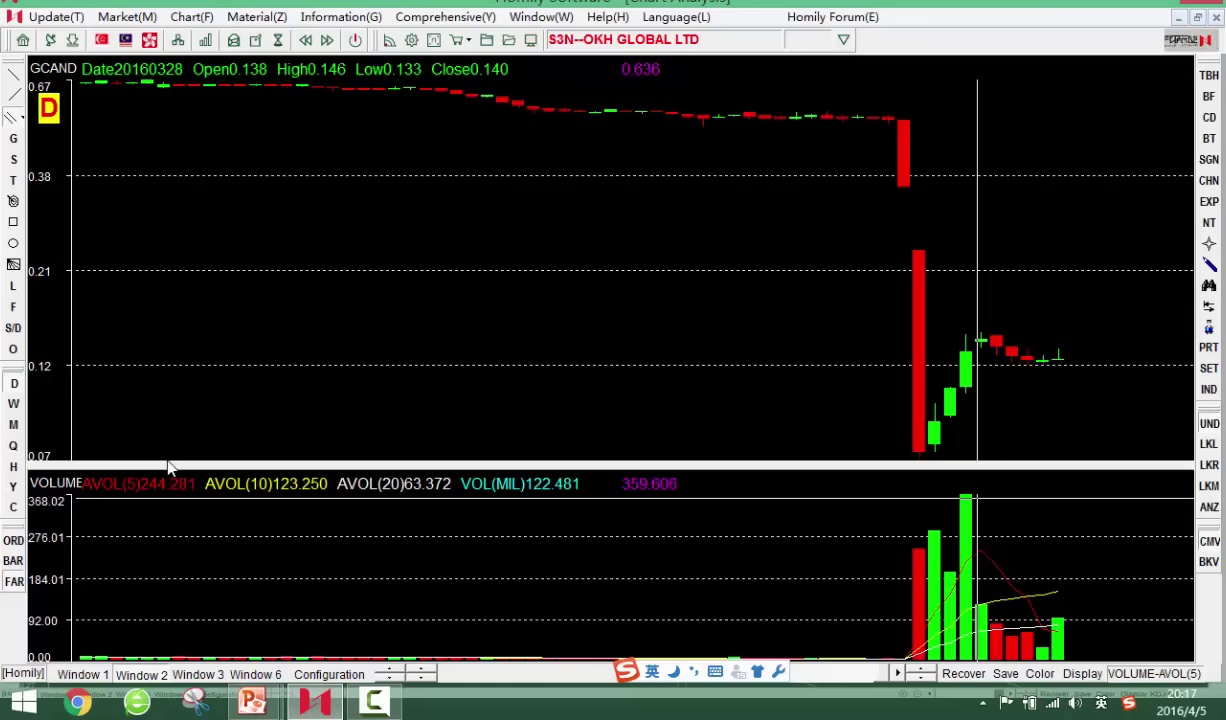
key("Right")
key("Right")
key("Right")
key("Right")
key("Right")
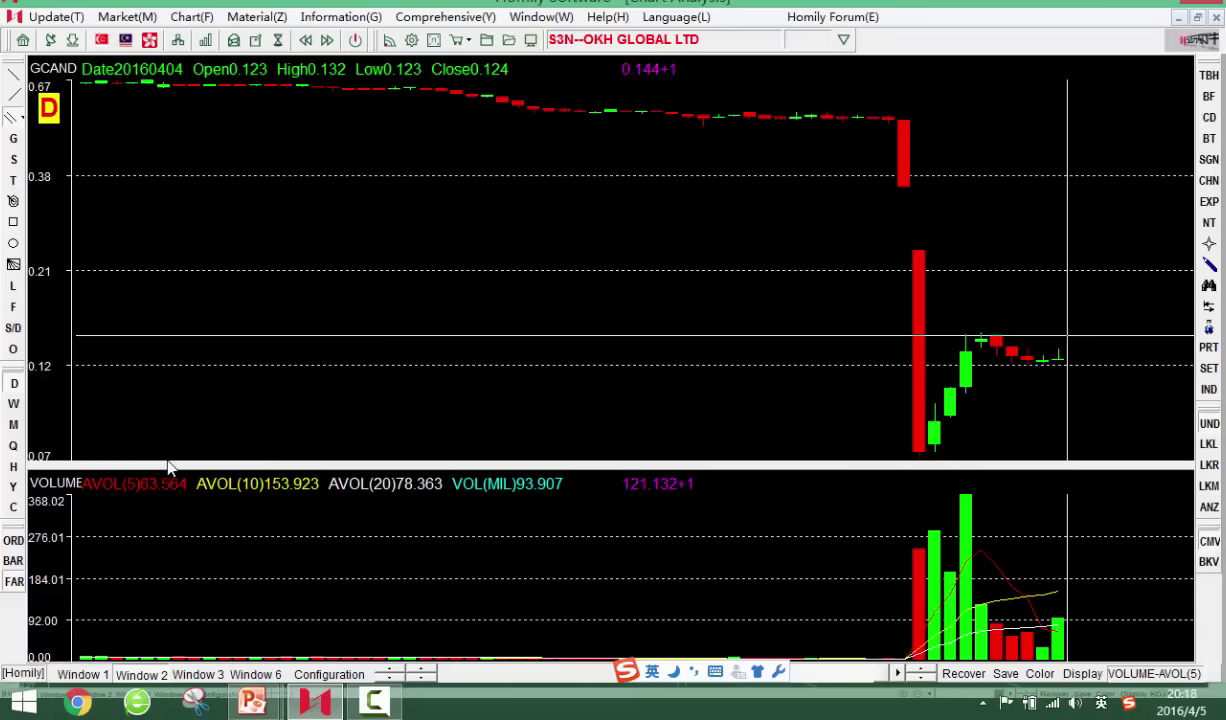
mouse_move(252, 702)
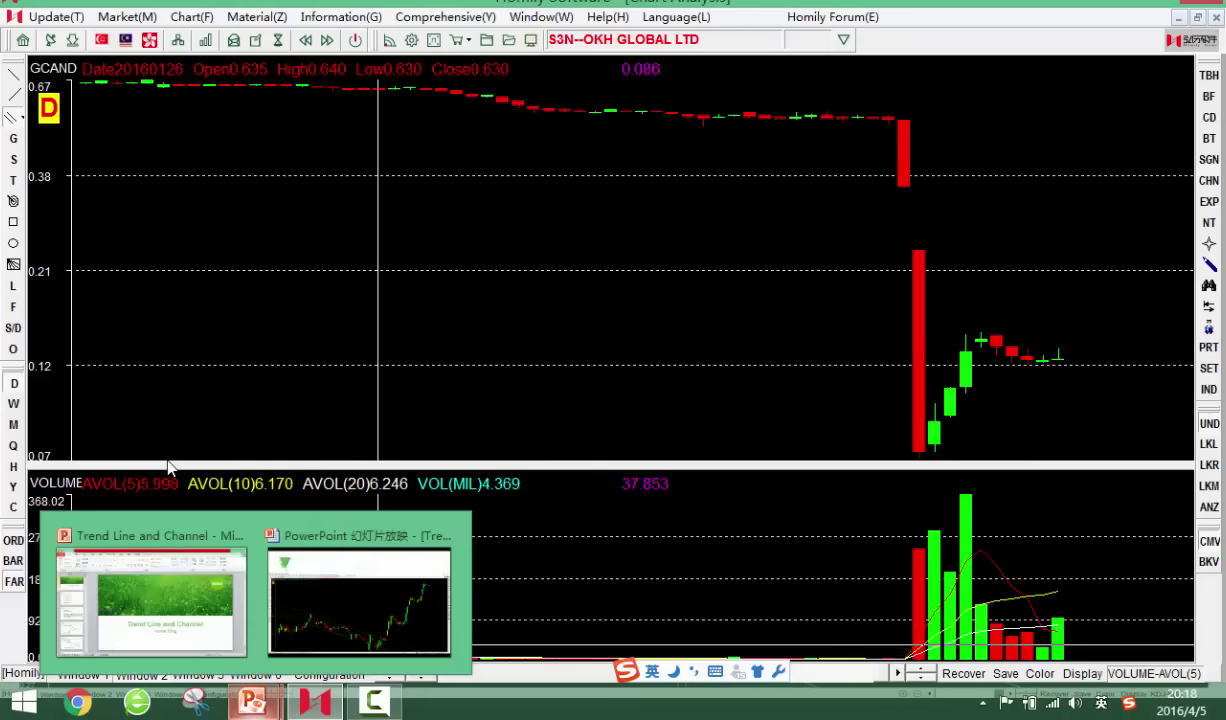
left_click_drag(714, 211, 579, 81)
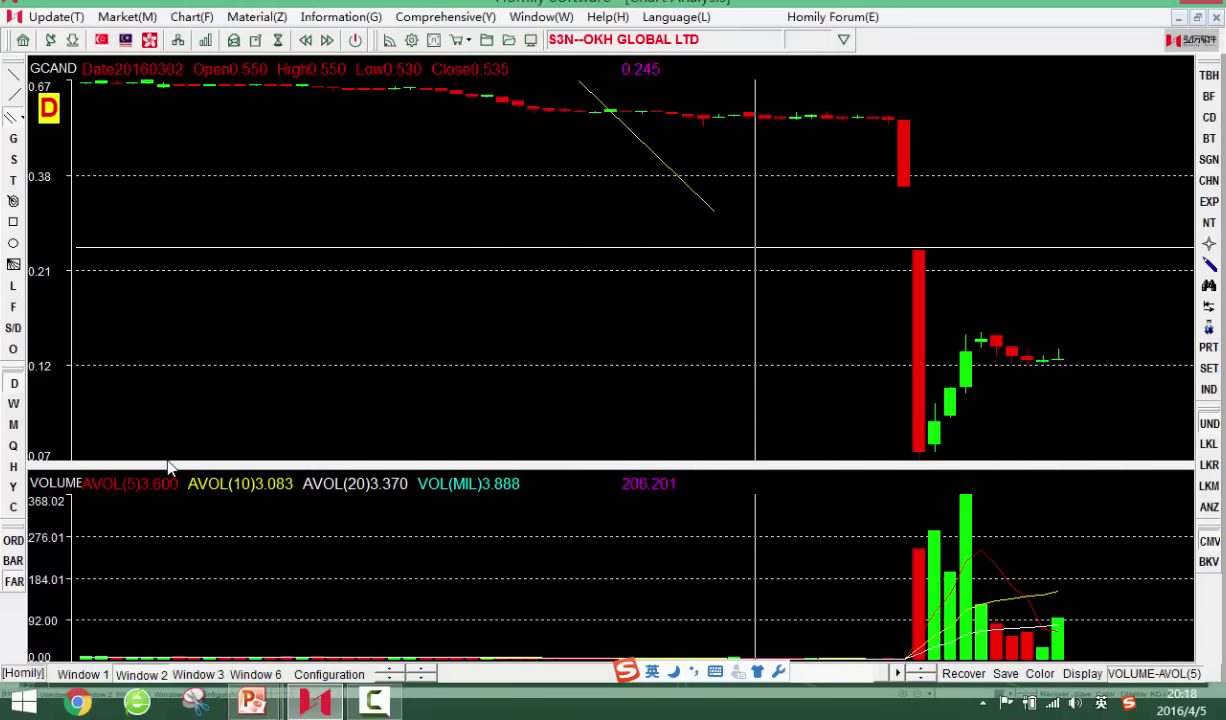
key("Escape")
key("Delete")
Browse through the following stocks to EVERGREEN FIBRE (5101), and view its longer price history
key("Down")
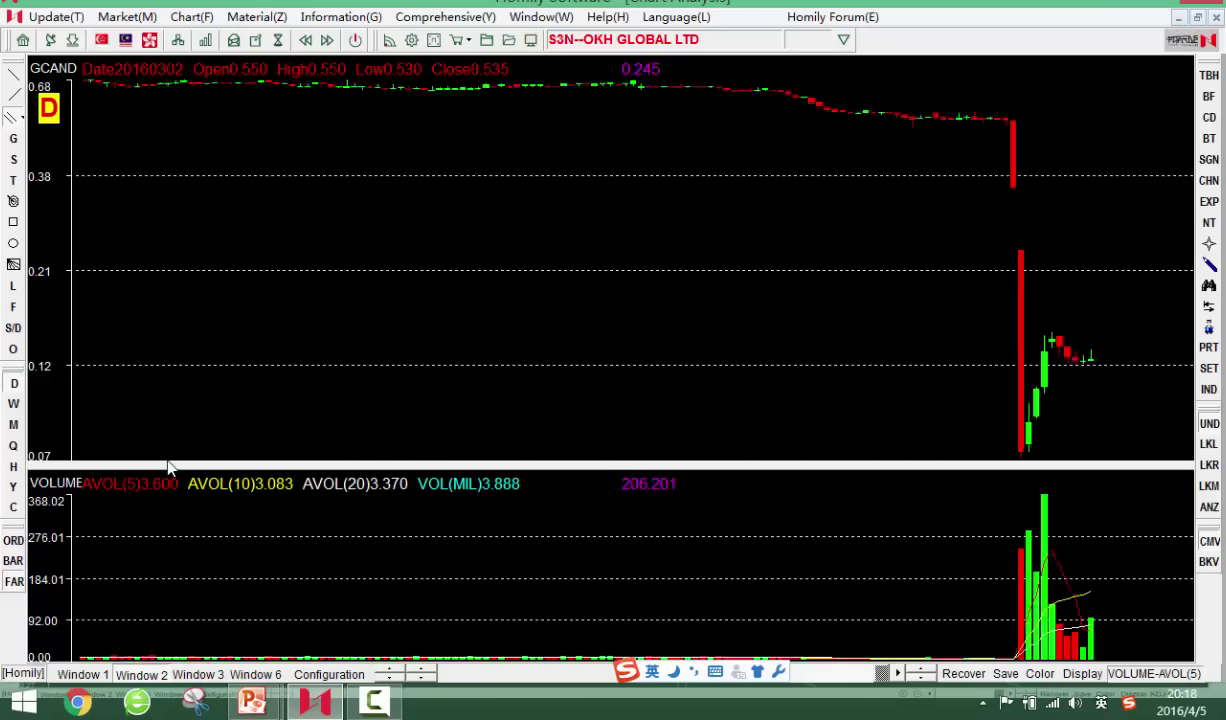
key("Page_Down")
key("Page_Down")
key("Page_Down")
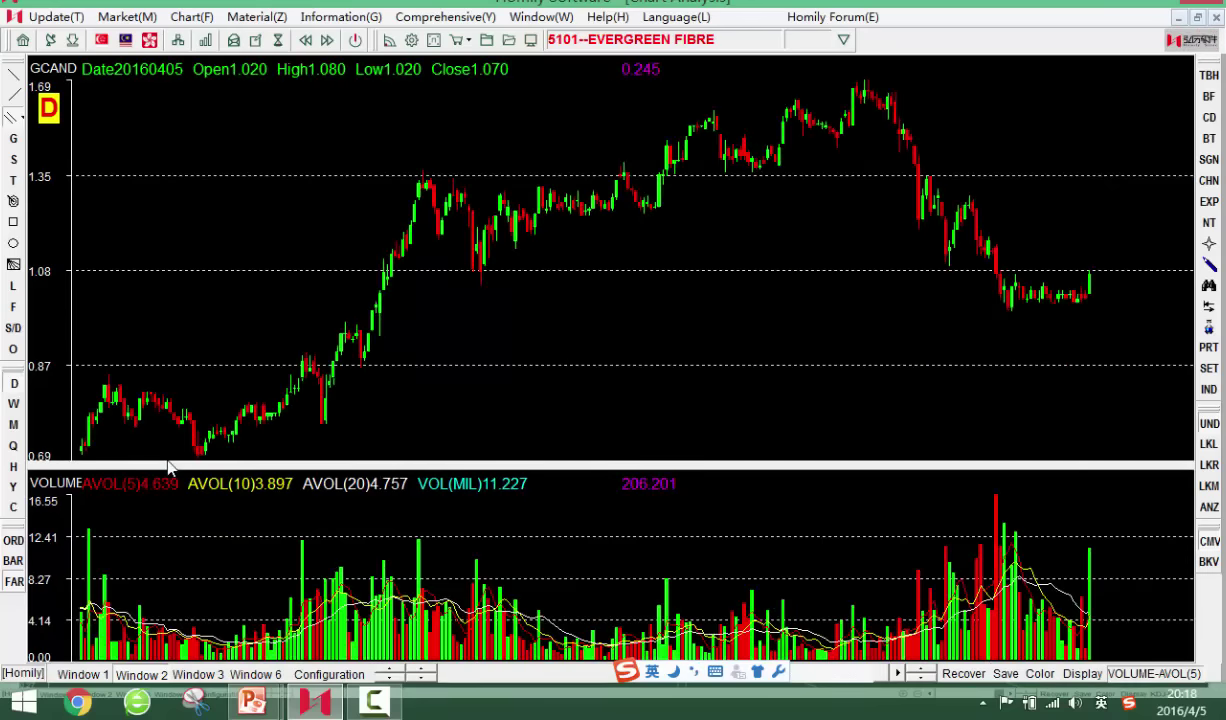
key("Down")
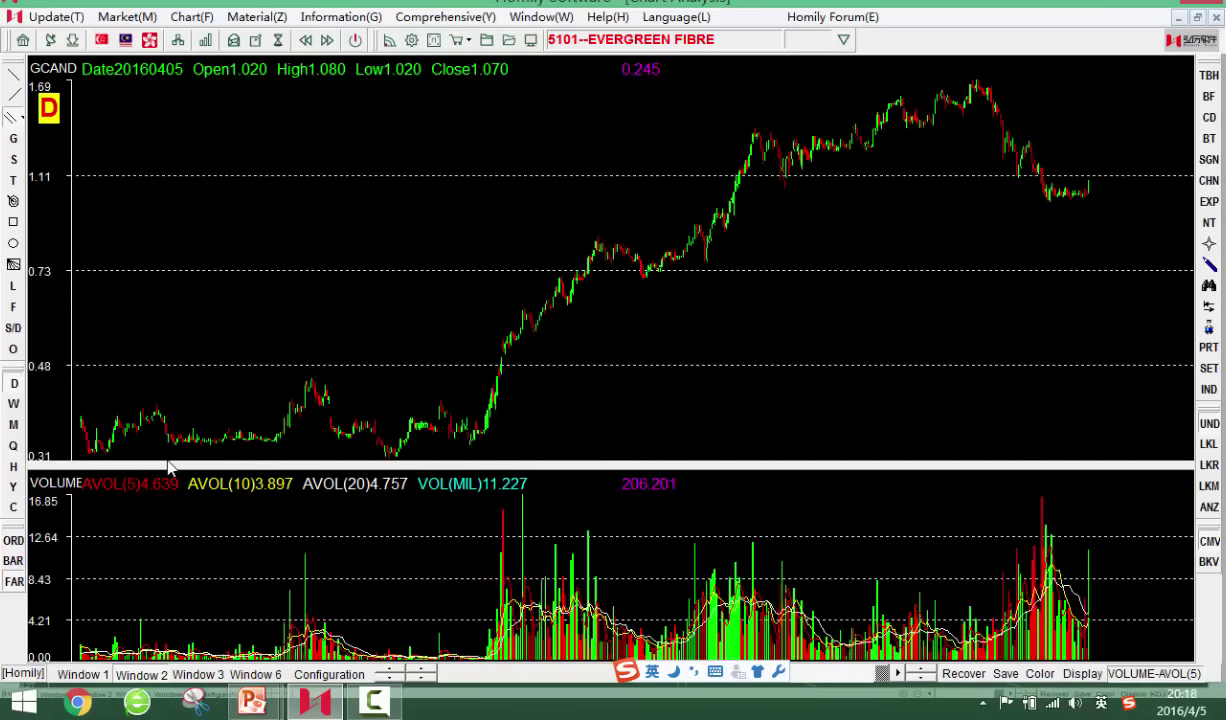
key("Down")
key("Up")
Search for SHENG and open the chart of SHENG SIONG GROUP LTD (OV8)
type("s")
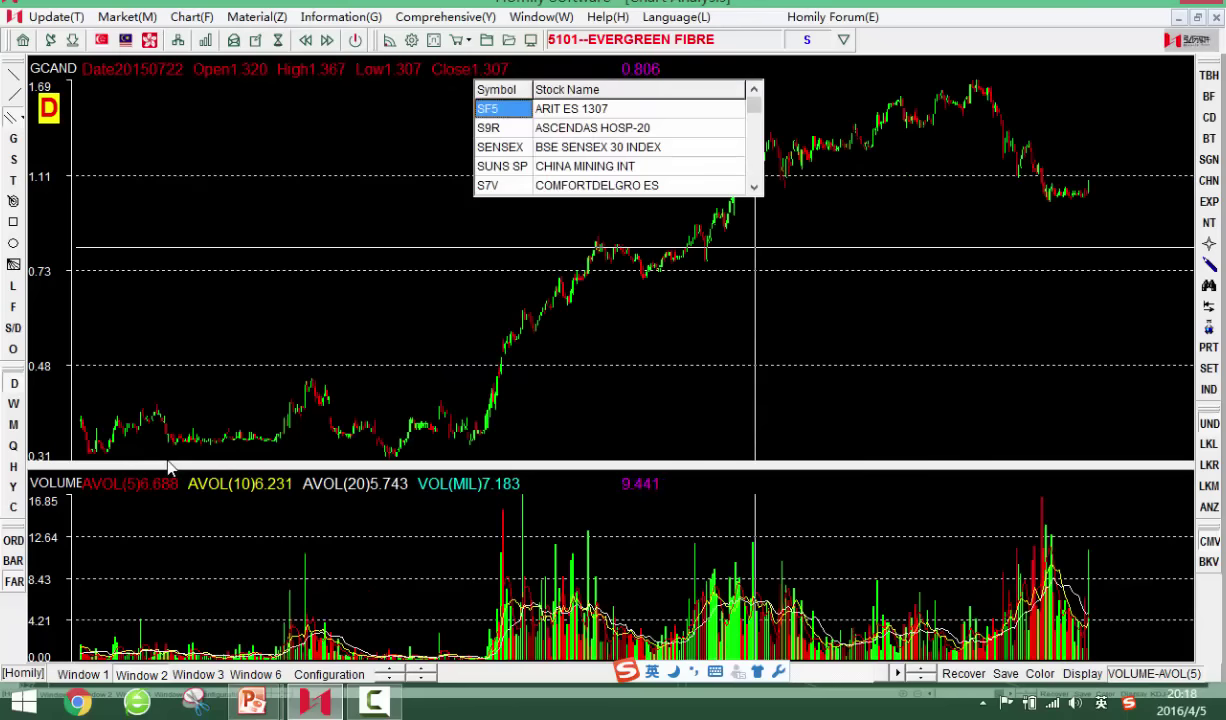
type("heng")
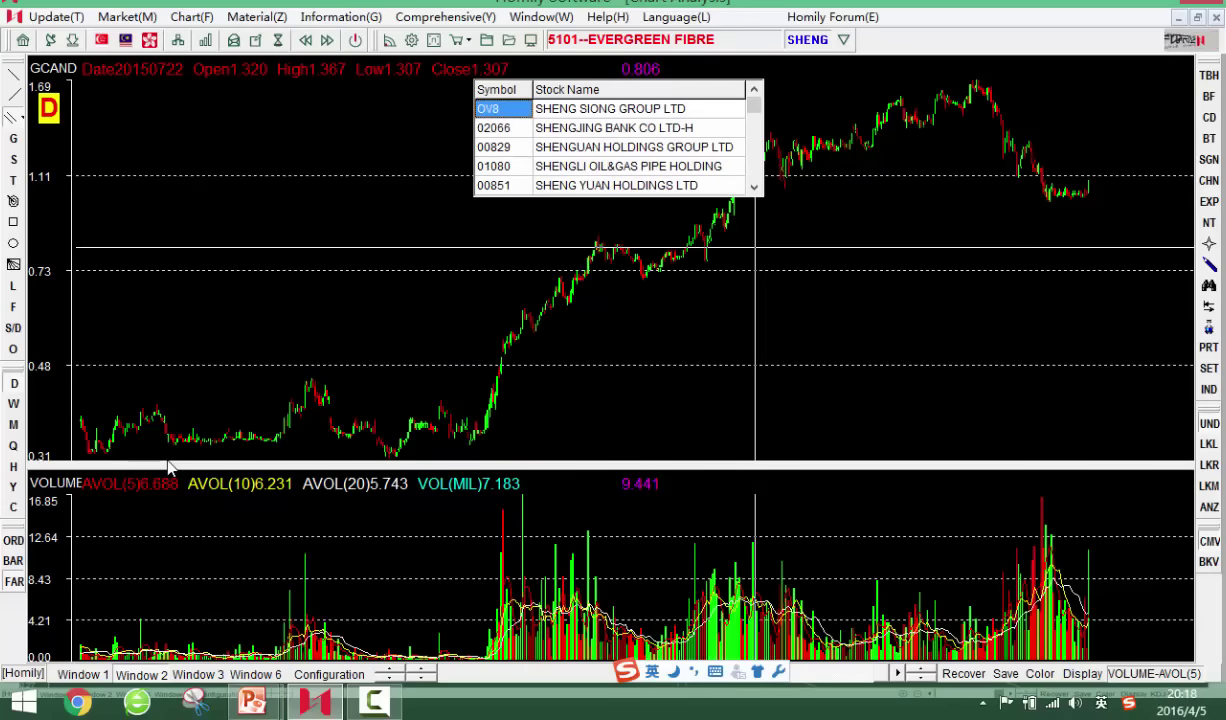
key("Return")
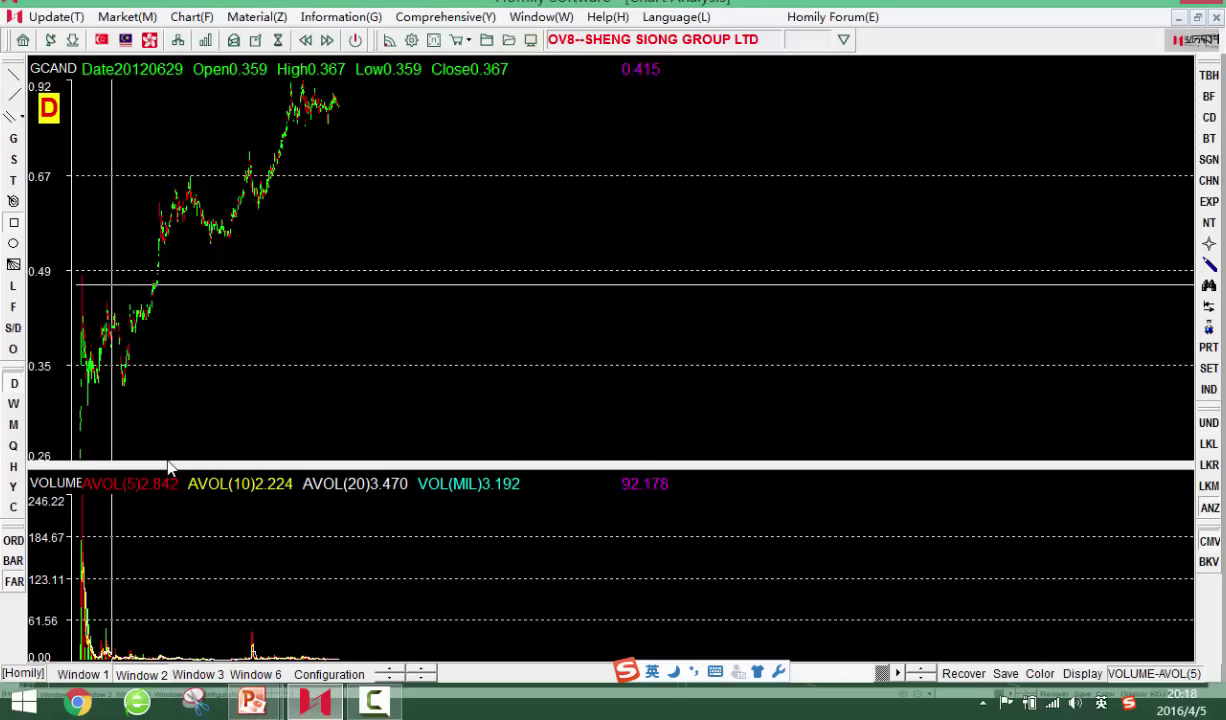
Enlarge the 2012 section of Sheng Siong's chart around the mid-year candles and the low near 0.32
left_click_drag(112, 283, 142, 310)
key("Left")
key("Right")
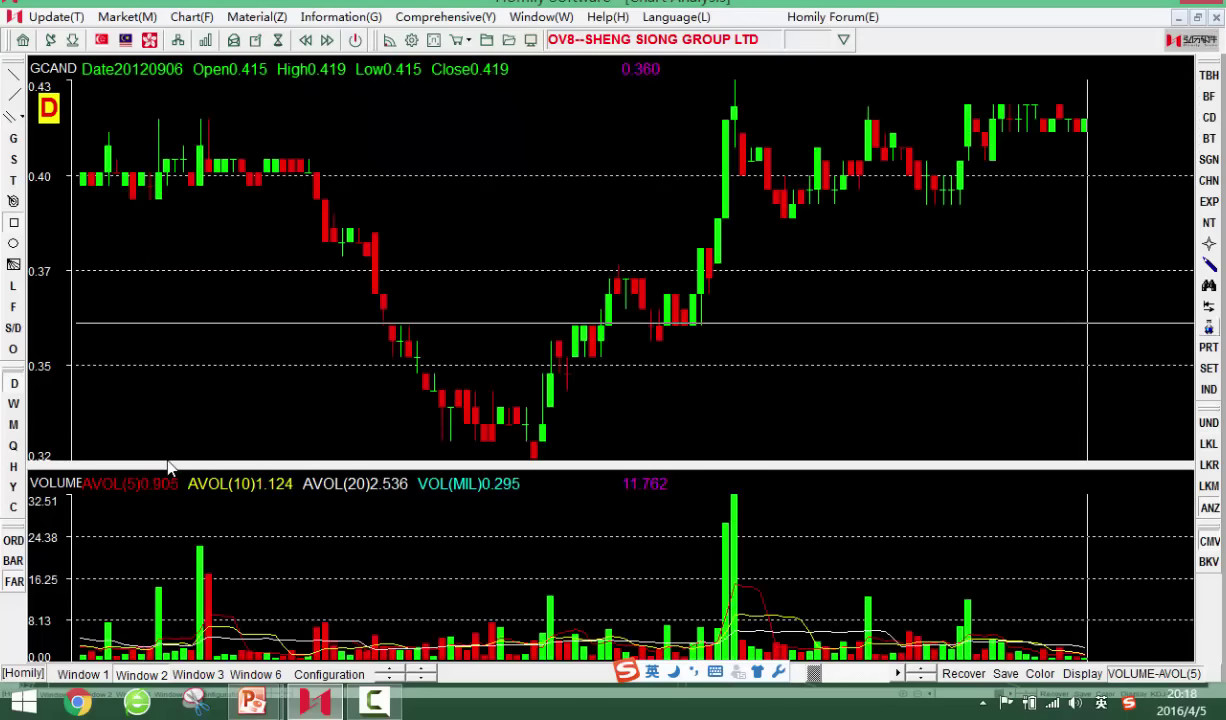
Try a wide parallel channel from the 4 June 2012 low under the August lows, with its upper line at the July high
key("Escape")
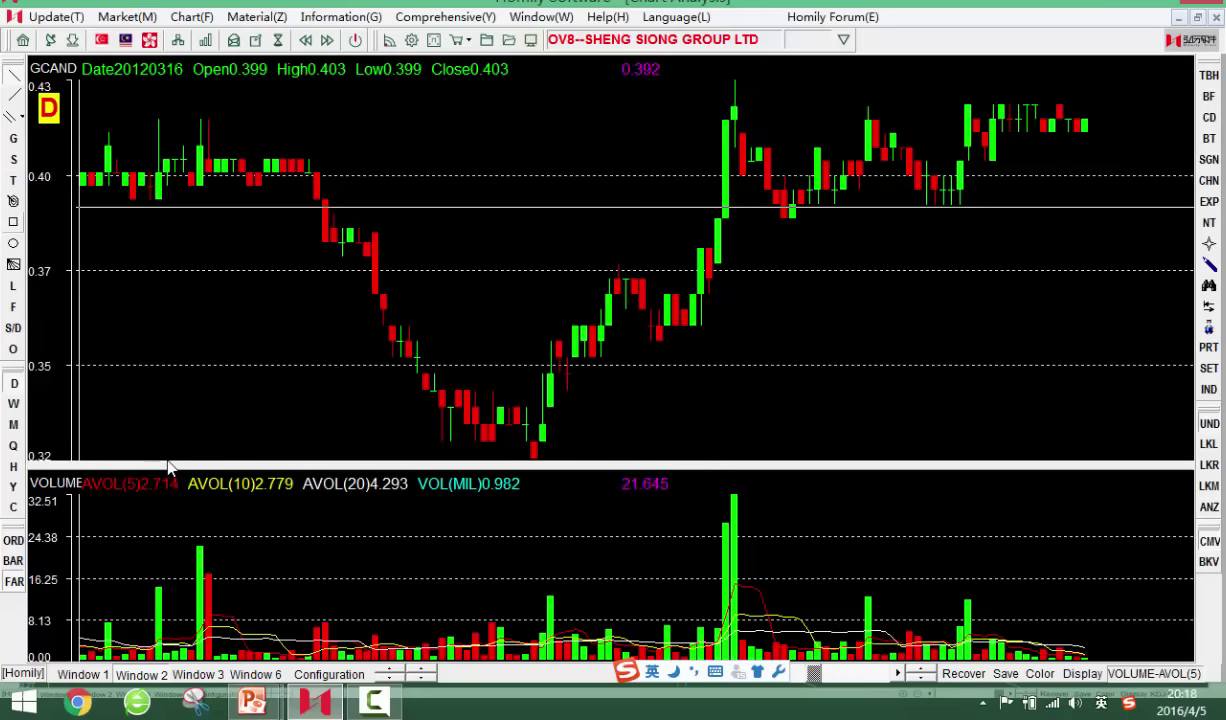
left_click(19, 117)
key("Right")
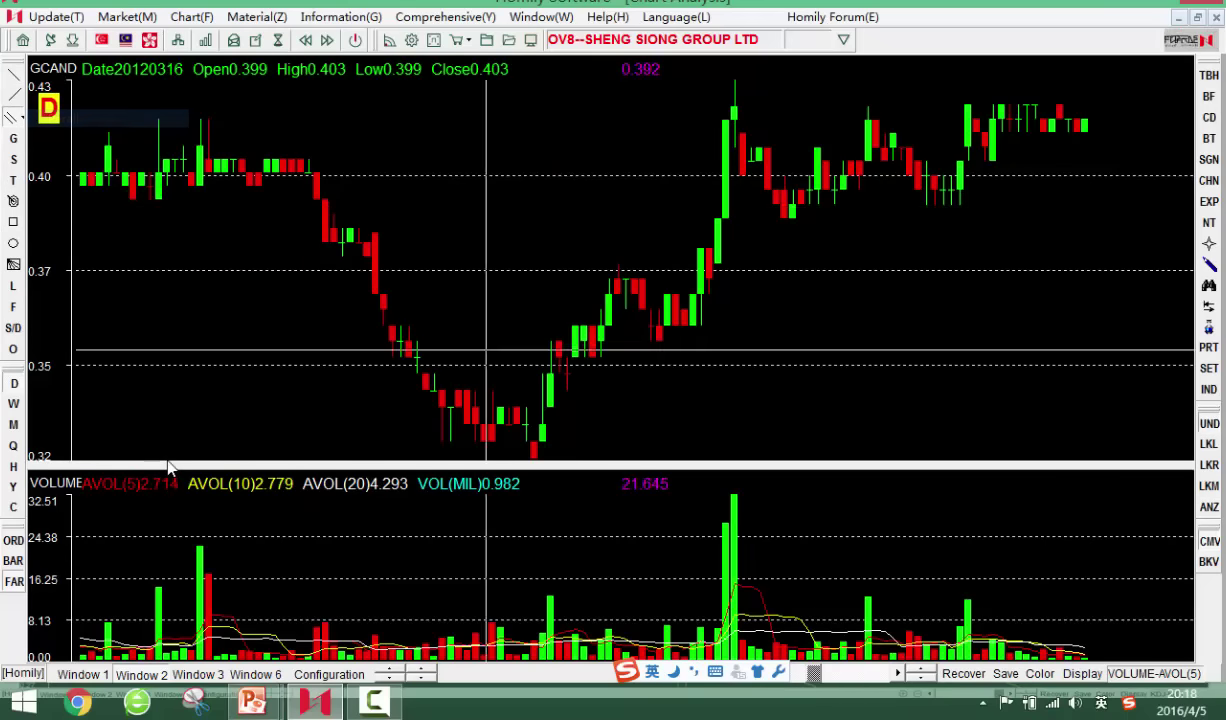
key("Right")
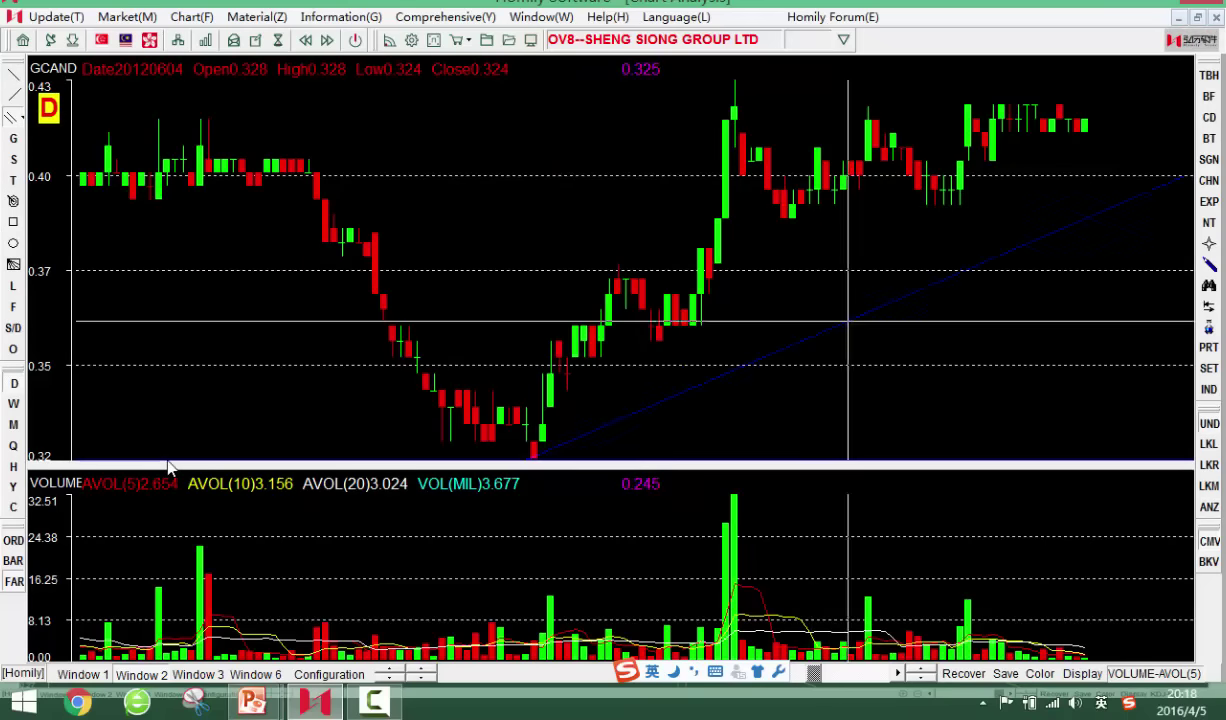
left_click(891, 241)
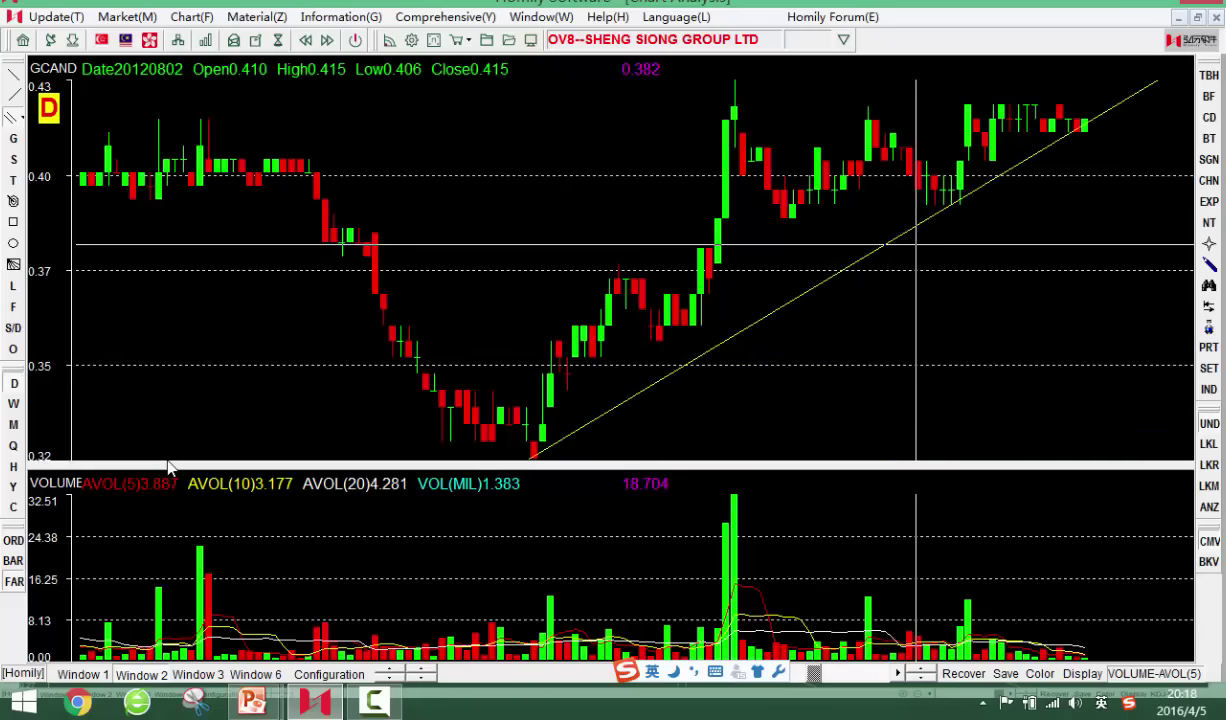
key("Down")
key("Right")
key("Right")
key("Right")
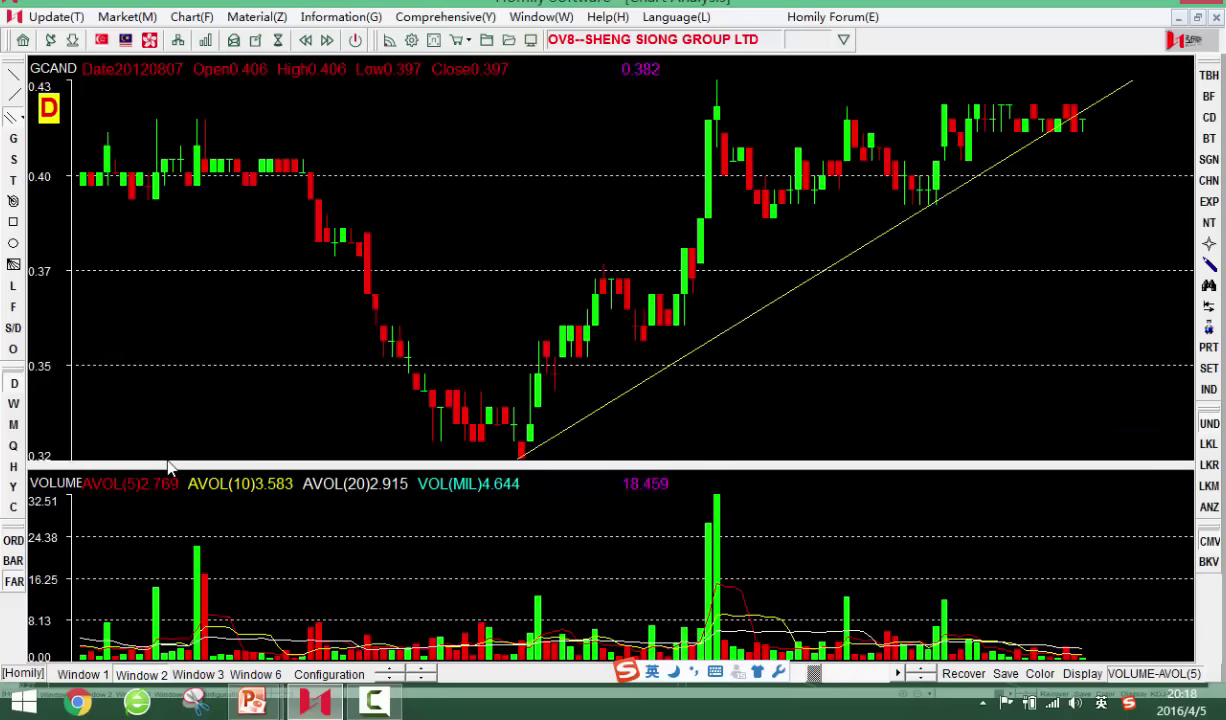
key("Down")
key("Up")
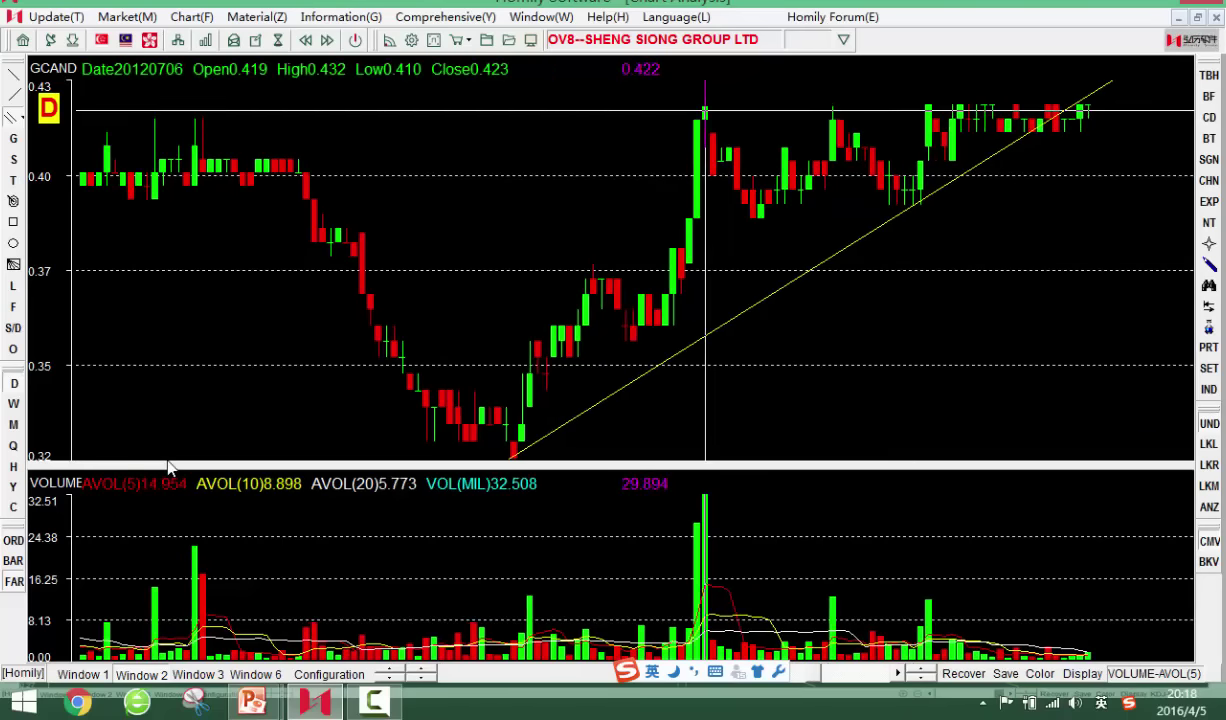
left_click(705, 111)
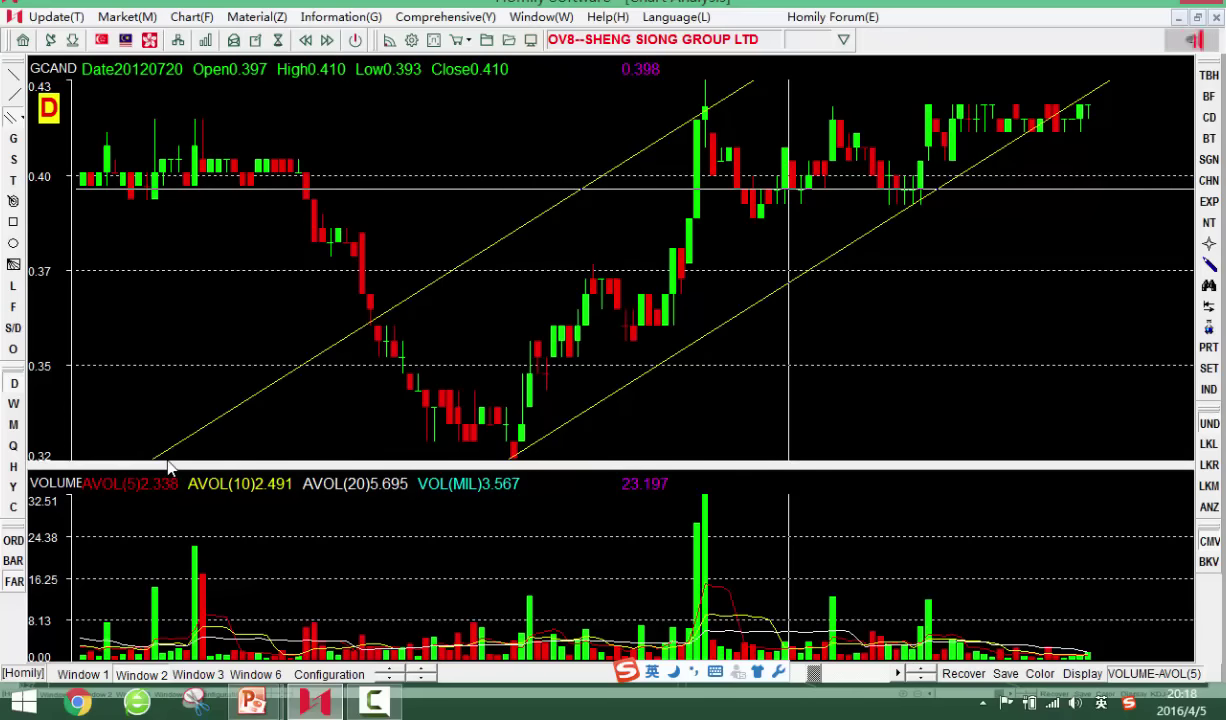
Remove the wide channel and start a steeper one from the 4 June 2012 low through about 0.353 on 26 June
key("Left")
key("Left")
key("Left")
key("Left")
key("Left")
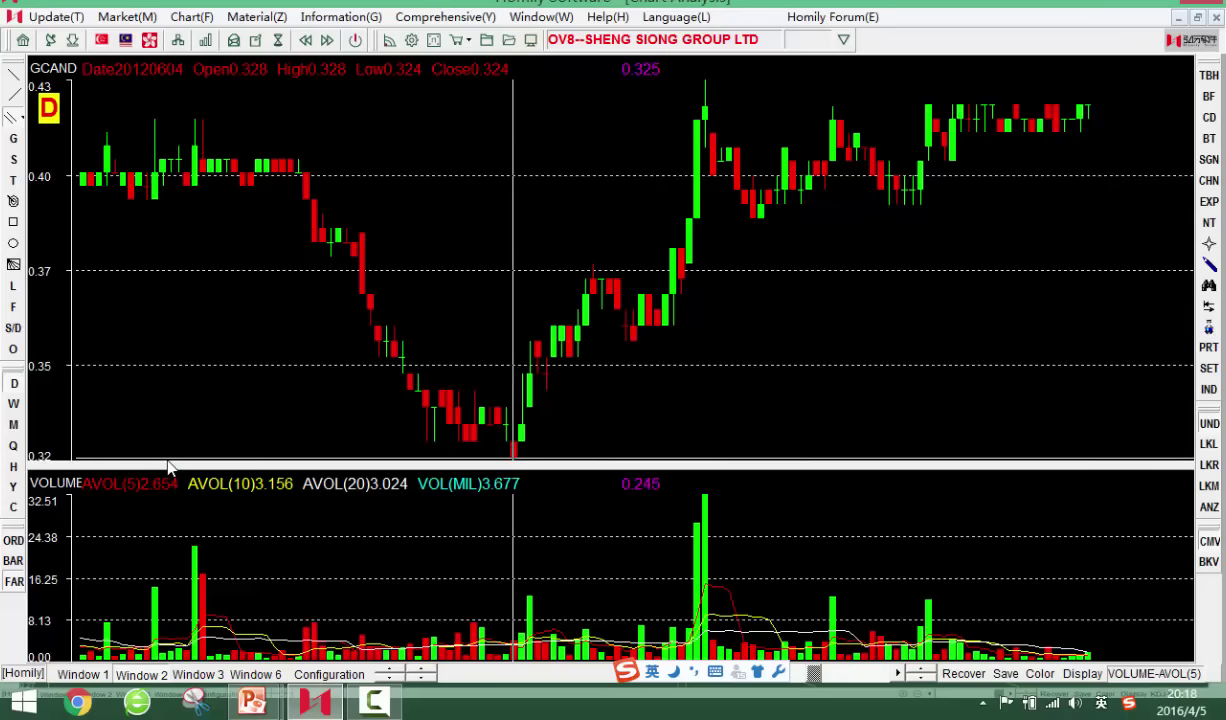
key("Right")
key("Right")
key("Right")
key("Right")
key("Right")
key("Right")
key("Right")
key("Right")
key("Right")
key("Right")
key("Right")
key("Right")
key("Right")
key("Right")
key("Right")
key("Right")
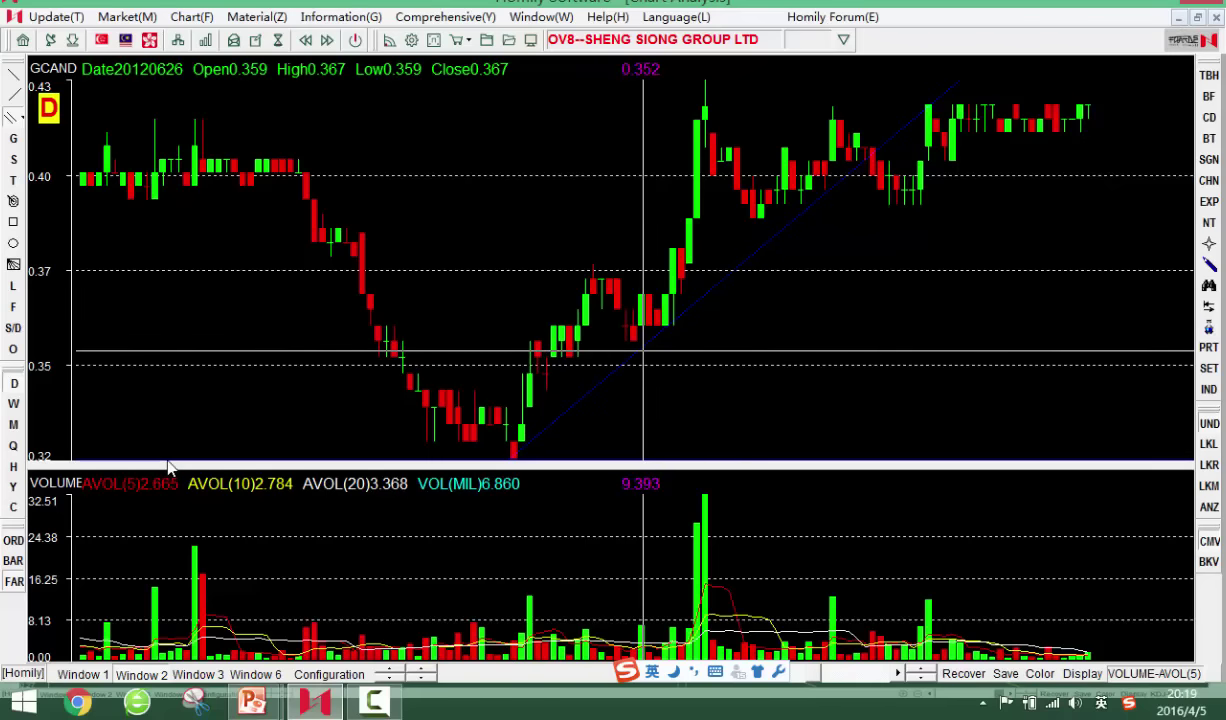
left_click(645, 346)
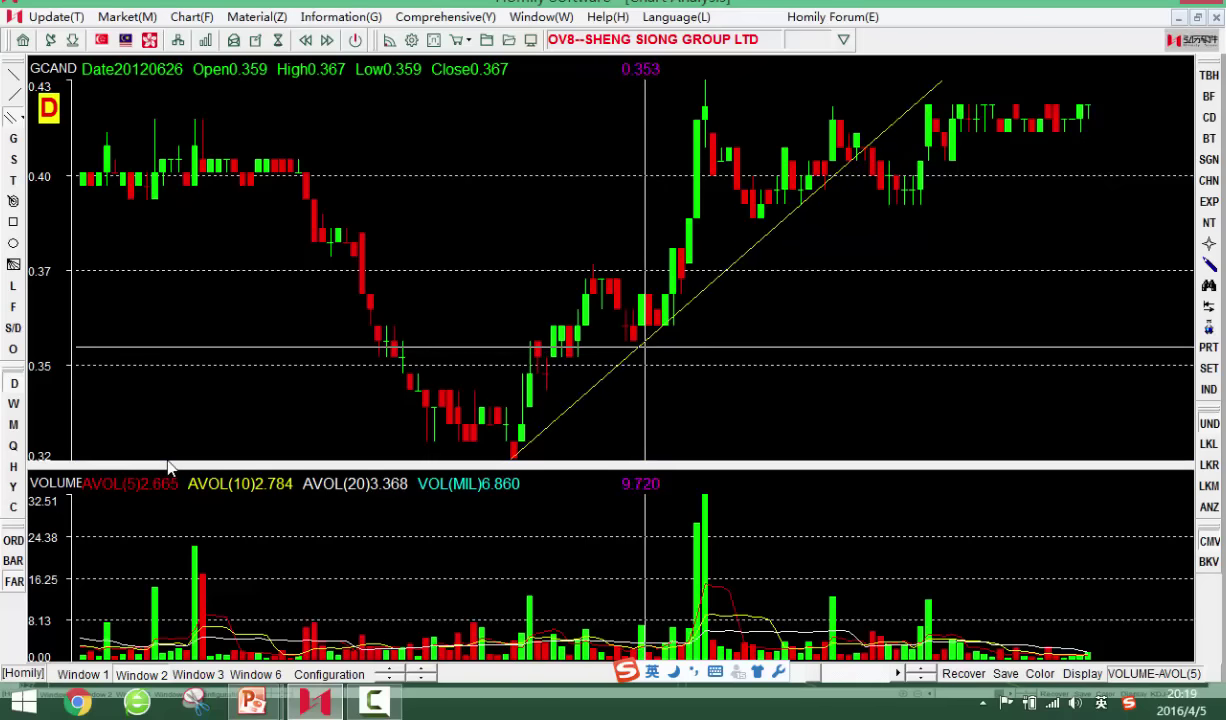
Place the steeper channel's upper parallel line at about 0.372 on the 18 June 2012 candle
key("Left")
key("Left")
key("Left")
key("Left")
key("Left")
key("Left")
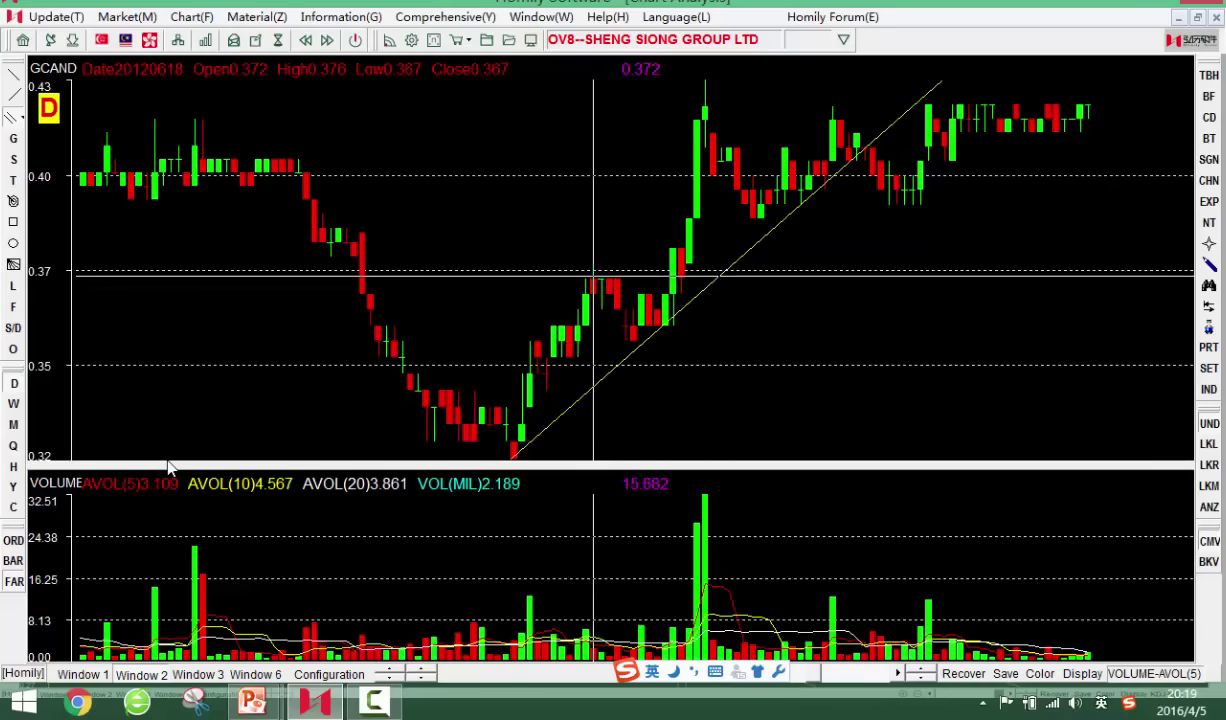
left_click(593, 276)
Enlarge the channel area and examine the candles from 11 July back to 15 June 2012 against its upper line
key("Up")
key("Up")
key("Up")
key("Up")
key("Up")
key("Up")
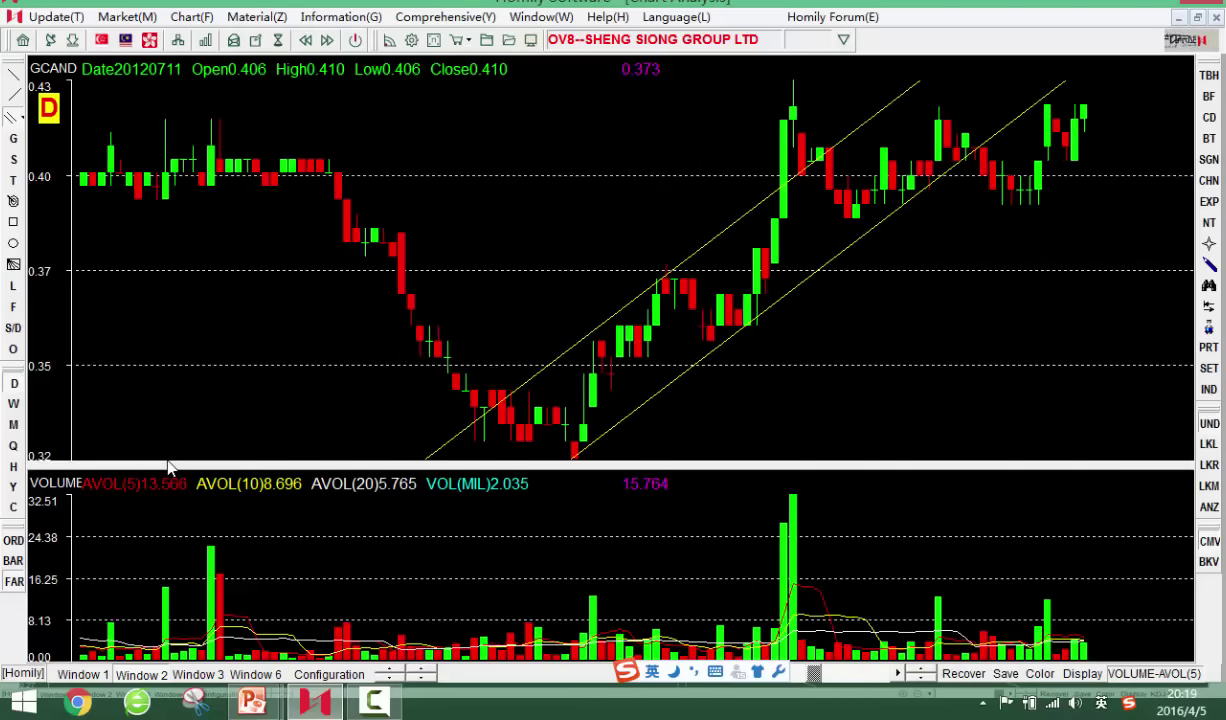
key("Up")
key("Left")
key("Left")
key("Left")
key("Left")
key("Left")
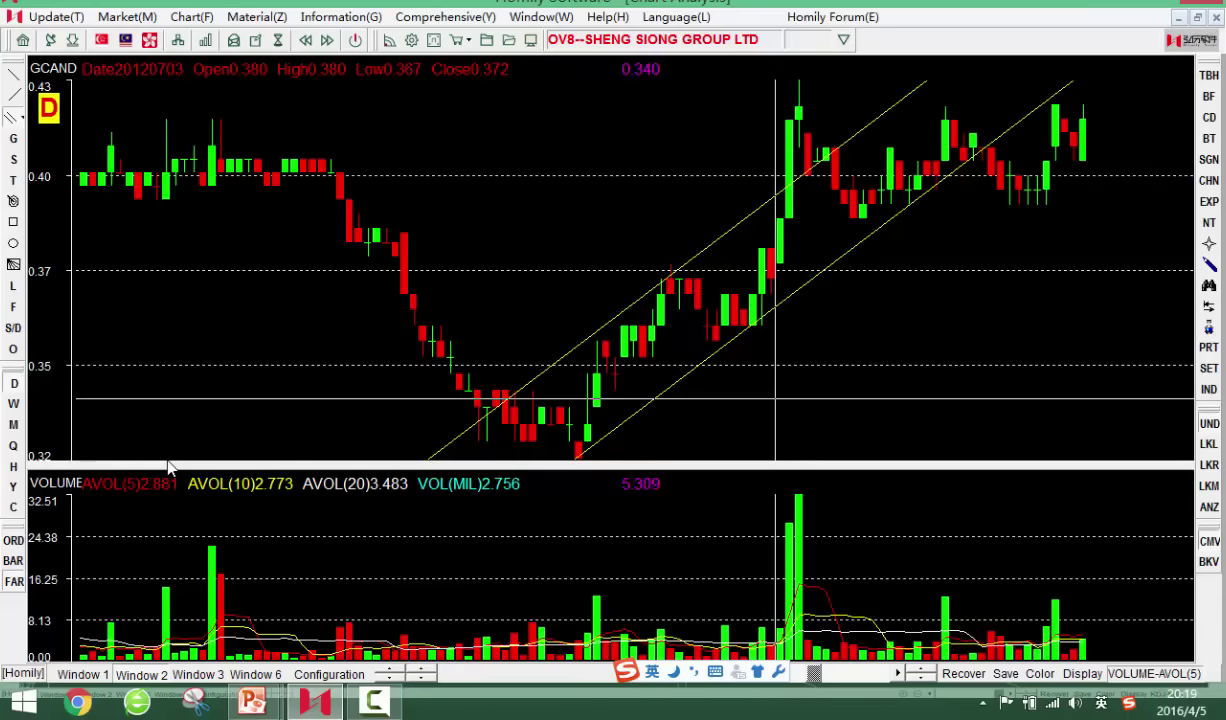
key("Left")
key("Left")
key("Left")
key("Left")
key("Left")
key("Left")
key("Left")
key("Left")
key("Left")
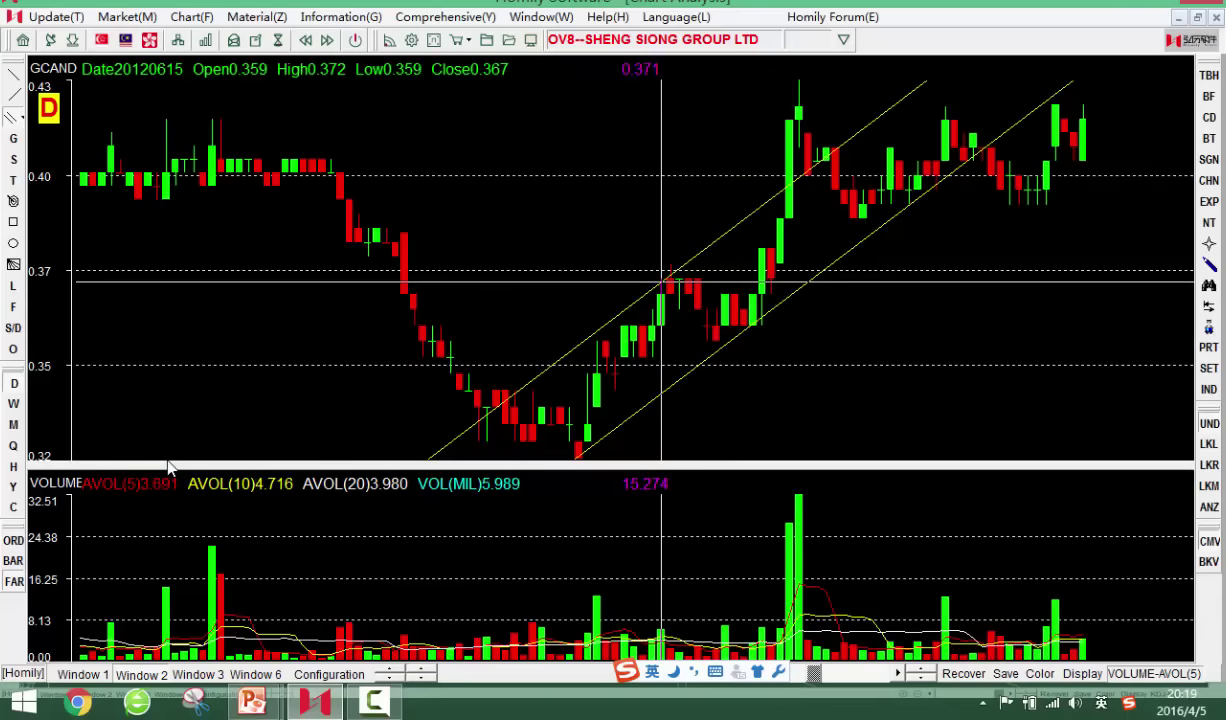
Examine the candles from 15 June to 9 July 2012 around the channel's upper line
key("Right")
key("Right")
key("Right")
key("Right")
key("Right")
key("Right")
key("Right")
key("Right")
key("Right")
key("Right")
key("Right")
key("Right")
key("Right")
key("Right")
key("Right")
key("Right")
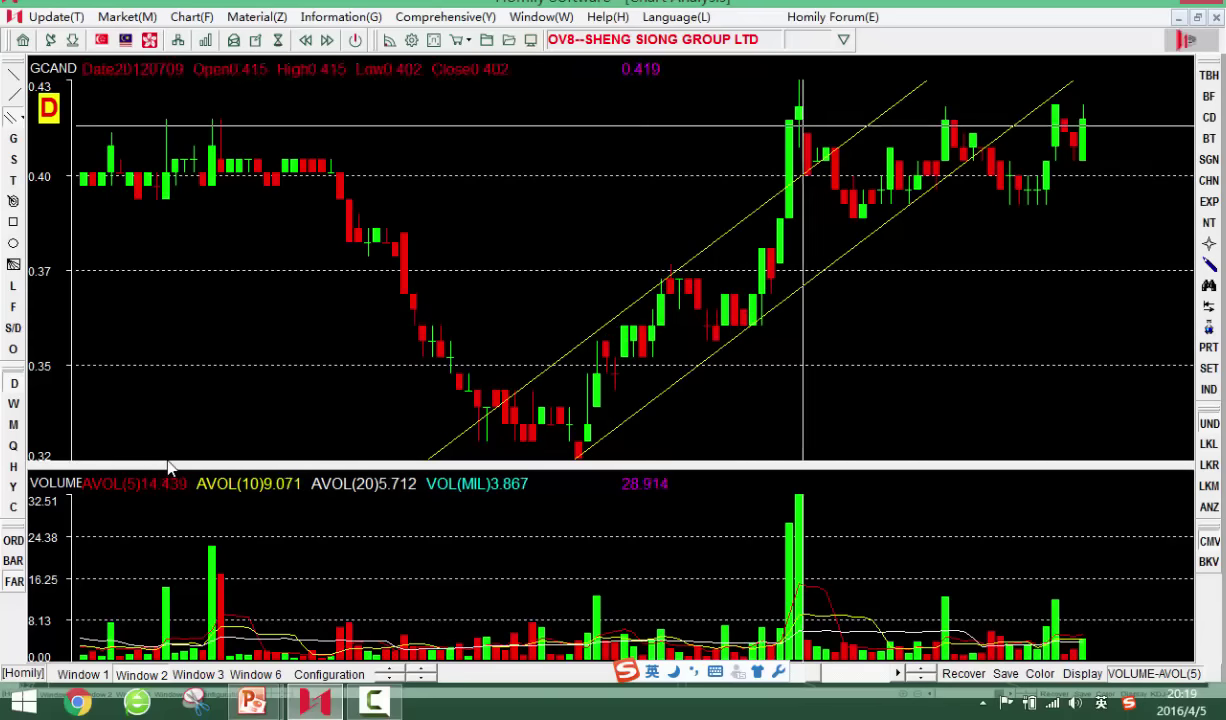
Examine the candles from 9 July to 16 August 2012 relative to the channel's lower line
key("Left")
key("Right")
key("Right")
key("Right")
key("Right")
key("Right")
key("Right")
key("Right")
key("Right")
key("Right")
key("Right")
key("Right")
key("Right")
key("Right")
key("Right")
key("Right")
key("Right")
key("Right")
key("Right")
key("Right")
key("Right")
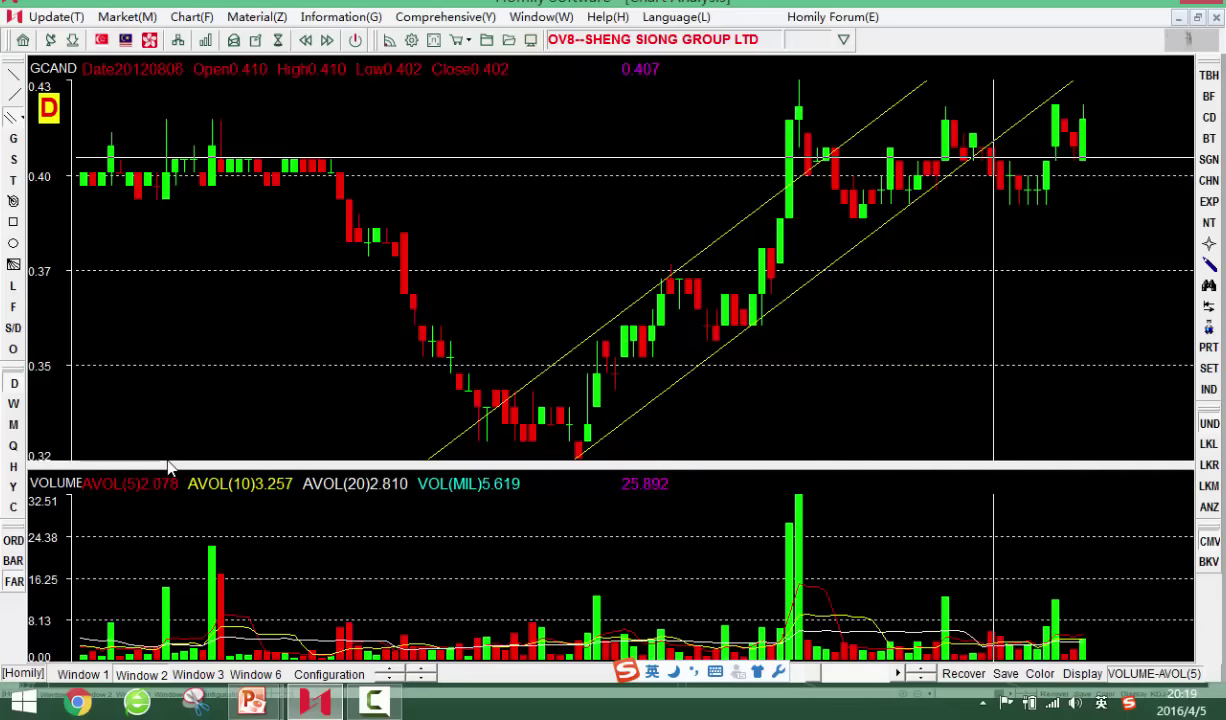
key("Right")
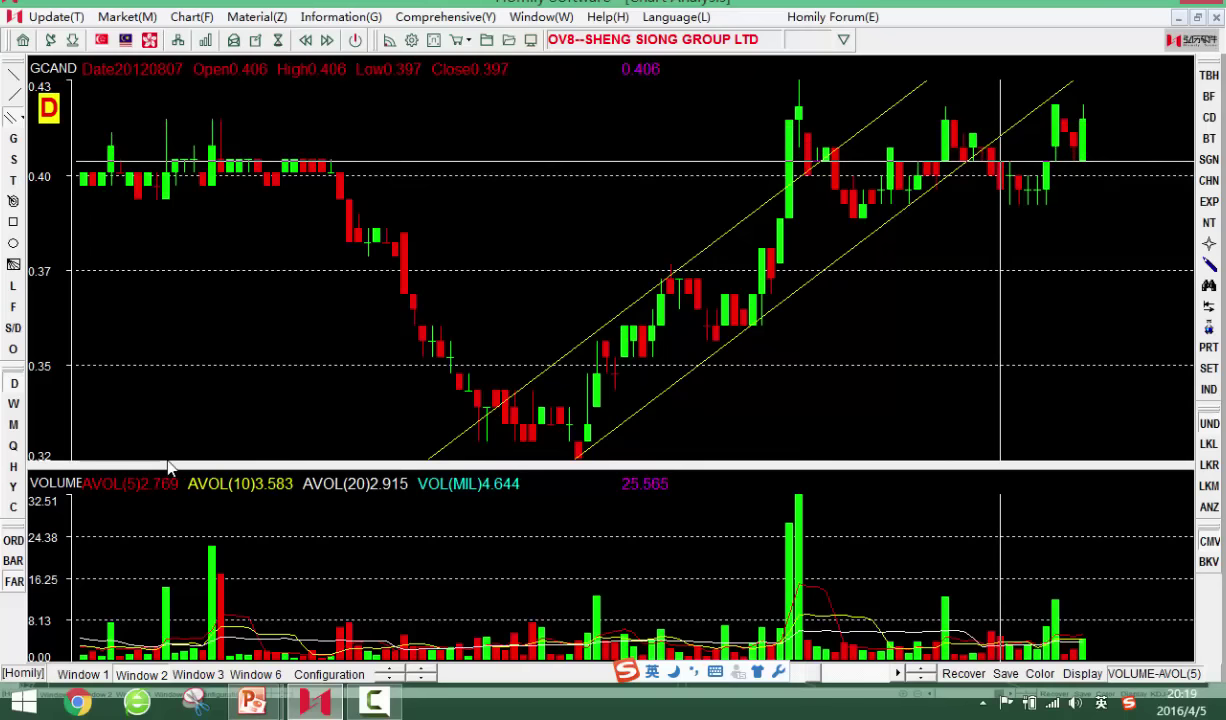
key("Right")
key("Right")
key("Right")
key("Right")
key("Right")
key("Right")
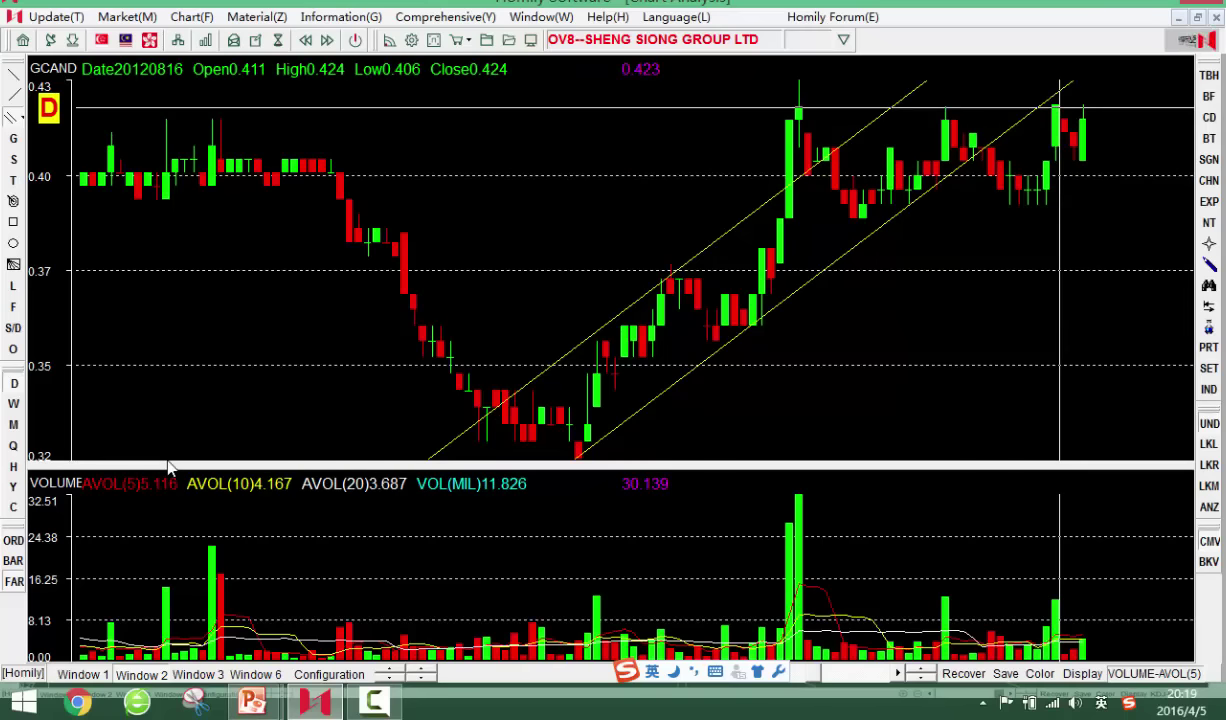
Advance the chart through the candles following 16 August 2012 up to the 0.47 level, and inspect the 4 September candle
key("Right")
key("Right")
key("Right")
key("Right")
key("Right")
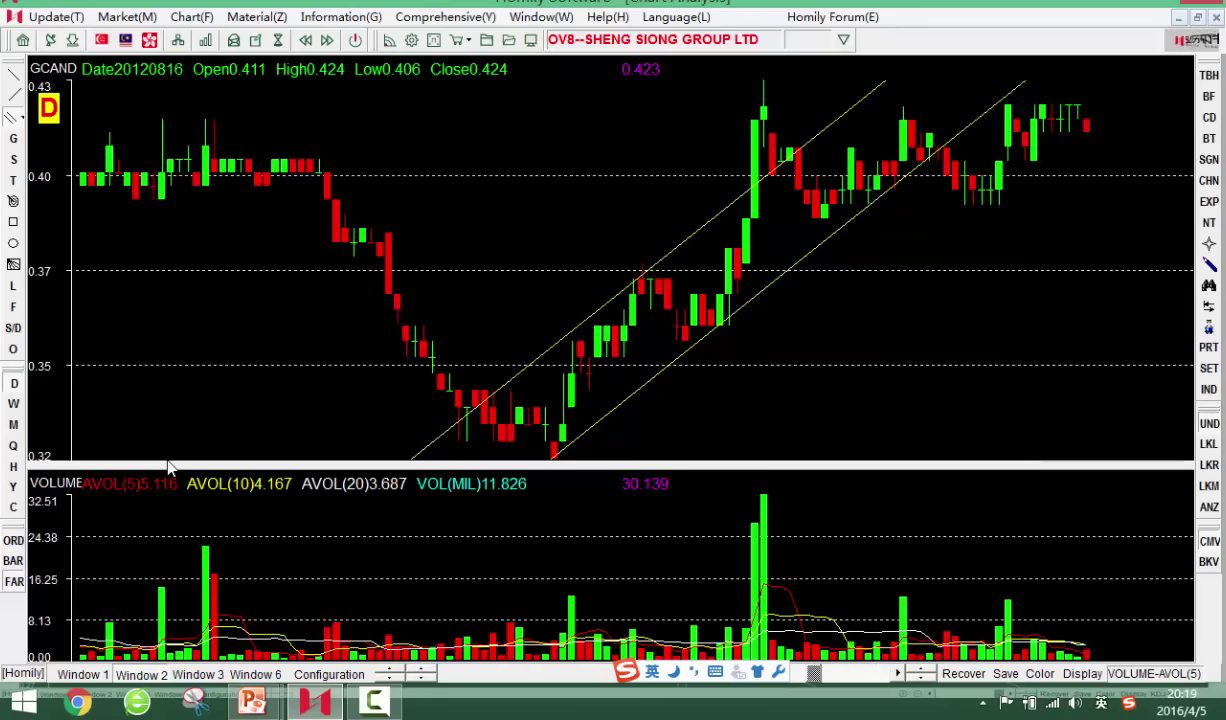
key("Right")
key("Right")
key("Right")
key("Right")
key("Right")
key("Right")
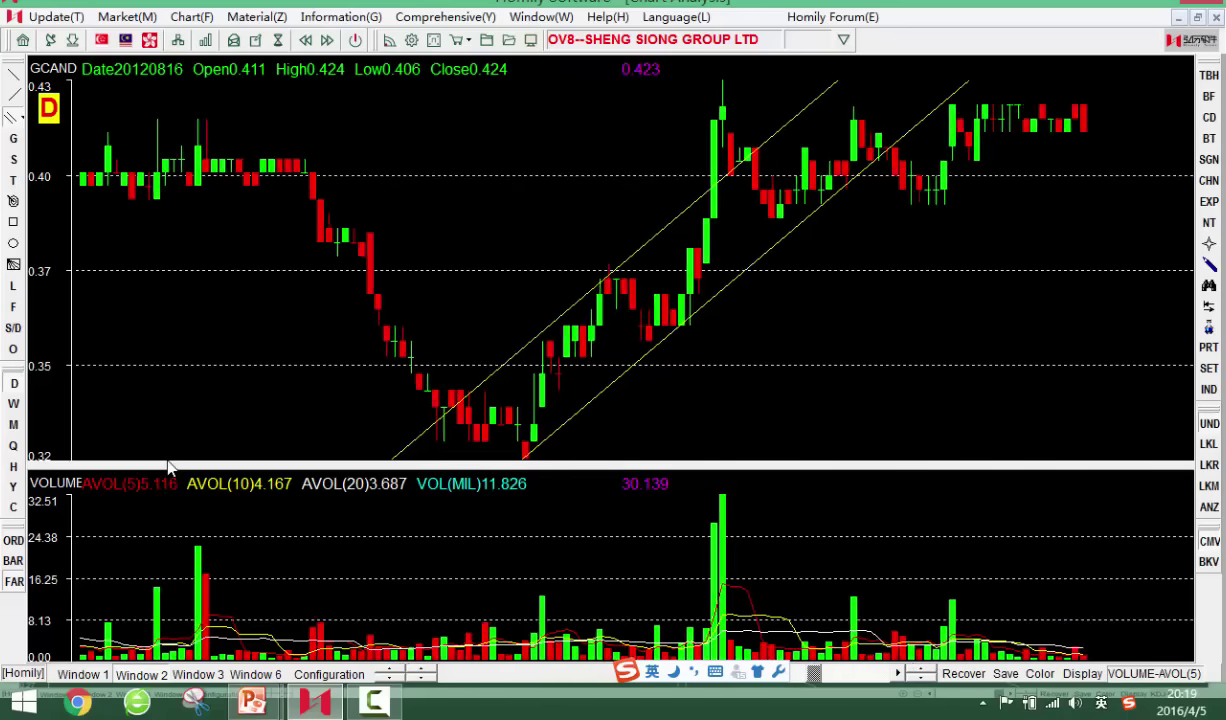
key("Right")
key("Right")
key("Right")
key("Right")
key("Right")
key("Right")
key("Right")
key("Right")
key("Right")
key("Right")
key("Right")
key("Right")
key("Right")
key("Right")
key("Right")
key("Right")
key("Right")
key("Right")
key("Right")
key("Right")
key("Right")
key("Right")
key("Right")
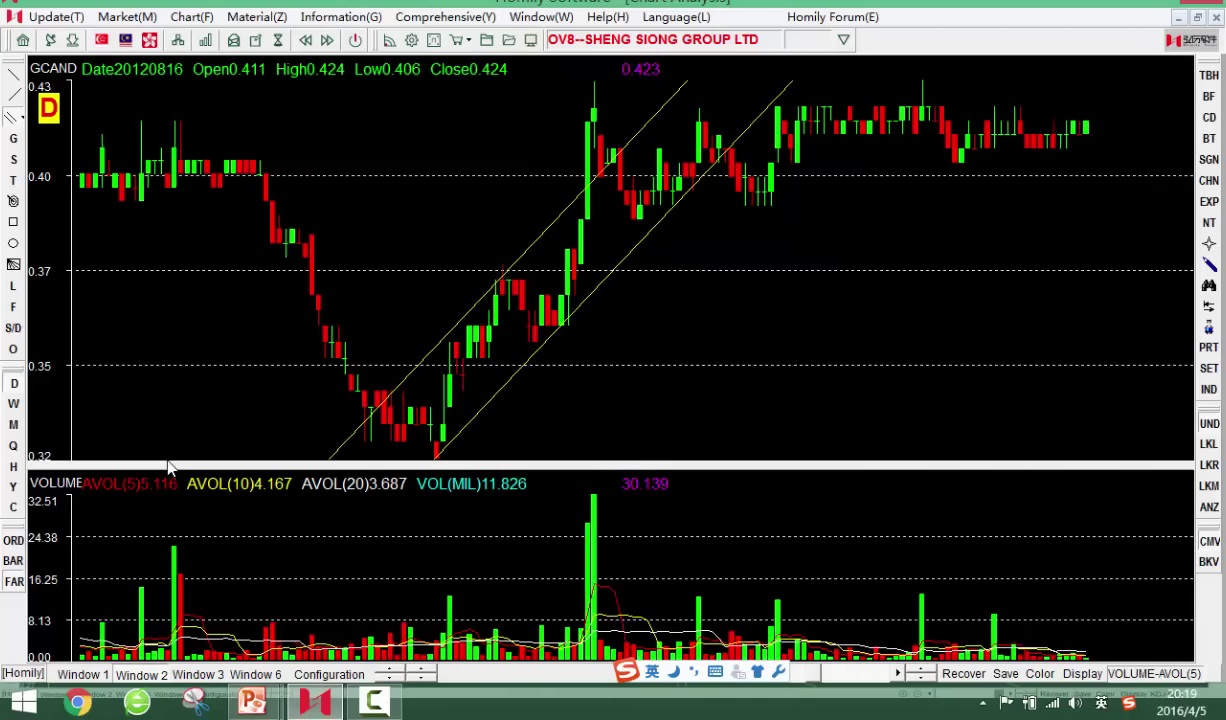
key("Right")
key("Right")
key("Right")
key("Right")
key("Right")
key("Right")
key("Right")
key("Right")
key("Right")
key("Right")
key("Right")
key("Right")
key("Right")
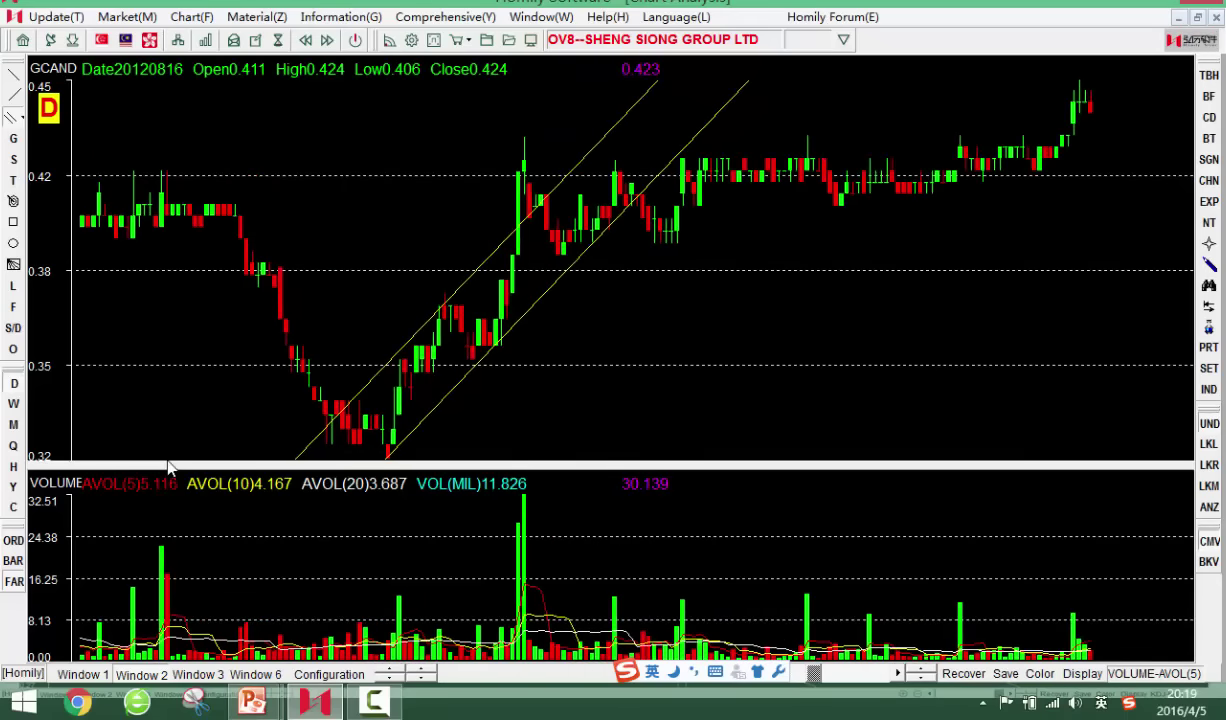
key("Right")
key("Right")
key("Down")
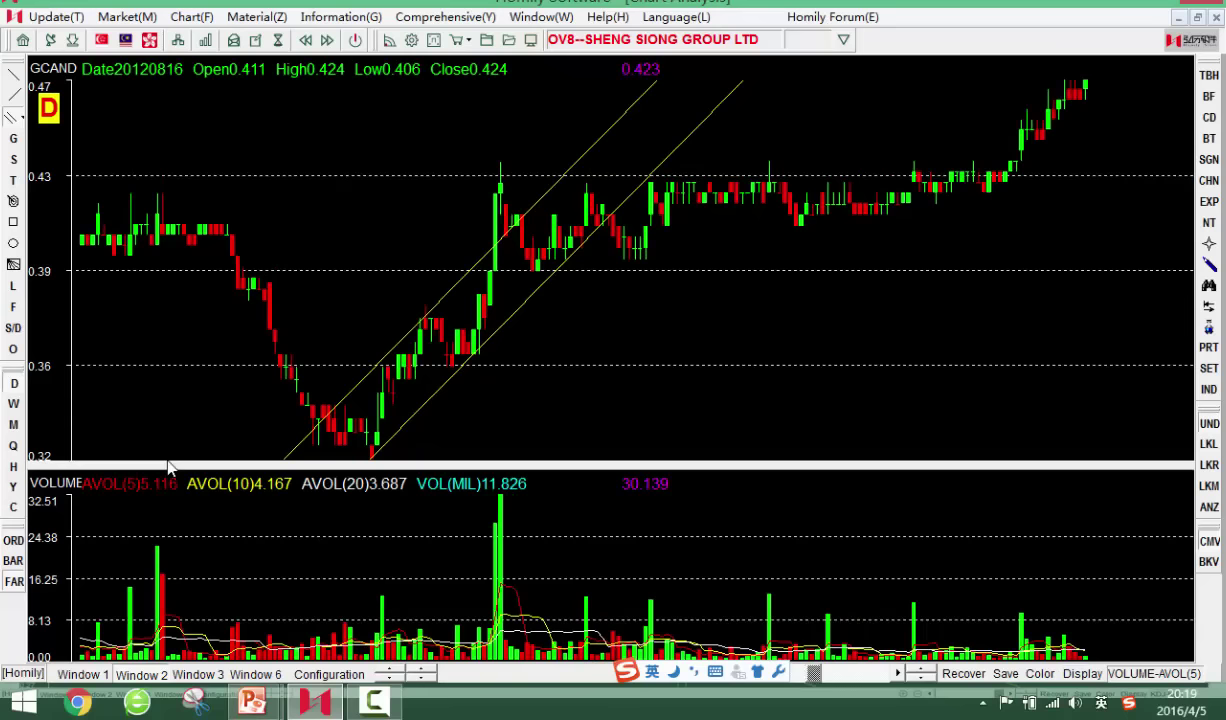
key("Left")
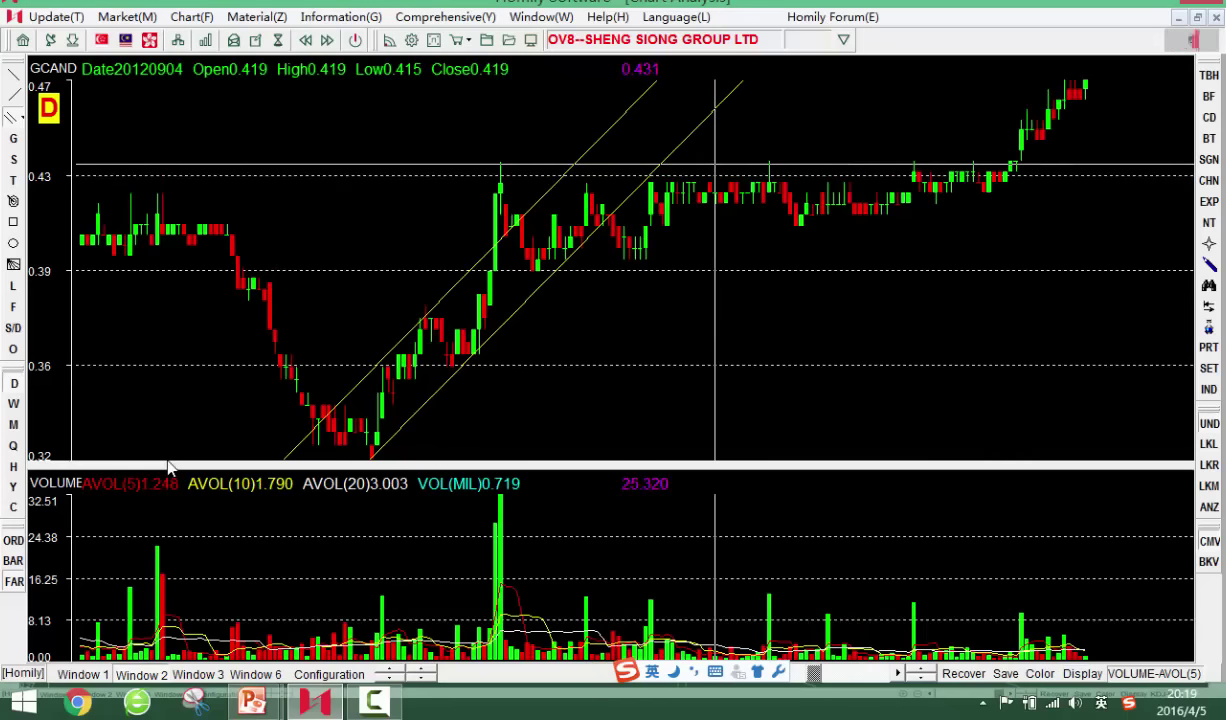
Examine the candles from 4 September back to 10 August 2012 relative to the steep channel's lower line
key("Left")
key("Left")
key("Left")
key("Left")
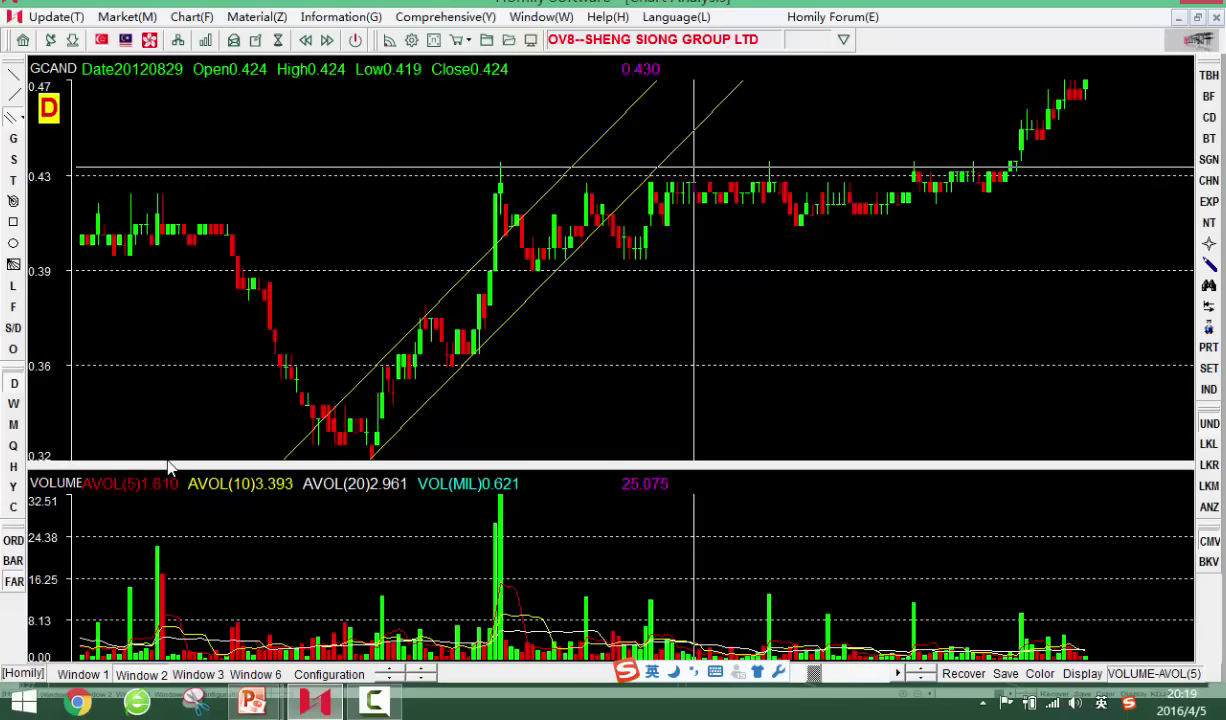
key("Left")
key("Left")
key("Left")
key("Left")
key("Left")
key("Left")
key("Left")
key("Left")
key("Left")
key("Left")
key("Left")
key("Left")
key("Left")
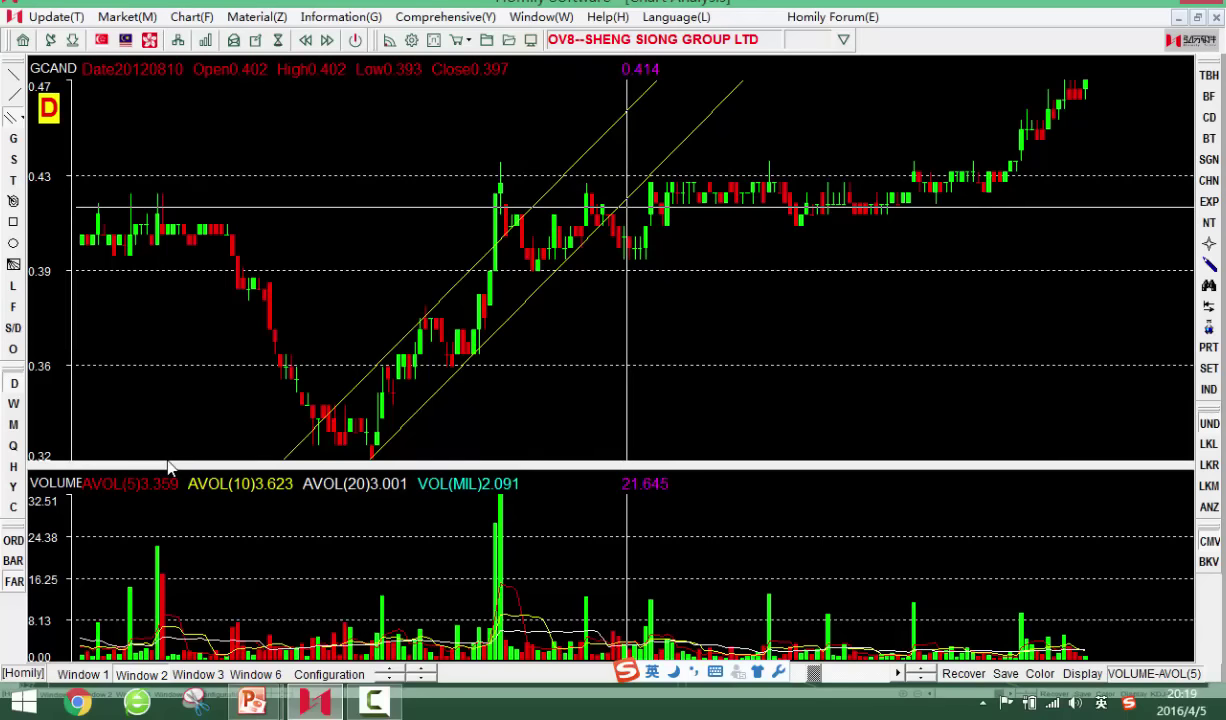
Replace the steep channel with a gentler one along the lows from mid-August 2012, its upper line through the 16 August high
key("Escape")
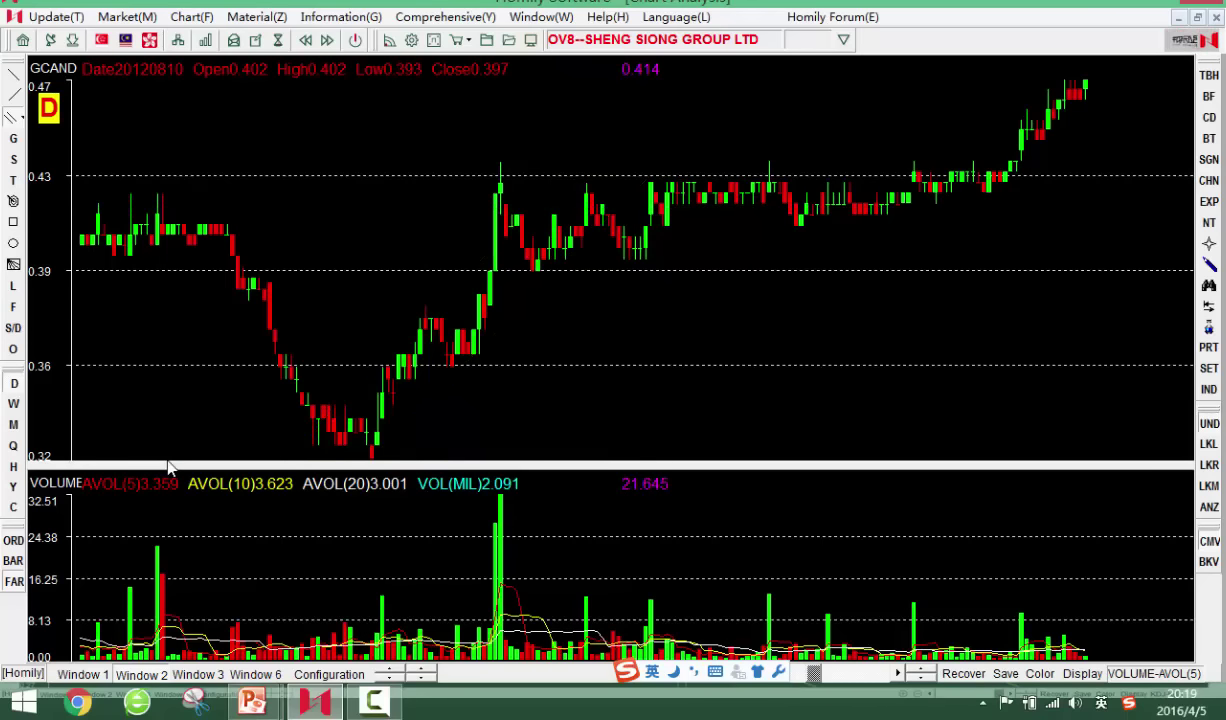
left_click_drag(639, 258, 1087, 174)
key("Left")
key("Left")
key("Left")
key("Left")
key("Left")
key("Left")
key("Left")
key("Left")
key("Left")
key("Left")
key("Left")
key("Left")
key("Left")
key("Left")
key("Left")
key("Left")
key("Left")
key("Left")
key("Left")
key("Left")
key("Right")
key("Right")
key("Right")
key("Right")
key("Right")
key("Right")
key("Left")
key("Left")
key("Left")
key("Left")
key("Left")
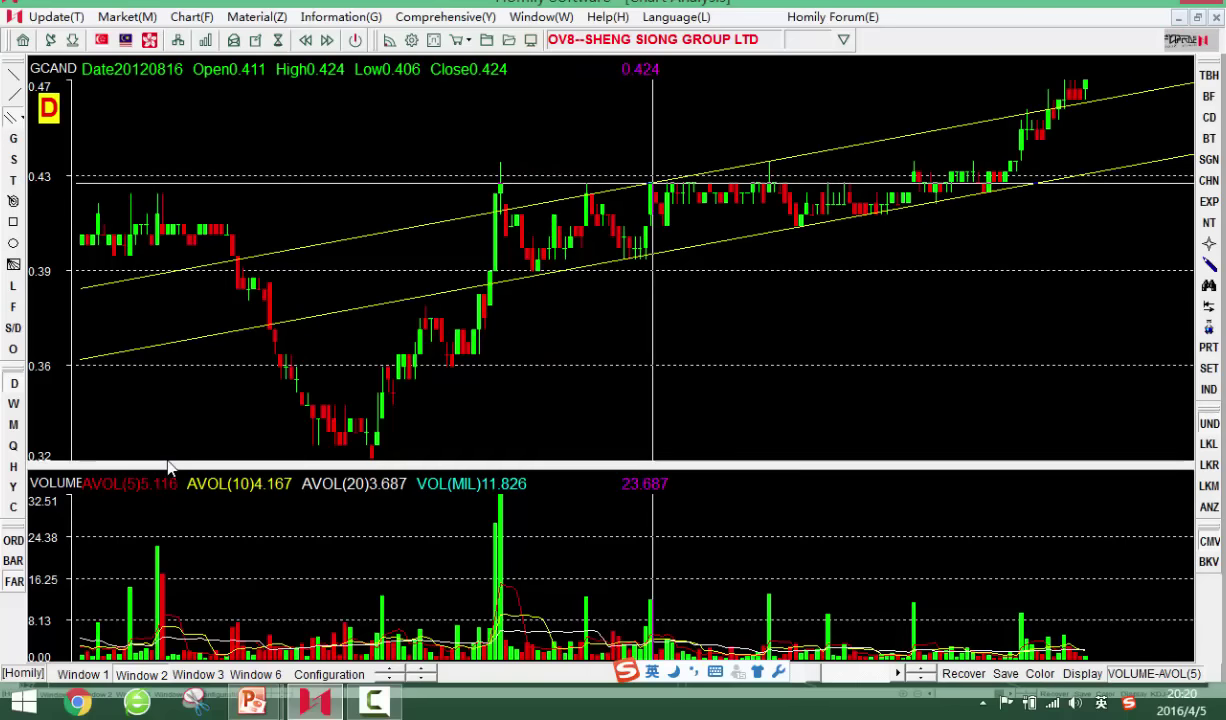
Inspect the 10 to 16 August 2012 candles at the gentle channel's lines and advance the chart past its upper-line breakout
key("Left")
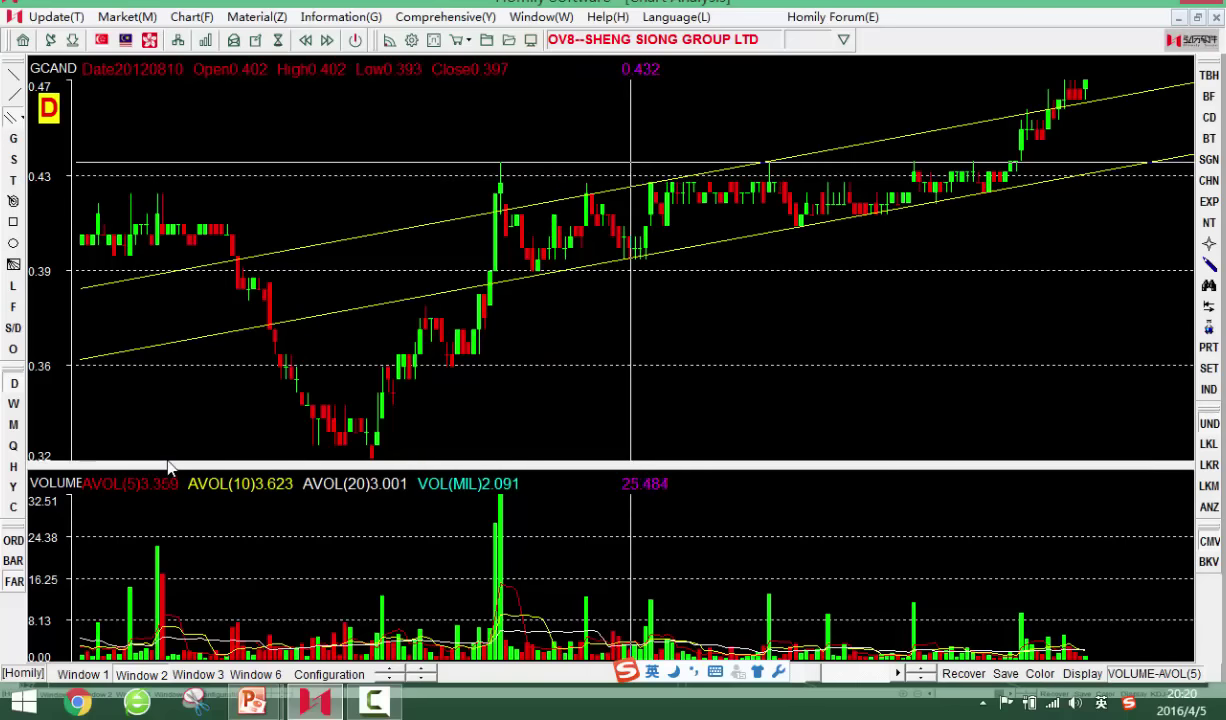
key("Left")
key("Up")
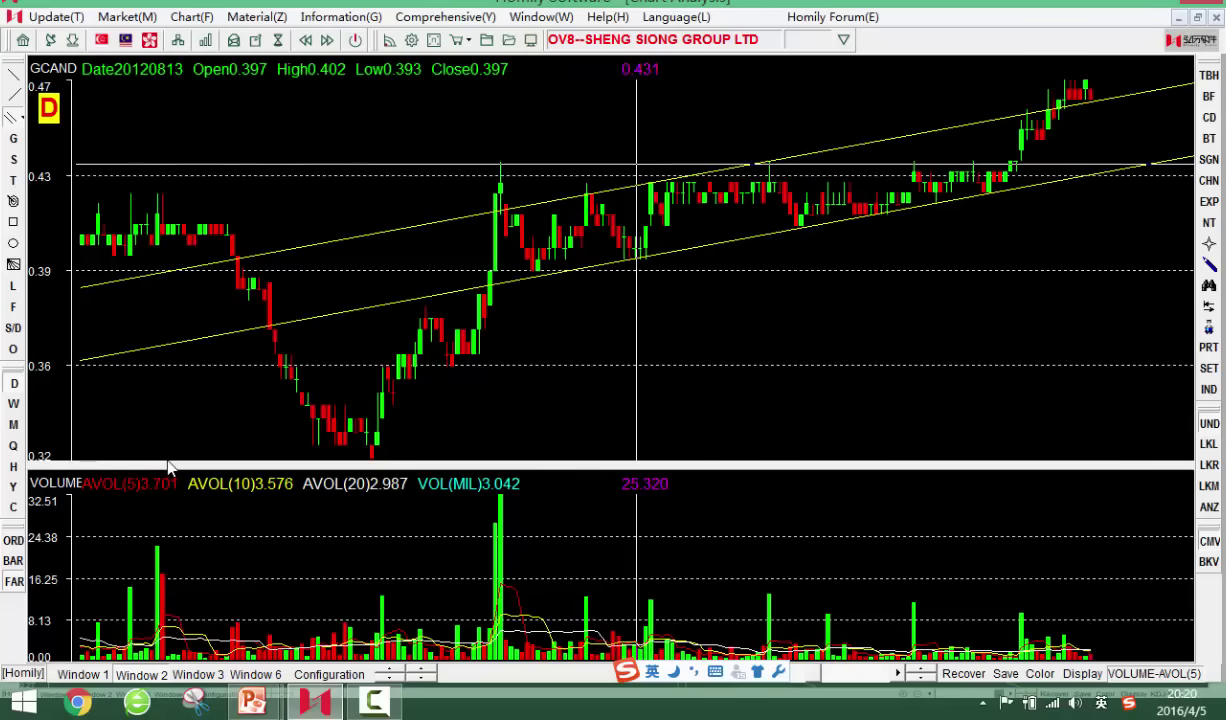
key("Down")
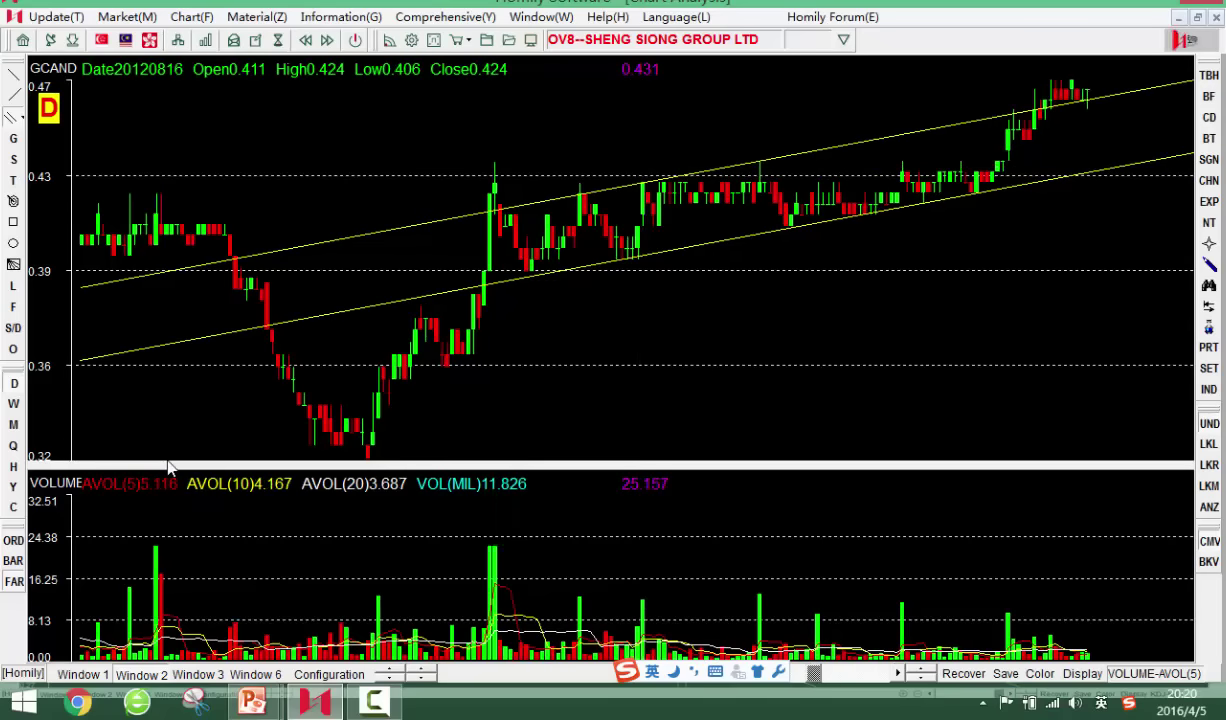
key("Down")
key("Right")
key("Right")
Replace the gentle channel with a steeper one under the 16 November 2012 candle, its upper line above the 10 December candle
key("Delete")
key("Right")
key("Right")
key("Right")
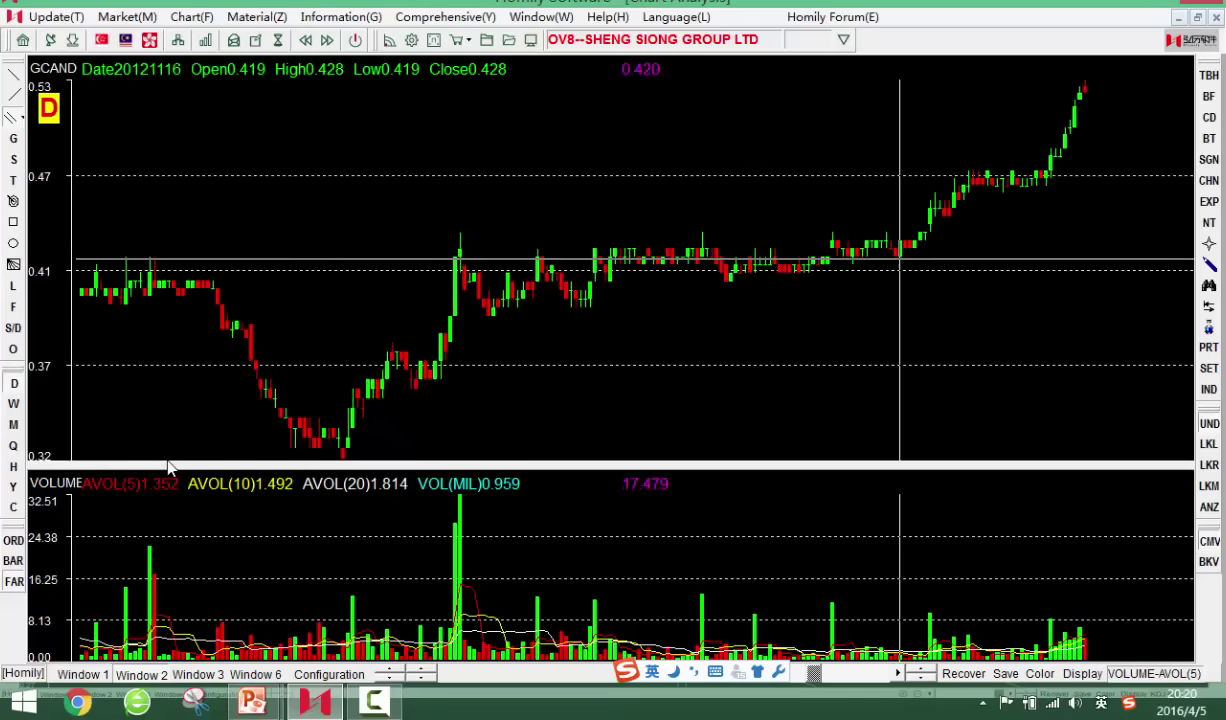
left_click_drag(900, 258, 1123, 141)
left_click(975, 161)
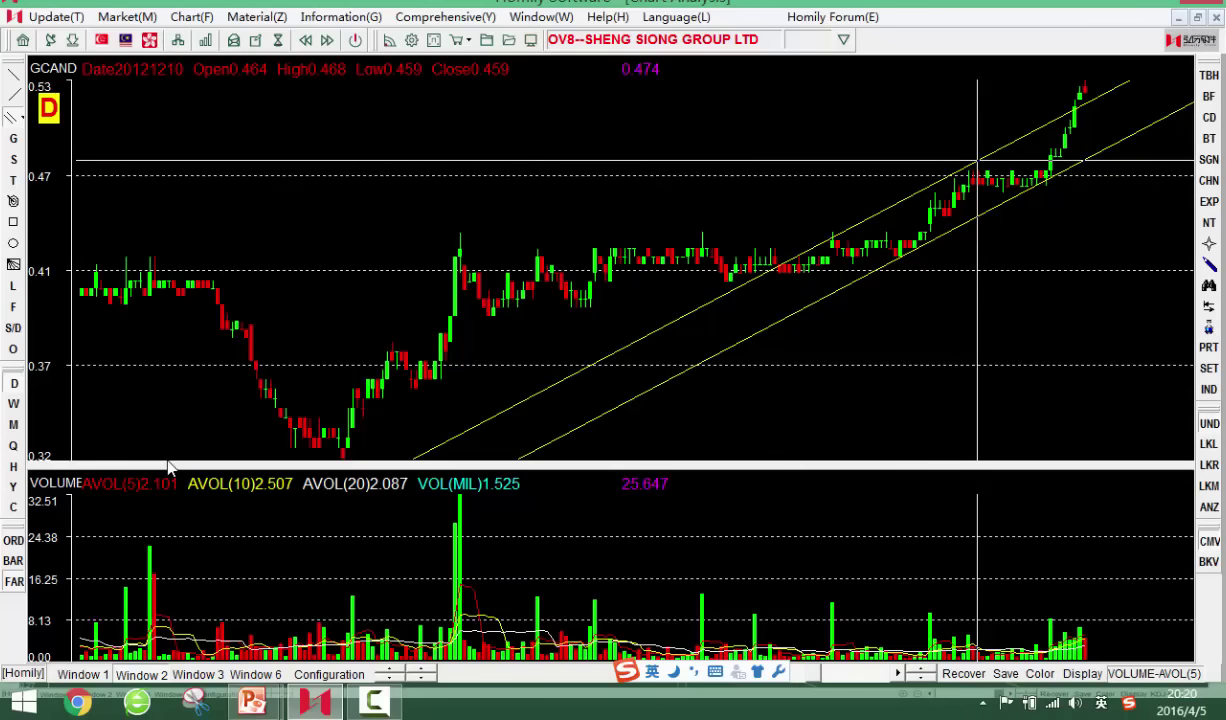
Advance the chart through the candles up to the 0.61 level and examine them against the channel's upper line
key("Right")
key("Right")
key("Right")
key("Right")
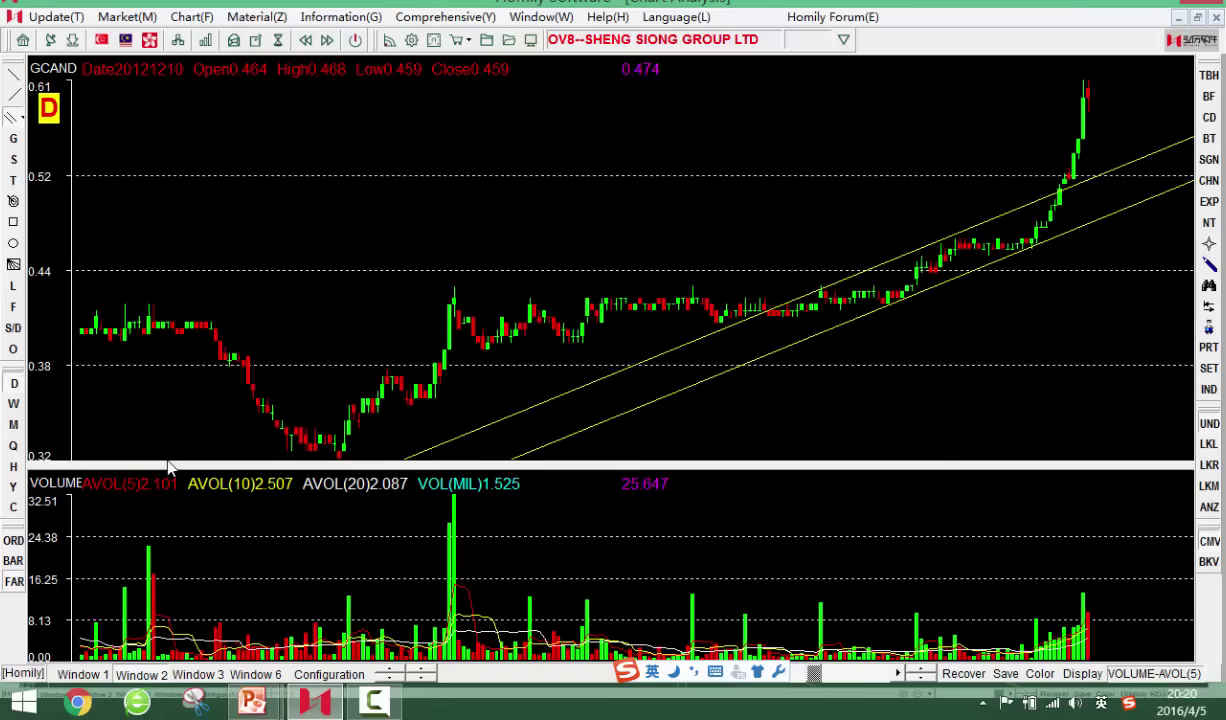
key("Down")
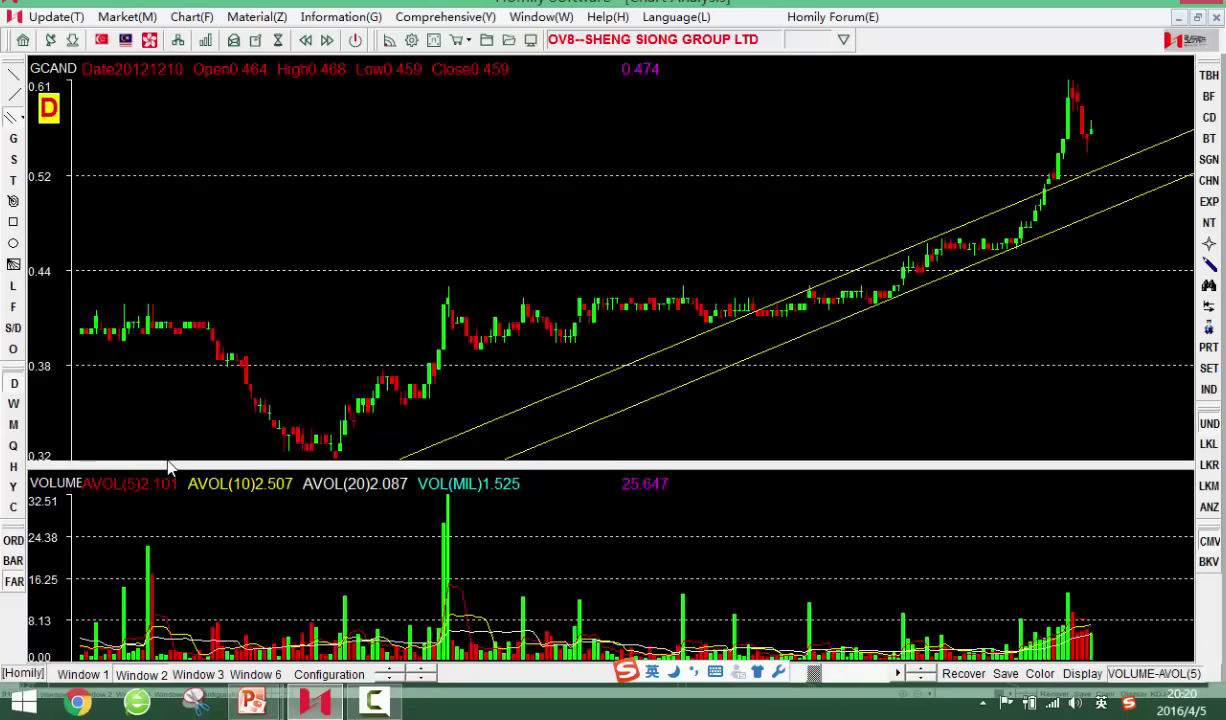
key("Down")
Replace the channel with a steep rising trend line from below the 2 January 2013 candle, under the January lows
key("Delete")
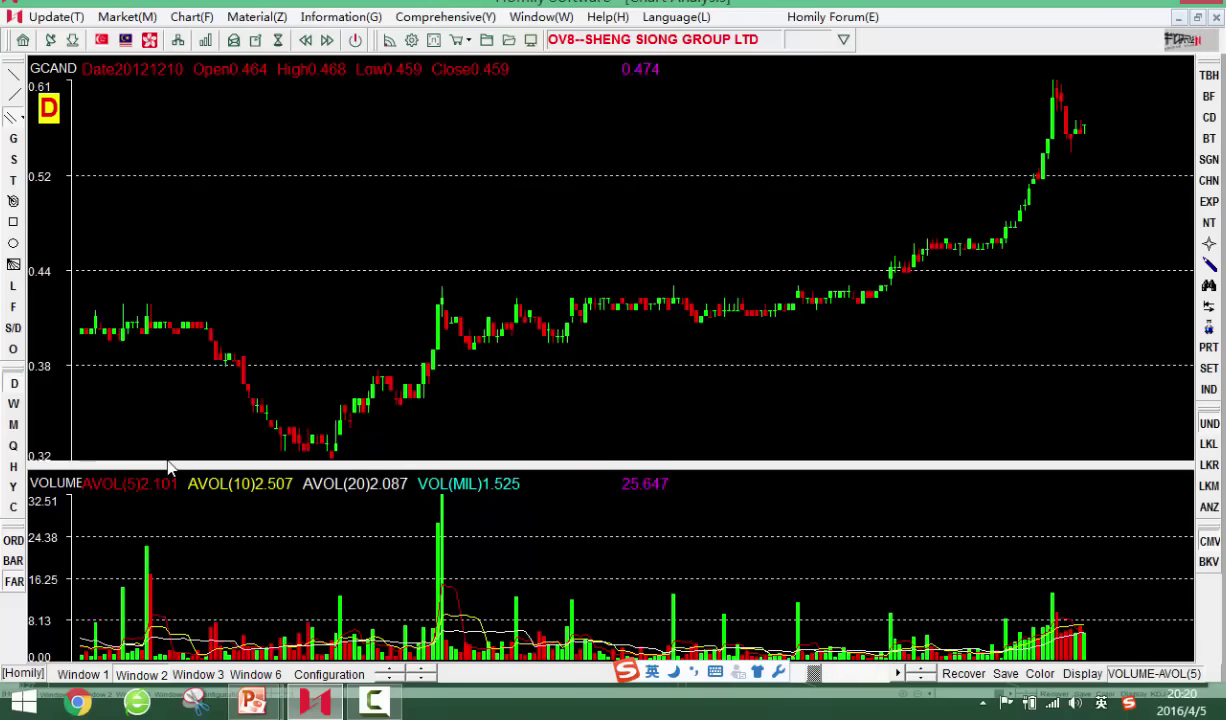
key("Left")
key("Left")
key("Left")
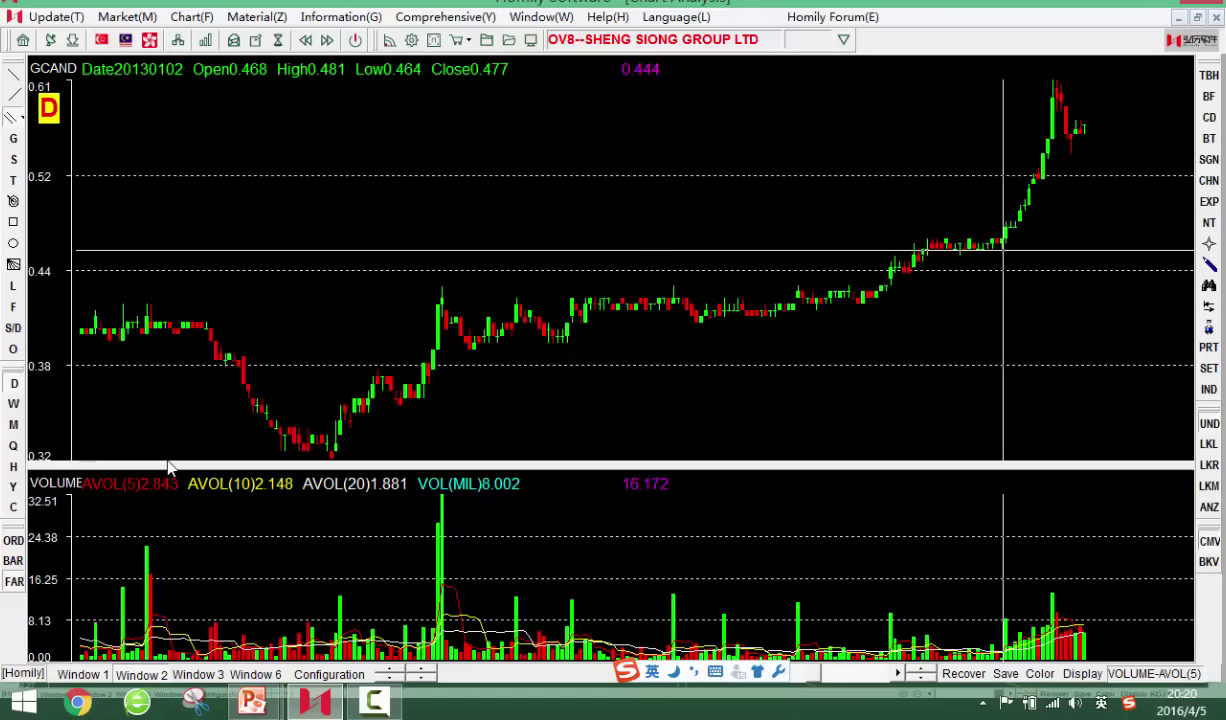
left_click_drag(1004, 247, 1110, 112)
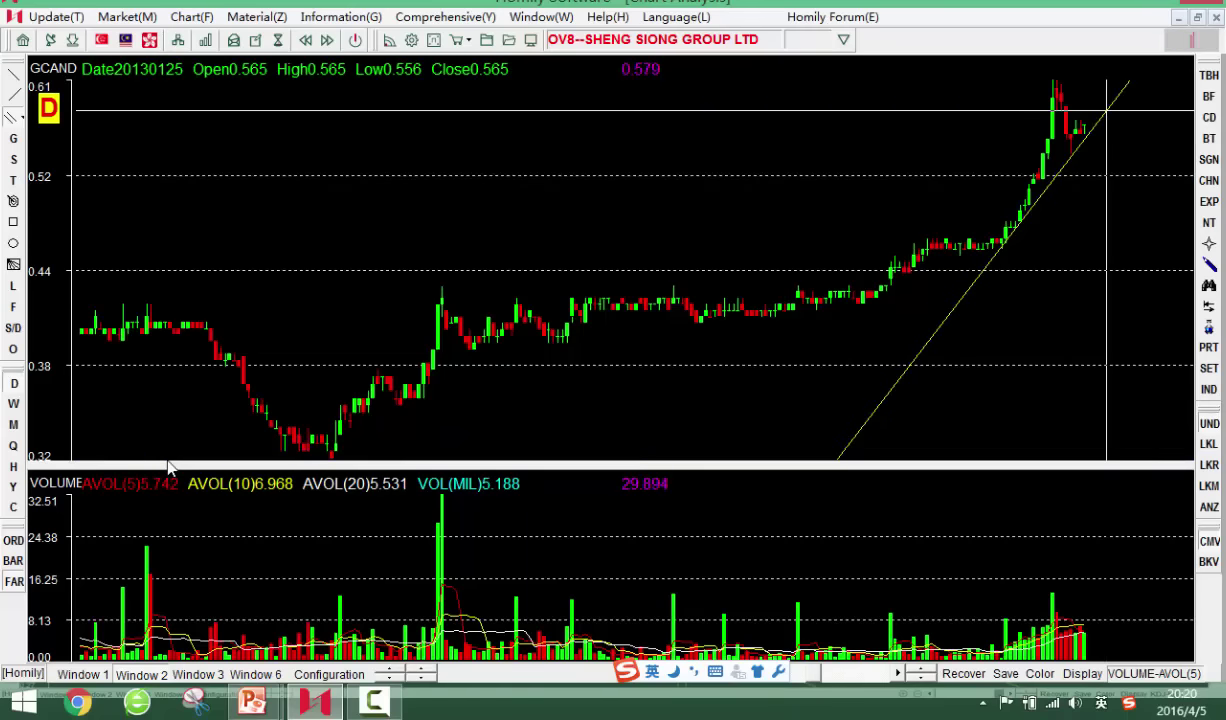
Advance the chart candle by candle past 28 January 2013 and examine the price against the steep trend line
key("Right")
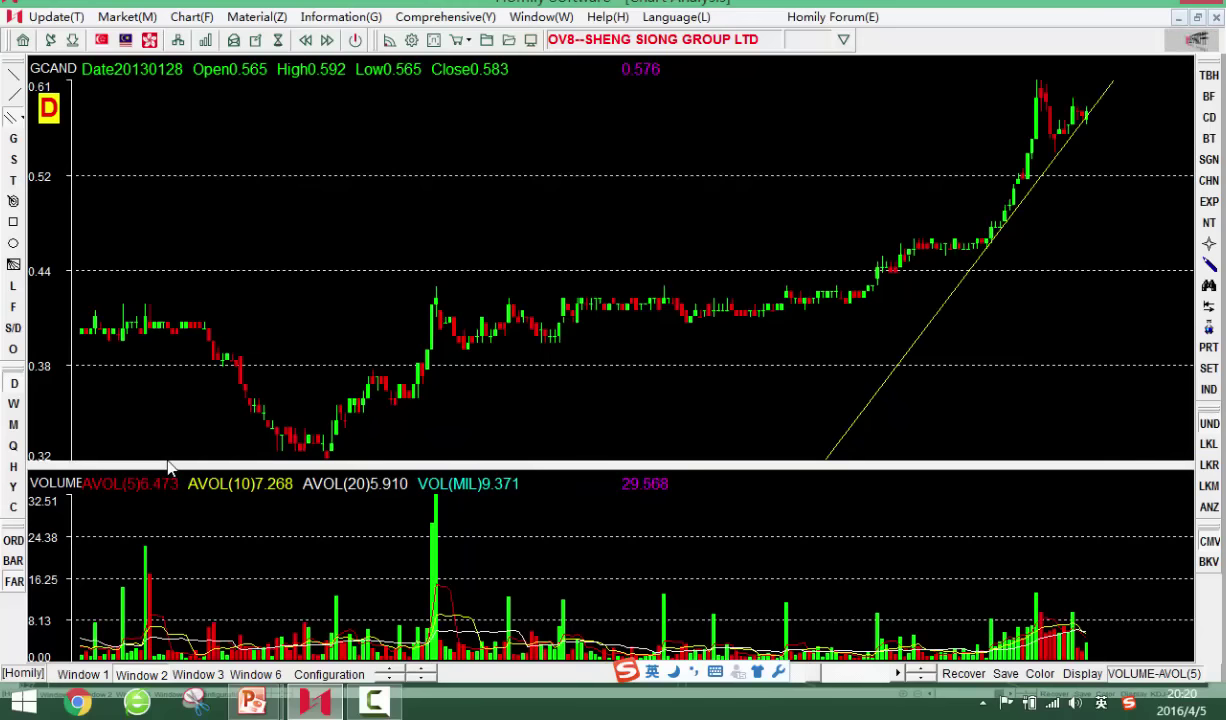
key("Right")
key("Right")
key("Right")
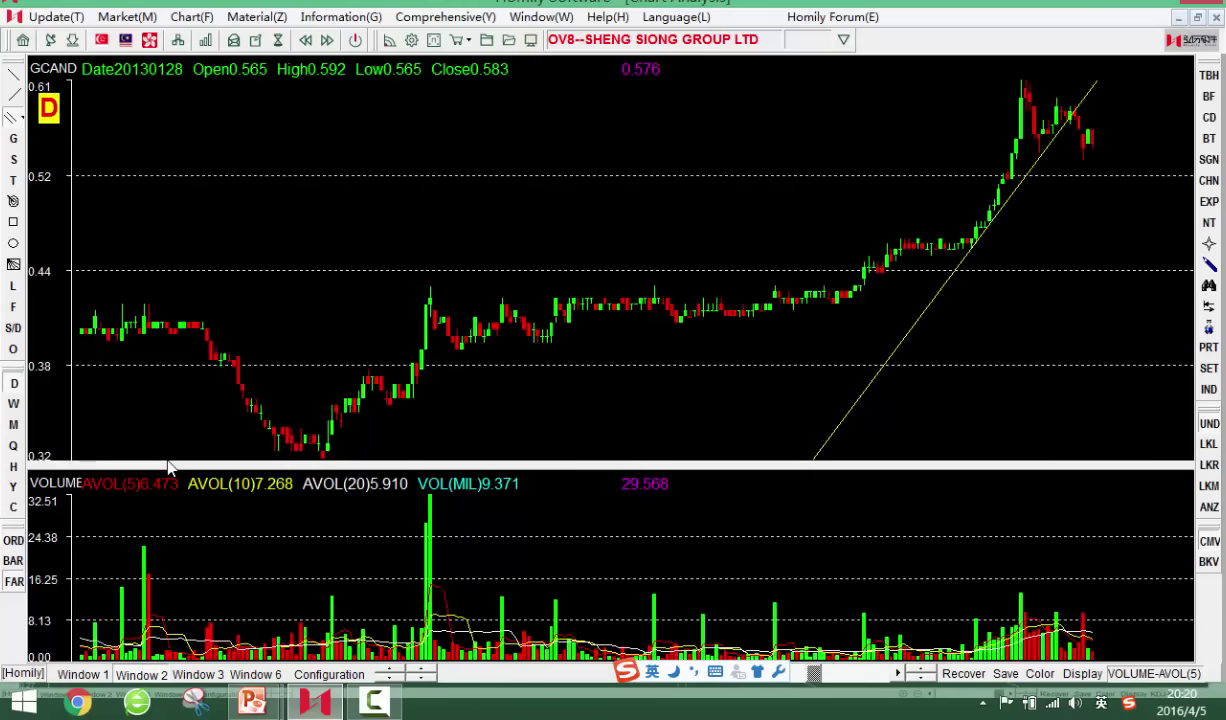
key("Right")
key("Right")
key("Right")
key("Right")
key("Right")
key("Right")
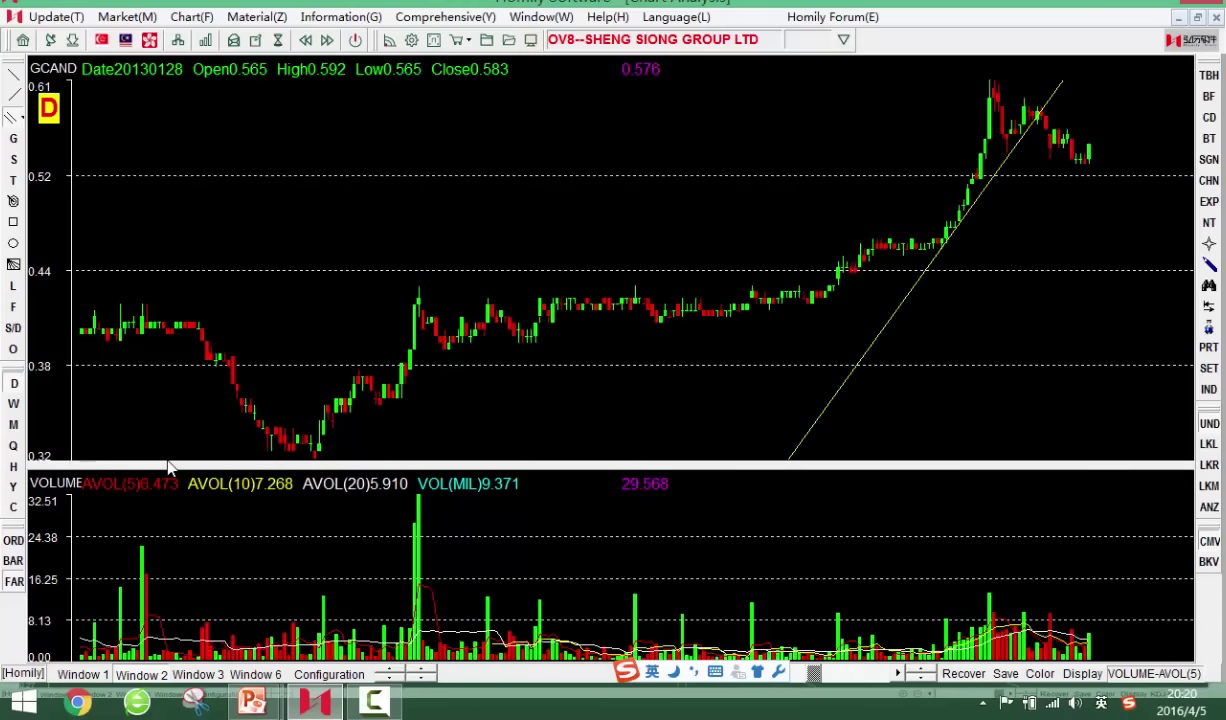
Clear the trend line and advance the Sheng Siong chart to its most recent candles
key("Right")
key("Right")
key("Right")
key("Right")
key("Right")
key("Right")
key("Right")
key("Right")
key("Right")
key("Right")
key("Right")
key("Right")
key("Right")
key("Right")
key("Right")
key("Right")
key("Right")
key("Right")
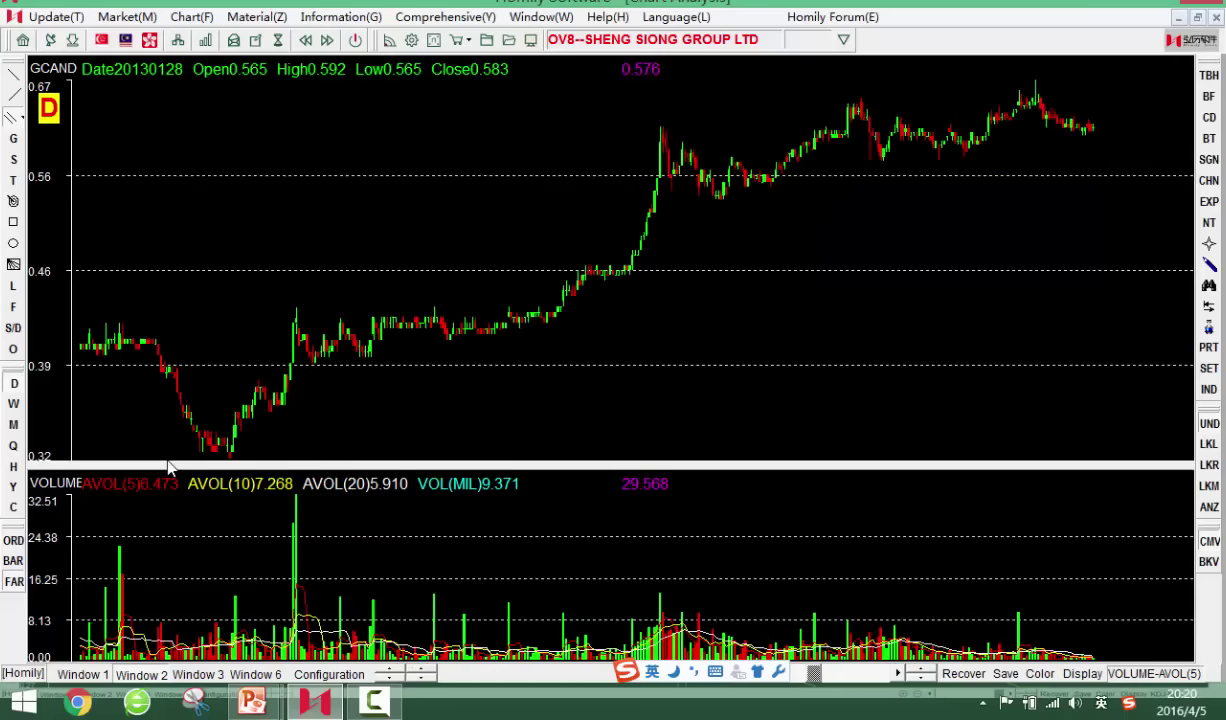
key("Right")
key("Right")
key("Right")
key("Right")
key("Right")
key("Right")
Examine the recent Sheng Siong candles back to 12 October 2015
key("Left")
key("Left")
key("Left")
key("Left")
key("Left")
key("Left")
key("Left")
key("Left")
key("Left")
key("Left")
key("Left")
key("Left")
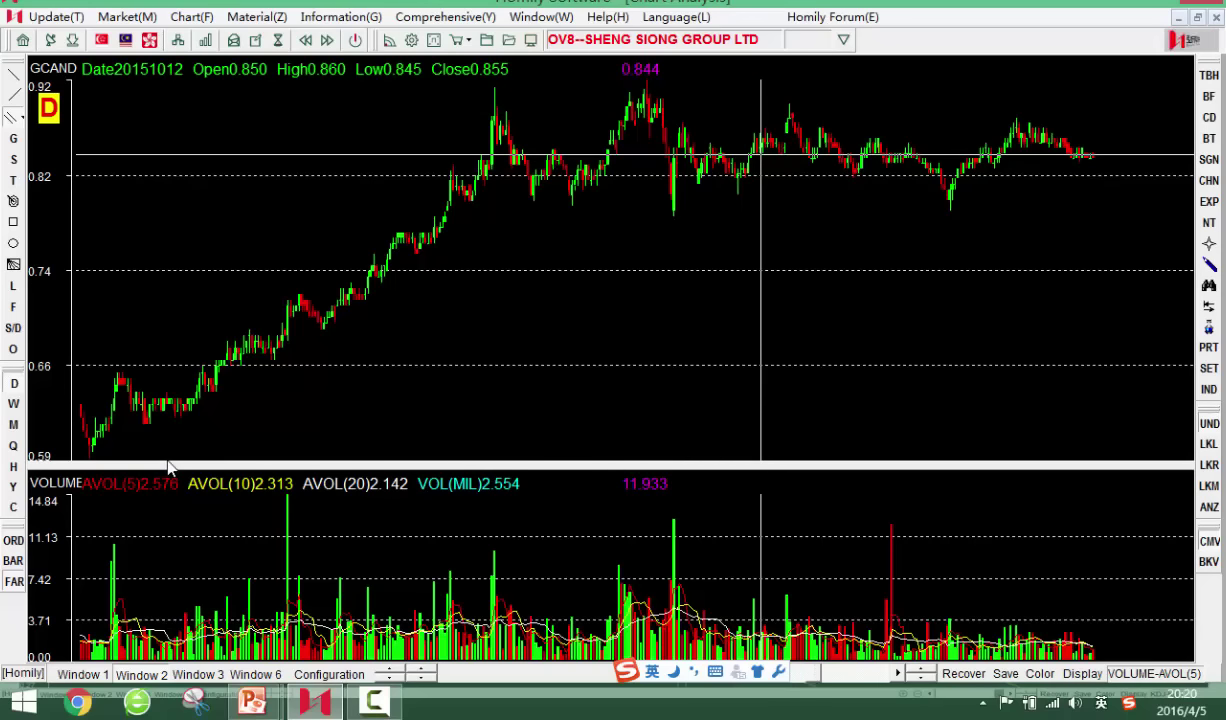
Switch to the PowerPoint slide show and review the channel examples for China Environment and Rickmers Maritime
mouse_move(252, 703)
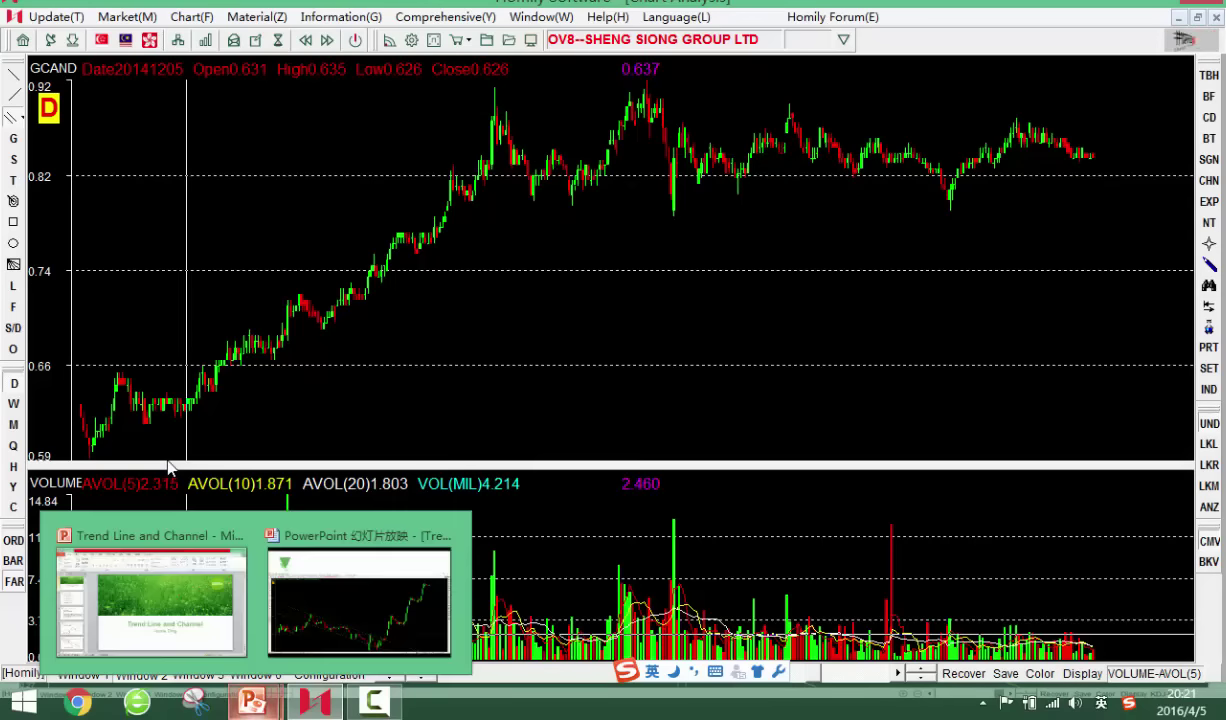
left_click(345, 615)
left_click(557, 468)
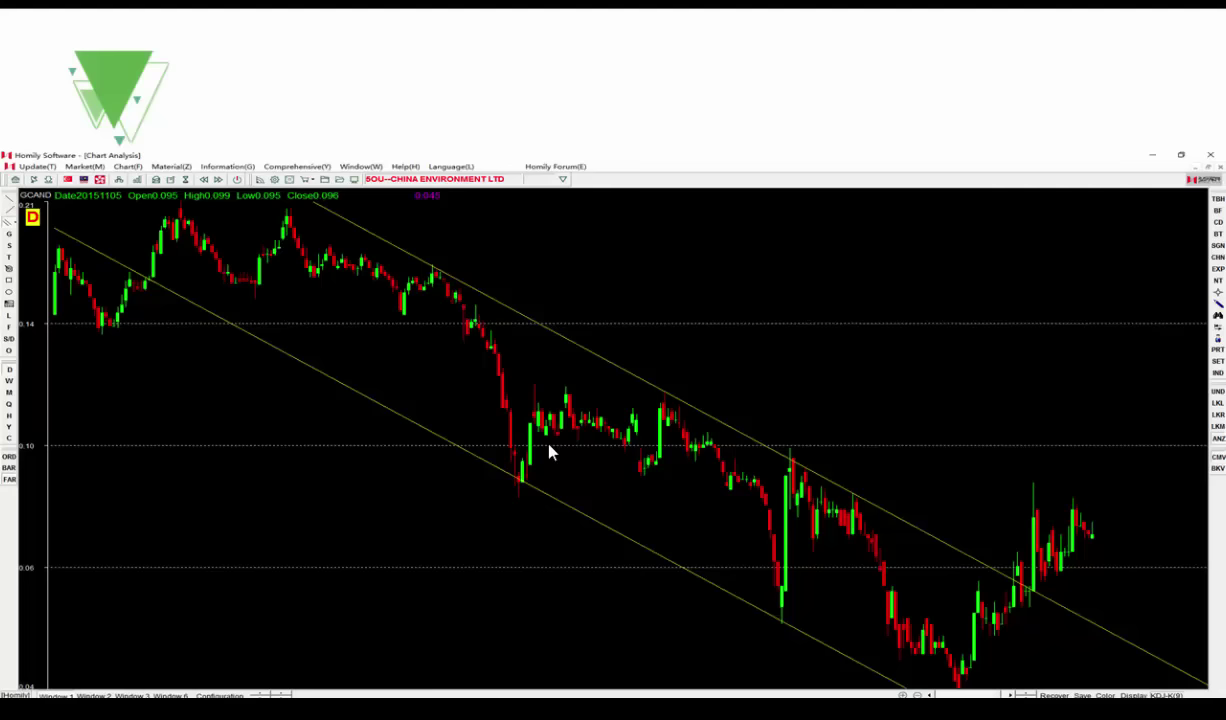
key("Page_Down")
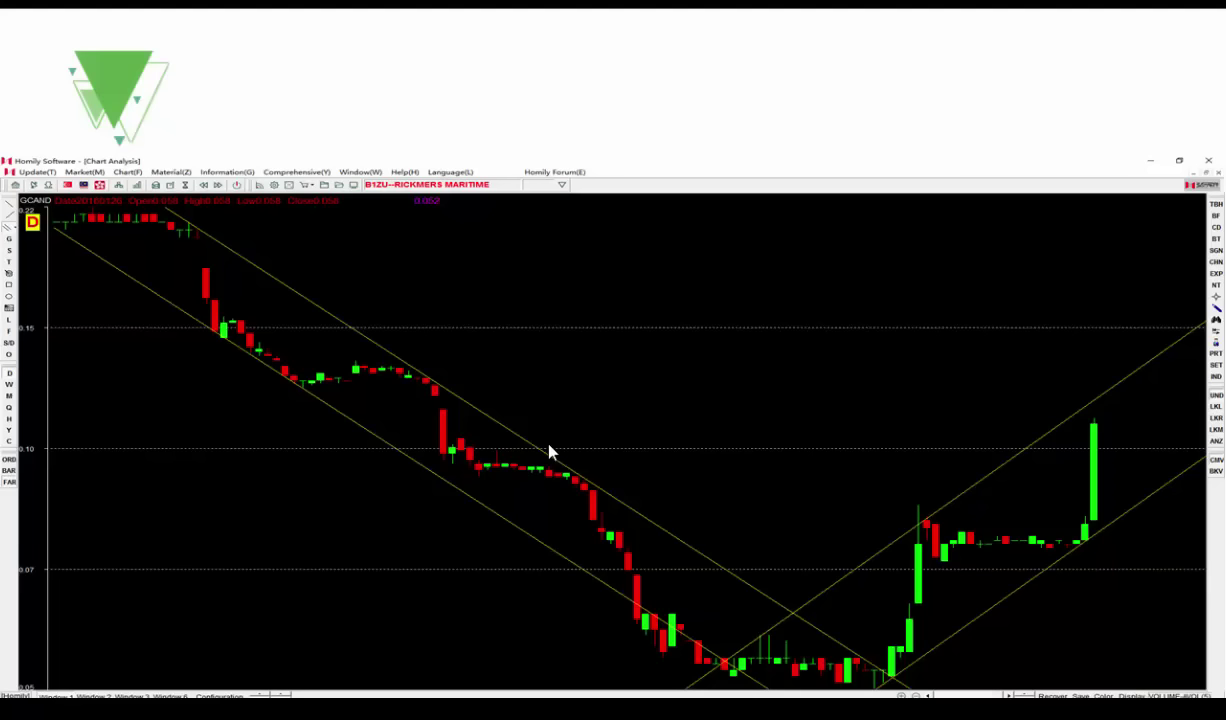
key("Right")
key("Left")
Switch back to Homily Software and show the Sheng Siong candlestick chart full height without the volume pane
key("alt+Tab")
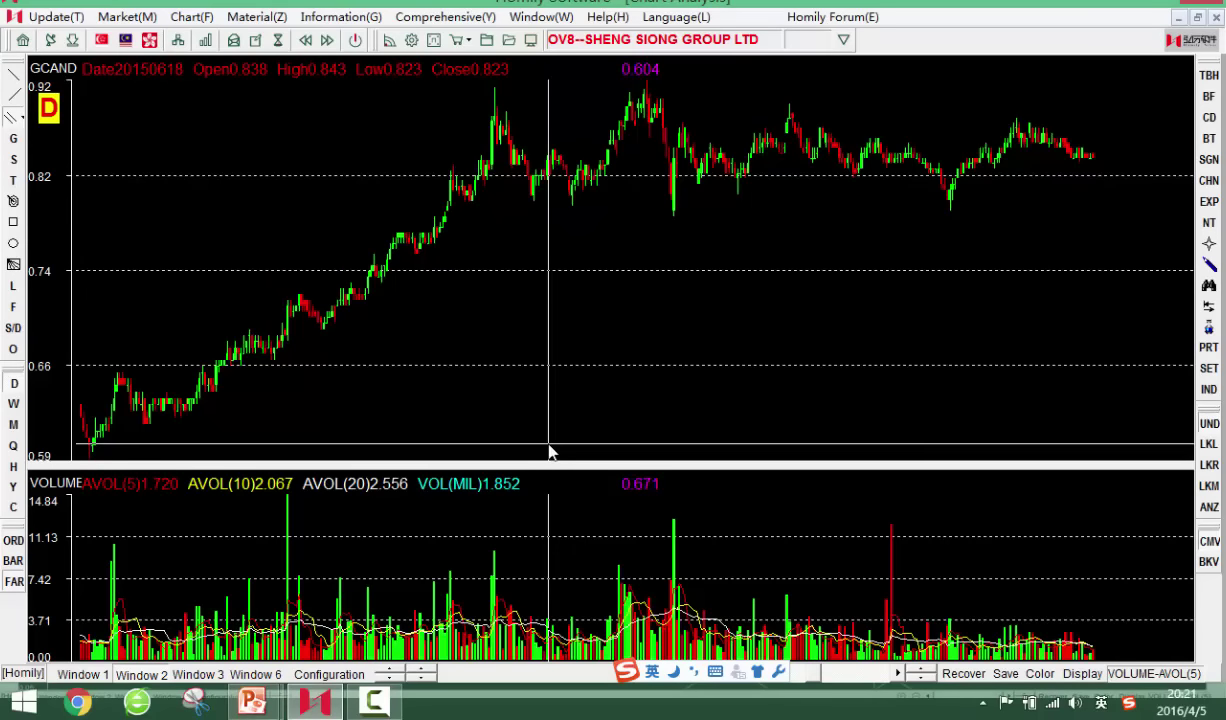
key("Home")
left_click(83, 674)
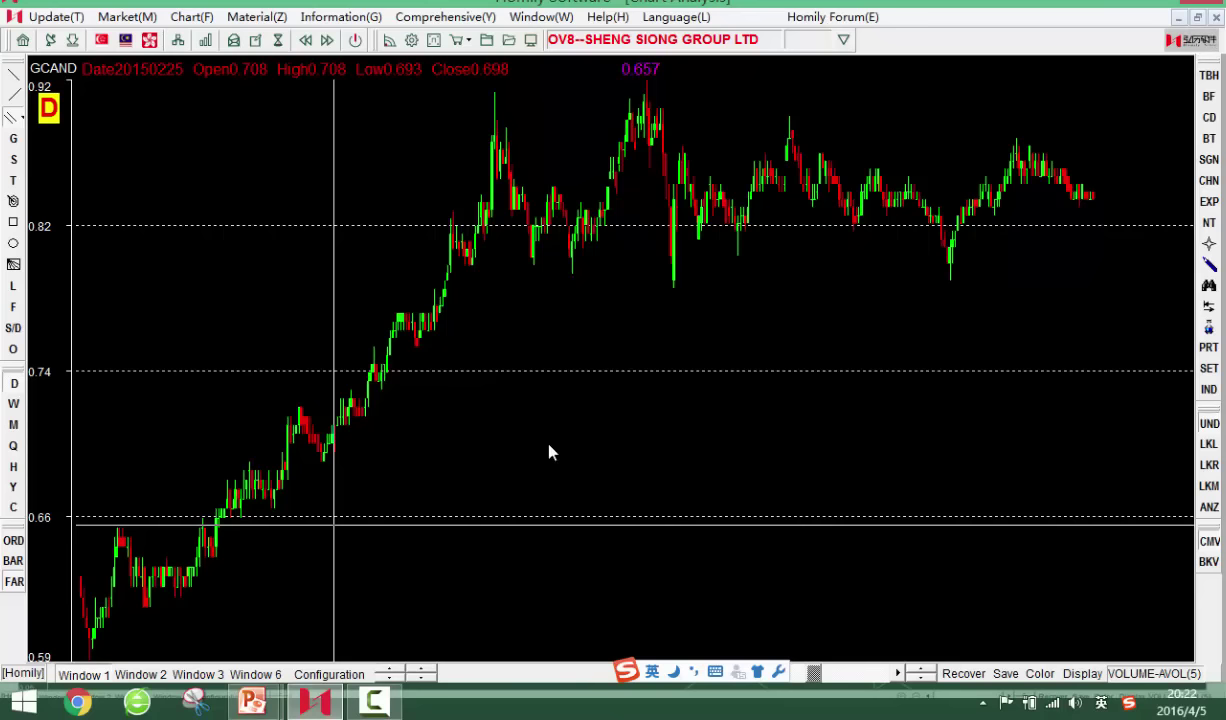
Examine the Sheng Siong uptrend between November 2014 and the 11 August 2015 peak
key("Left")
key("Left")
key("Left")
key("Left")
key("Left")
key("Left")
key("Left")
key("Left")
key("Left")
key("Left")
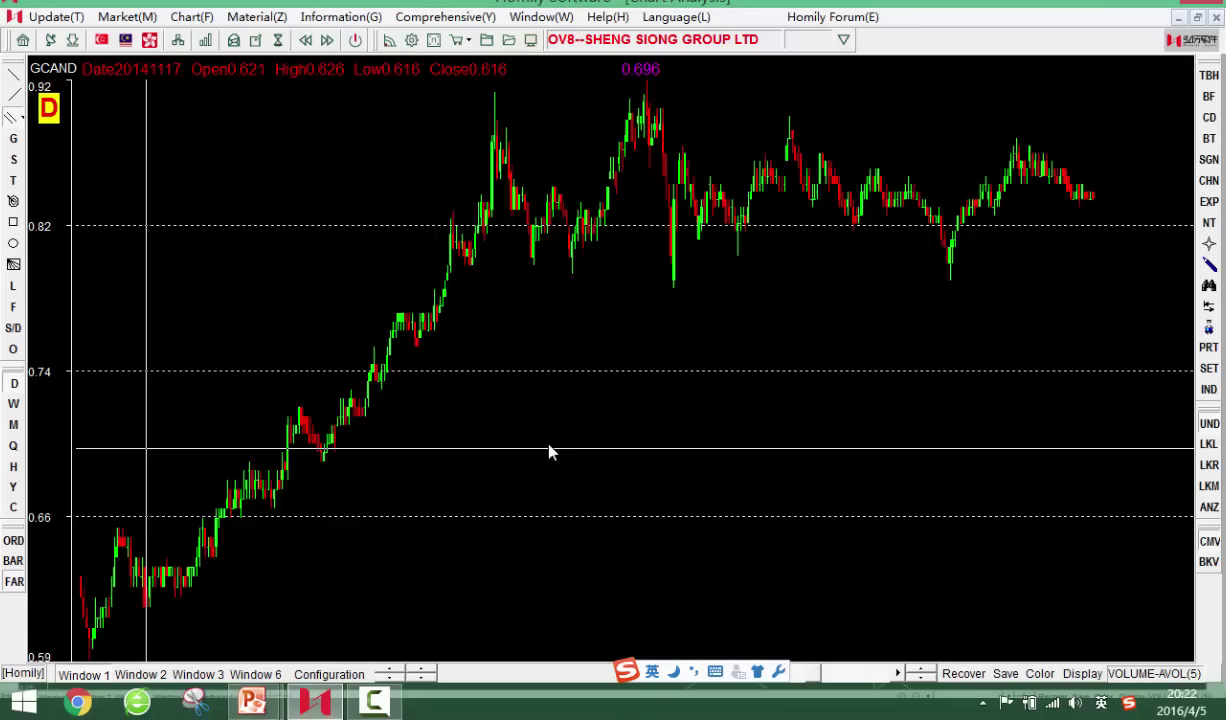
key("Right")
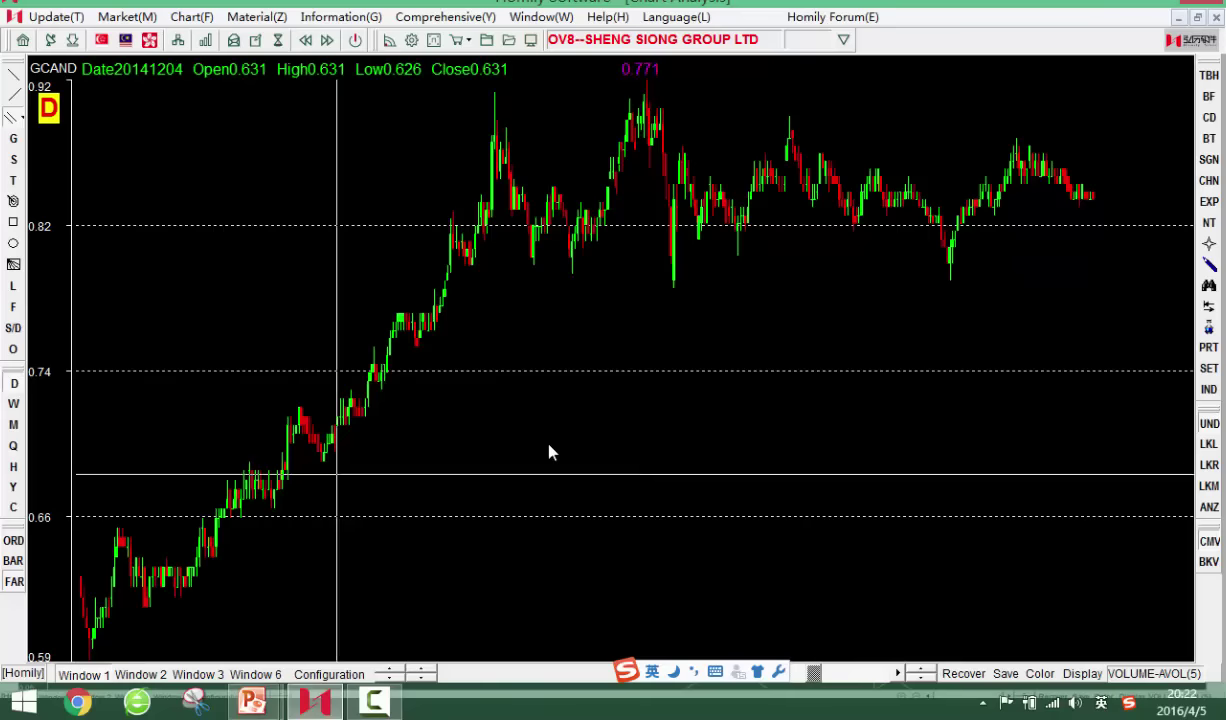
key("Right")
key("Left")
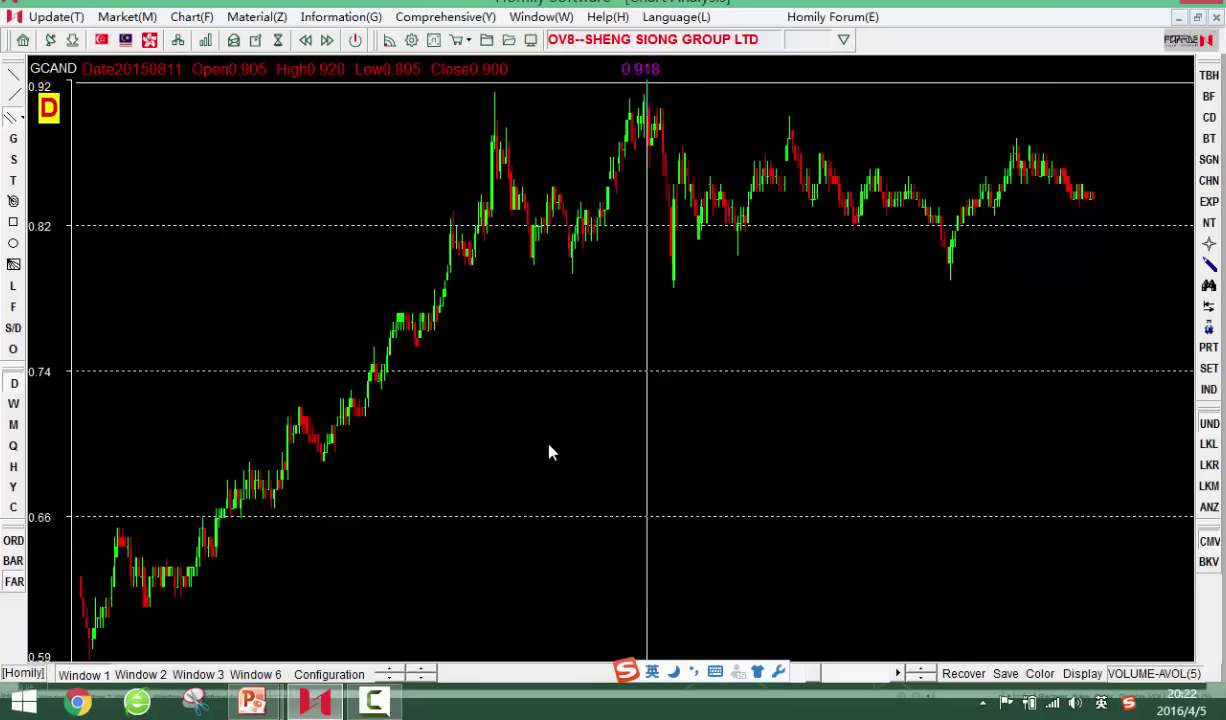
Load the chart of 5DN, Ezra Holdings Ltd
type("5")
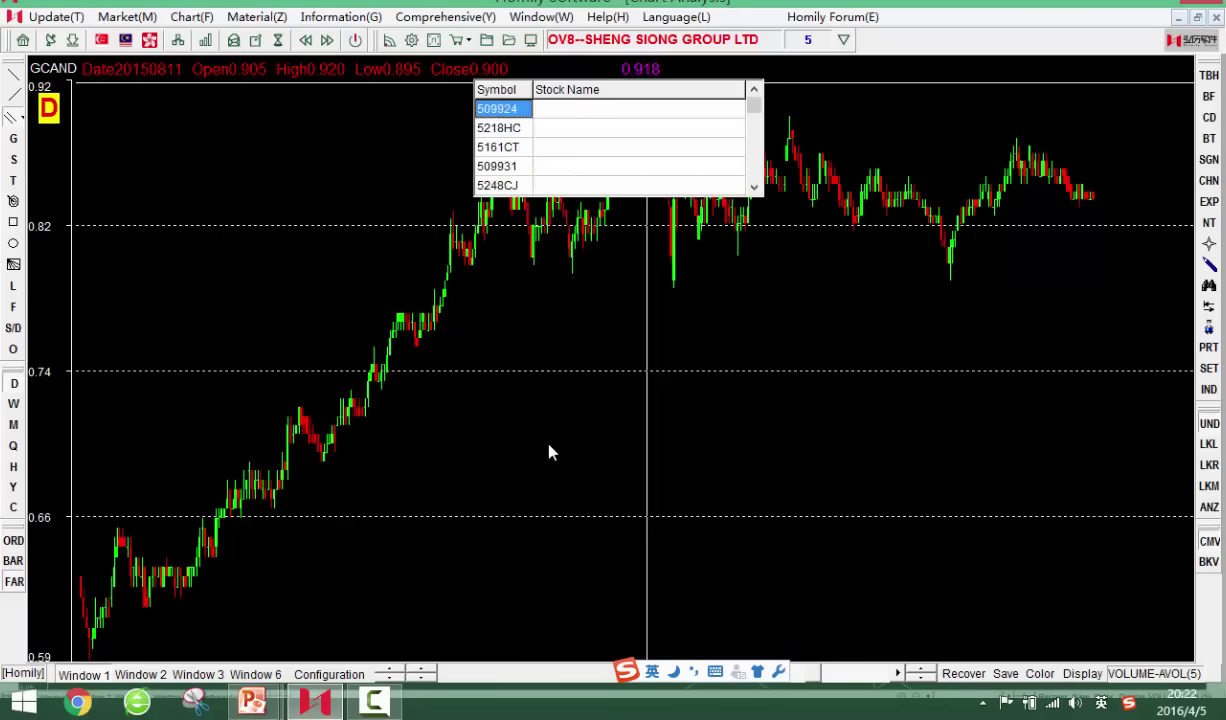
type("DN")
key("Return")
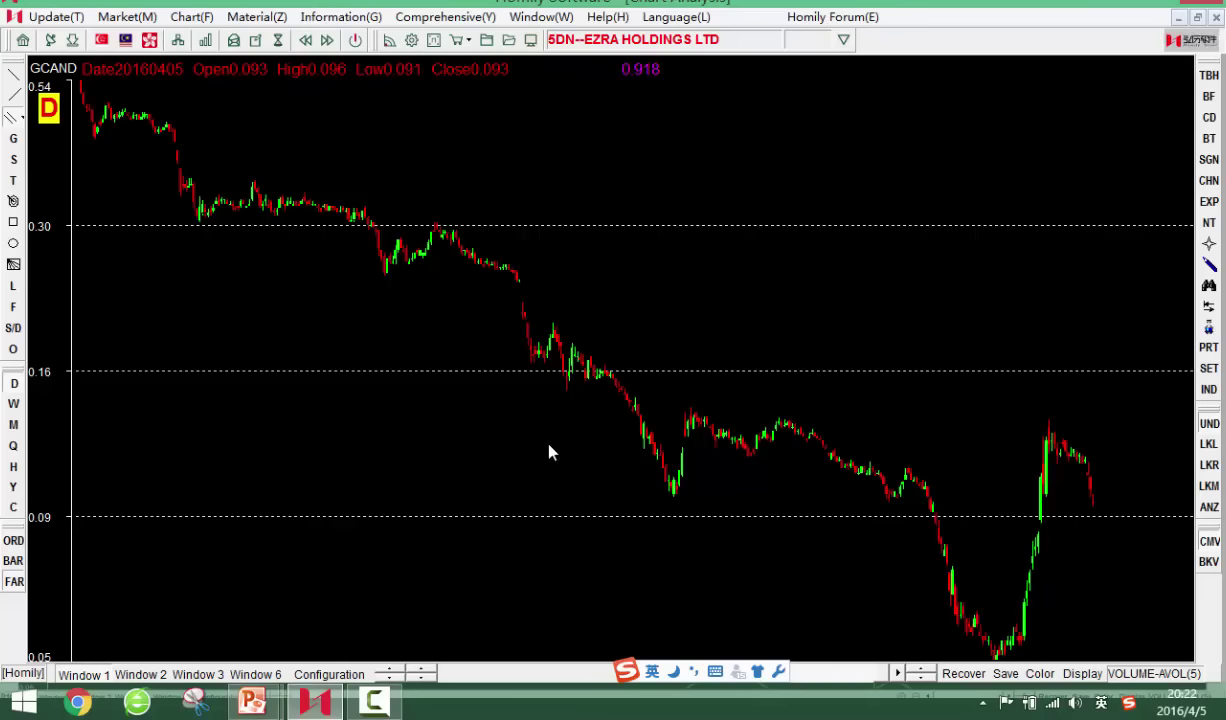
Examine the Ezra Holdings downtrend candles, including the one of 30 March 2015
key("Left")
key("Left")
key("Left")
key("Left")
key("Left")
key("Left")
key("Left")
key("Left")
key("Right")
key("Right")
key("Right")
key("Right")
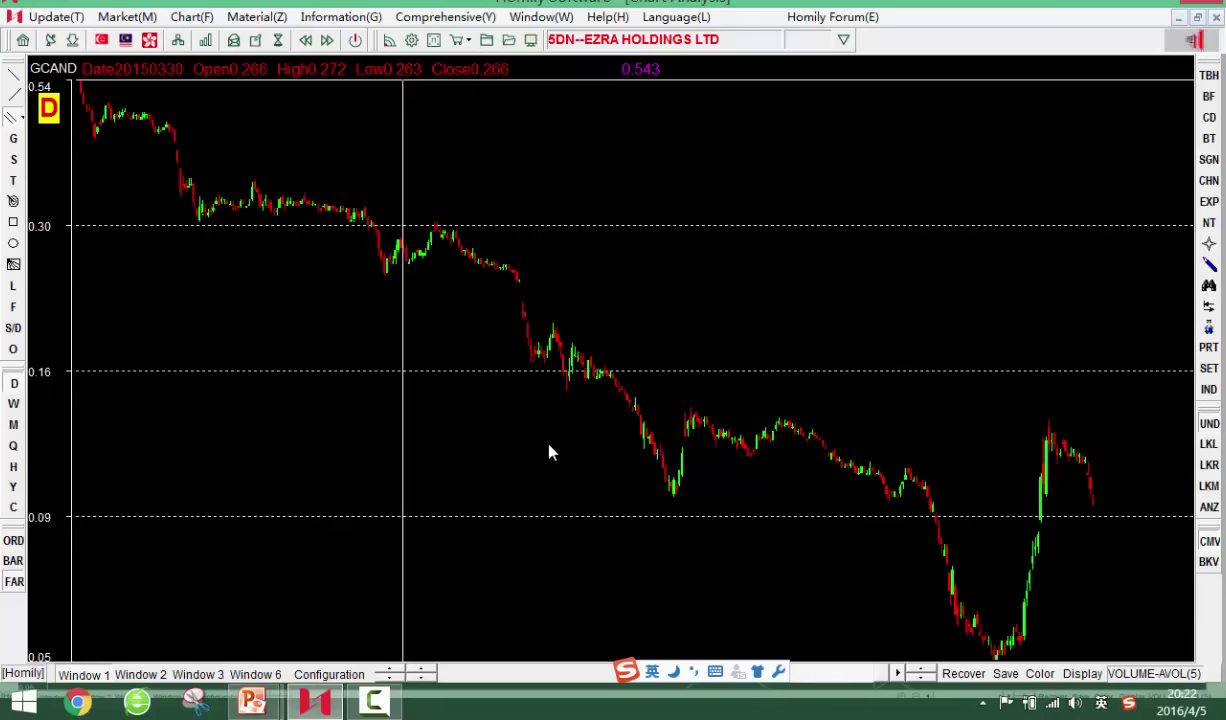
Open the Black Box Expert indicator analysis for Ezra Holdings
left_click(433, 40)
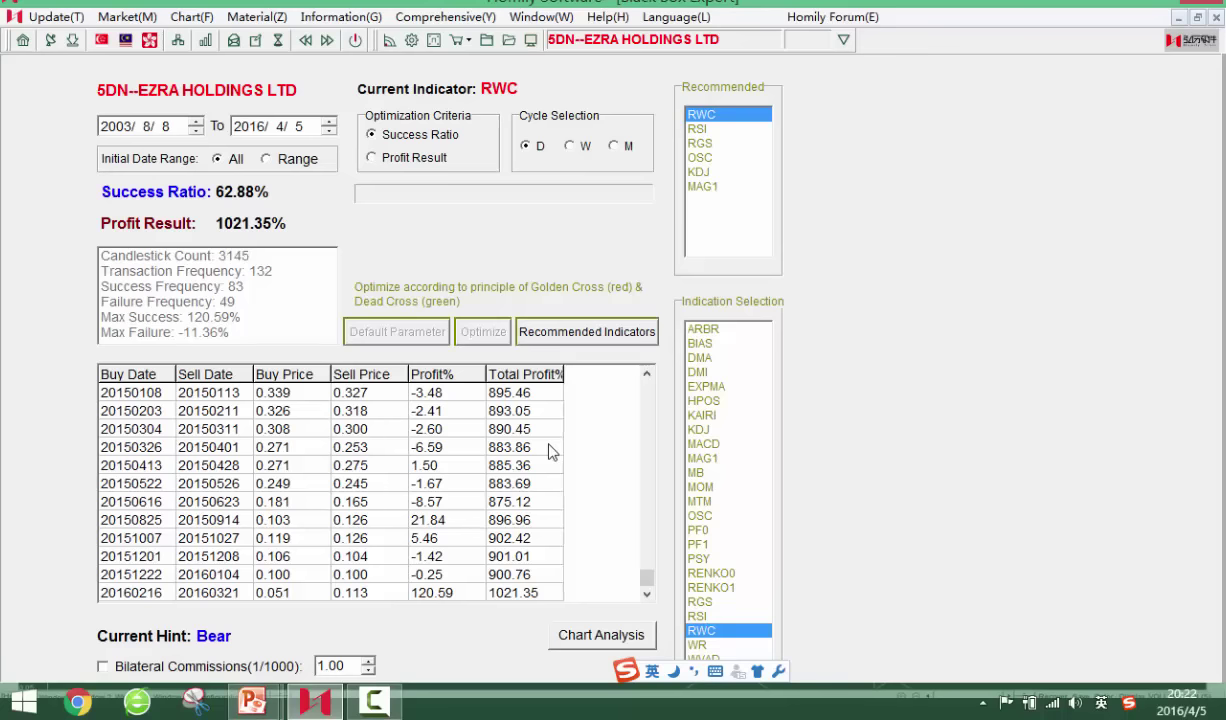
Select the recommended MAG1 indicator for Ezra Holdings and optimize its parameters by success ratio on the daily cycle
key("Down")
key("Down")
key("Down")
key("Down")
key("Down")
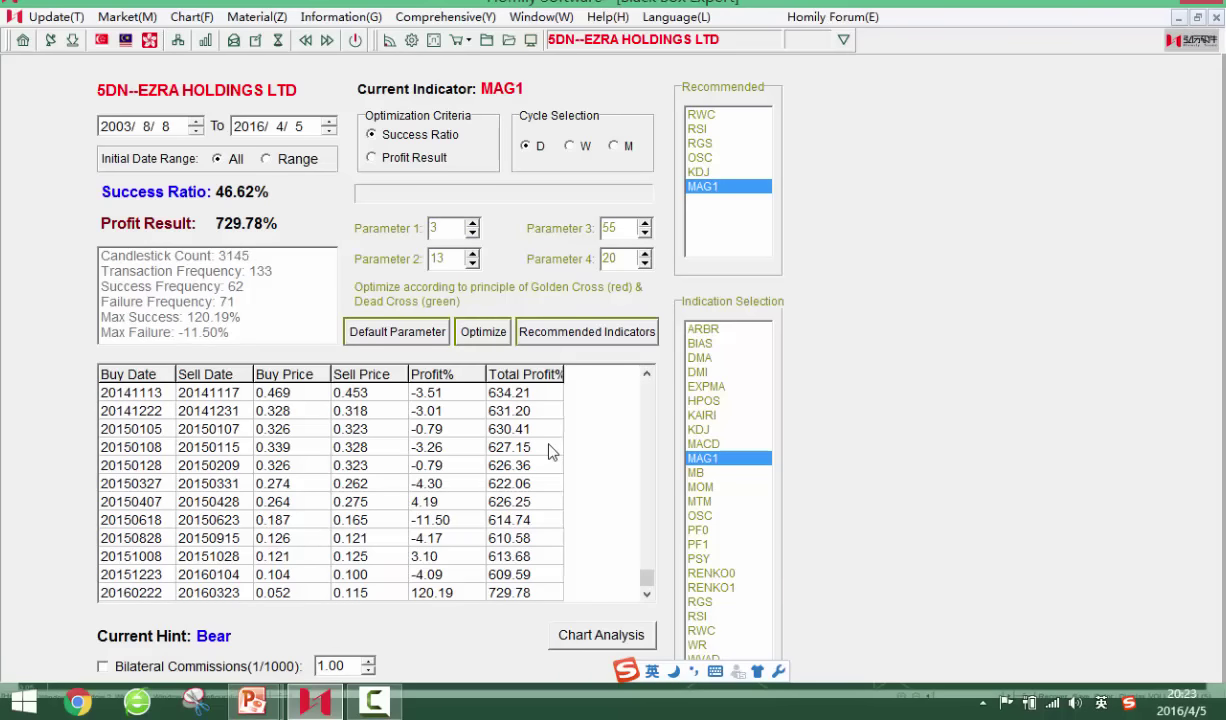
key("Return")
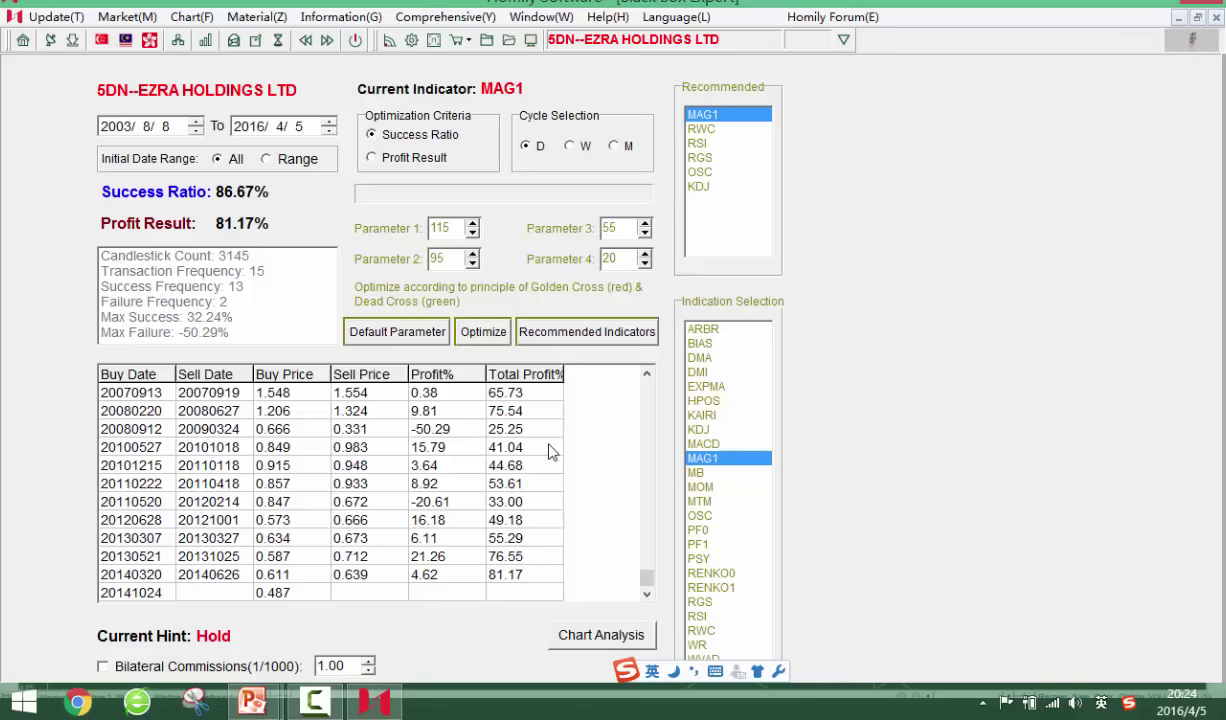
Load the chart of N21, Noble Group Ltd, and optimize its RSI indicator by success ratio in Black Box Expert
type("N21")
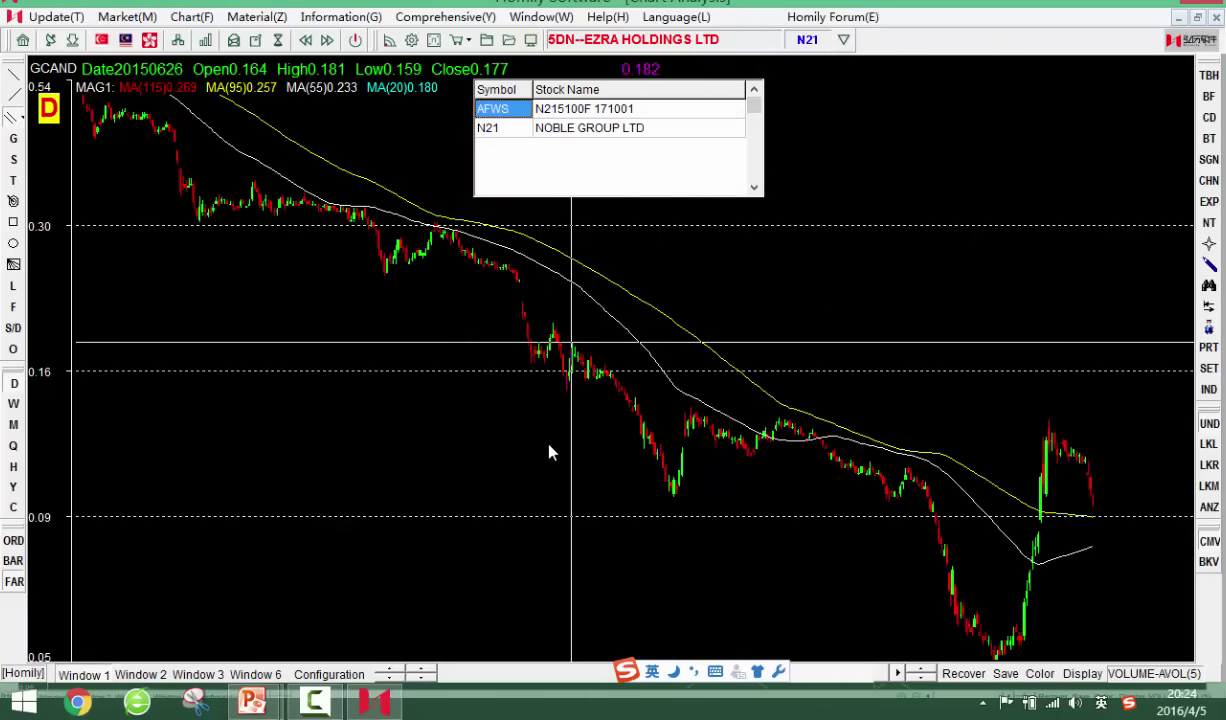
key("Down")
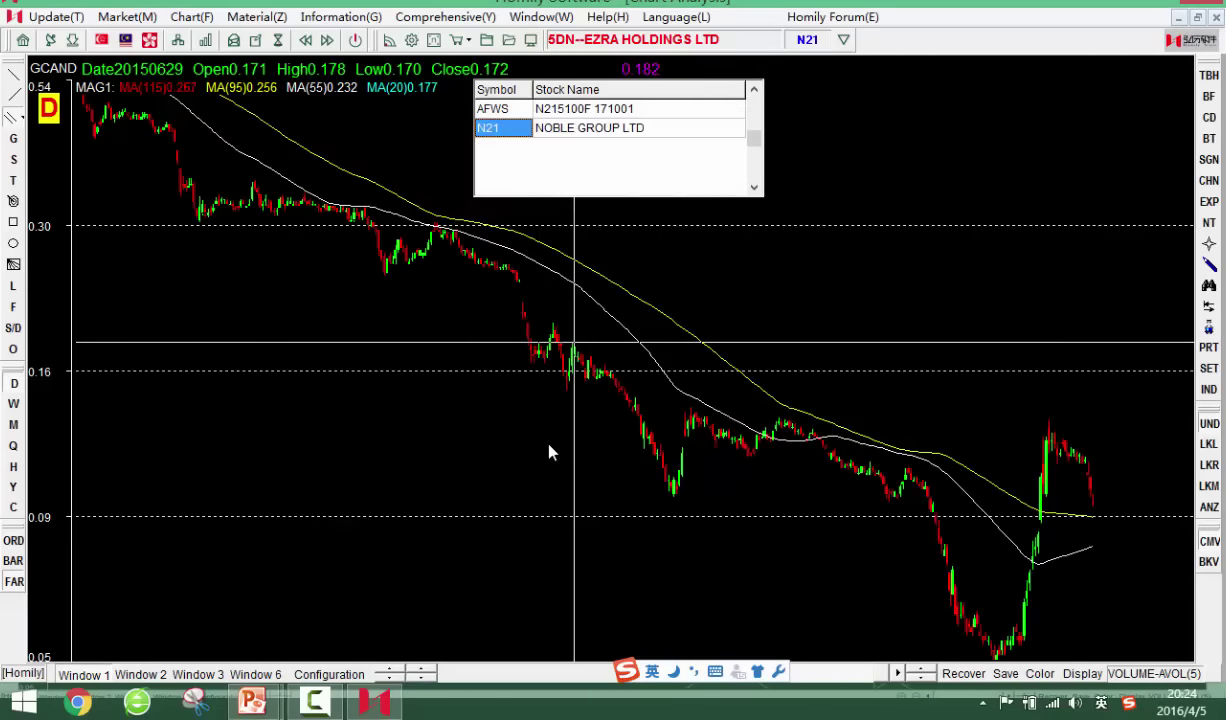
key("Return")
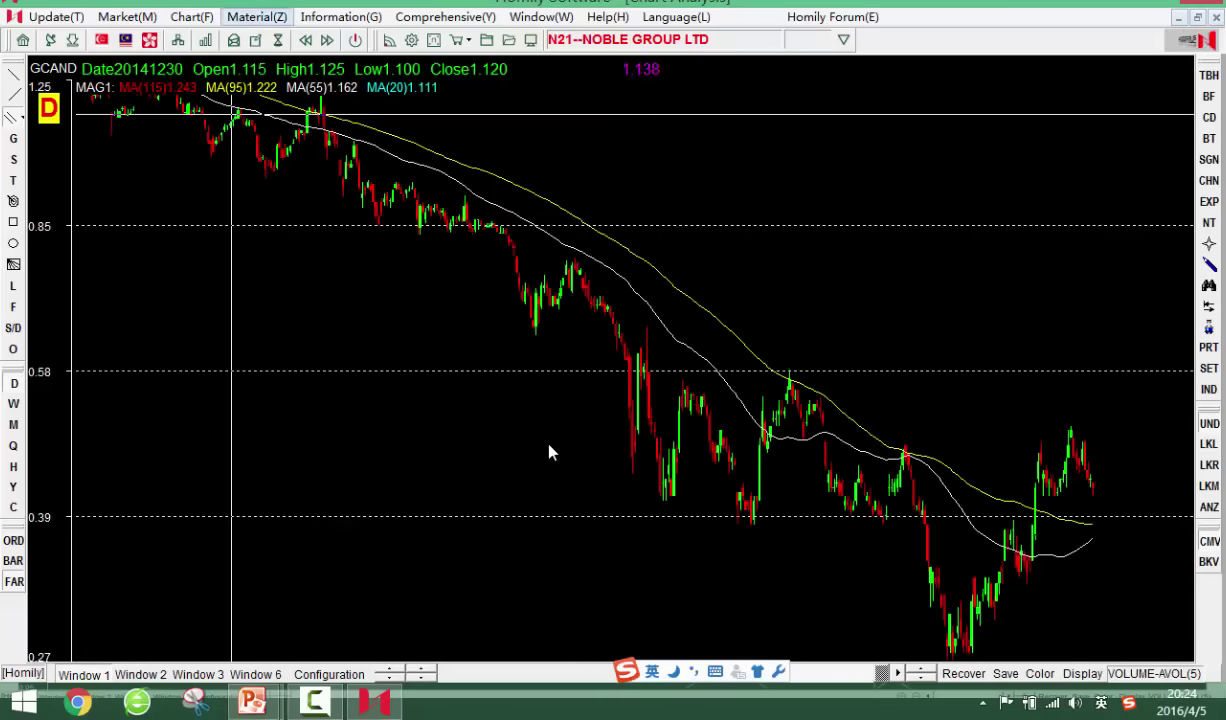
left_click(433, 40)
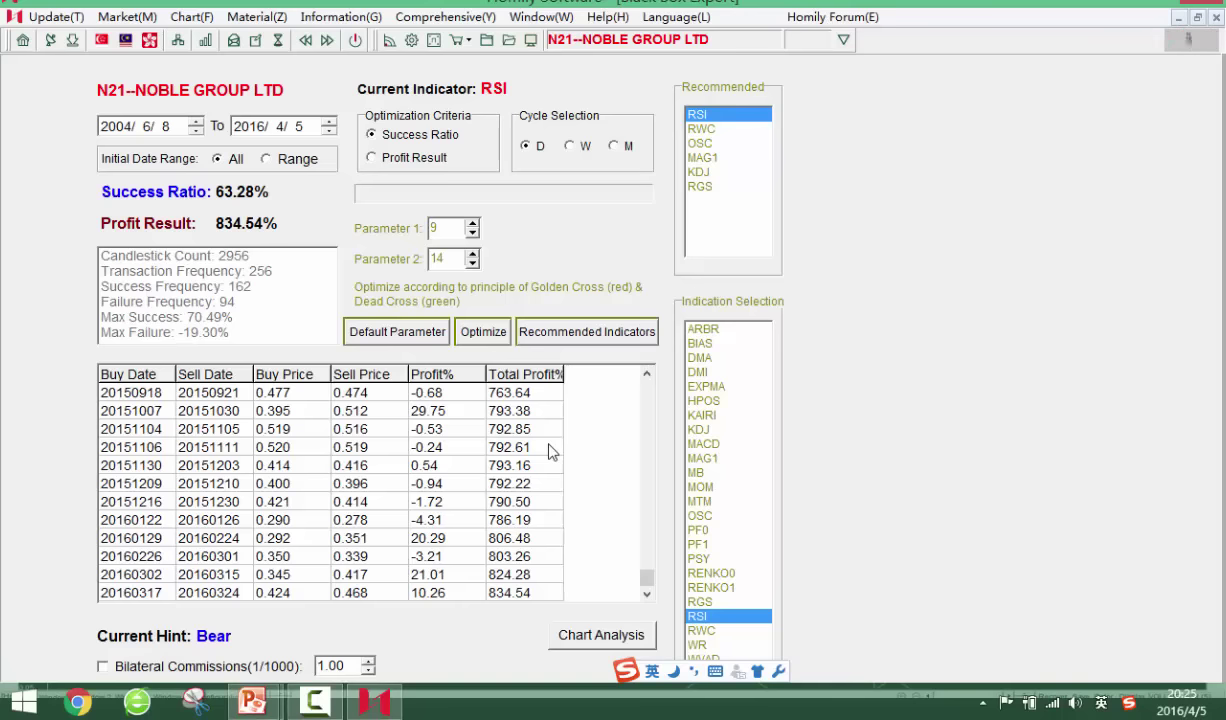
key("Return")
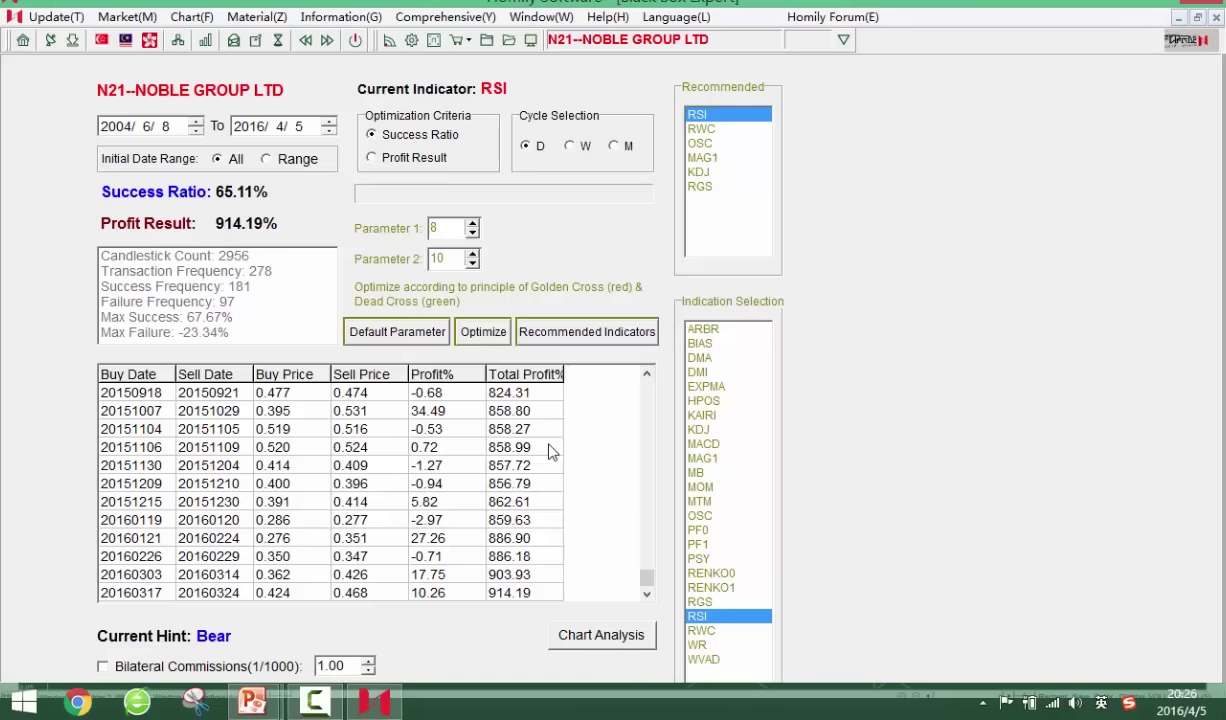
Load the chart of B1ZU, Rickmers Maritime
type("ric")
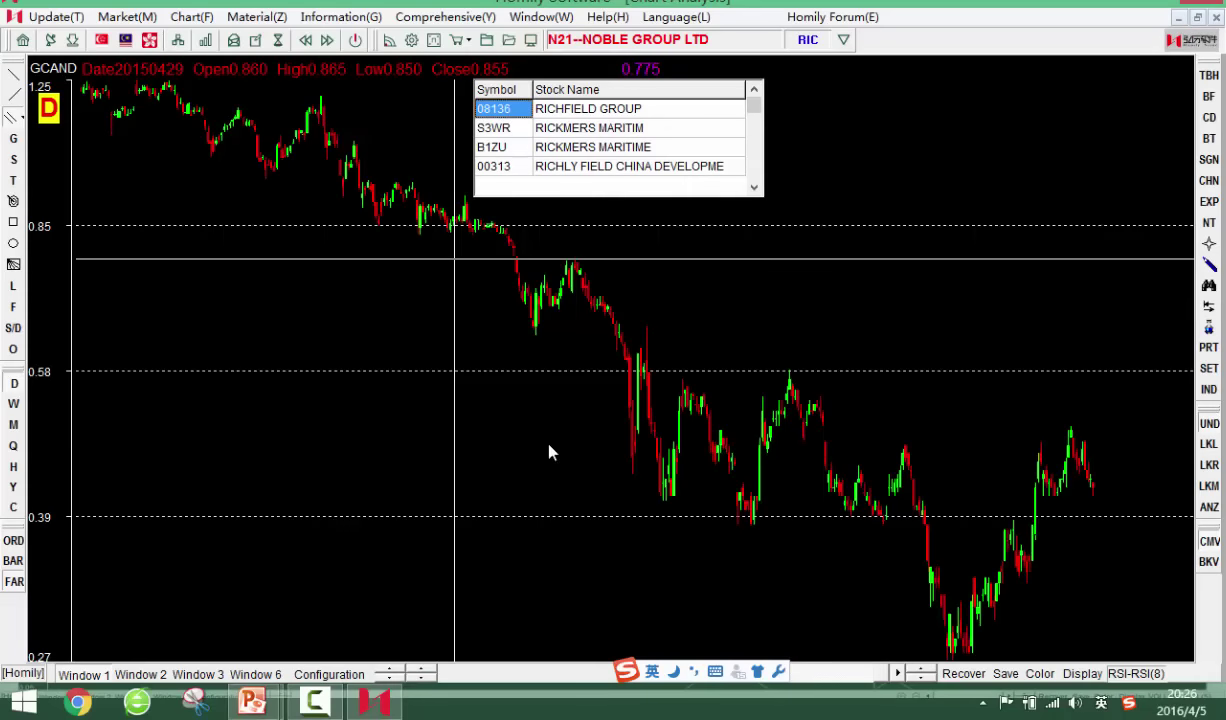
key("Down")
key("Down")
key("Return")
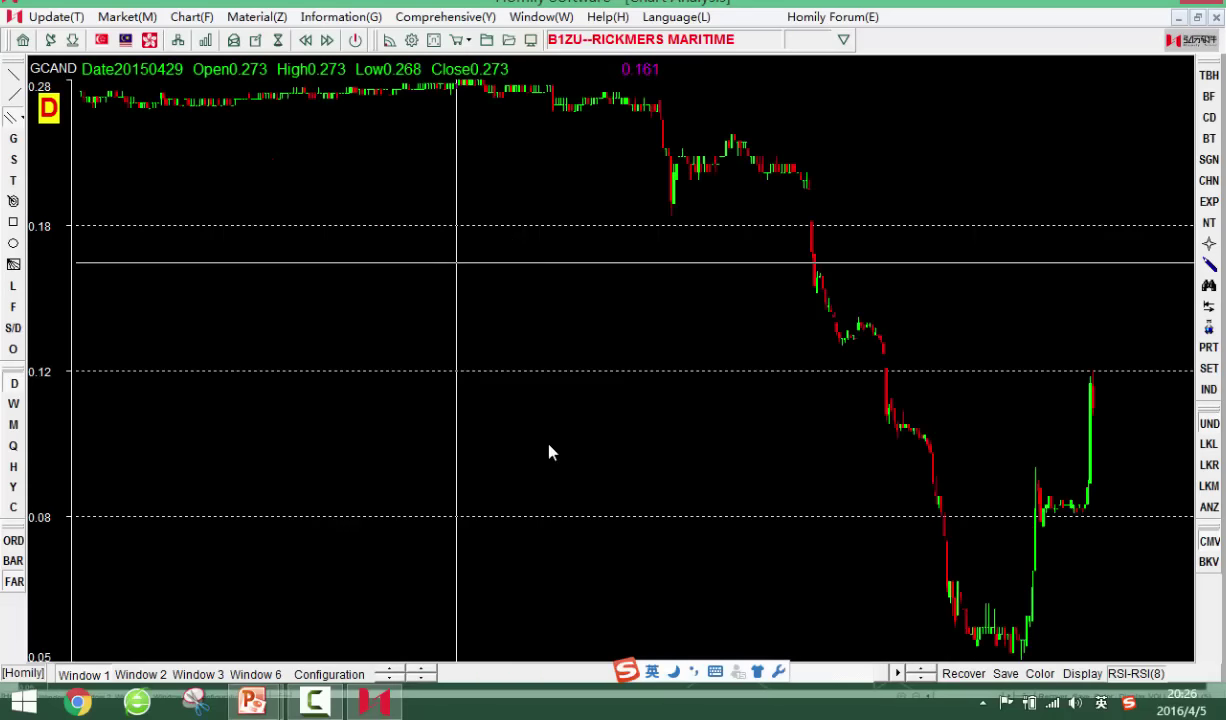
Examine the latest Rickmers Maritime candles up to 5 April 2016 and open the stock's MAG1 analysis in Black Box Expert
key("Right")
key("Right")
key("Right")
key("Right")
key("Right")
key("Right")
key("Right")
key("Right")
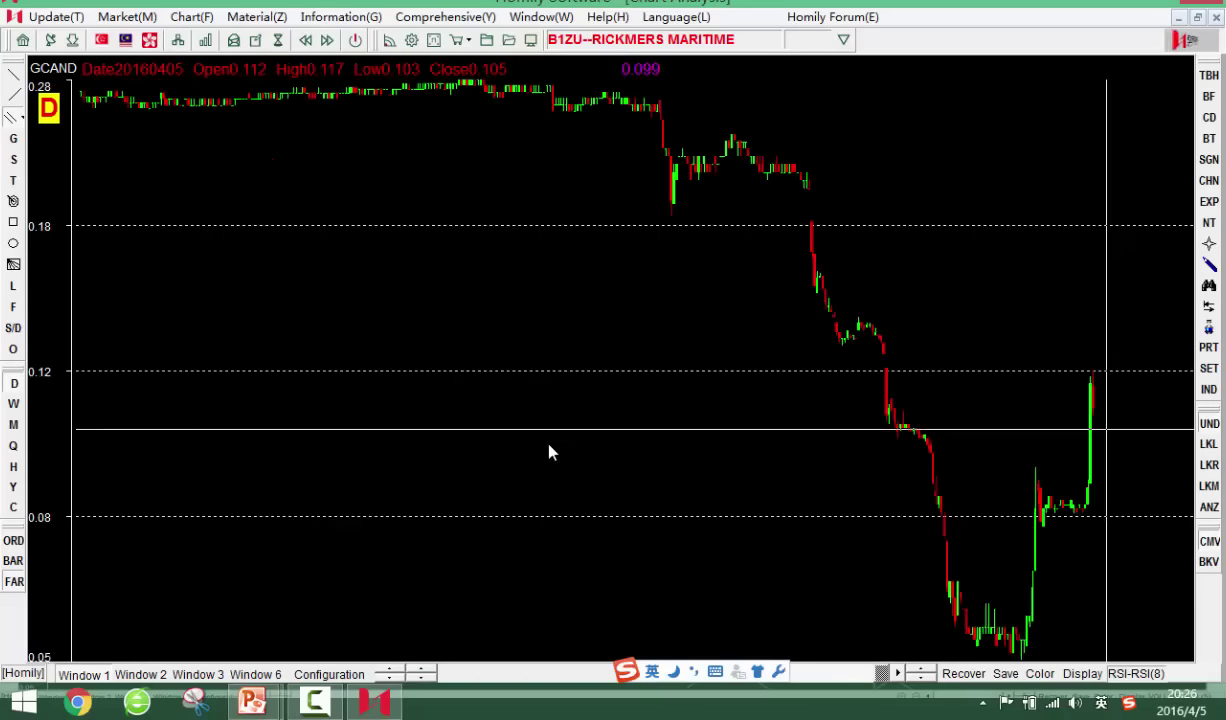
key("Right")
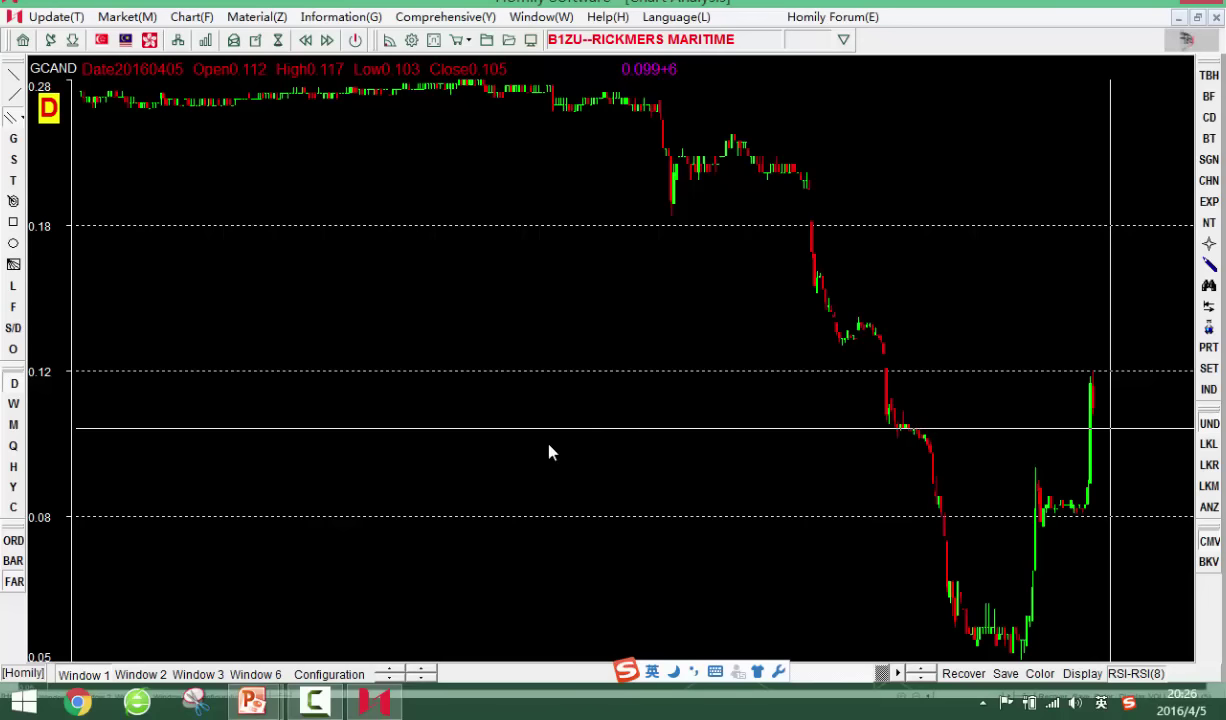
key("Left")
key("Right")
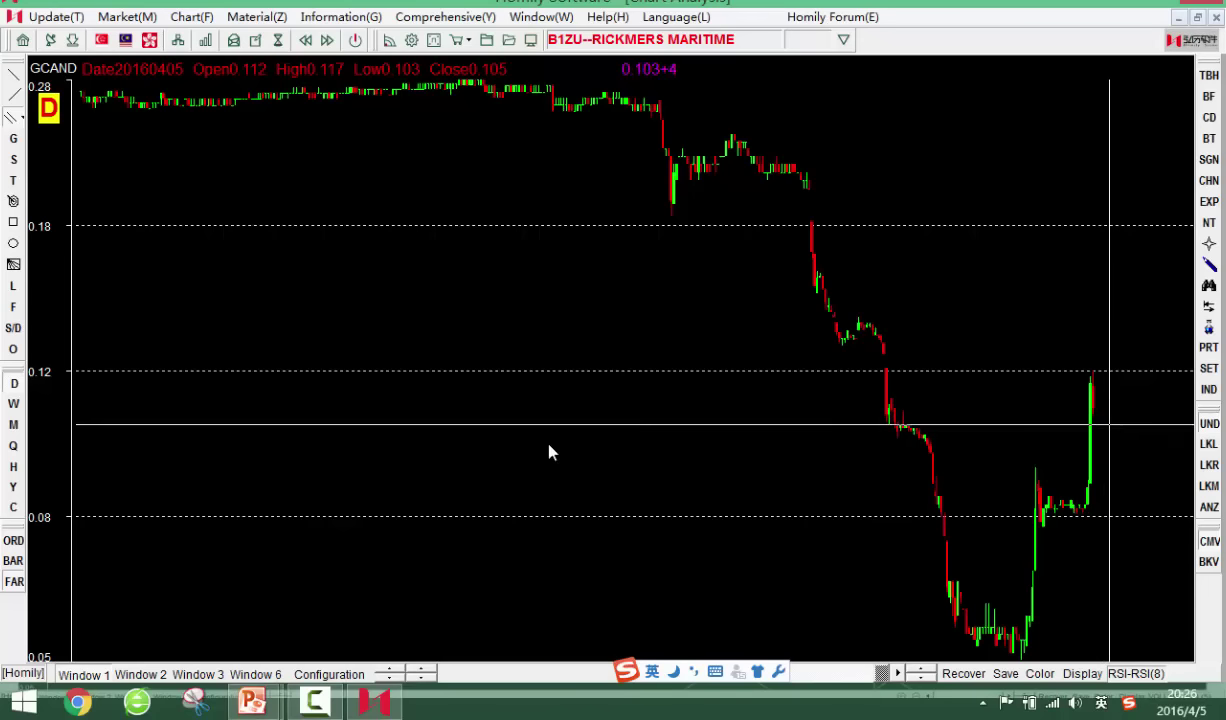
key("Left")
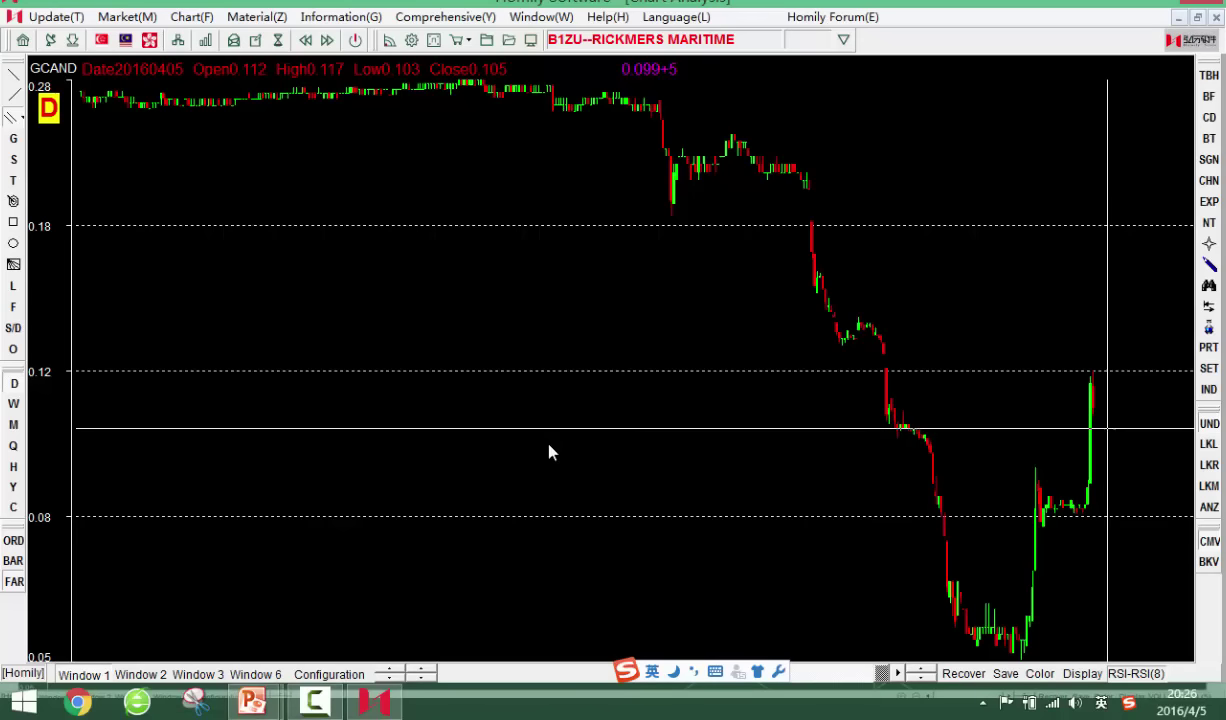
left_click(412, 39)
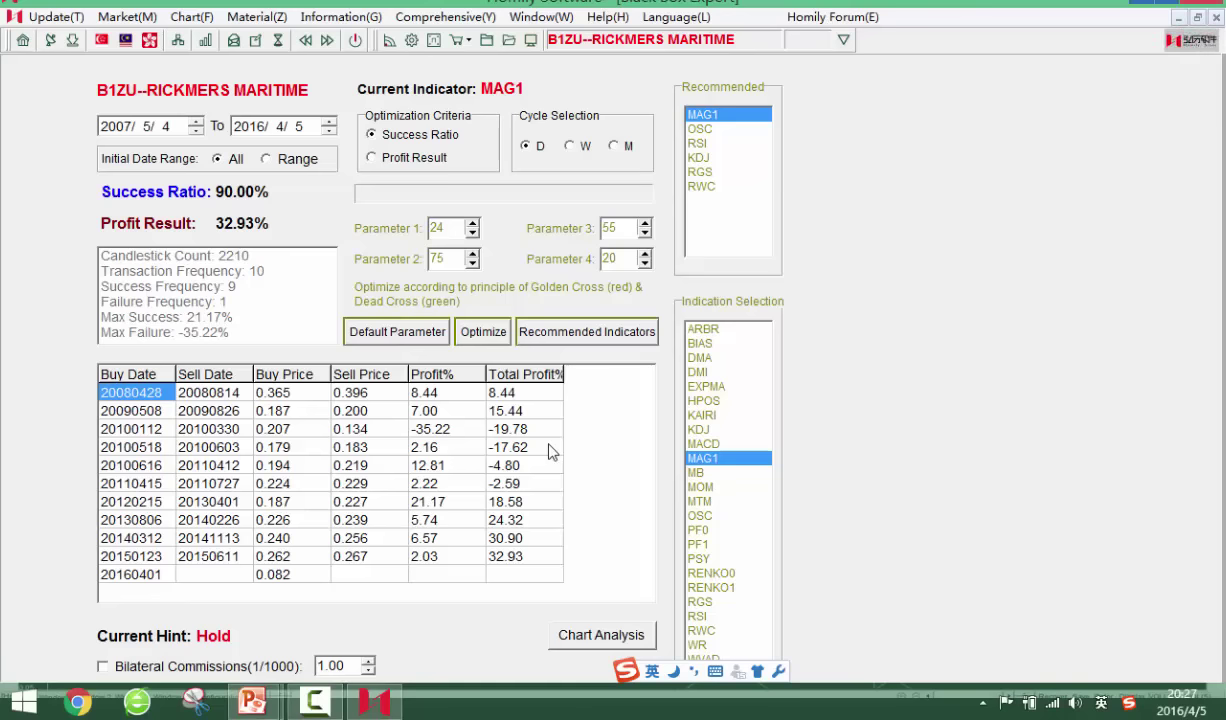
In the MAG1 parameter settings, turn off the display of the second, third and fourth moving averages
key("Escape")
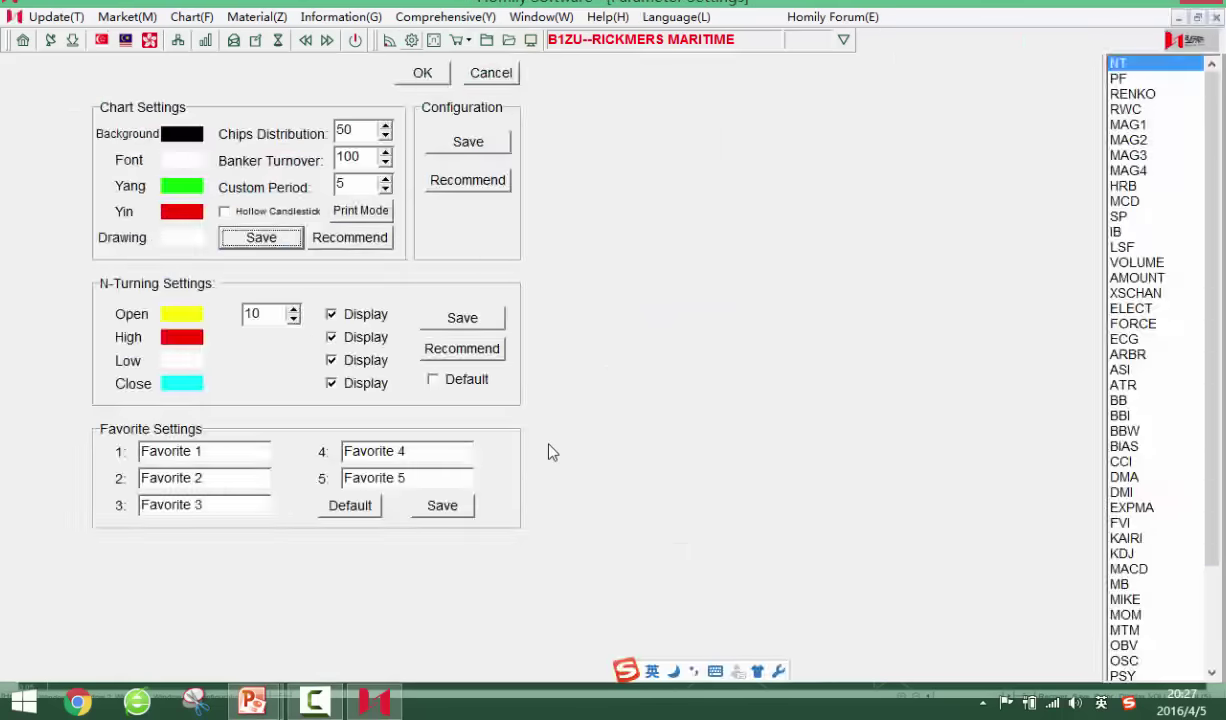
key("m")
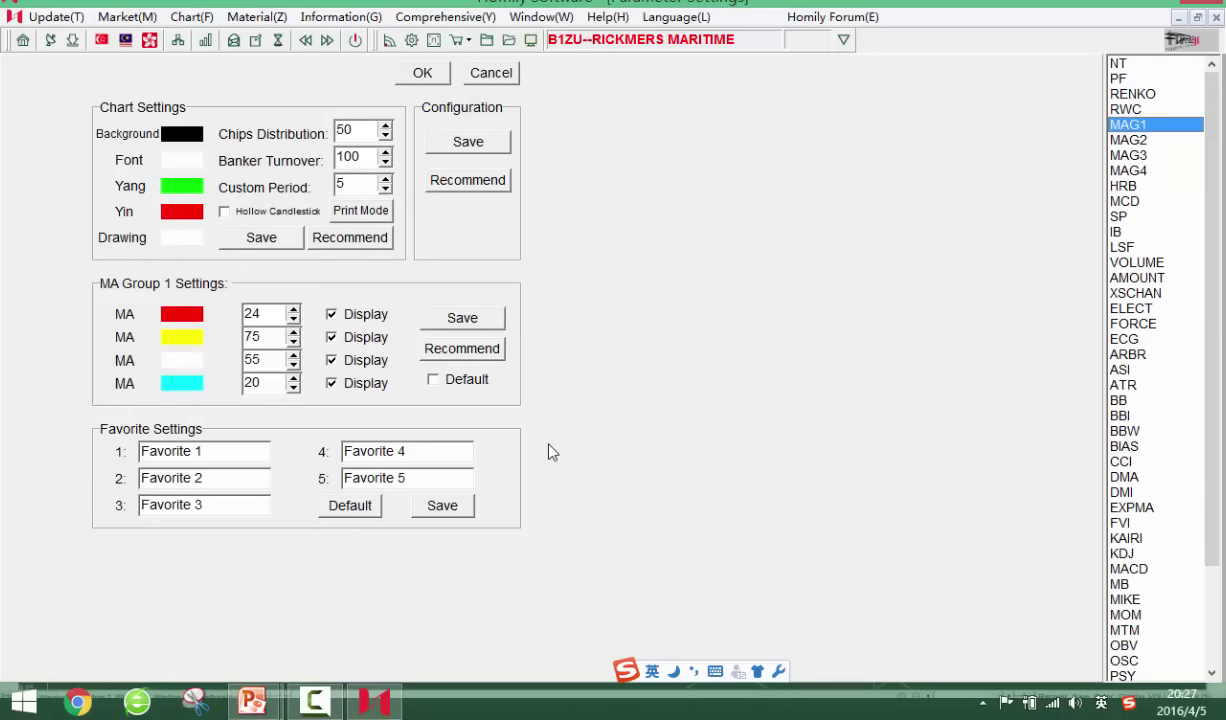
key("Tab")
key("space")
key("Tab")
key("space")
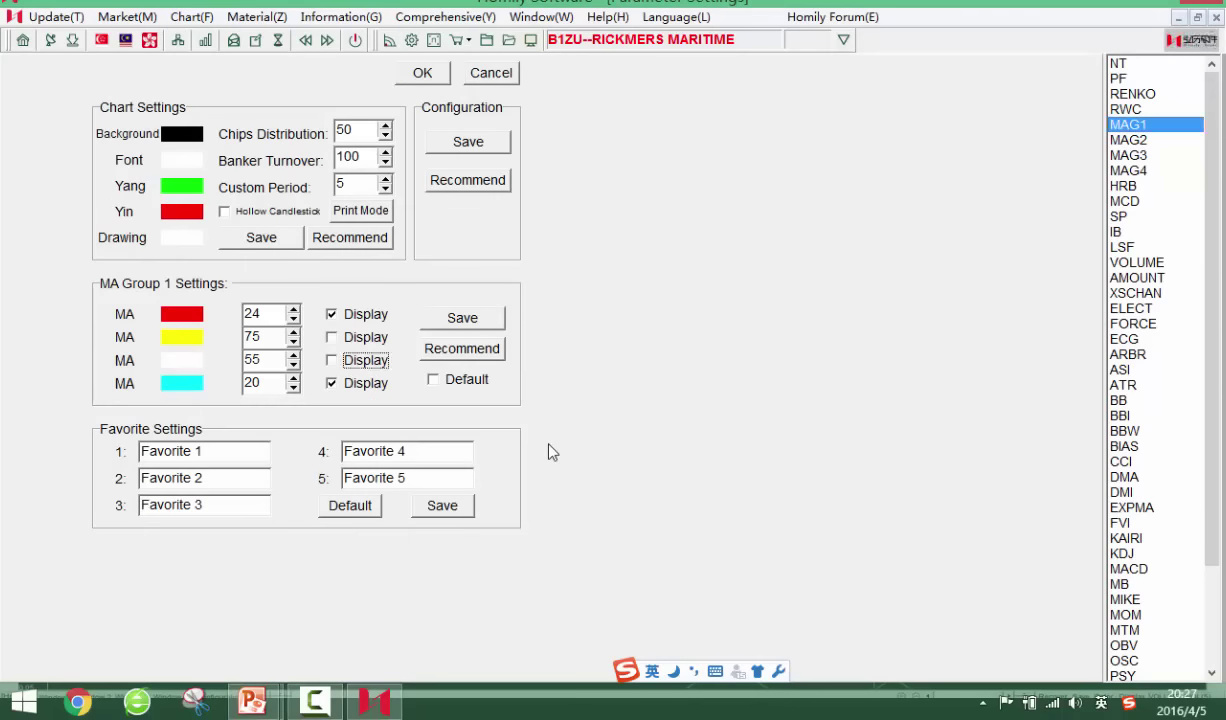
key("Tab")
key("space")
Set the first MAG1 moving average to 20, save it and return to the Rickmers Maritime chart
key("Tab")
key("BackSpace")
type("0")
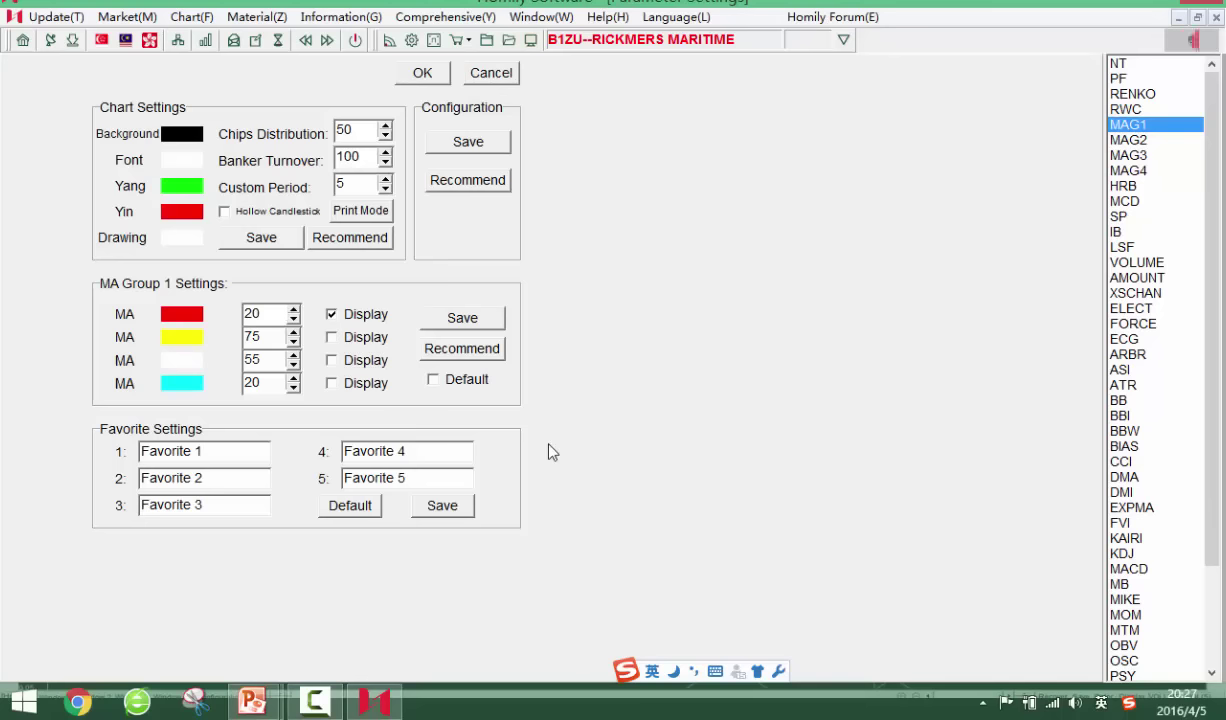
key("Tab")
key("Tab")
key("Return")
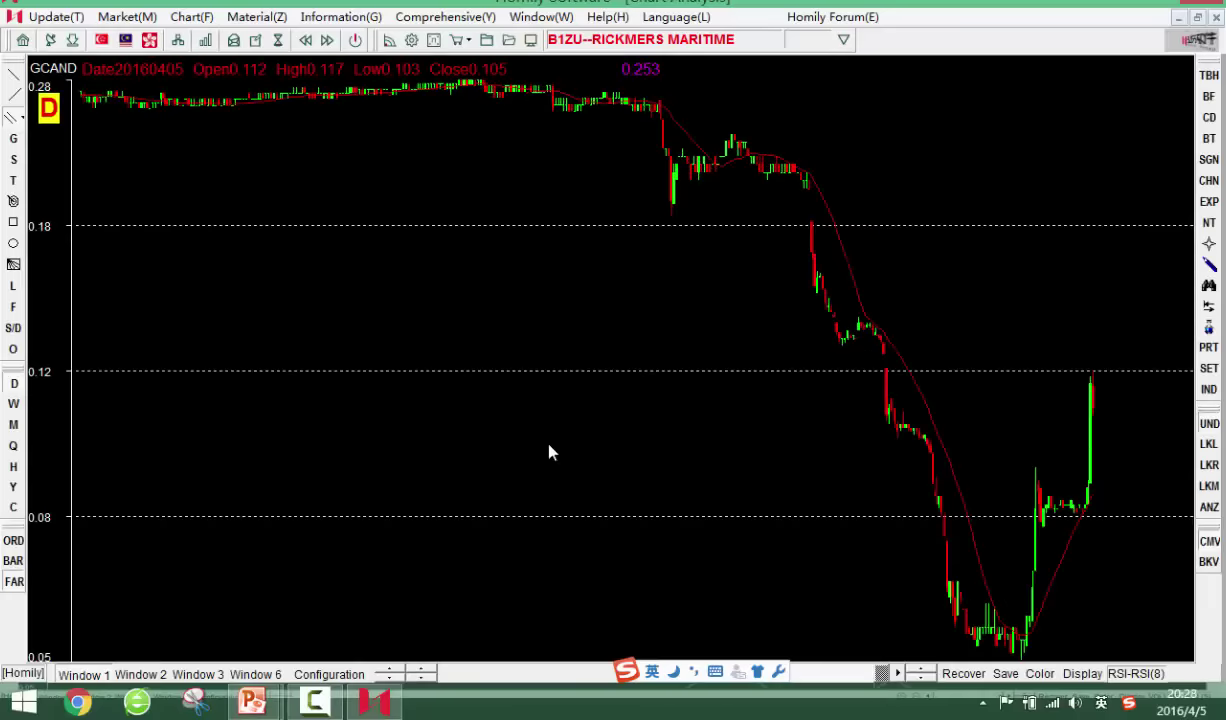
Examine the Rickmers Maritime decline in December 2015 against the 20-day moving average, including the 18 December candle
key("Up")
key("Up")
key("Up")
key("Up")
key("Up")
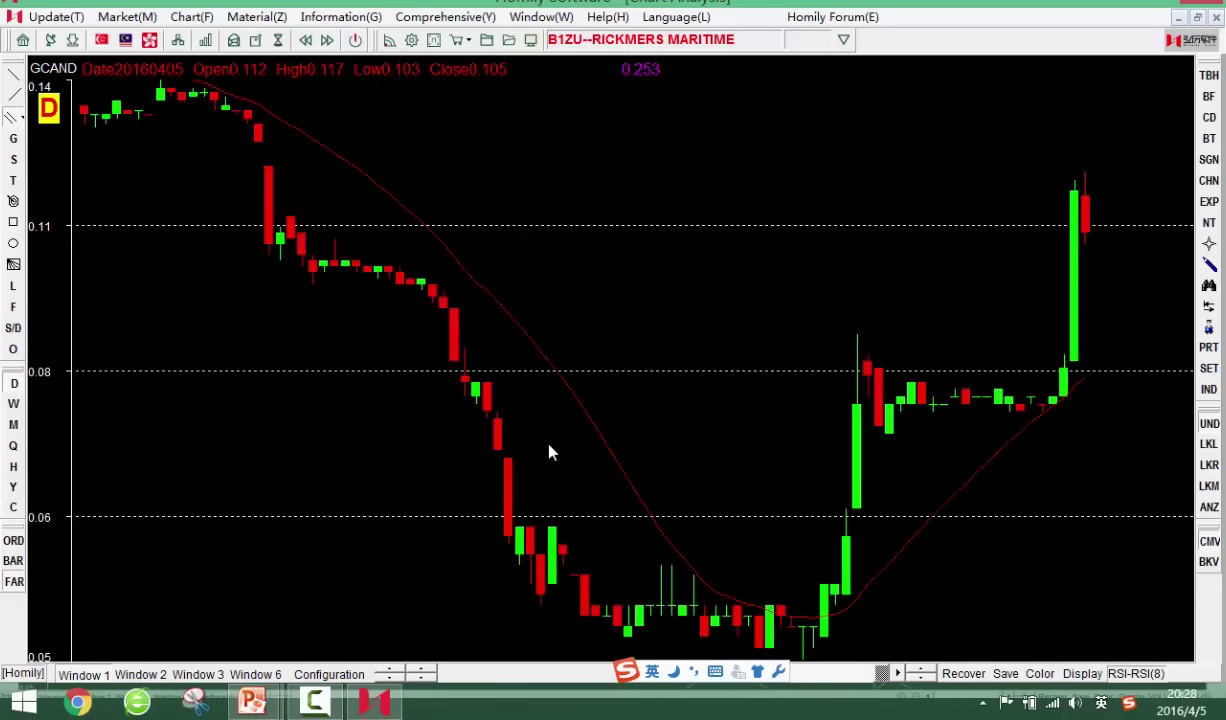
key("Left")
key("Left")
key("Left")
key("Left")
key("Left")
key("Left")
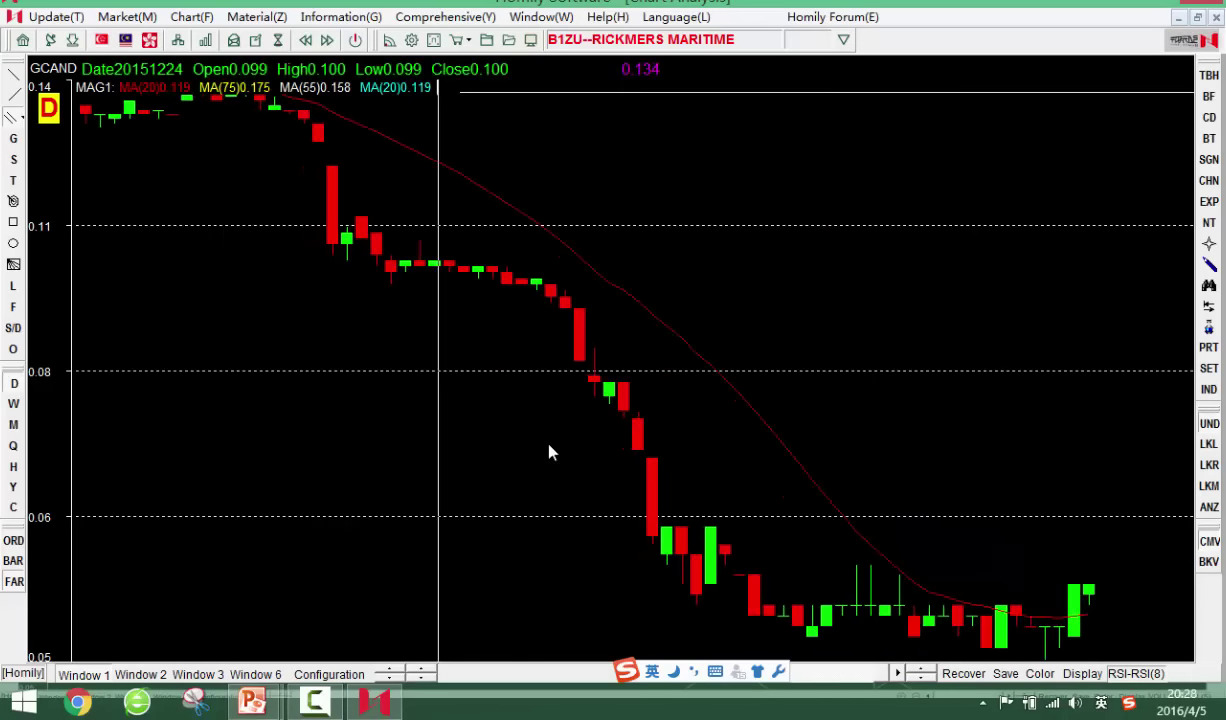
key("Escape")
key("Right")
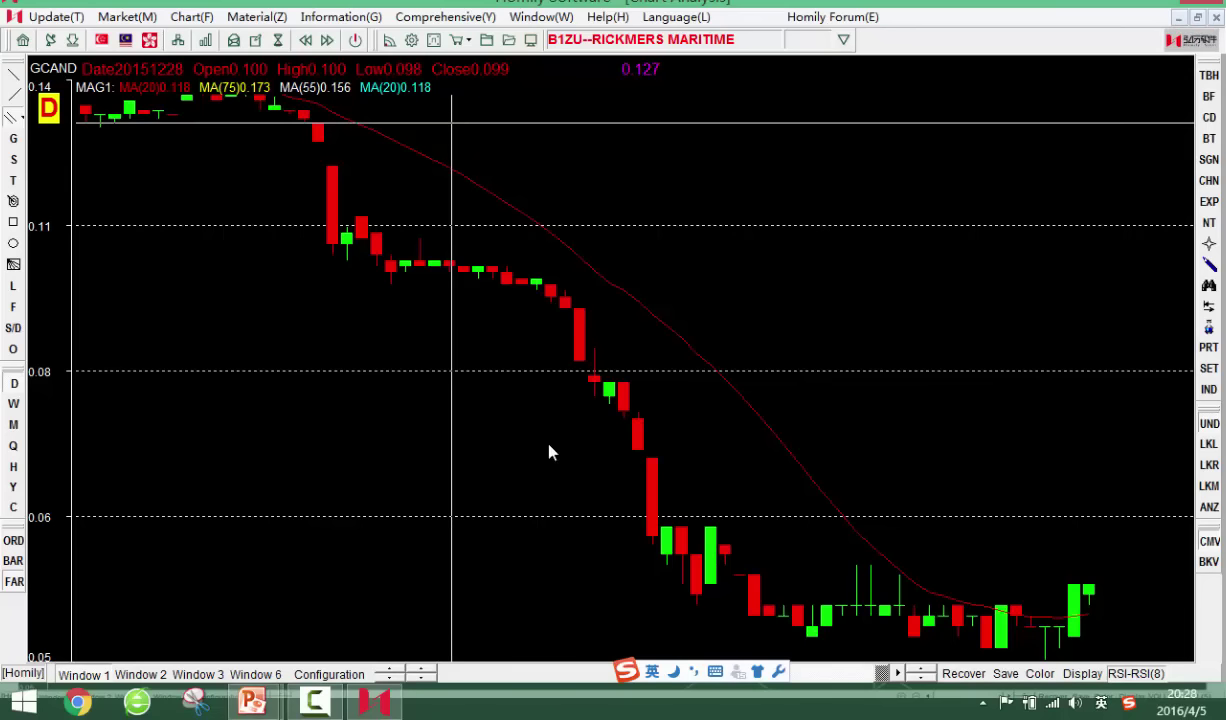
key("Left")
key("Left")
key("Left")
key("Left")
key("Left")
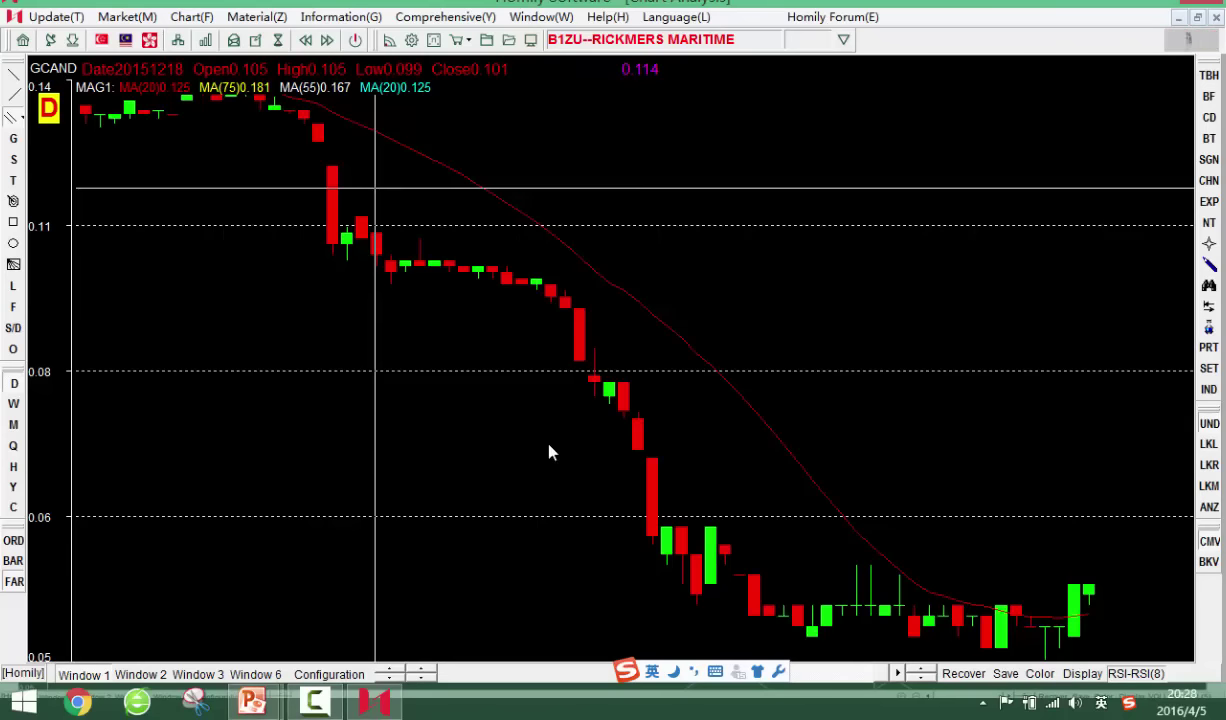
Examine the Rickmers Maritime rebound from 2 March to 4 April 2016 against the 20-day moving average, plus the late November 2015 candles
key("End")
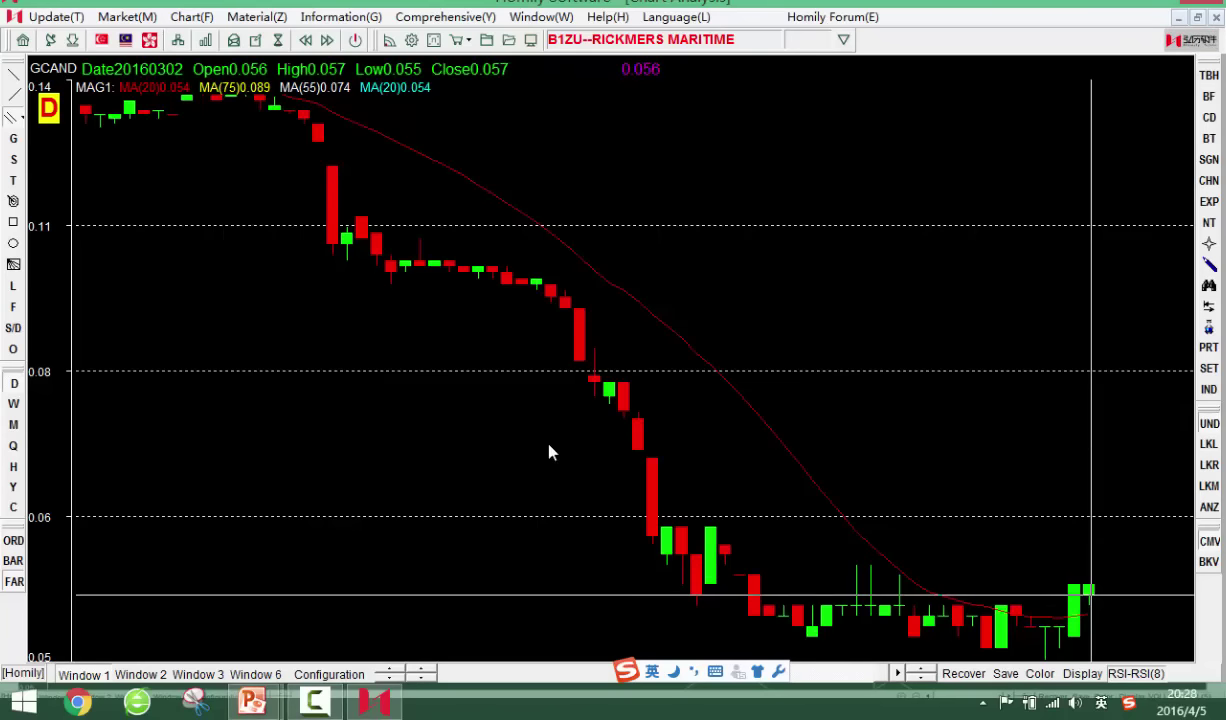
key("Right")
key("Right")
key("Right")
key("Right")
key("Right")
key("Right")
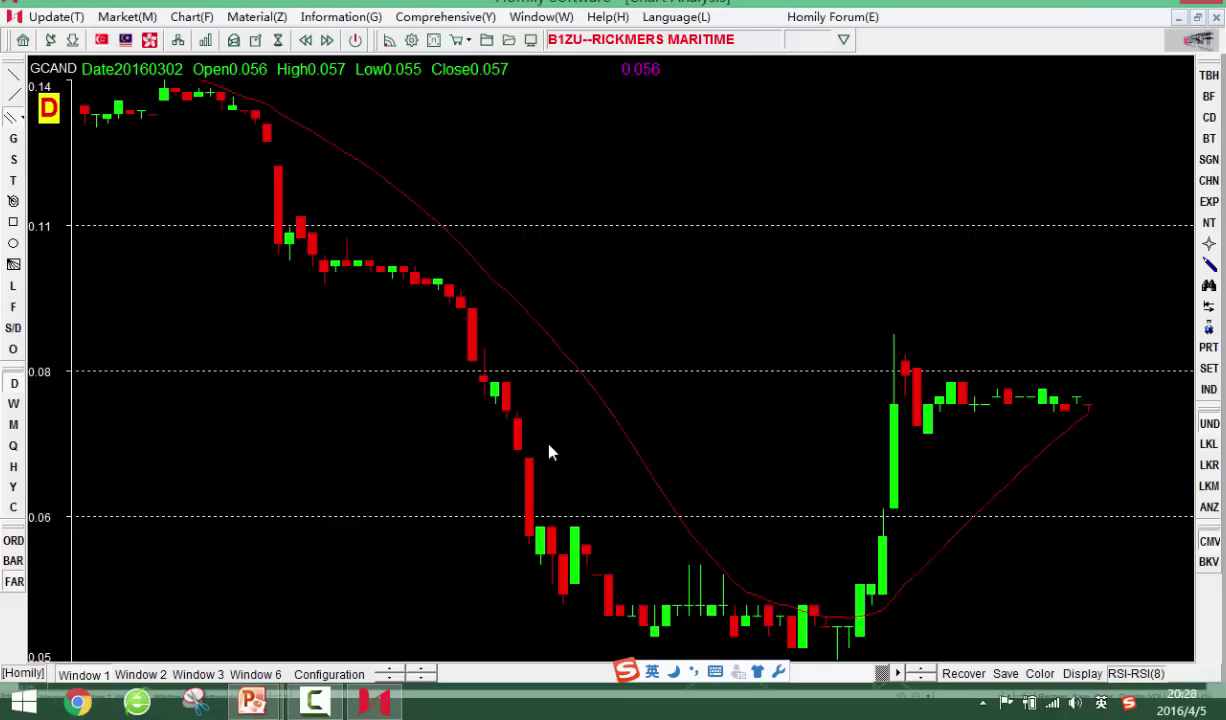
key("Right")
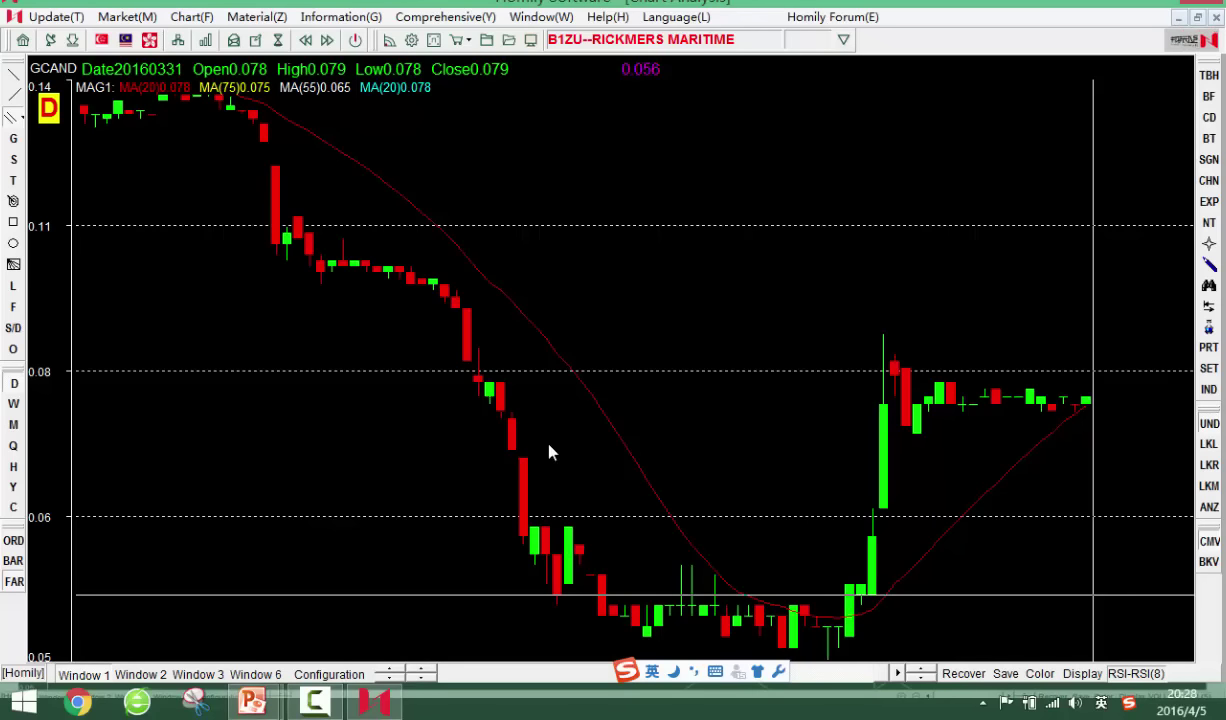
key("Right")
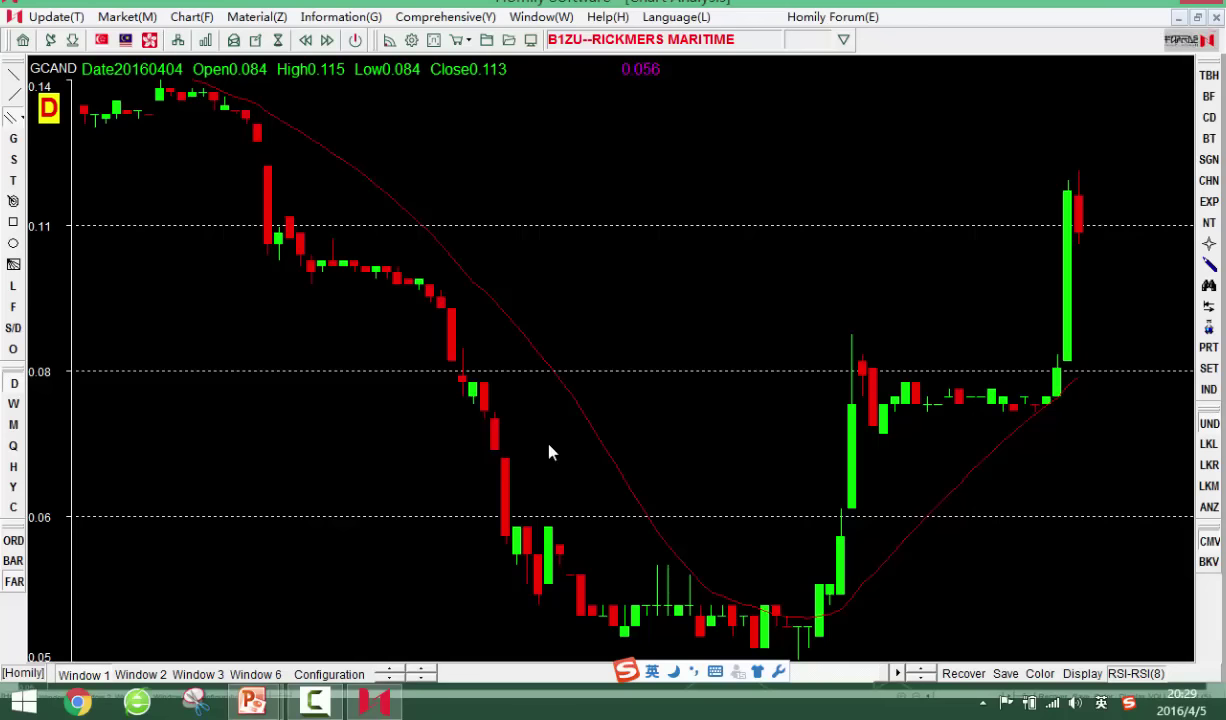
key("Left")
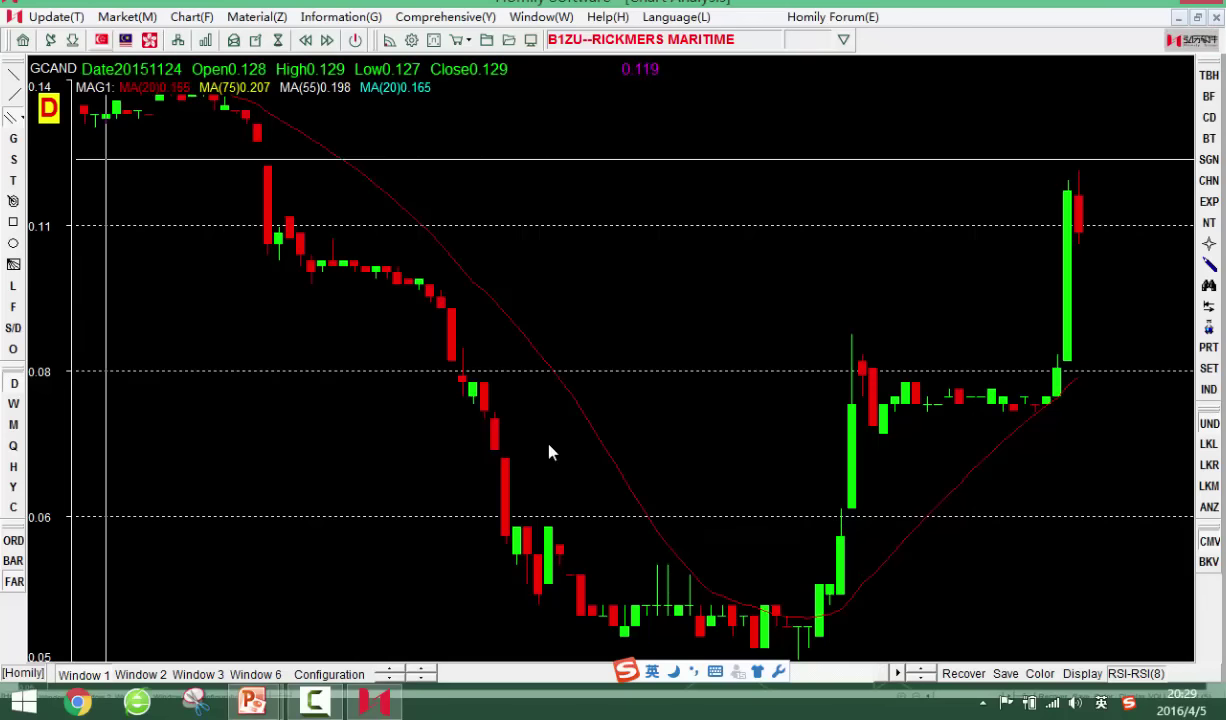
key("Left")
key("Left")
key("Left")
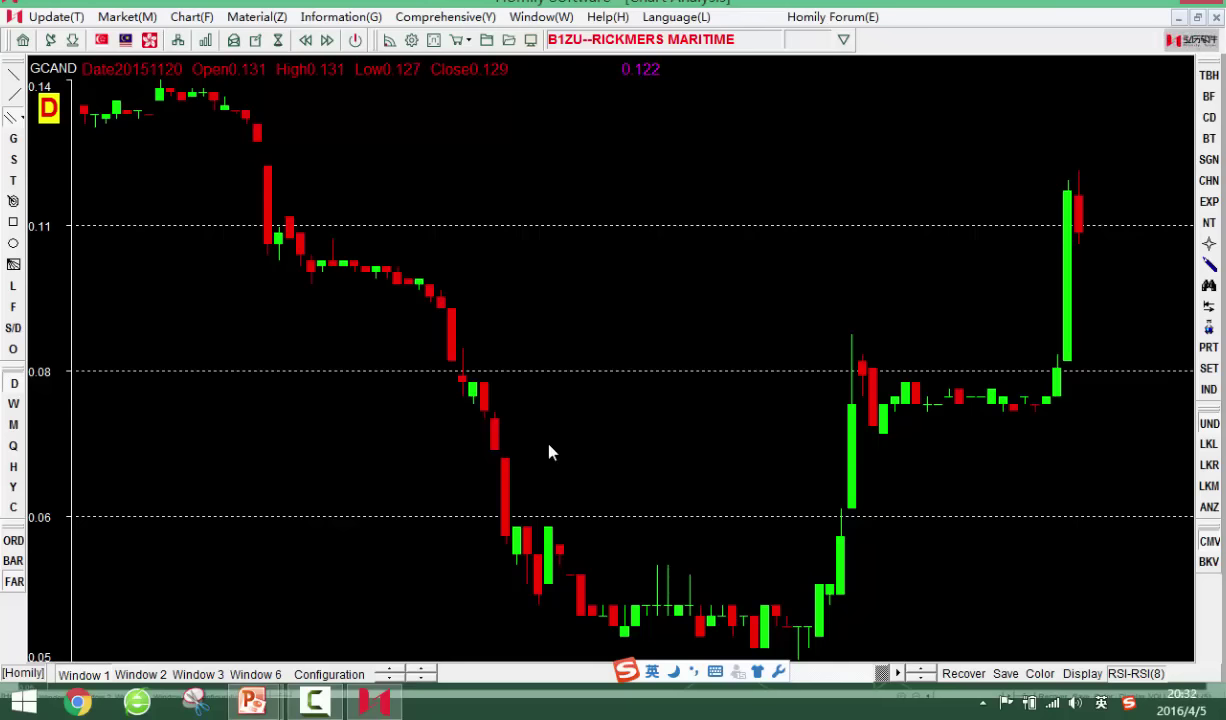
key("Right")
key("Right")
key("Right")
key("Right")
key("Right")
key("Right")
key("Right")
key("Right")
key("Right")
key("Right")
key("Right")
key("Right")
key("Right")
key("Right")
key("Right")
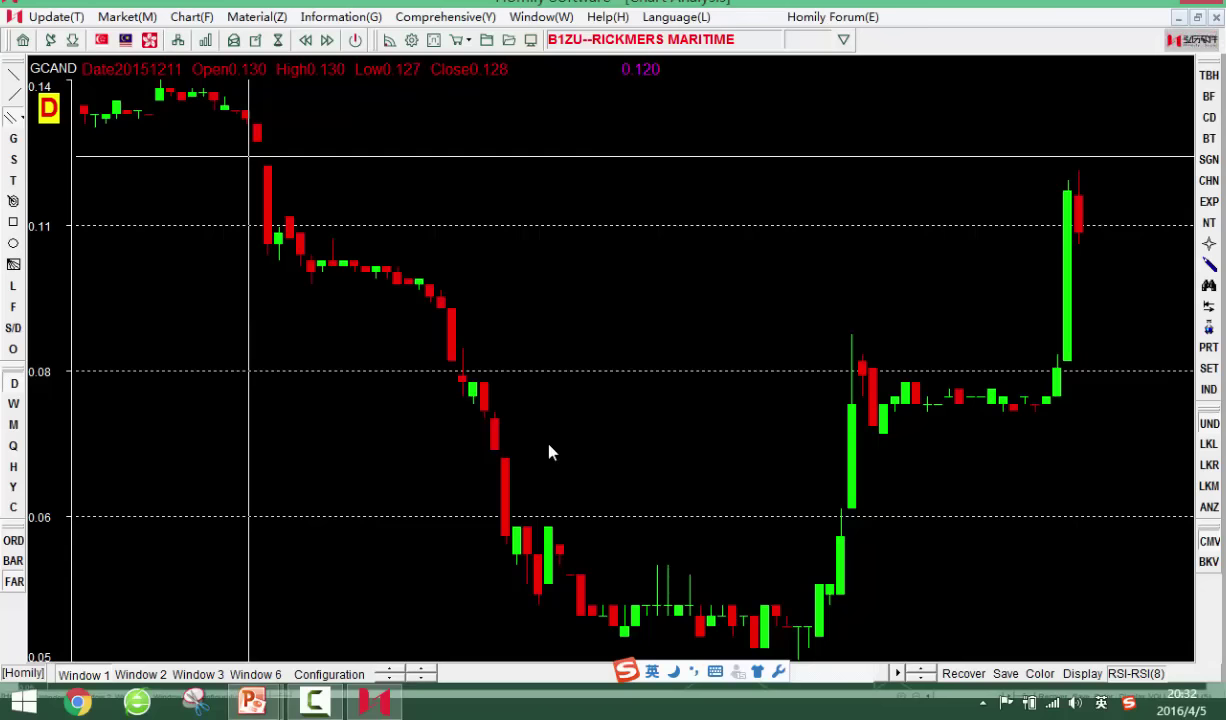
key("Left")
key("Left")
key("Left")
key("Left")
key("Left")
key("Right")
key("Right")
key("Right")
key("Right")
key("Right")
key("Right")
key("Right")
key("Right")
key("Right")
key("Right")
key("Right")
key("Right")
key("Right")
key("Right")
key("Right")
key("Right")
key("Right")
key("Right")
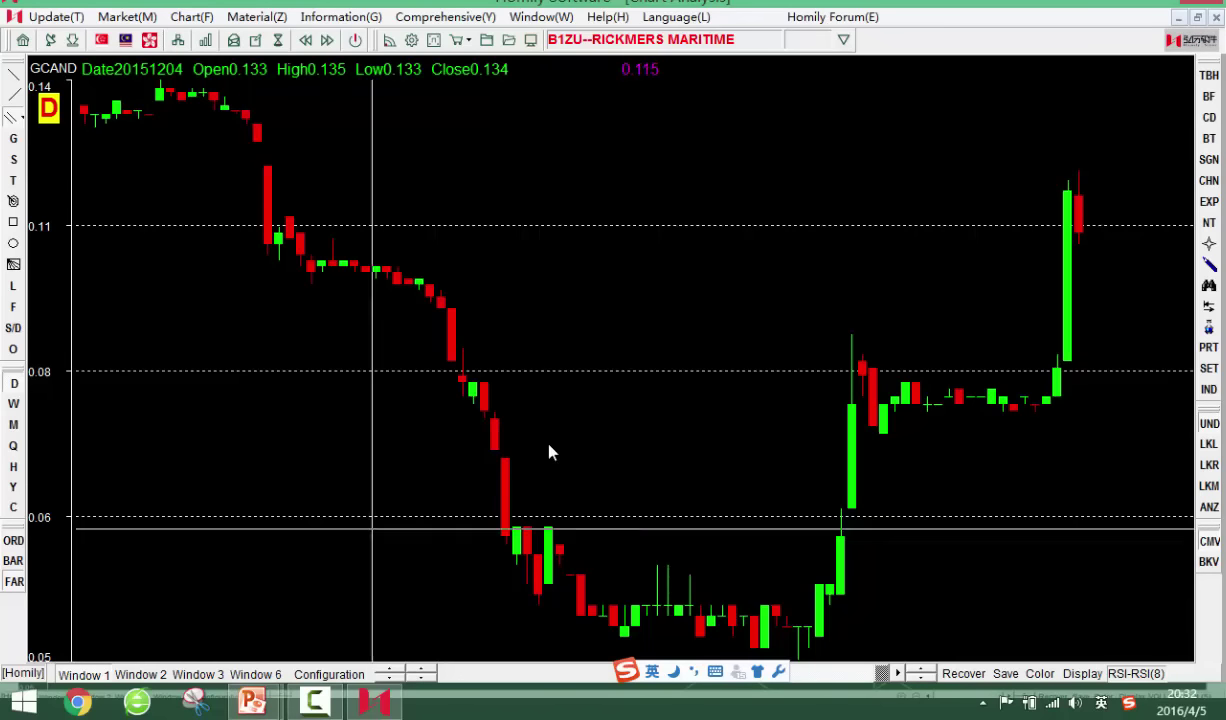
key("Left")
key("Left")
key("Left")
key("Left")
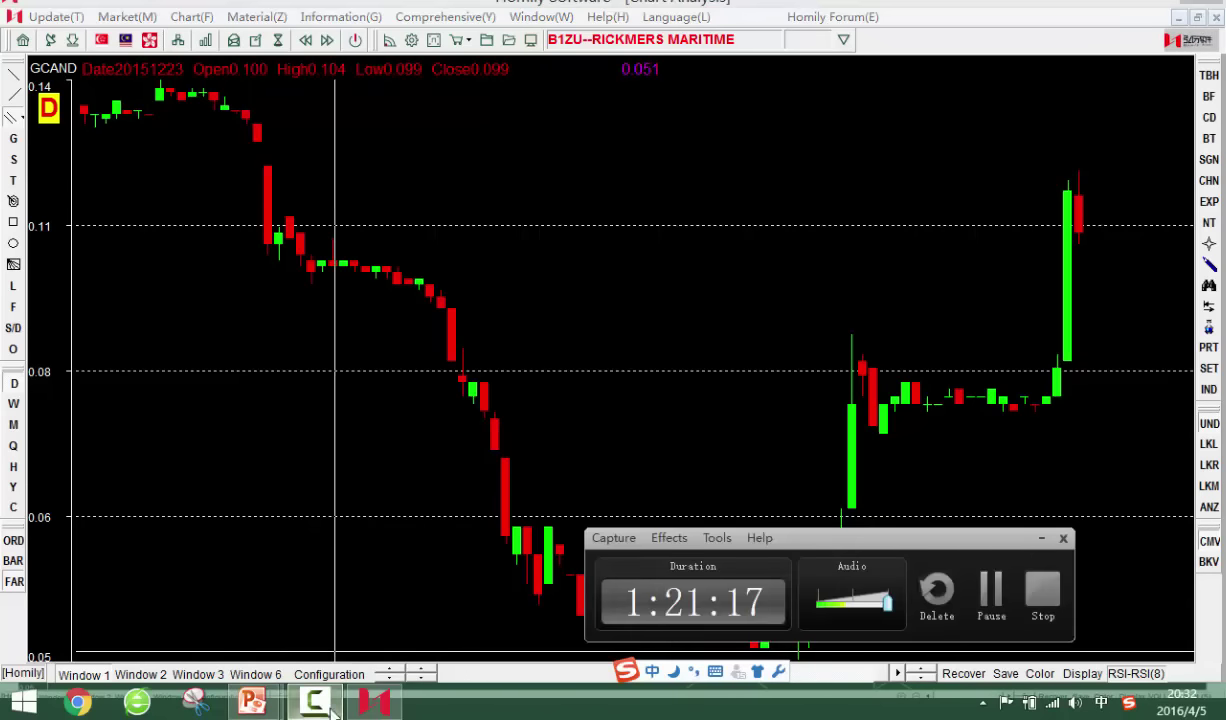